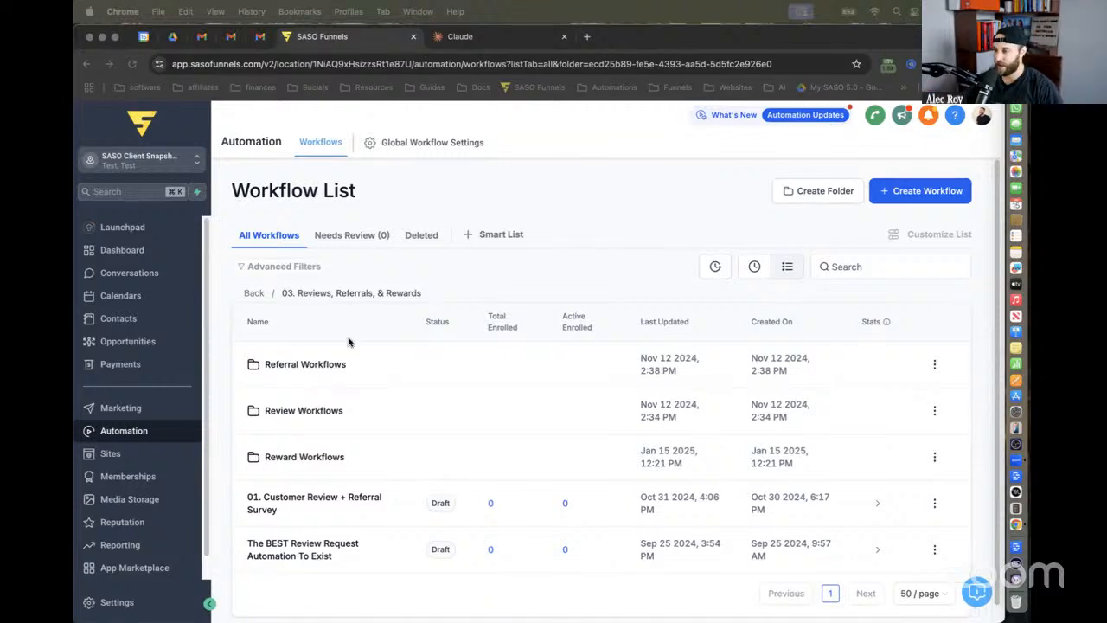
Step: Create a new workflow from scratch inside the Reward Workflows folder
left_click(327, 372)
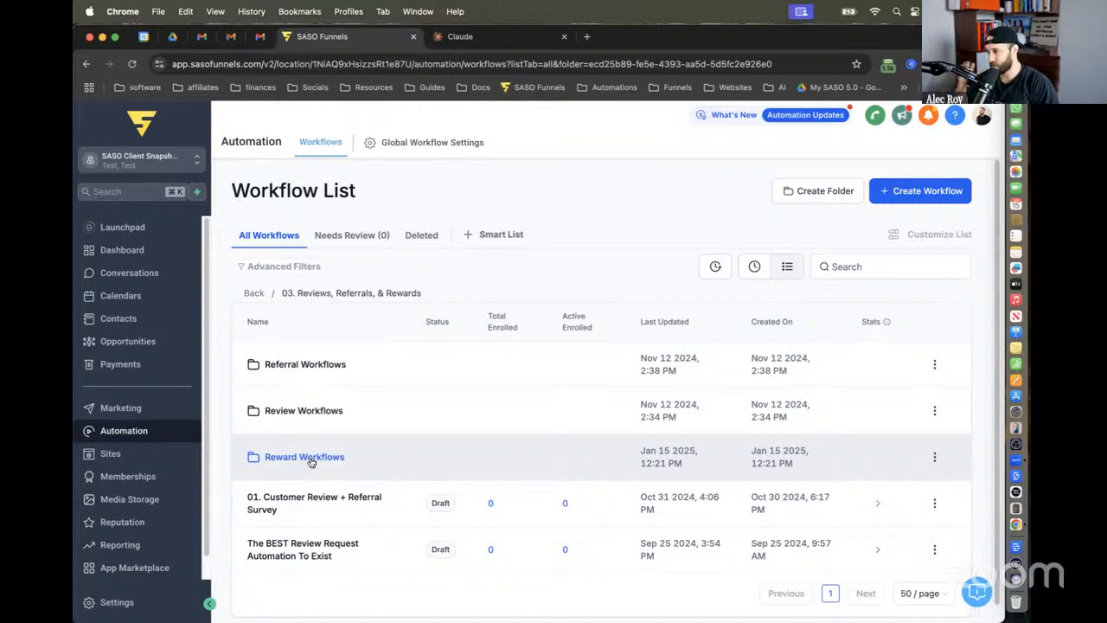
left_click(310, 462)
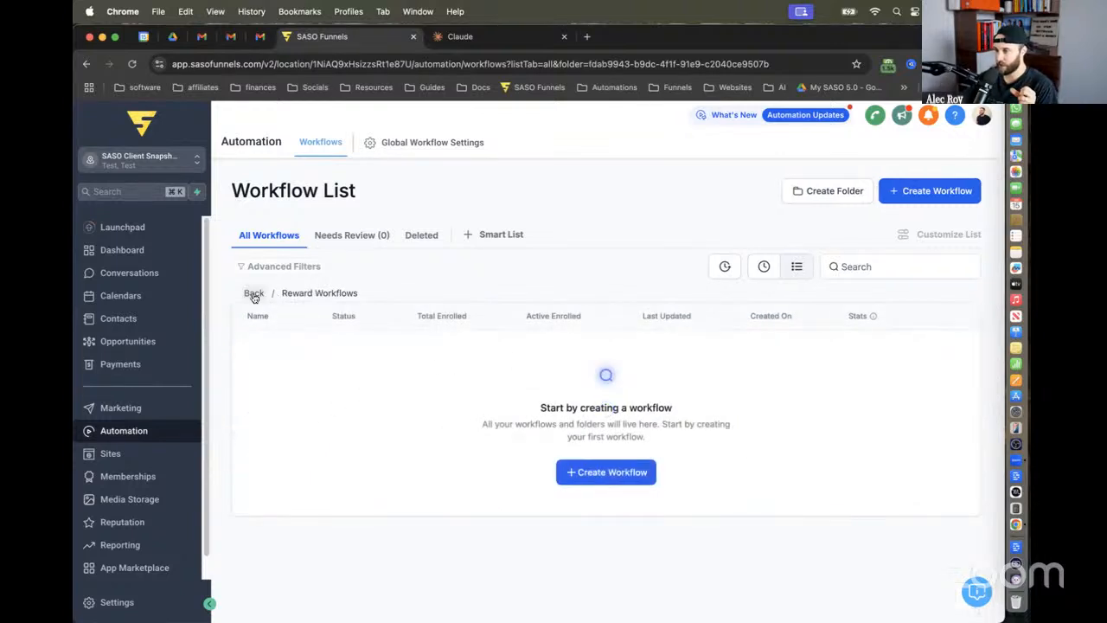
left_click(609, 474)
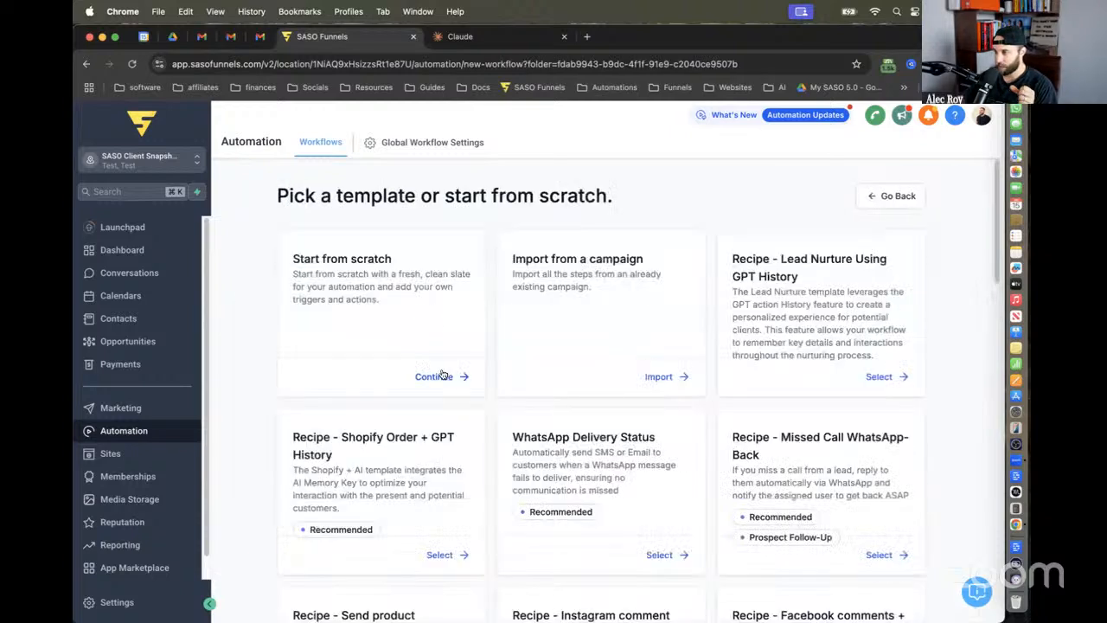
left_click(442, 374)
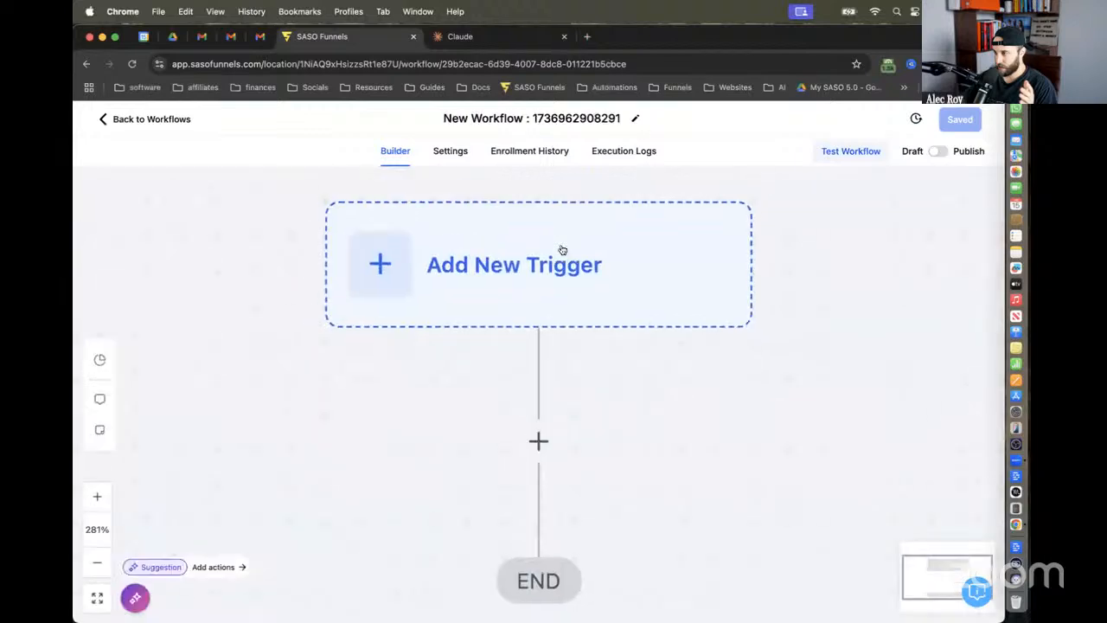
Step: Rename the new workflow as "RW01 - FIRST REWARD"
left_click(538, 121)
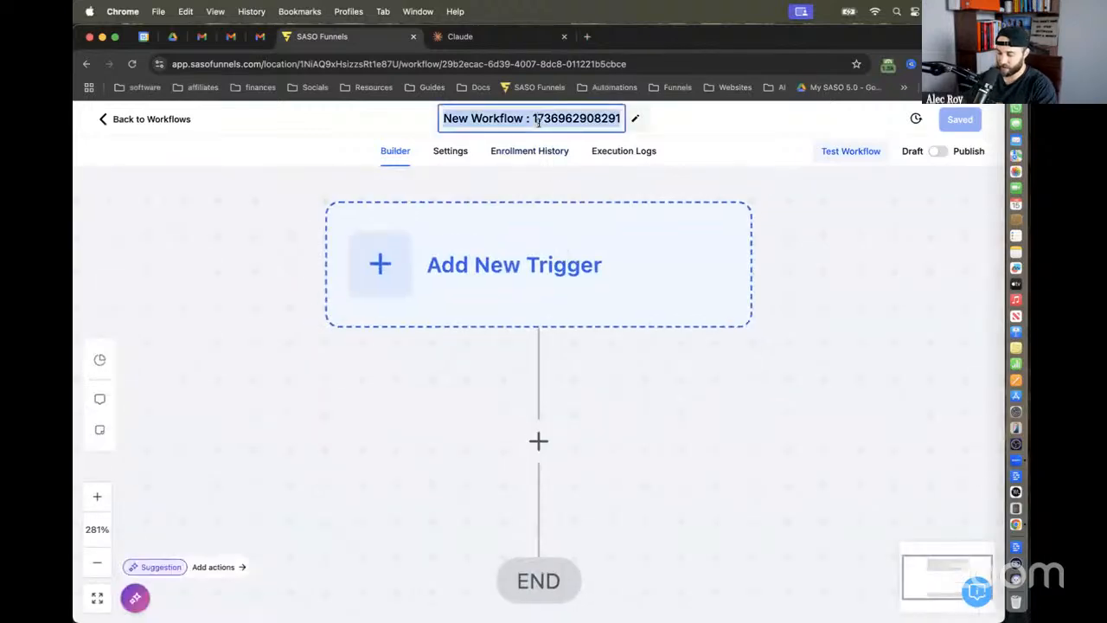
type("REW")
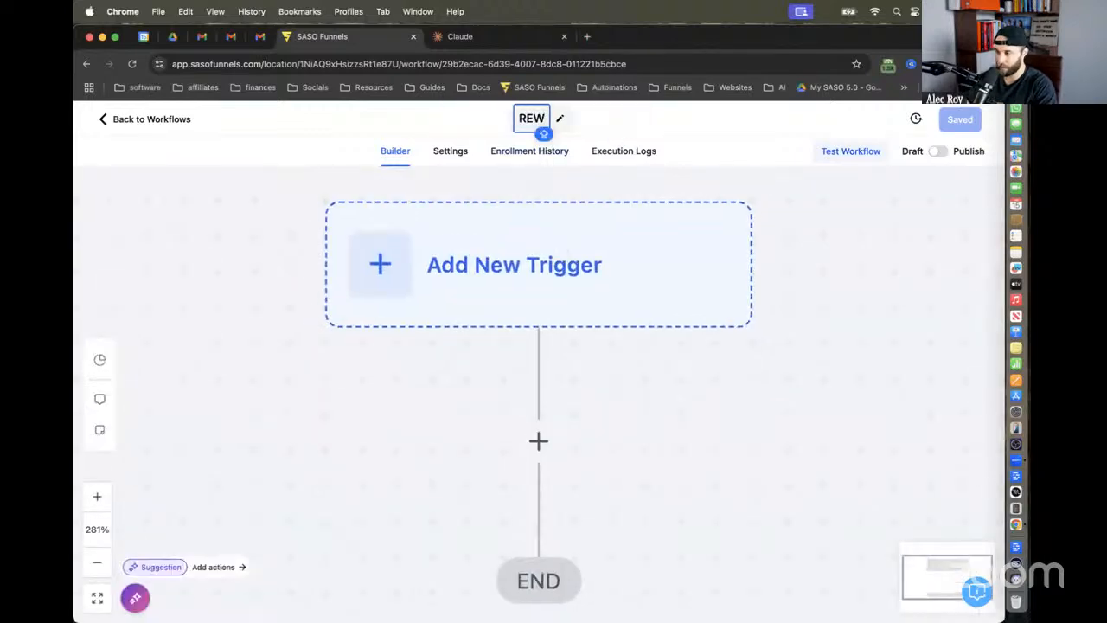
key("BackSpace")
key("BackSpace")
type("W")
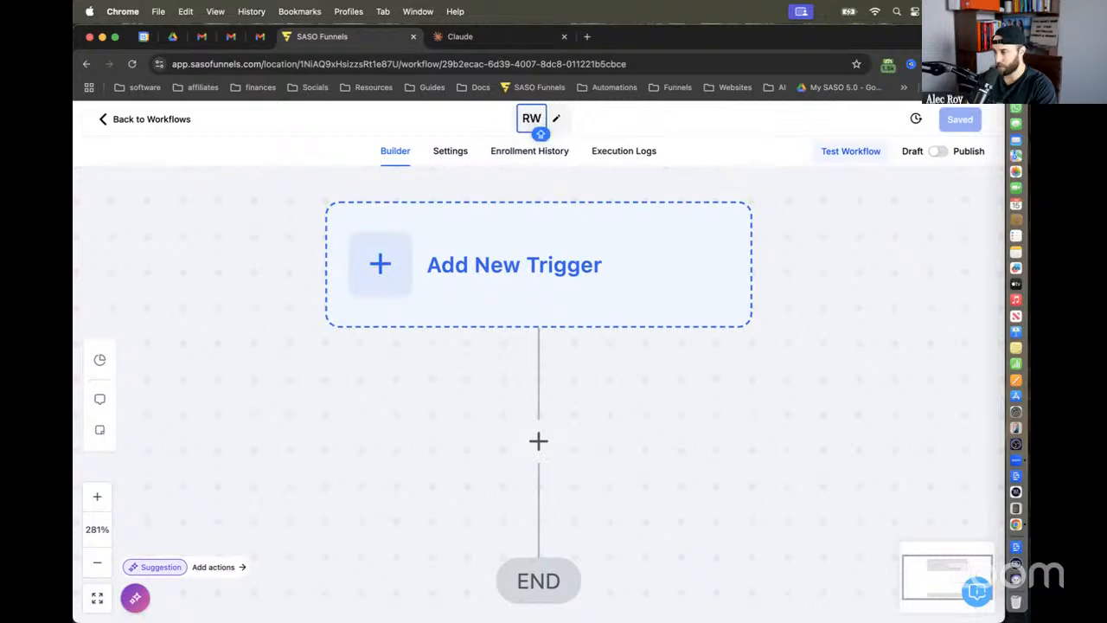
key("BackSpace")
type("E")
key("BackSpace")
type("V")
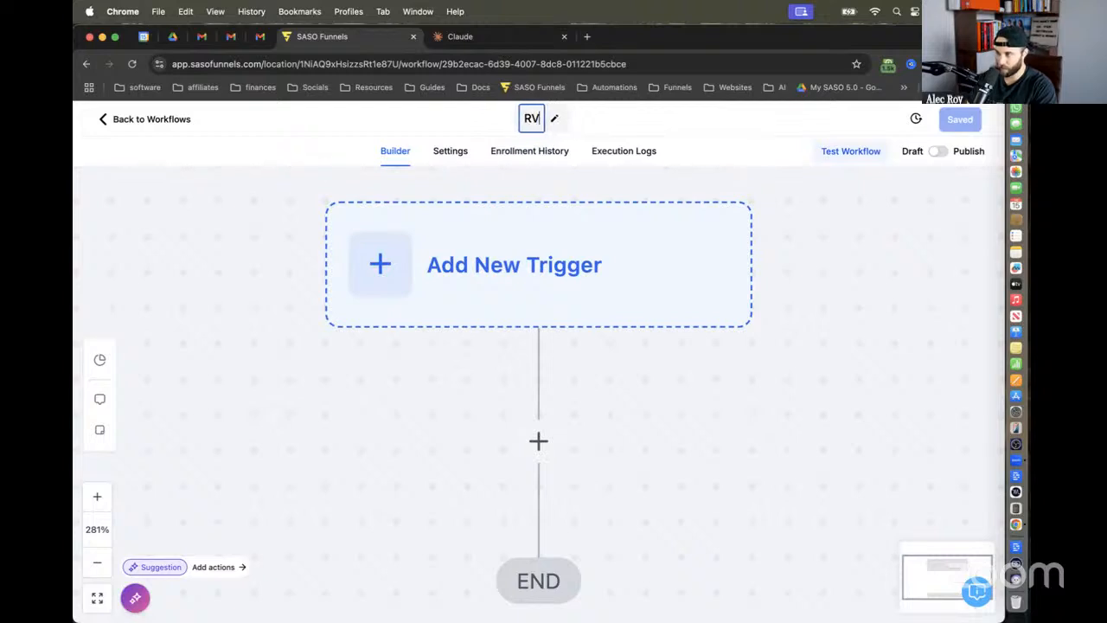
key("BackSpace")
type("W")
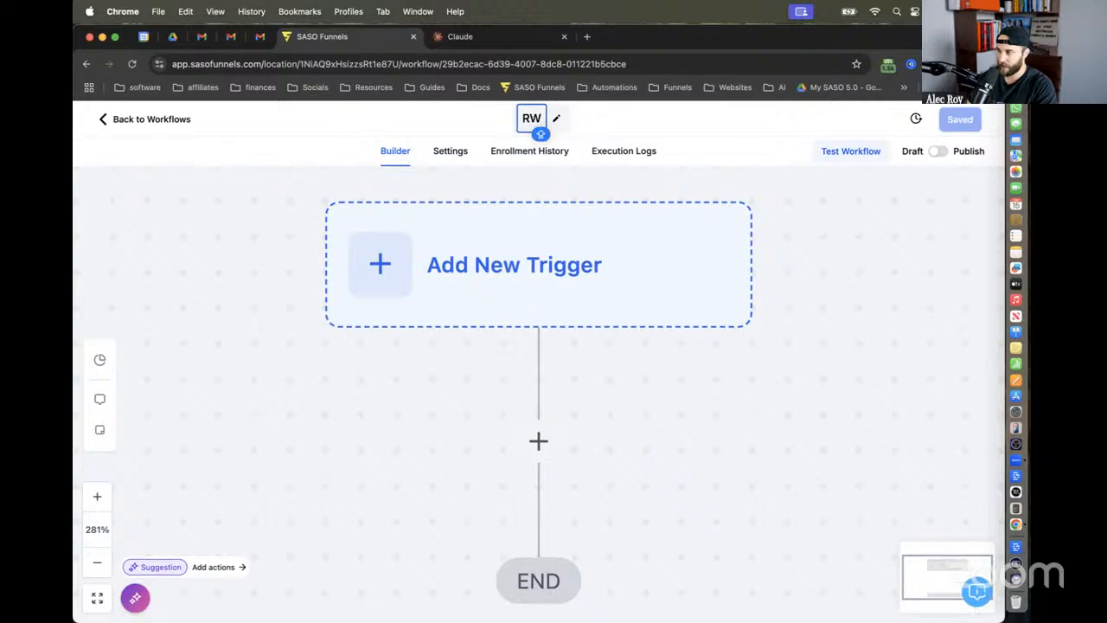
type("01")
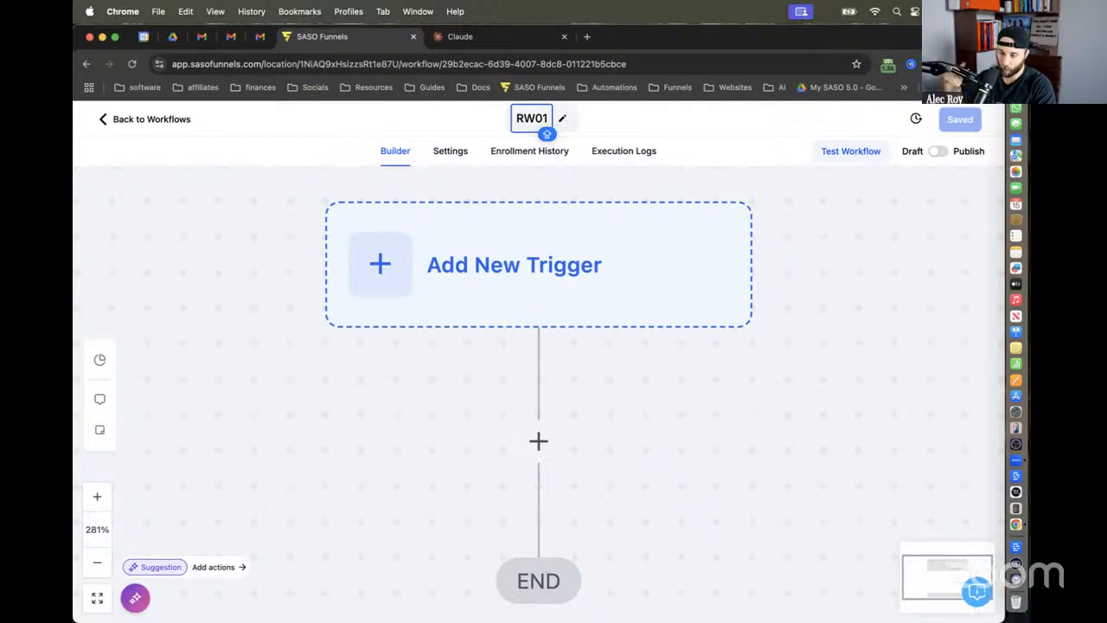
type("-")
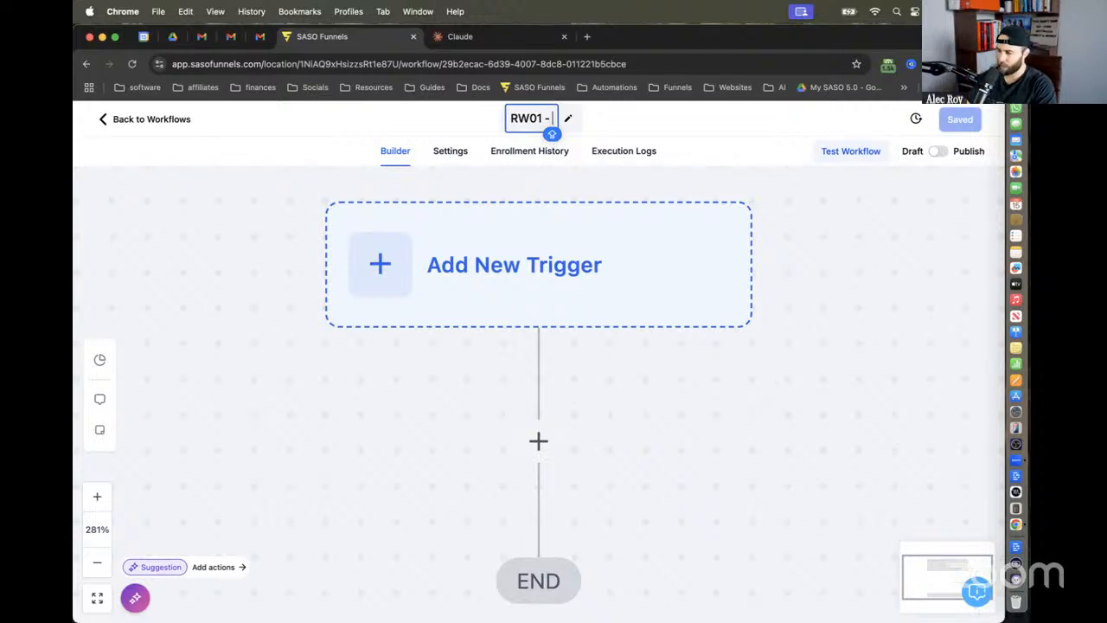
type(" STAR")
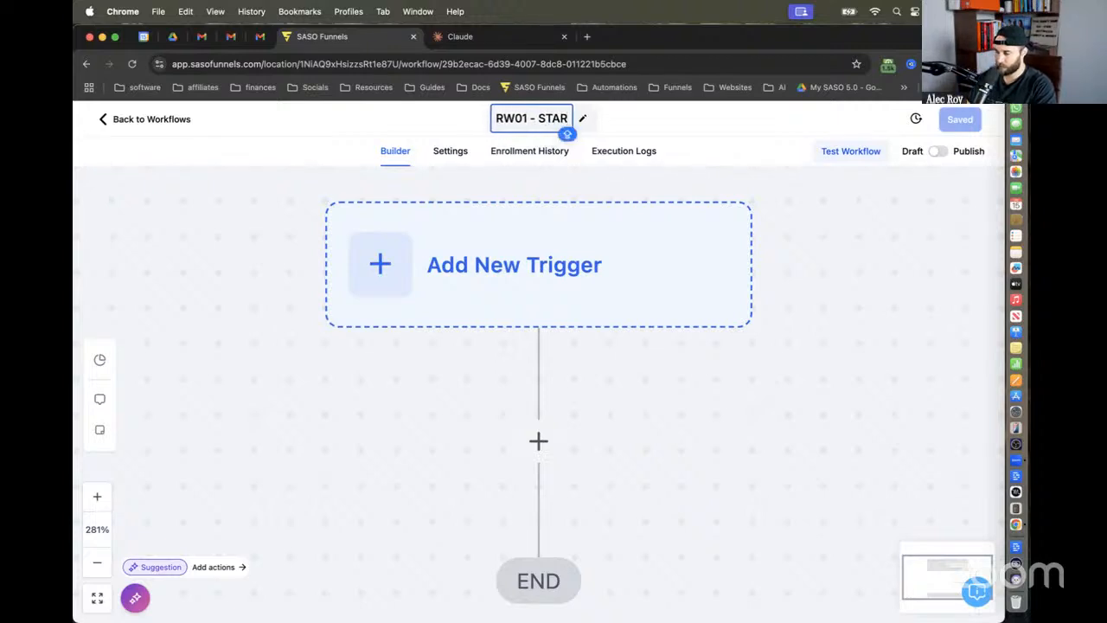
key("BackSpace")
key("BackSpace")
key("BackSpace")
key("BackSpace")
type("FIR")
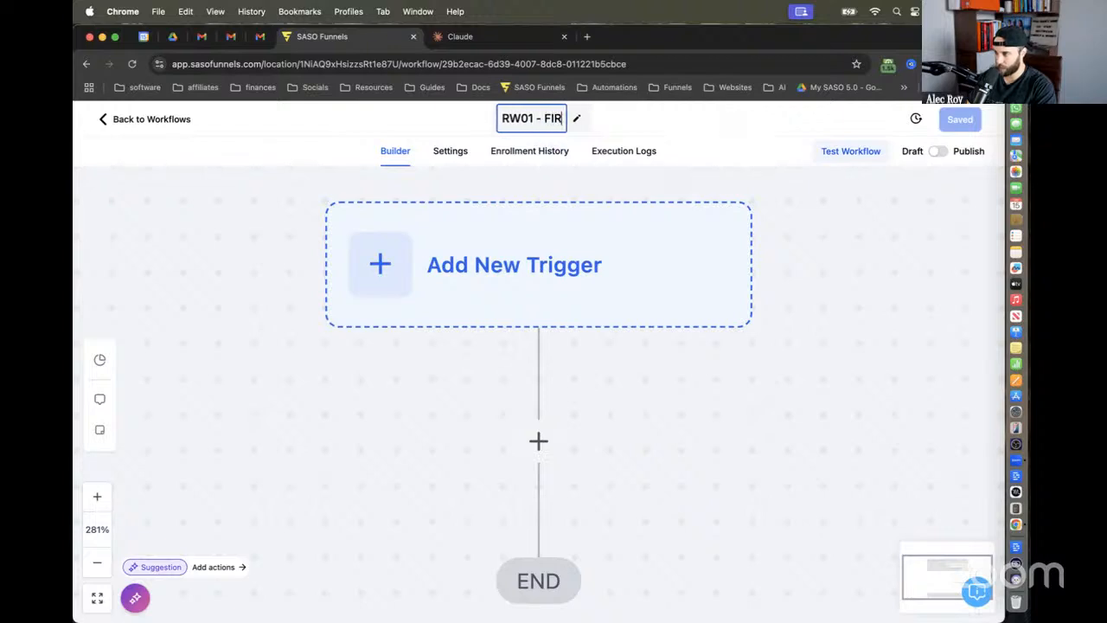
type("ST REWRD")
key("BackSpace")
key("BackSpace")
type("AD")
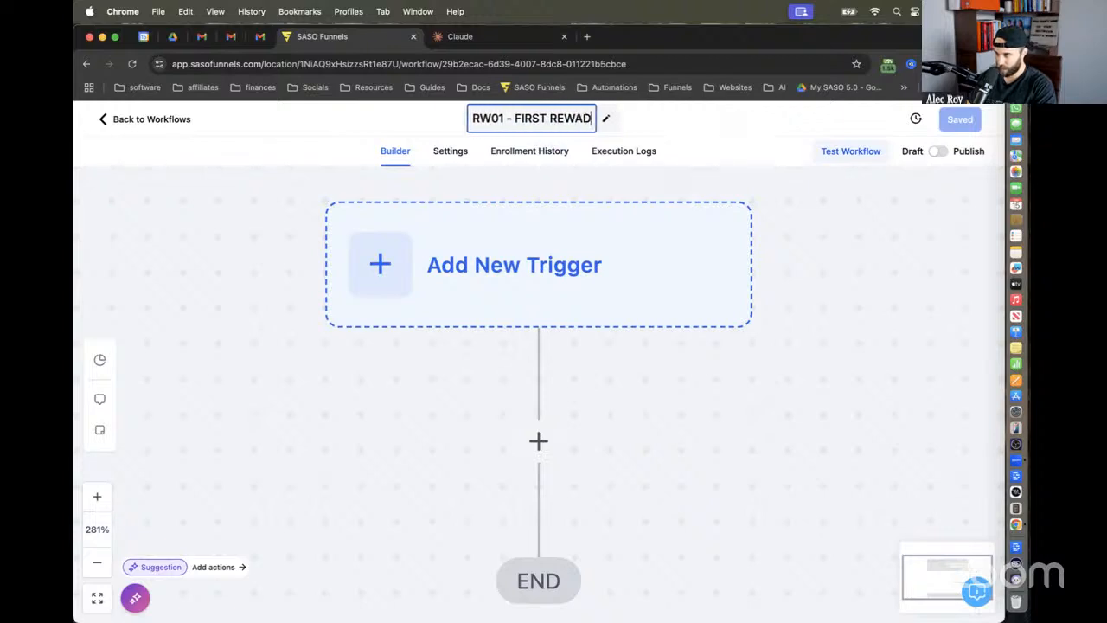
key("BackSpace")
type("RD")
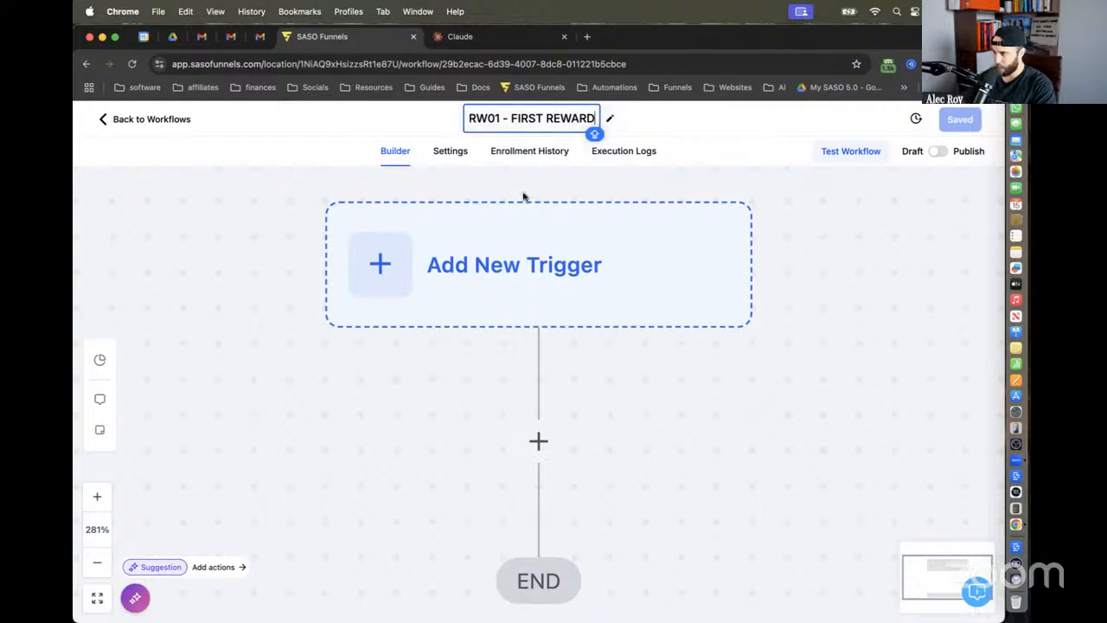
key("Return")
scroll(629, 313, "down", 2)
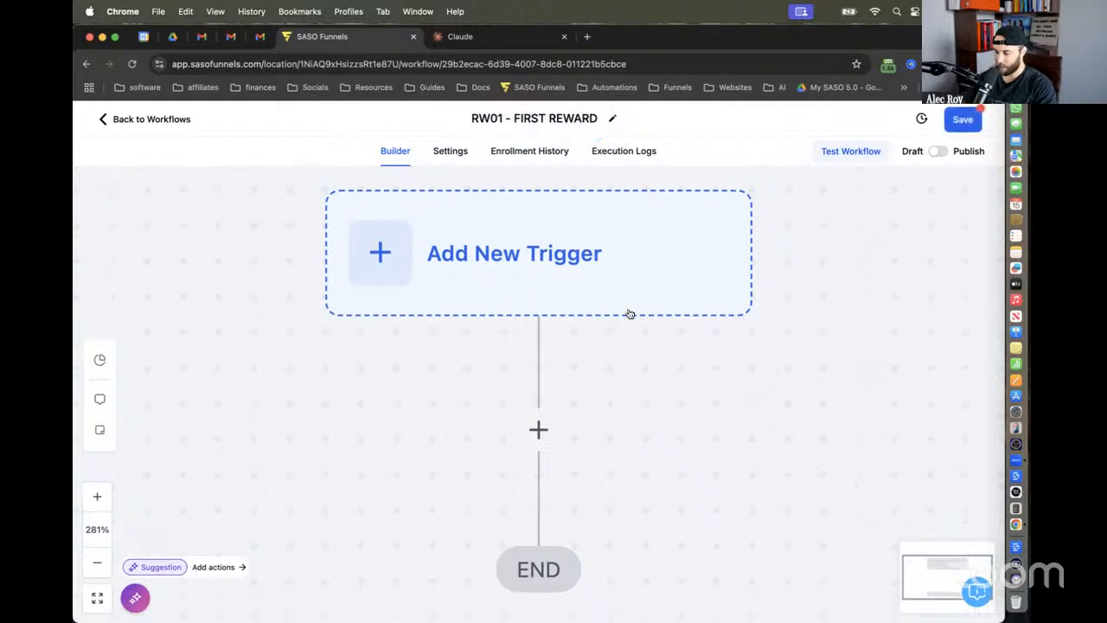
scroll(629, 314, "down", 5)
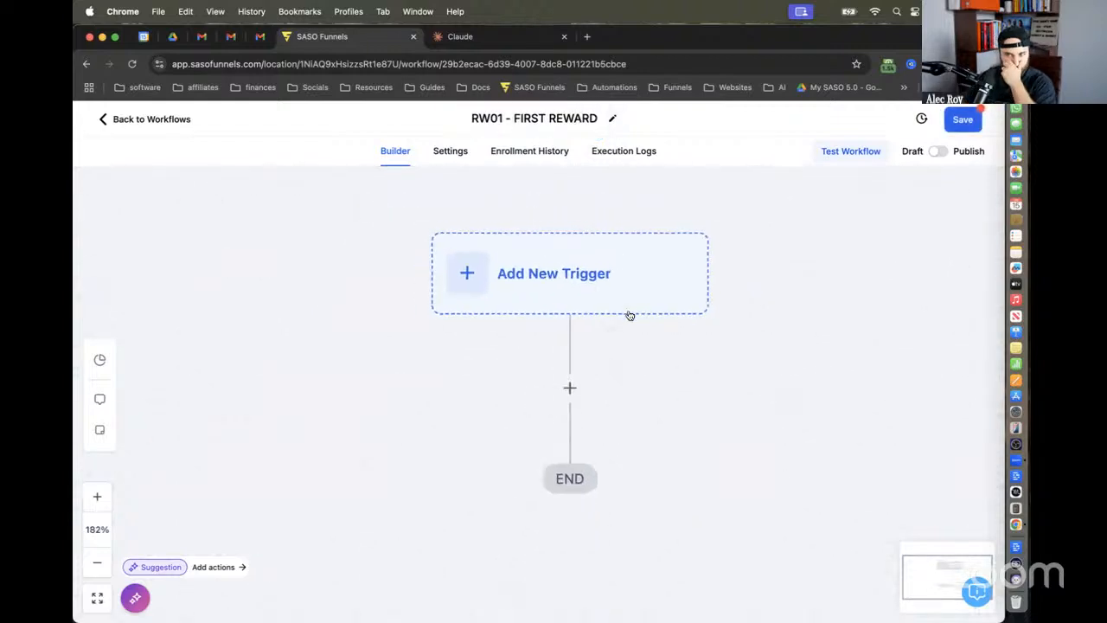
scroll(629, 313, "down", 3)
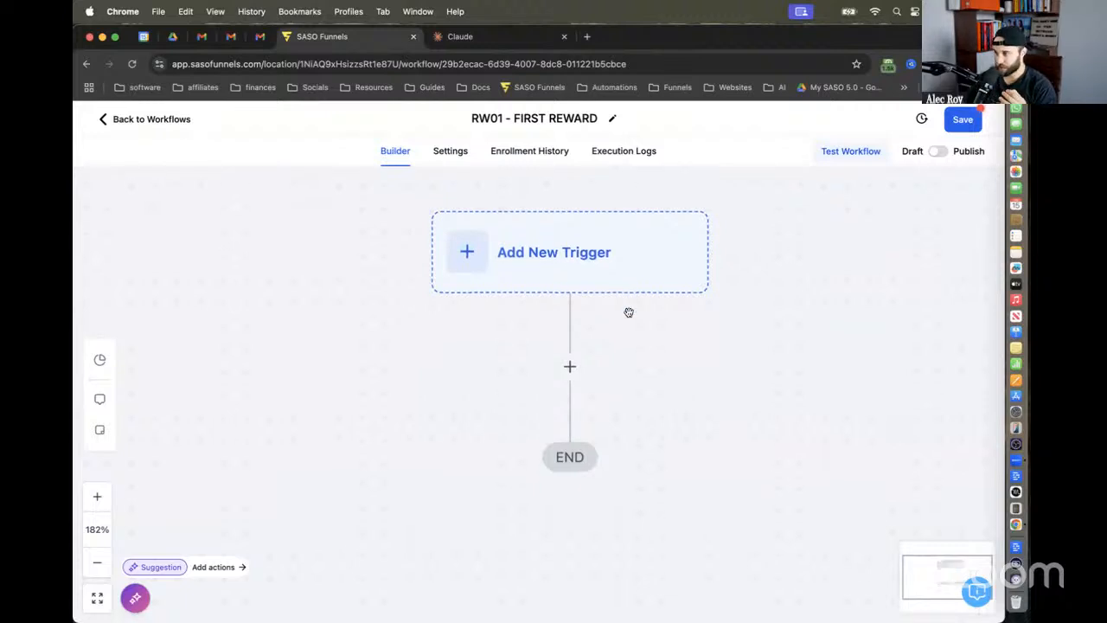
scroll(629, 312, "up", 1)
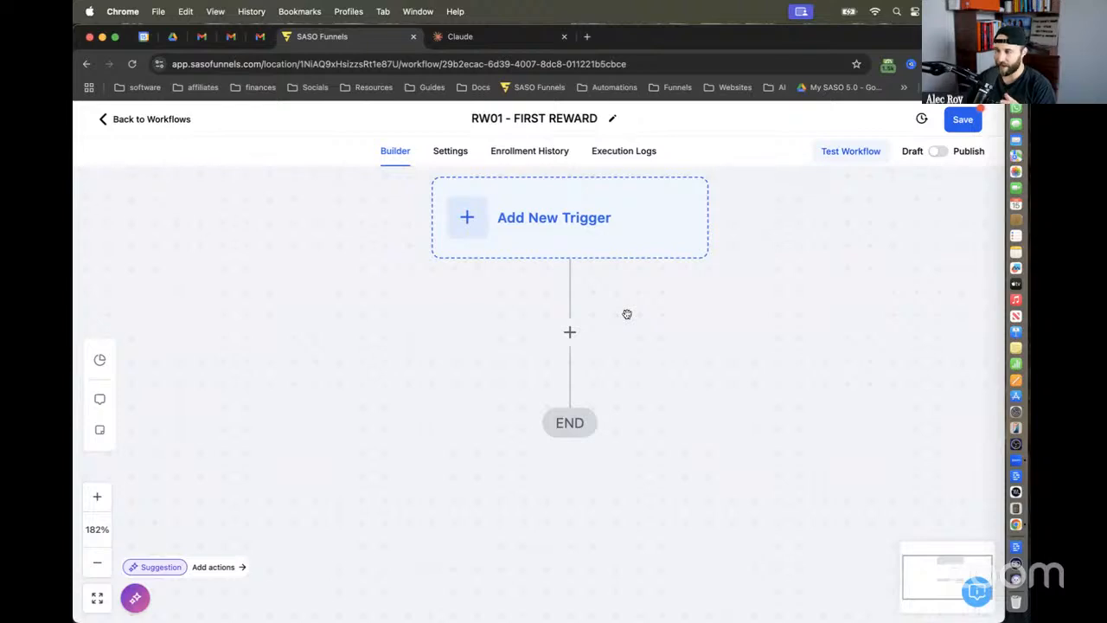
Step: Switch to Stickies, place the blank note over the workflow canvas and enlarge it to about twice its size
left_click(1017, 348)
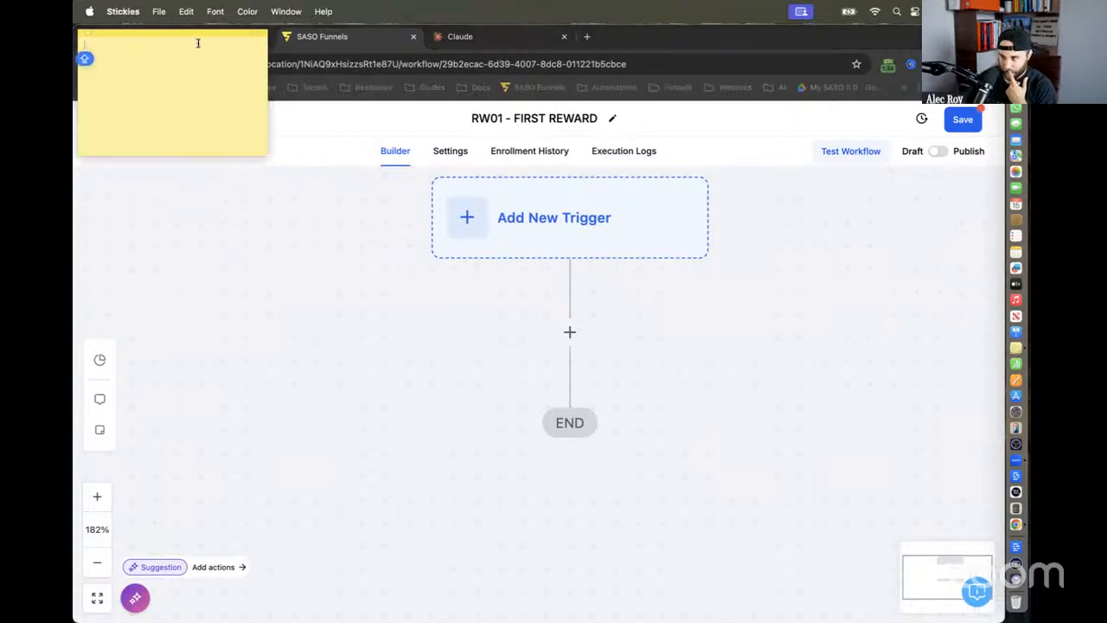
left_click_drag(200, 39, 321, 167)
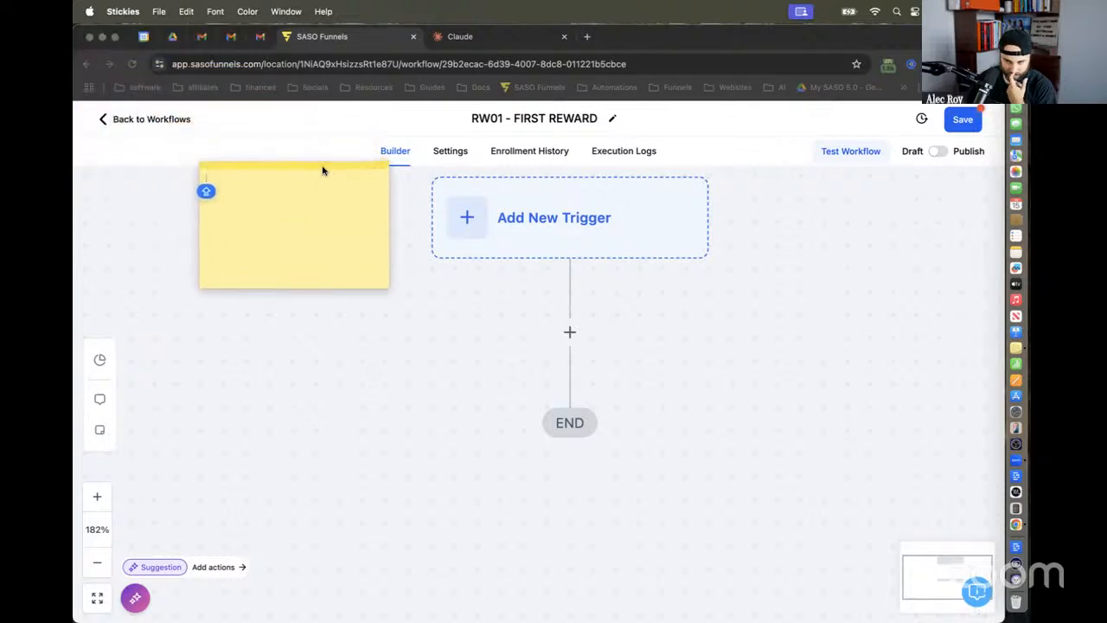
left_click_drag(389, 286, 594, 448)
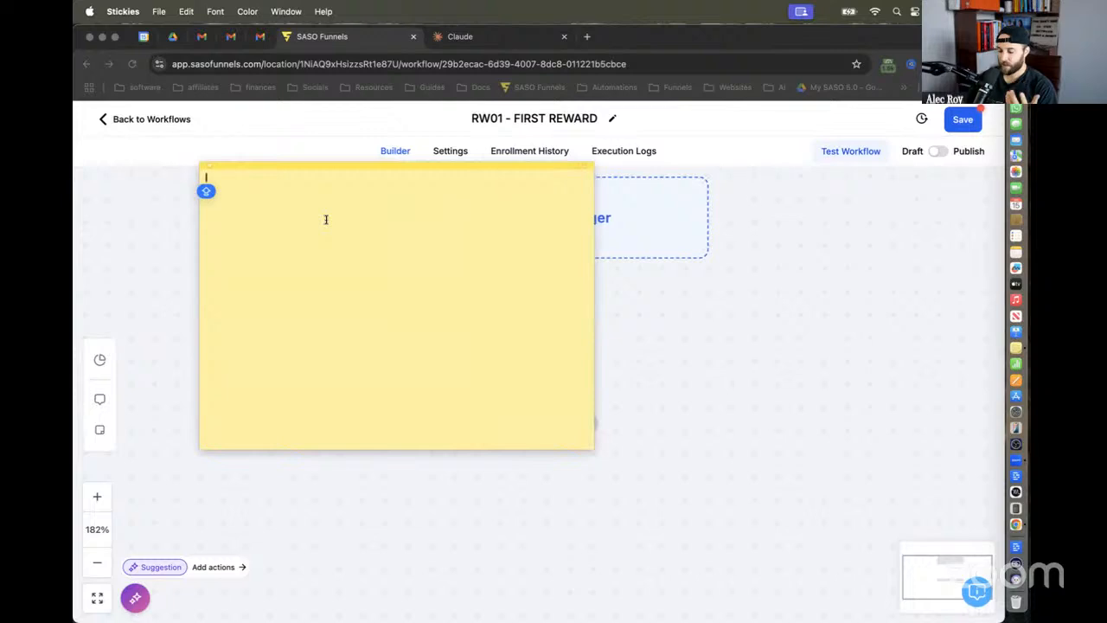
Step: Make the blank sticky note's font two increments bigger
left_click(161, 13)
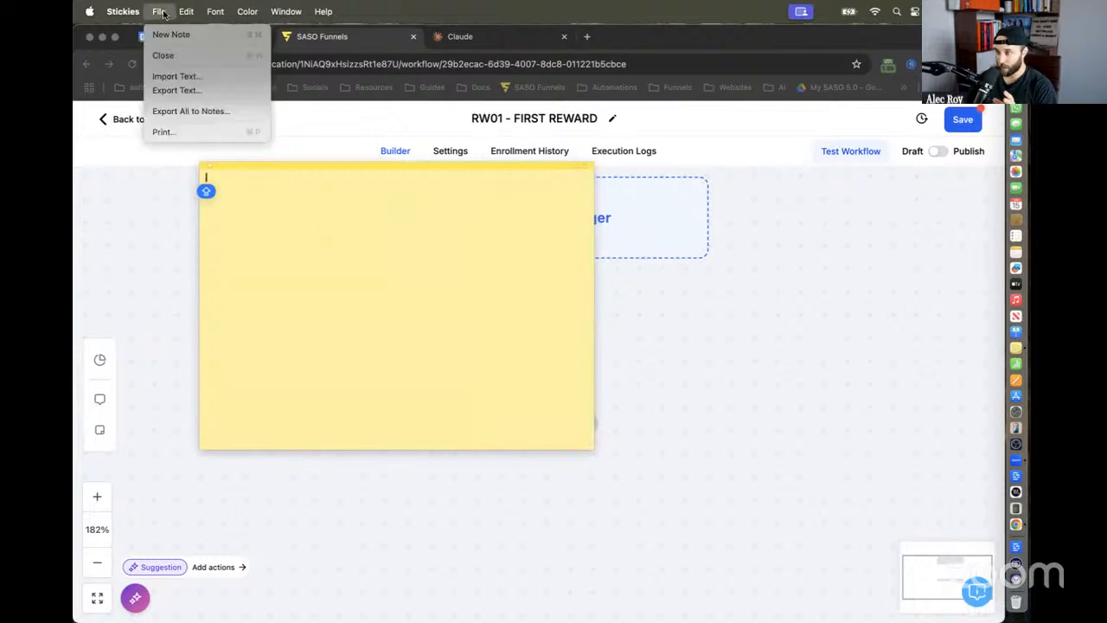
mouse_move(214, 12)
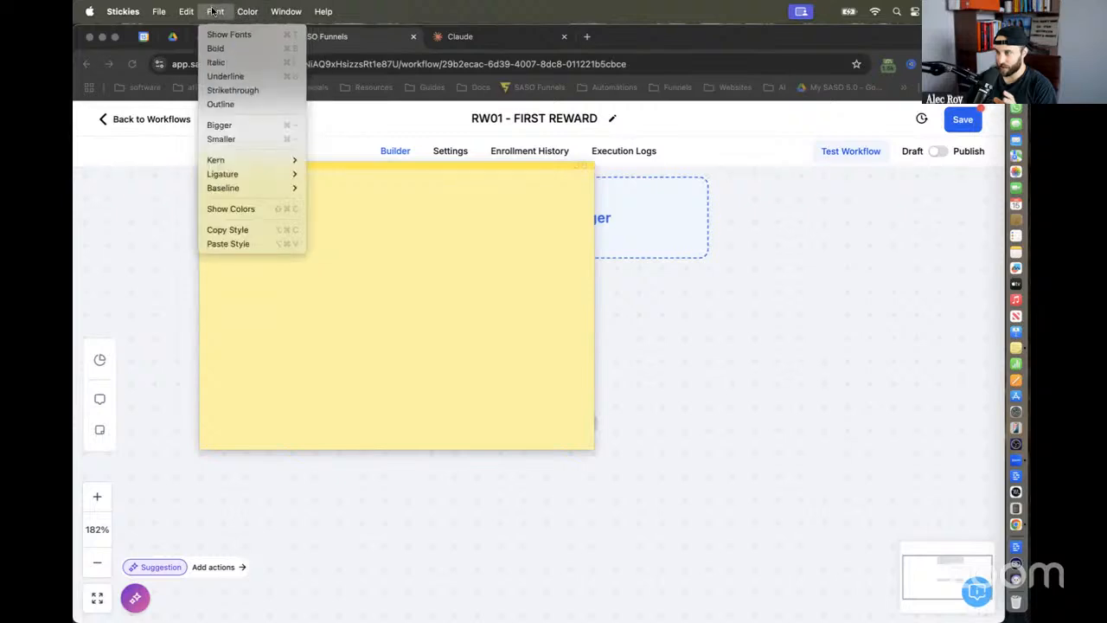
left_click(228, 129)
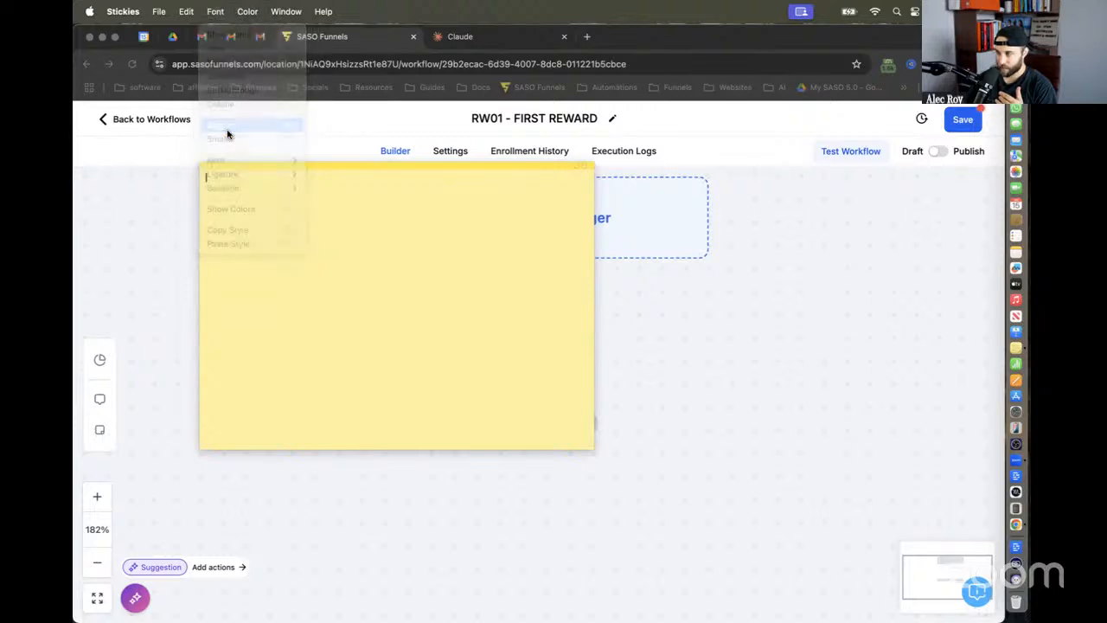
left_click(247, 11)
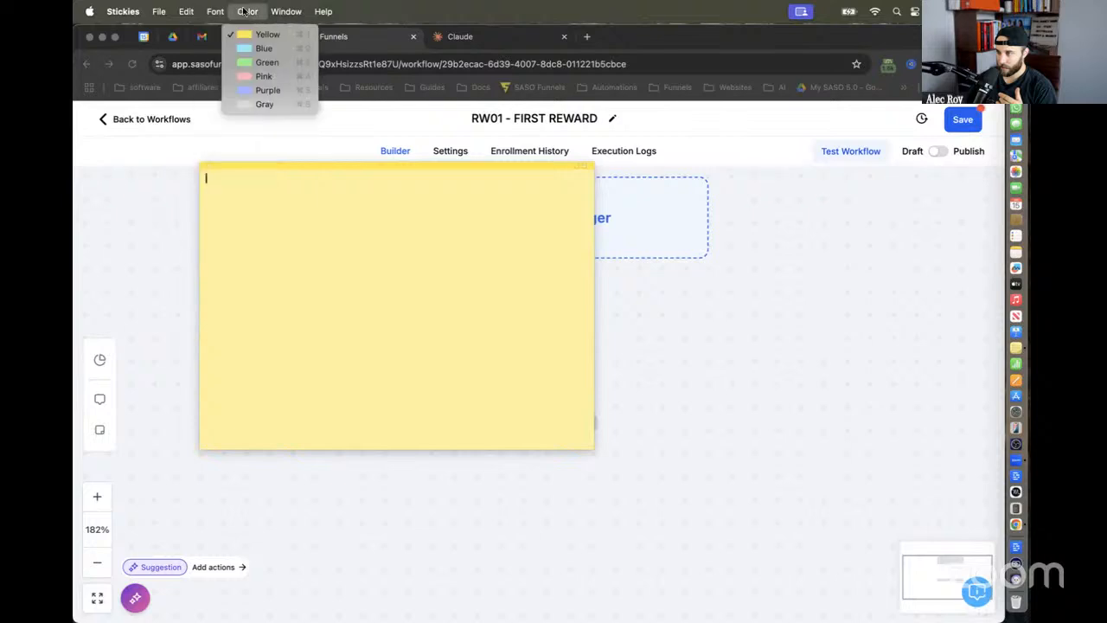
mouse_move(216, 12)
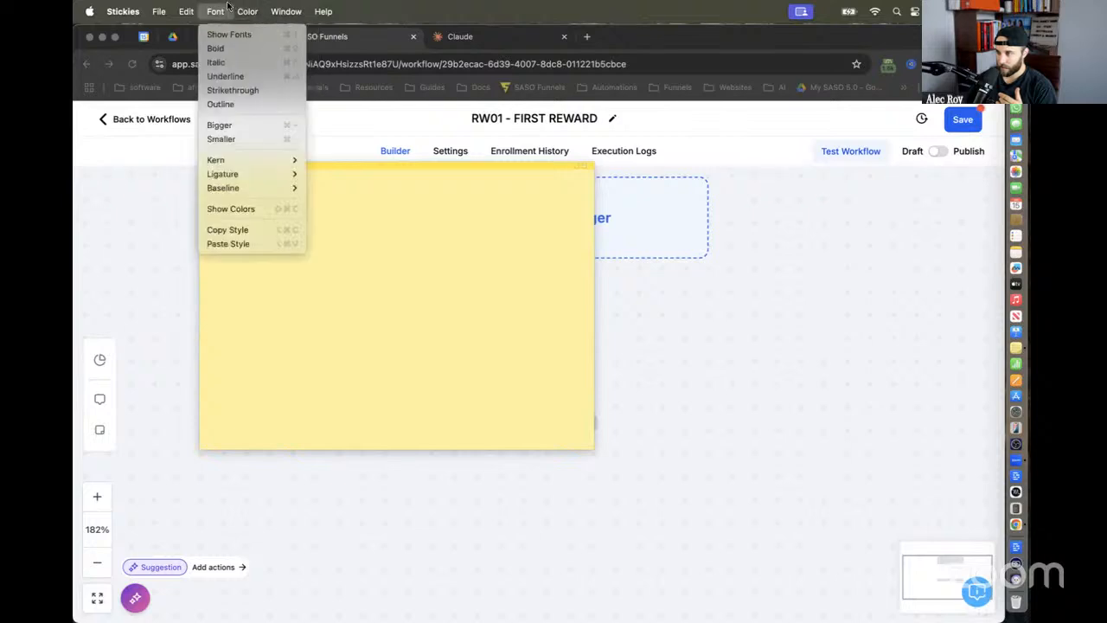
left_click(228, 127)
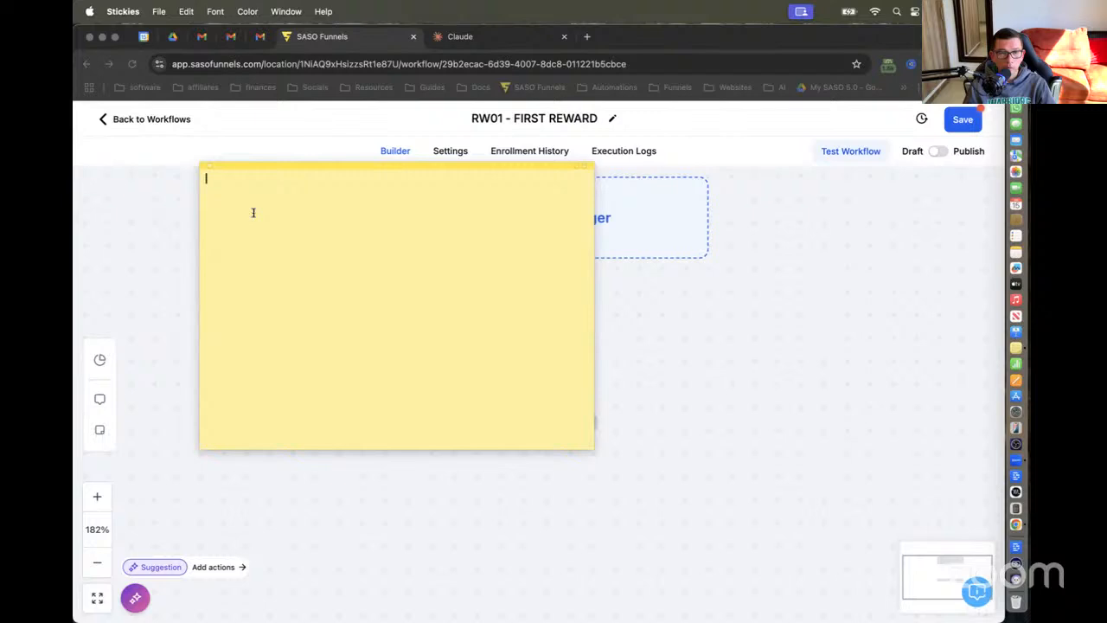
Step: List "Purchase", "Using the platform" and "Feedback submission" on separate lines of the sticky note
type("purchase")
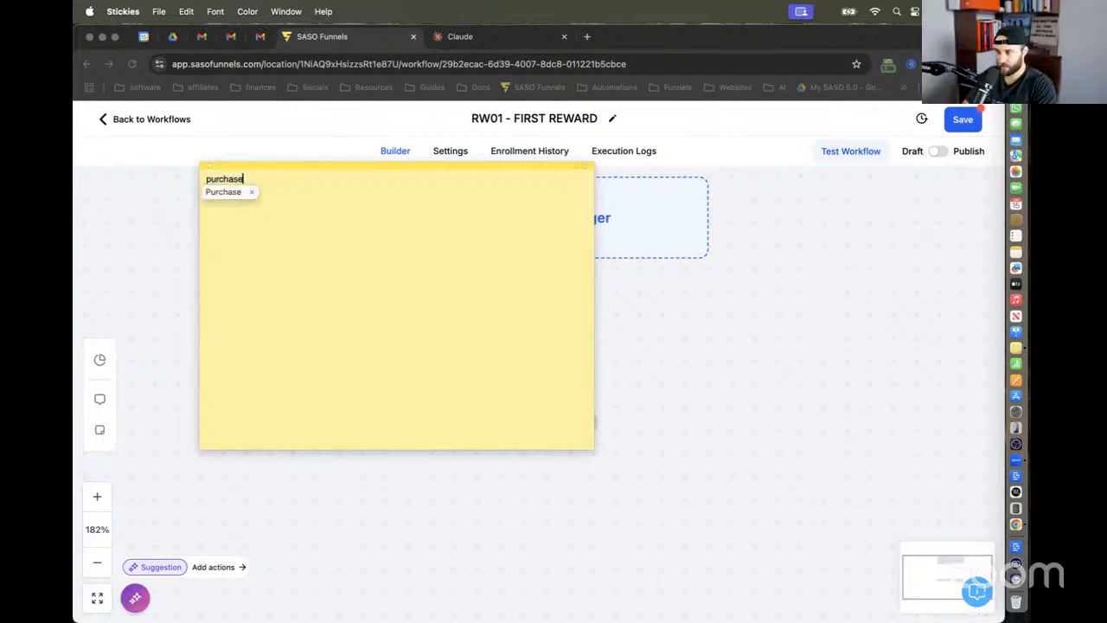
key("Return")
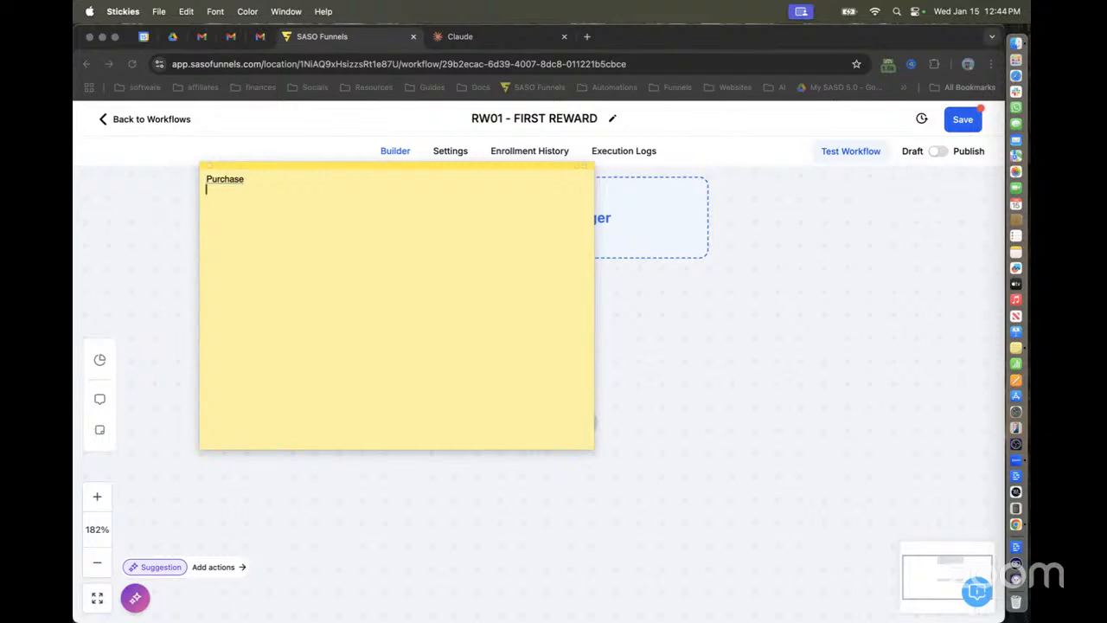
type("Using t")
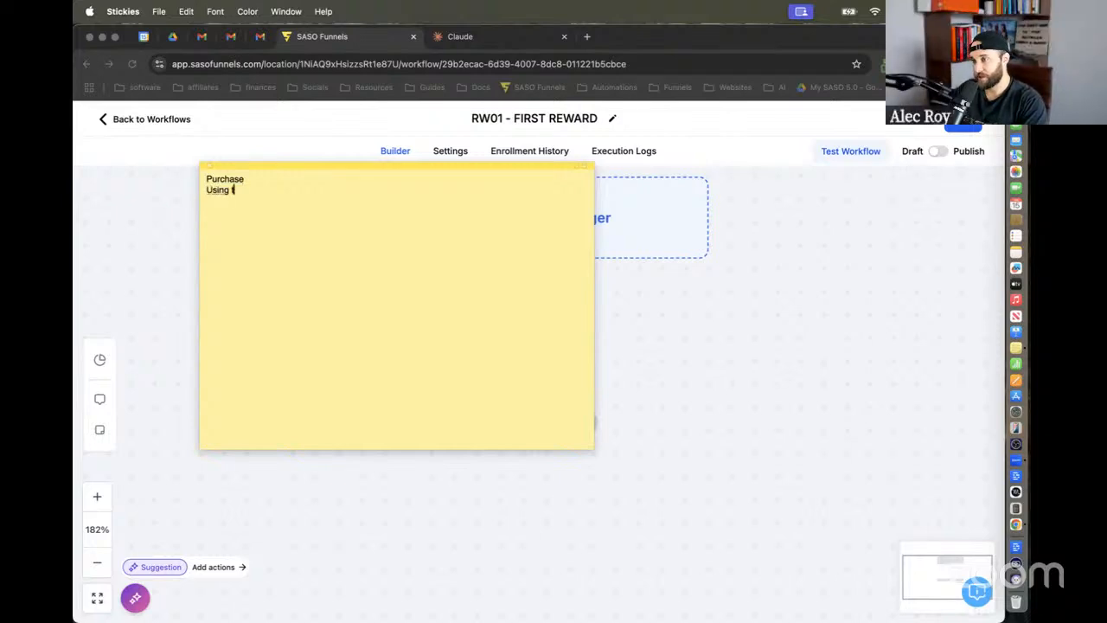
type("he platform")
key("Return")
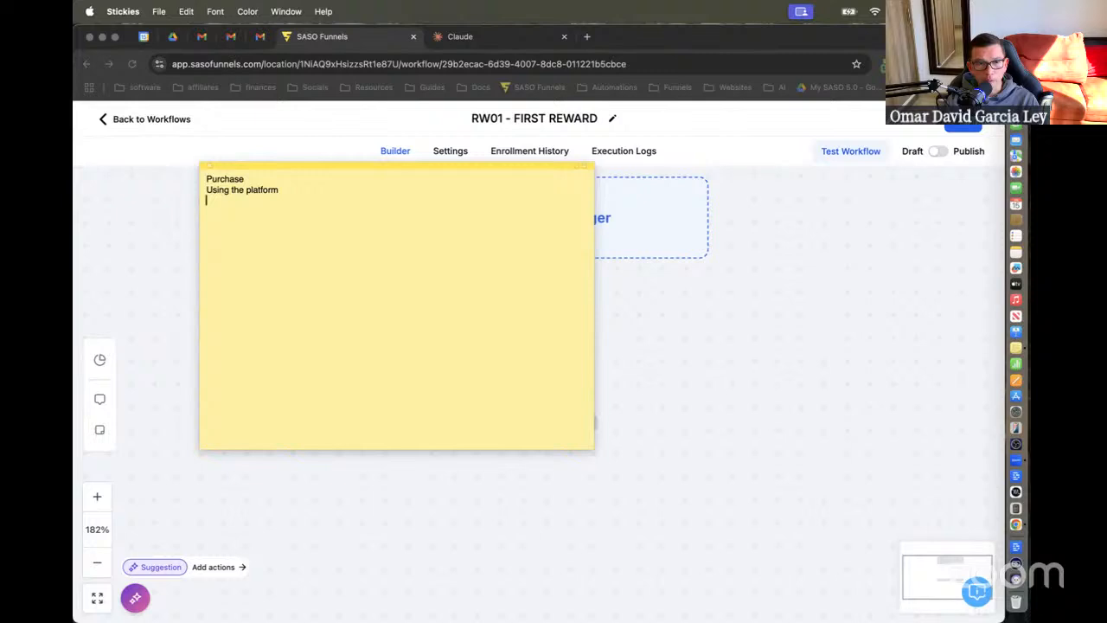
type("Feedback")
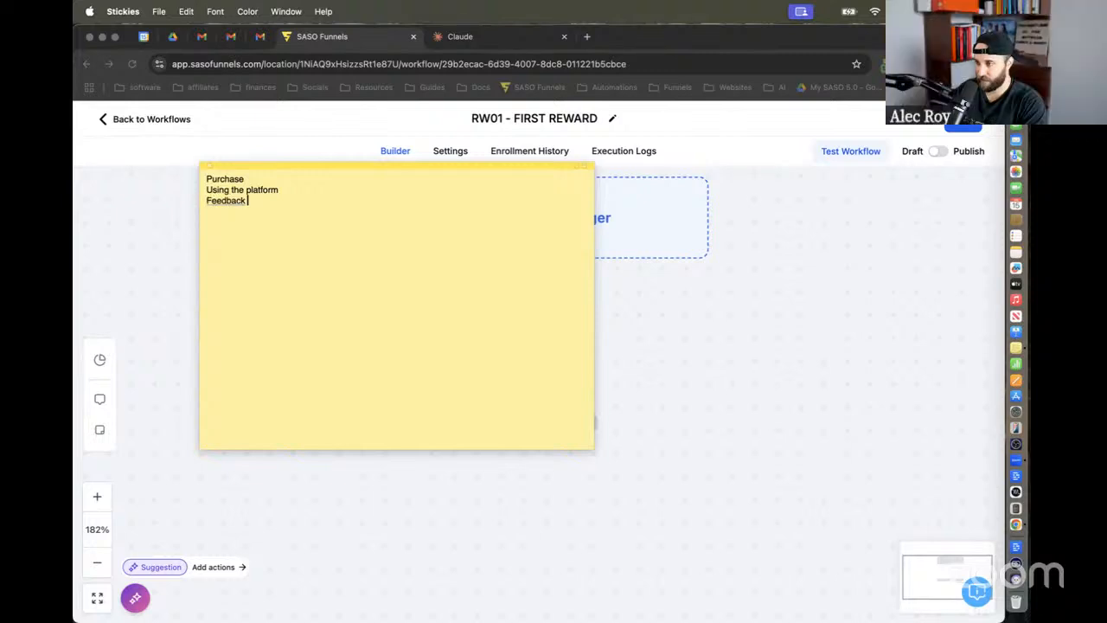
type(" submission")
key("Return")
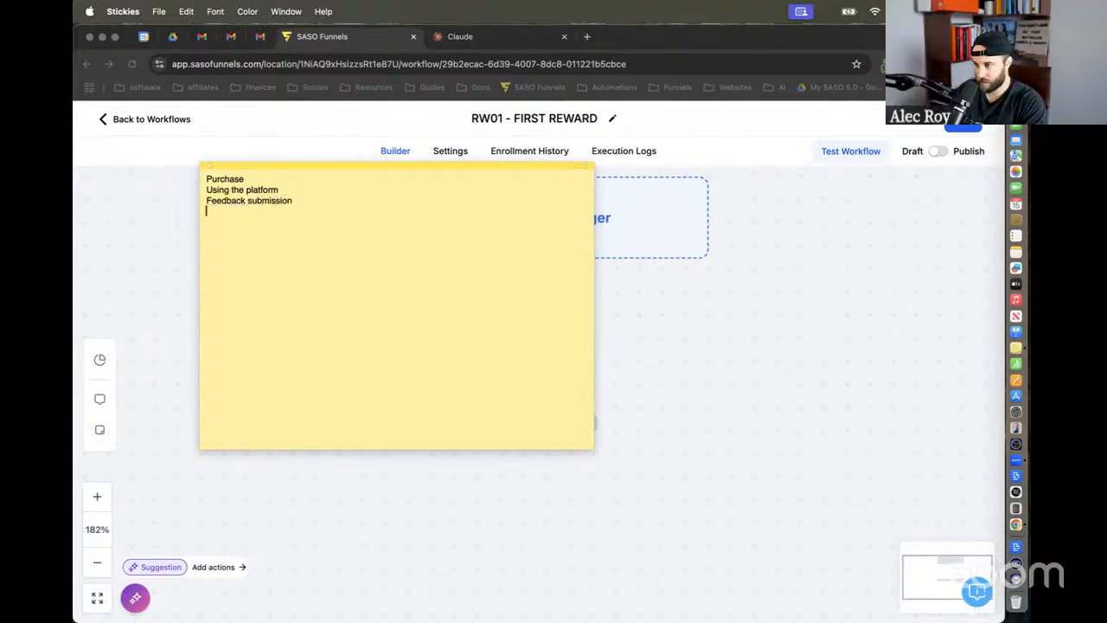
Step: Add the lines "Leaves a review", "Sends a referral" and "Upsells" below "Feedback submission" in the note
type("Review")
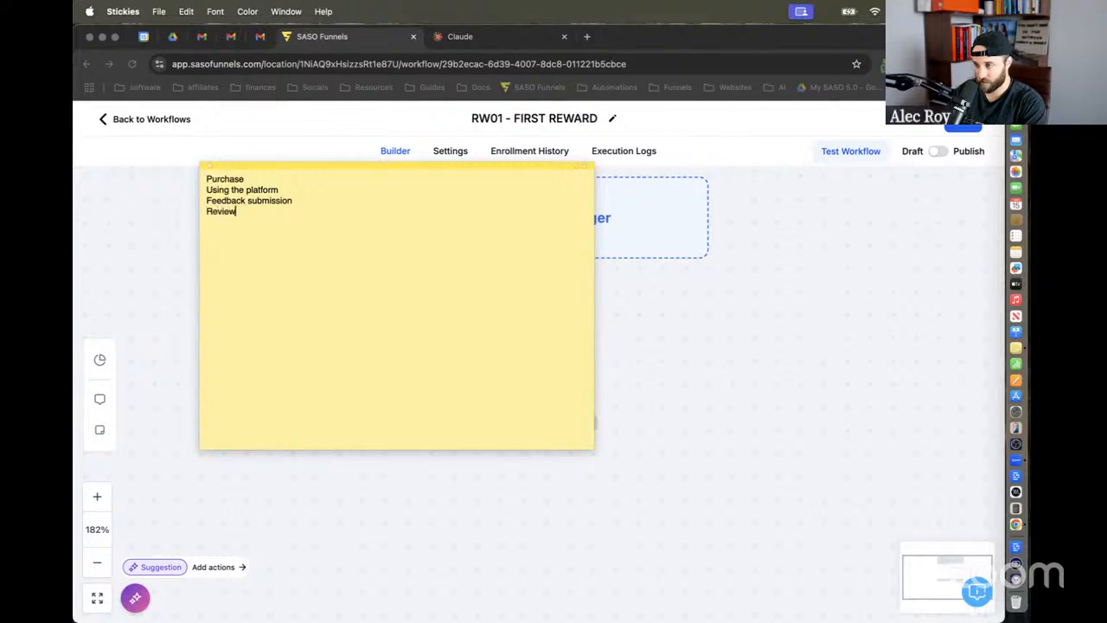
key("BackSpace")
key("BackSpace")
key("BackSpace")
key("BackSpace")
key("BackSpace")
key("BackSpace")
type("Leaves a review")
key("Return")
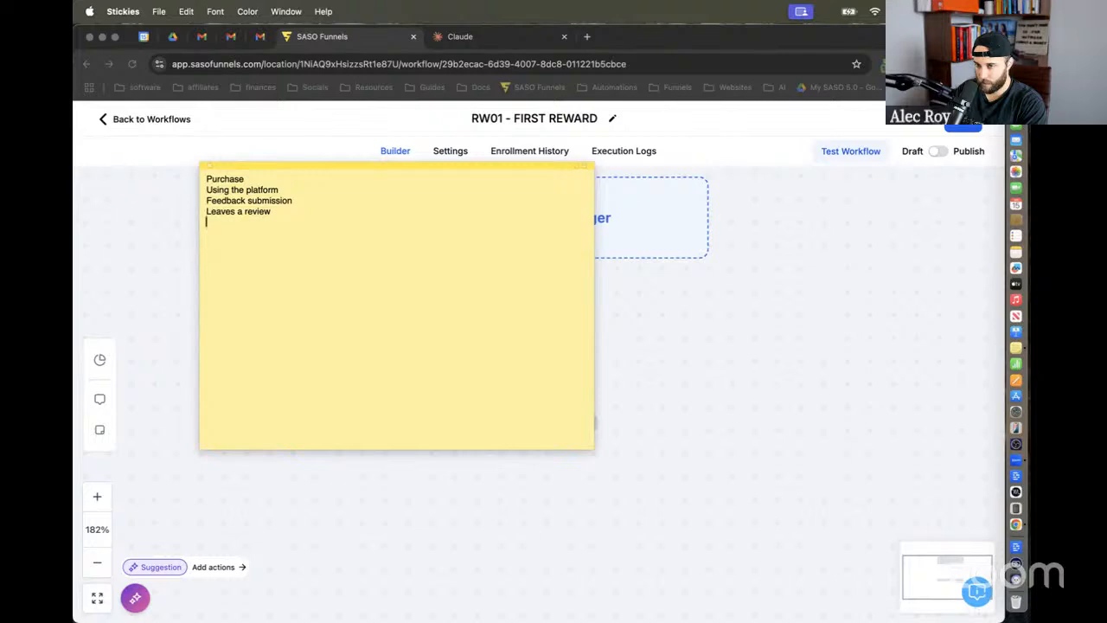
type("Sends a refer")
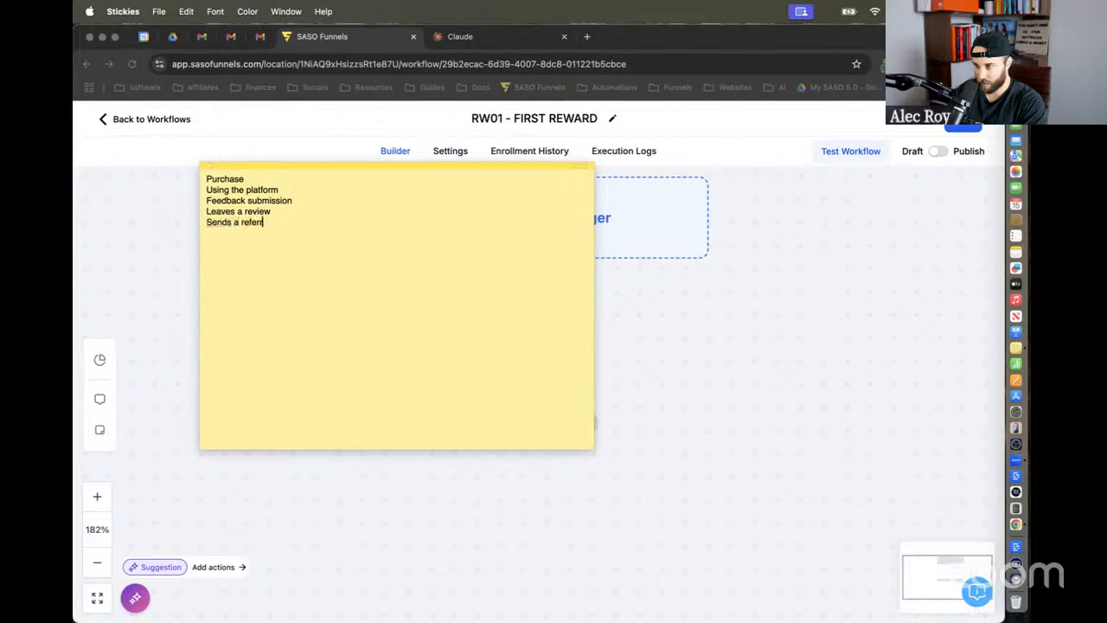
type("ral")
key("Return")
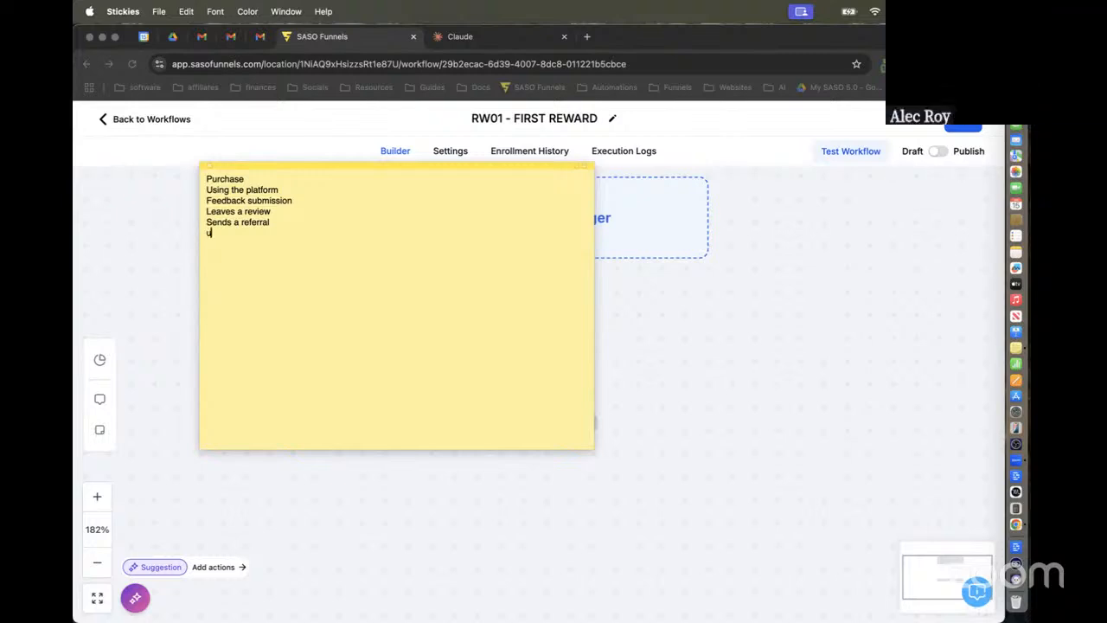
type("Upsells")
key("Return")
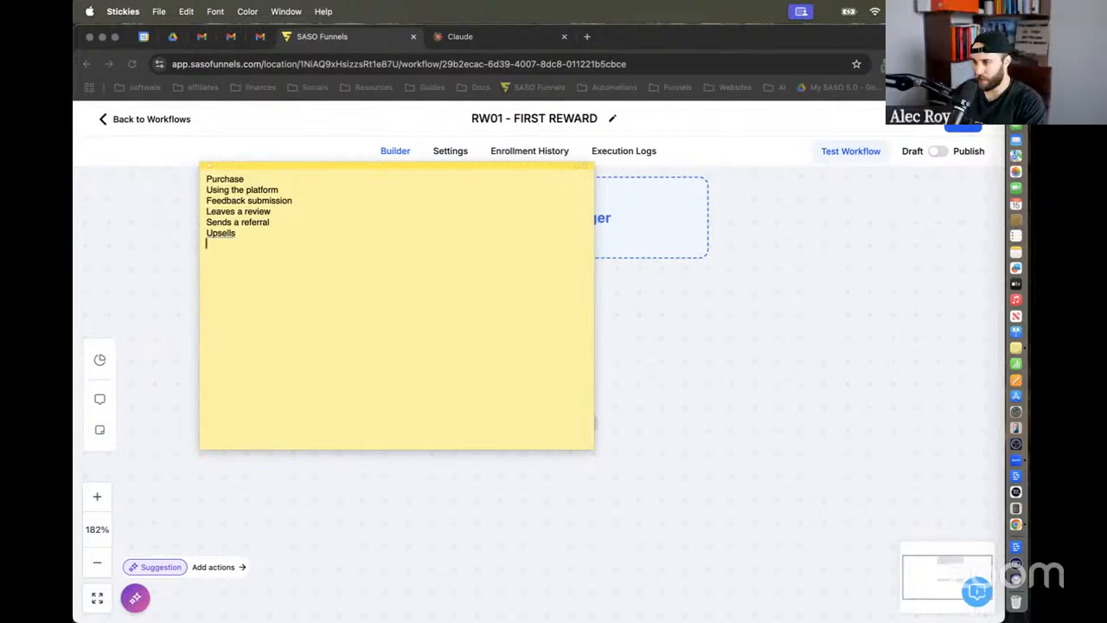
Step: Add the lines "Bigger purchase/longer purchase" and "Renews contract" at the end of the note
type("Bigger pur")
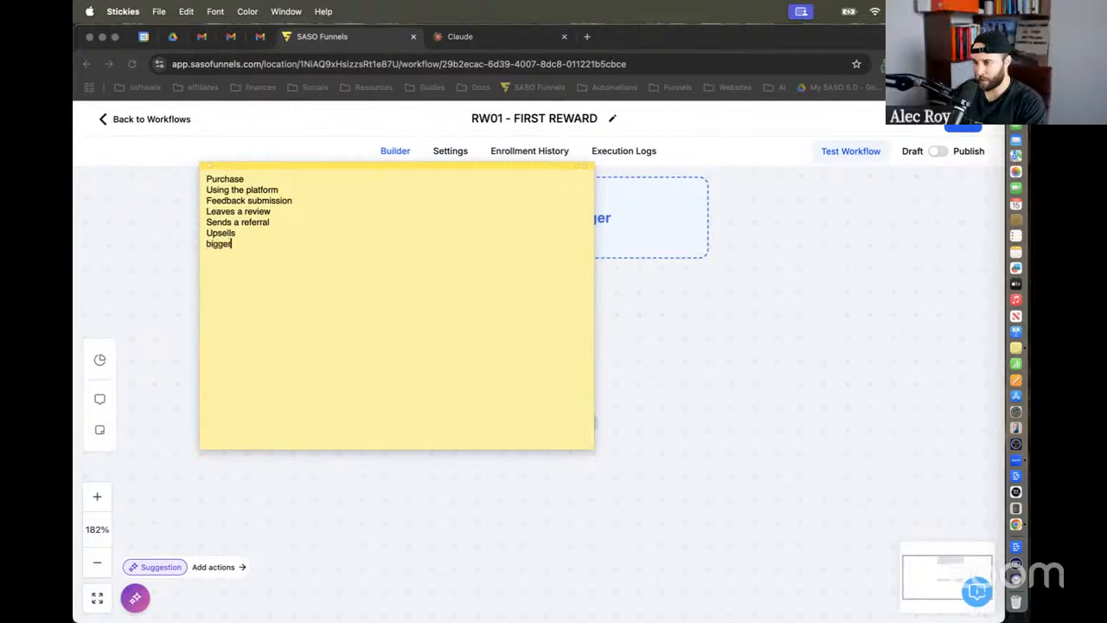
type("chase")
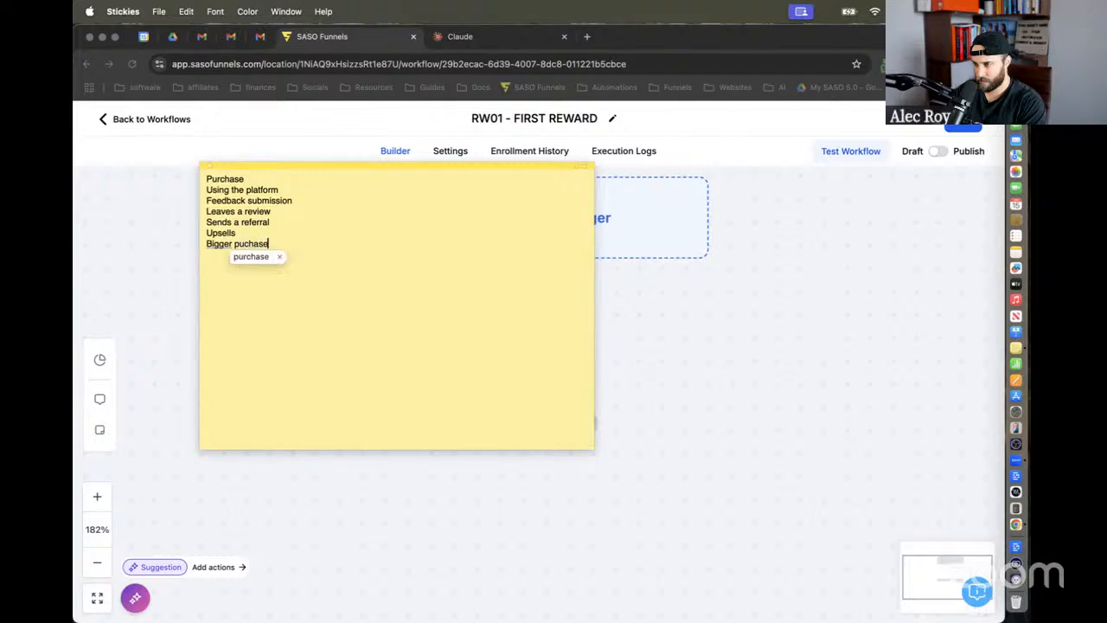
key("BackSpace")
key("BackSpace")
key("BackSpace")
key("BackSpace")
key("BackSpace")
type("rchase/")
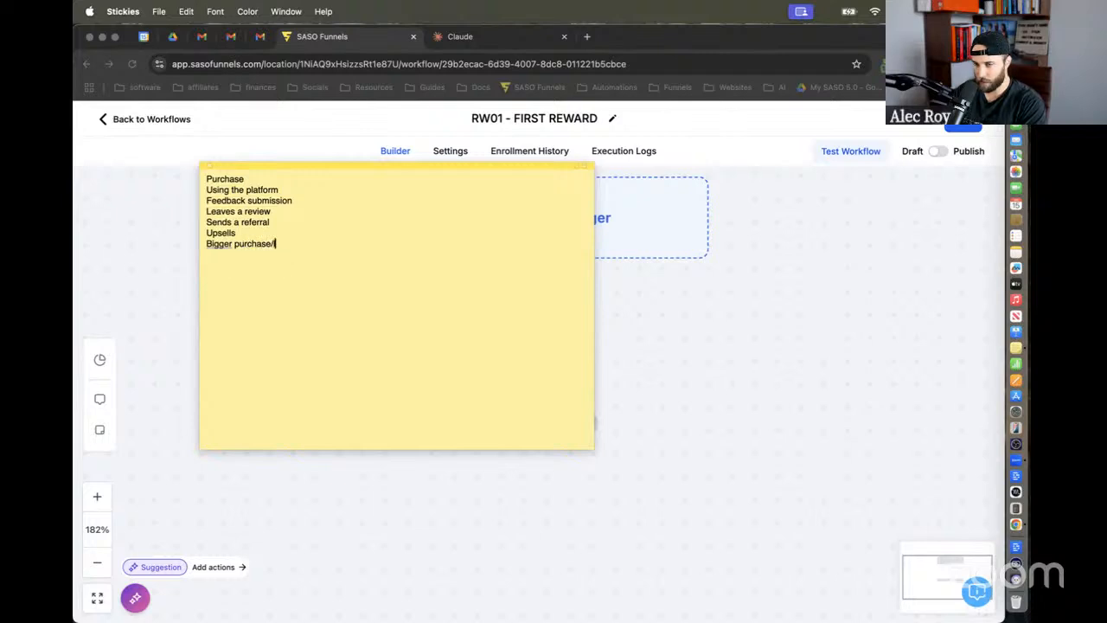
type("longer pur")
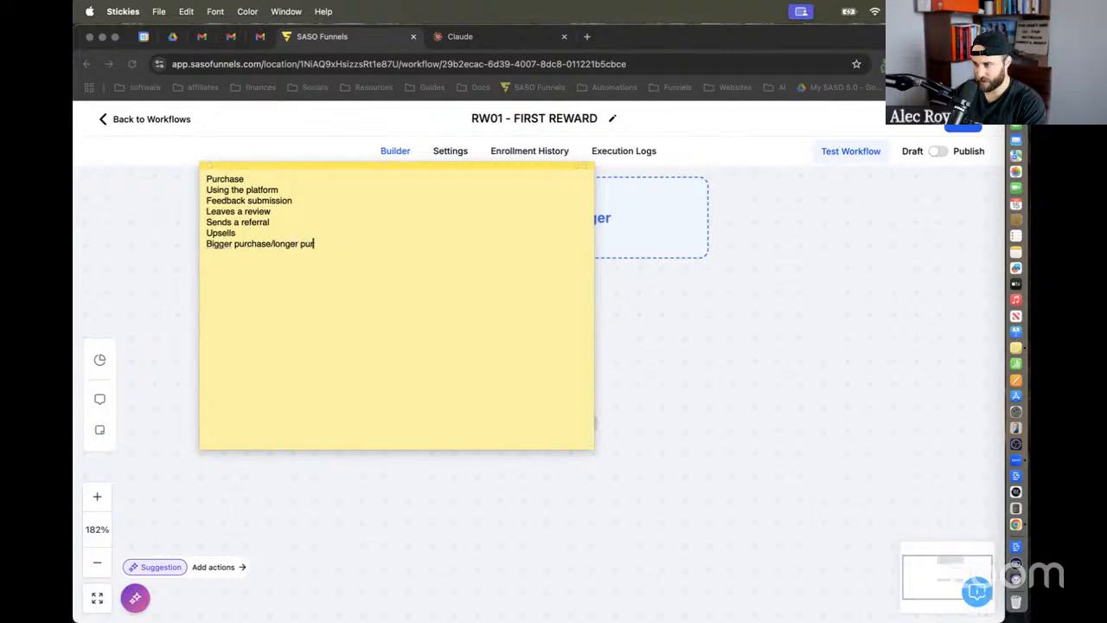
type("cahse")
key("BackSpace")
key("BackSpace")
key("BackSpace")
type("h")
key("BackSpace")
key("BackSpace")
type("hase")
key("Return")
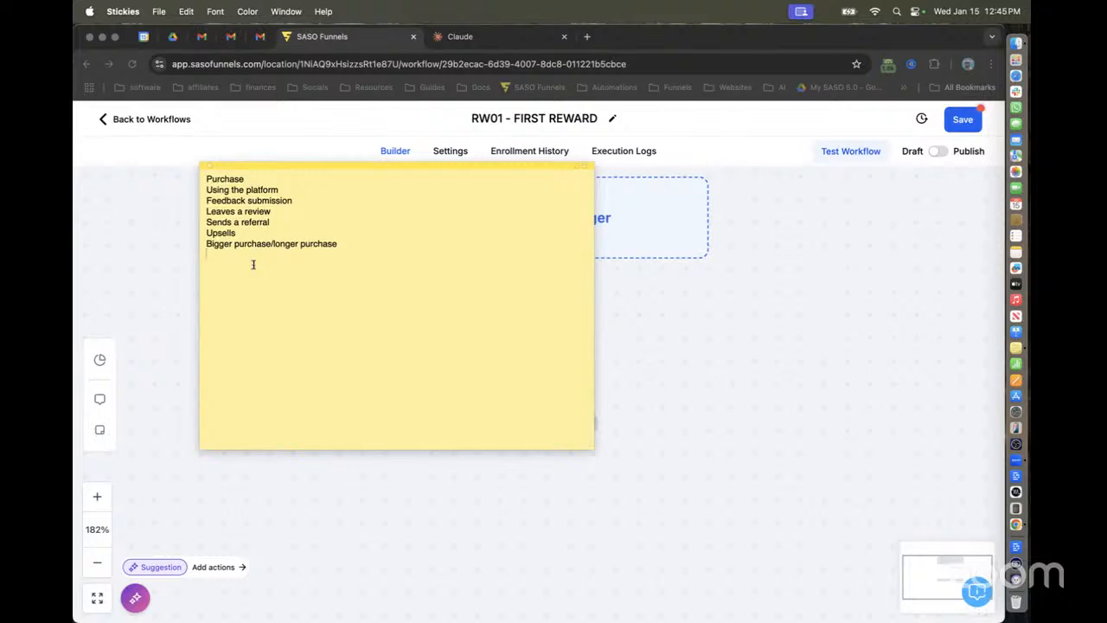
type("Renews ")
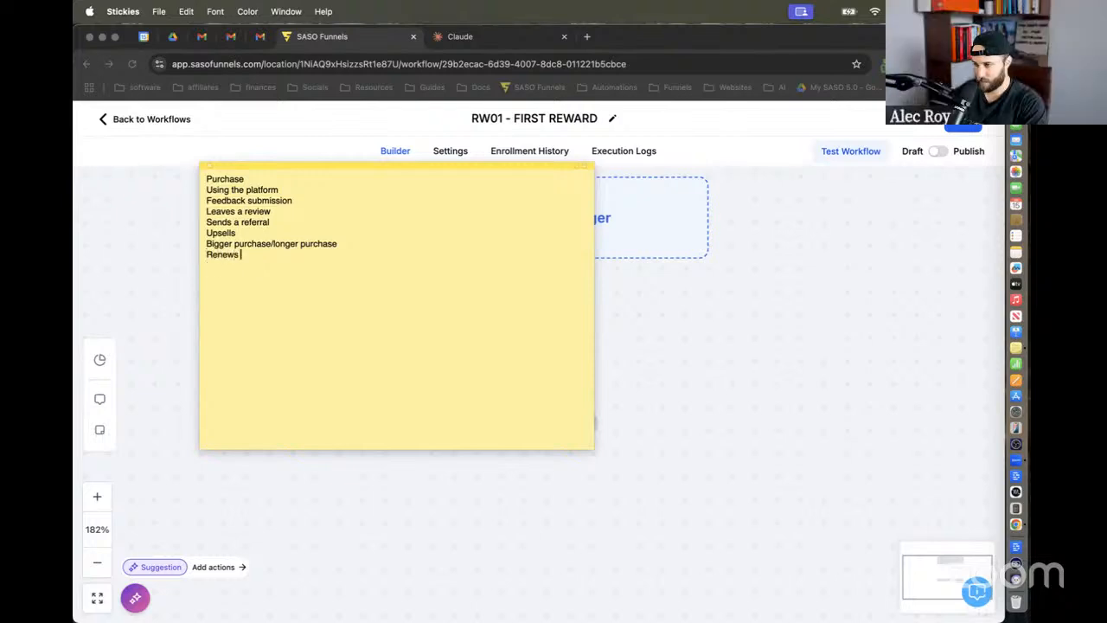
type("contract")
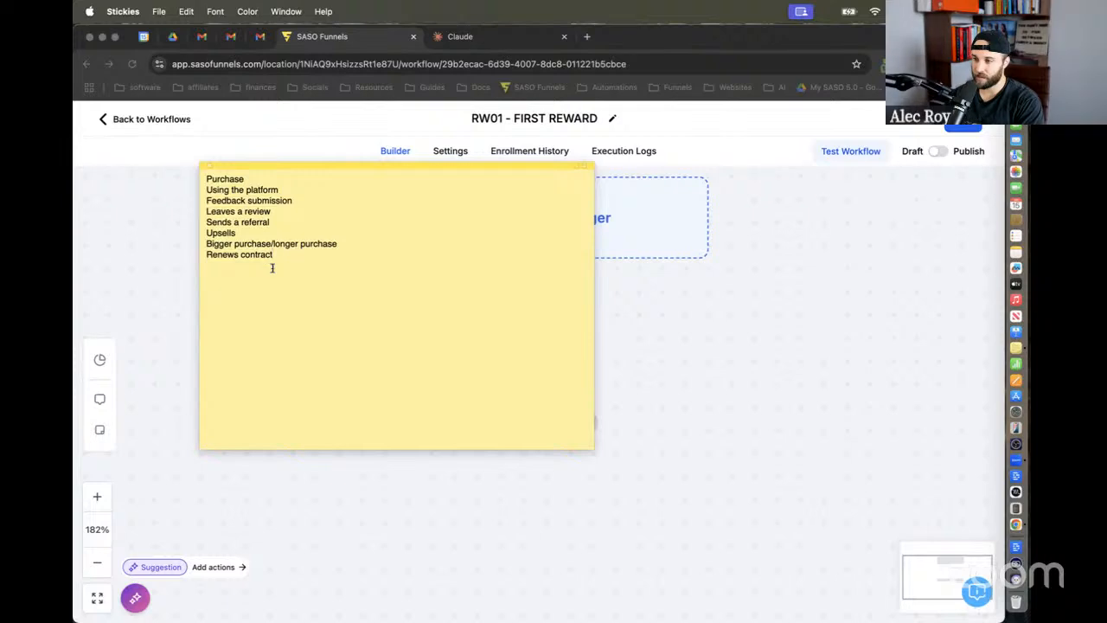
Step: Move the "Upsells", "Bigger purchase/longer purchase" and "Renews contract" lines directly below "Purchase"
left_click_drag(275, 257, 201, 236)
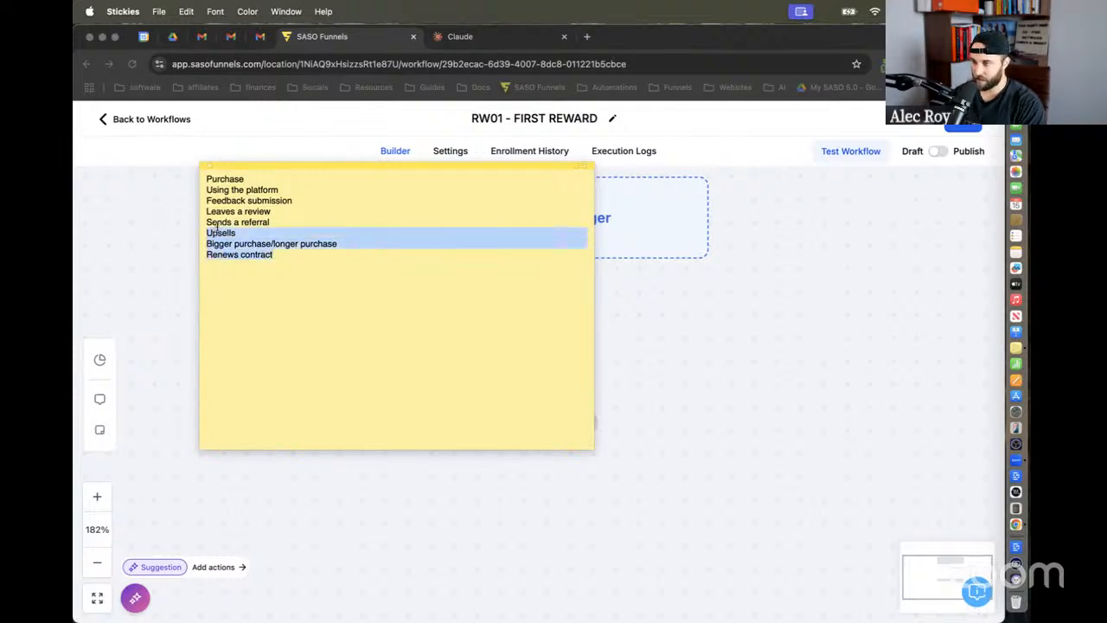
key("super+x")
left_click(246, 179)
key("Return")
key("super+v")
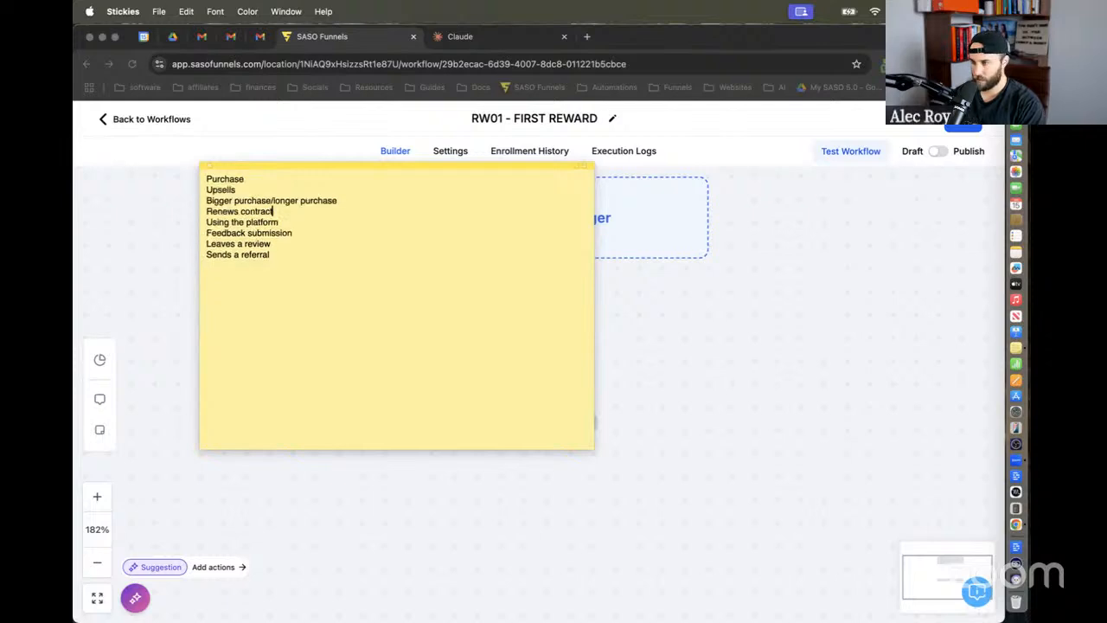
Step: Split the list into three groups by inserting blank lines above and below "Using the platform"
key("Return")
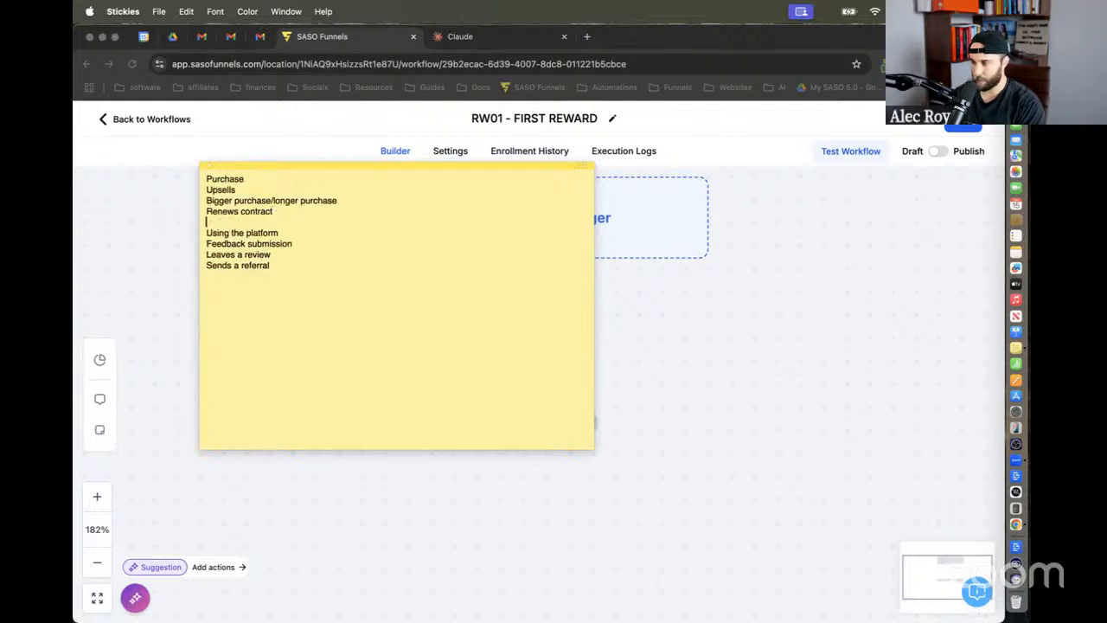
left_click_drag(275, 212, 192, 179)
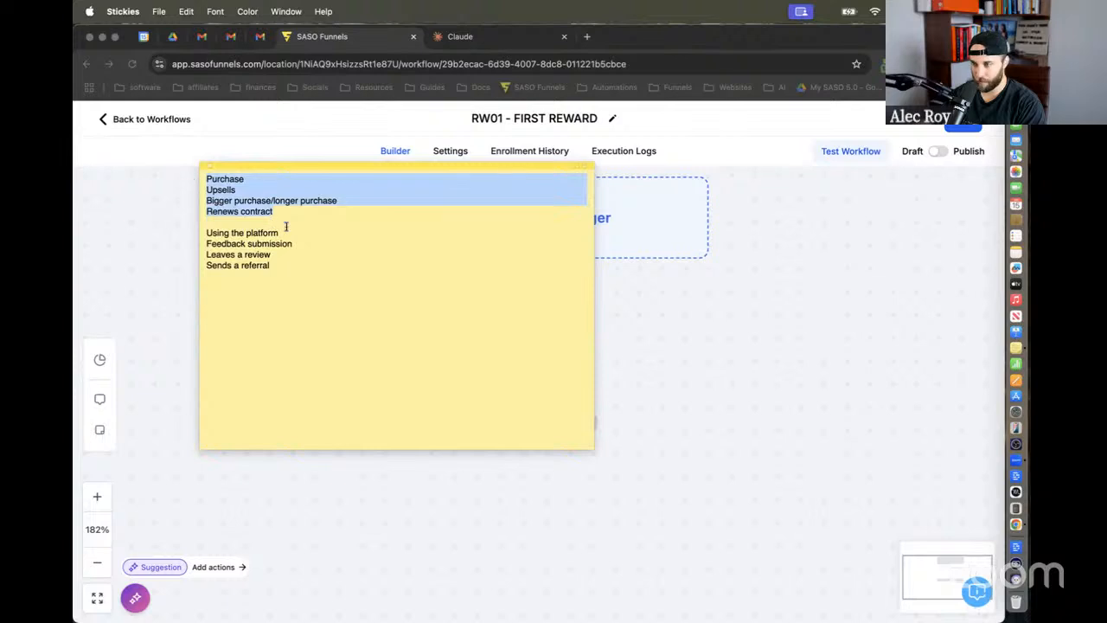
left_click(285, 230)
key("Return")
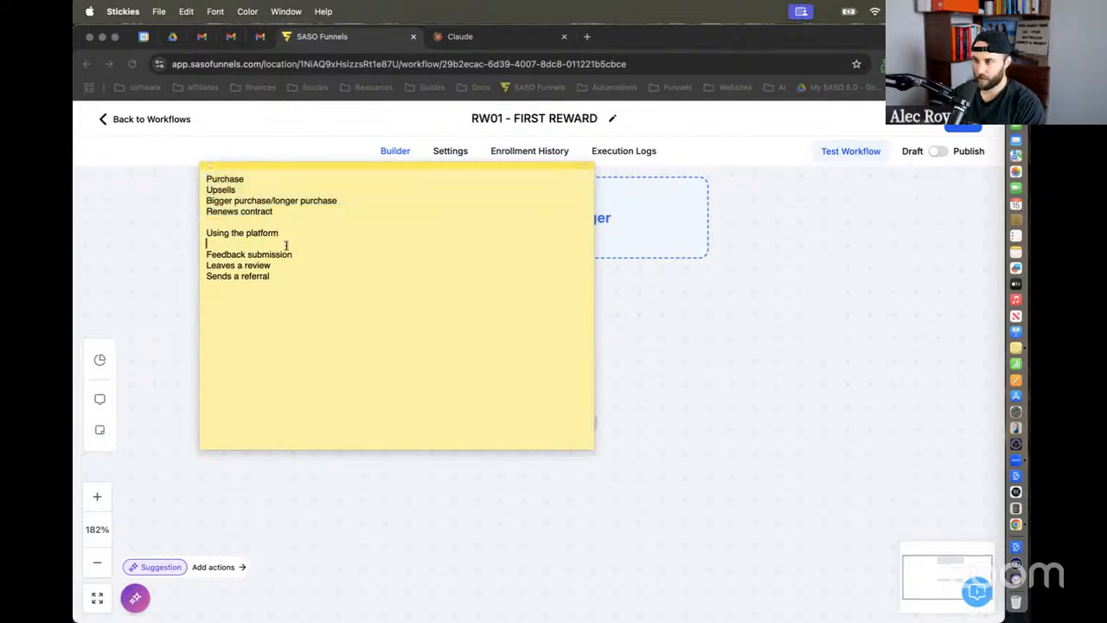
left_click_drag(286, 231, 193, 230)
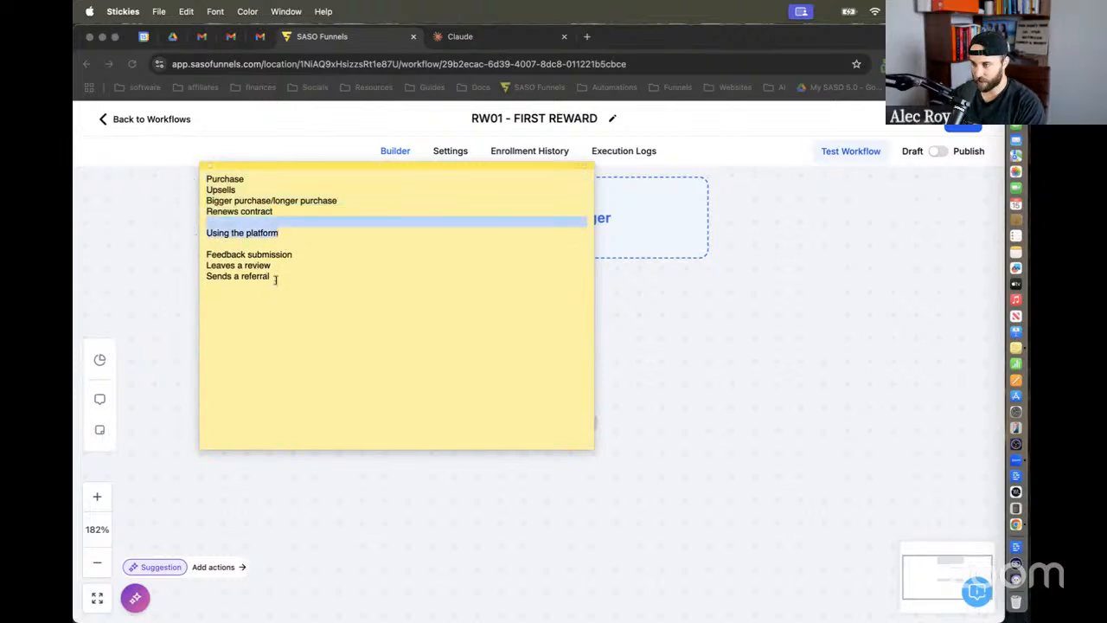
left_click_drag(275, 276, 196, 254)
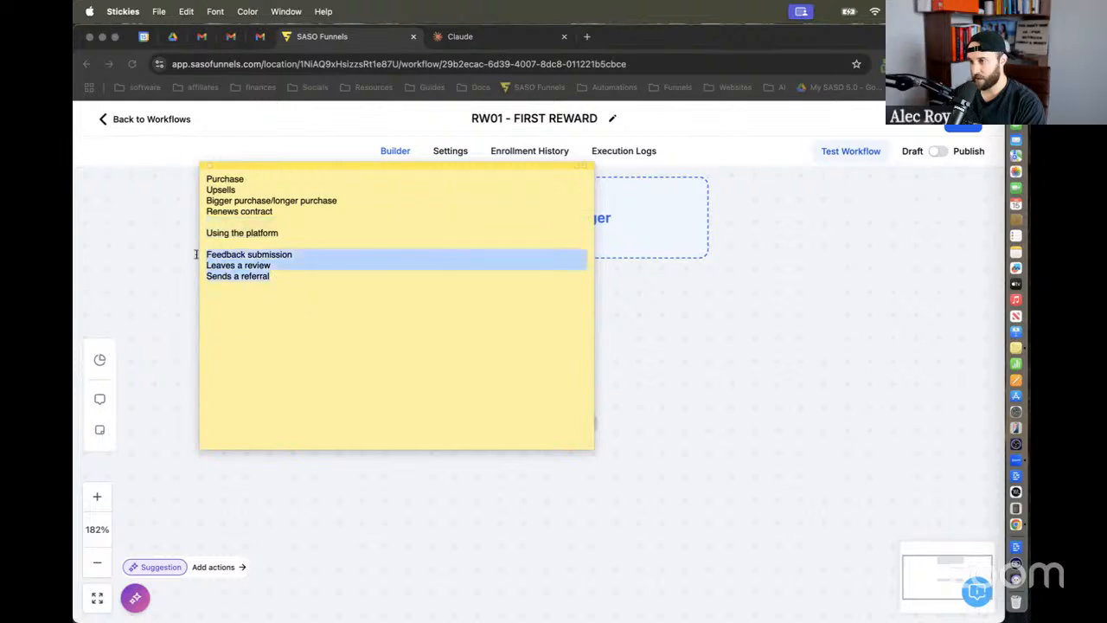
Step: Add the line "Sends social proof" below "Sends a referral" in the last group of the note
left_click(280, 281)
type("Send")
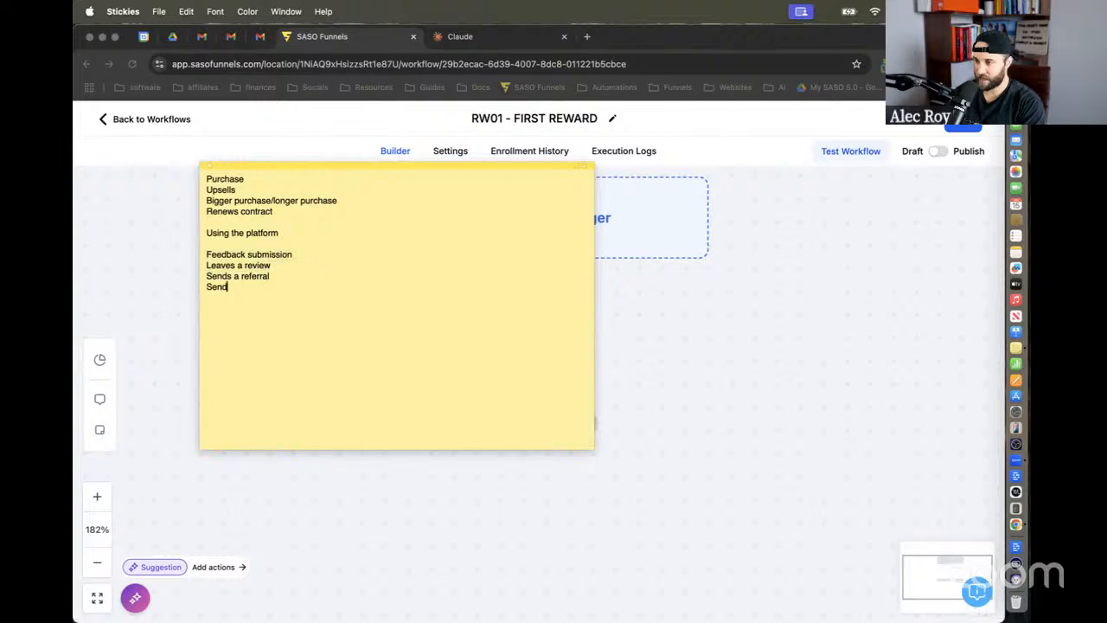
type("s social proof")
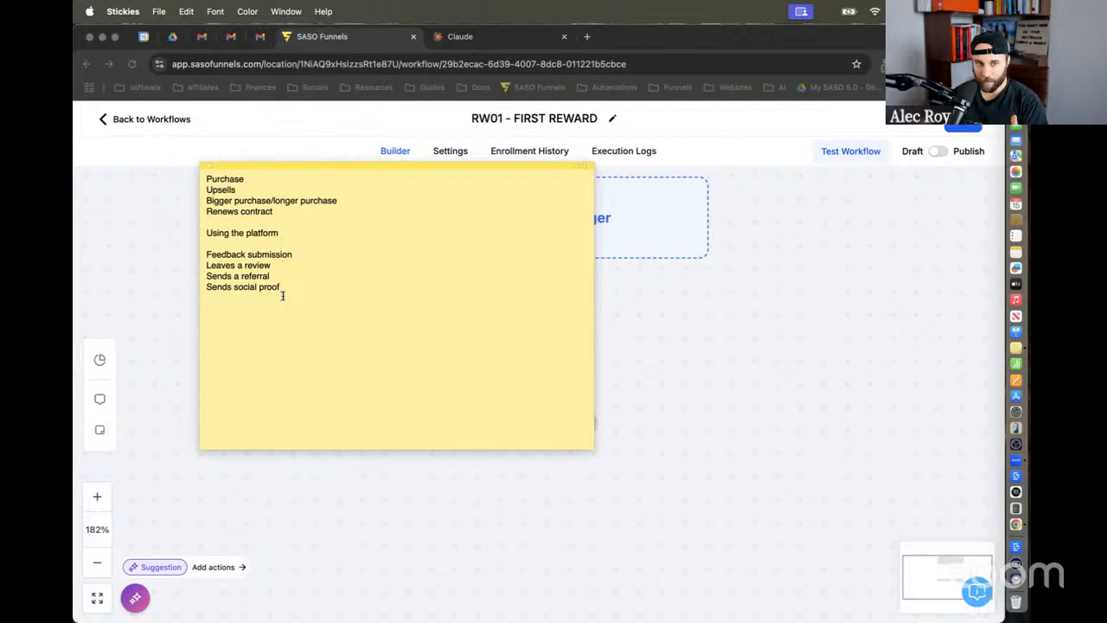
Step: Review the three groups of customer actions in the note, highlighting the purchase, platform-use and feedback lines in turn
double_click(275, 232)
triple_click(275, 232)
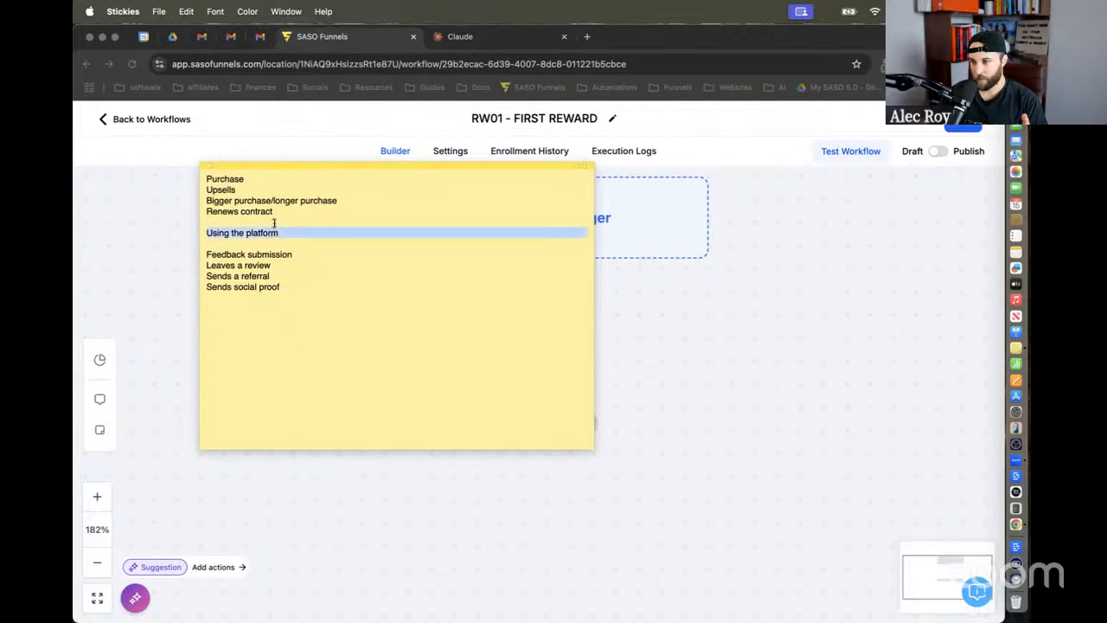
left_click_drag(278, 213, 208, 175)
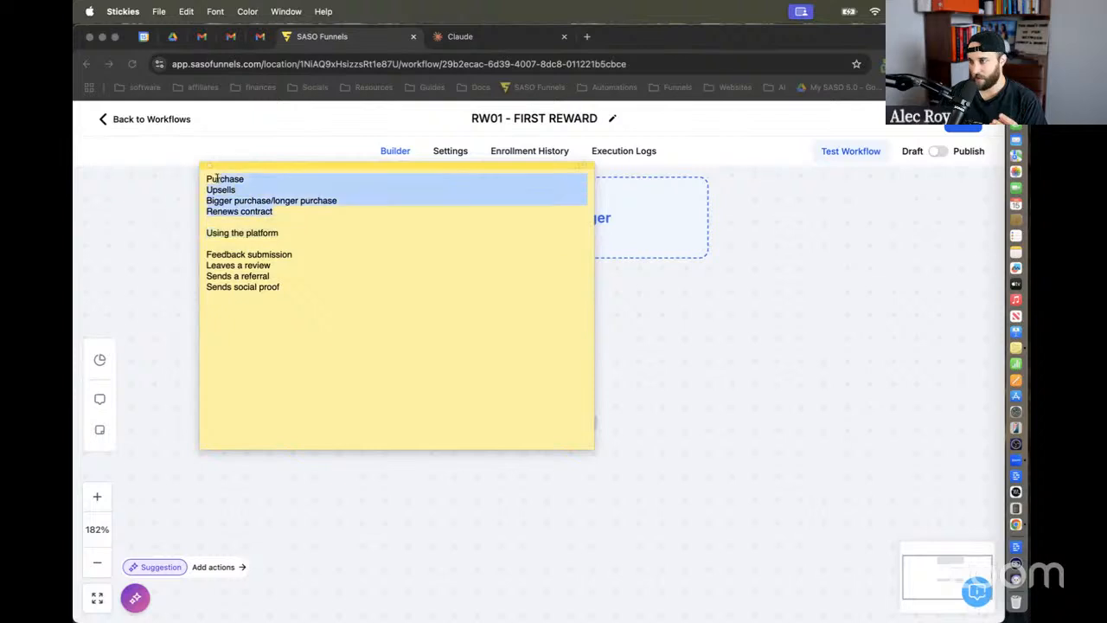
left_click_drag(296, 302, 201, 253)
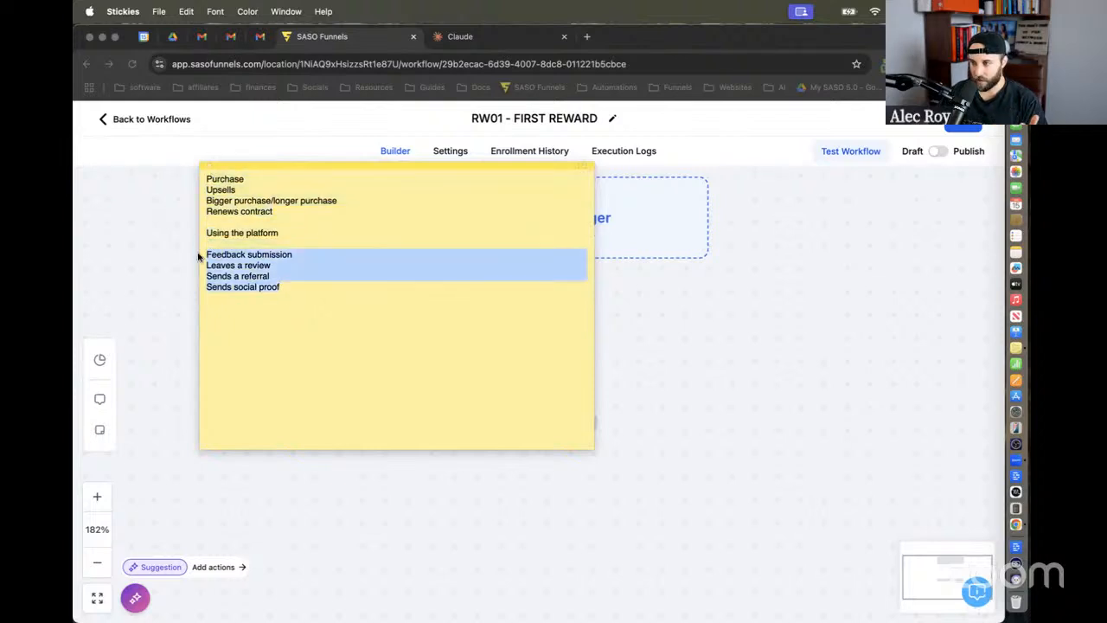
left_click(320, 291)
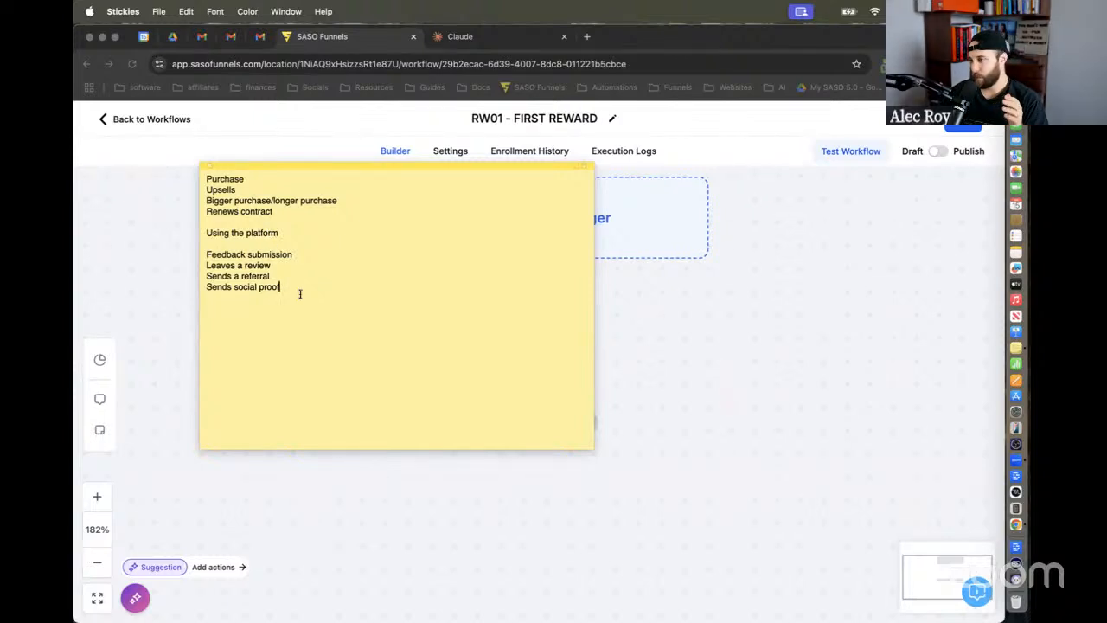
left_click_drag(289, 290, 198, 178)
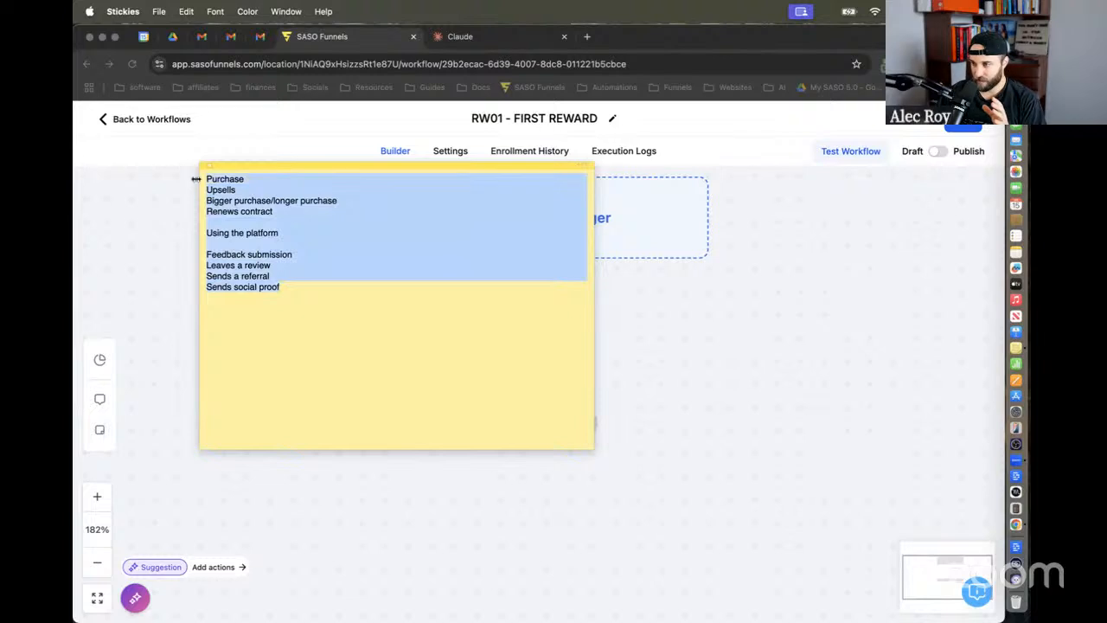
left_click(312, 291)
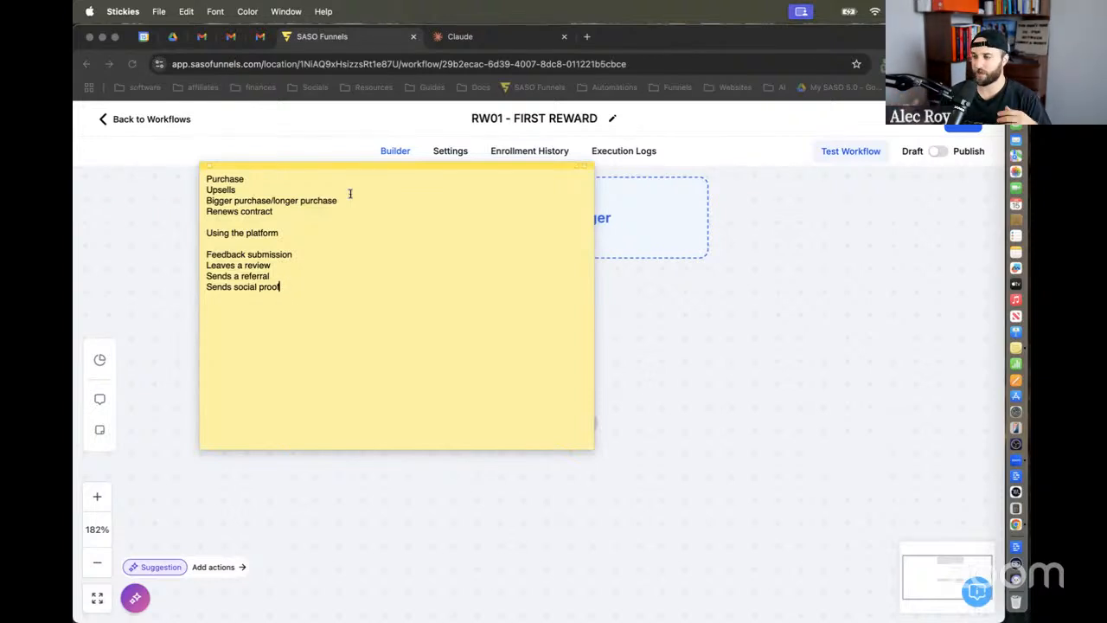
left_click_drag(289, 213, 207, 178)
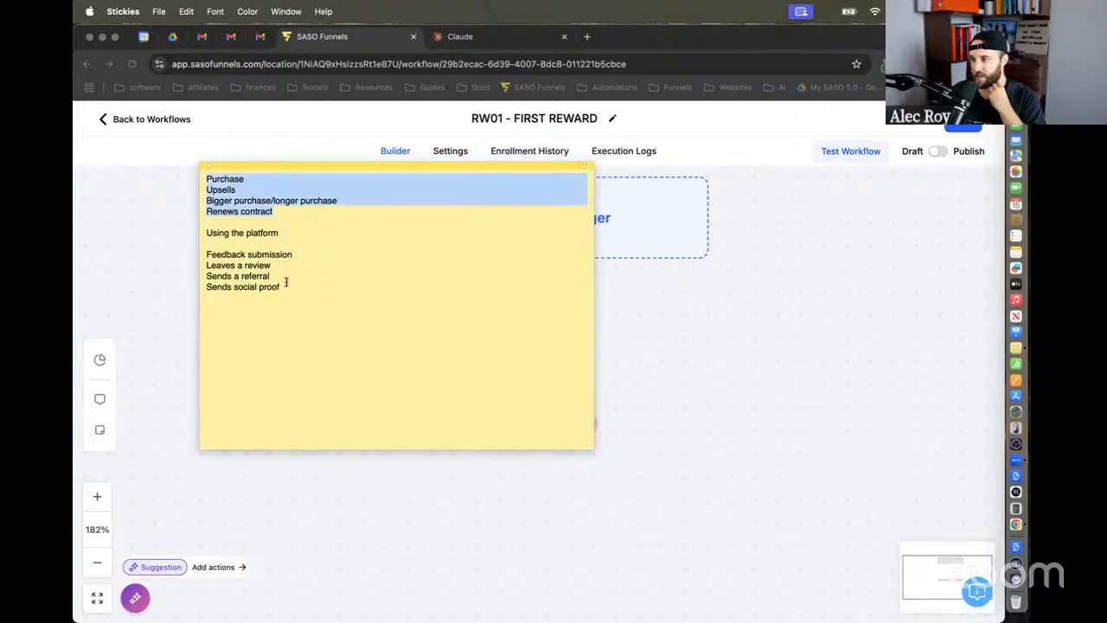
left_click_drag(287, 283, 198, 167)
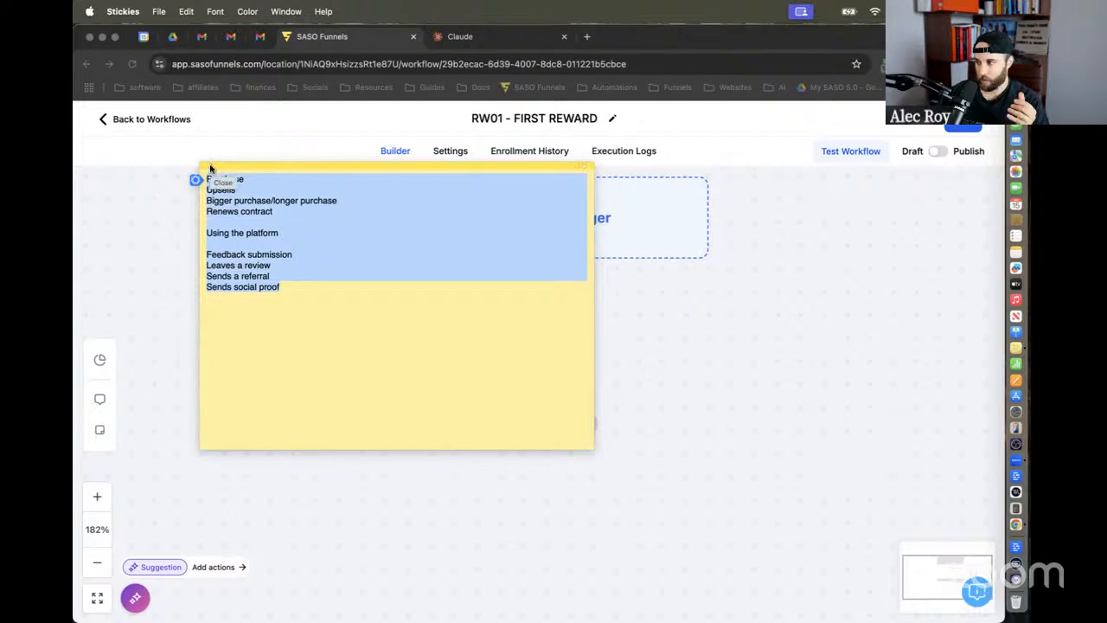
Step: Leave the sticky note and add a Subscription trigger to the RW01 - FIRST REWARD workflow
key("Right")
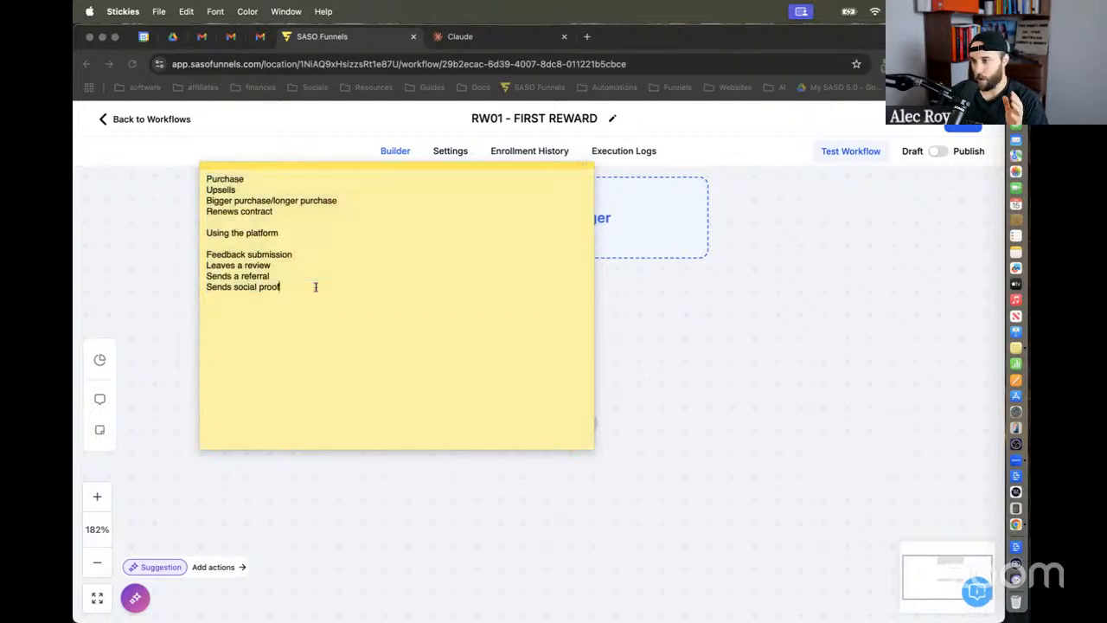
left_click(247, 148)
left_click(527, 229)
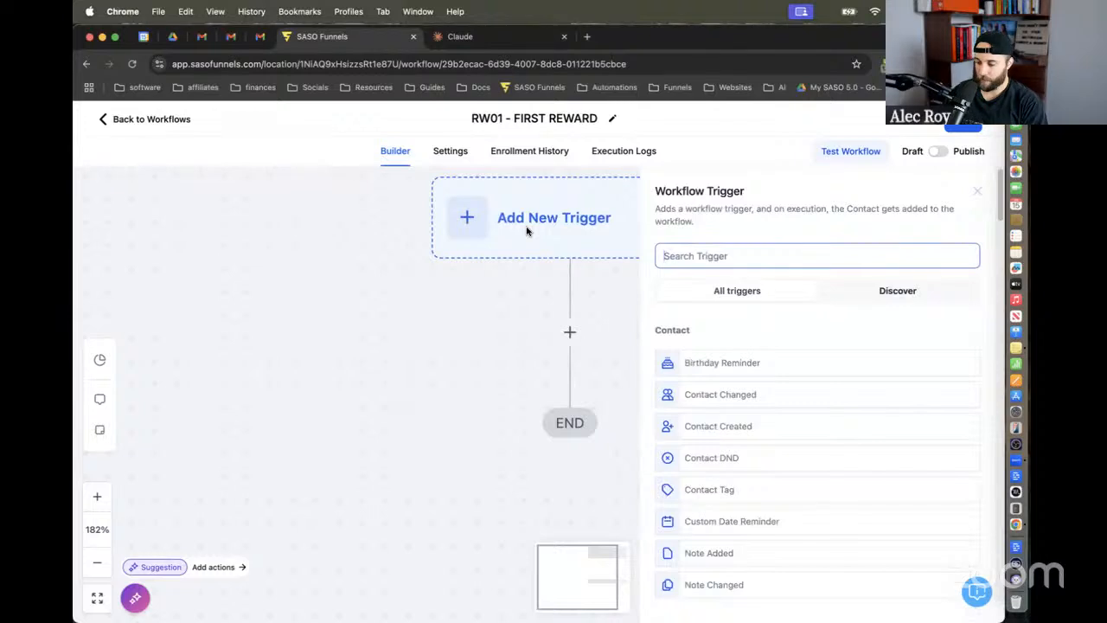
type("S")
key("BackSpace")
type("sub")
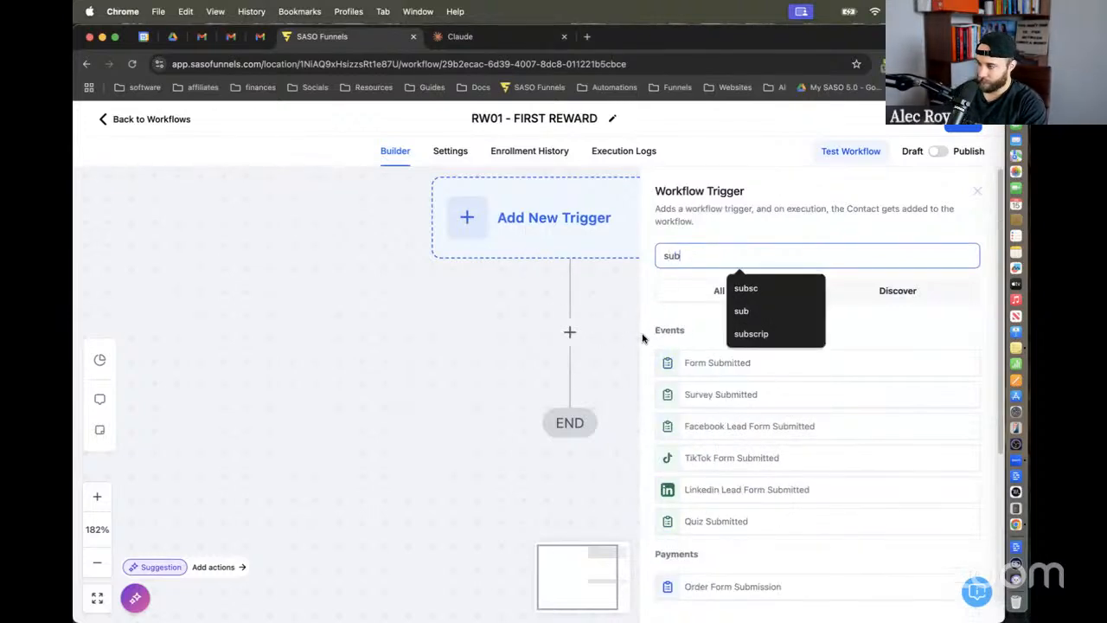
type("scr")
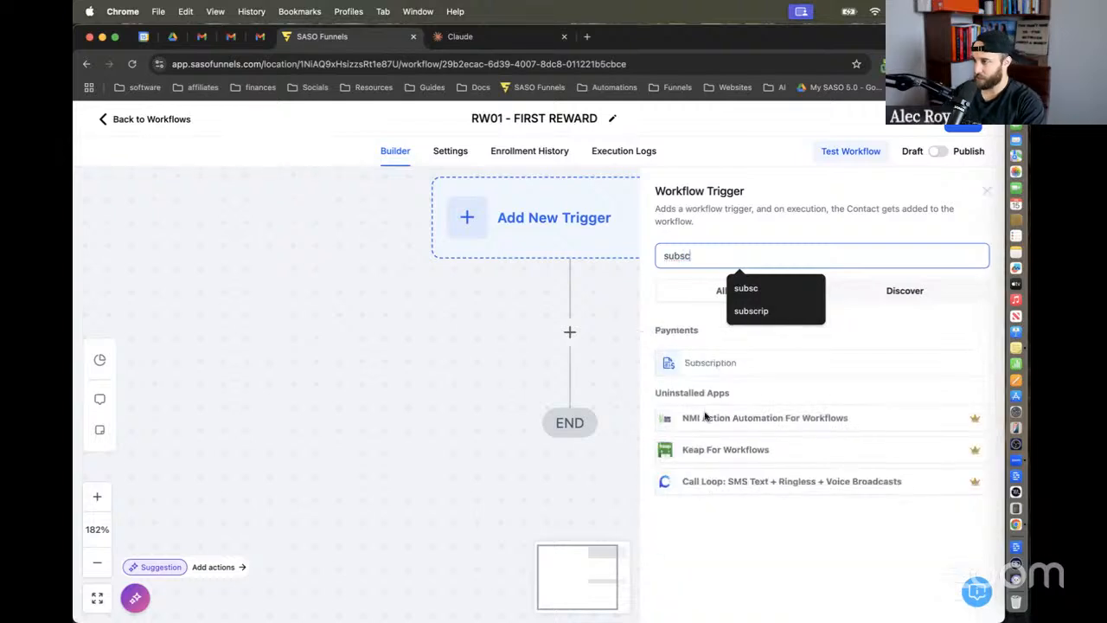
left_click(734, 371)
Step: Add a filter to the Subscription trigger so that Status Is Active
left_click(481, 378)
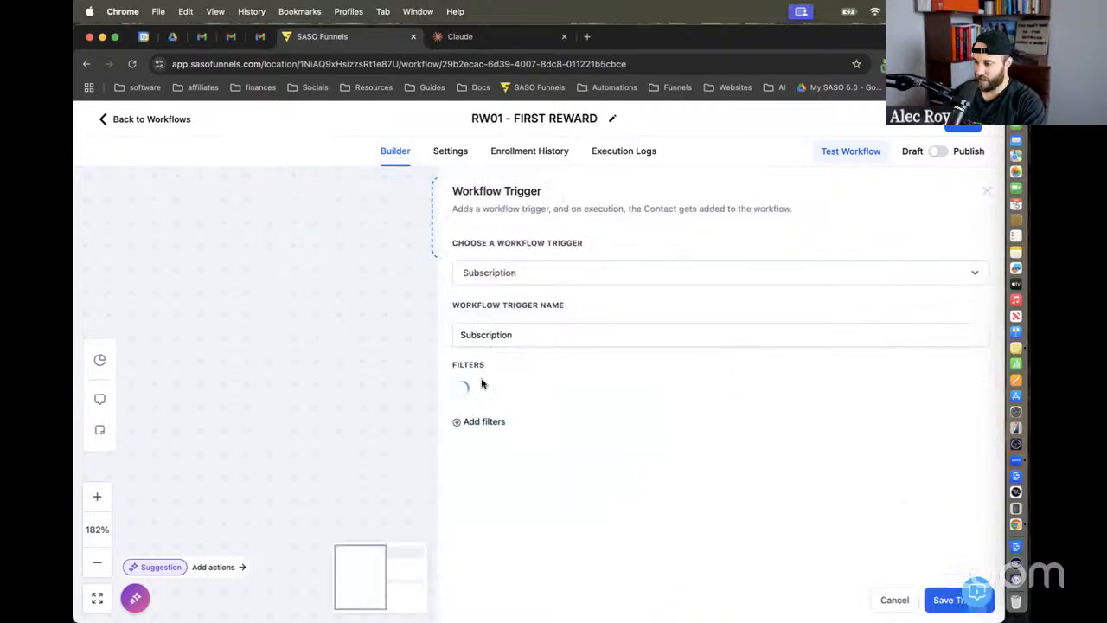
left_click(489, 391)
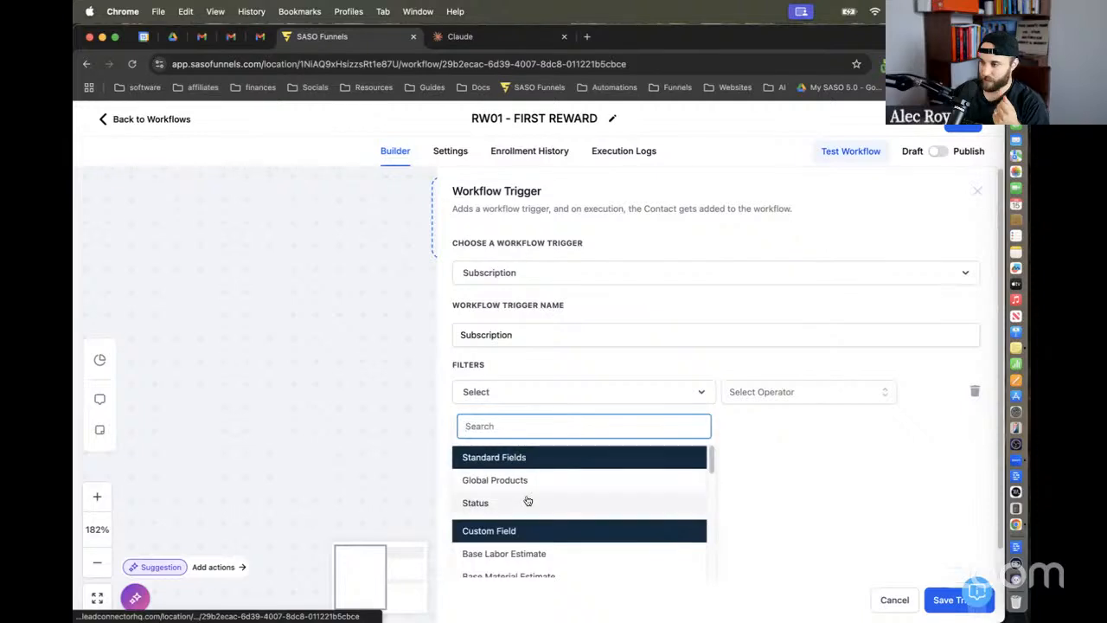
left_click(526, 500)
left_click(749, 391)
left_click(761, 423)
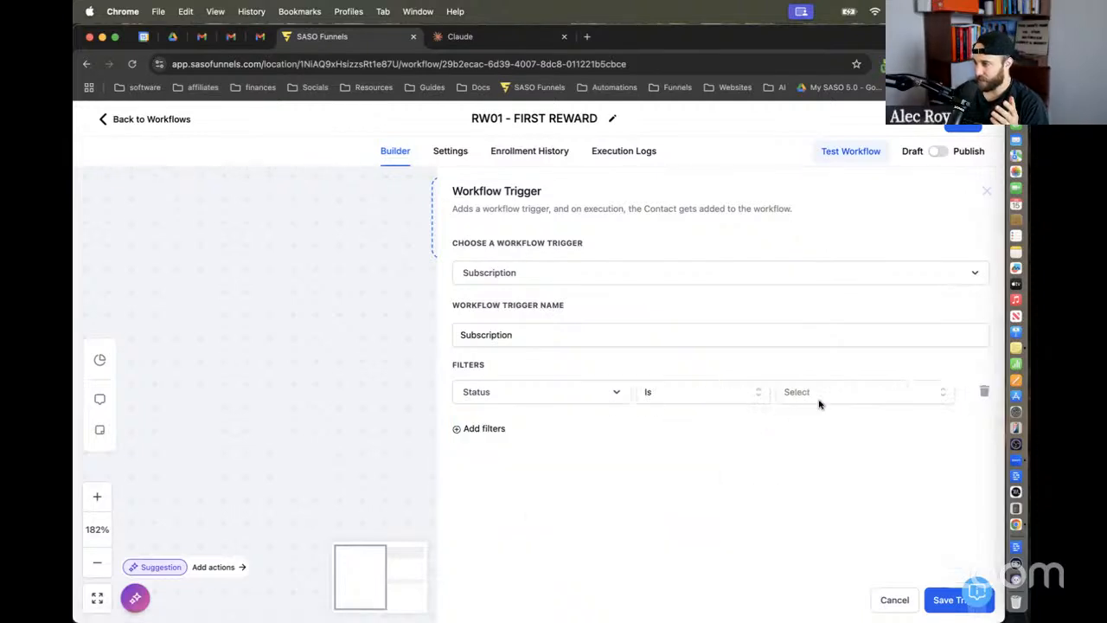
left_click(831, 398)
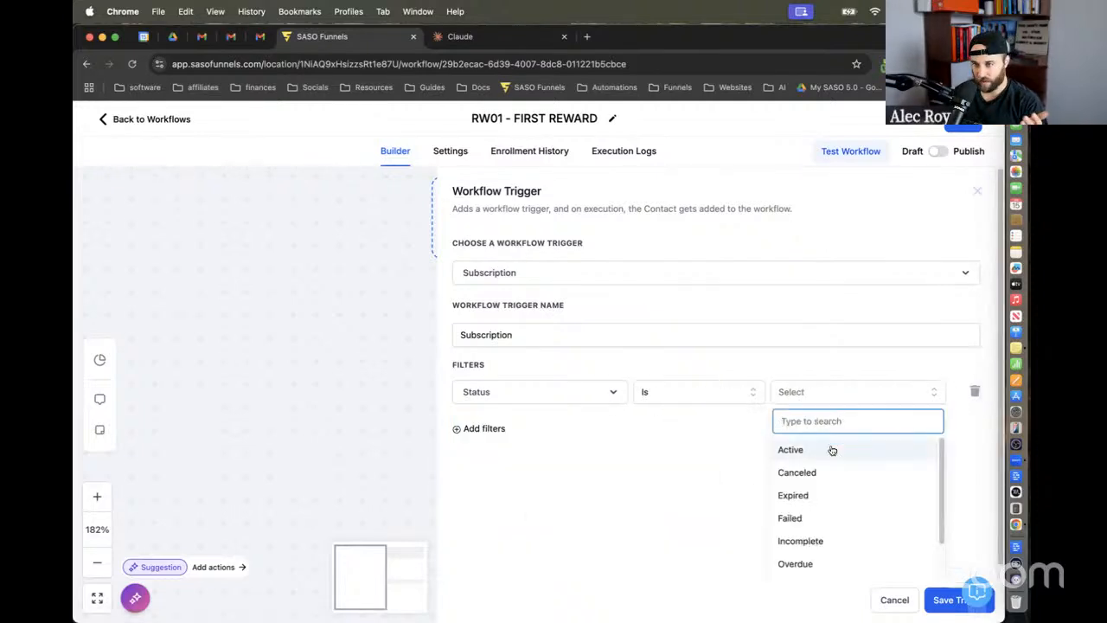
left_click(831, 450)
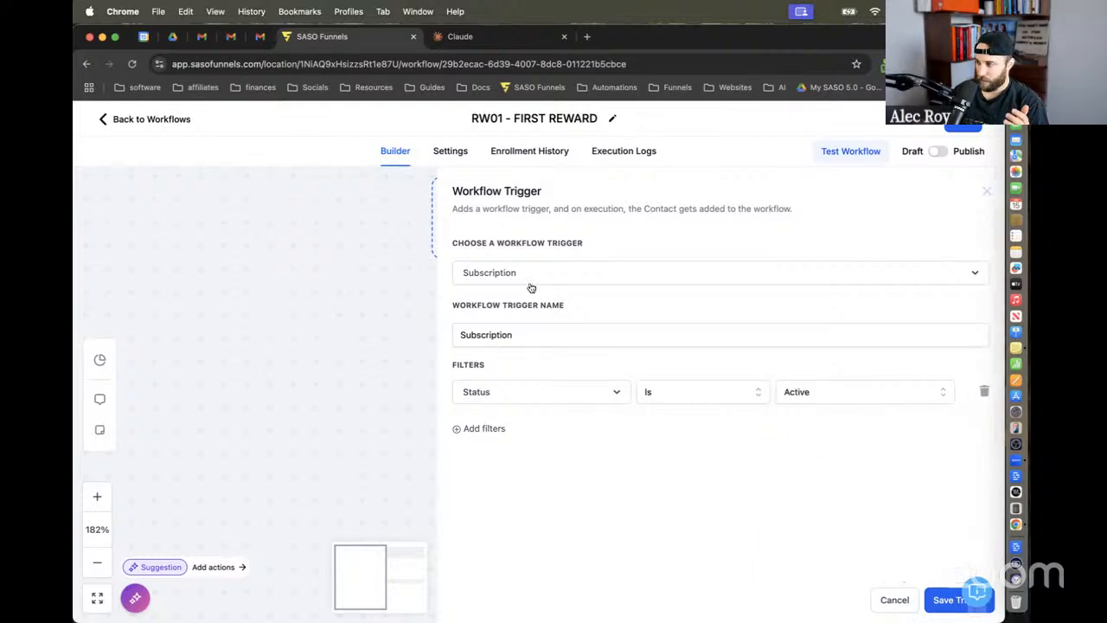
Step: Name the trigger "Subscription active" and save it
left_click(528, 334)
type("active")
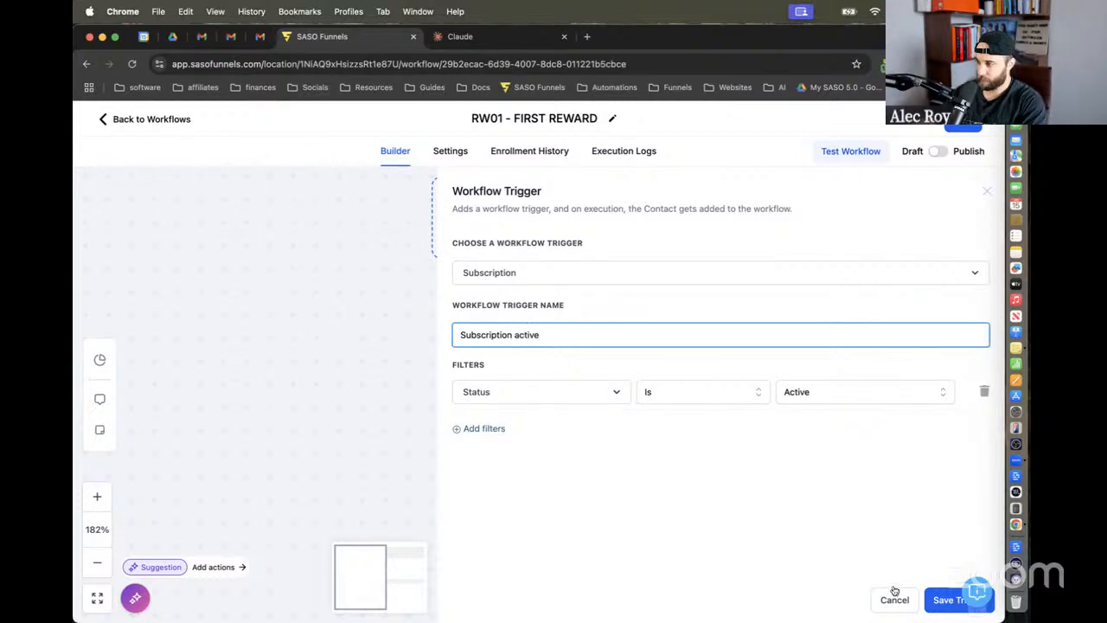
left_click(940, 600)
Step: Add a second Subscription trigger to the workflow
left_click(656, 239)
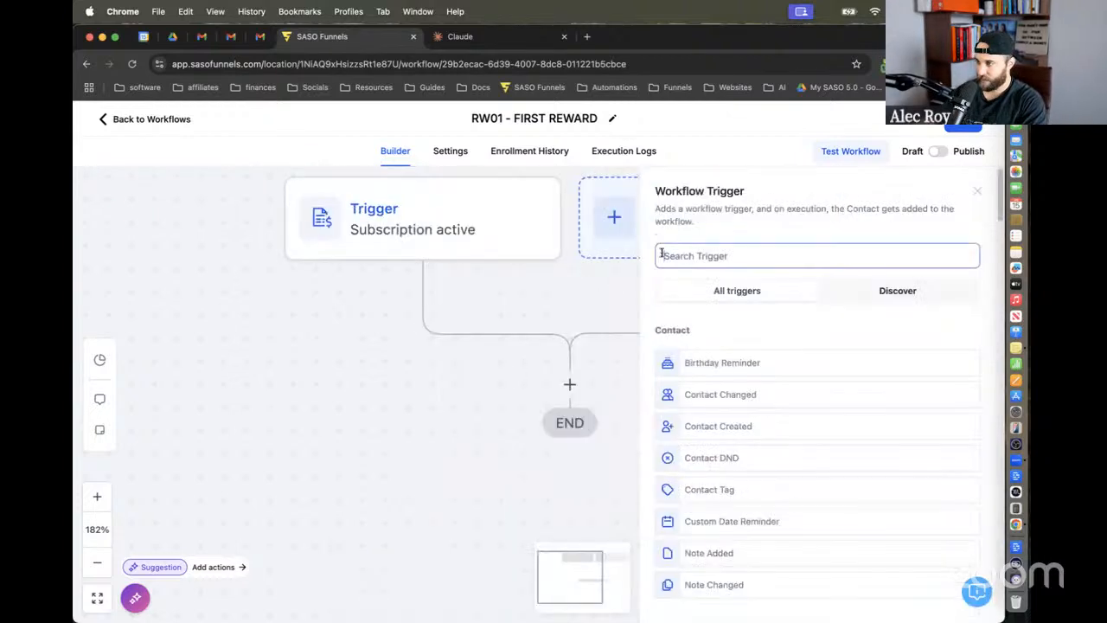
type("subsc")
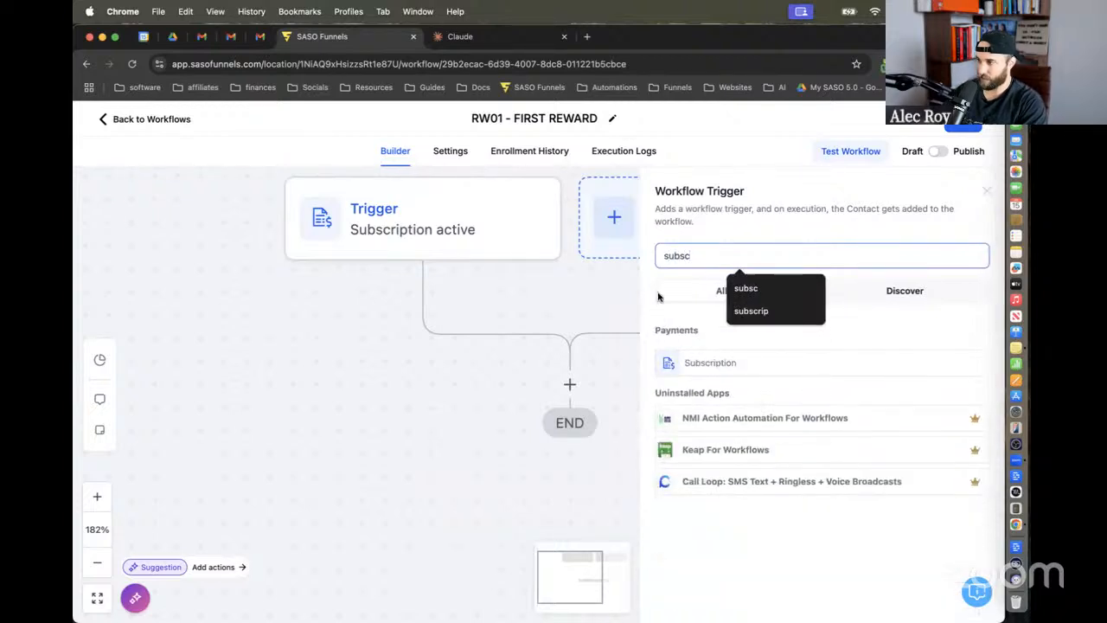
left_click(694, 359)
Step: Filter the second Subscription trigger so that Status Is Trial, and save it
left_click(485, 377)
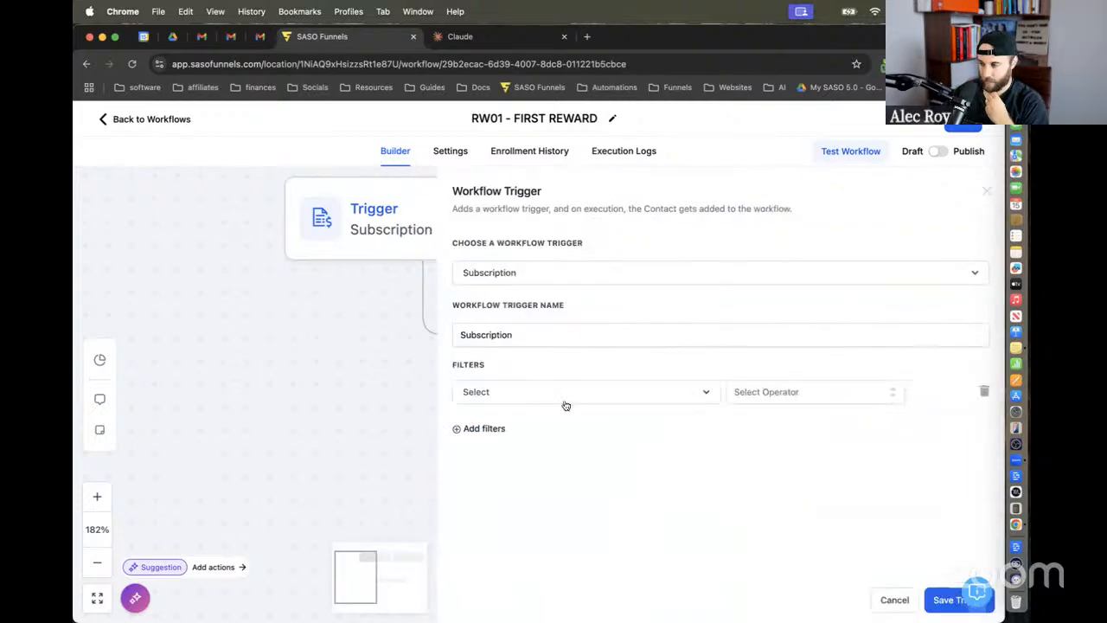
left_click(565, 396)
left_click(560, 502)
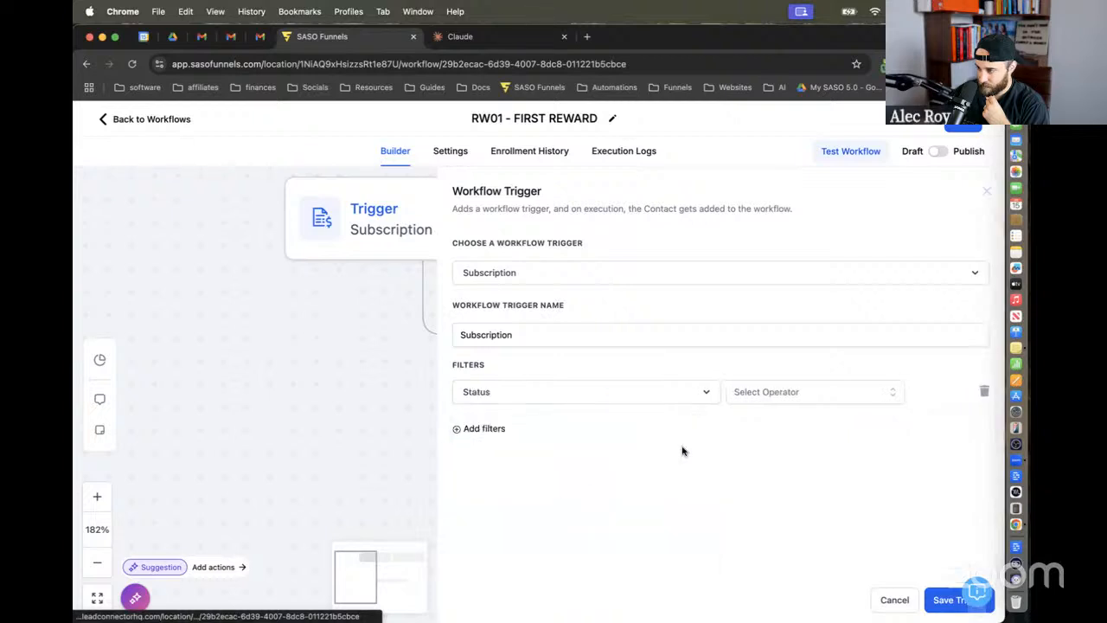
left_click(754, 392)
left_click(752, 424)
left_click(818, 394)
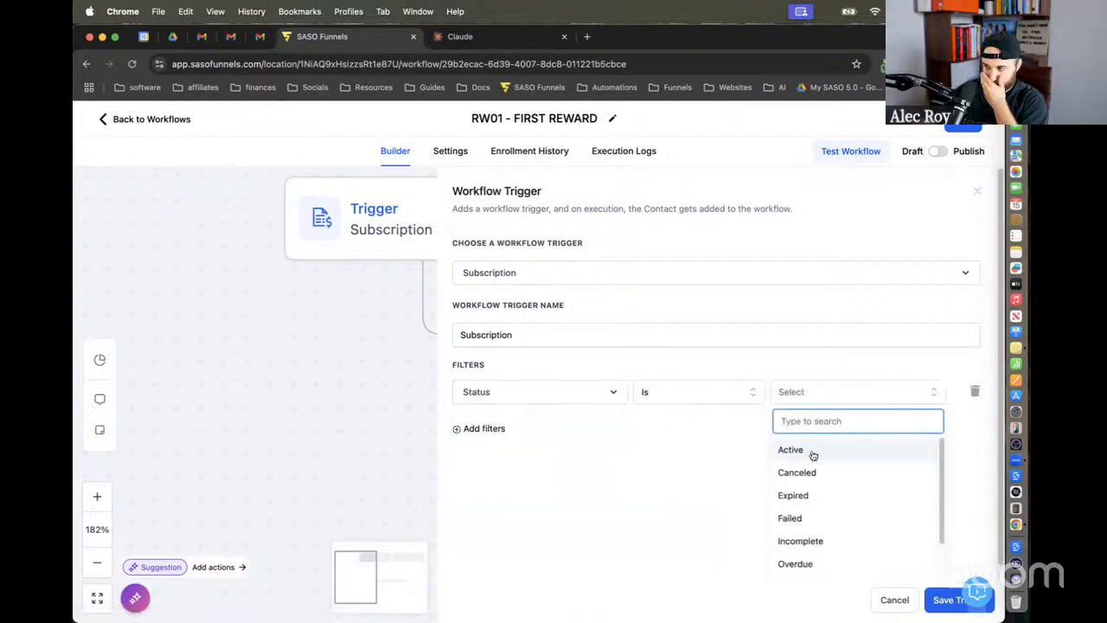
scroll(818, 514, "down", 2)
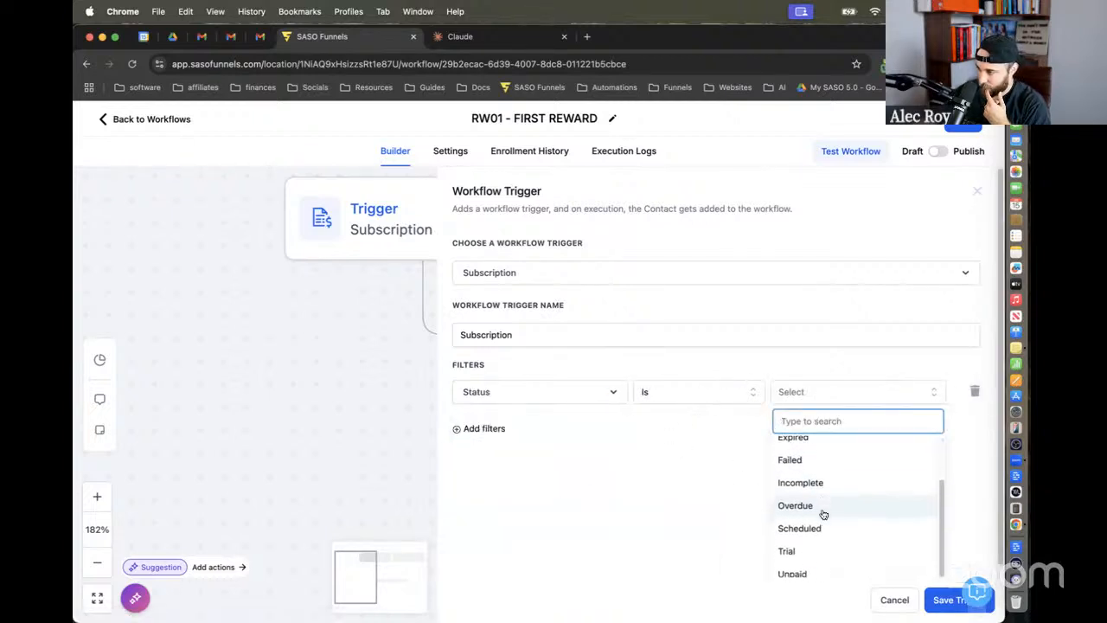
scroll(842, 550, "down", 1)
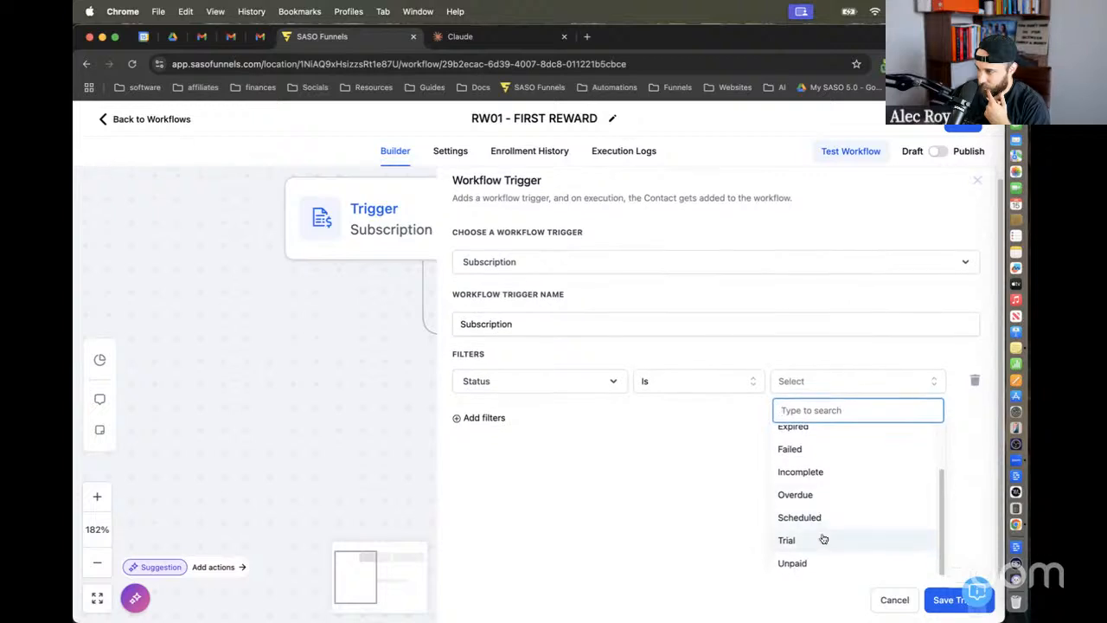
left_click(823, 538)
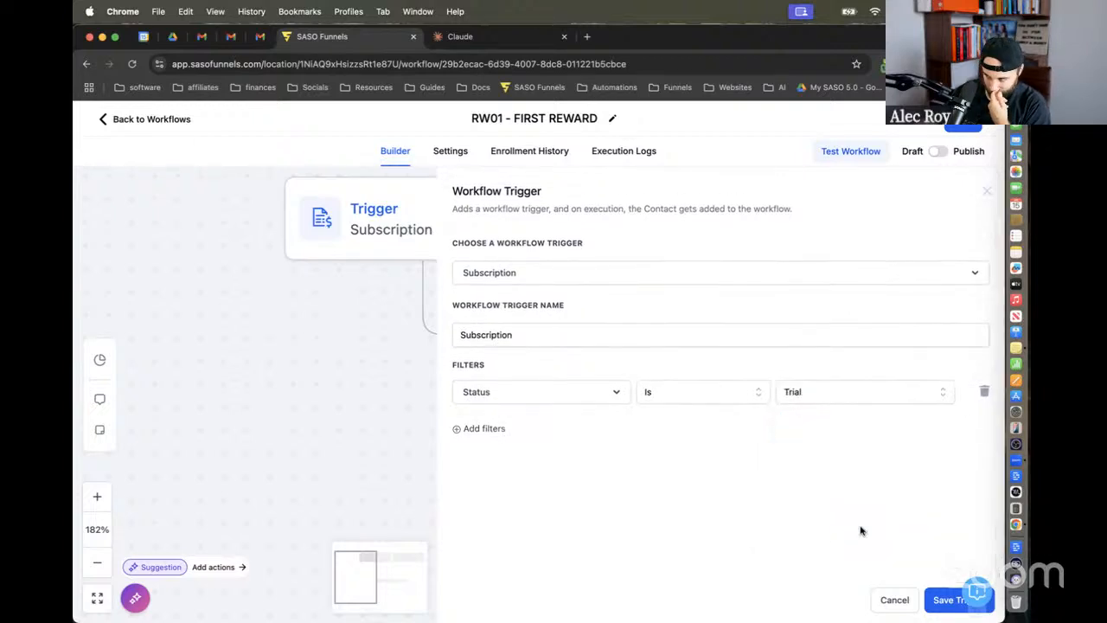
left_click(939, 599)
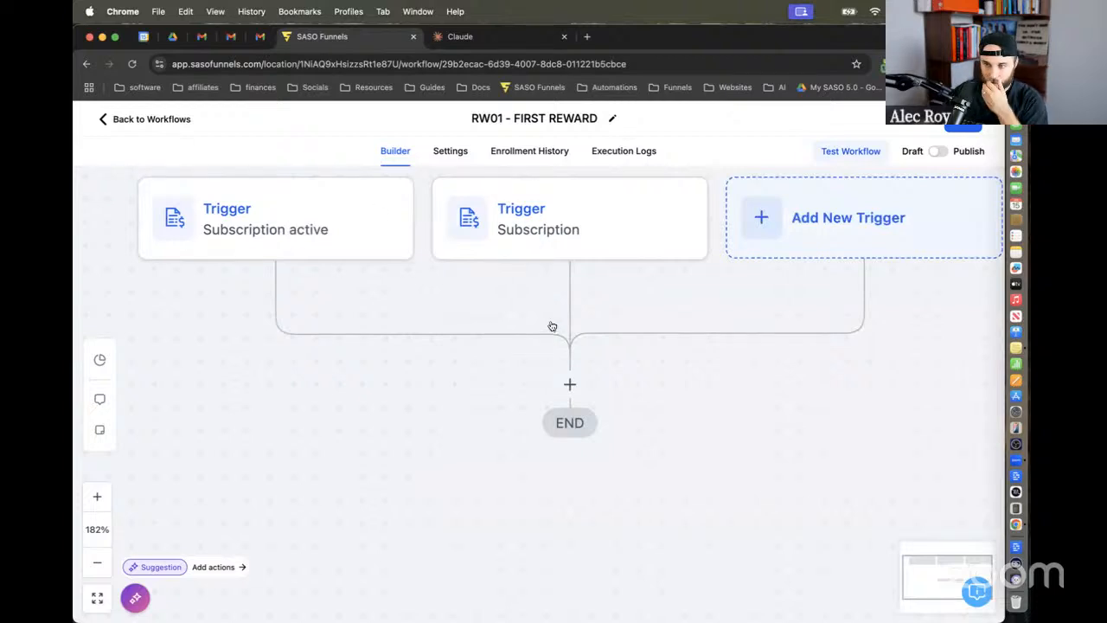
Step: Add a New Review Received trigger as the workflow's third trigger
left_click(836, 227)
type("re")
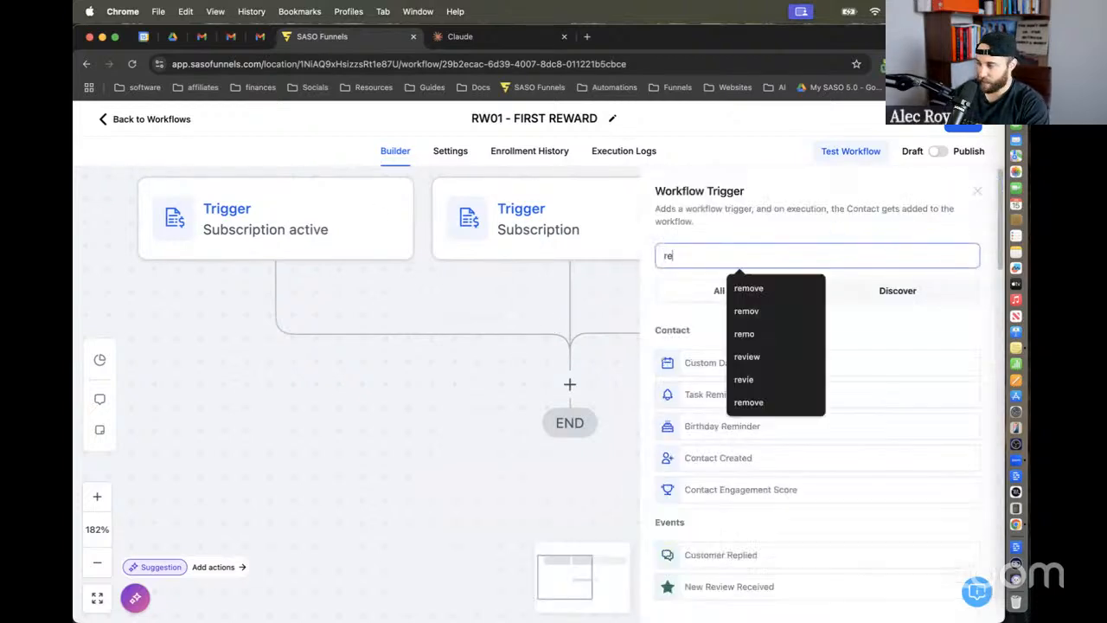
type("view")
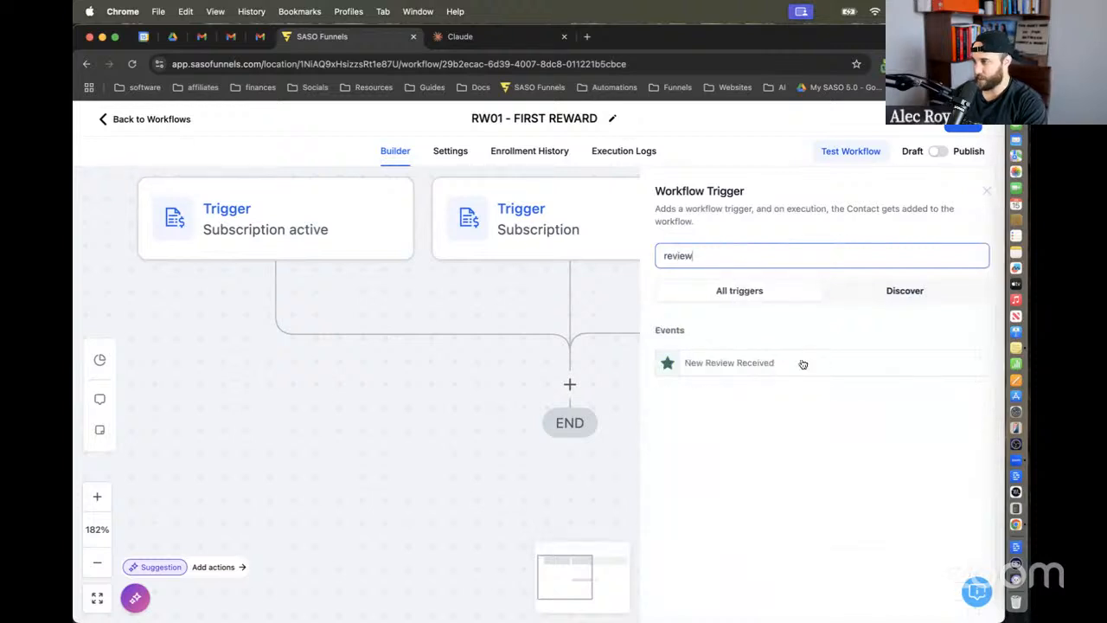
left_click(802, 363)
Step: Filter the New Review Received trigger to a Review Rating Greater than or Equal to 4, and save it
left_click(478, 377)
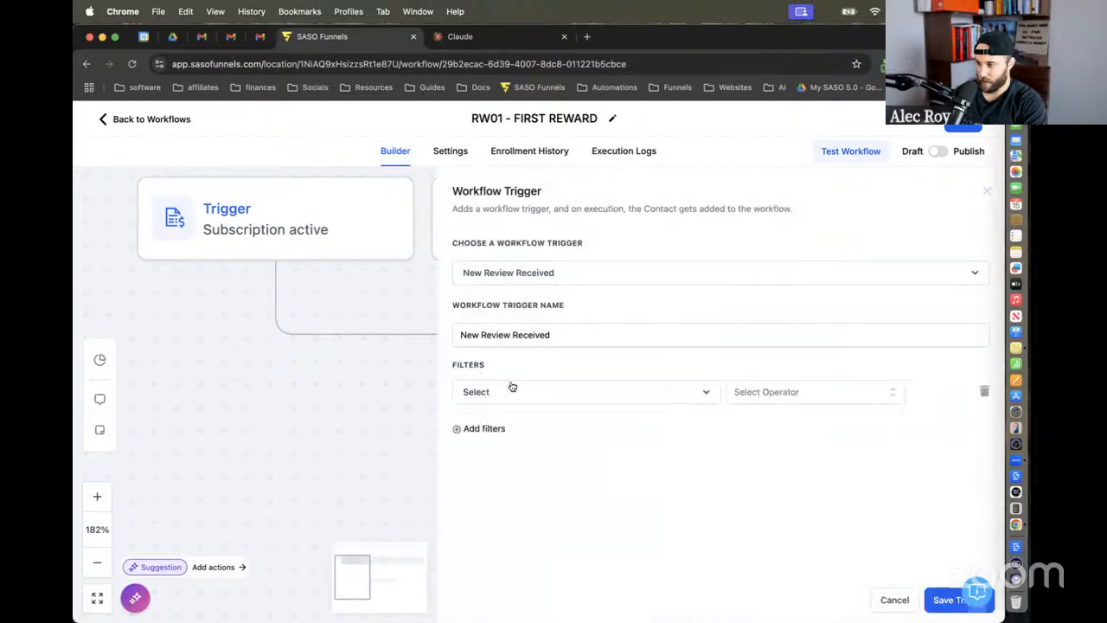
left_click(577, 394)
left_click(571, 502)
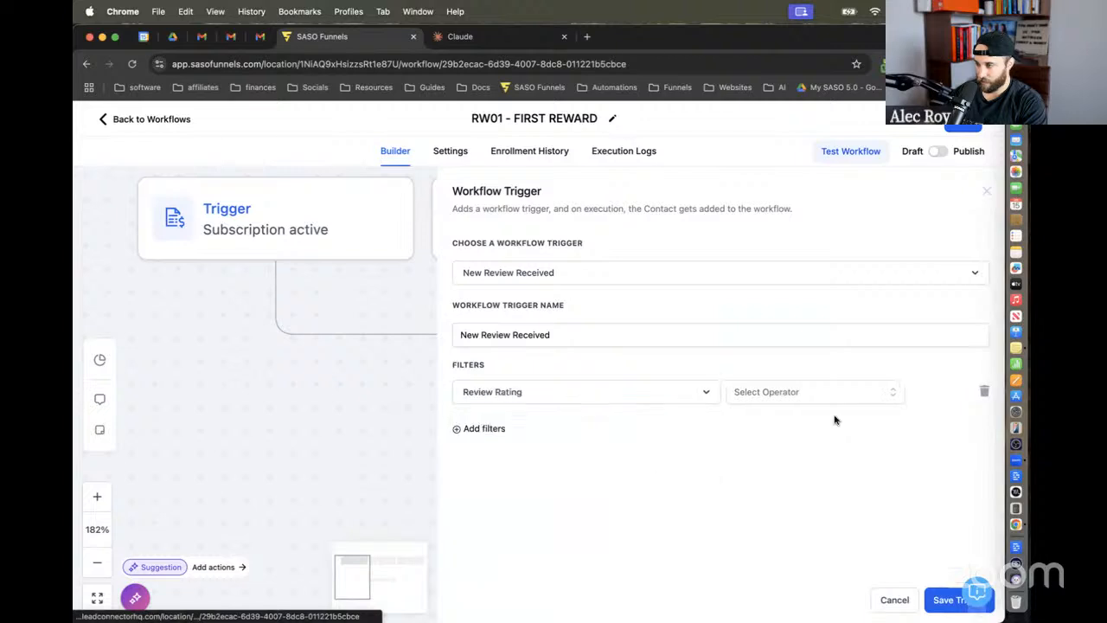
left_click(830, 403)
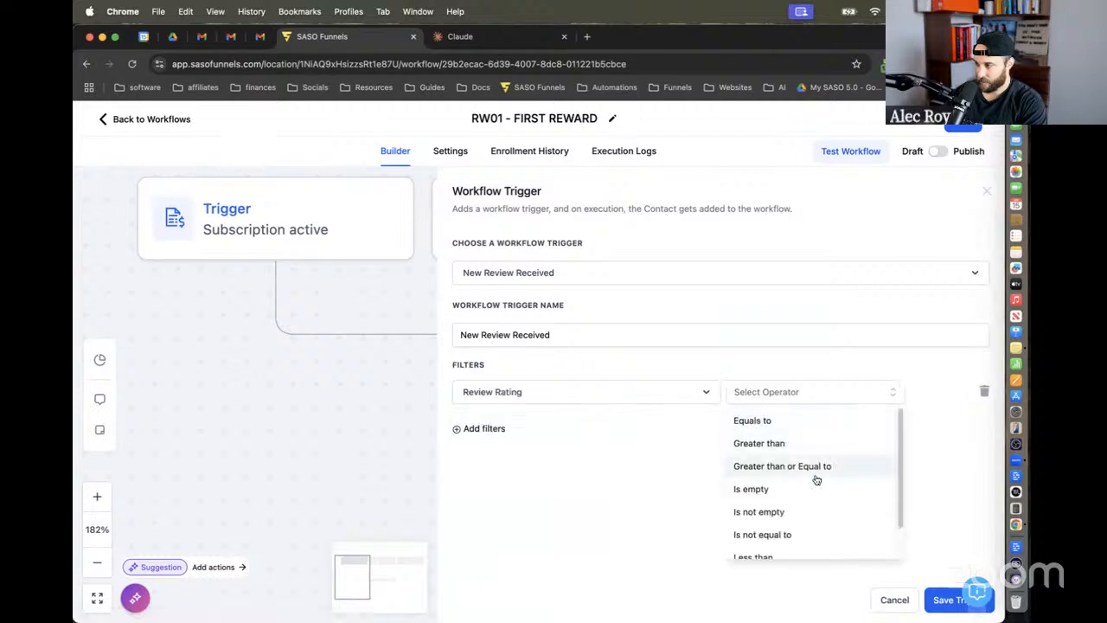
left_click(811, 467)
left_click(804, 392)
type("4")
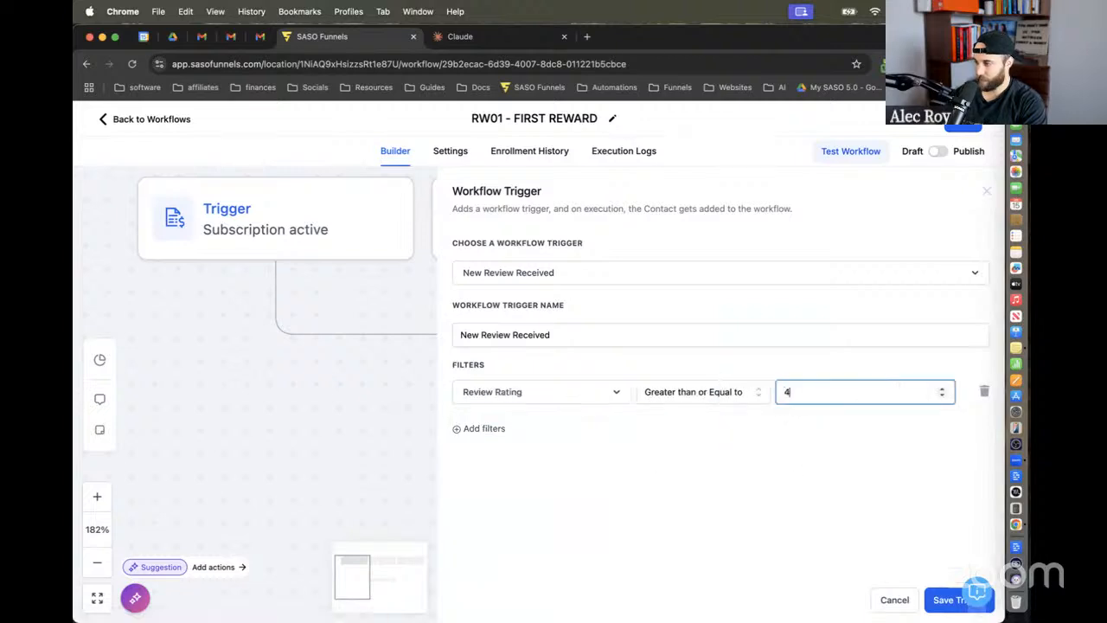
left_click(798, 477)
left_click(742, 391)
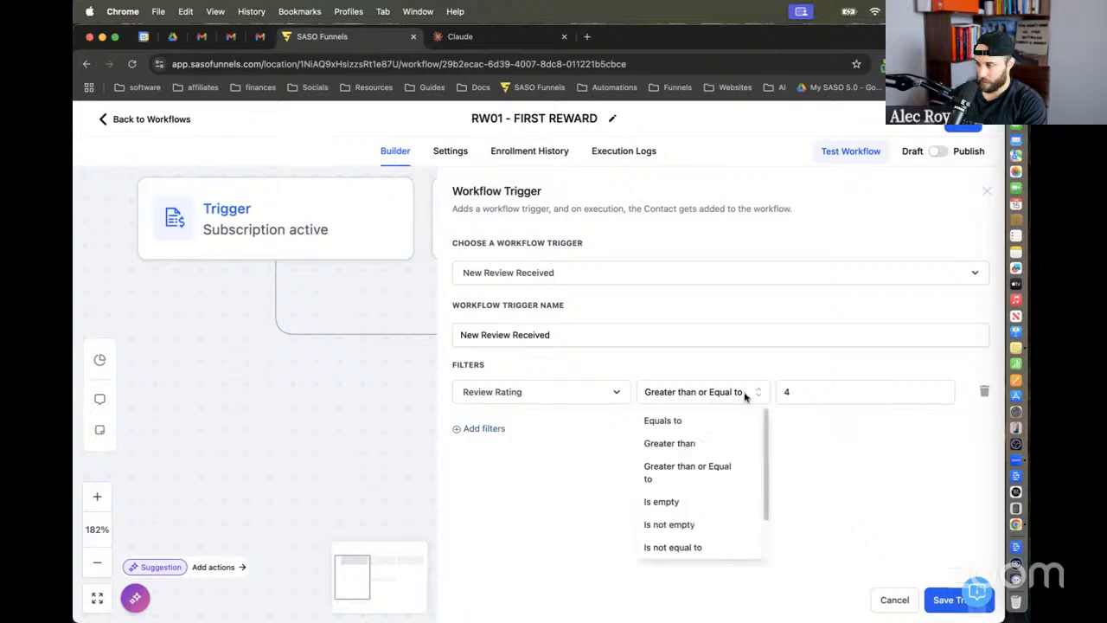
scroll(739, 465, "down", 2)
left_click(882, 462)
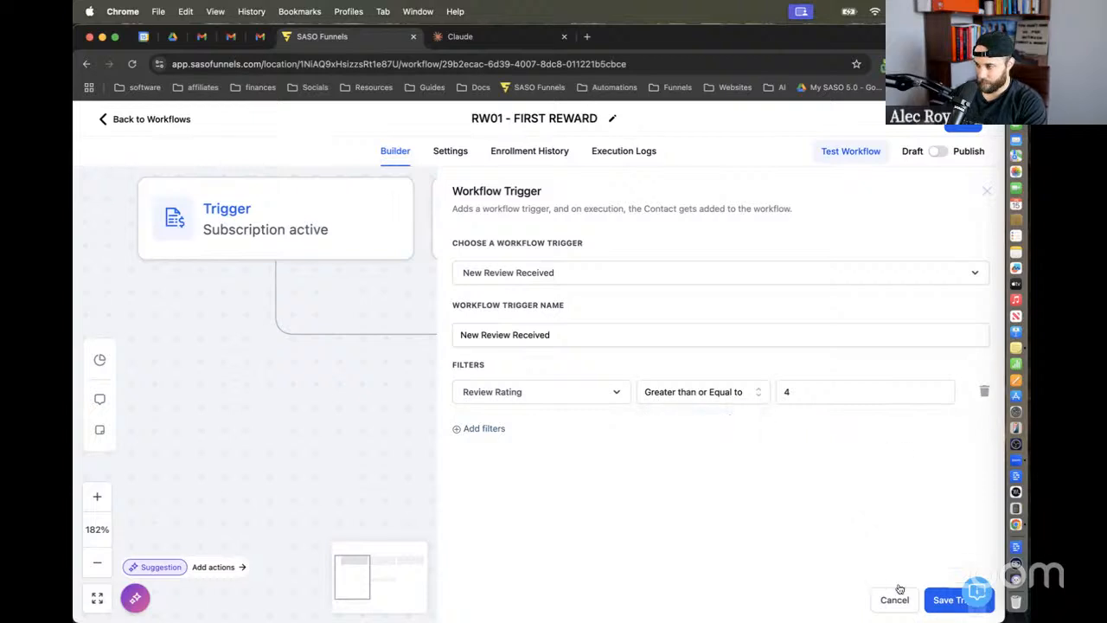
left_click(945, 600)
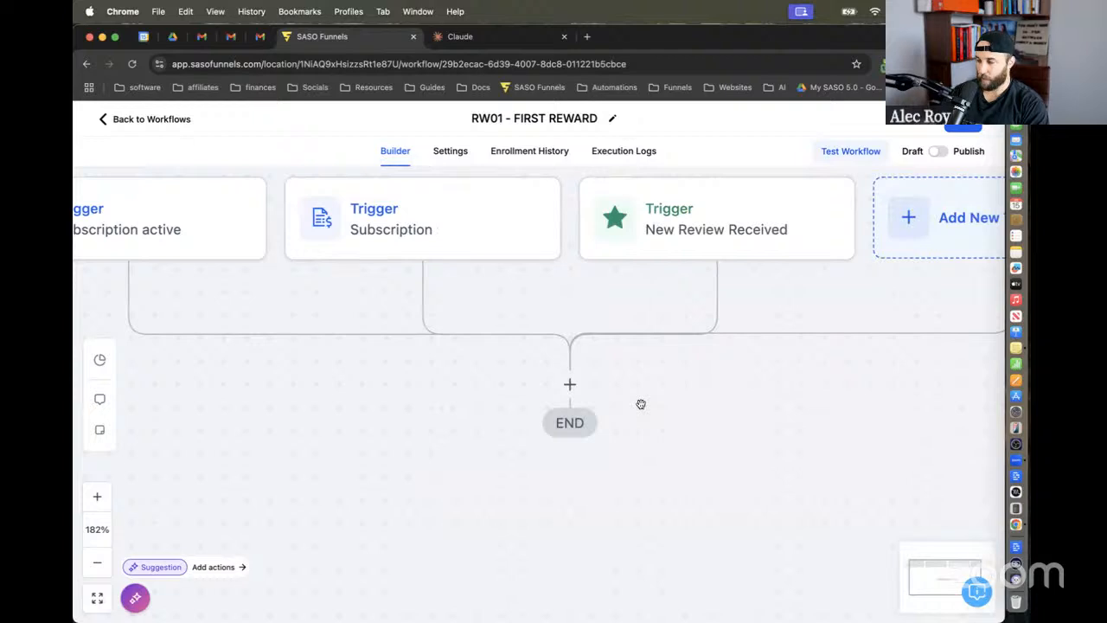
scroll(642, 404, "down", 5)
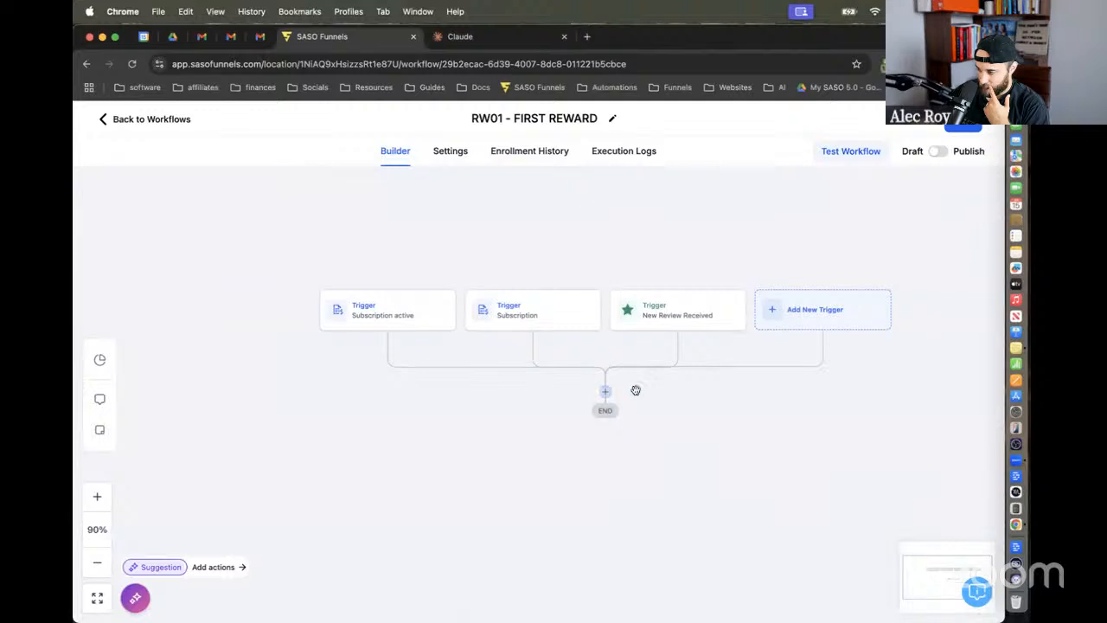
left_click(606, 392)
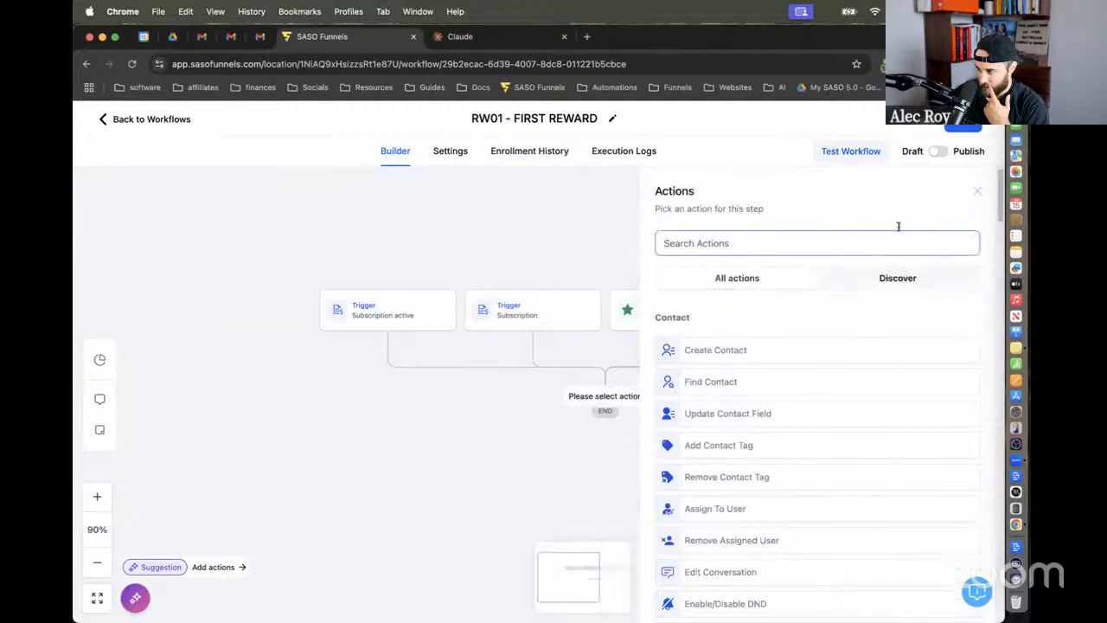
left_click(977, 190)
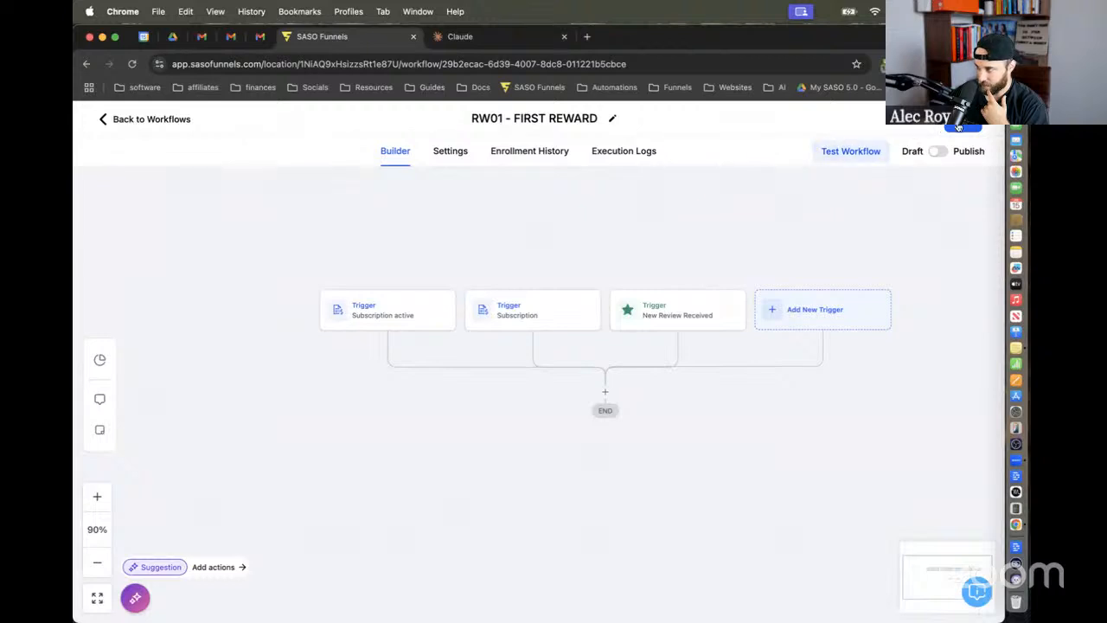
Step: Delete the New Review Received trigger from the workflow
left_click(710, 316)
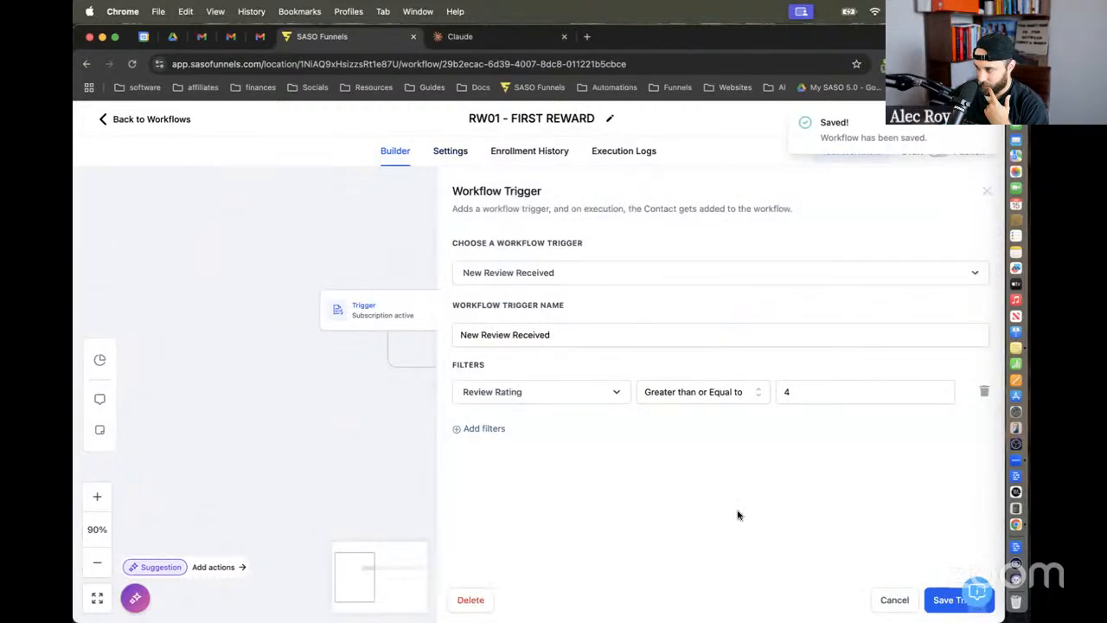
left_click(471, 600)
left_click(673, 400)
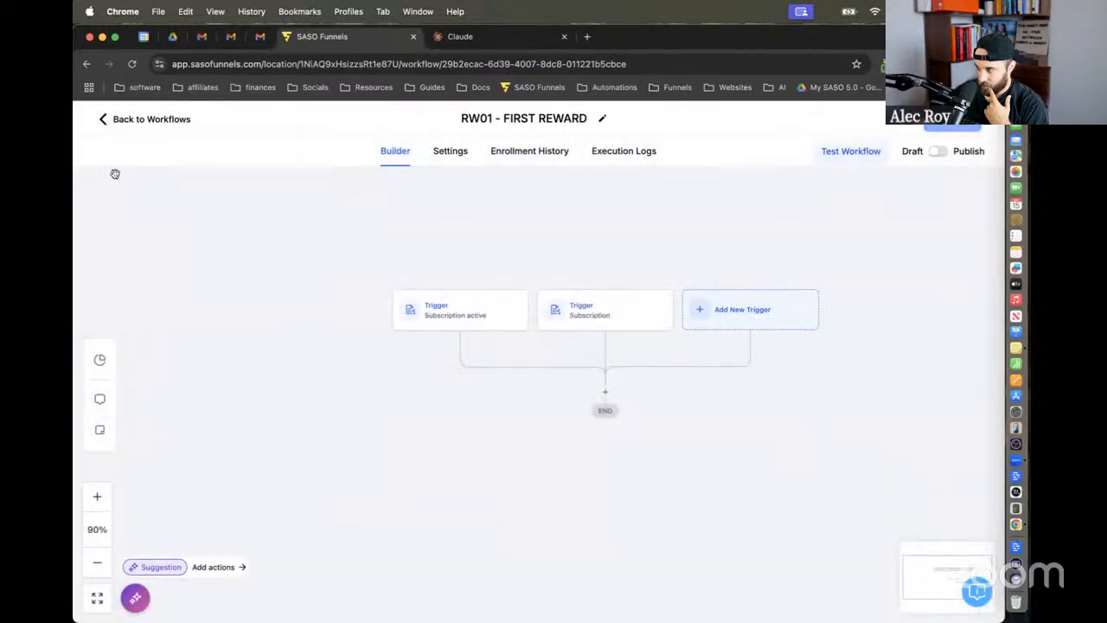
Step: Open the 03. New +/- Review workflow in the Review Workflows folder and check its New (+) Review Received trigger settings
left_click(130, 119)
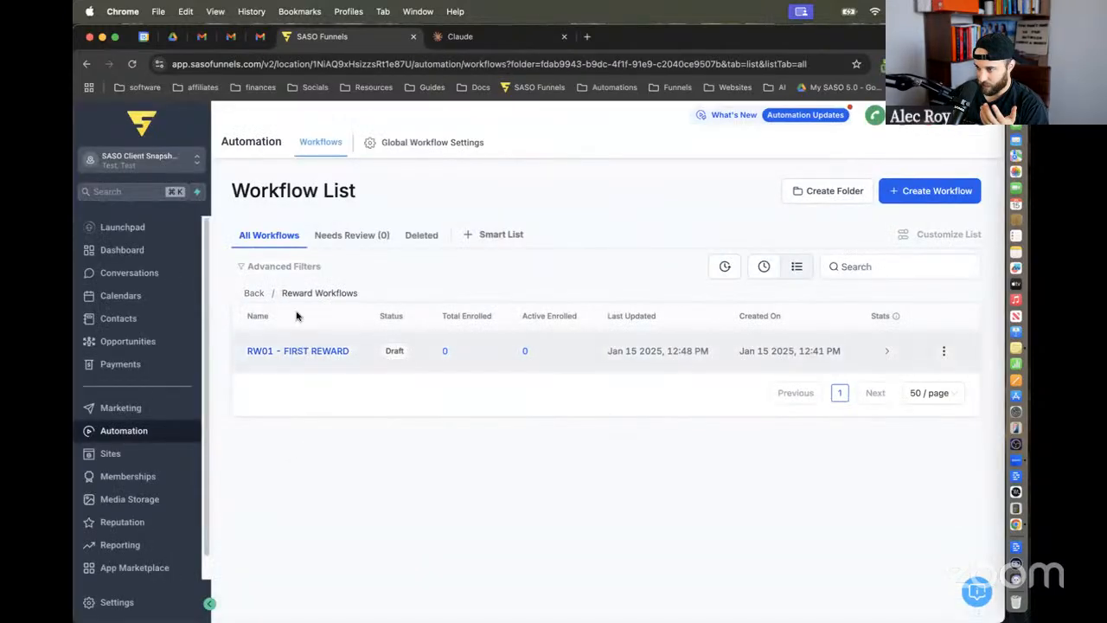
left_click(254, 293)
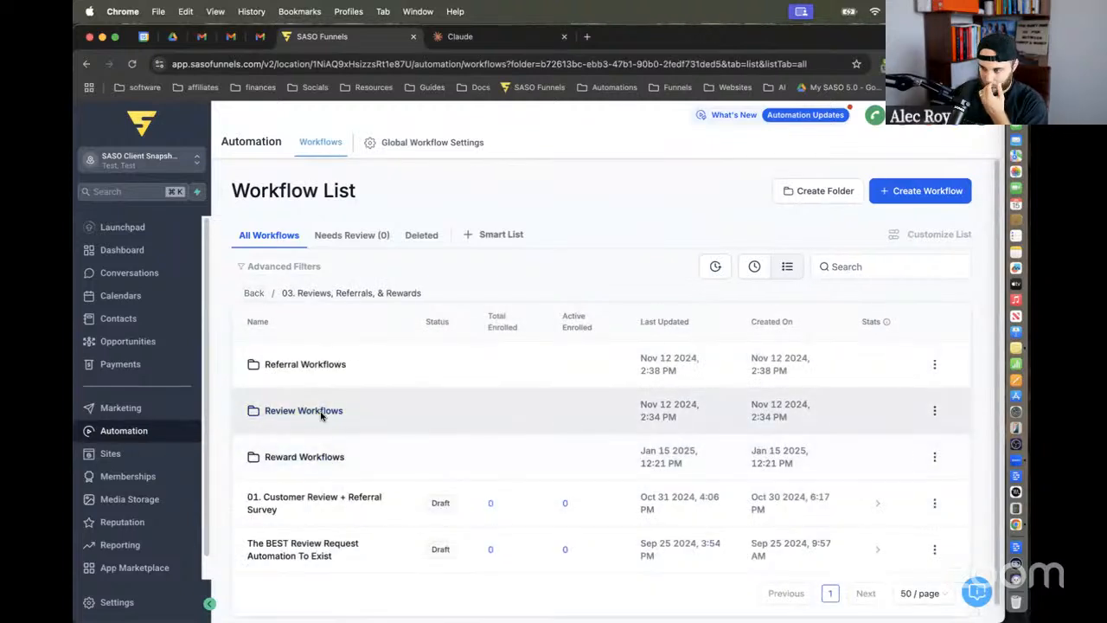
left_click(321, 412)
left_click(321, 459)
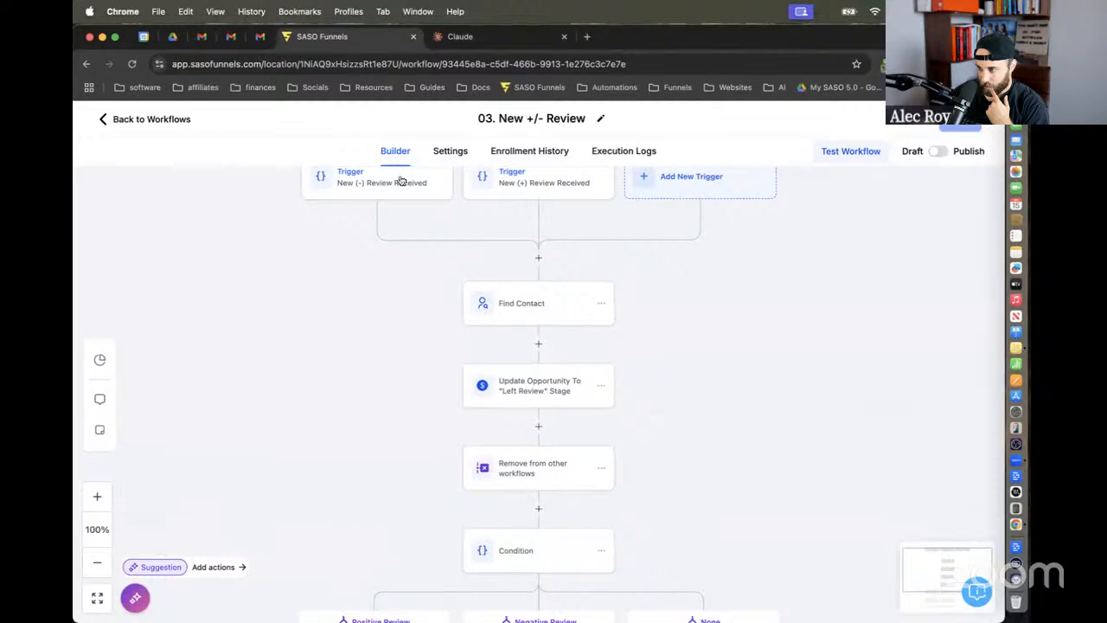
left_click(535, 178)
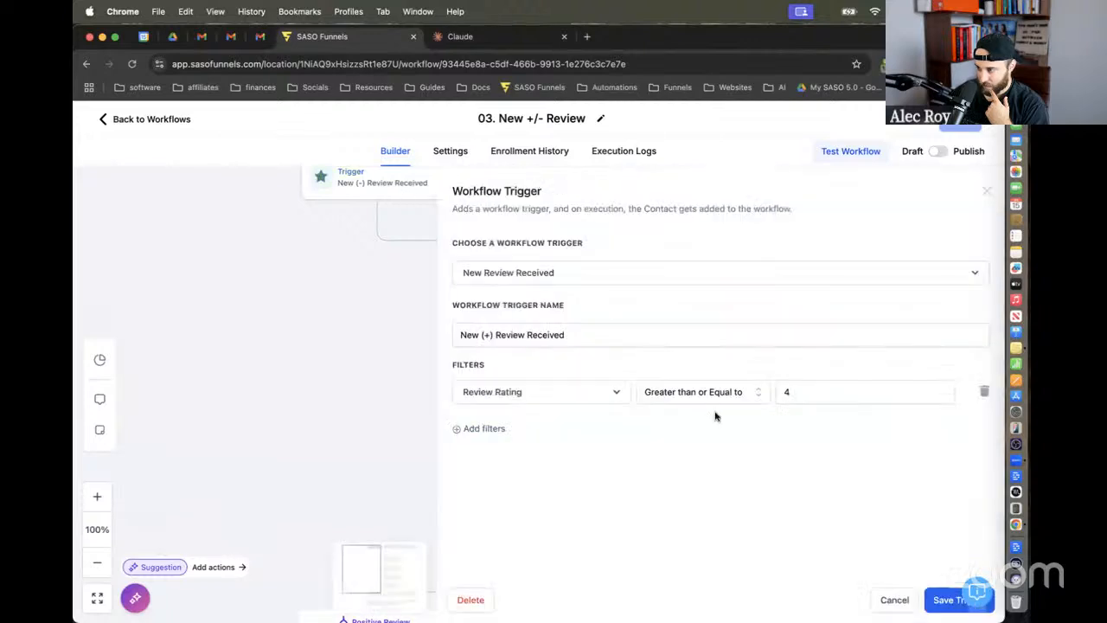
left_click(891, 598)
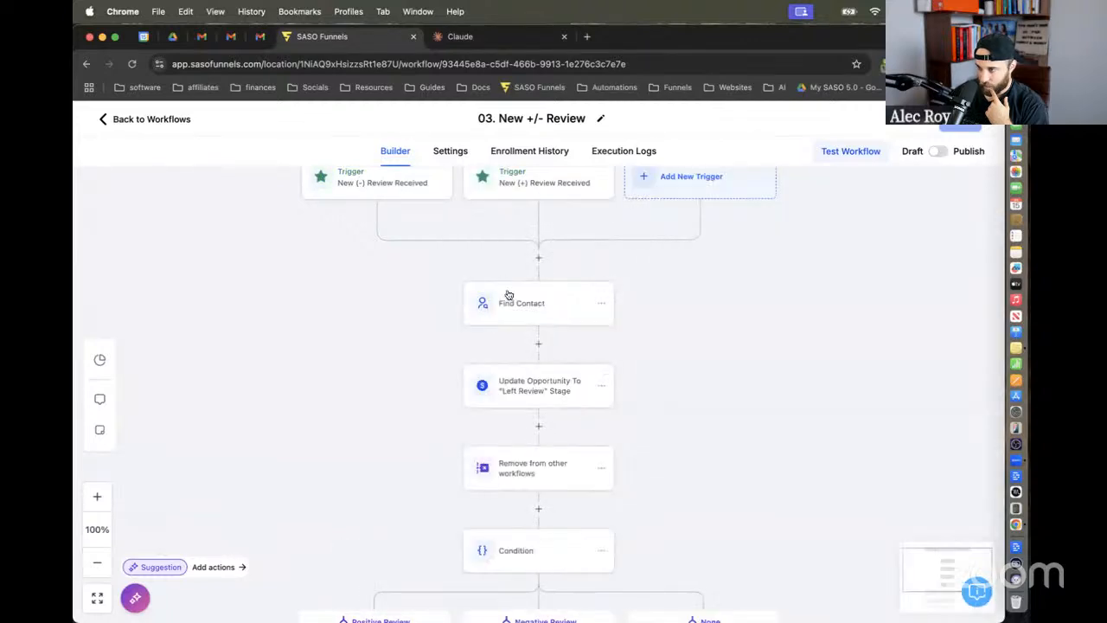
Step: Add a Modify Contact Engagement Score action after the "Happy Customer" tag in the Positive Review branch
scroll(525, 403, "down", 3)
scroll(525, 402, "down", 2)
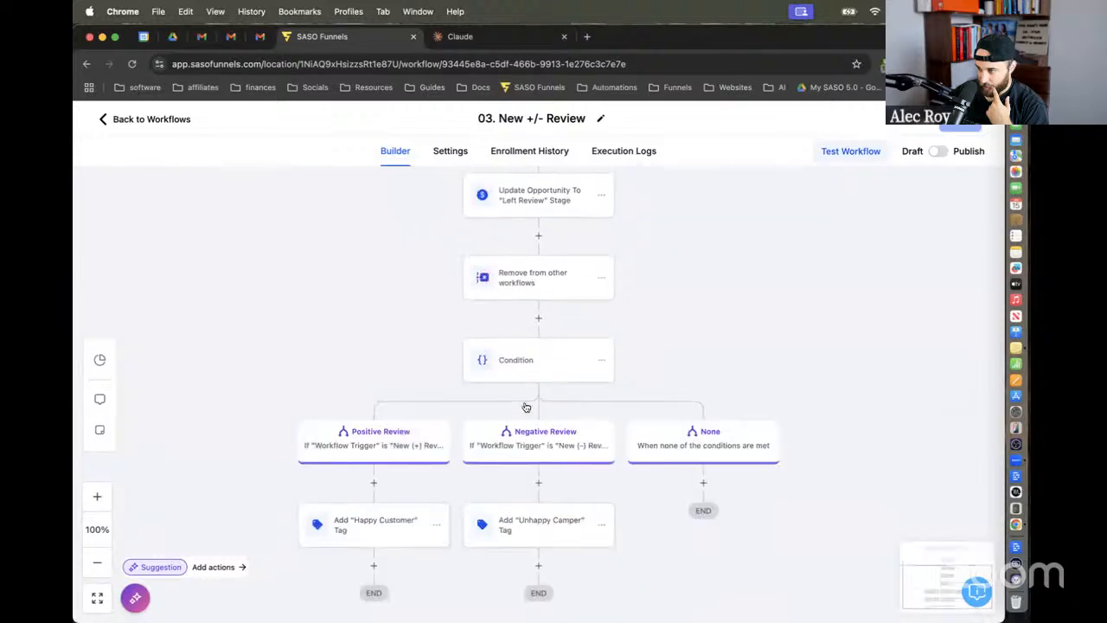
left_click(374, 564)
type("spalit")
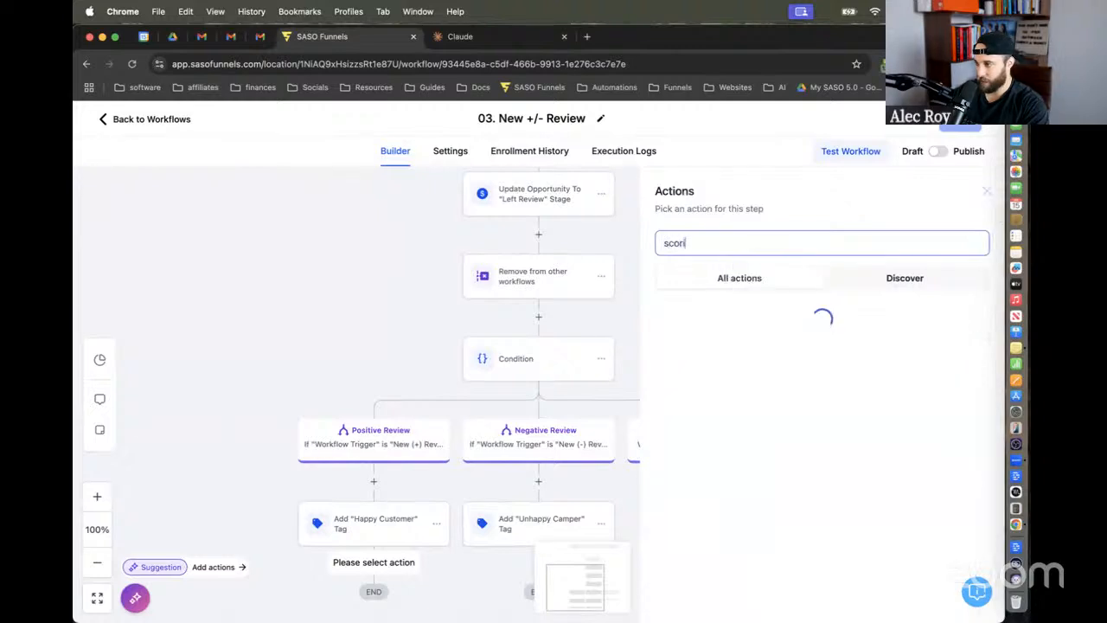
key("BackSpace")
key("BackSpace")
key("BackSpace")
key("BackSpace")
key("BackSpace")
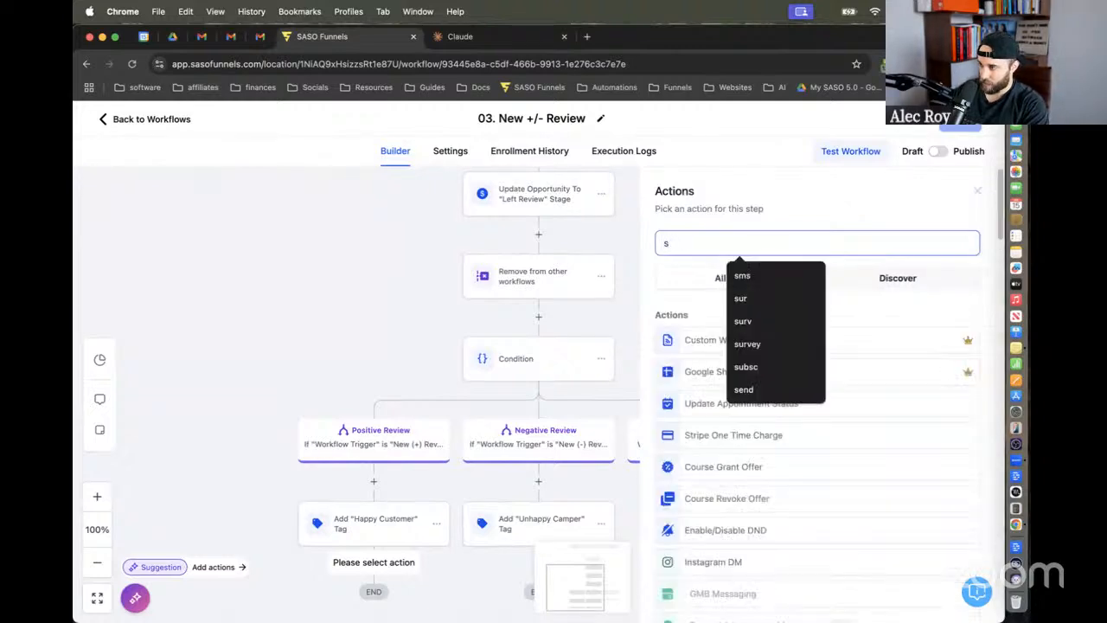
key("BackSpace")
type("modif")
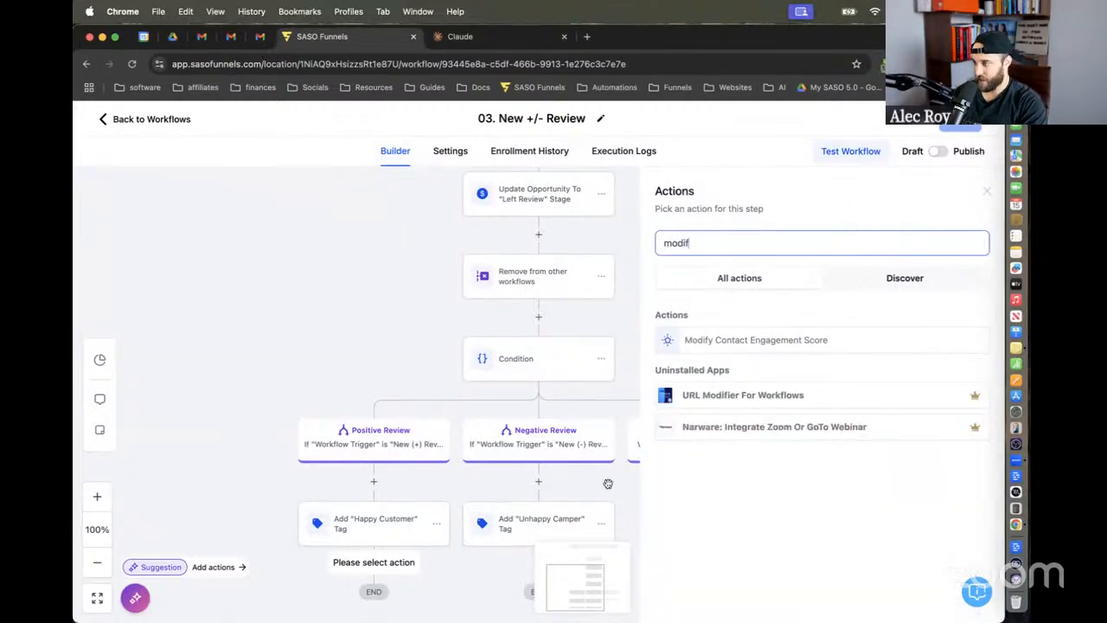
left_click(684, 340)
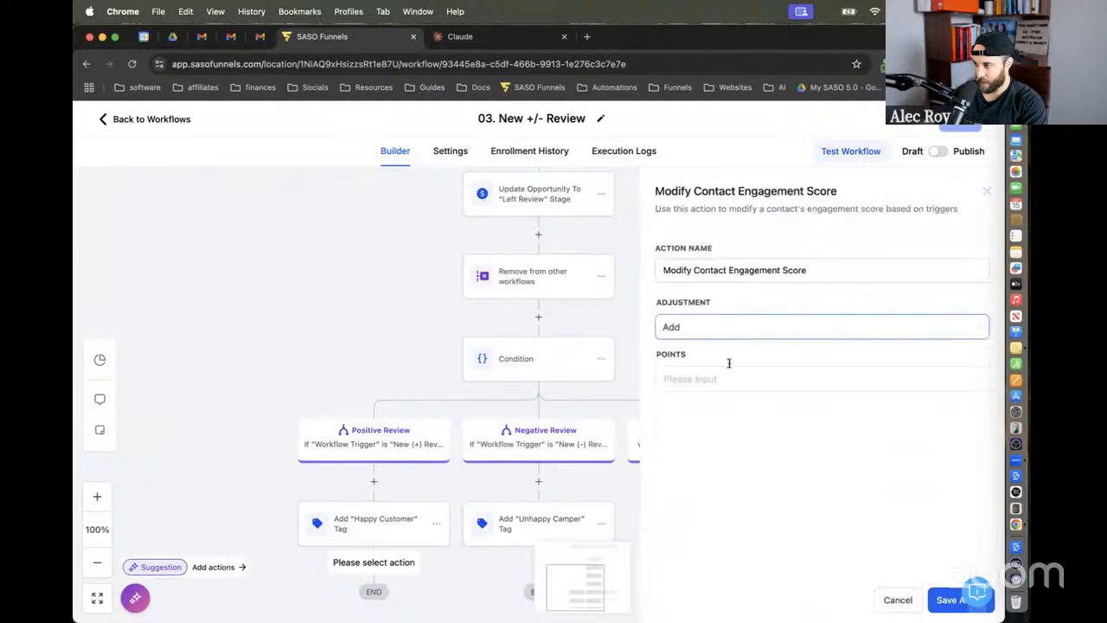
Step: Set the Positive Review branch's engagement score action to add 1 point, and save it
left_click(729, 373)
type("1")
left_click(725, 482)
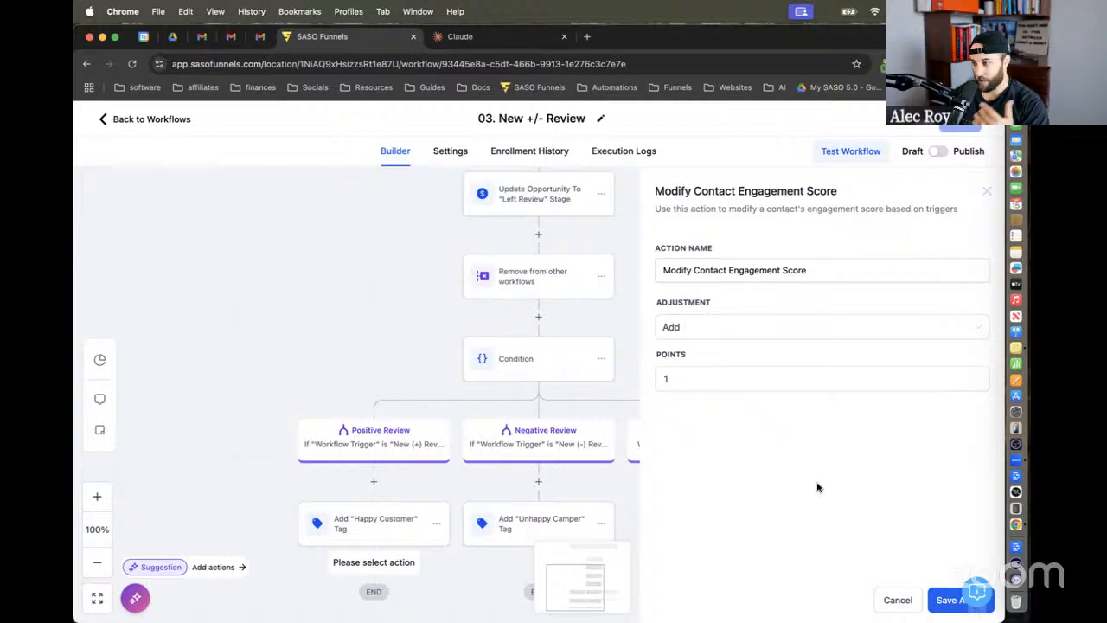
left_click(937, 597)
Step: Copy the Modify Contact Engagement Score action to the Negative Review branch, after the "Unhappy Camper" tag
scroll(687, 494, "down", 2)
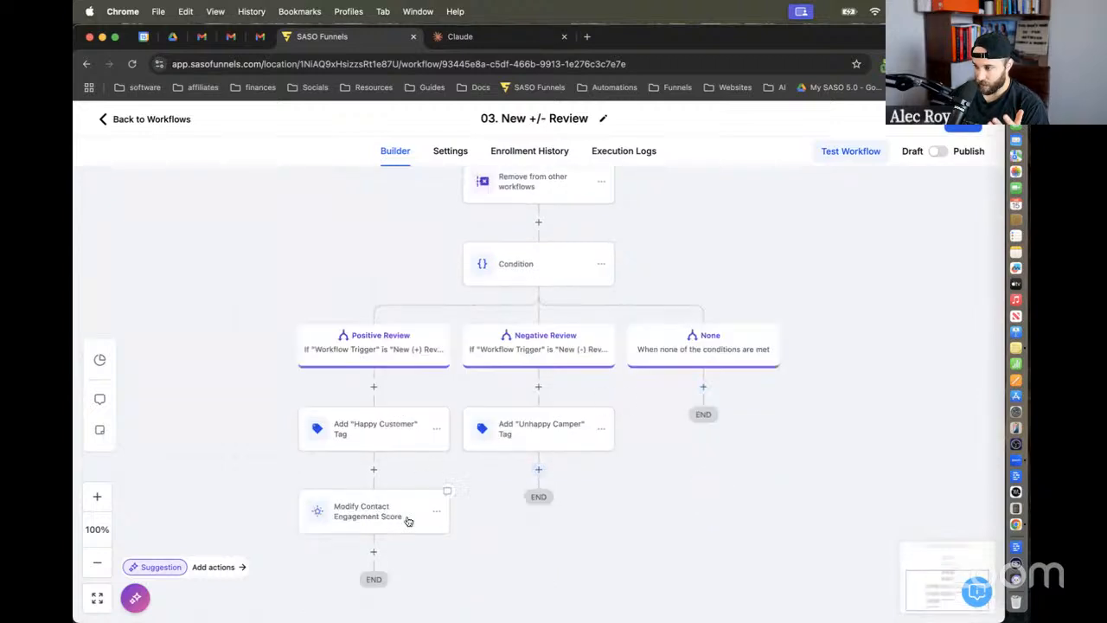
left_click(437, 512)
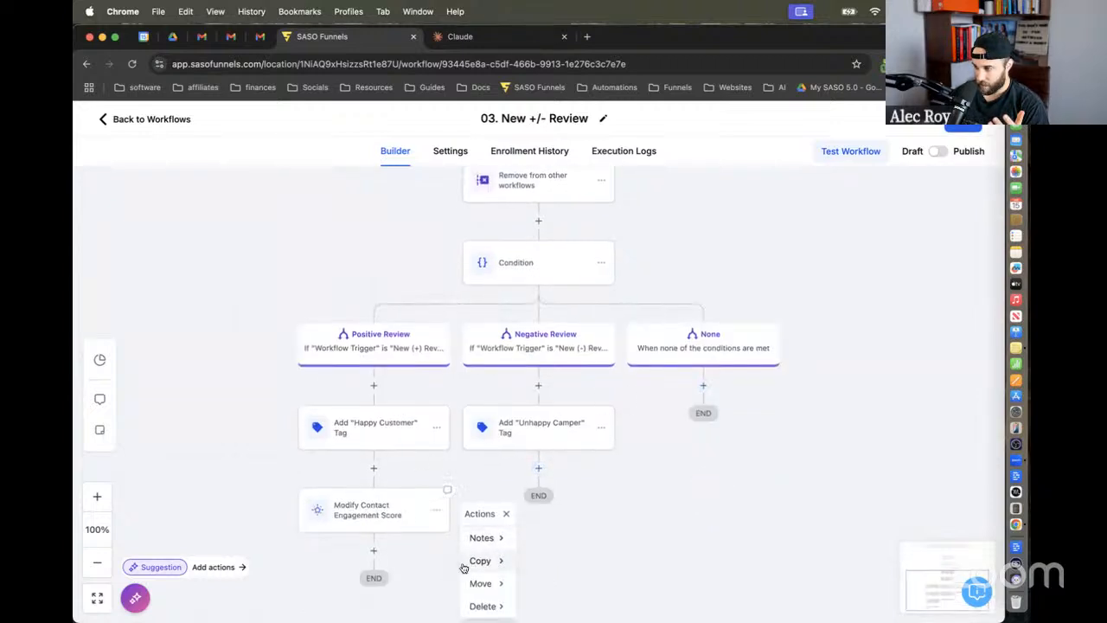
left_click(474, 560)
left_click(539, 536)
left_click(534, 472)
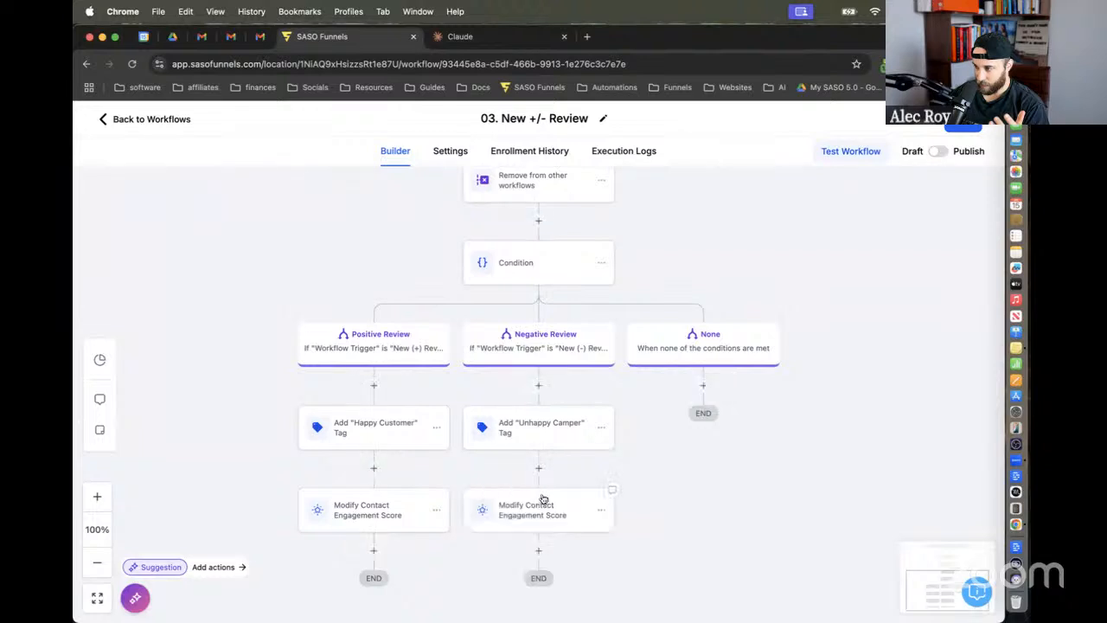
Step: Set the points of the Negative Review branch's engagement score action to -1, and save it
left_click(545, 507)
left_click(690, 374)
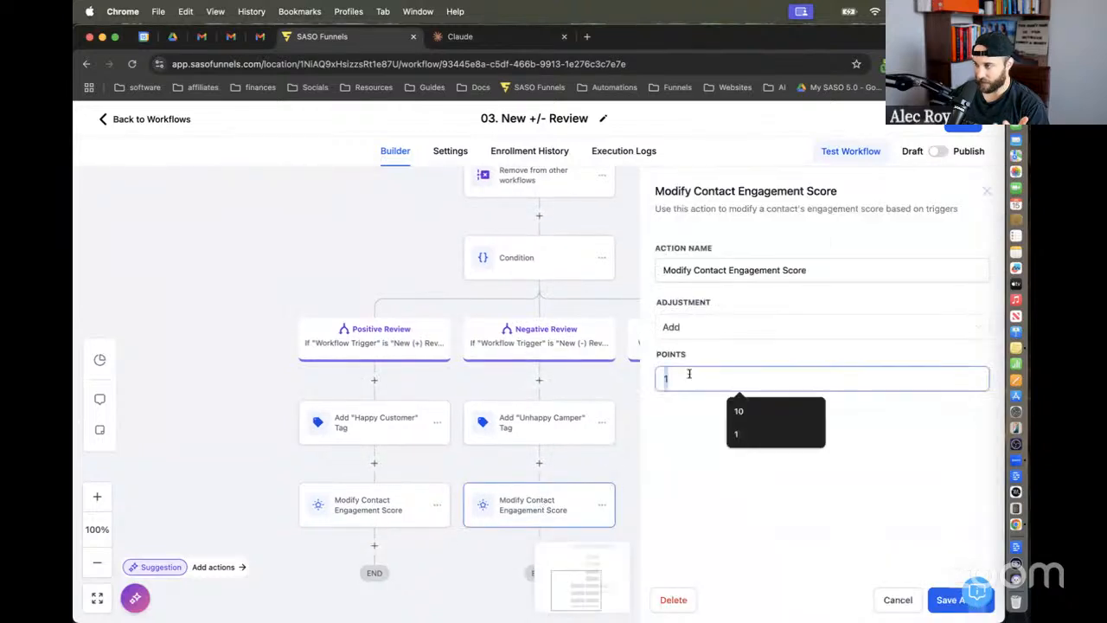
key("BackSpace")
type("-1")
left_click(764, 442)
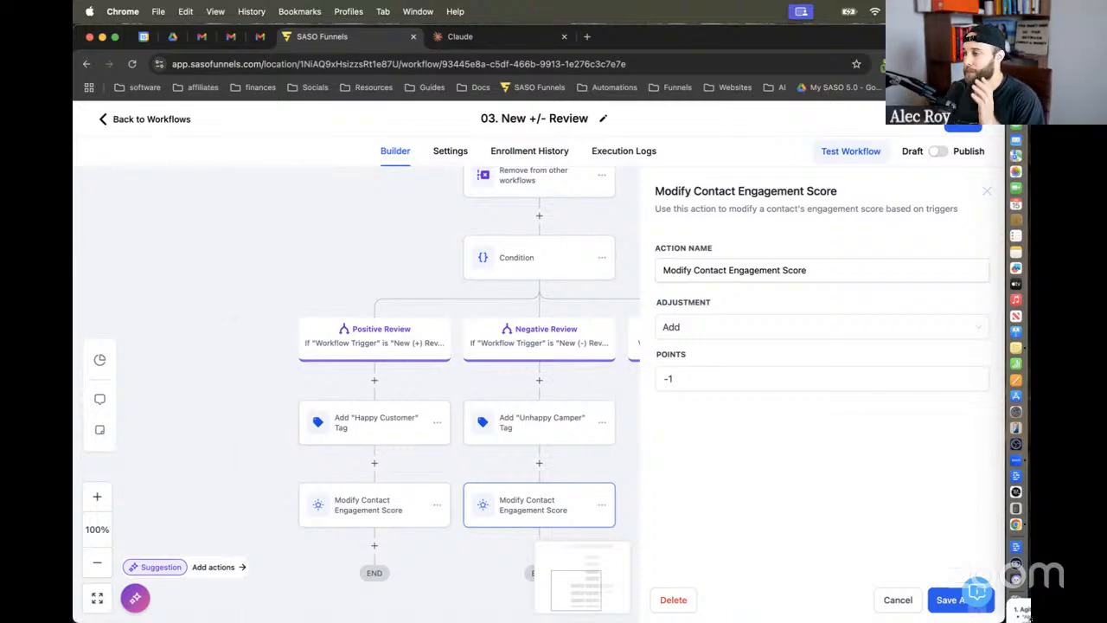
left_click(944, 599)
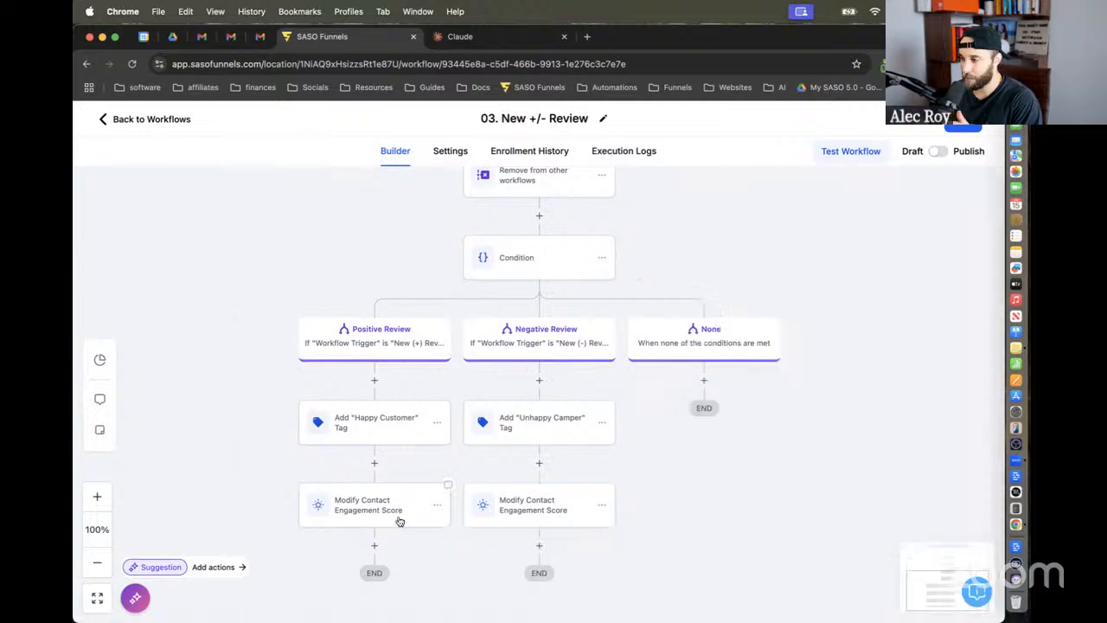
Step: Rename the Positive Review branch's engagement score action as "Add 1 point", copy that name, and save the action
left_click(381, 517)
triple_click(705, 271)
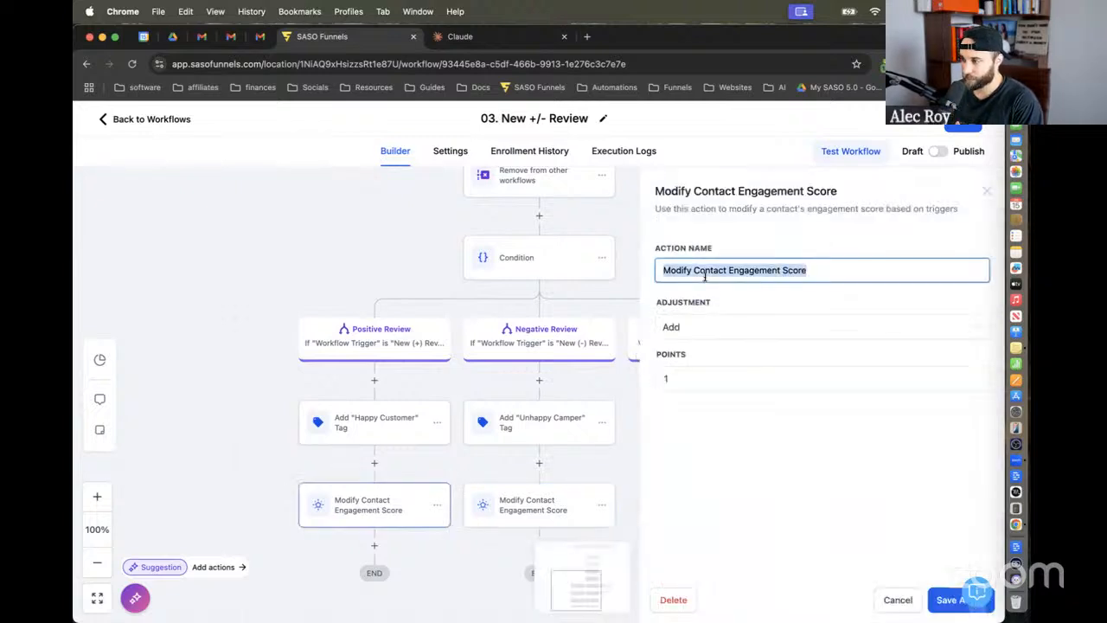
type("Add")
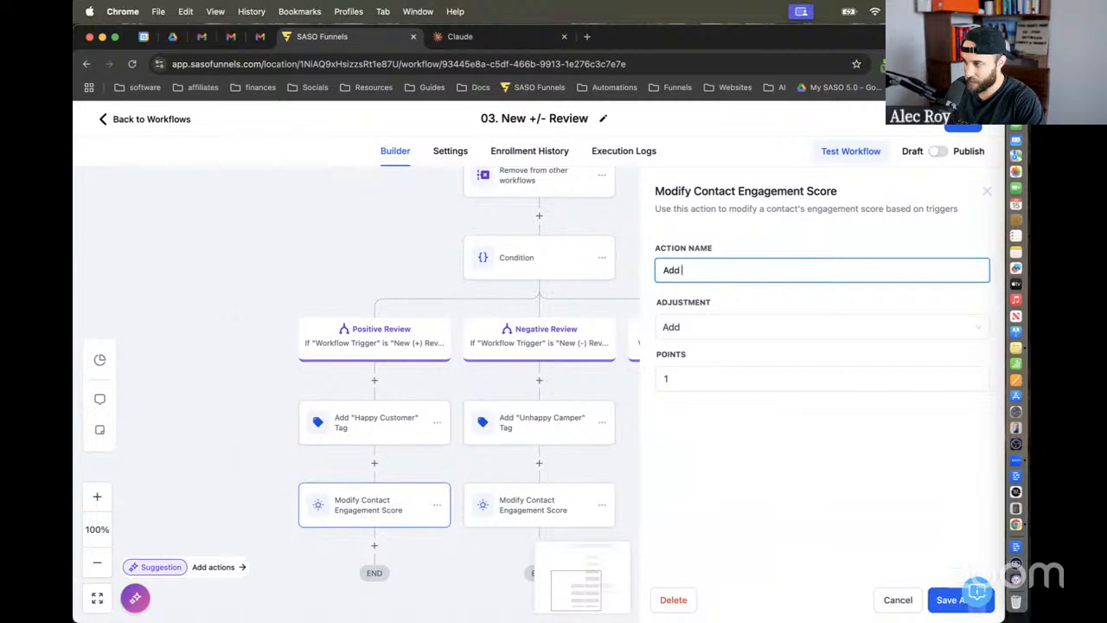
type("int")
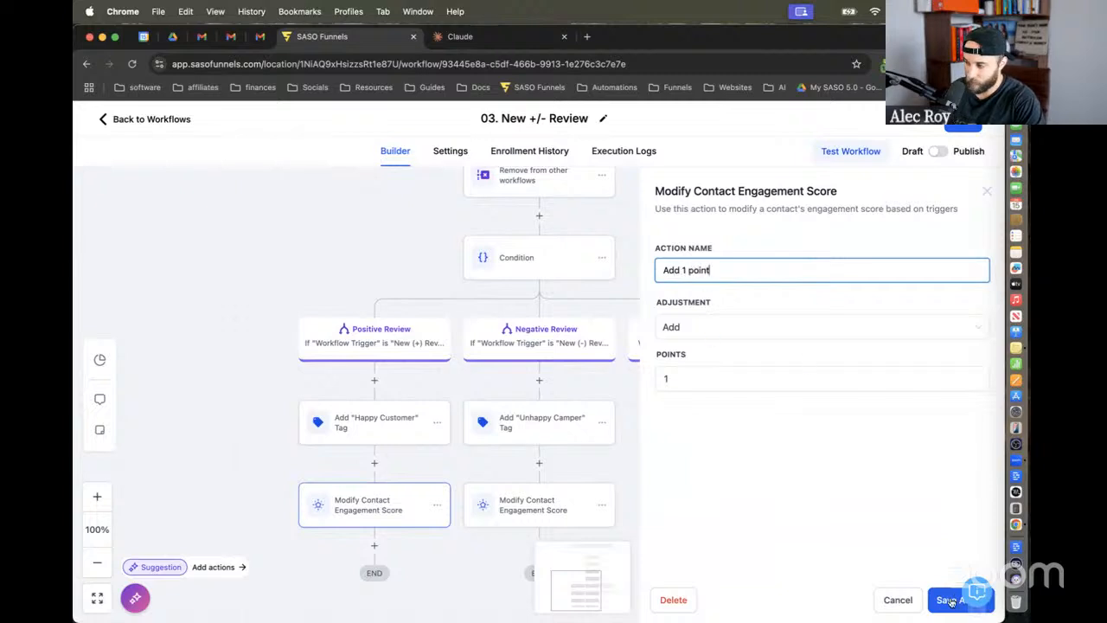
triple_click(764, 270)
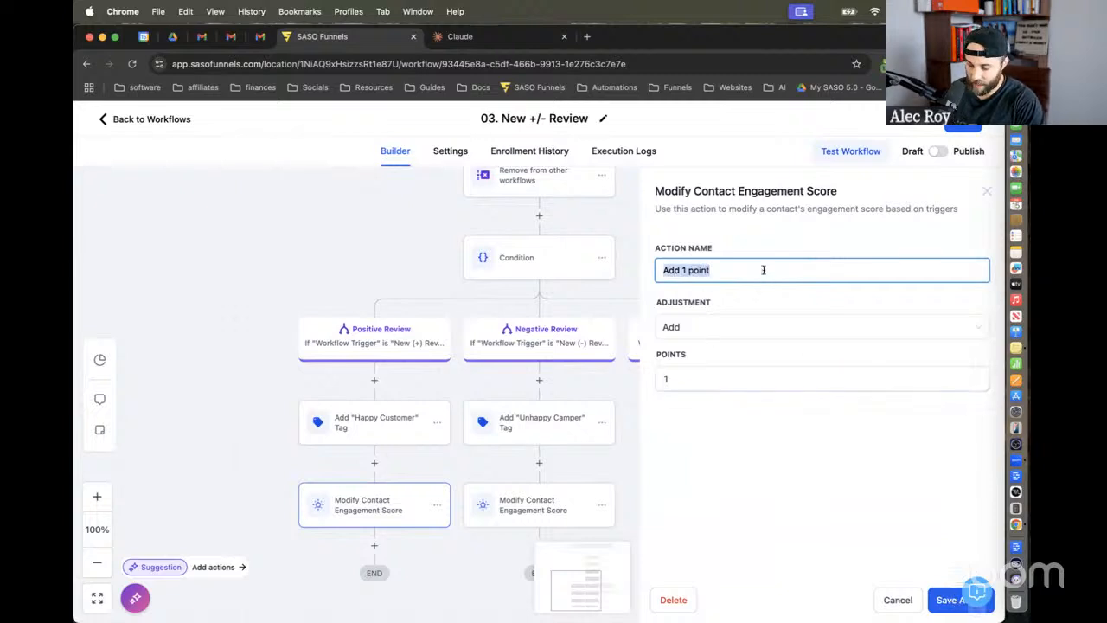
left_click(948, 599)
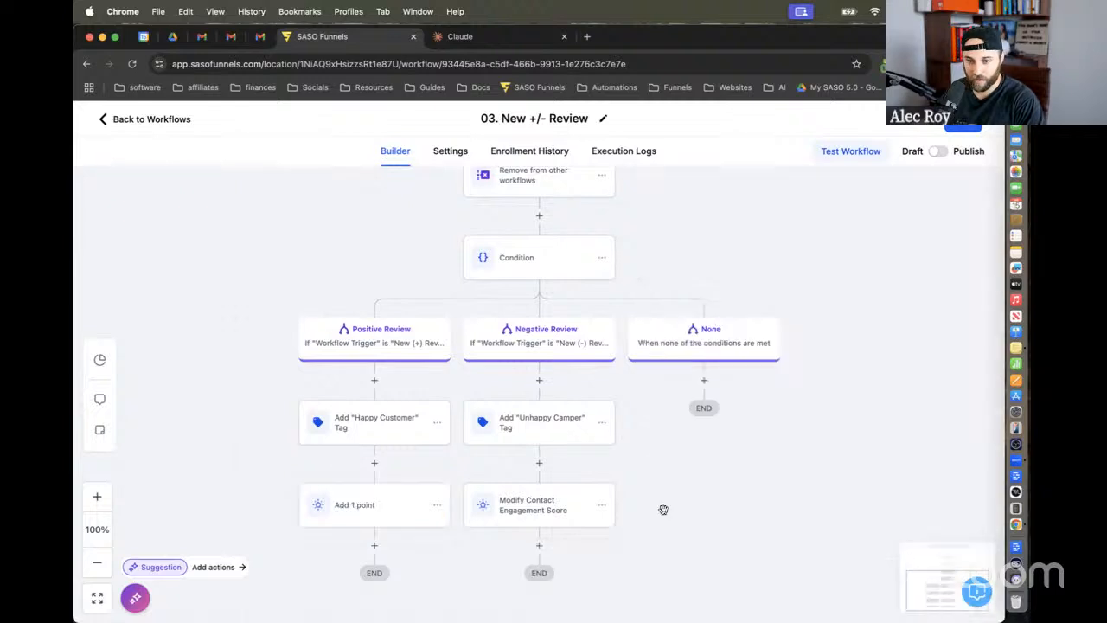
Step: Rename the Negative Review branch's engagement score action as "subtract 1 point", and save it
left_click(533, 504)
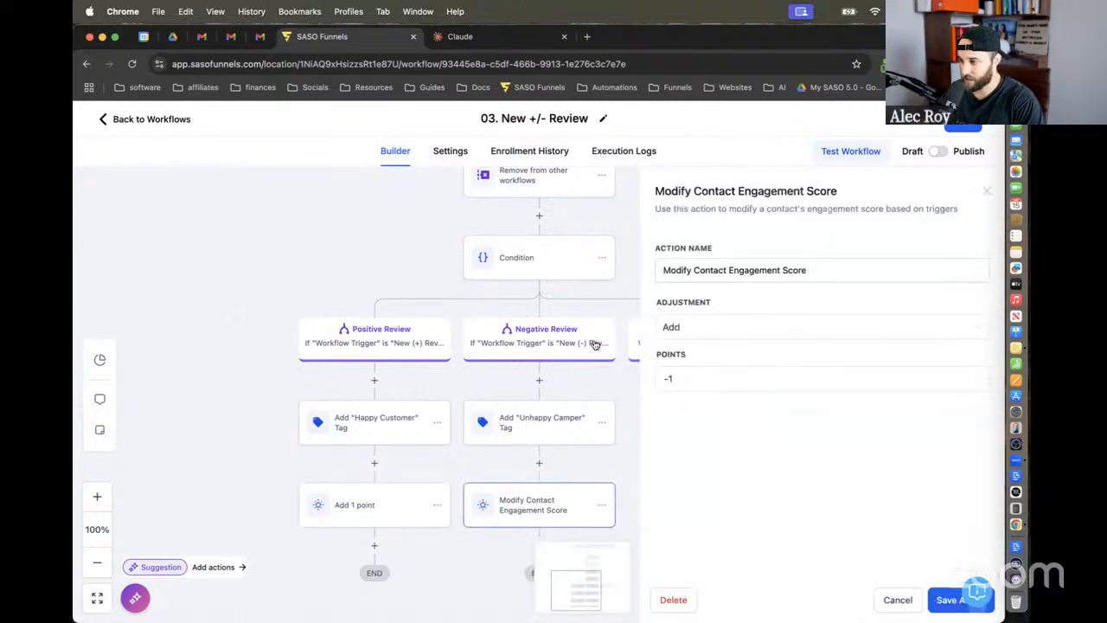
triple_click(697, 269)
key("super+v")
double_click(674, 271)
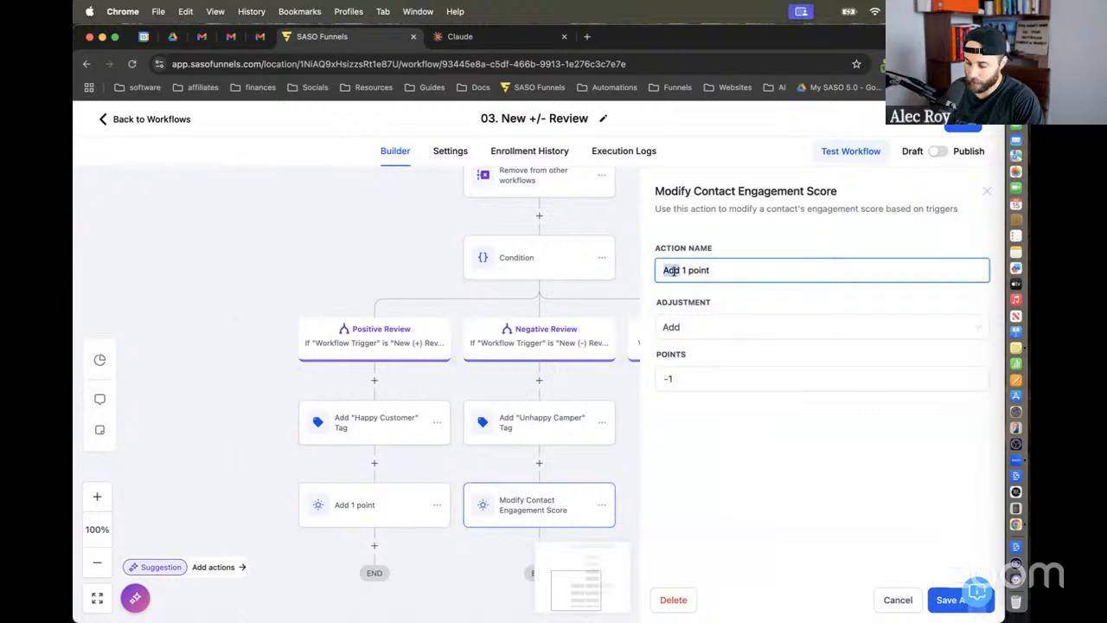
type("subtract")
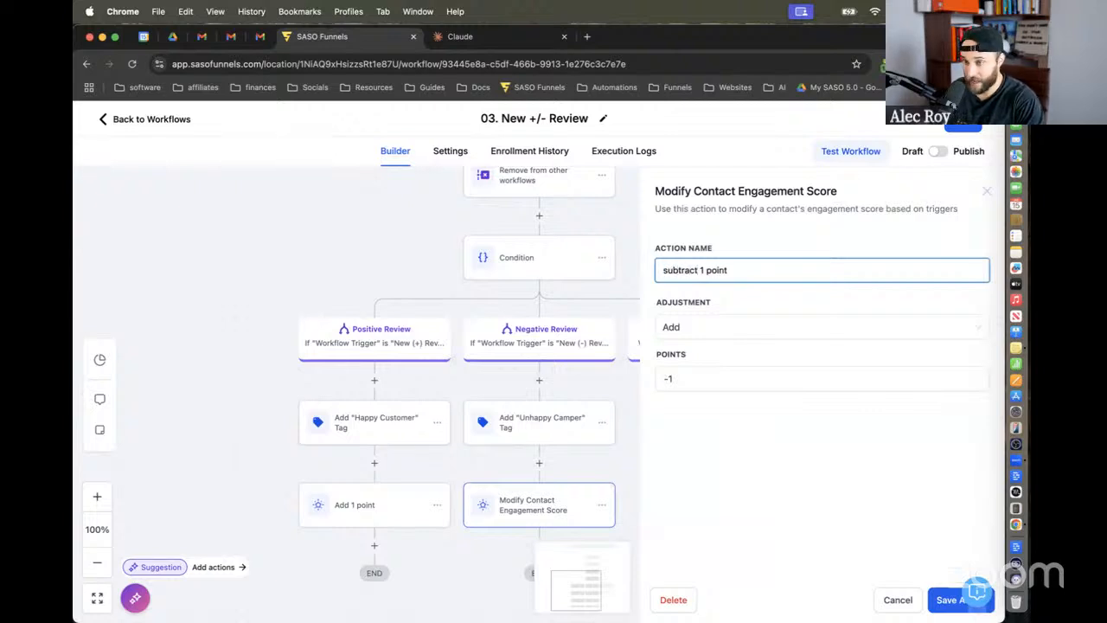
left_click(945, 599)
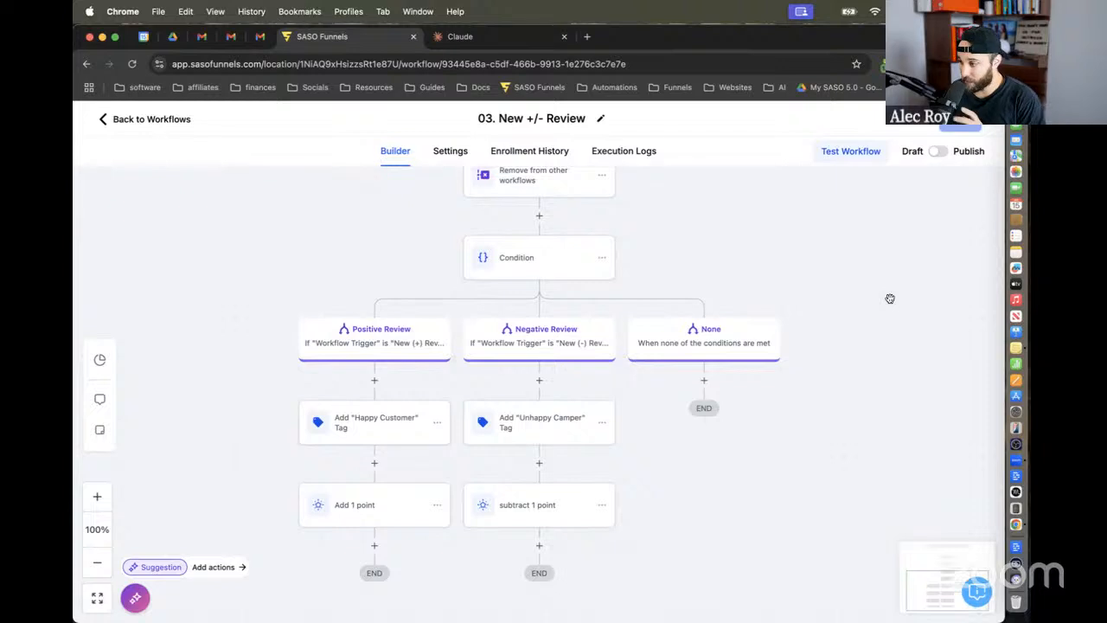
Step: Return to the Reward Workflows folder and open the RW01 - FIRST REWARD workflow
left_click(170, 121)
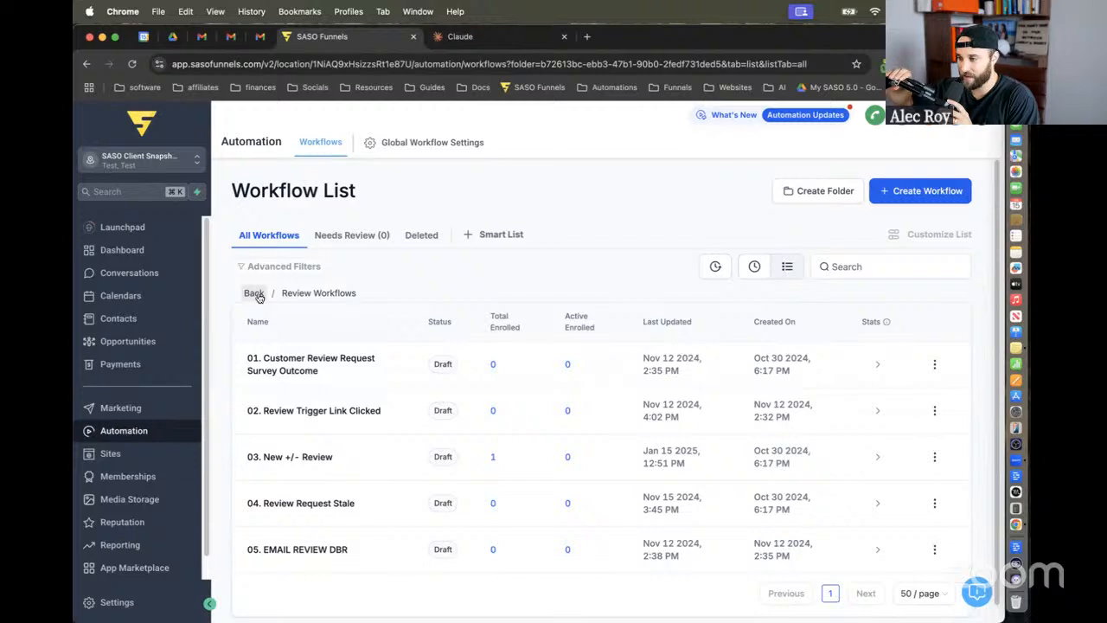
left_click(254, 293)
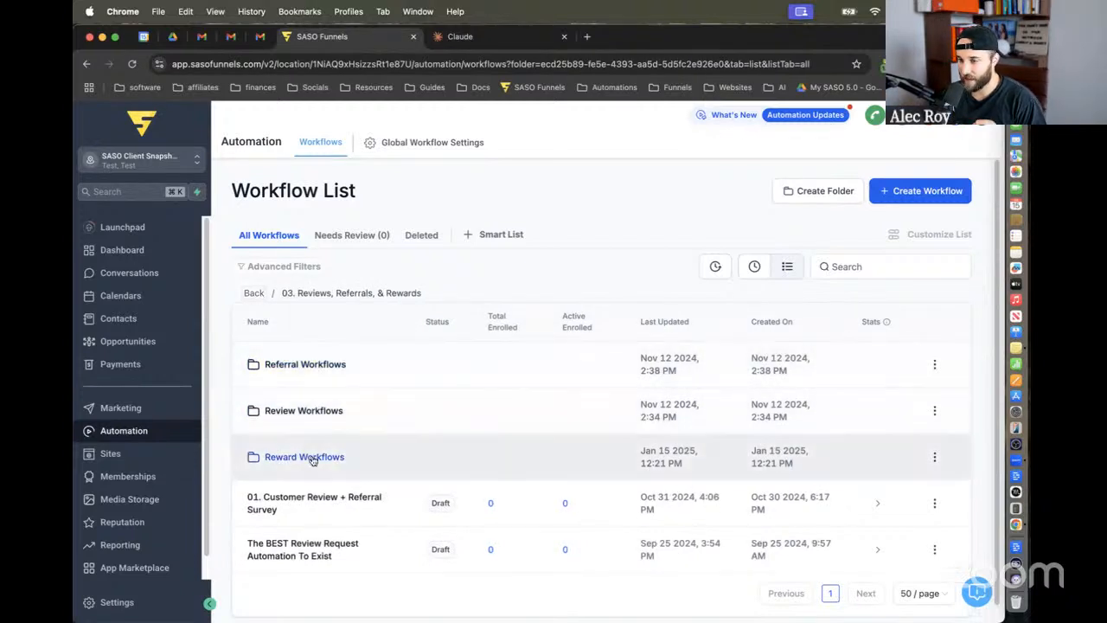
left_click(313, 458)
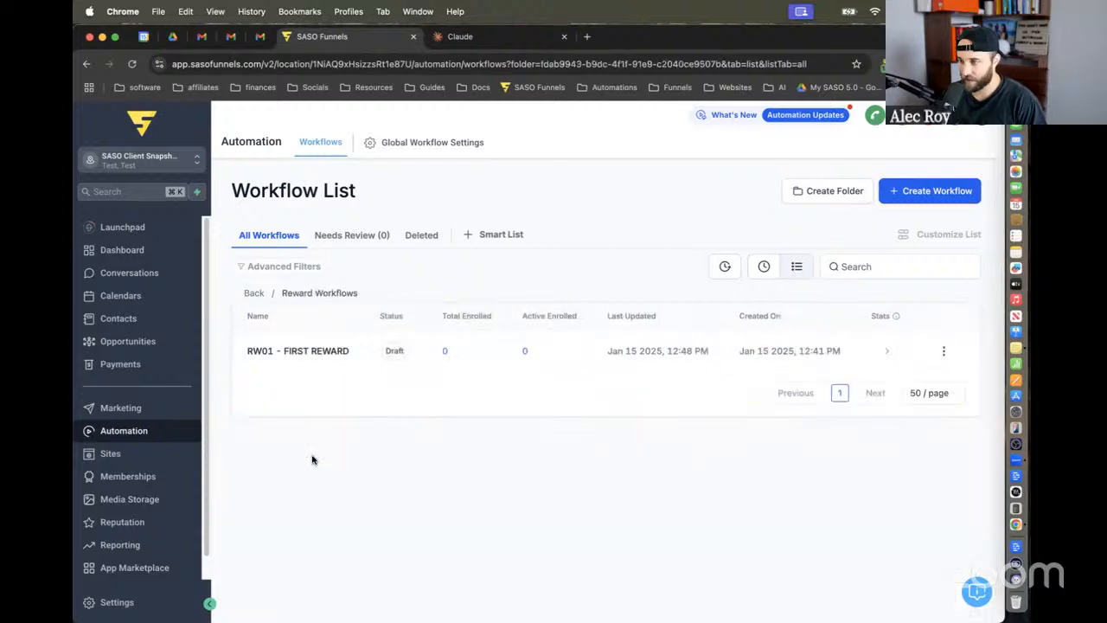
left_click(298, 350)
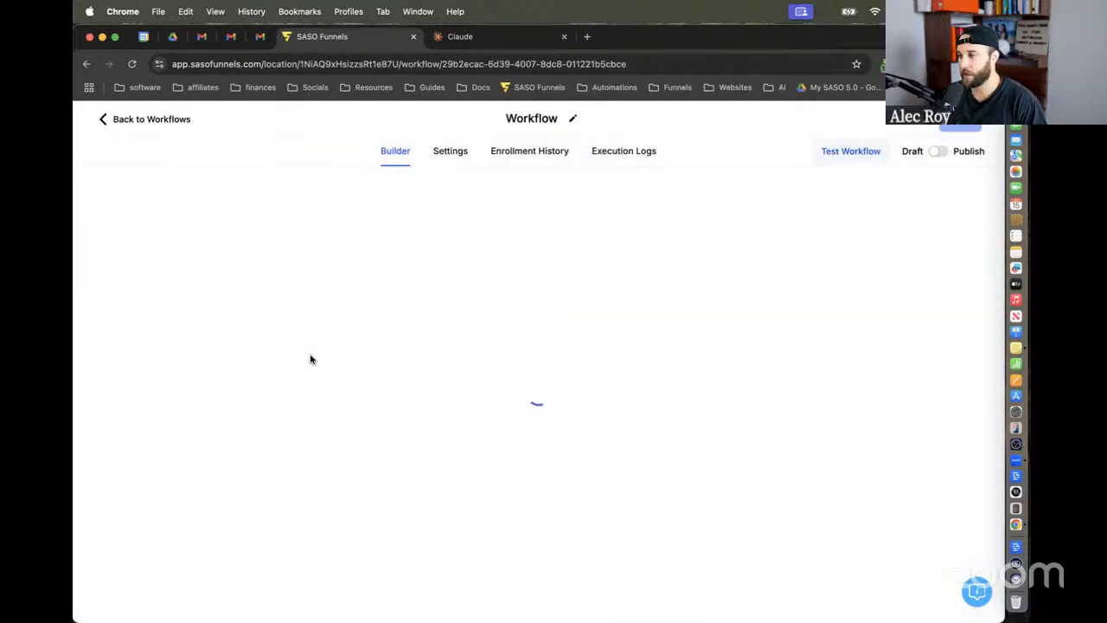
scroll(354, 291, "up", 1)
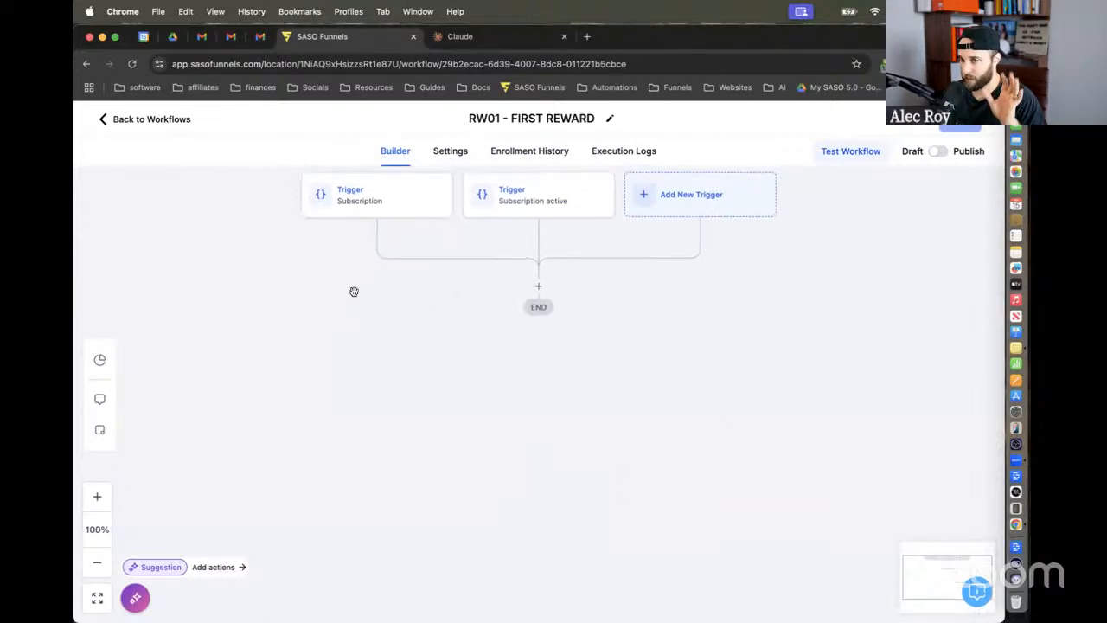
scroll(354, 292, "up", 1)
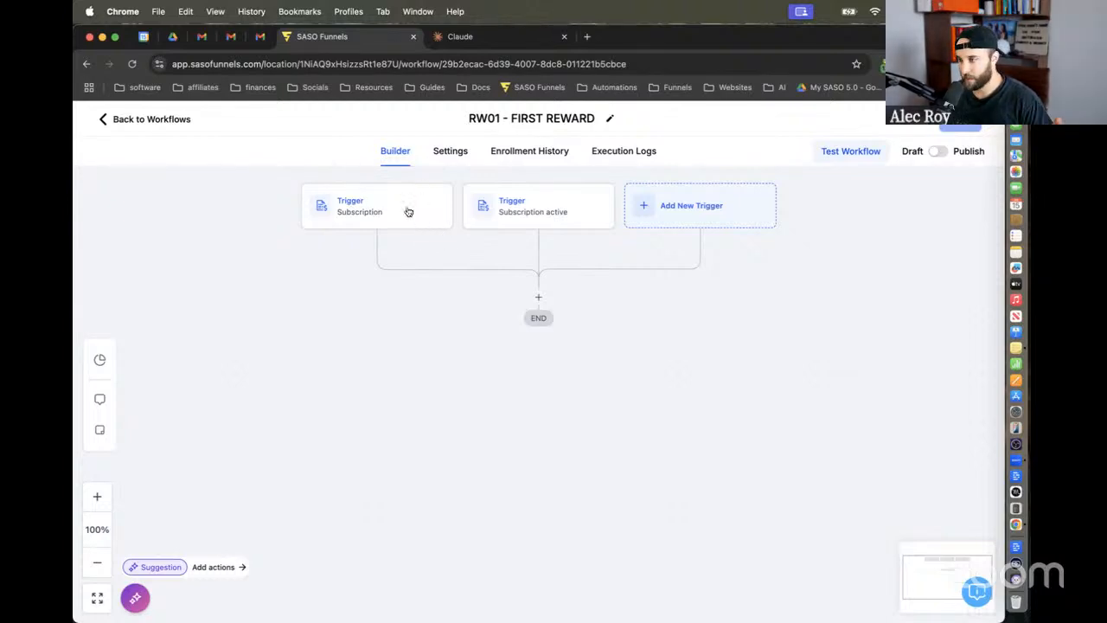
Step: Rename the RW01 - FIRST REWARD workflow as "RW01 - 1 Point"
left_click(530, 122)
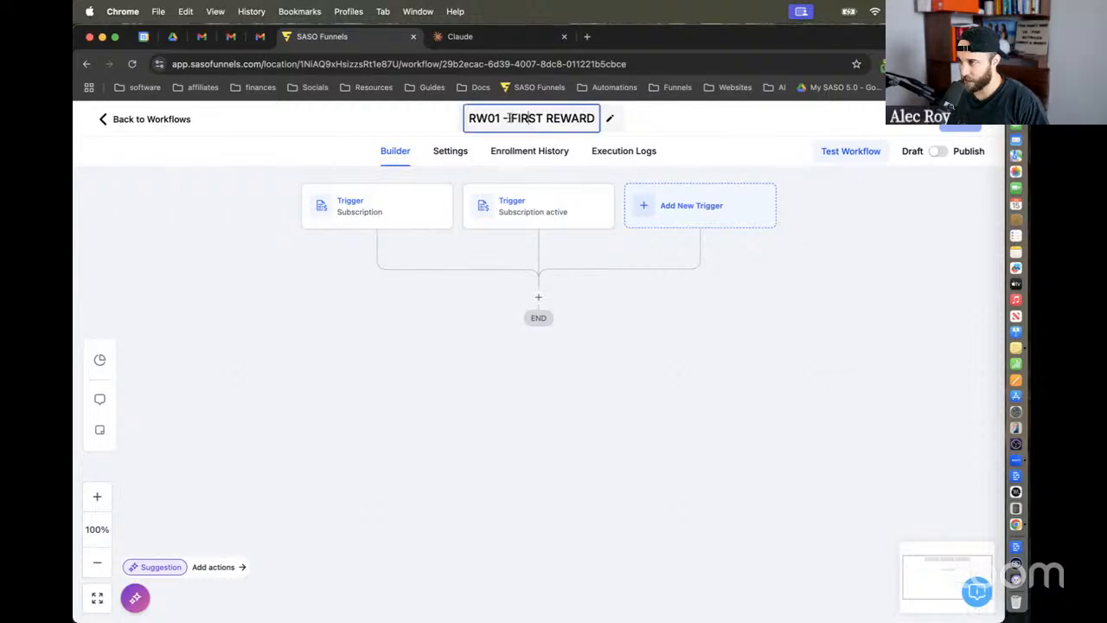
left_click_drag(511, 119, 606, 118)
type("1 - 1")
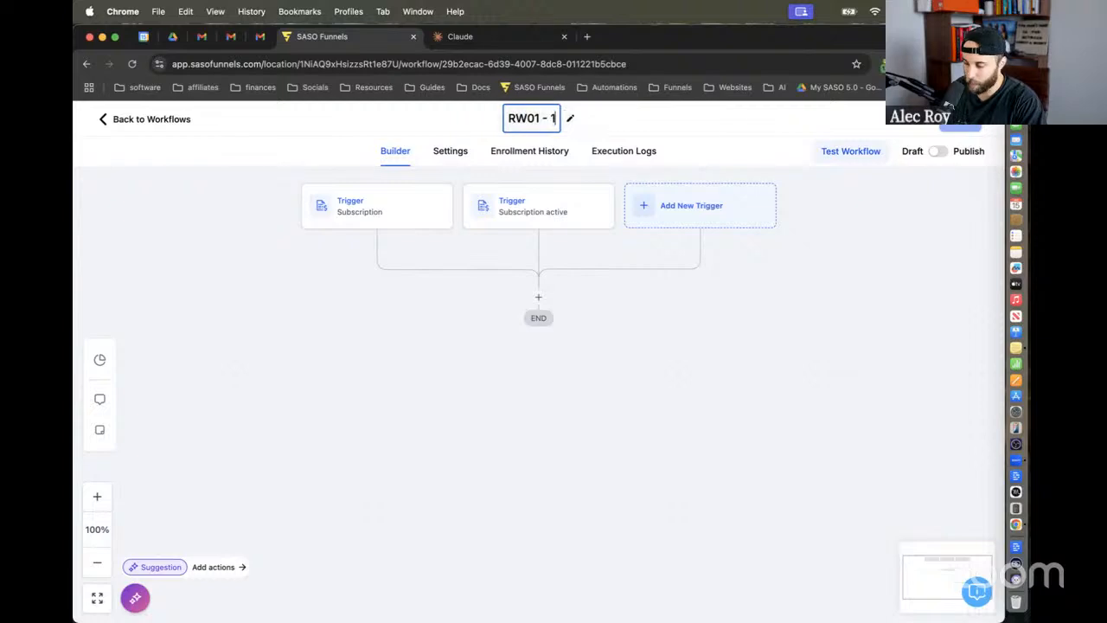
type(" Point")
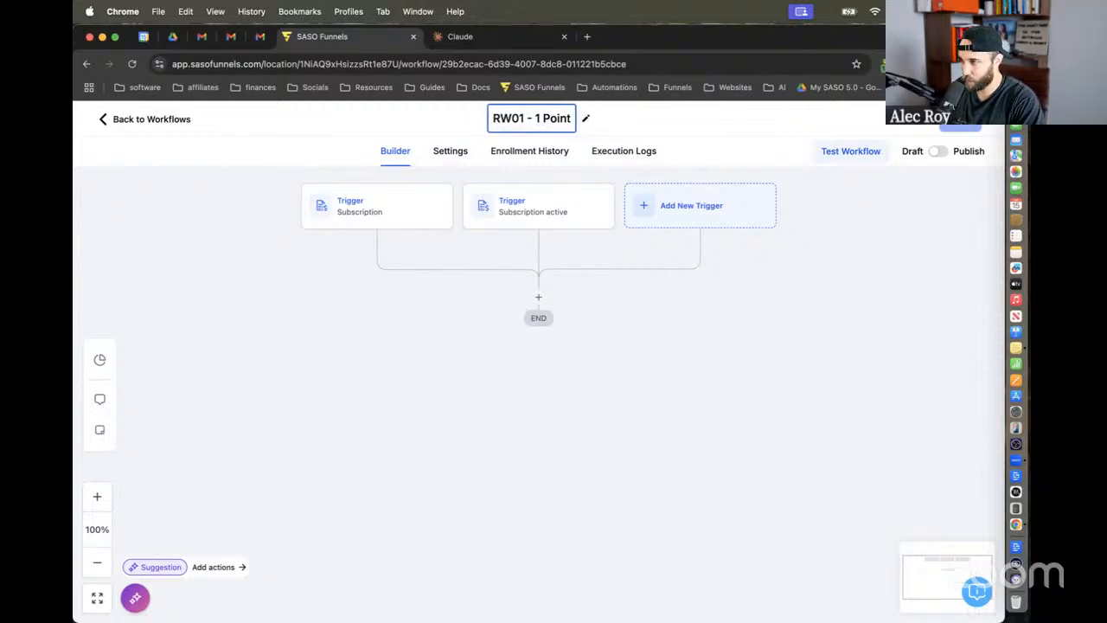
Step: Extend the workflow's name to "RW01 - 1 Point Rewards"
type(" R")
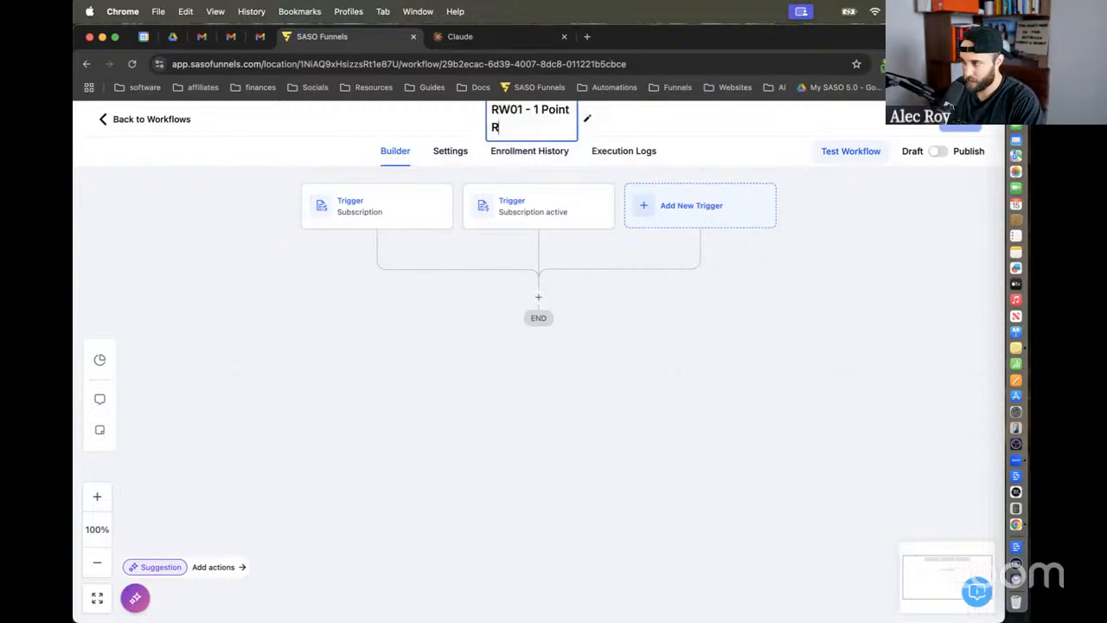
type("ewards")
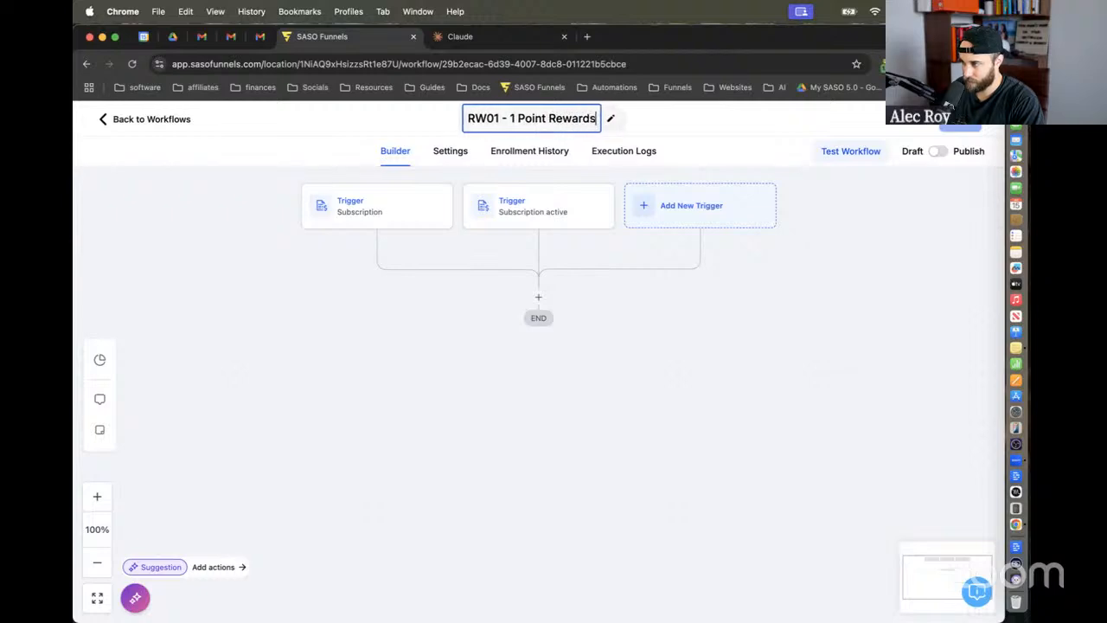
left_click(744, 300)
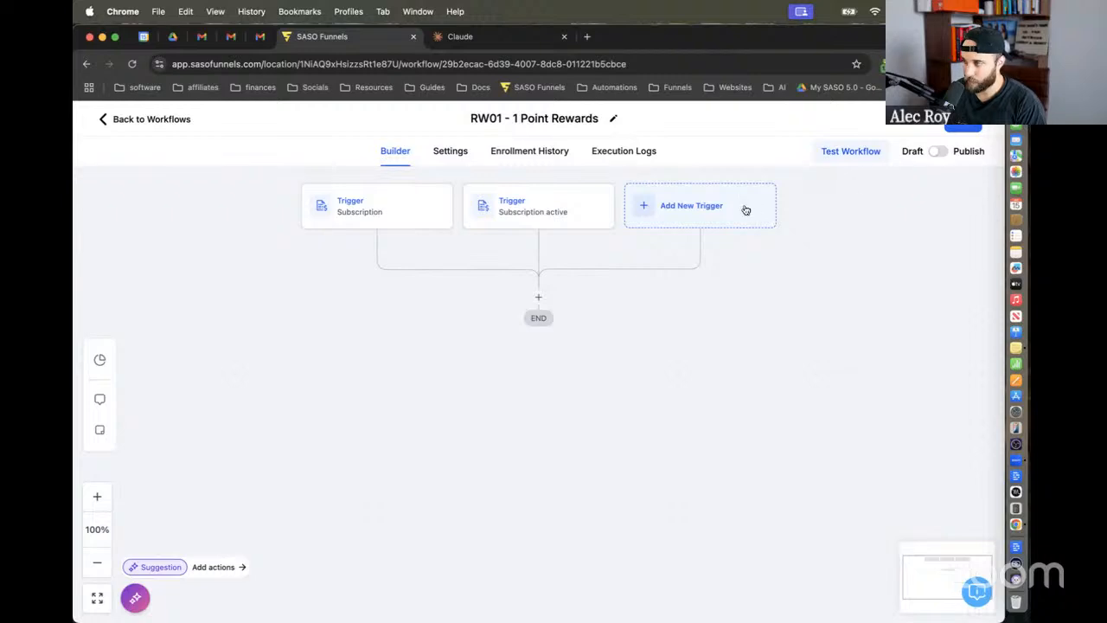
left_click(680, 210)
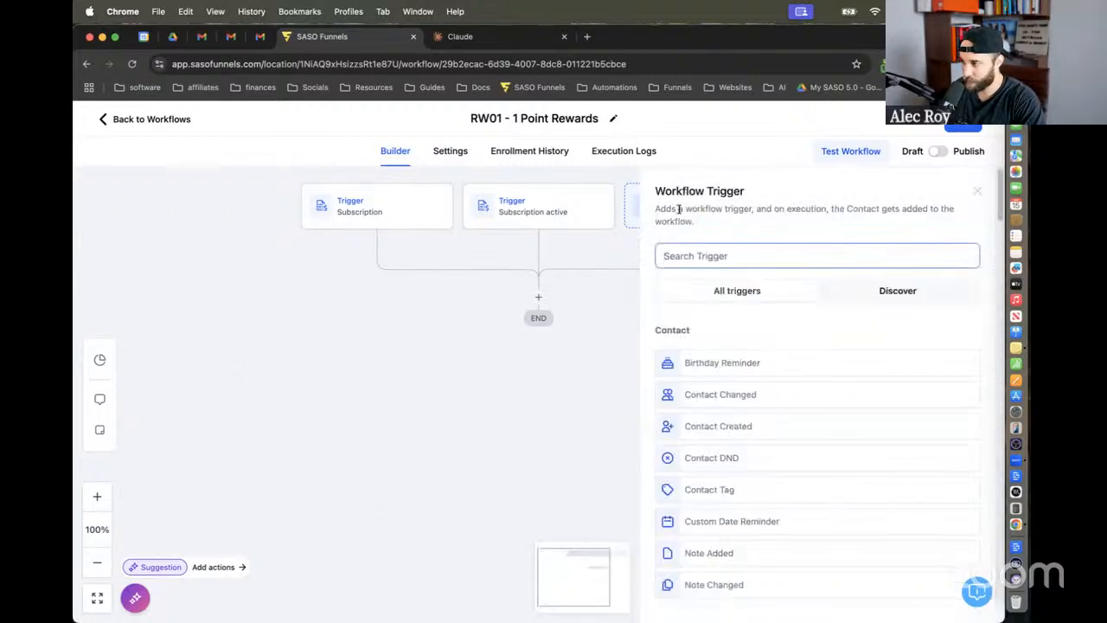
type("form")
left_click(710, 364)
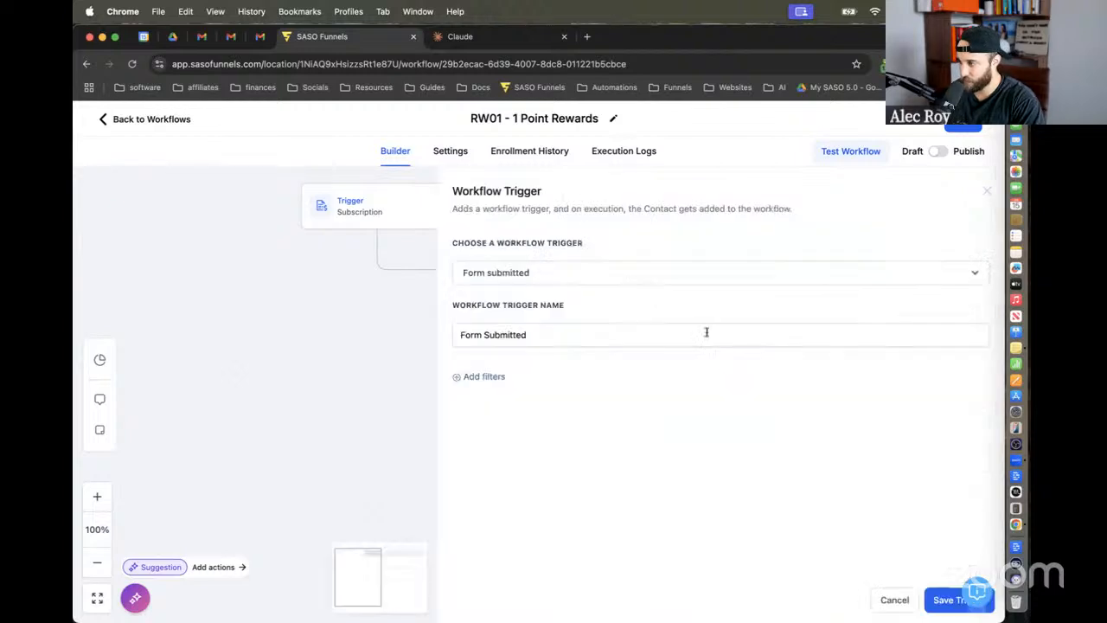
left_click(680, 328)
left_click(494, 378)
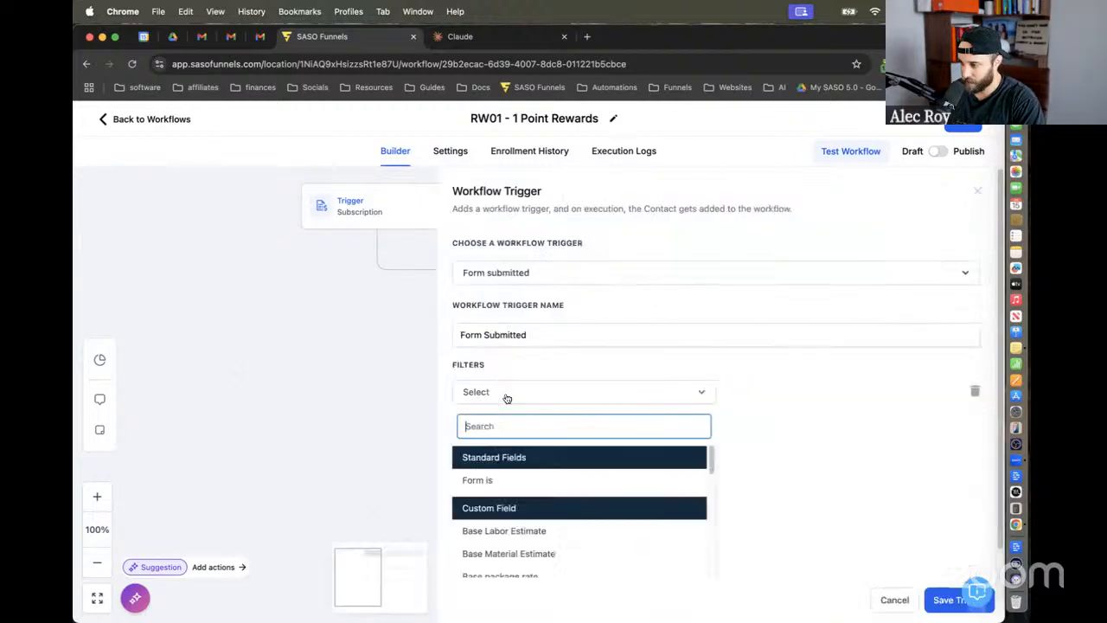
left_click(523, 482)
left_click(786, 391)
left_click(695, 459)
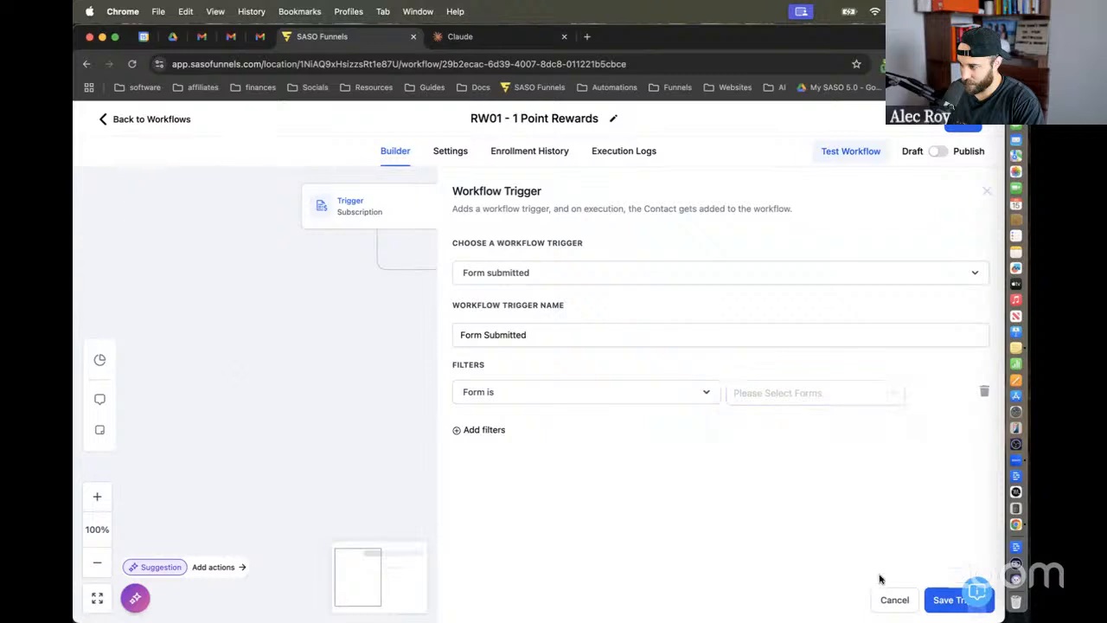
left_click(896, 600)
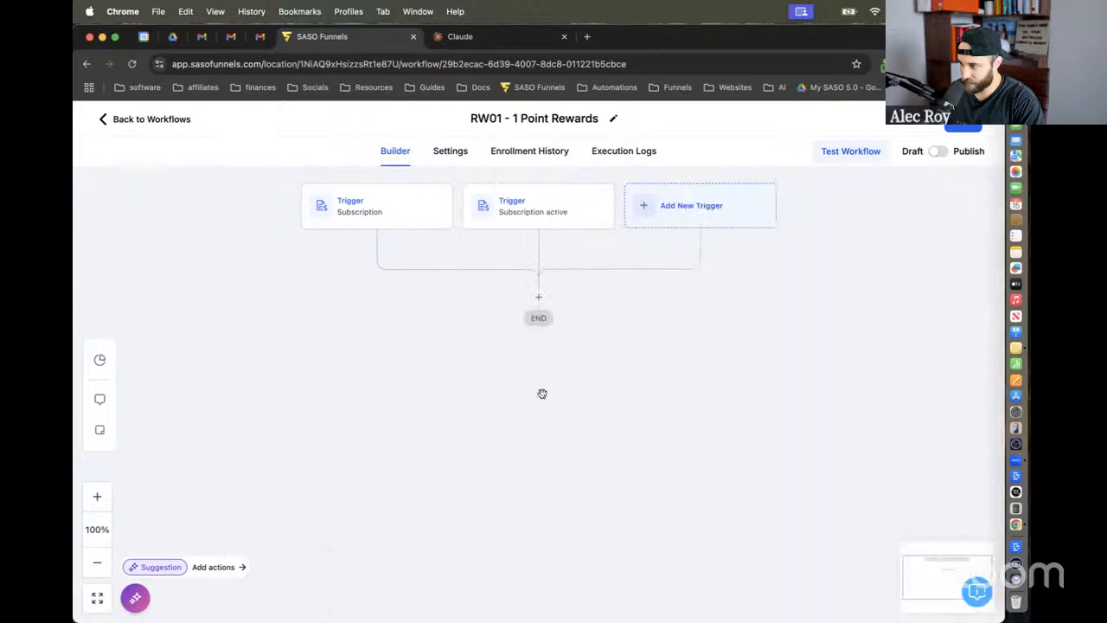
left_click(700, 206)
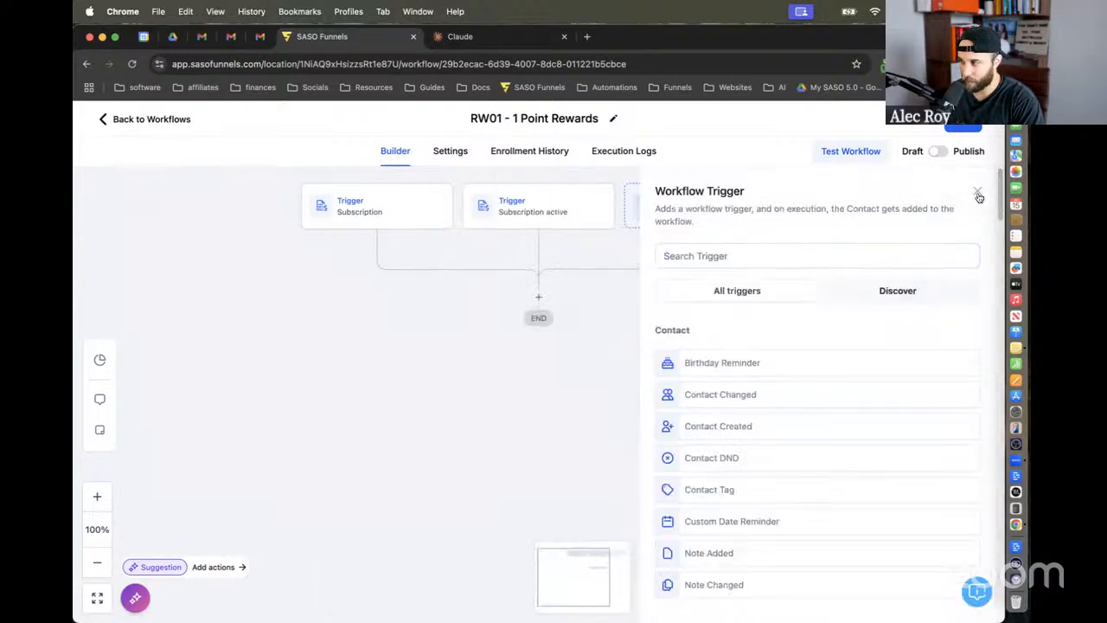
left_click(978, 193)
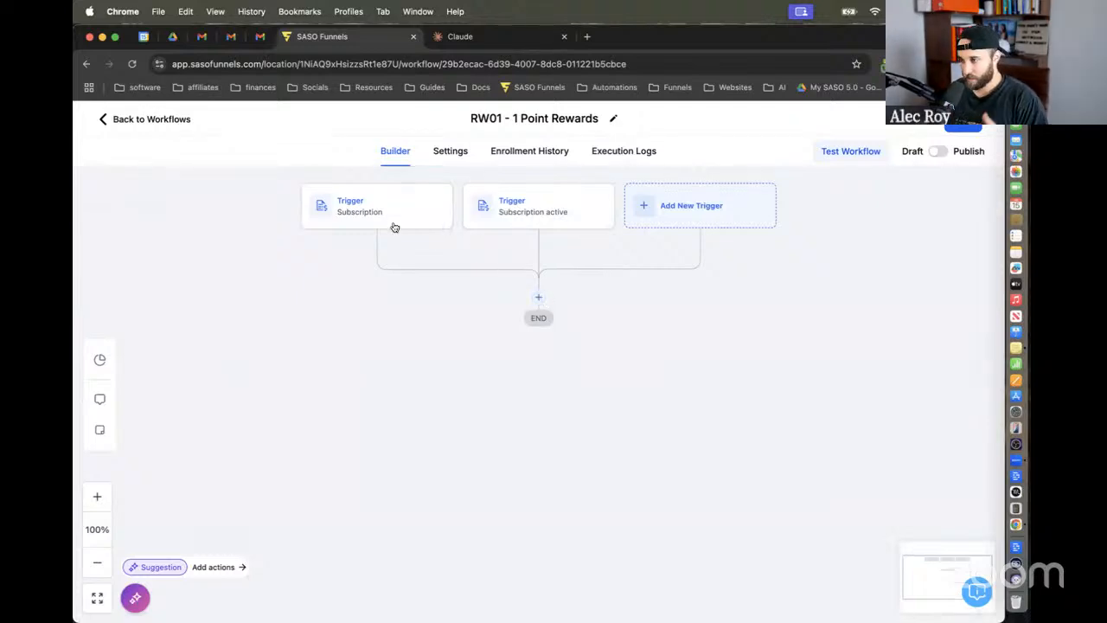
Step: Review the status options available in the Subscription active trigger's filter, and close the trigger without changes
left_click(532, 206)
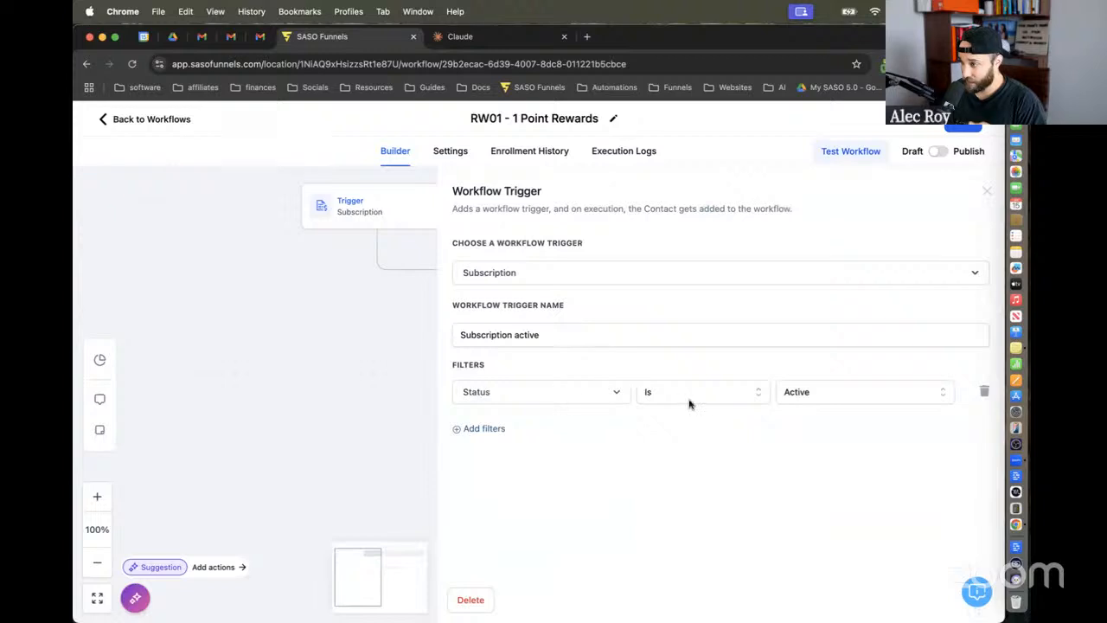
left_click(870, 396)
scroll(791, 485, "down", 3)
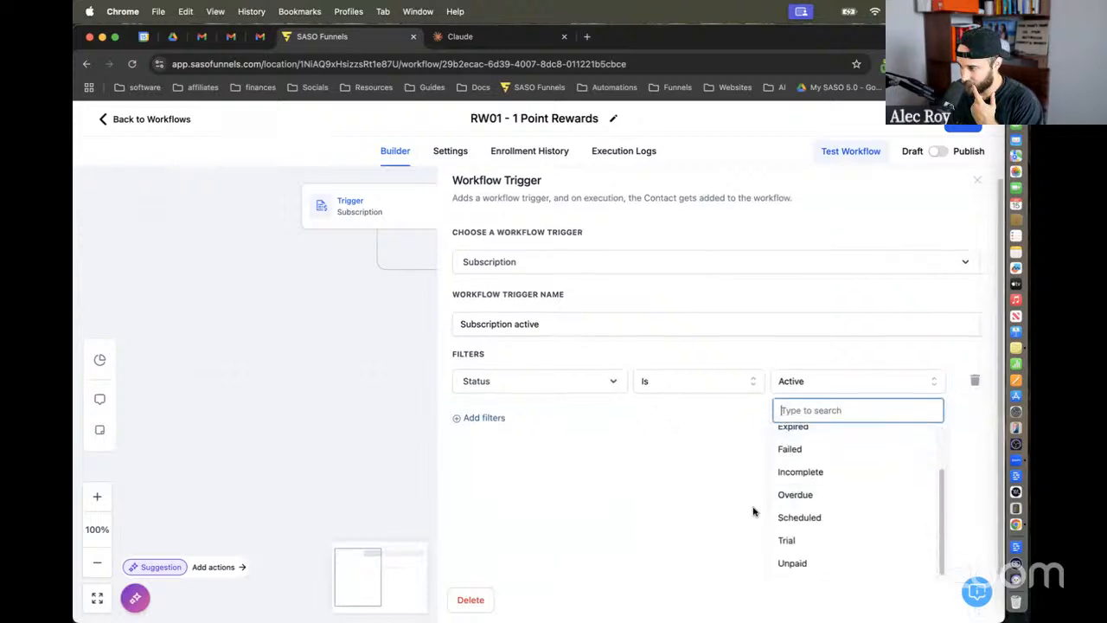
left_click(731, 486)
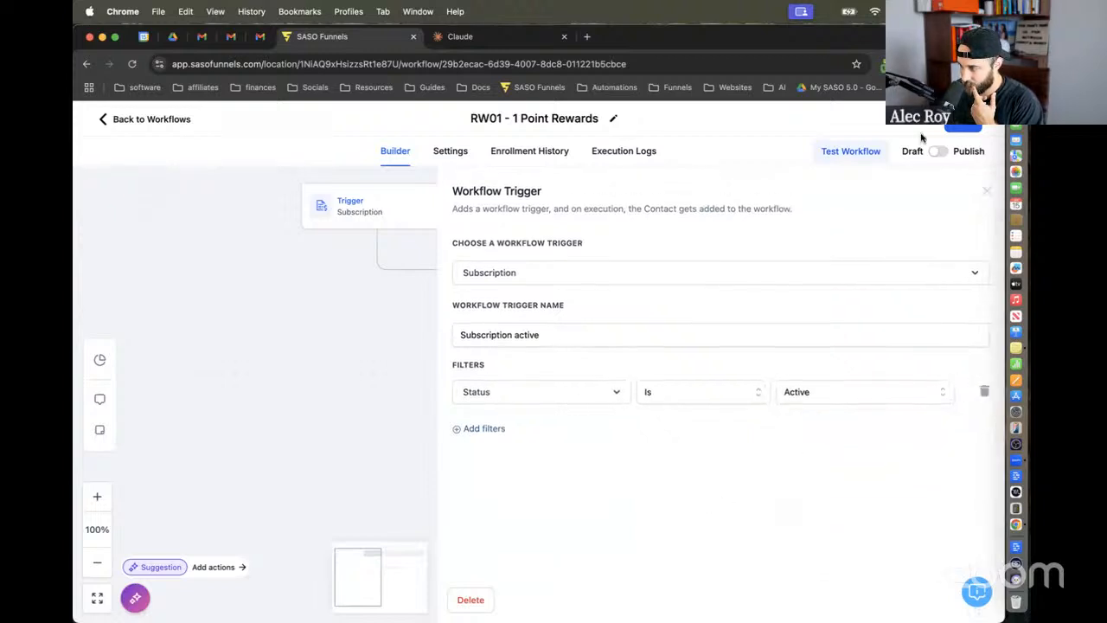
left_click(987, 191)
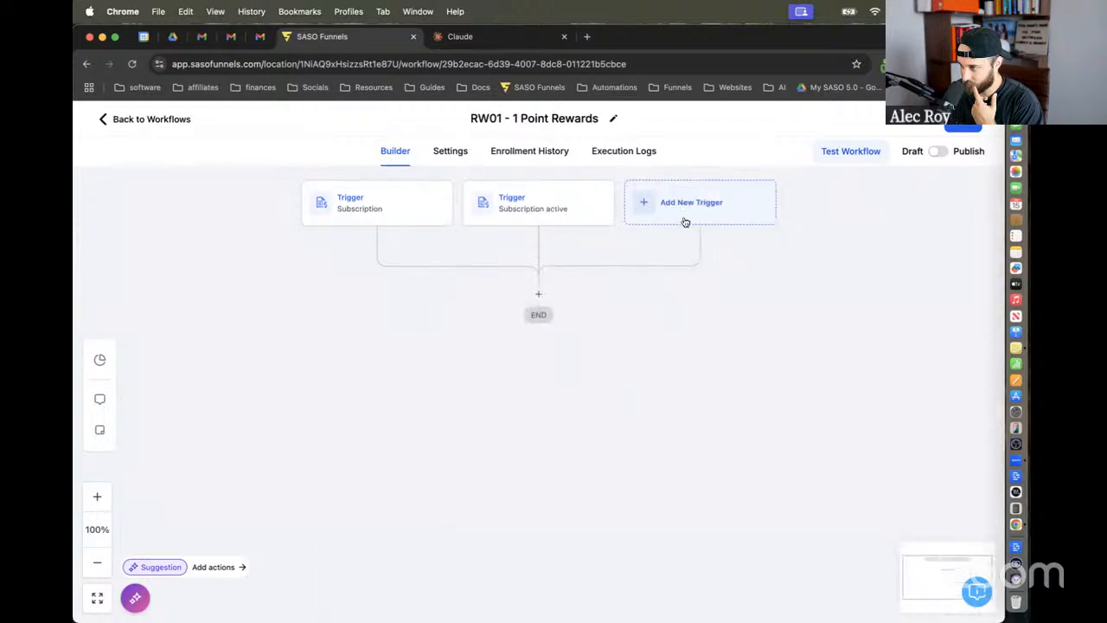
Step: Add a Payment Received trigger to the RW01 - 1 Point Rewards workflow
left_click(683, 201)
type("p")
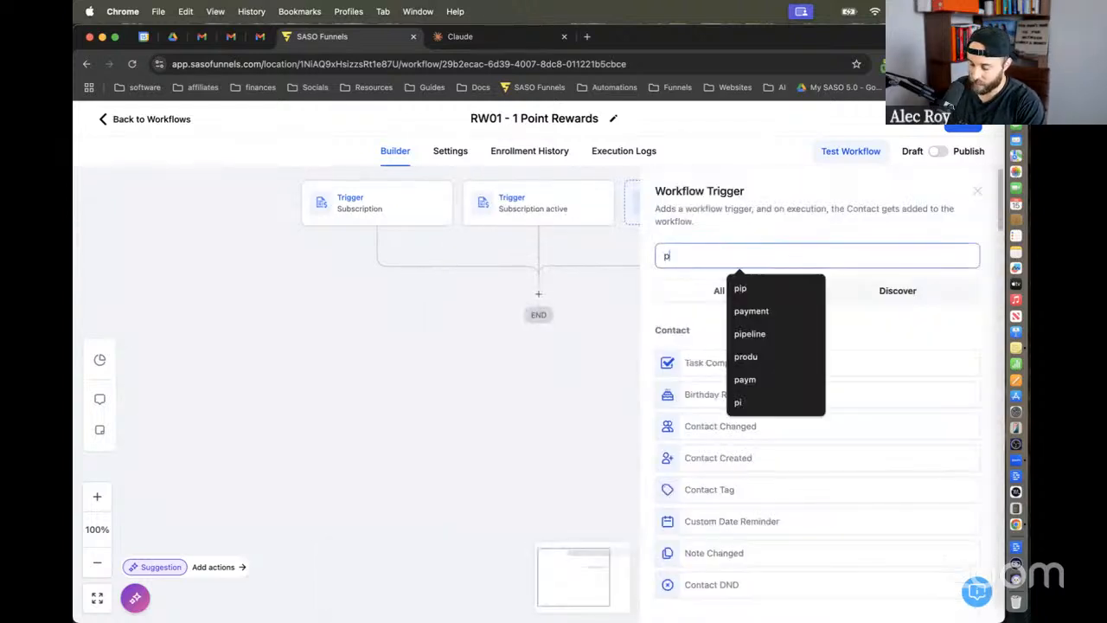
type("ayment")
left_click(723, 372)
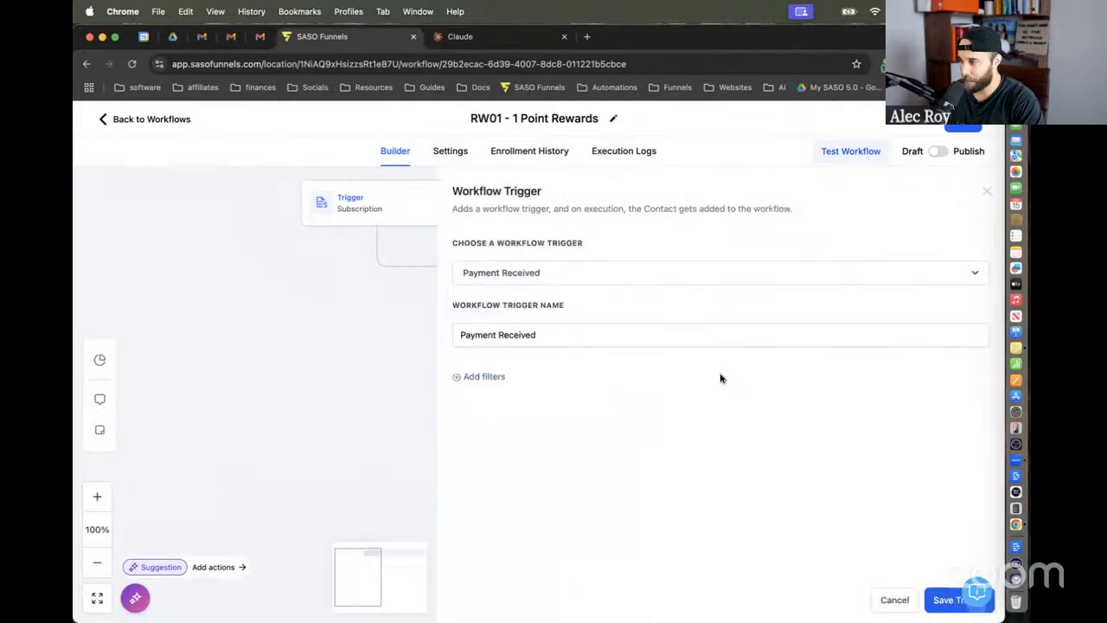
Step: Filter the Payment Received trigger to Payment Status Is Success, and save the trigger
left_click(489, 377)
left_click(505, 394)
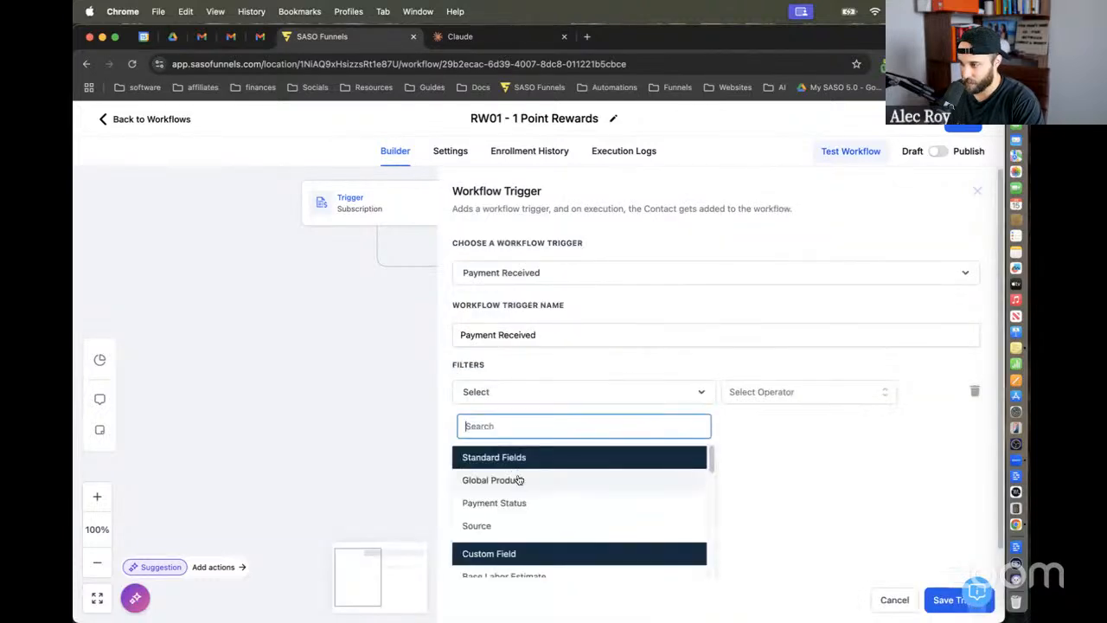
left_click(525, 506)
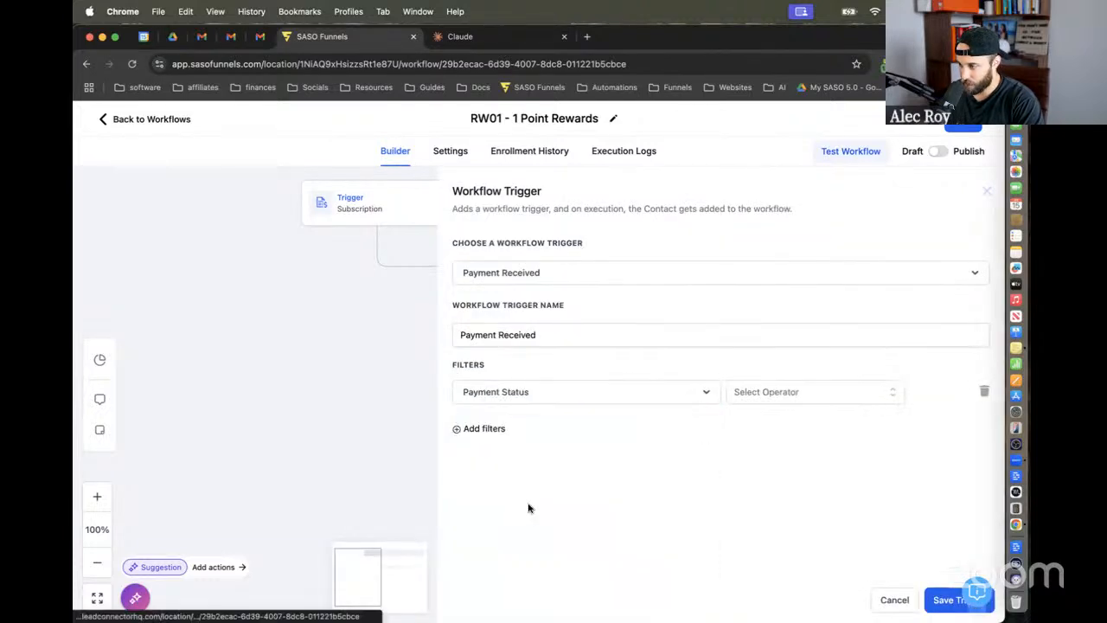
left_click(871, 392)
left_click(811, 422)
left_click(856, 401)
left_click(850, 474)
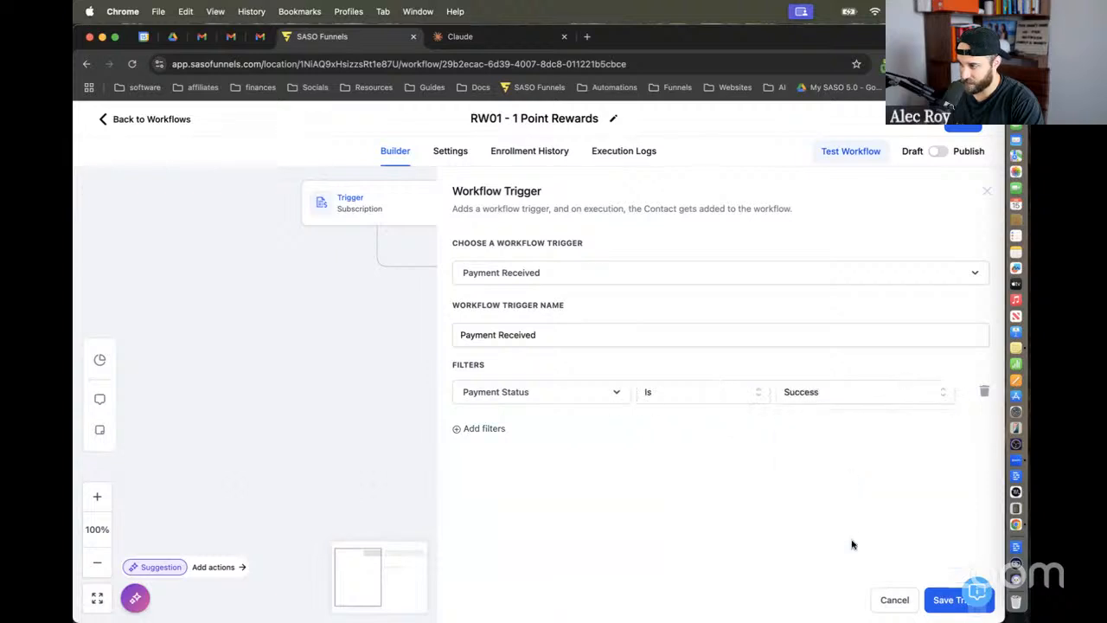
left_click(947, 600)
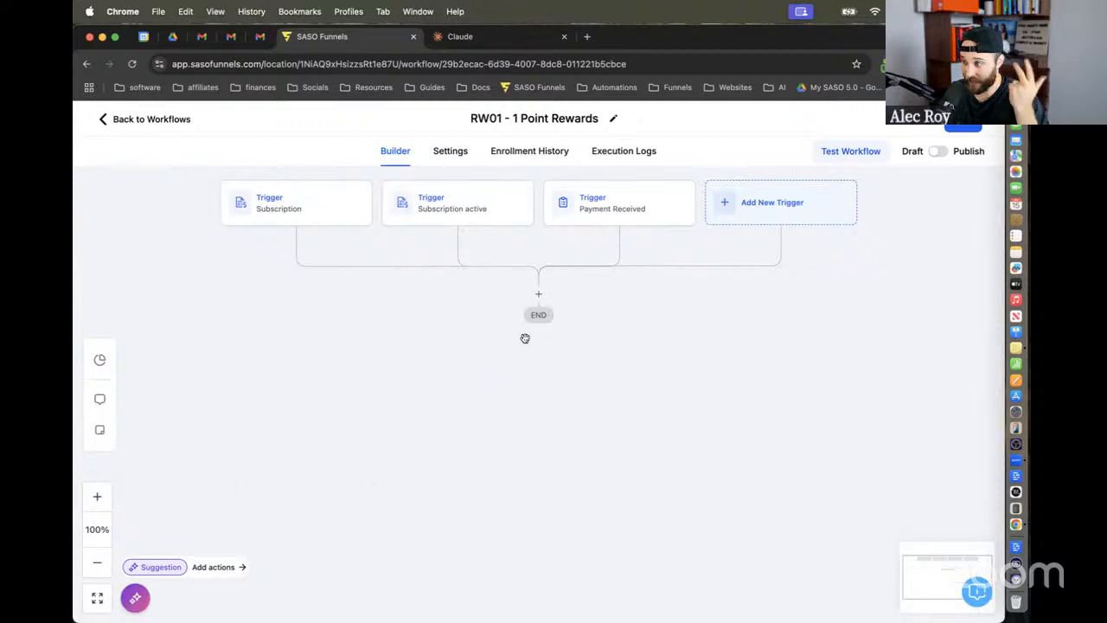
Step: Add a Modify Contact Engagement Score action that adds 1 point below the triggers, and save the action and workflow
left_click(538, 294)
type("mod")
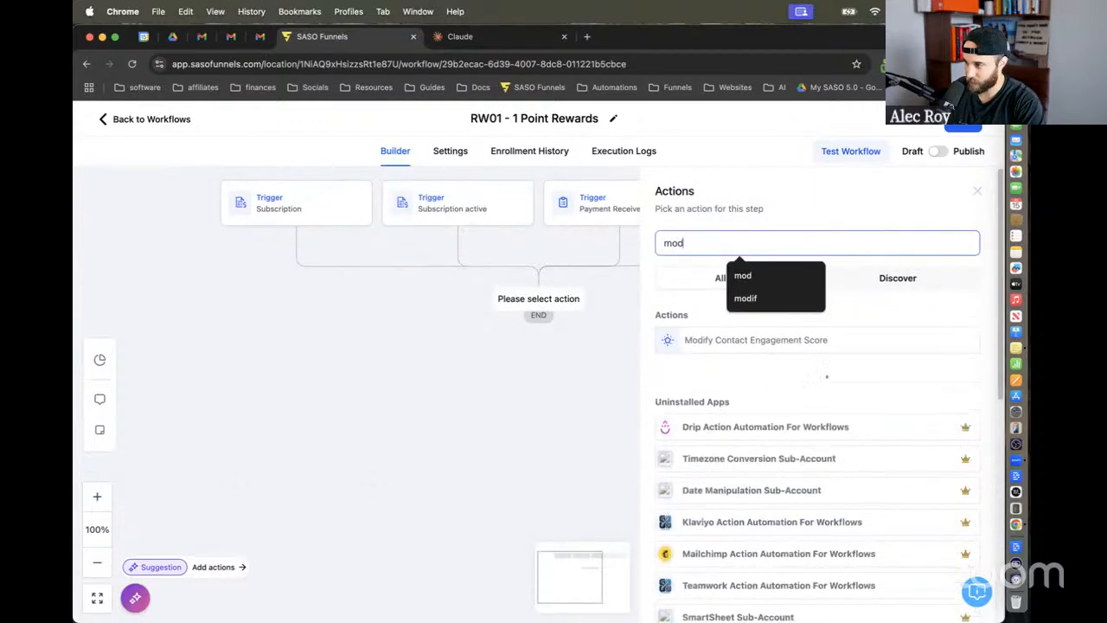
left_click(705, 339)
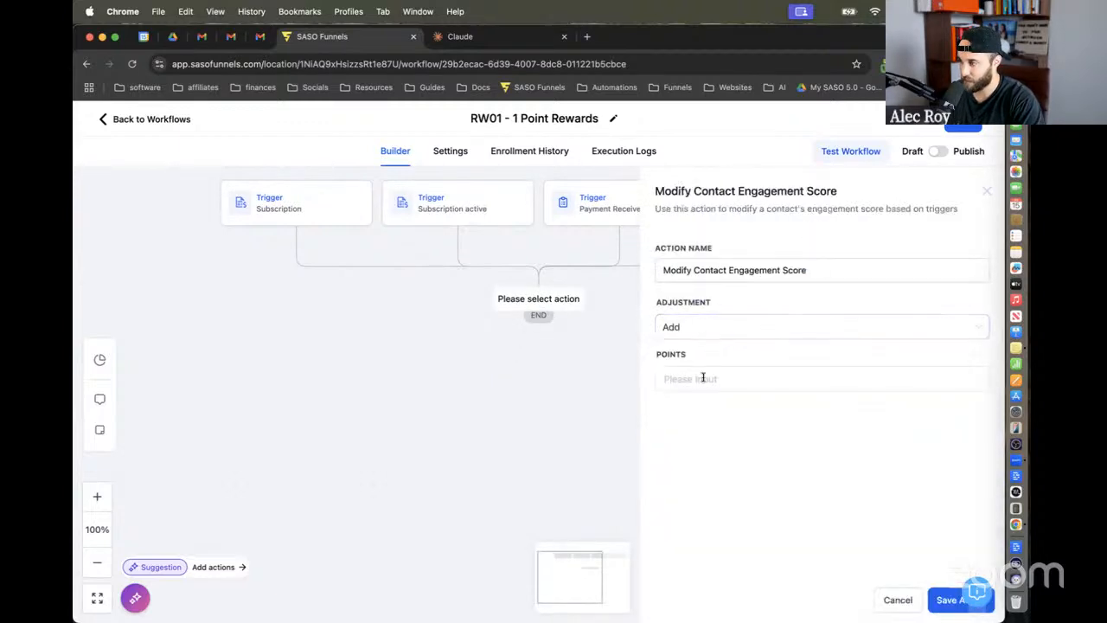
left_click(701, 379)
type("1")
left_click(952, 600)
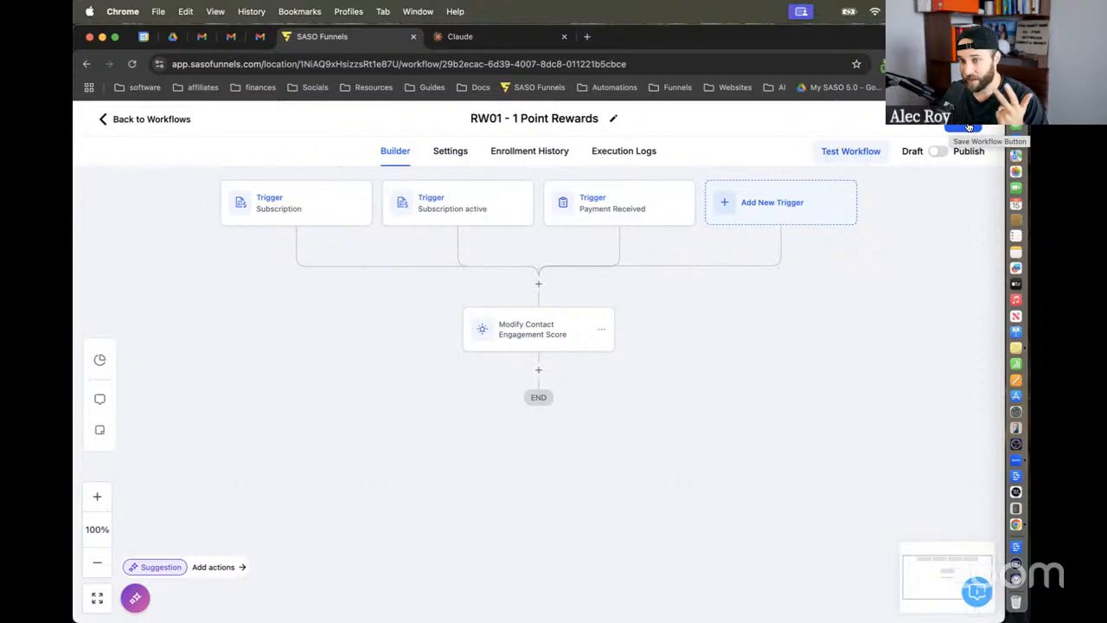
left_click(969, 127)
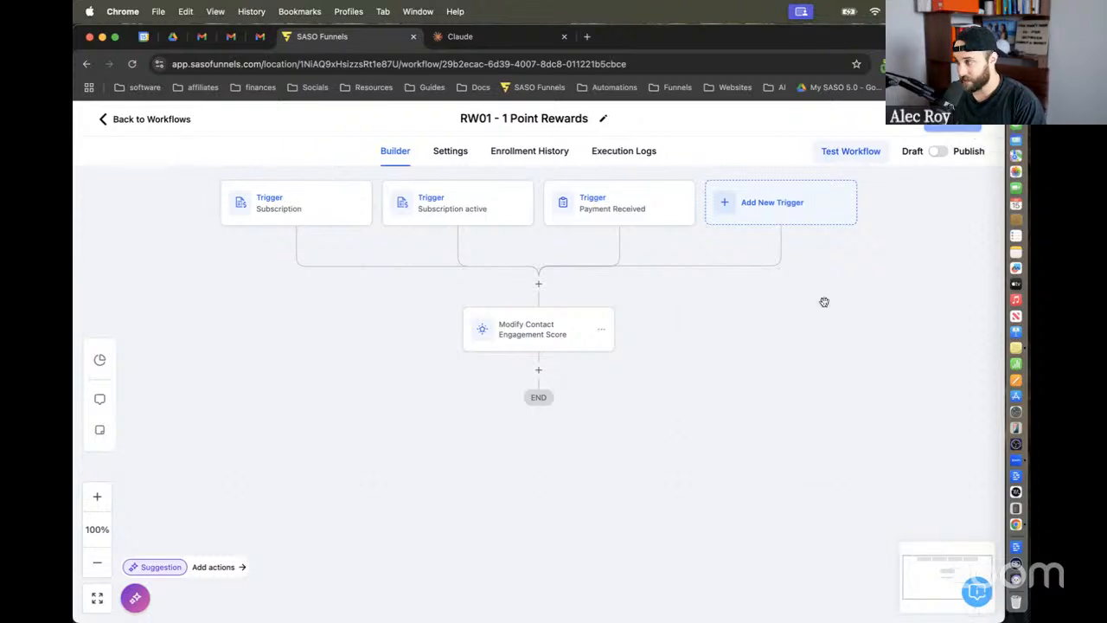
Step: Duplicate the RW01 - 1 Point Rewards workflow as "RW02 - 3 Point Rewards" in the Reward Workflows folder, and open the copy
left_click(139, 121)
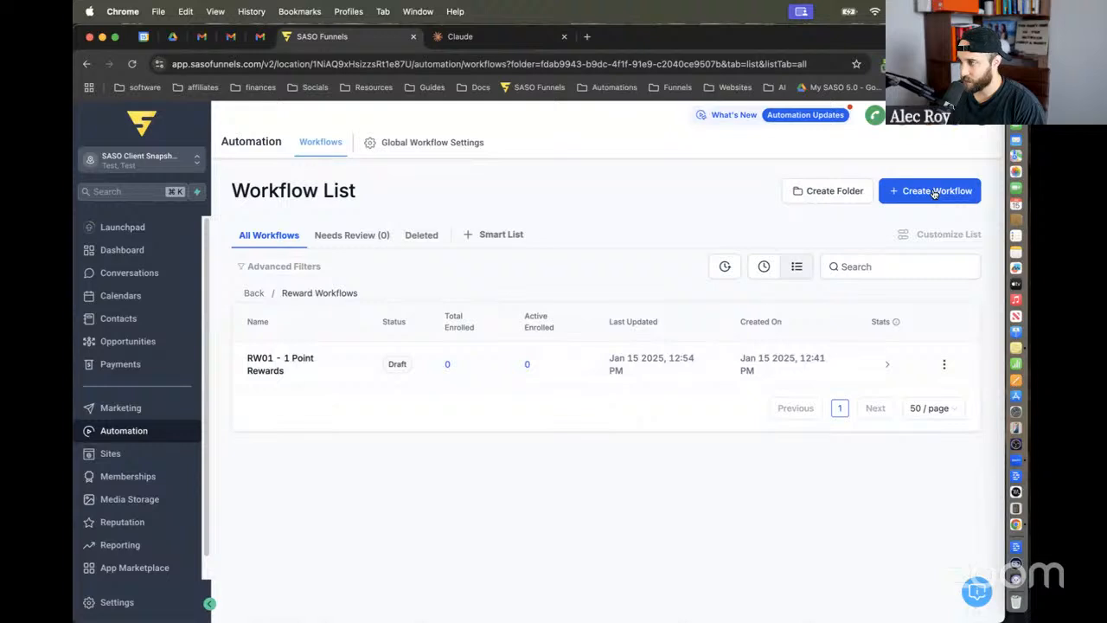
left_click(945, 364)
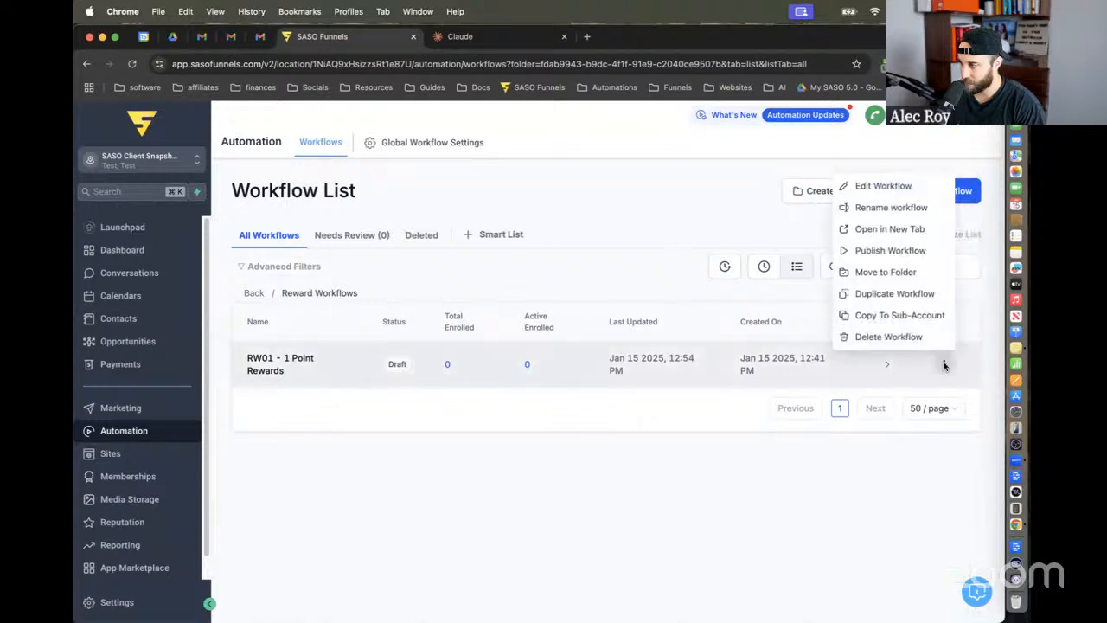
left_click(884, 294)
left_click_drag(491, 406, 443, 407)
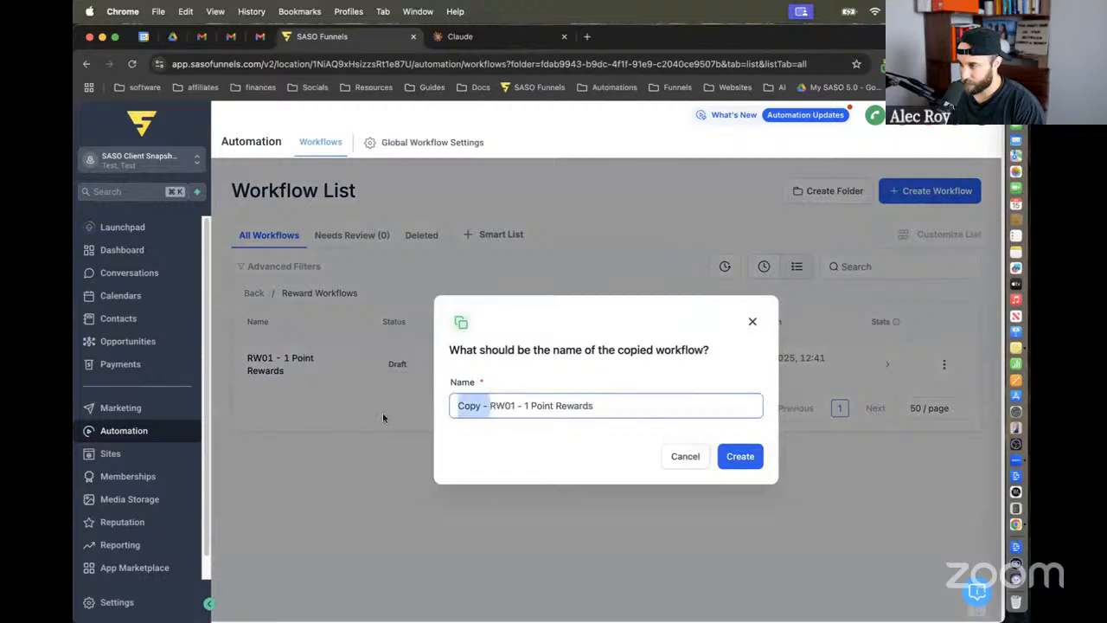
key("BackSpace")
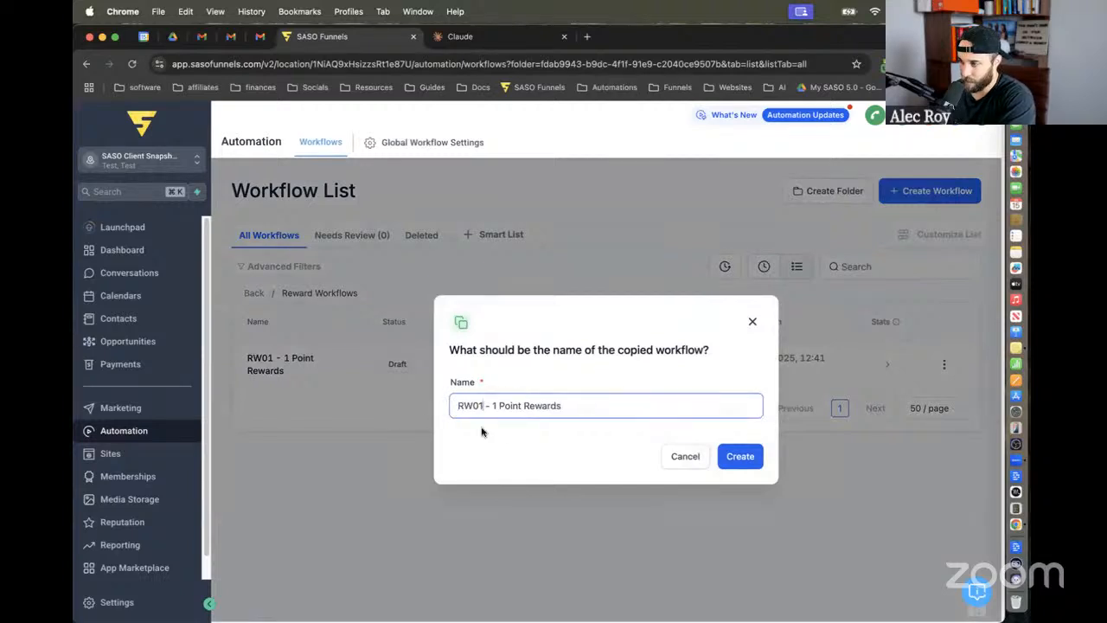
key("Right")
key("Right")
key("Right")
key("Right")
key("BackSpace")
type("2")
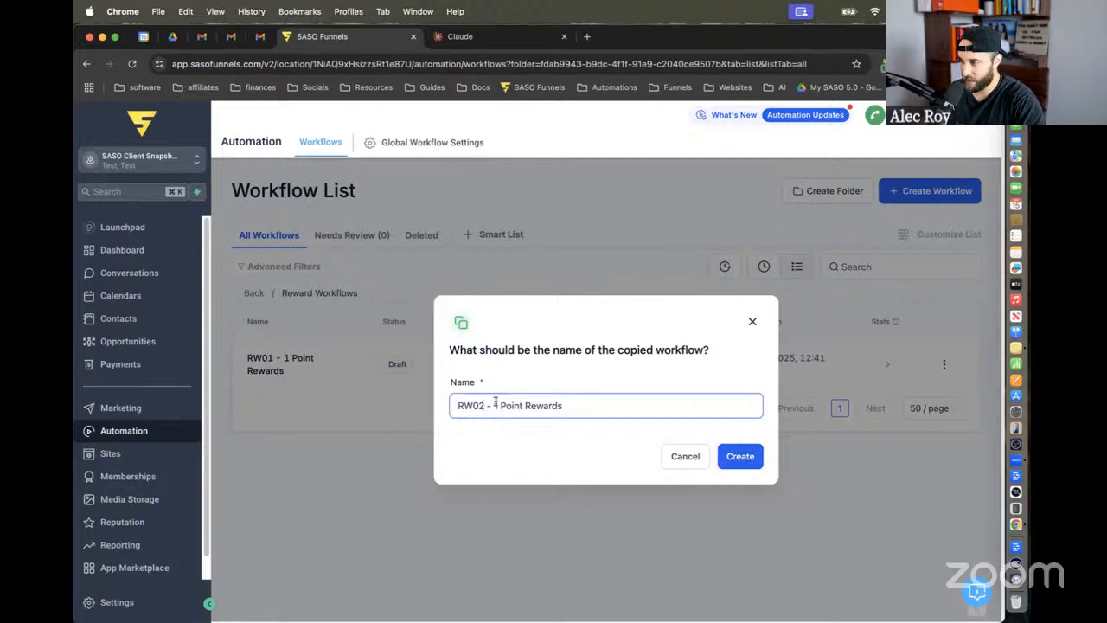
key("BackSpace")
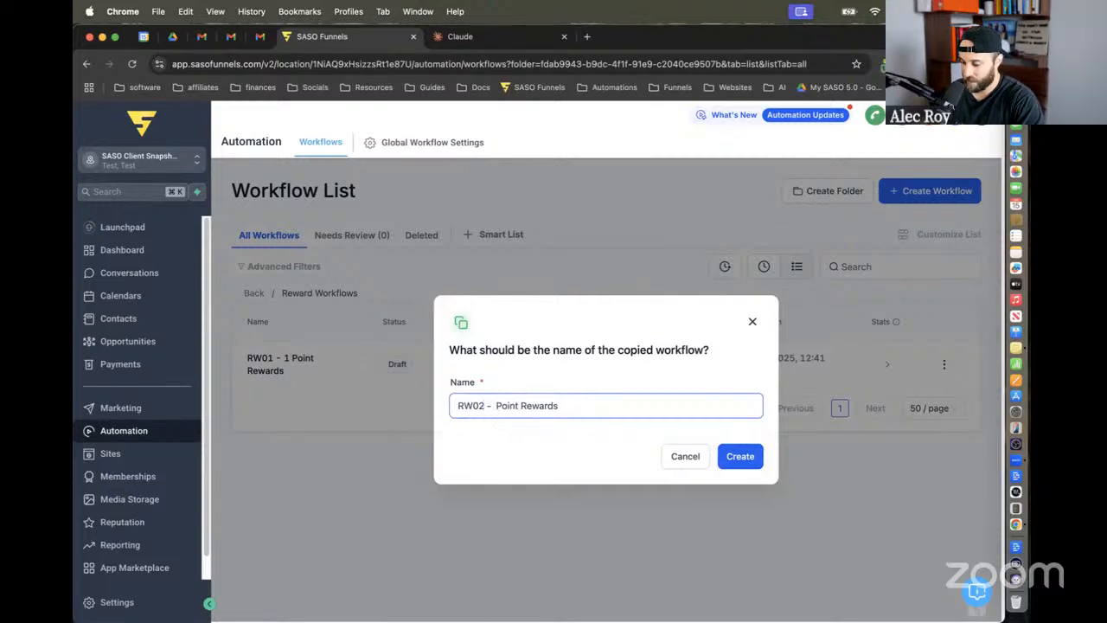
type("3")
left_click(740, 456)
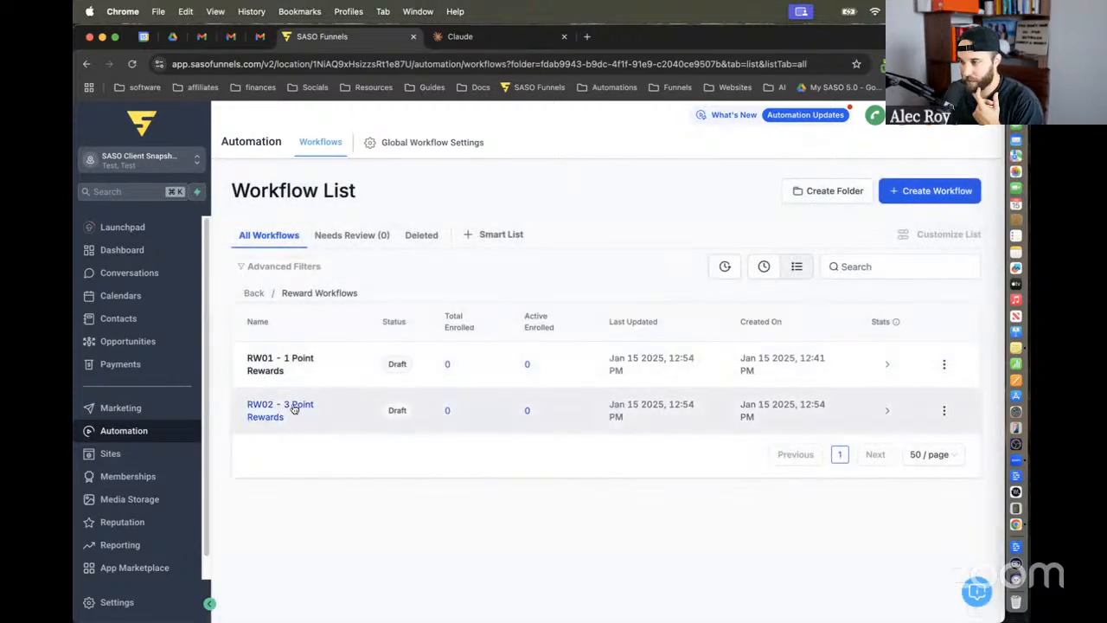
left_click(292, 406)
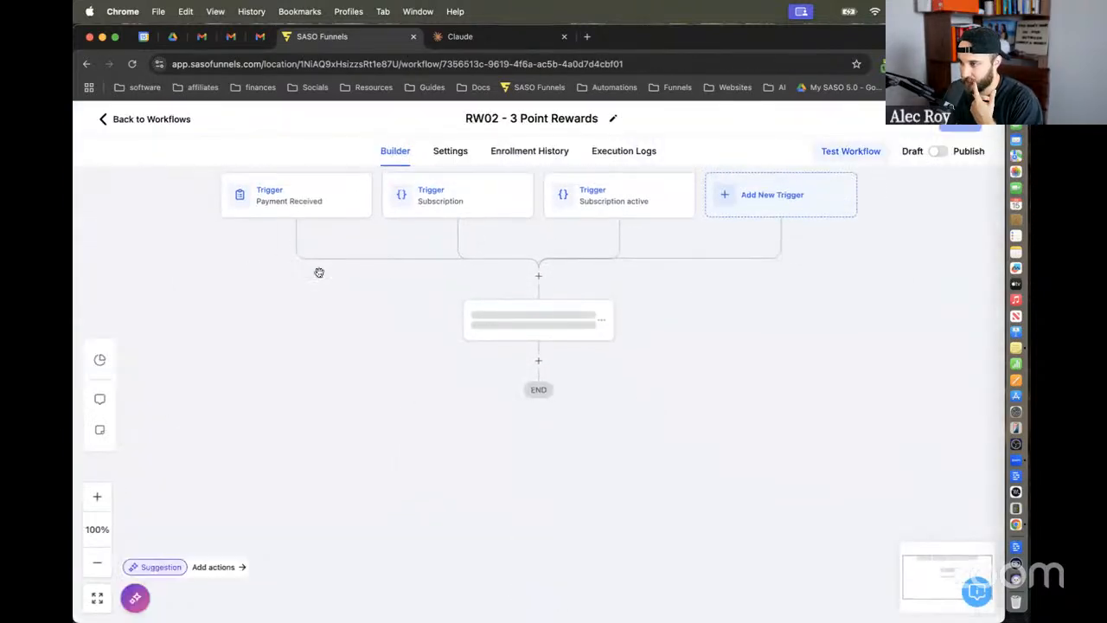
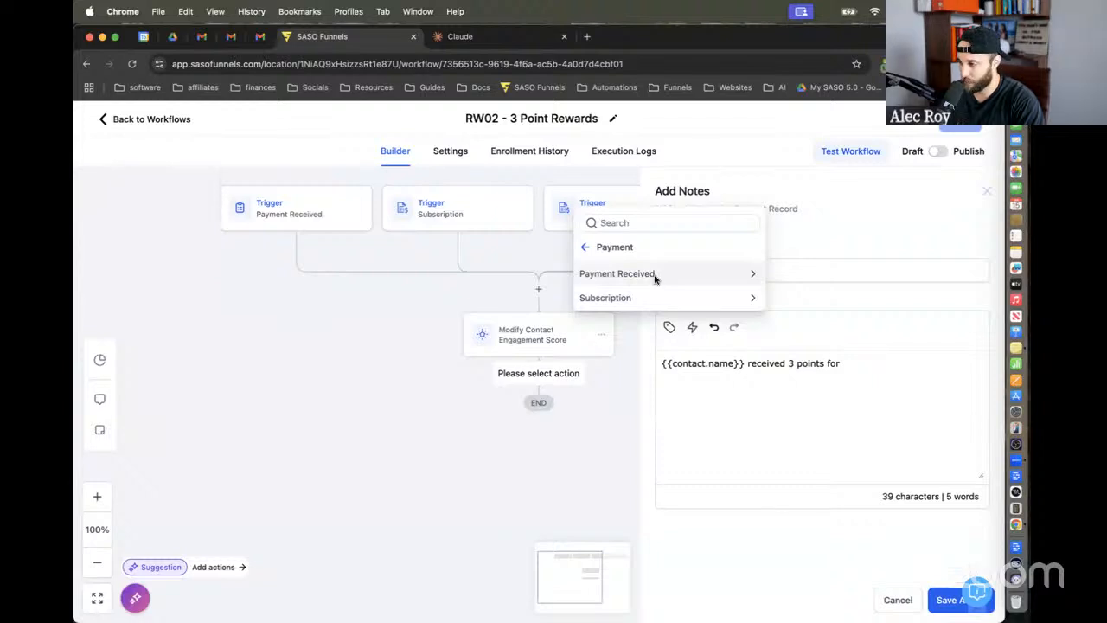
Step: Browse the Payment Received custom values for the note, and discard the unfinished Add Notes action
left_click(655, 276)
left_click(898, 597)
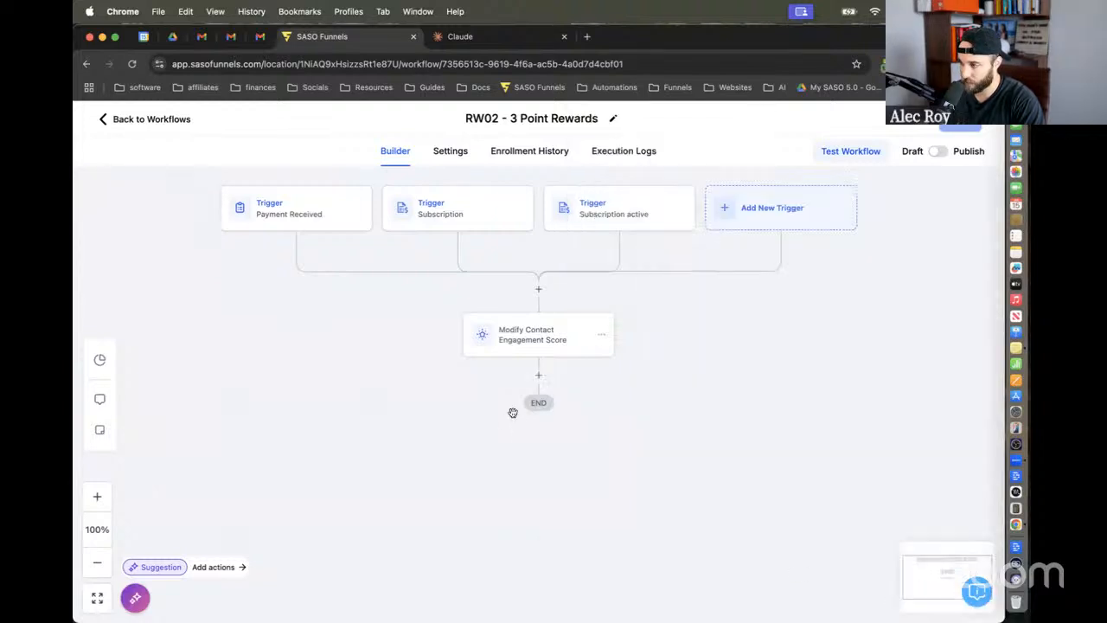
Step: Add an If/Else Condition action below the Modify Contact Engagement Score action
left_click(538, 379)
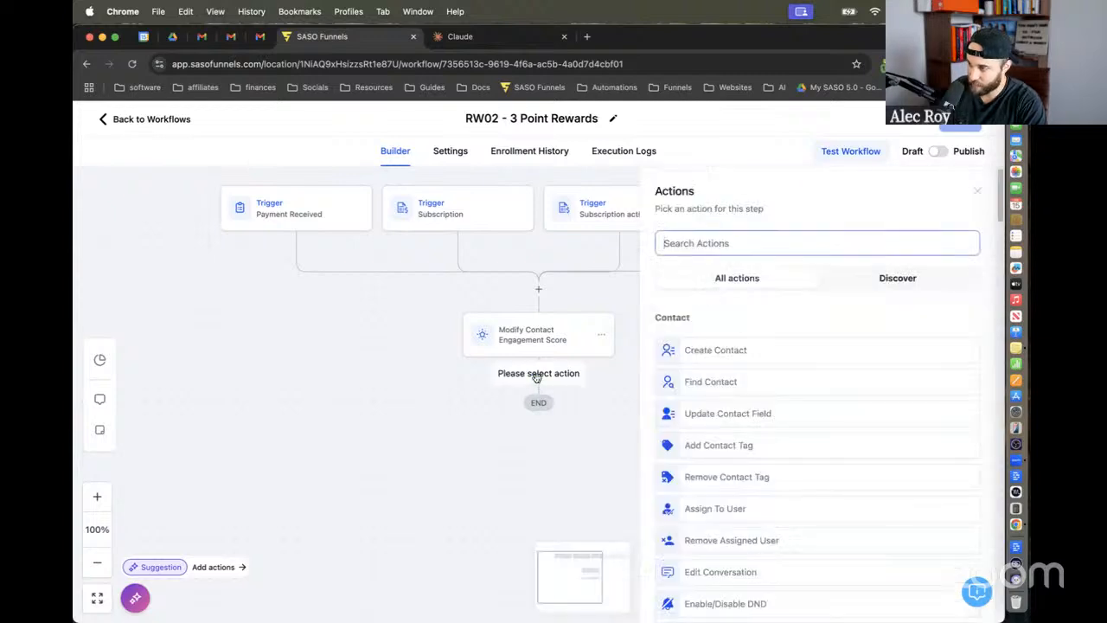
type("if")
left_click(699, 340)
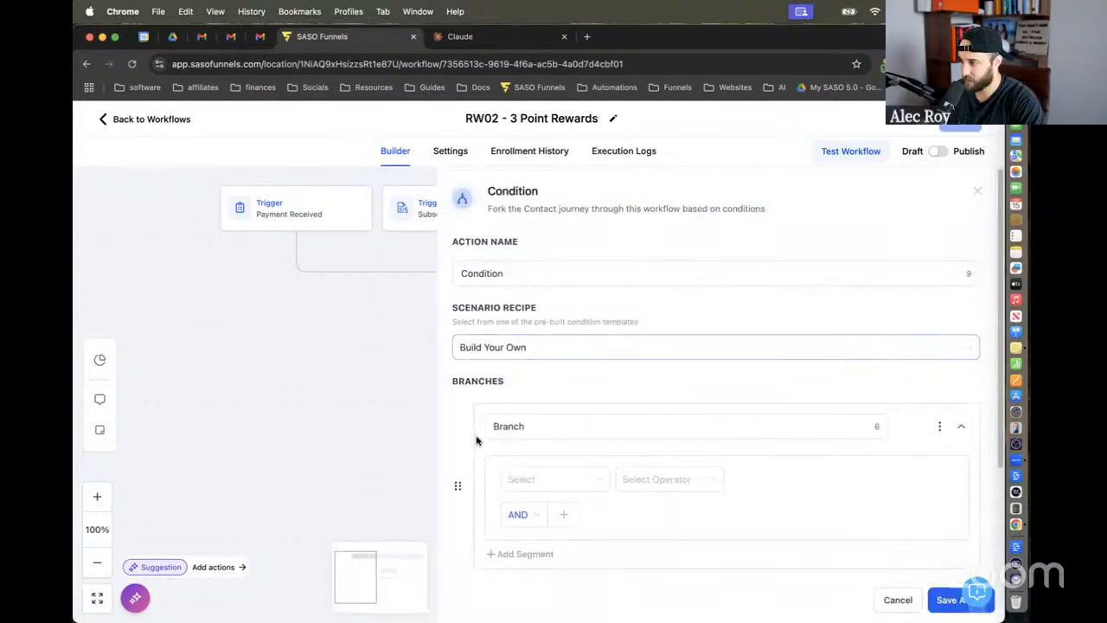
Step: Try a Subscription Status Is criterion in the condition's branch, and clear it
left_click(562, 476)
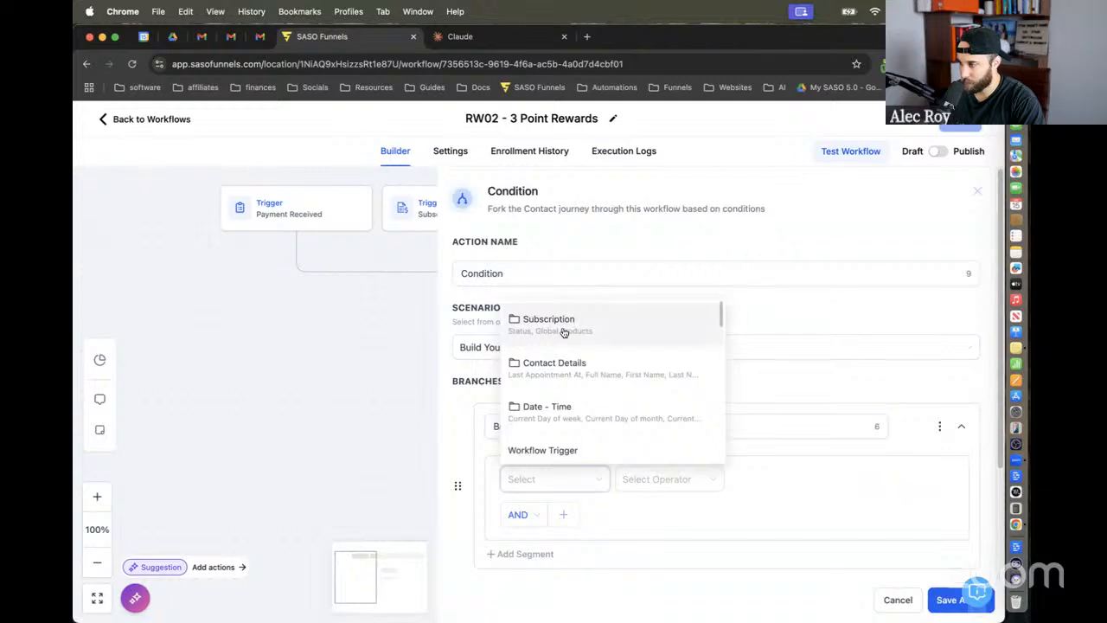
left_click(564, 332)
left_click(546, 535)
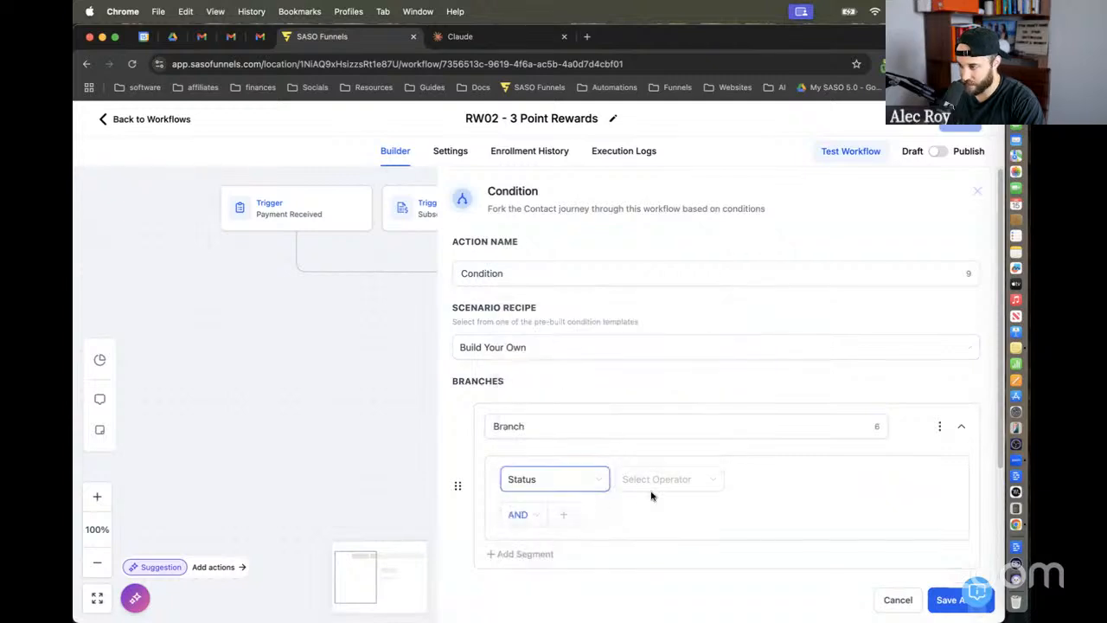
left_click(656, 490)
left_click(659, 505)
left_click(737, 481)
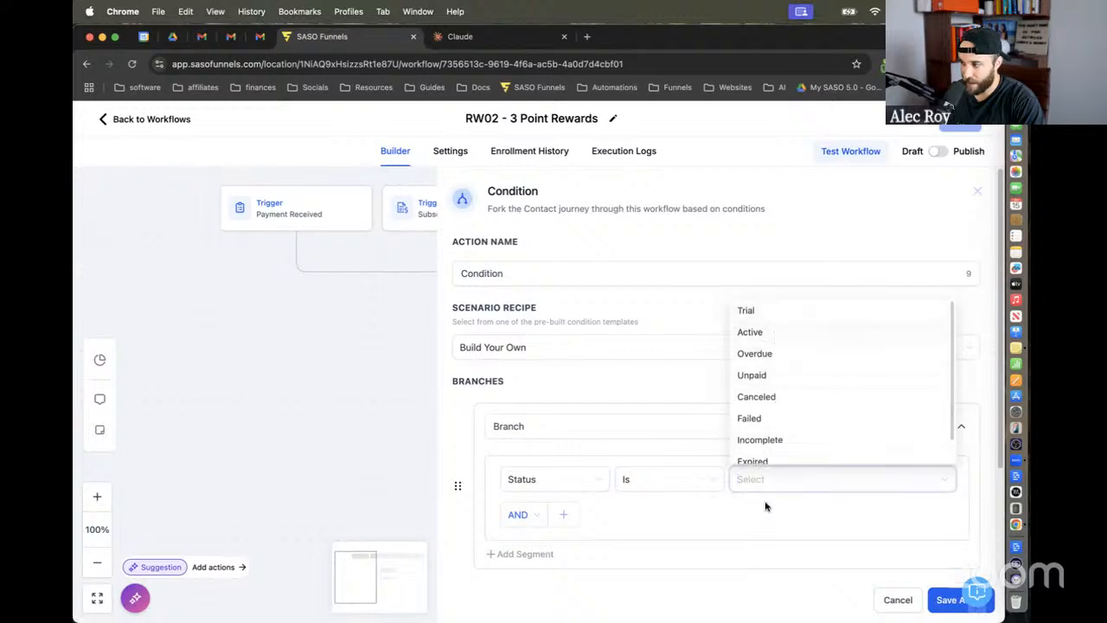
left_click(735, 514)
scroll(658, 493, "down", 3)
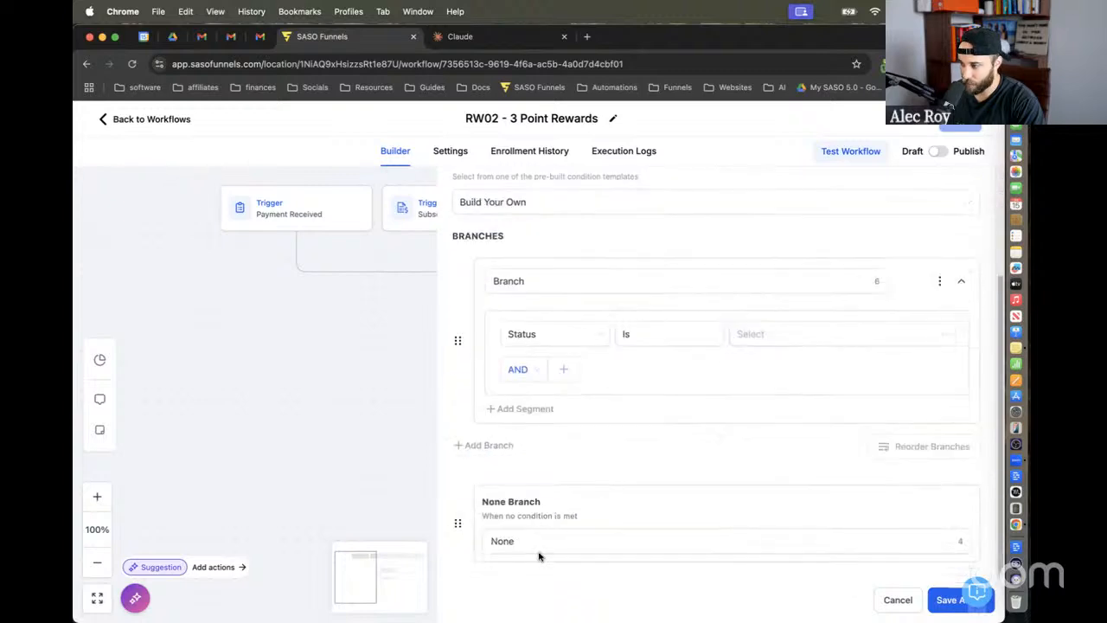
left_click(551, 412)
scroll(761, 398, "up", 3)
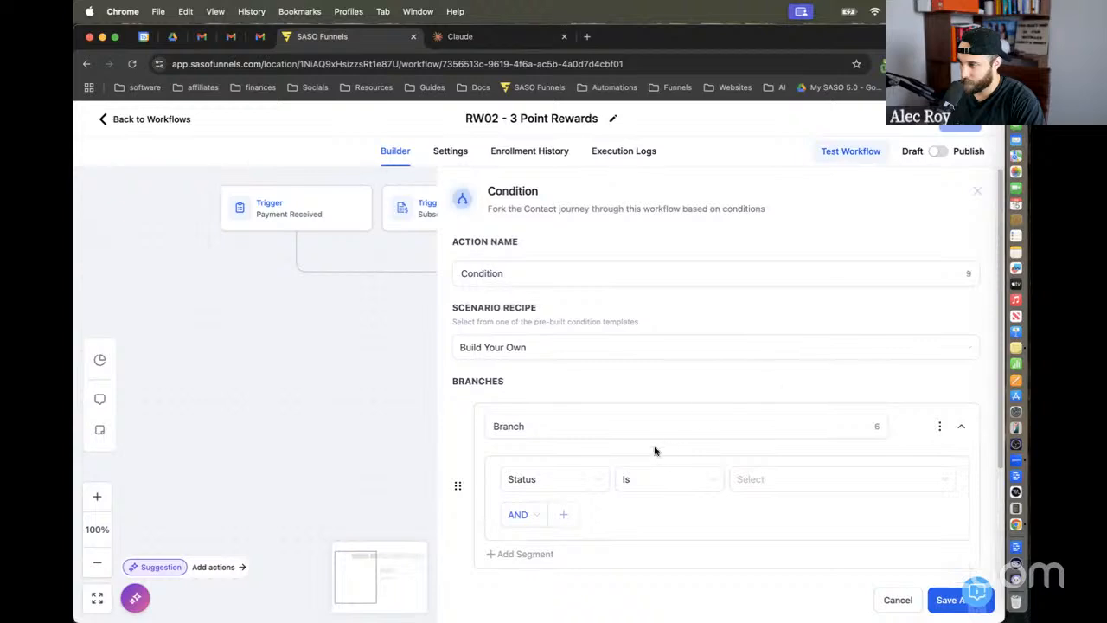
left_click(578, 480)
left_click(542, 512)
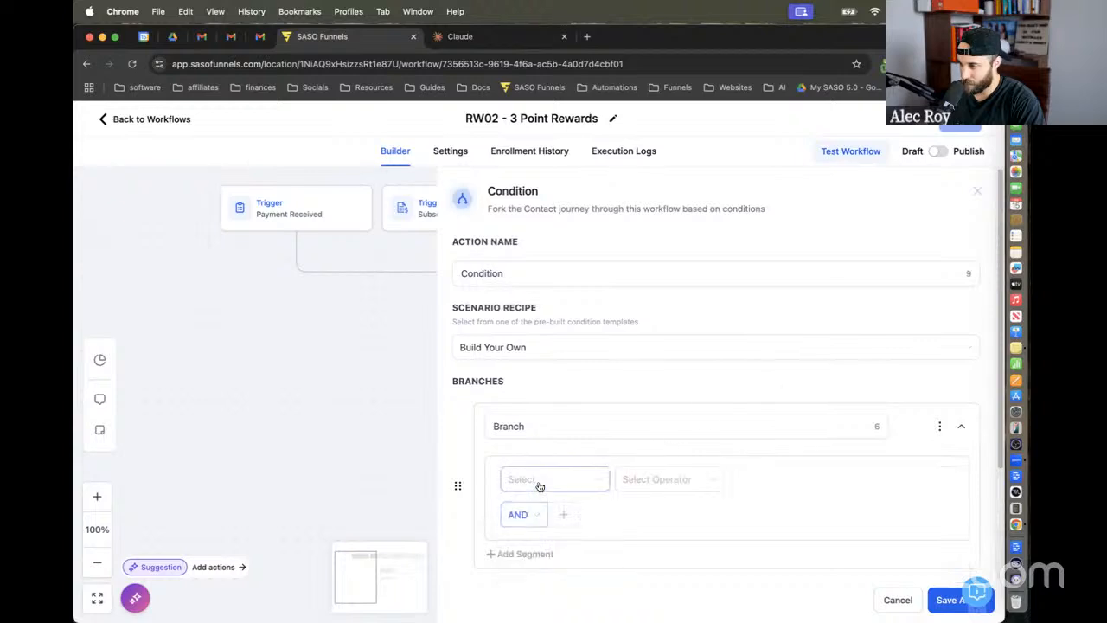
Step: Set the branch criterion to Workflow Trigger Is Payment Received, and save the Condition action
left_click(539, 487)
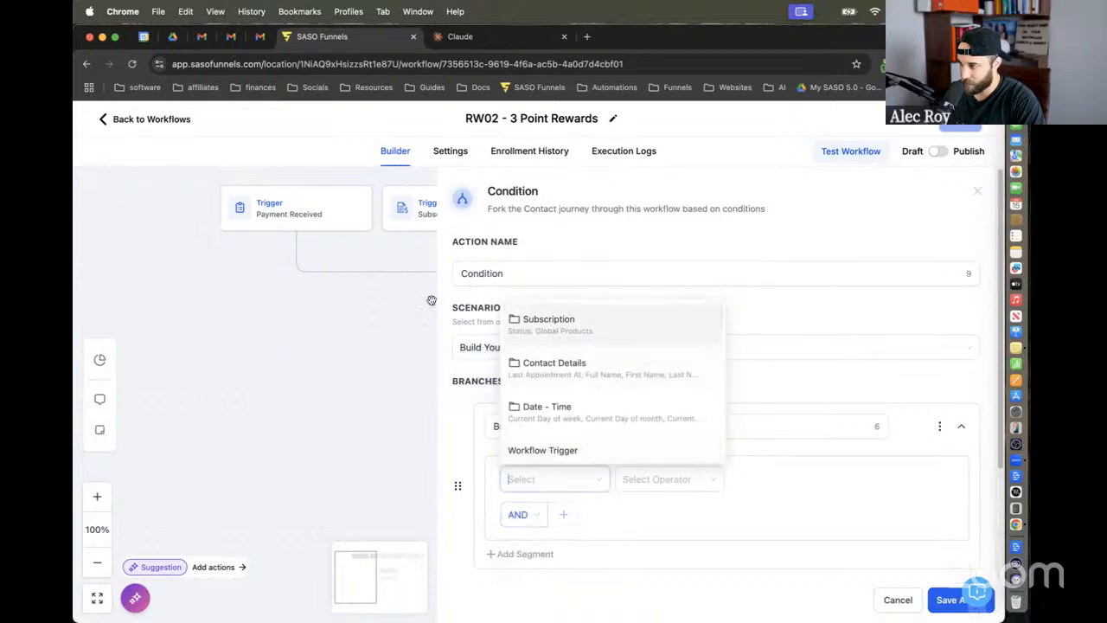
left_click_drag(366, 329, 136, 328)
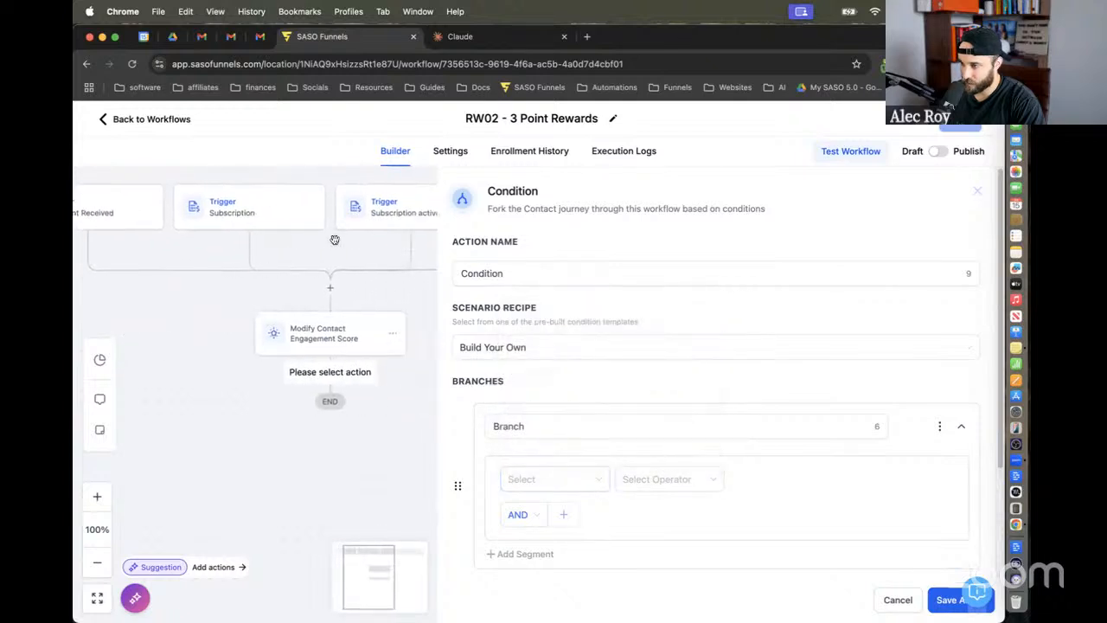
left_click_drag(367, 280, 432, 288)
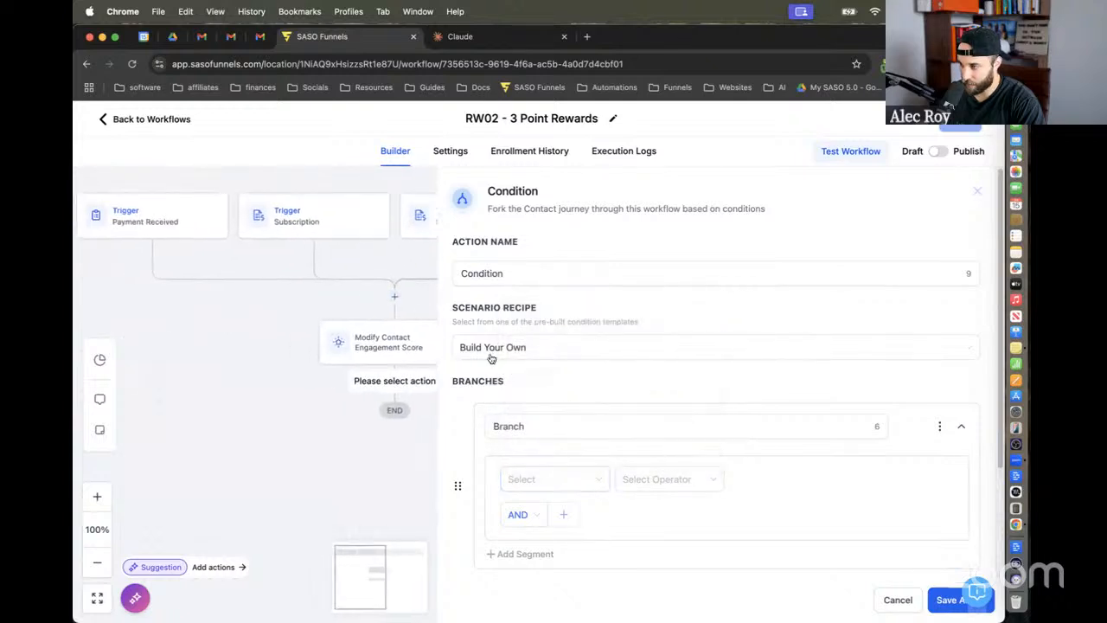
left_click(539, 481)
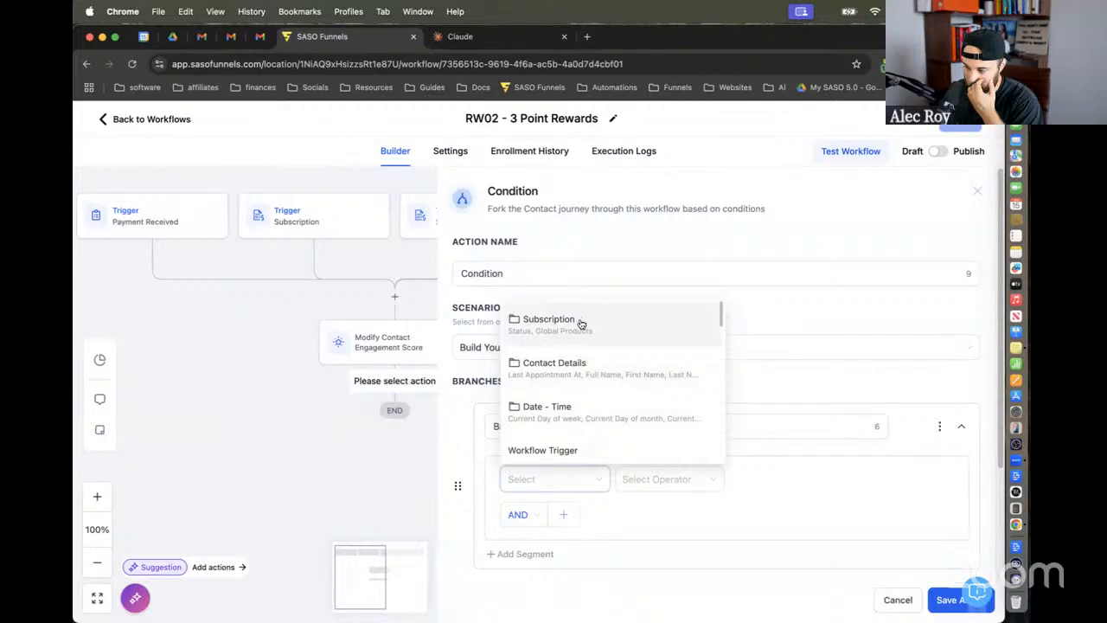
scroll(588, 381, "down", 3)
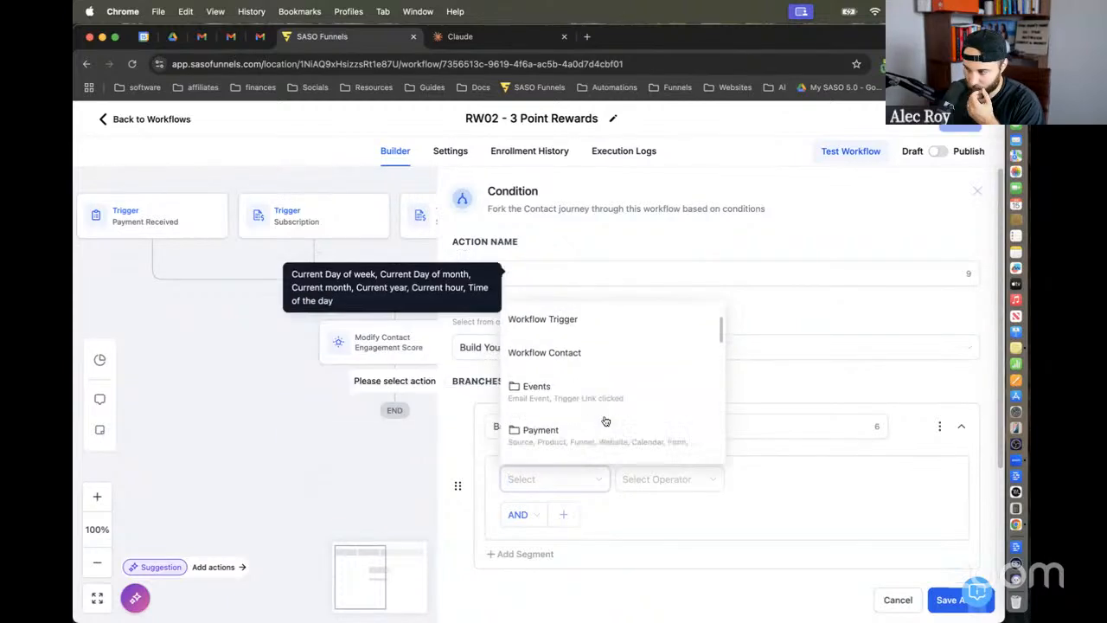
left_click(588, 325)
left_click(677, 486)
left_click(673, 506)
left_click(782, 481)
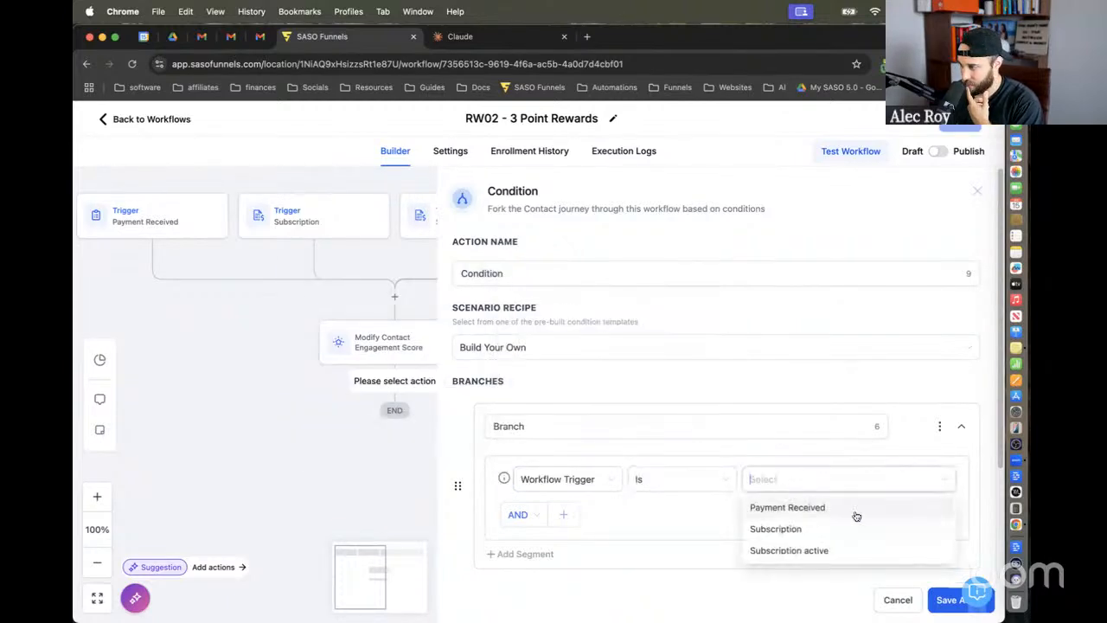
left_click(848, 511)
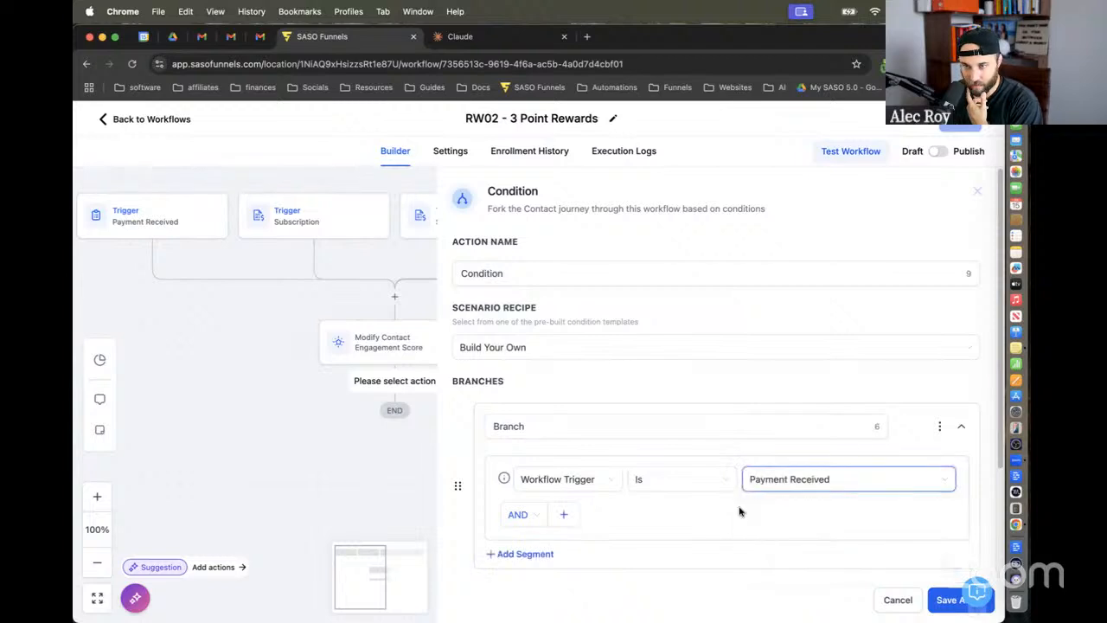
left_click(931, 600)
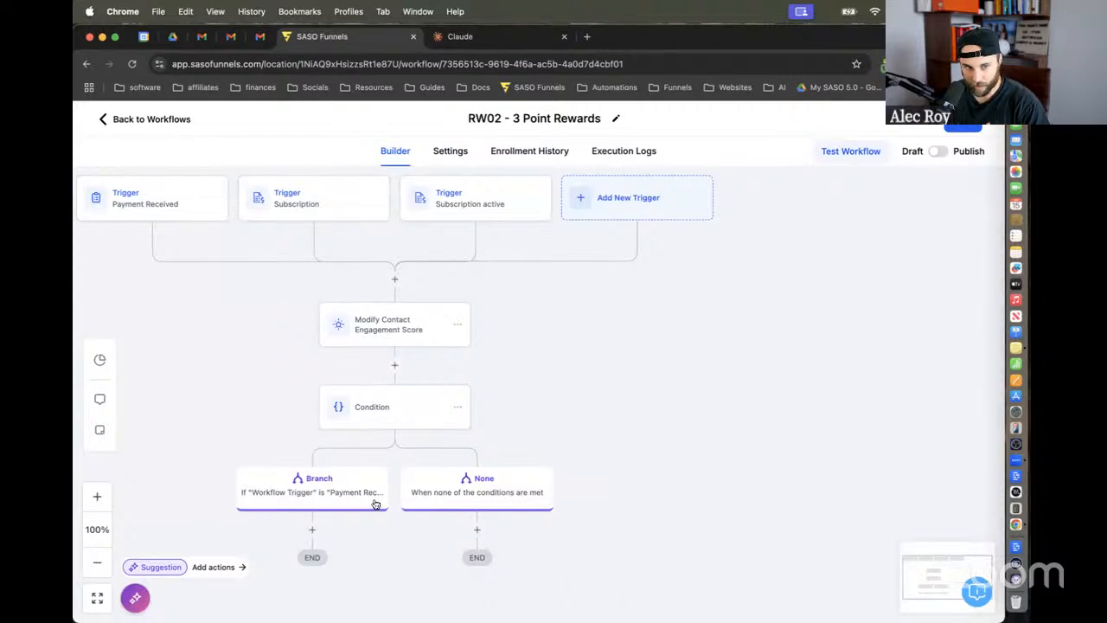
Step: Add a note action under the Payment Received branch with the text "{{contact.name}} purchased", inserting the contact's Full Name custom value
left_click(314, 530)
type("note")
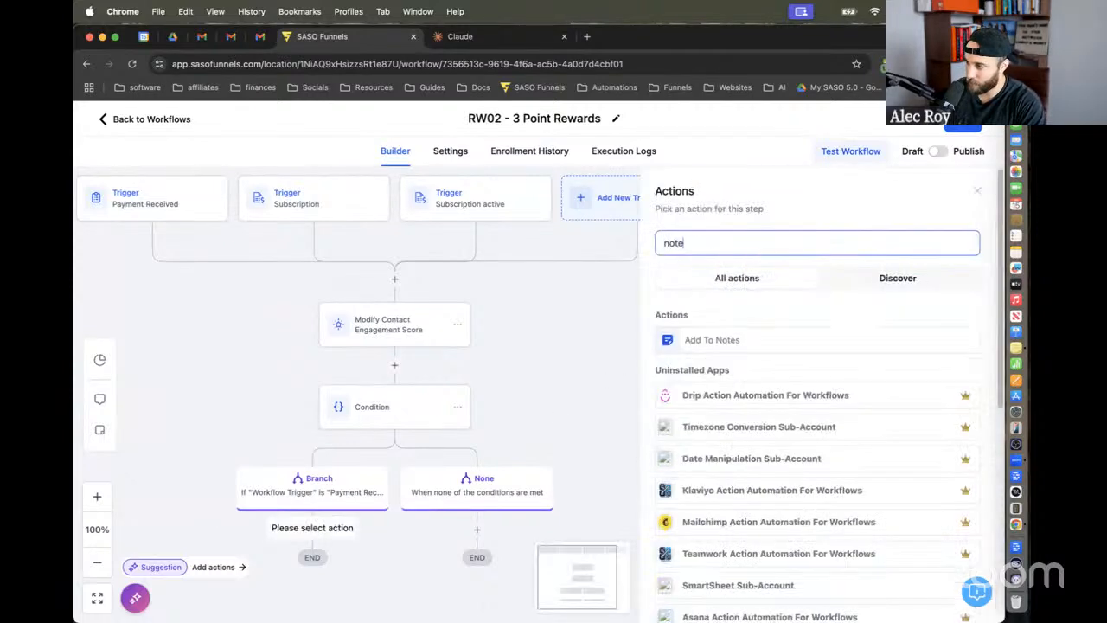
left_click(719, 342)
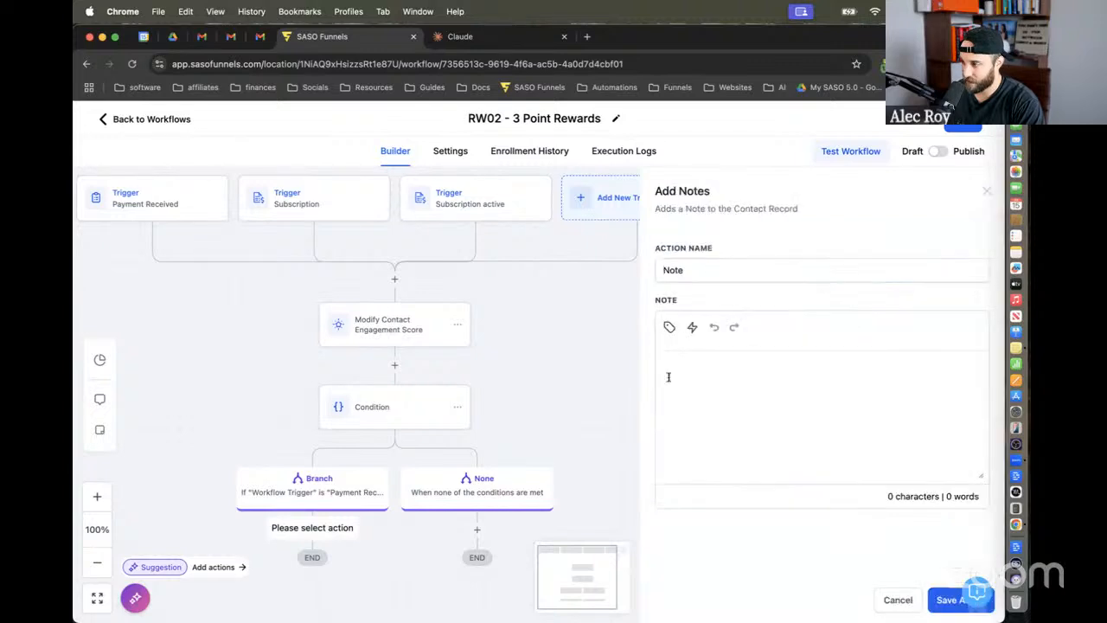
scroll(279, 471, "down", 2)
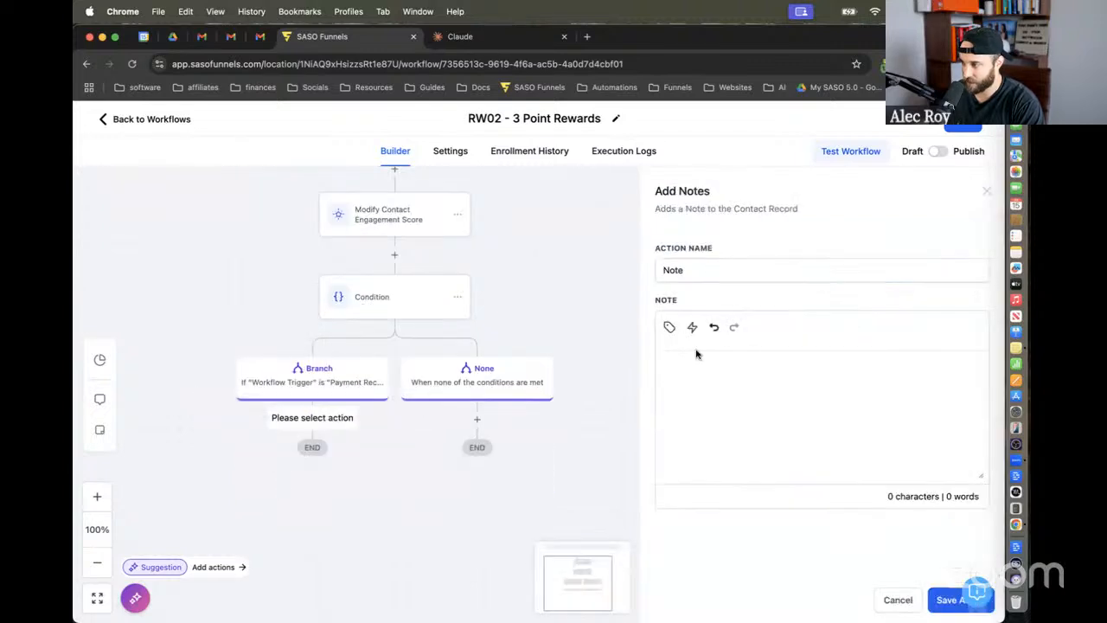
left_click(668, 330)
left_click(629, 391)
left_click(623, 413)
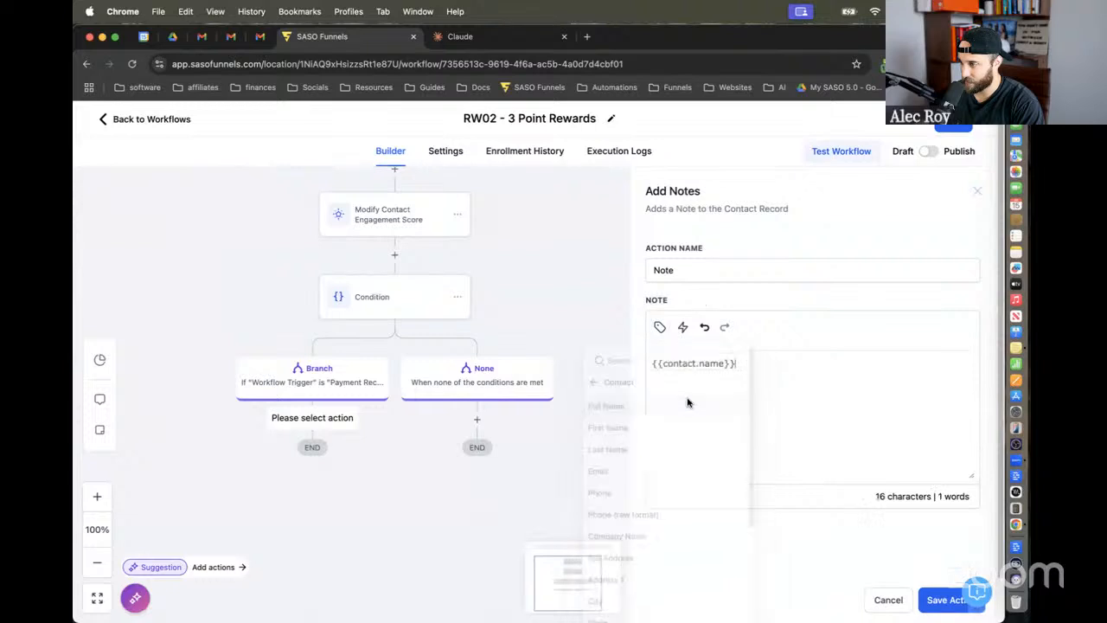
type("purchased")
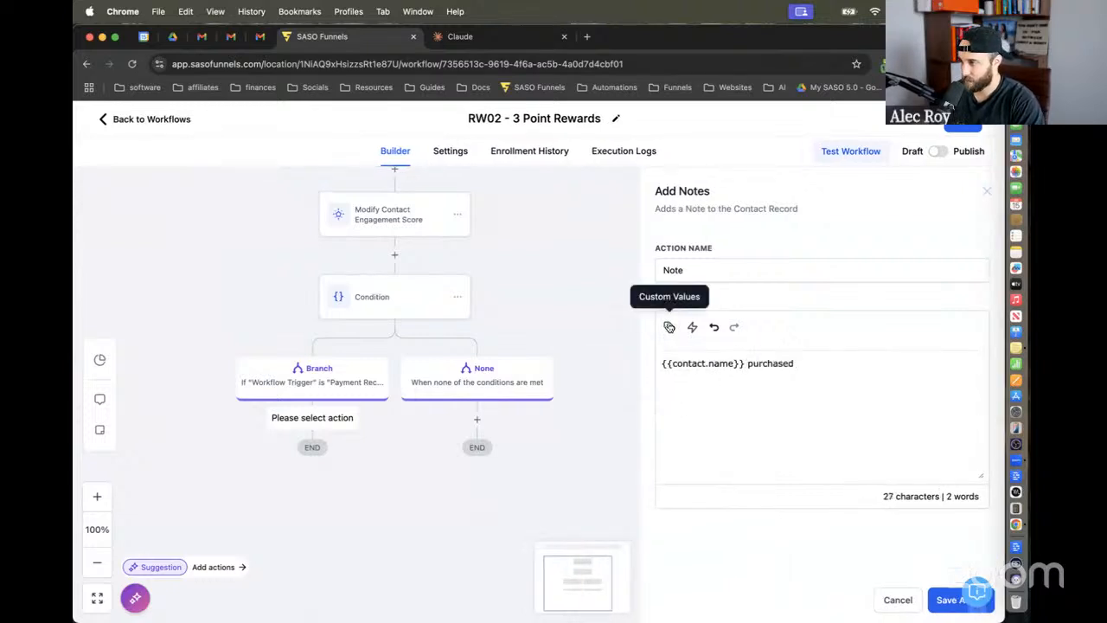
Step: Look through the Payment Received custom values for a purchase detail, and discard the note action
left_click(670, 327)
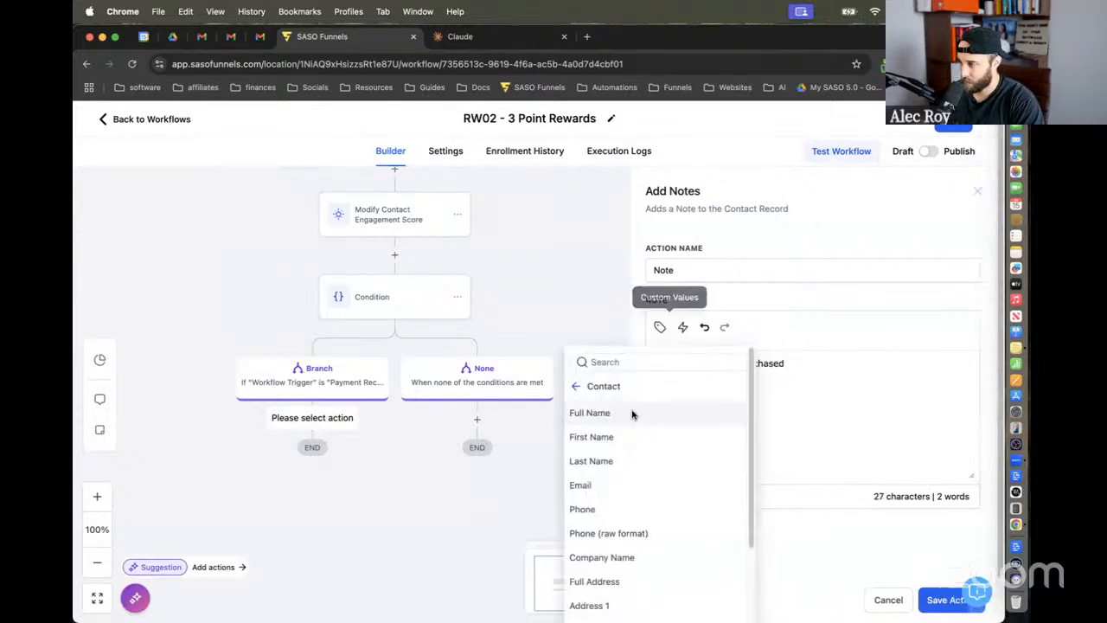
left_click(592, 389)
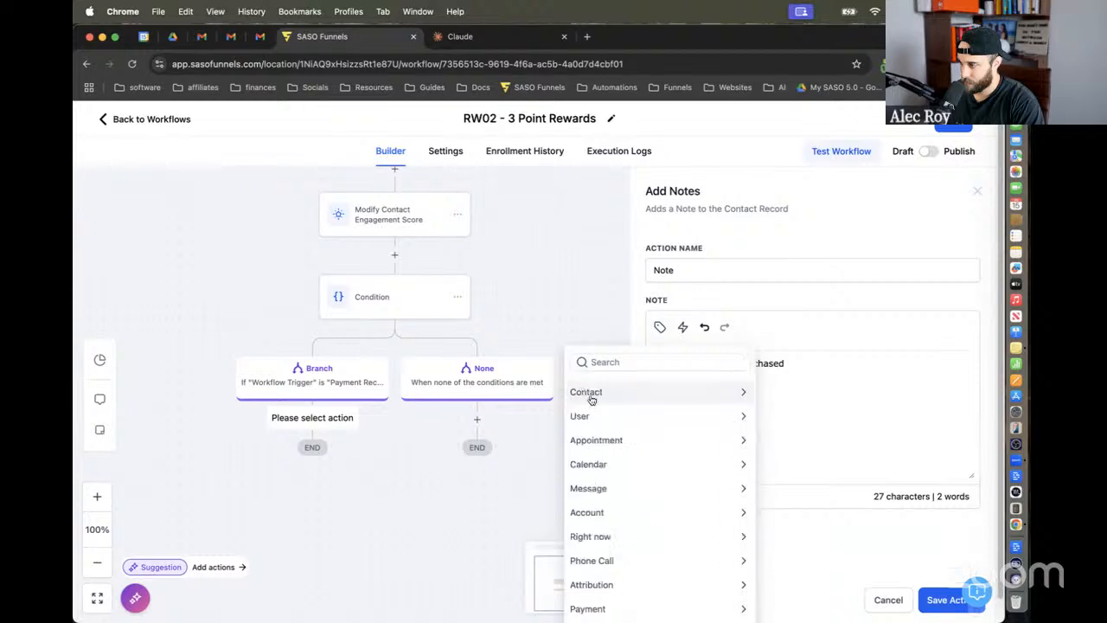
left_click(638, 605)
left_click(643, 275)
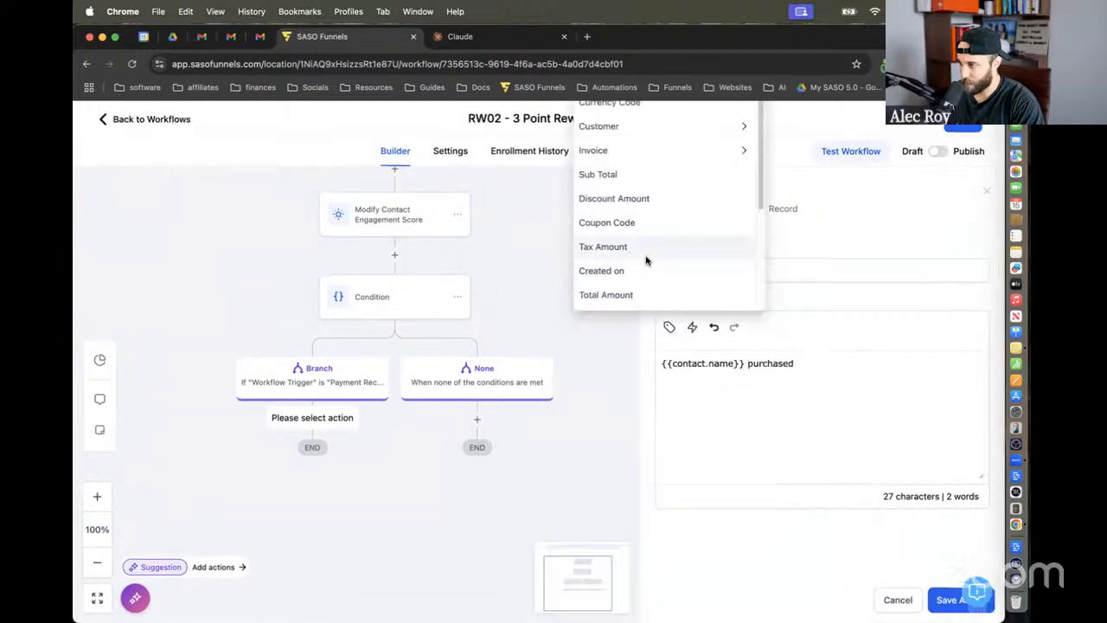
scroll(673, 257, "down", 1)
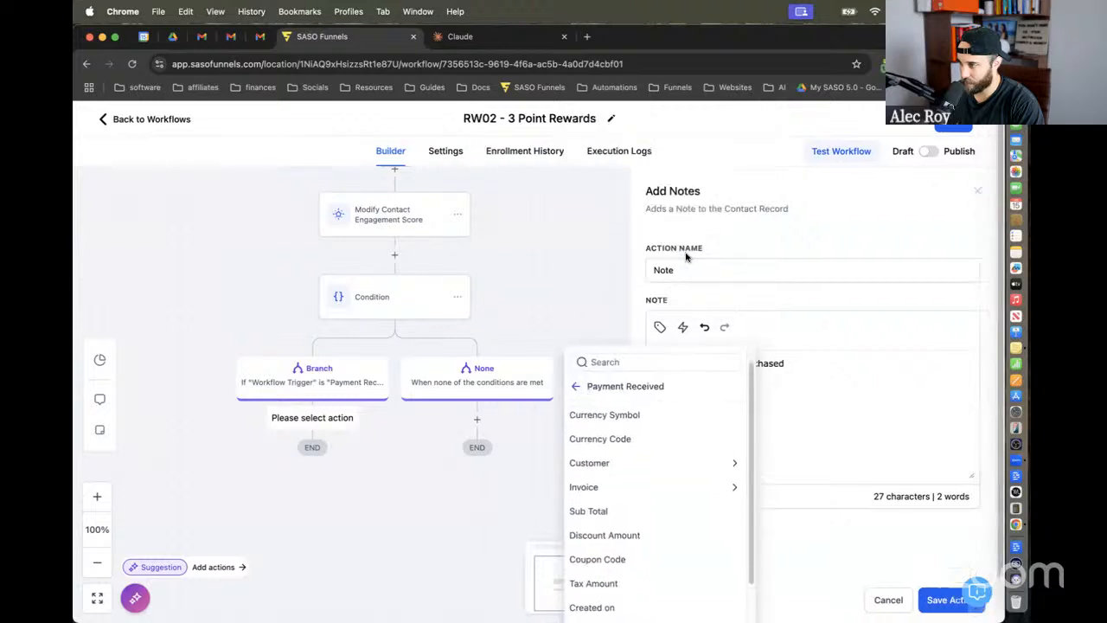
left_click(813, 415)
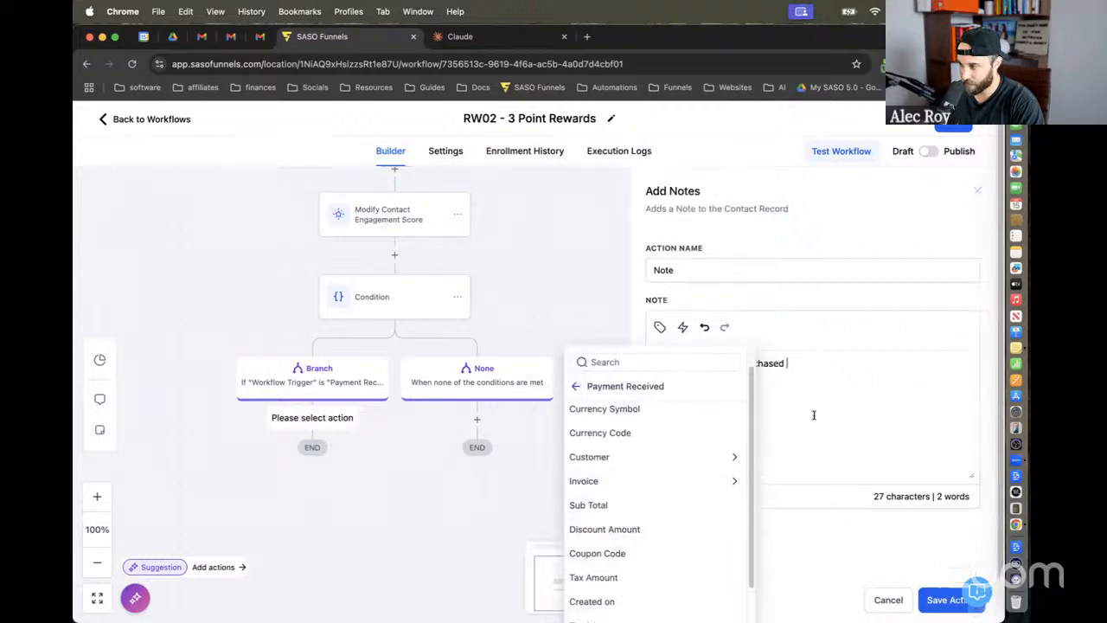
left_click(896, 600)
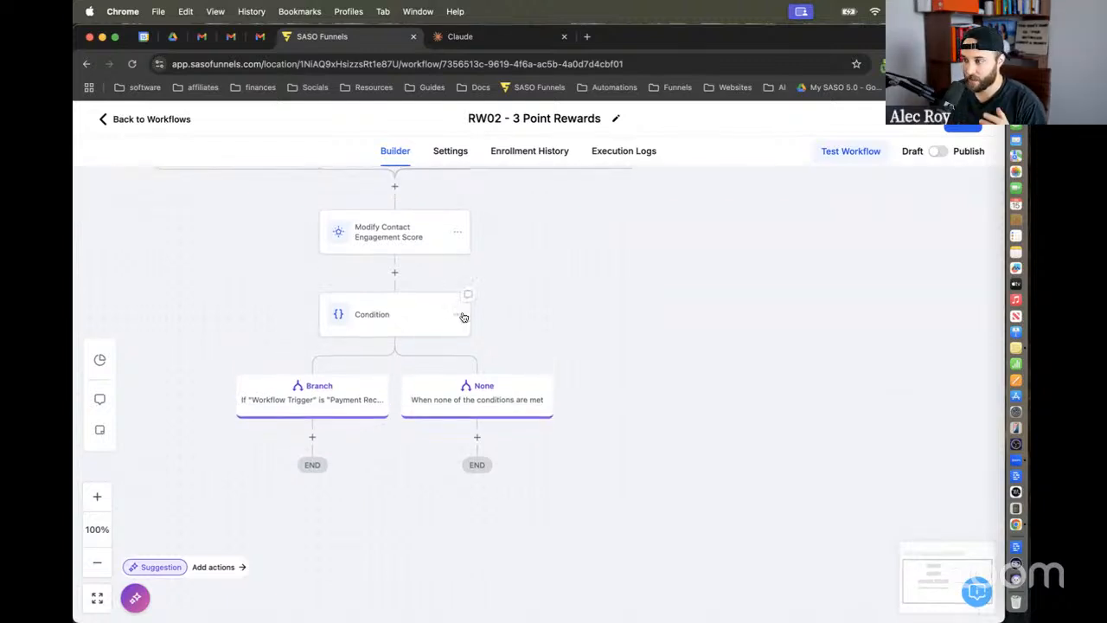
Step: Delete the Condition action and its branches from the workflow
left_click(457, 315)
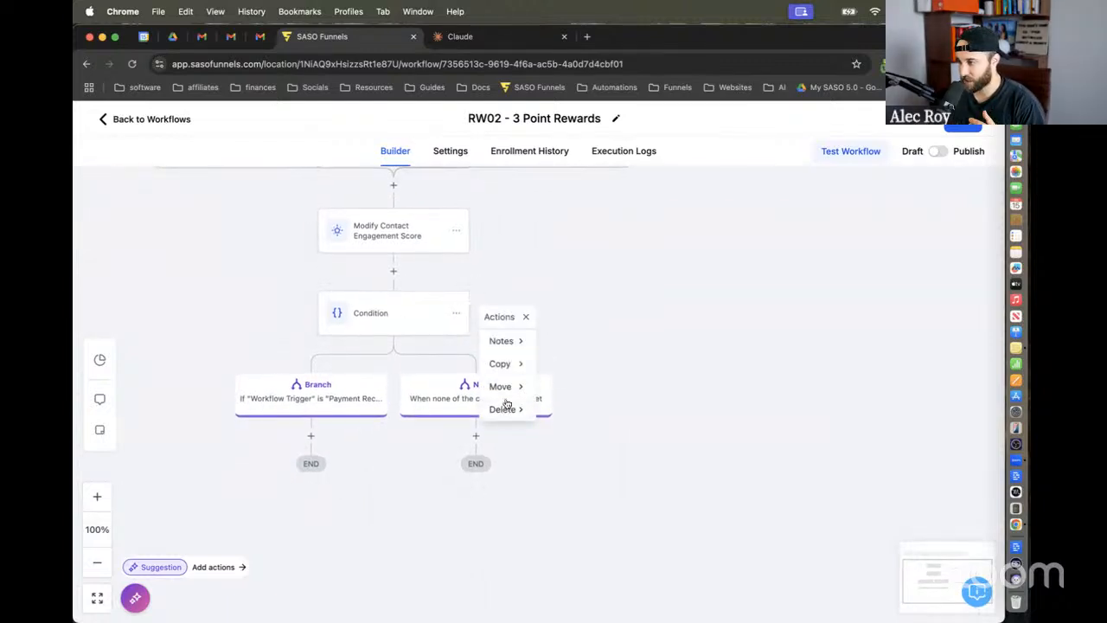
mouse_move(507, 406)
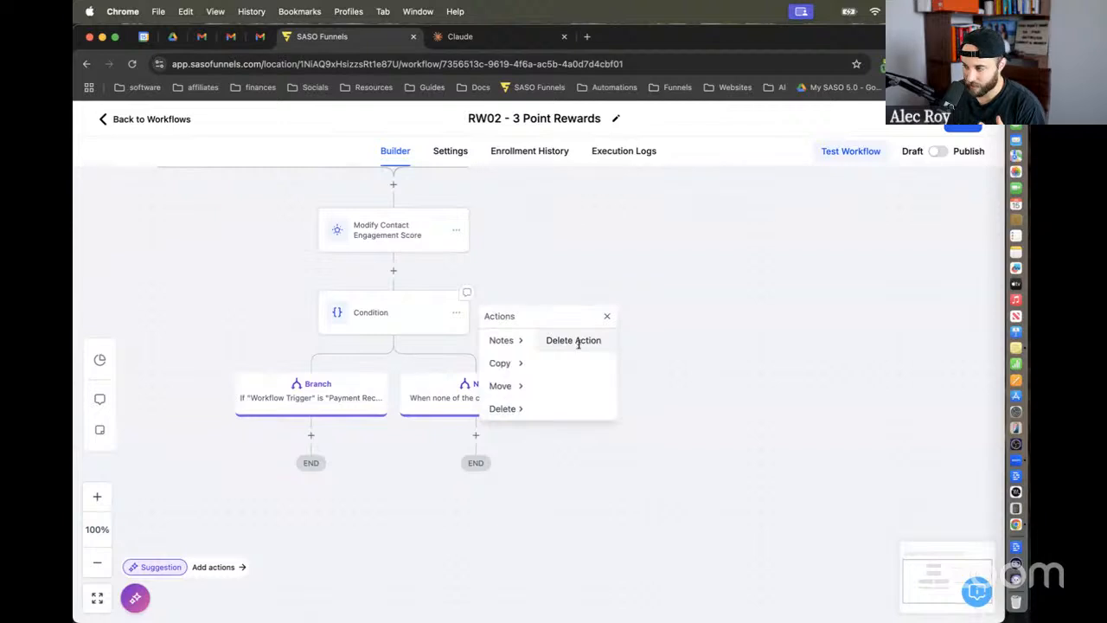
left_click(575, 340)
left_click(672, 406)
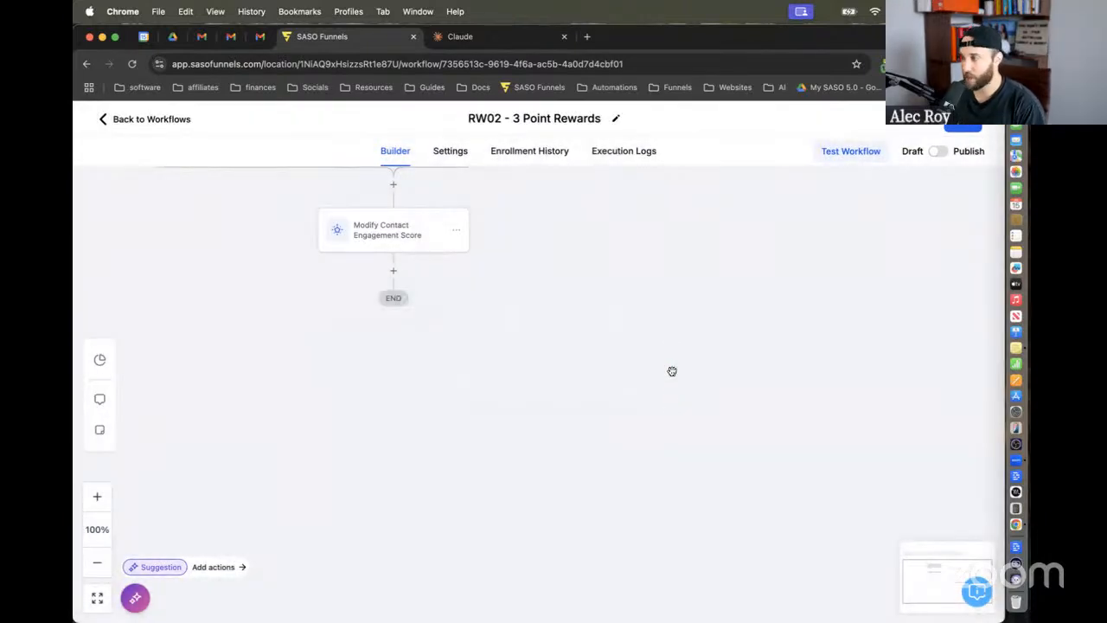
Step: Save the RW02 - 3 Point Rewards workflow and return to the Reward Workflows list
left_click_drag(671, 260, 857, 401)
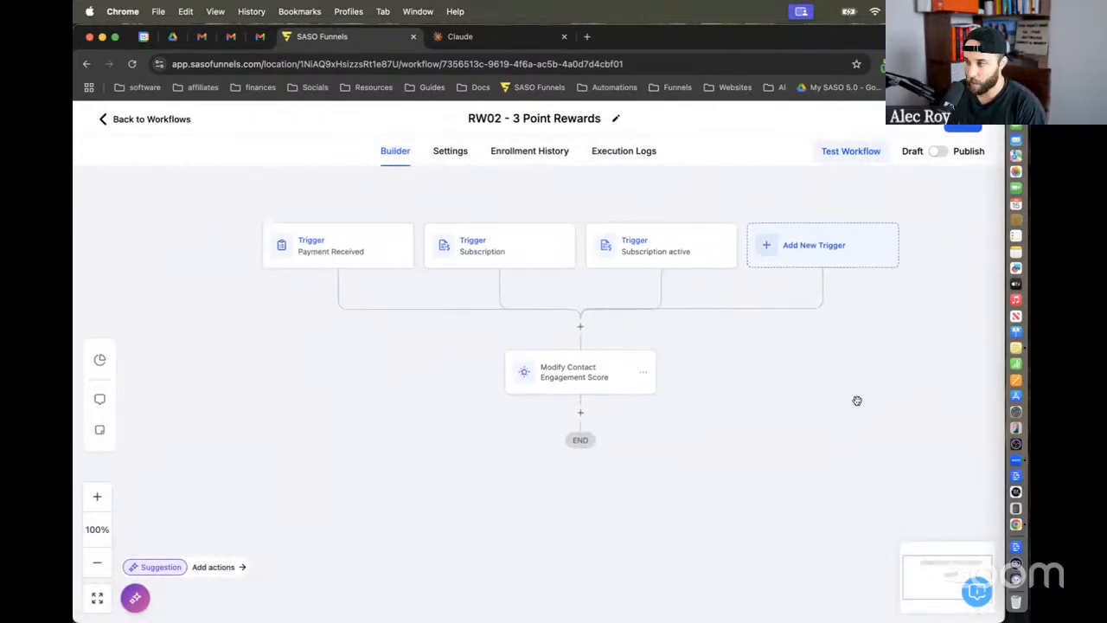
left_click(957, 129)
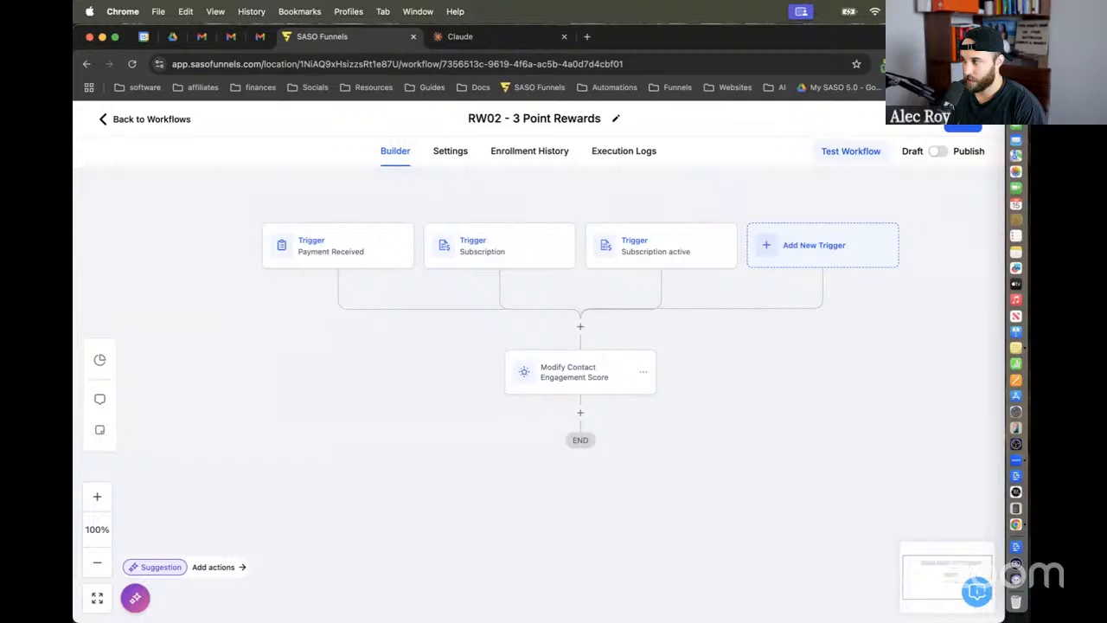
left_click(154, 119)
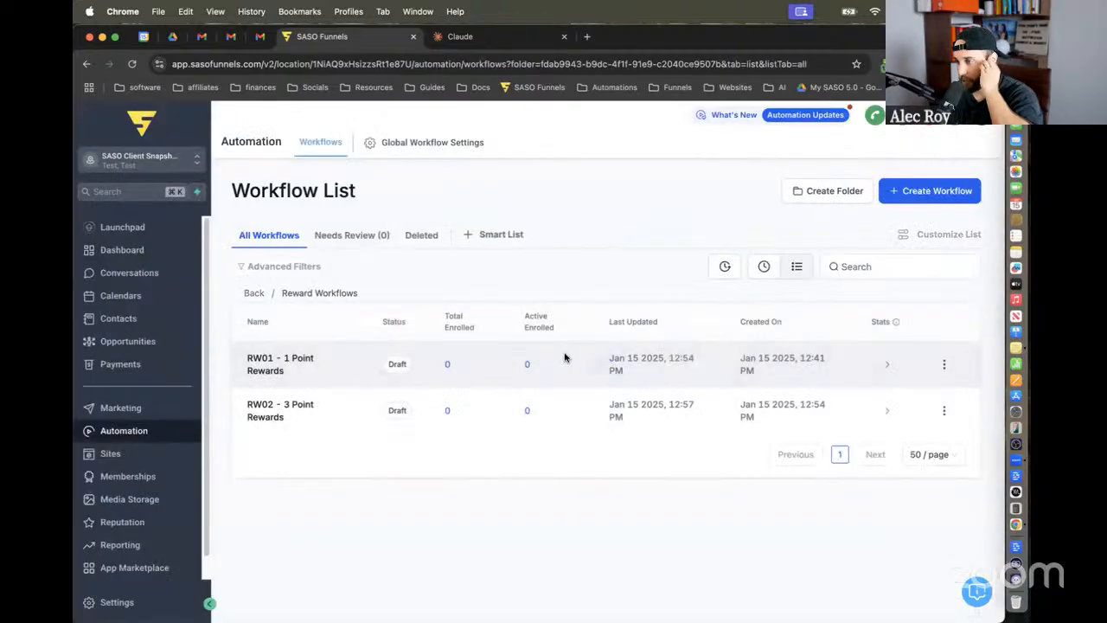
Step: Duplicate the RW01 - 1 Point Rewards workflow as "RW03 - Lose 1 point" and open the copy
left_click(944, 364)
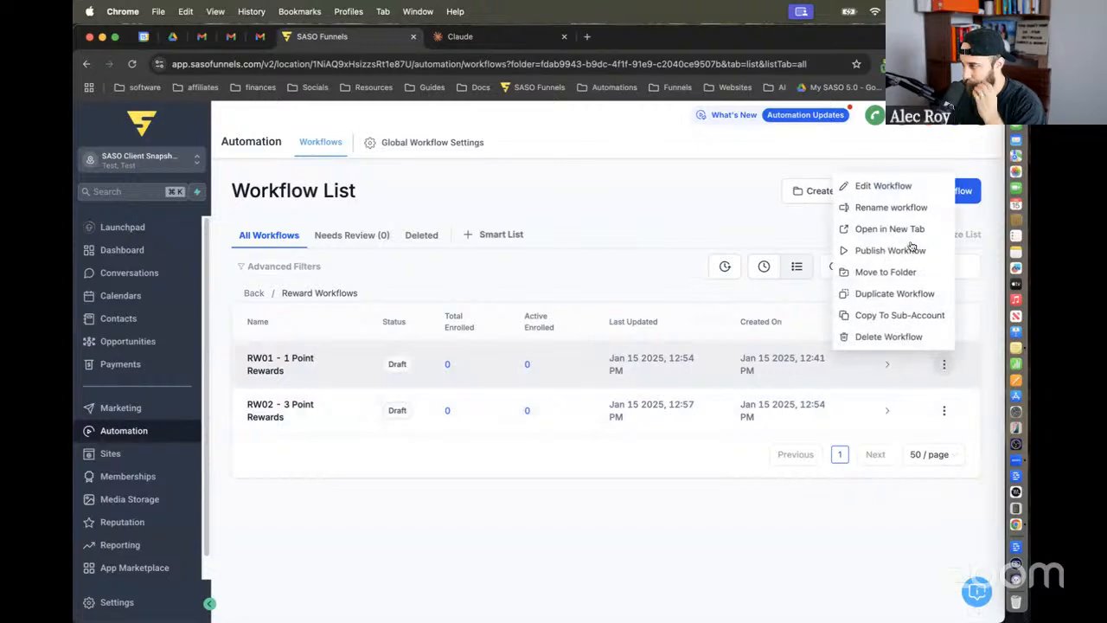
left_click(905, 294)
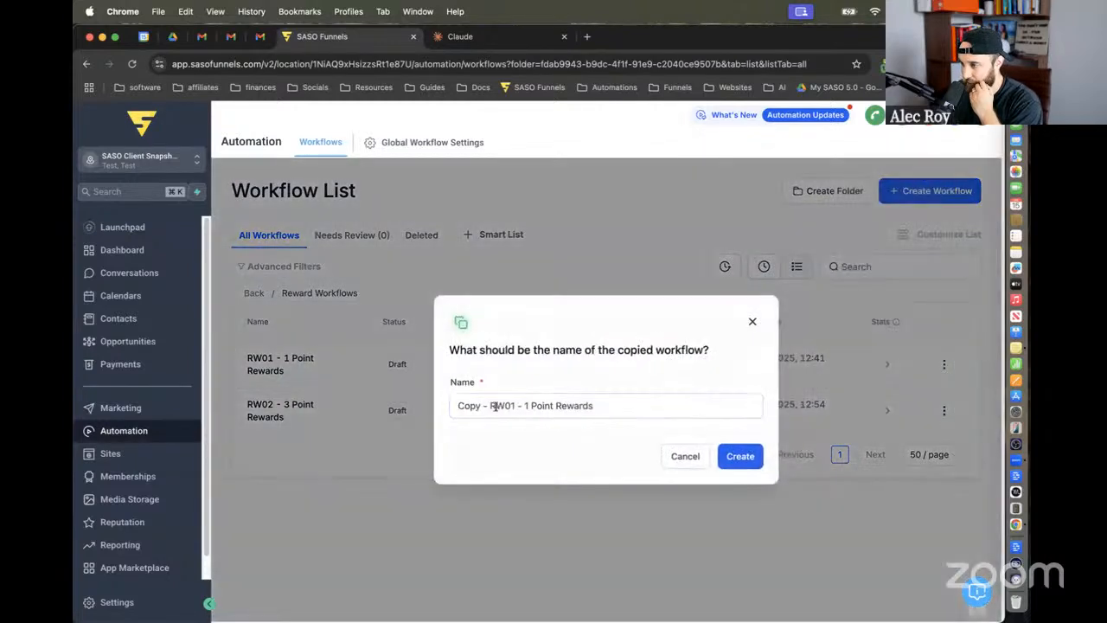
left_click_drag(495, 407, 417, 413)
key("BackSpace")
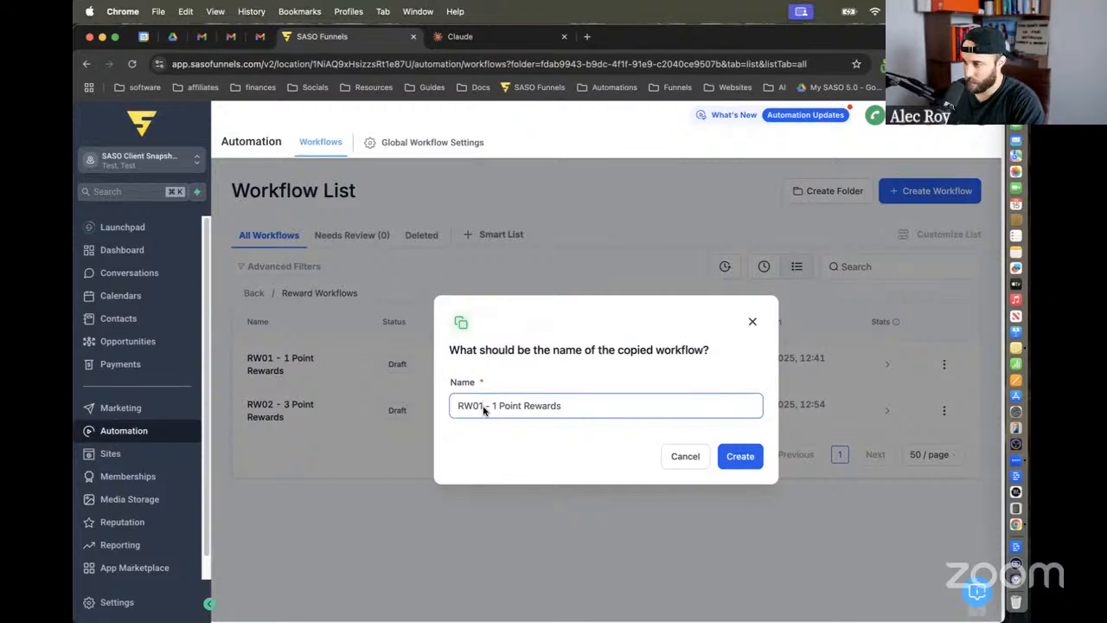
key("BackSpace")
key("BackSpace")
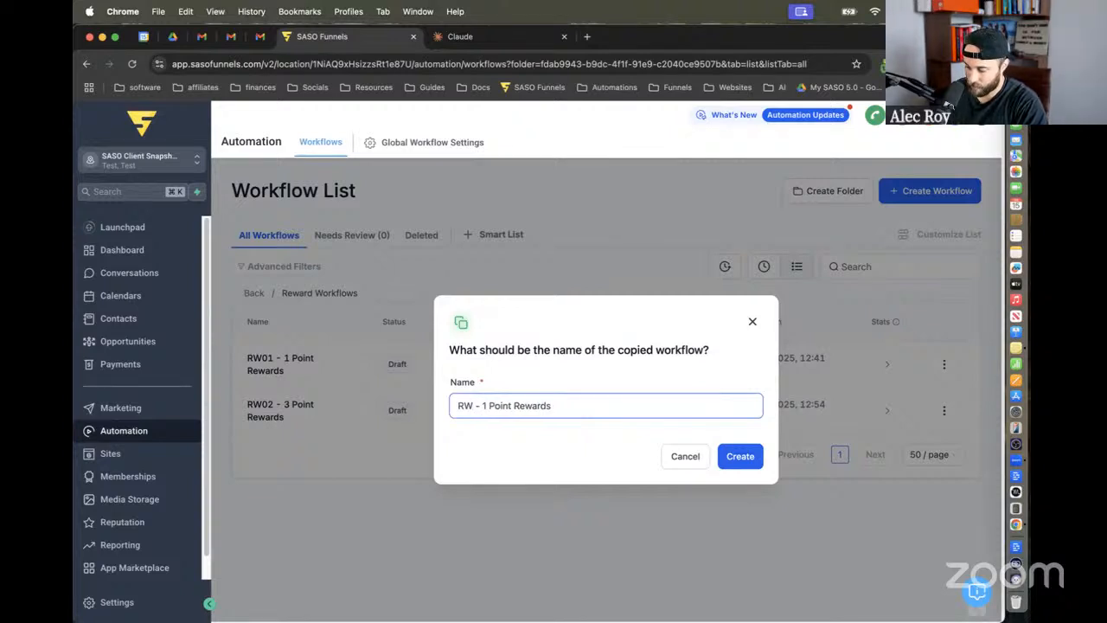
type("0")
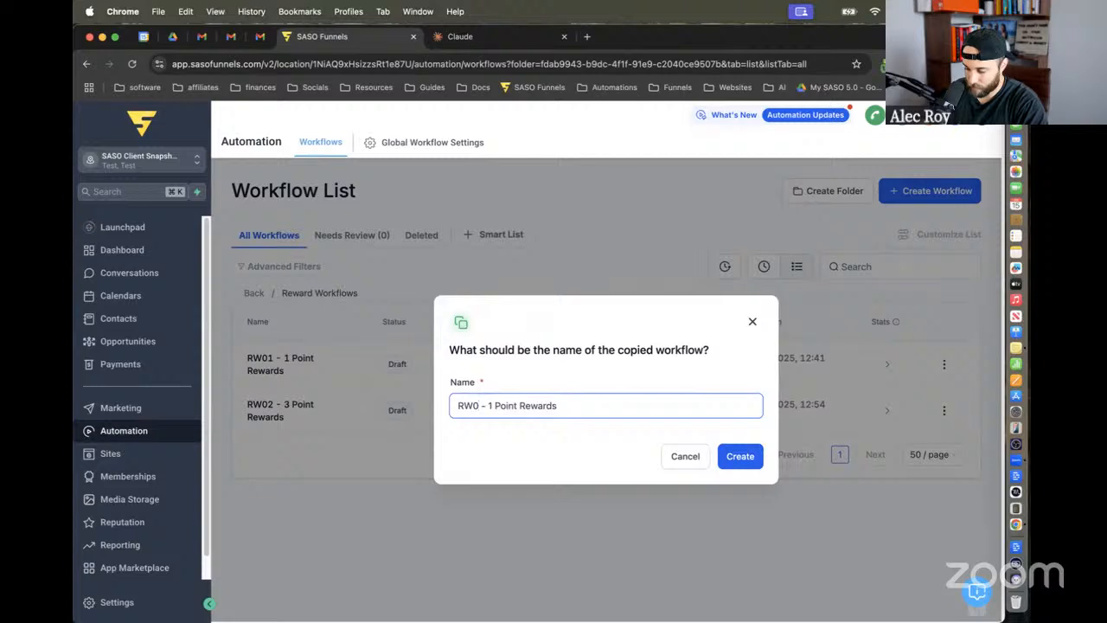
type("3")
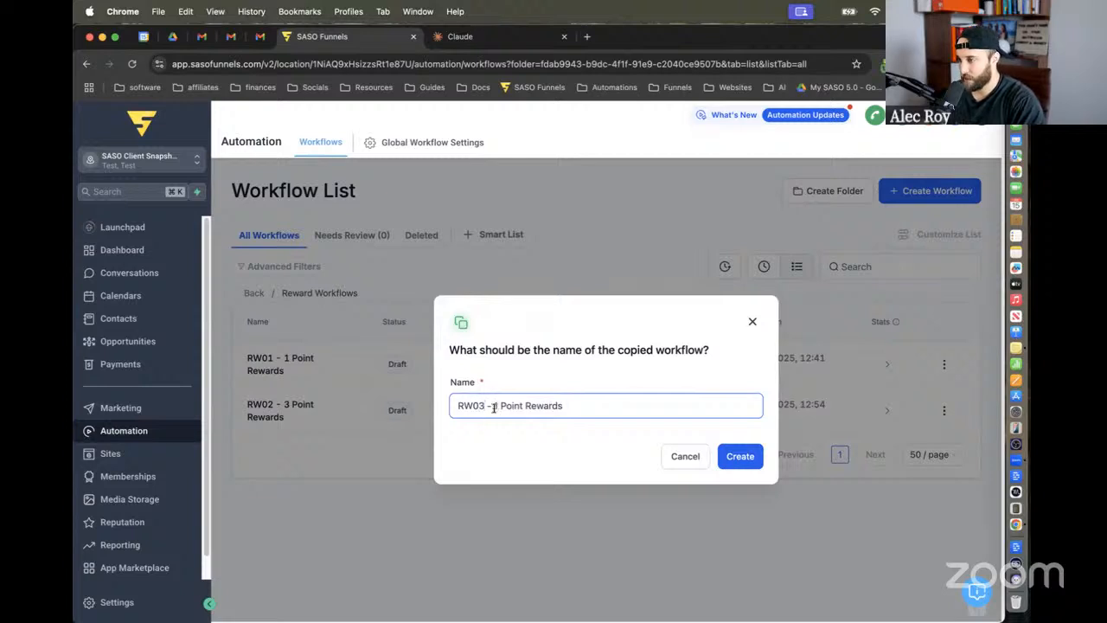
left_click_drag(495, 408, 572, 404)
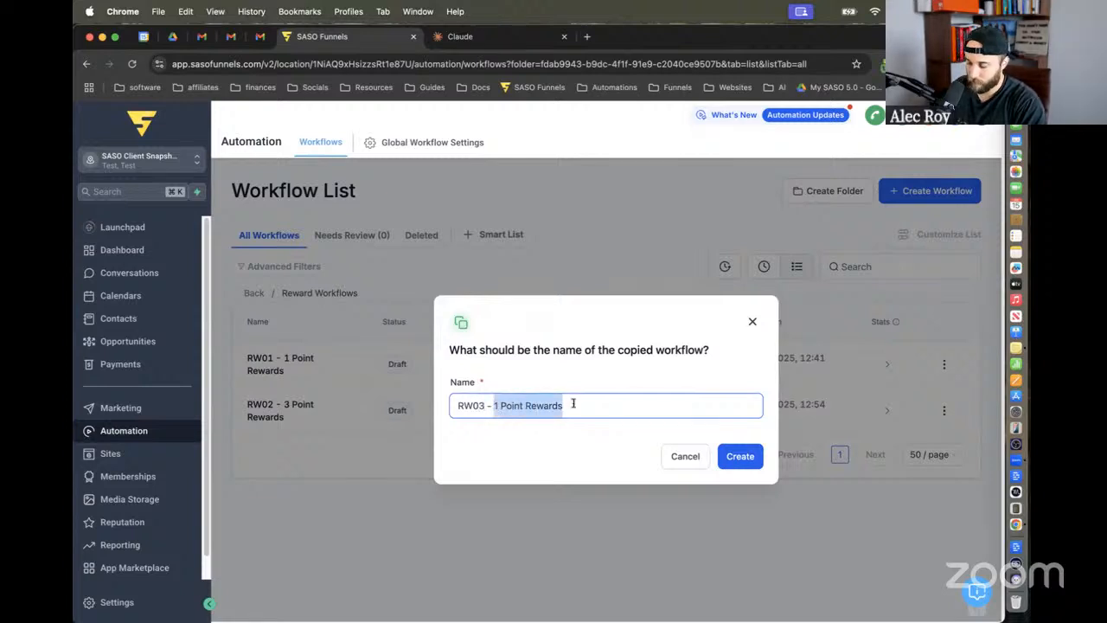
type("Lose")
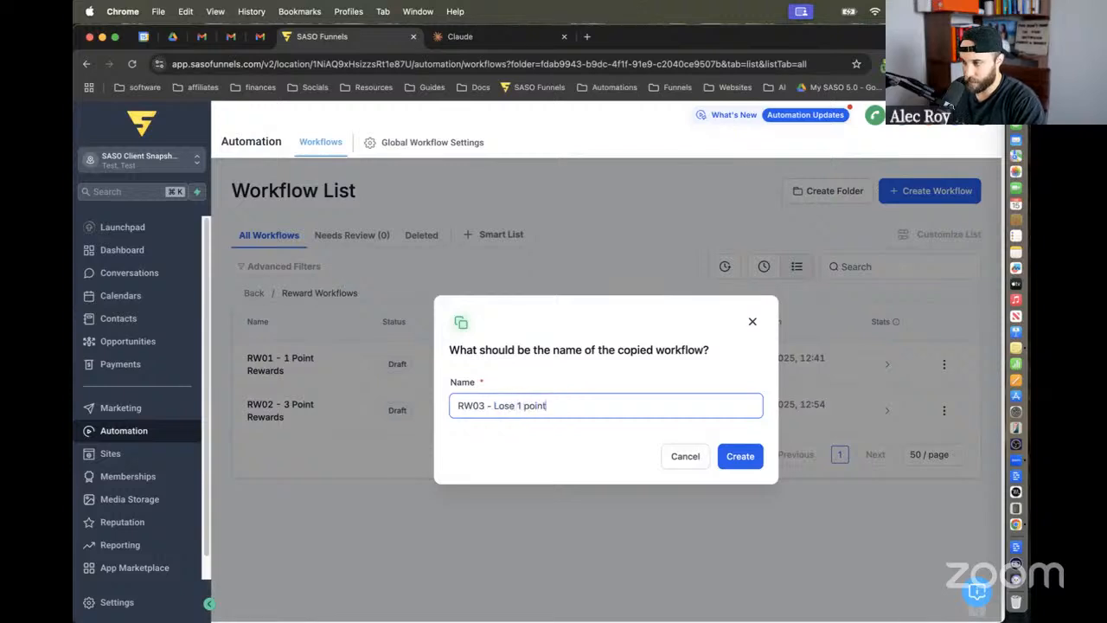
left_click(737, 458)
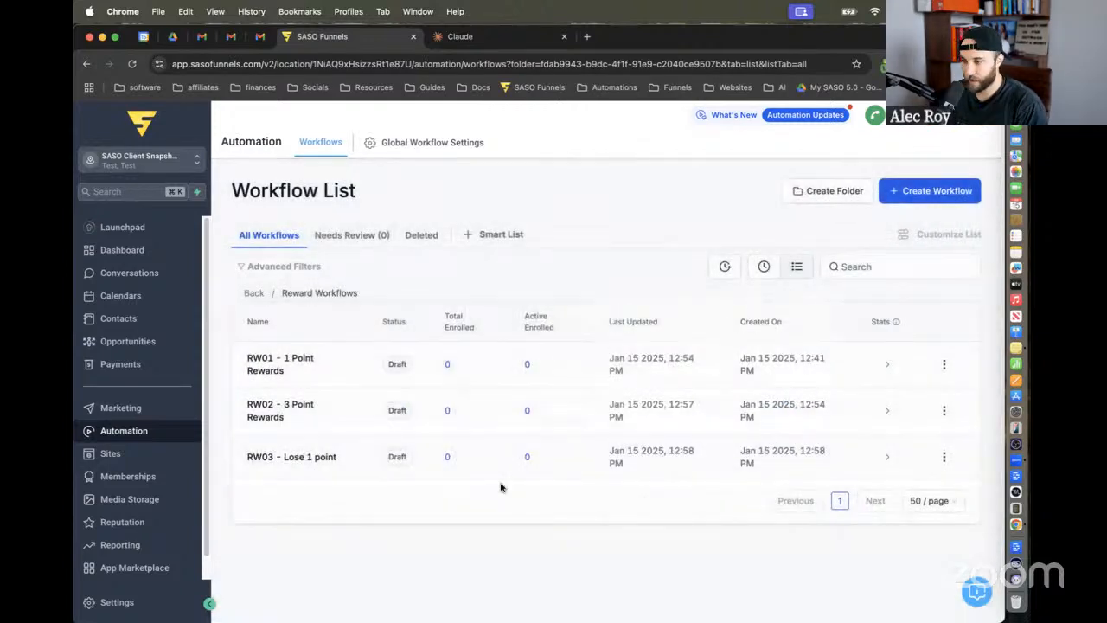
left_click(294, 459)
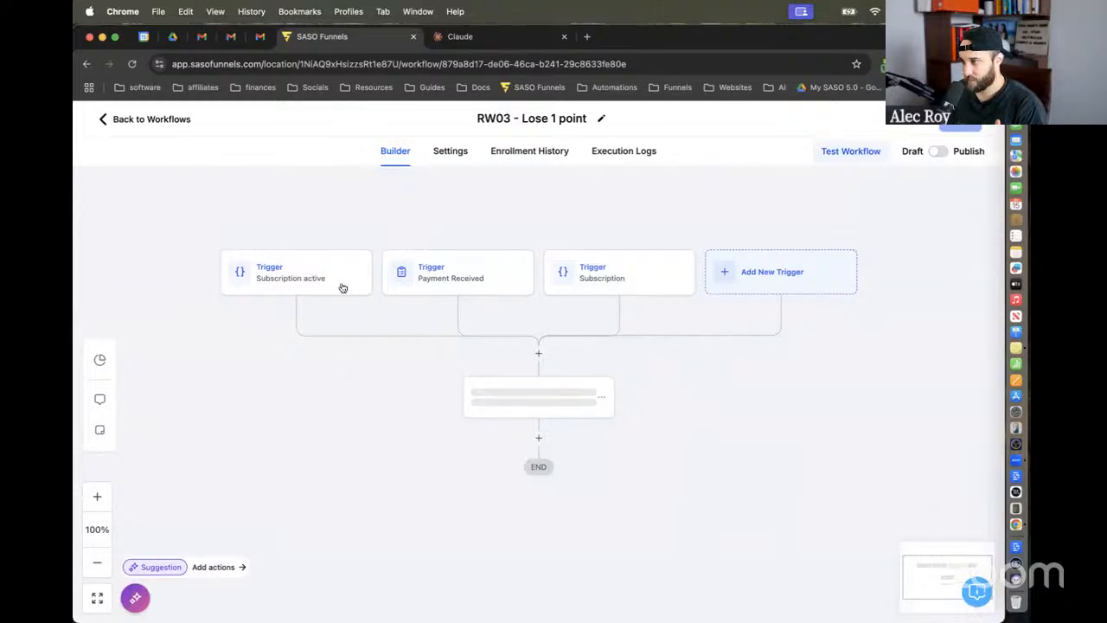
Step: Try the Canceled, Expired, Failed and Overdue statuses in the Subscription active trigger's filter
left_click(341, 287)
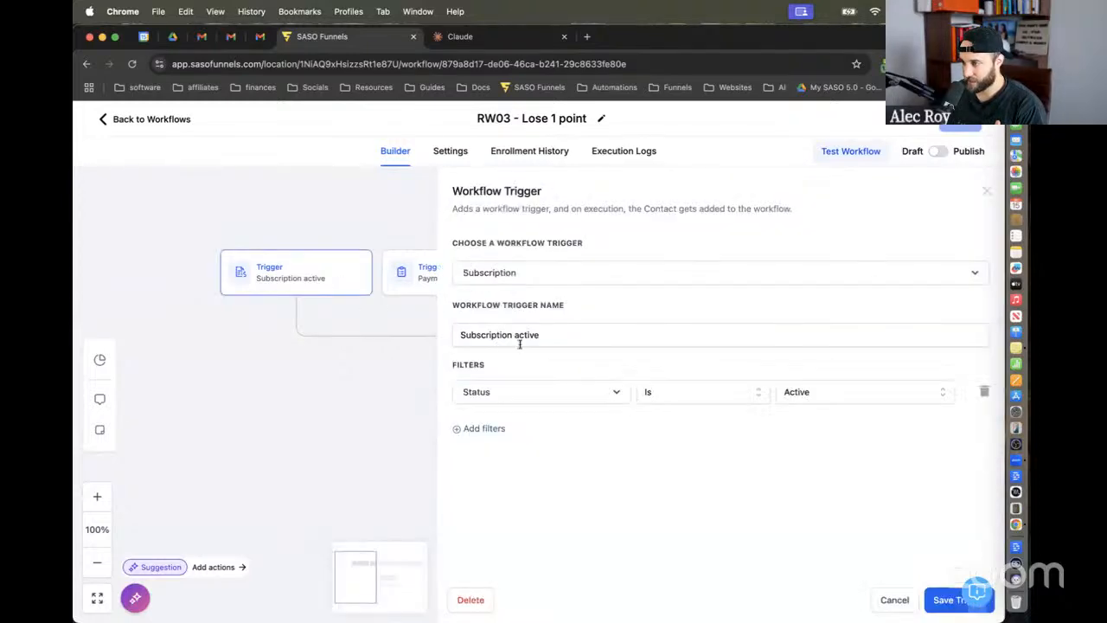
left_click(839, 399)
left_click(834, 472)
left_click(835, 395)
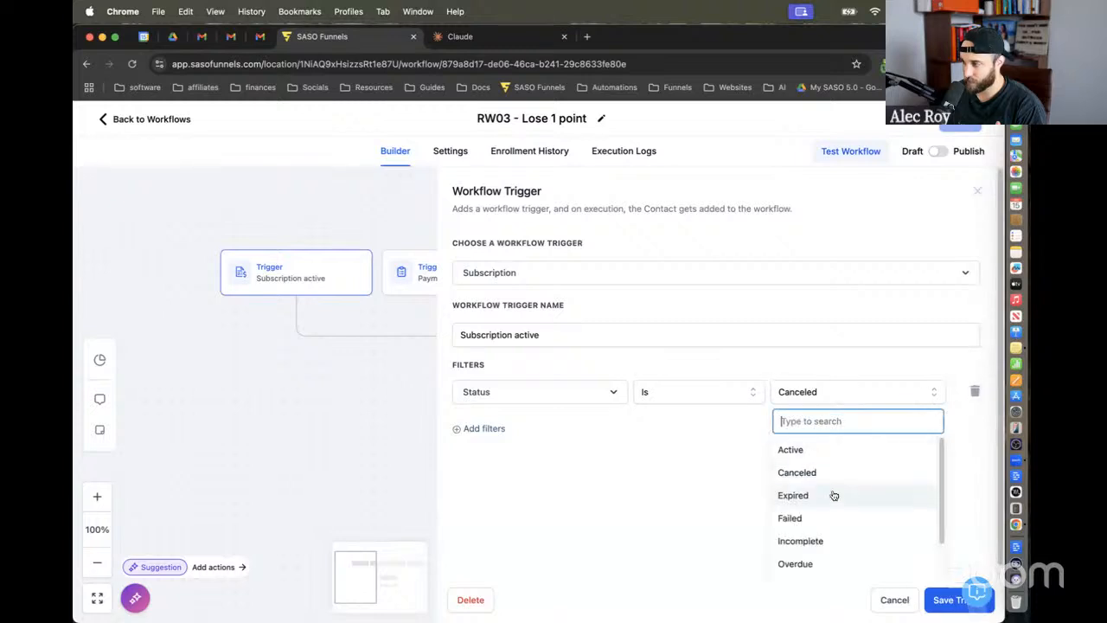
left_click(833, 494)
left_click(840, 393)
scroll(837, 471, "down", 2)
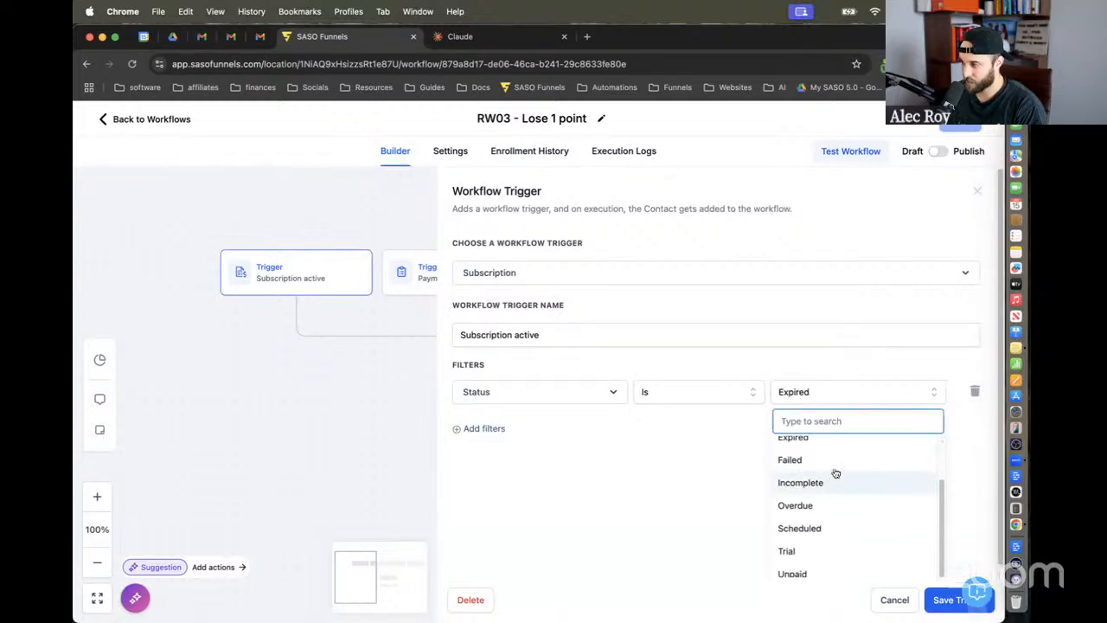
left_click(835, 465)
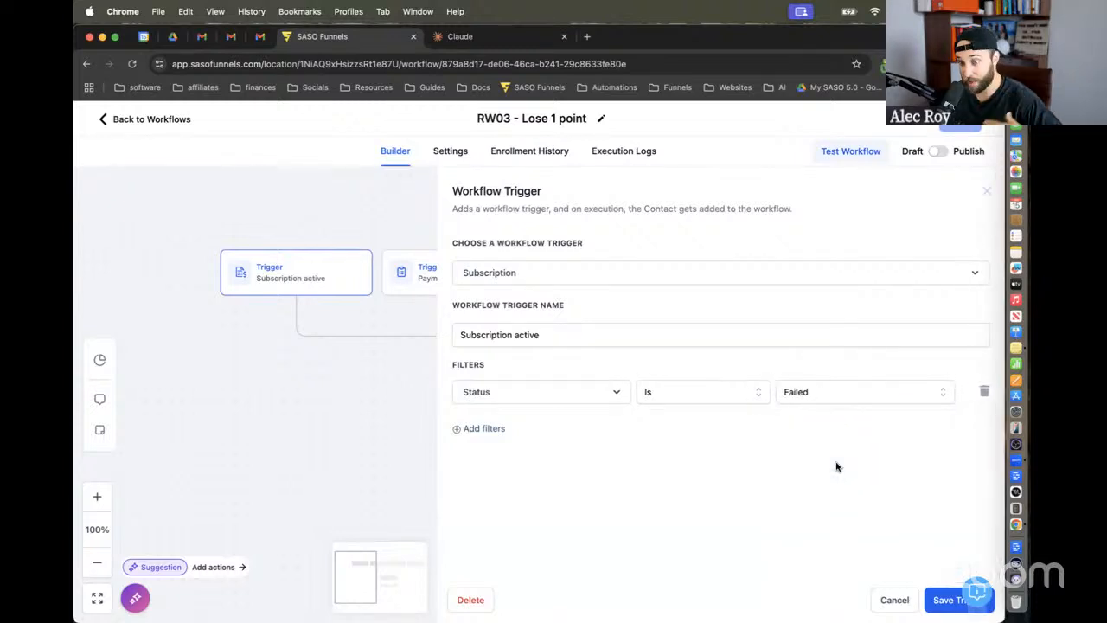
left_click(865, 401)
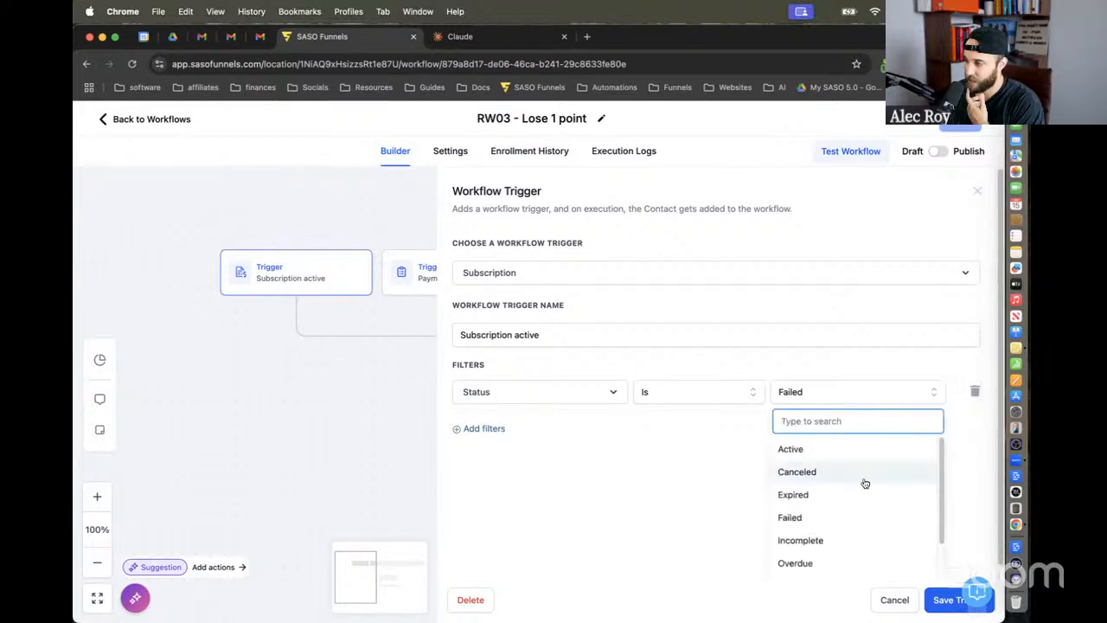
scroll(865, 482, "down", 1)
left_click(836, 537)
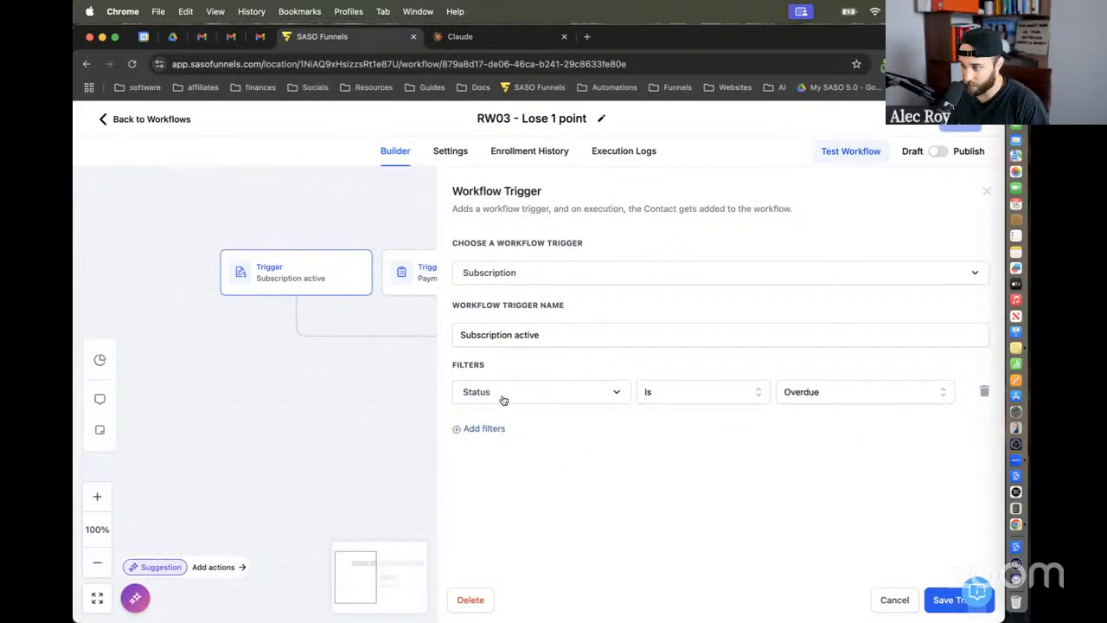
Step: Try switching the Subscription active trigger to the Invoice type, check its filter fields, and discard the trigger changes
left_click(580, 274)
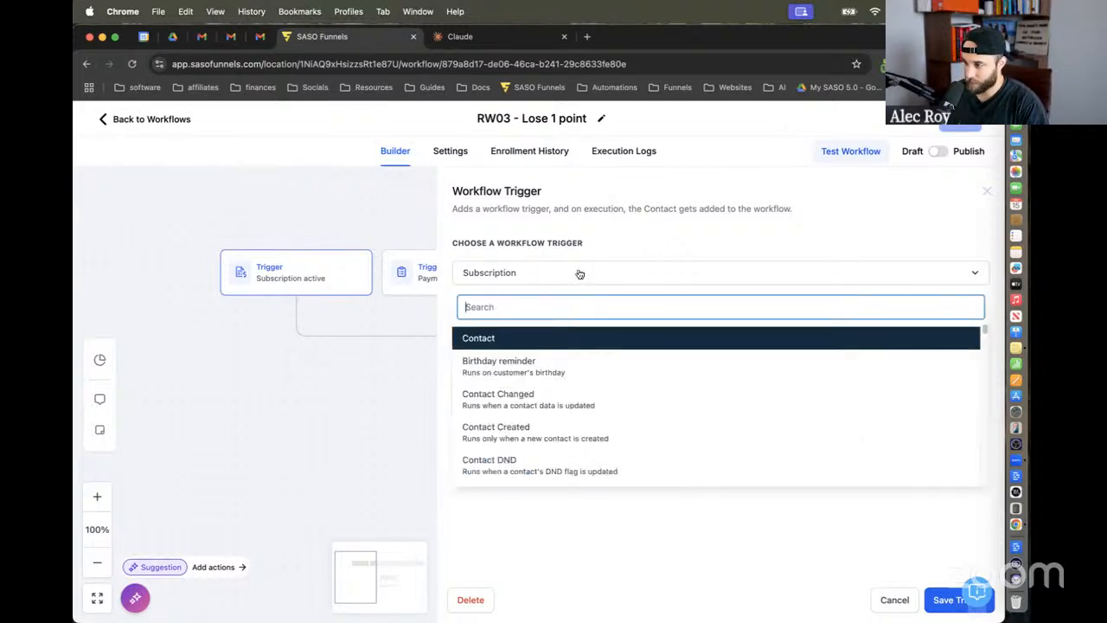
type("invoice")
left_click(558, 366)
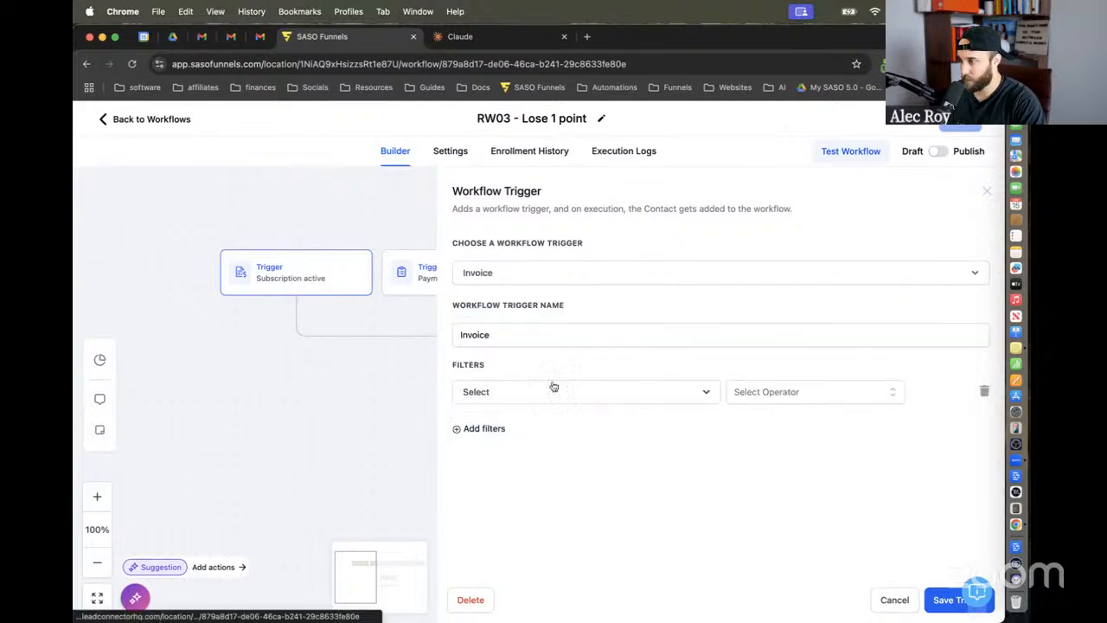
left_click(547, 392)
left_click(773, 441)
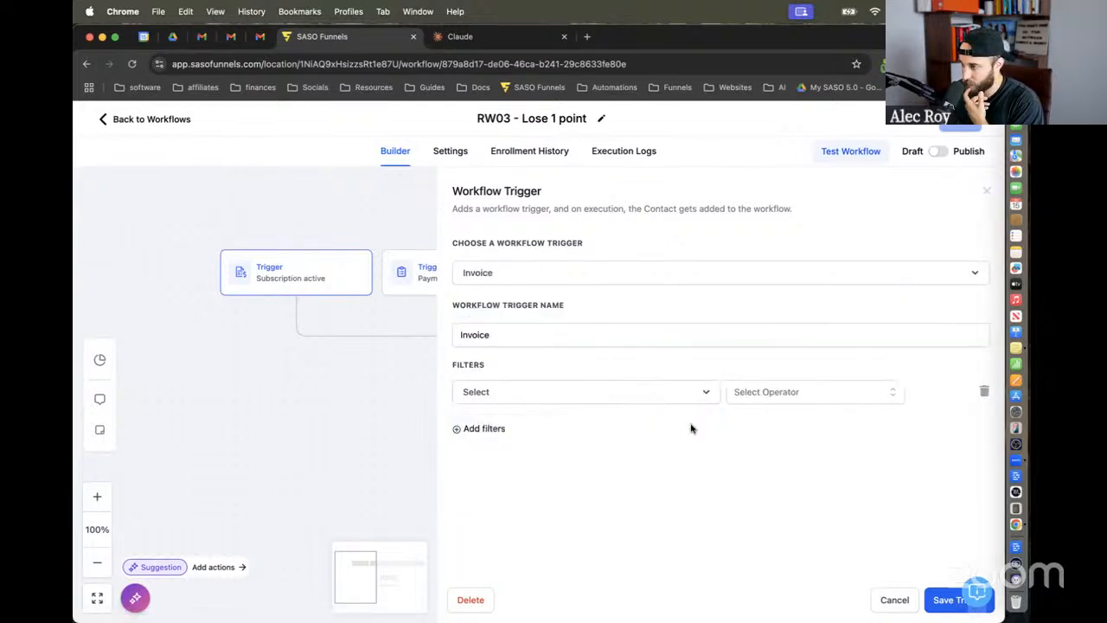
left_click(606, 392)
scroll(571, 481, "down", 1)
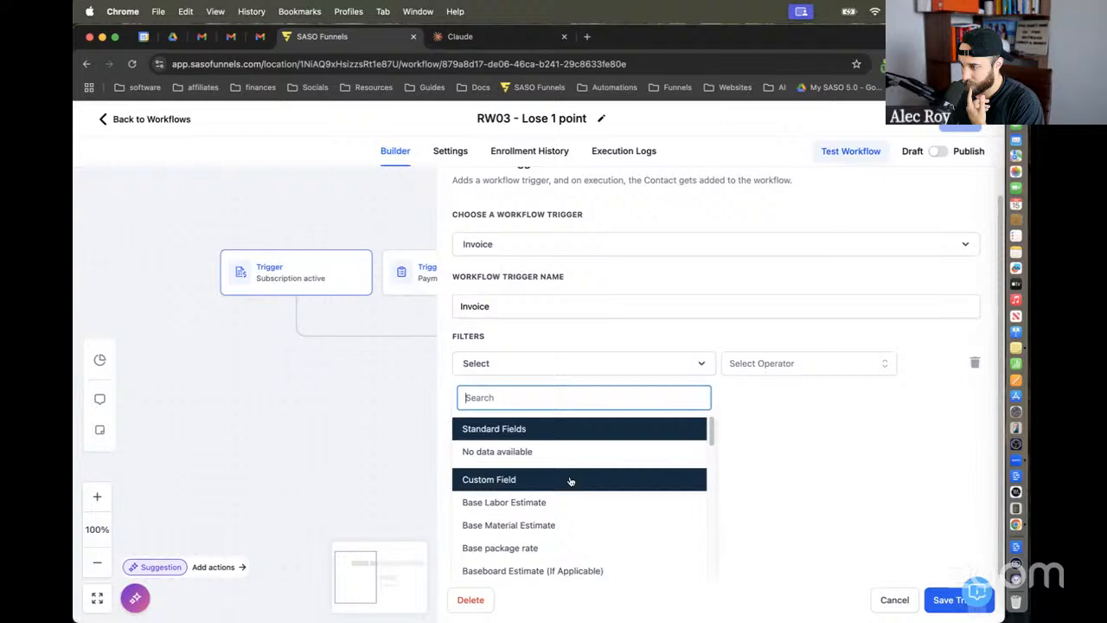
left_click(748, 442)
left_click(895, 600)
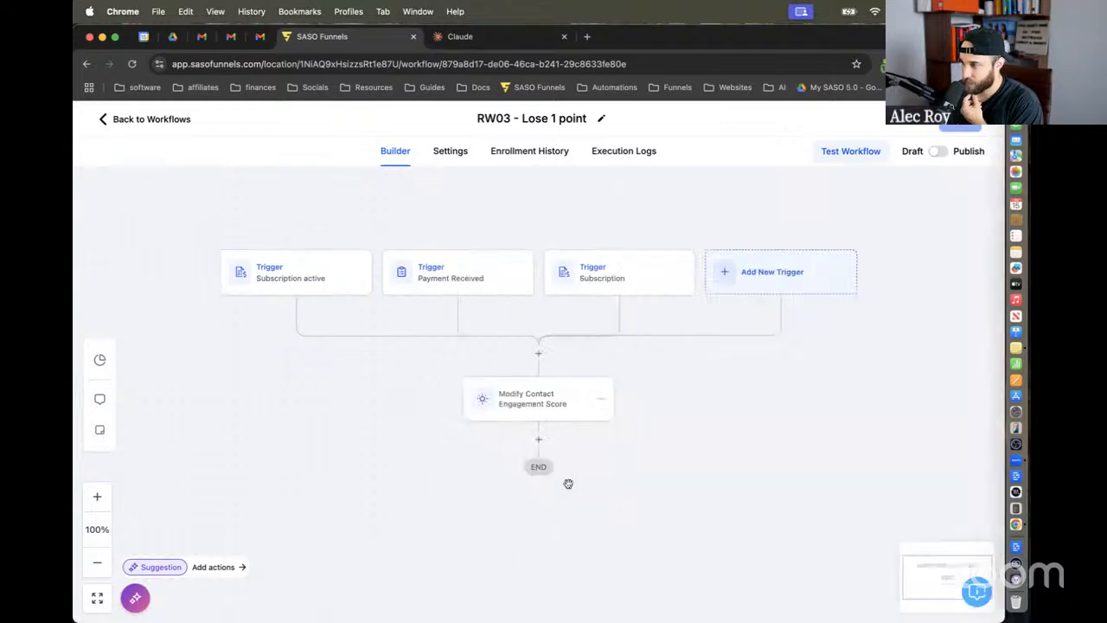
Step: Start a new Invoice trigger, check its invoice status options and additional filter fields, and discard the trigger
left_click(749, 281)
left_click(723, 254)
type("invoice")
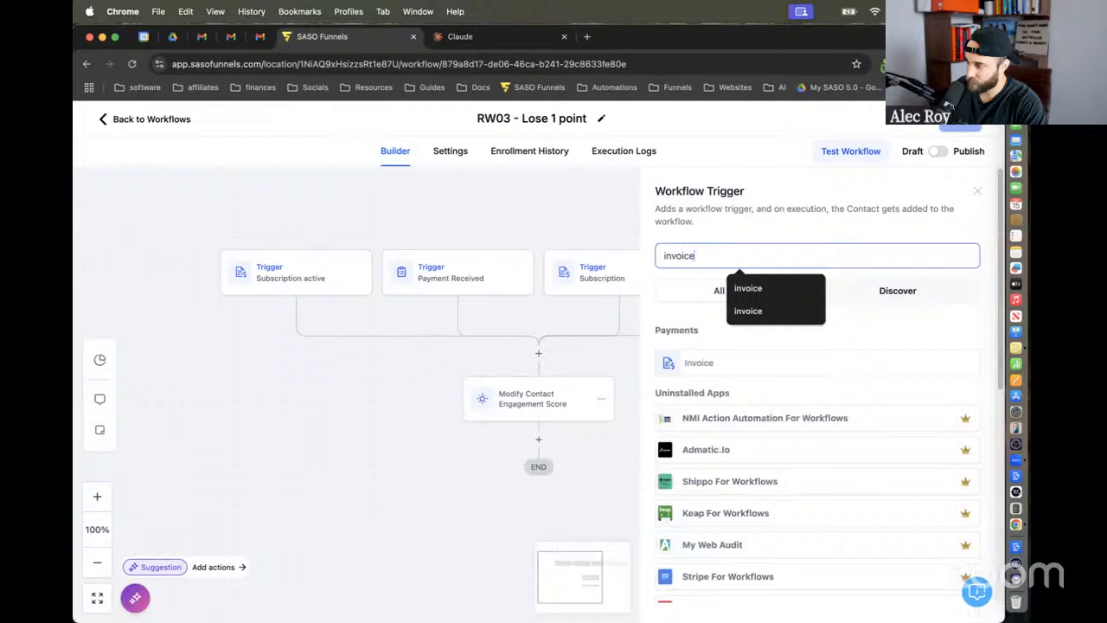
left_click(718, 363)
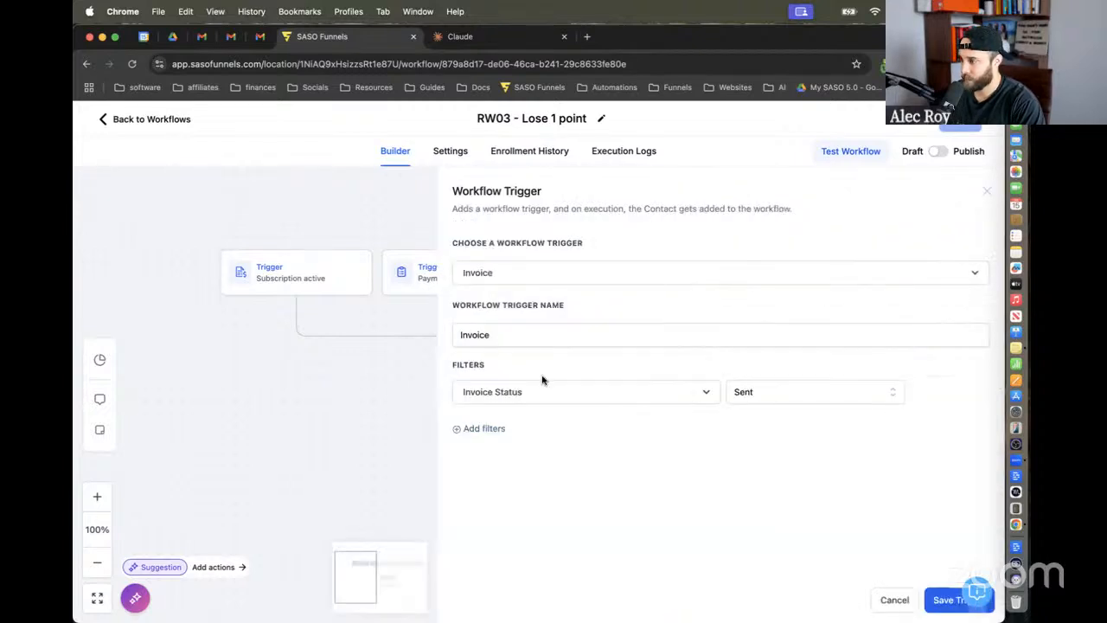
left_click(764, 390)
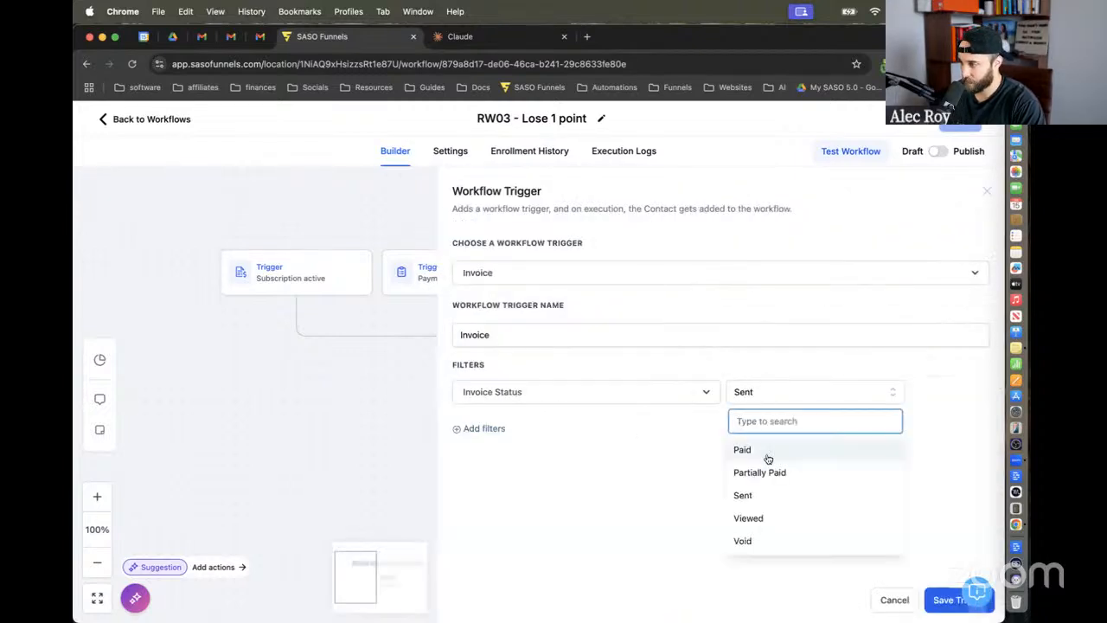
left_click(706, 485)
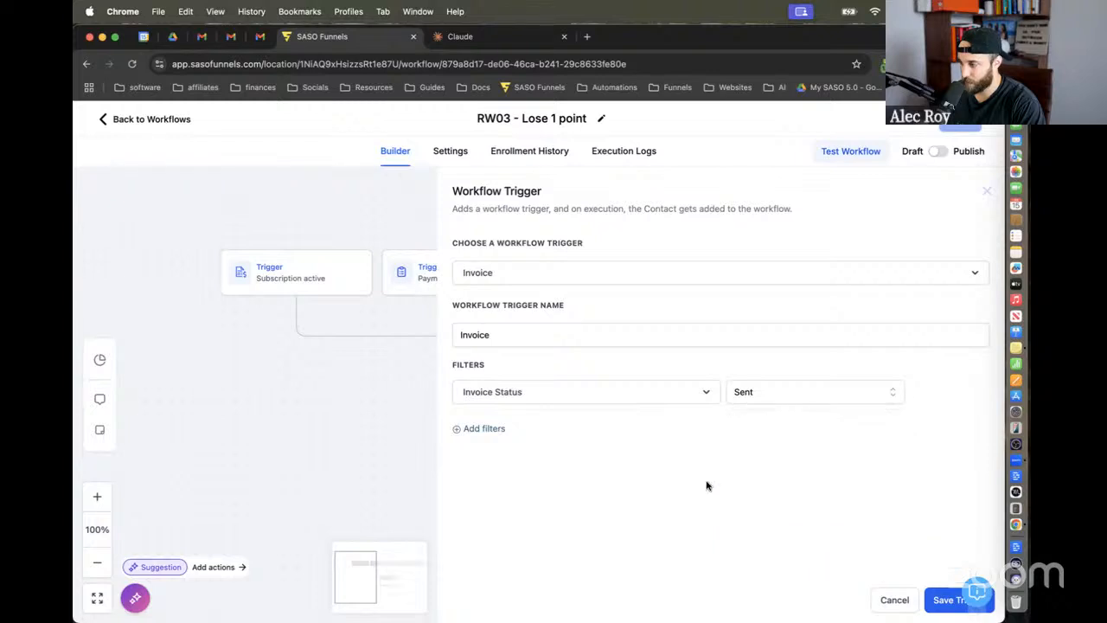
left_click(492, 430)
left_click(517, 430)
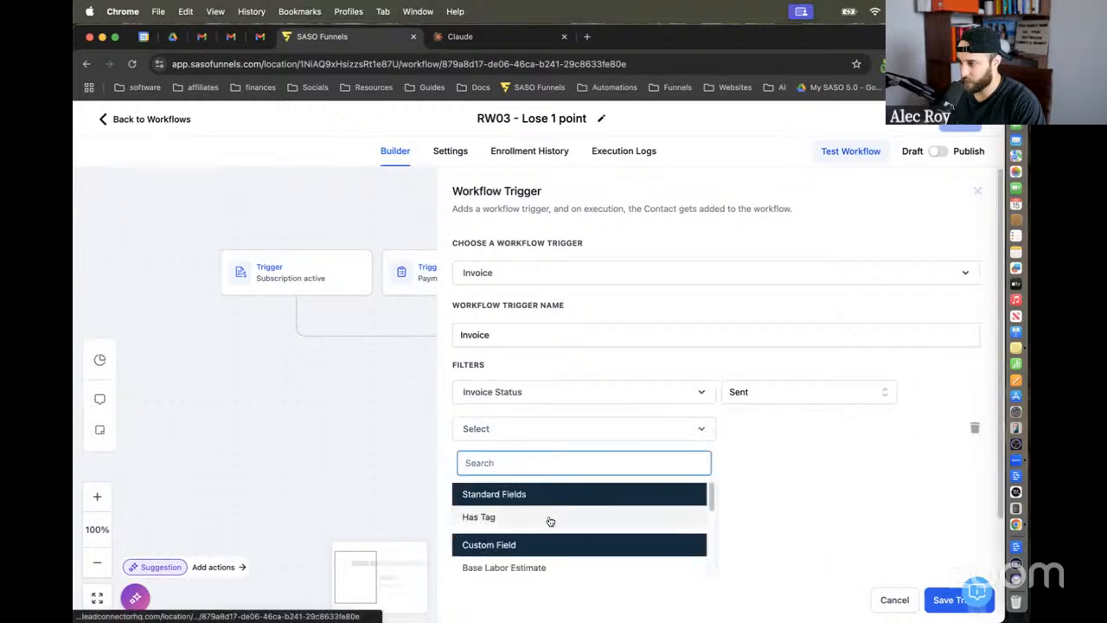
left_click(769, 499)
left_click(985, 430)
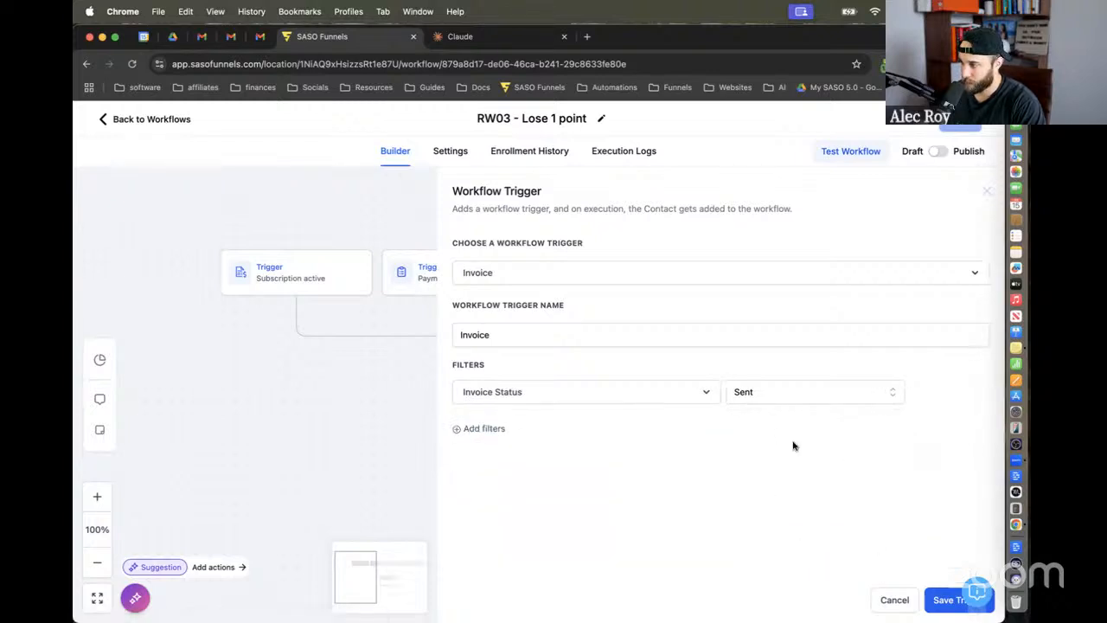
left_click(875, 599)
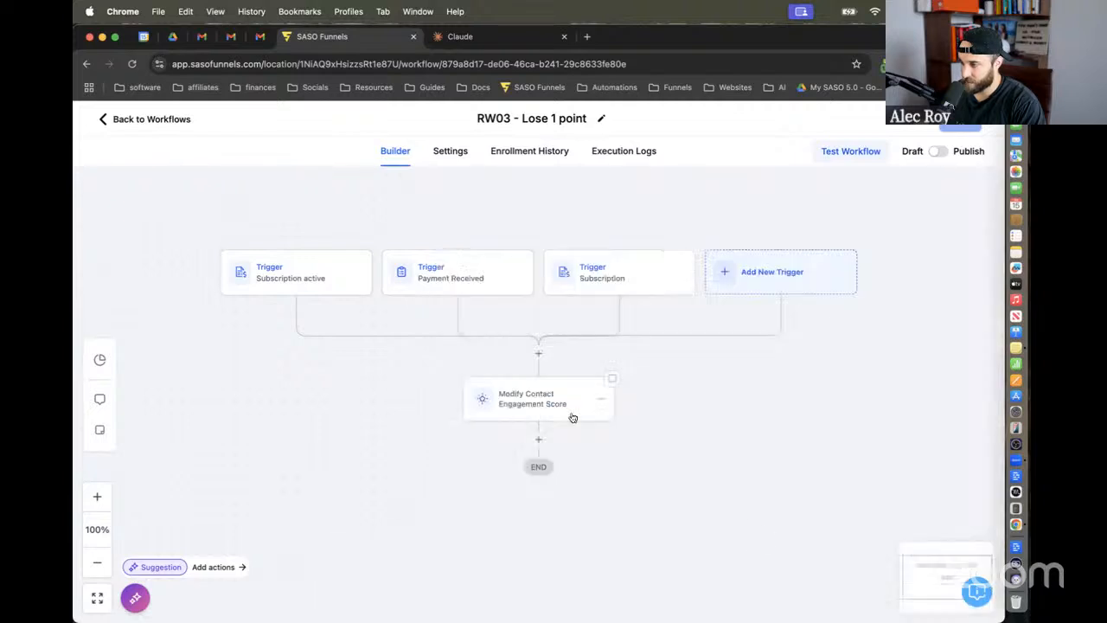
Step: Add an Invoice trigger with the Invoice Status filter set to Sent, and save it
left_click(760, 290)
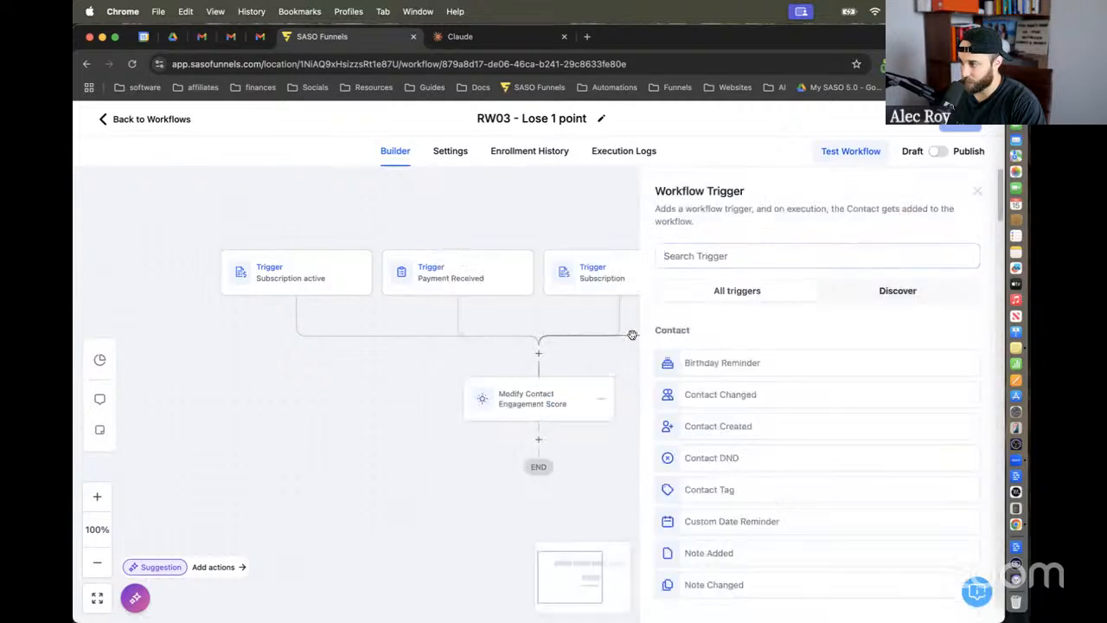
left_click(728, 256)
type("invoice")
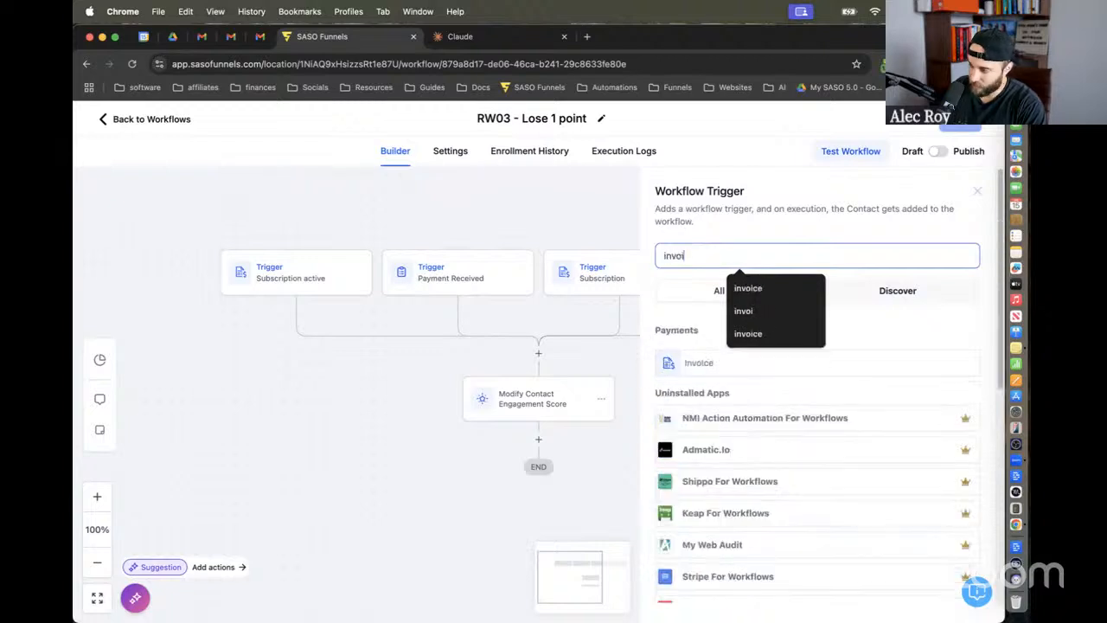
left_click(744, 368)
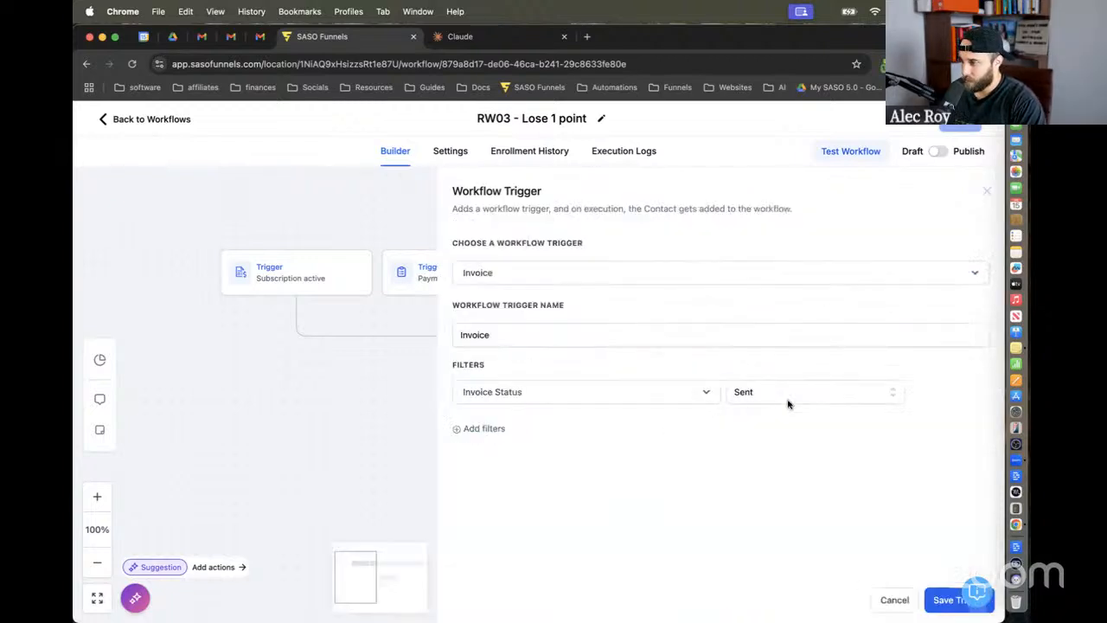
left_click(955, 603)
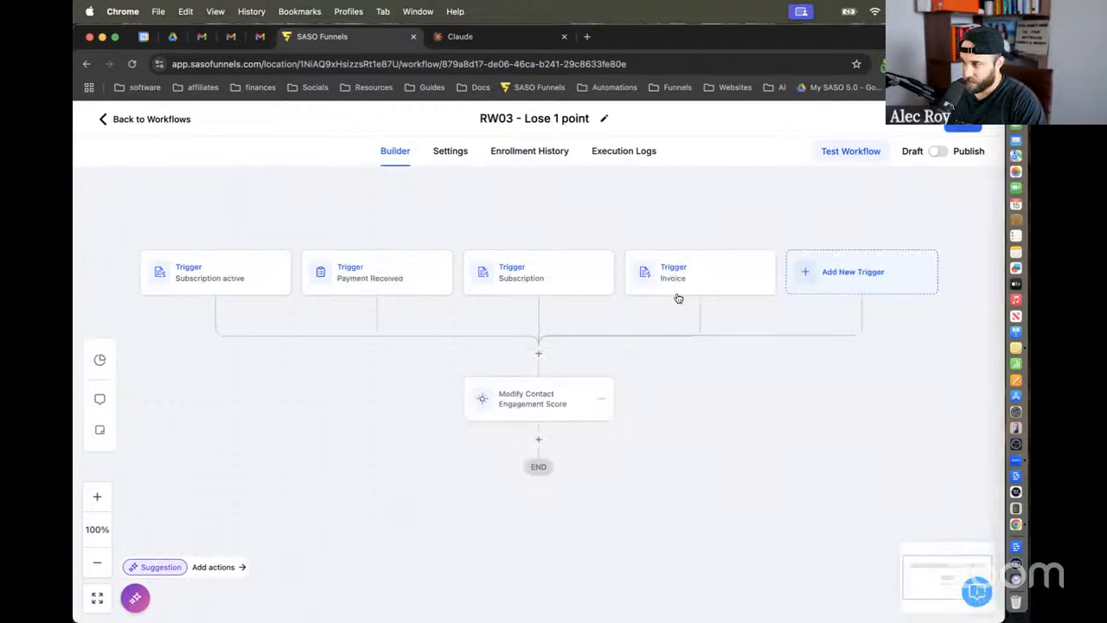
Step: Delete the trial-status Subscription trigger and the Payment Received trigger from the workflow
left_click(582, 283)
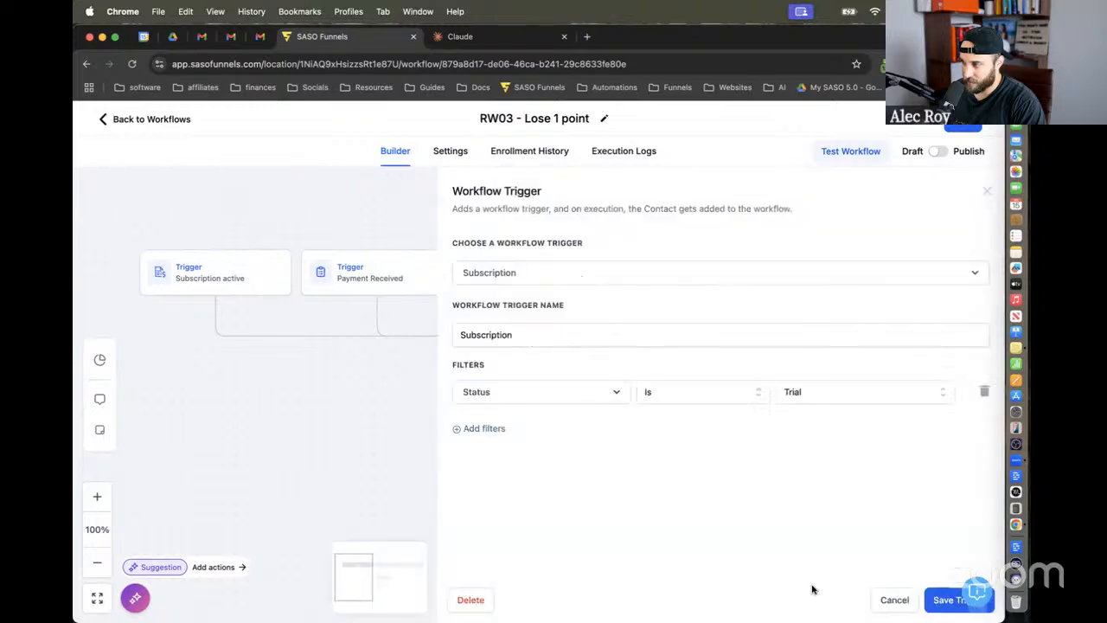
left_click(485, 604)
left_click(673, 400)
left_click(449, 280)
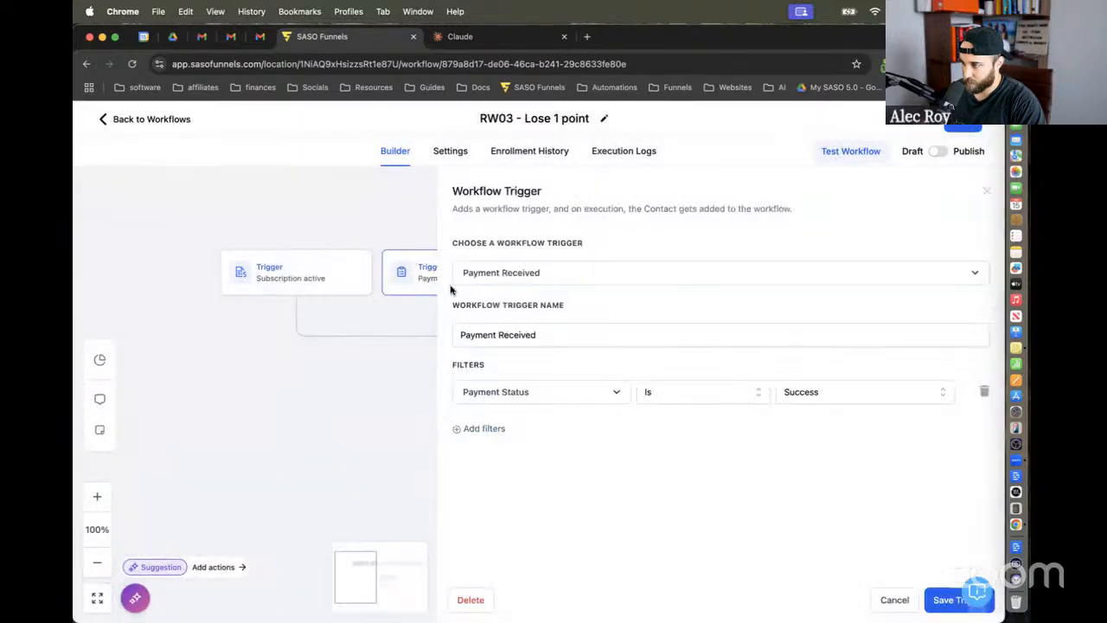
left_click(471, 601)
left_click(674, 403)
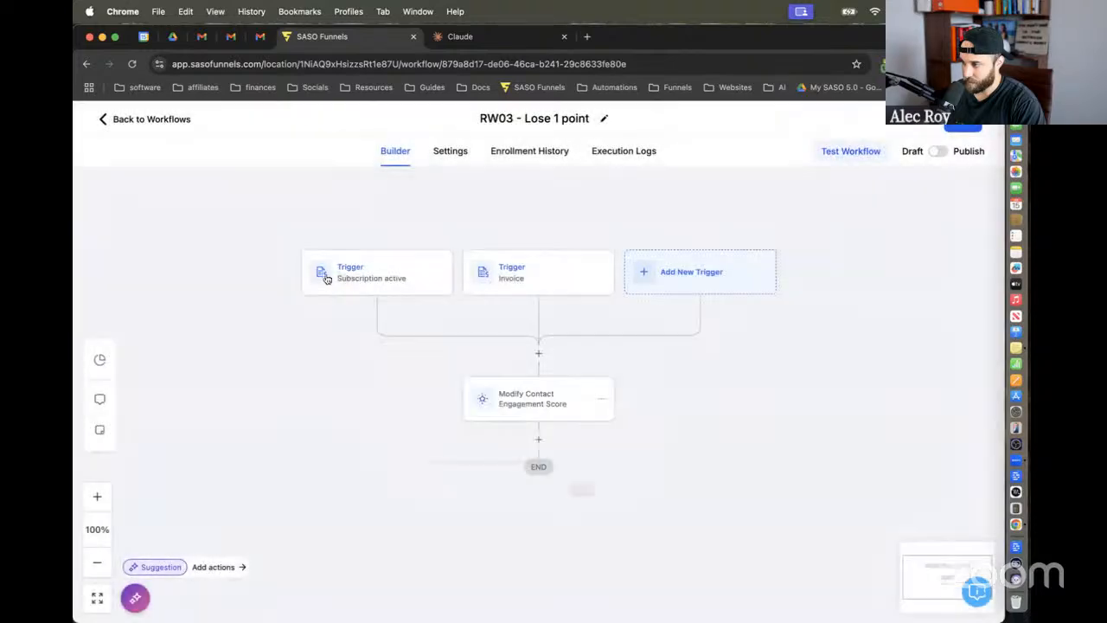
Step: Delete the Subscription active trigger and add a Wait action with a 30-day time delay ahead of the engagement score action
left_click(493, 601)
left_click(671, 399)
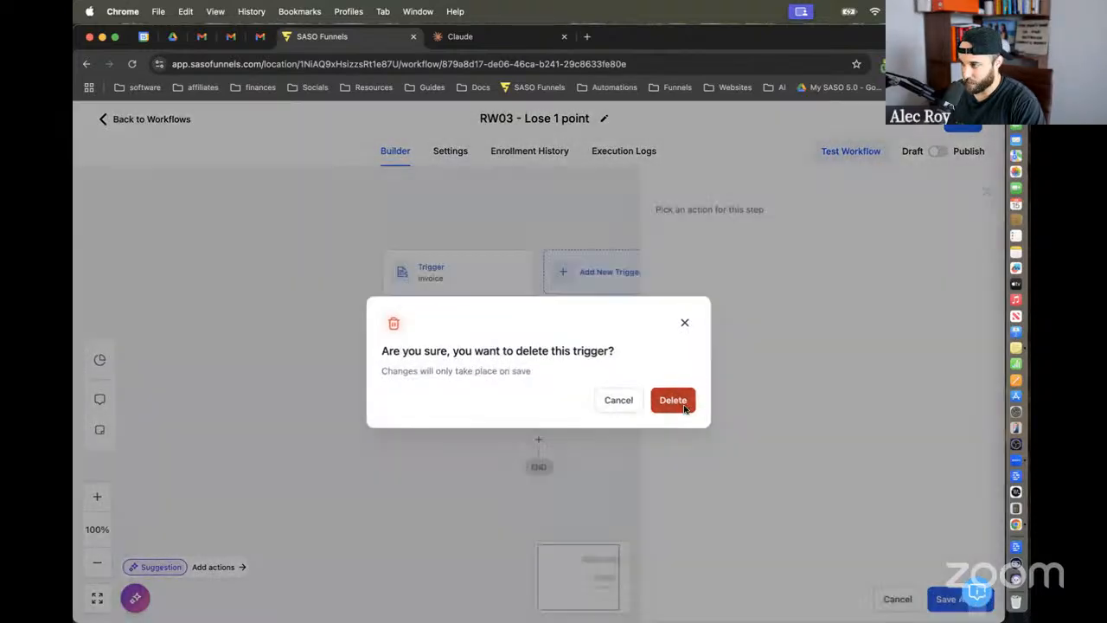
left_click(540, 354)
type("wait")
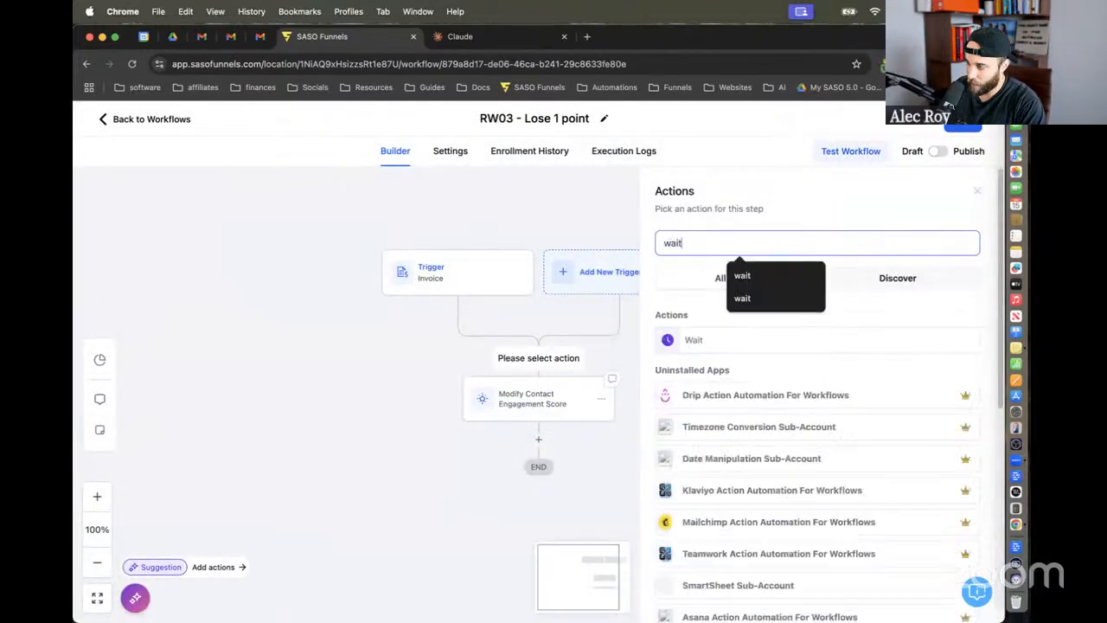
left_click(697, 338)
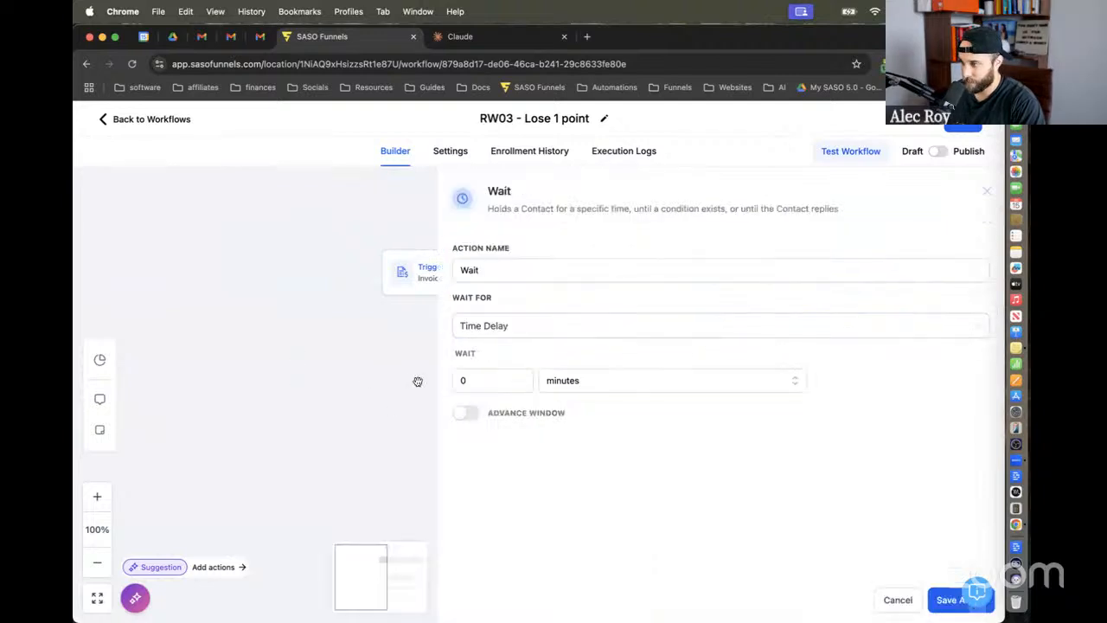
left_click(475, 384)
type("1")
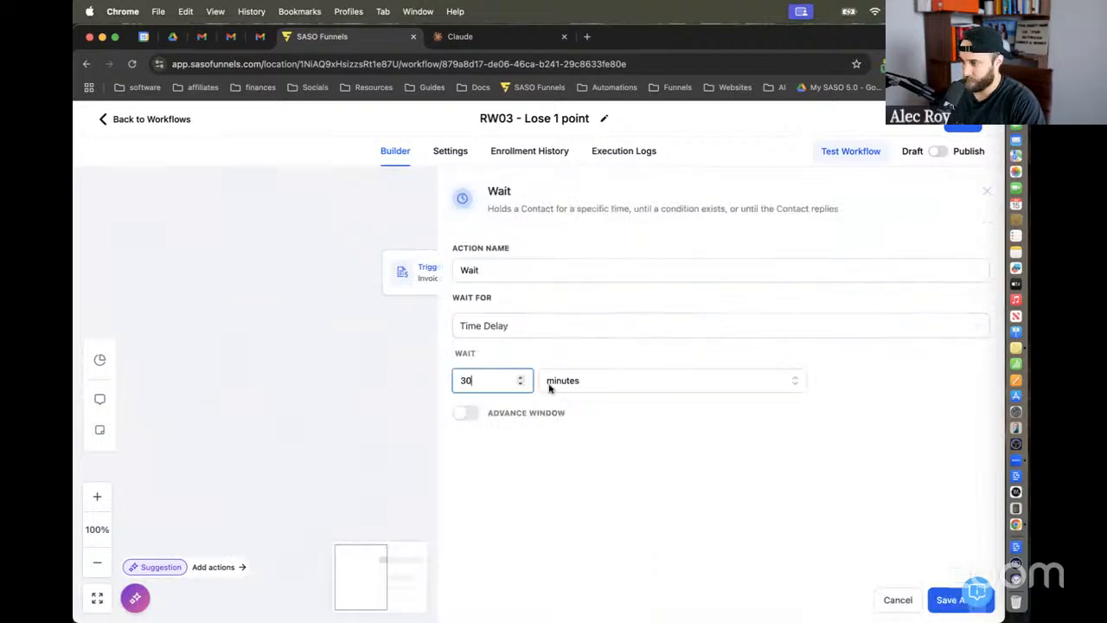
left_click(606, 381)
left_click(603, 453)
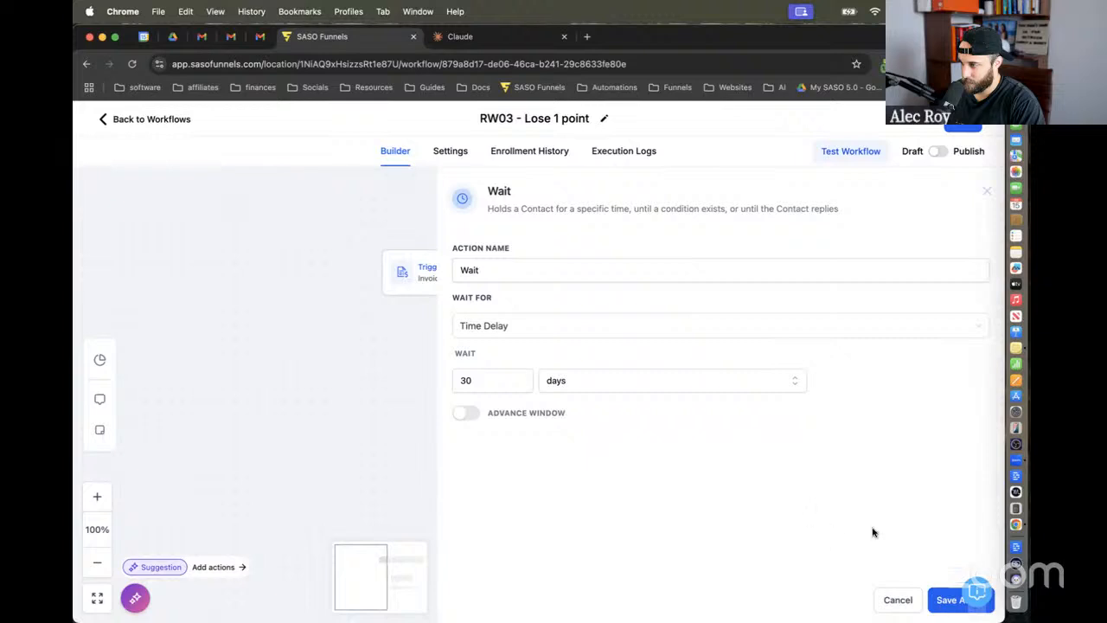
left_click(947, 600)
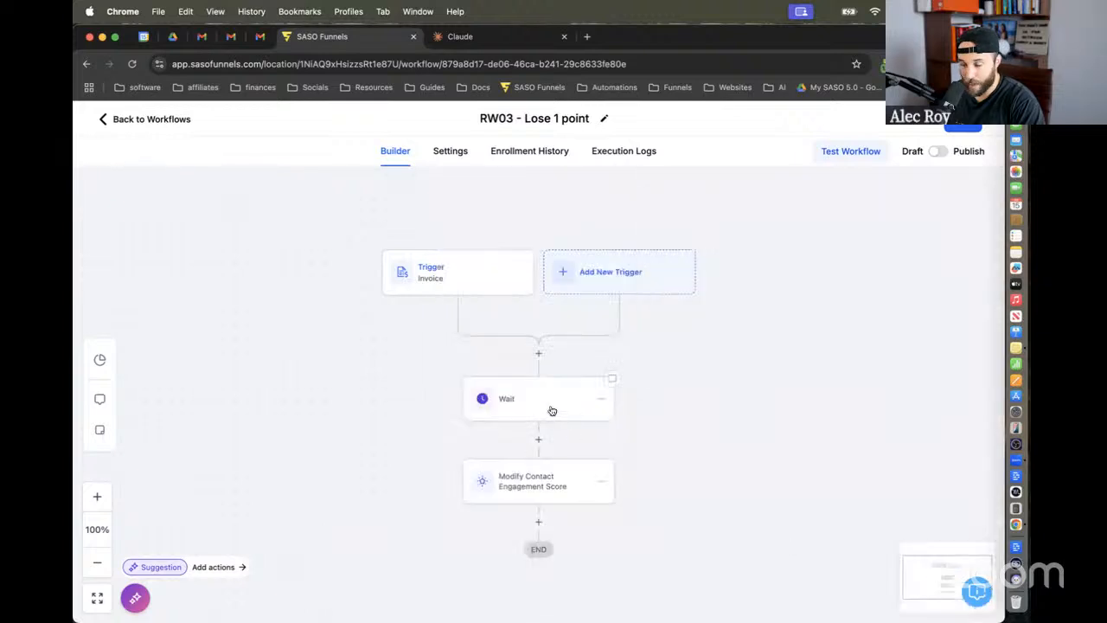
Step: Set the Modify Contact Engagement Score action's adjustment to Subtract, save it, and check the Invoice trigger
left_click(561, 477)
left_click(685, 336)
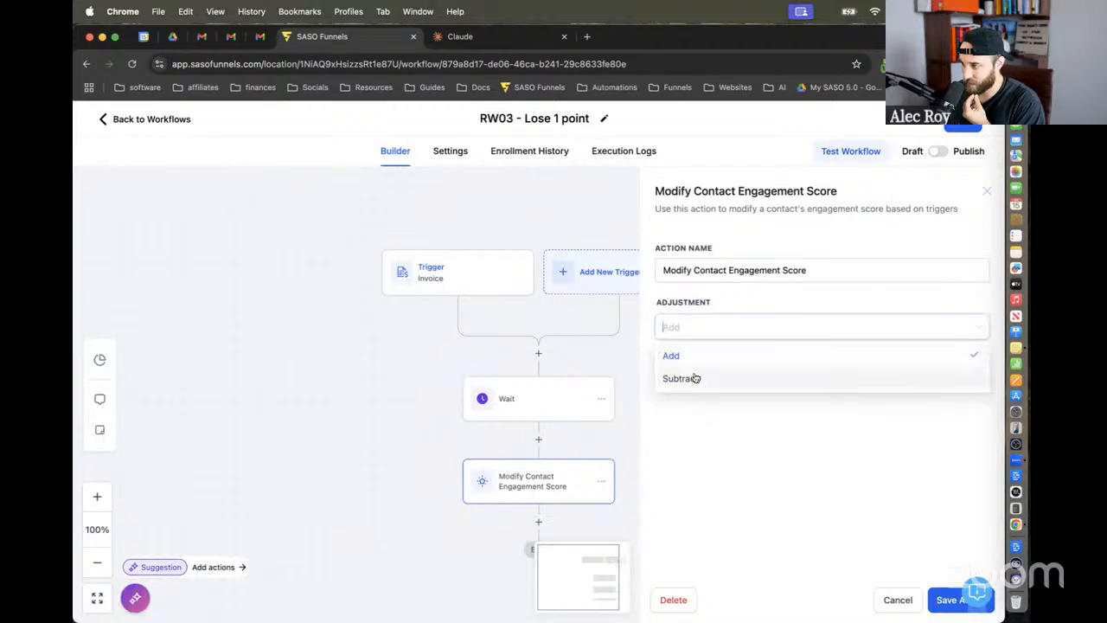
left_click(680, 378)
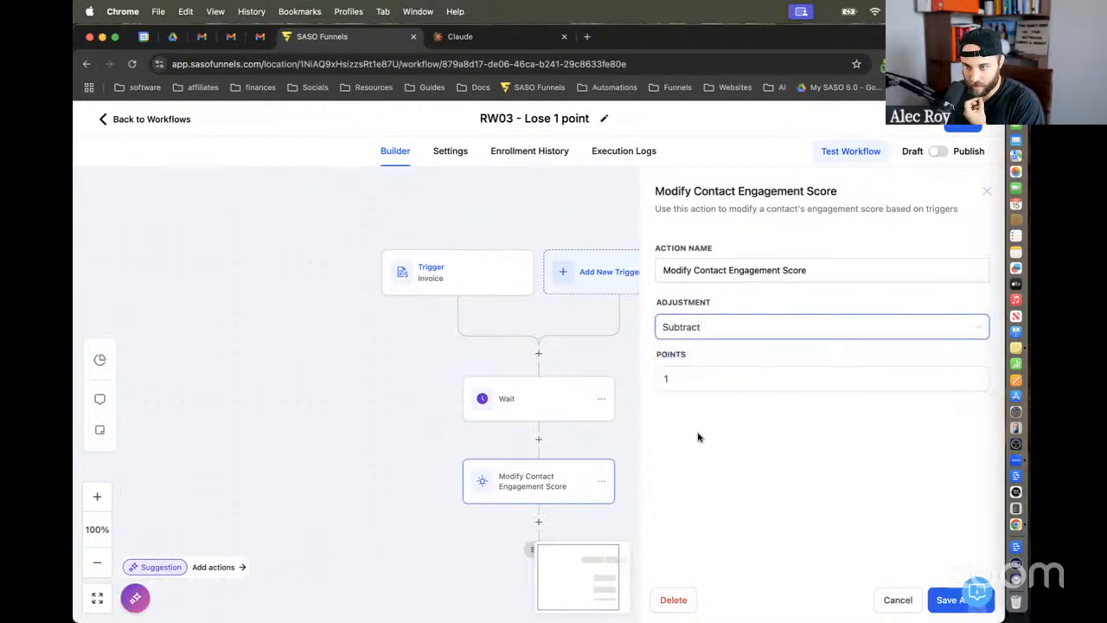
left_click(699, 437)
left_click(950, 600)
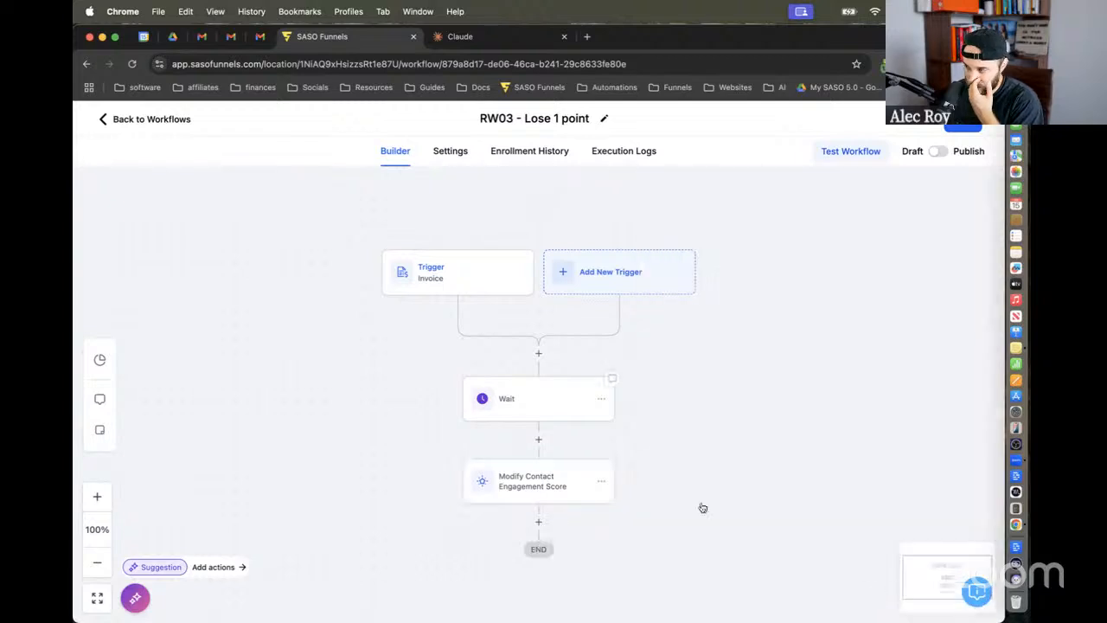
left_click(446, 274)
left_click(895, 597)
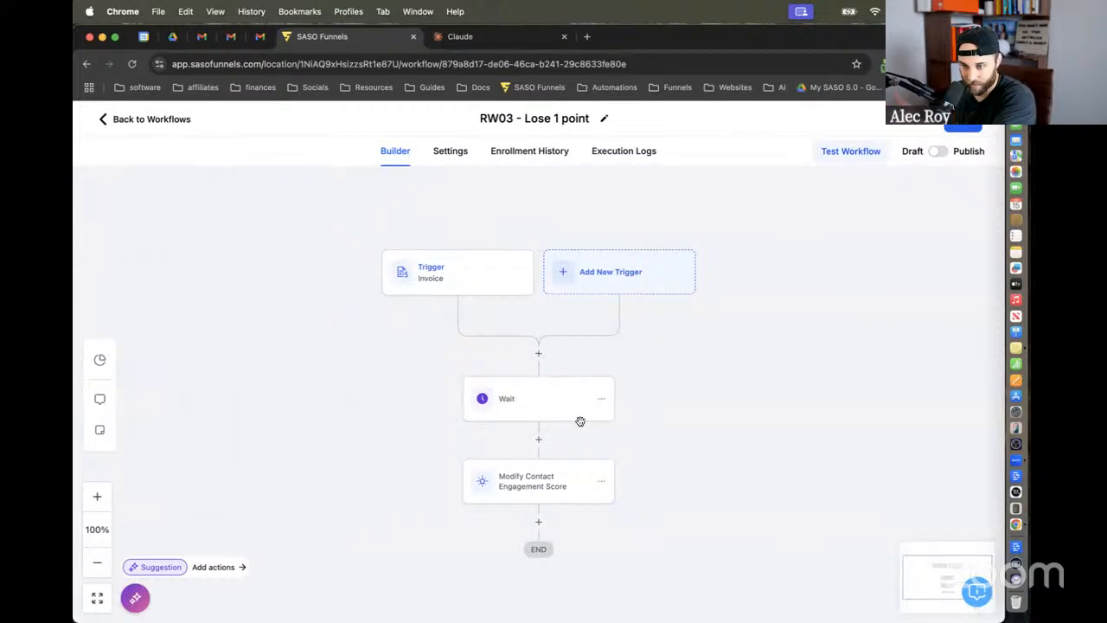
Step: Leave the RW03 workflow, create a new workflow, and start a Contact Engagement Score trigger in it
left_click(136, 121)
left_click(651, 412)
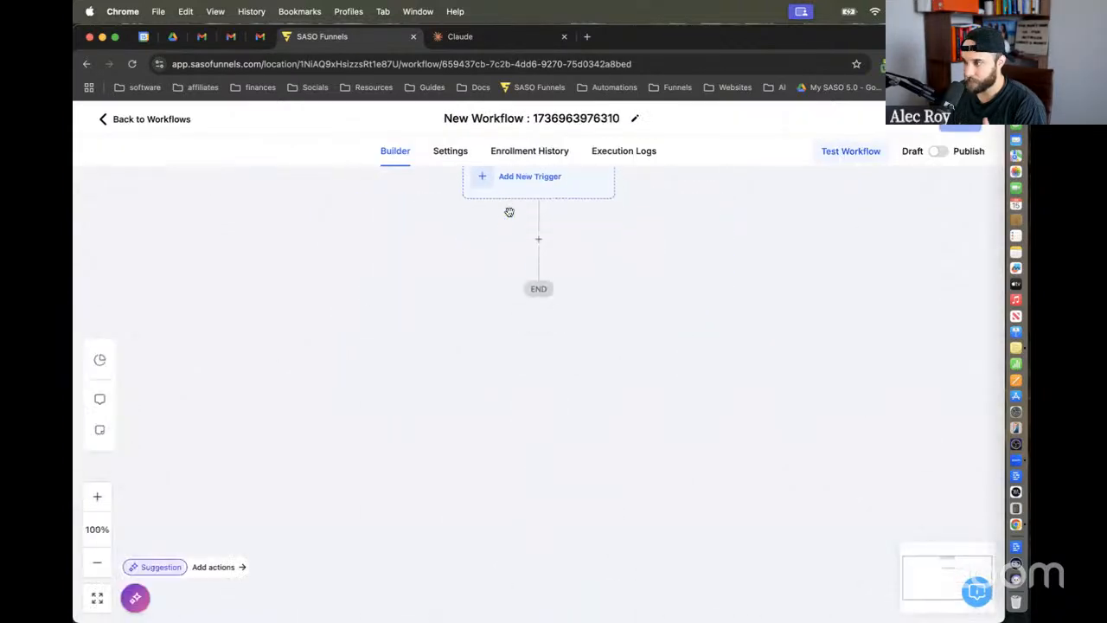
left_click(519, 193)
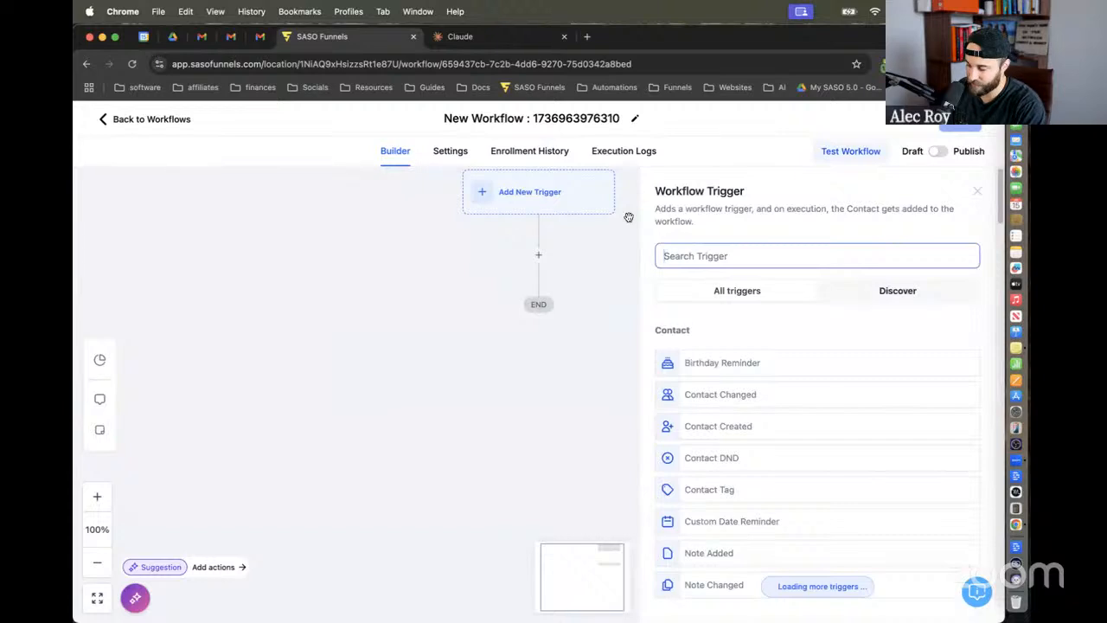
type("score")
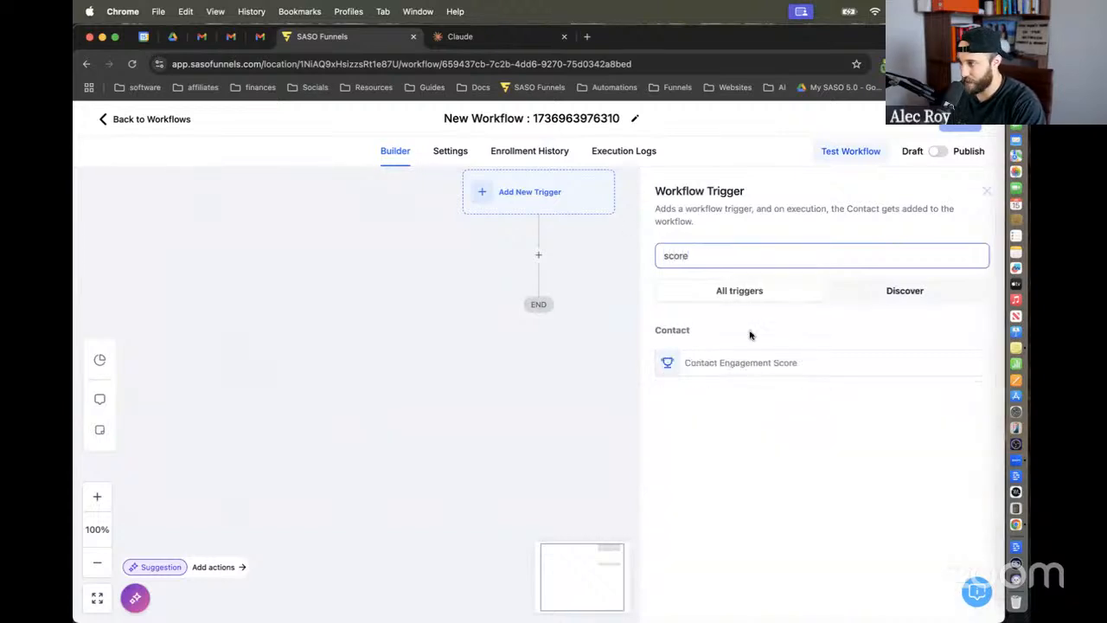
left_click(748, 364)
Step: Filter the Contact Engagement Score trigger to Score Equals to 1 and save it
left_click(498, 378)
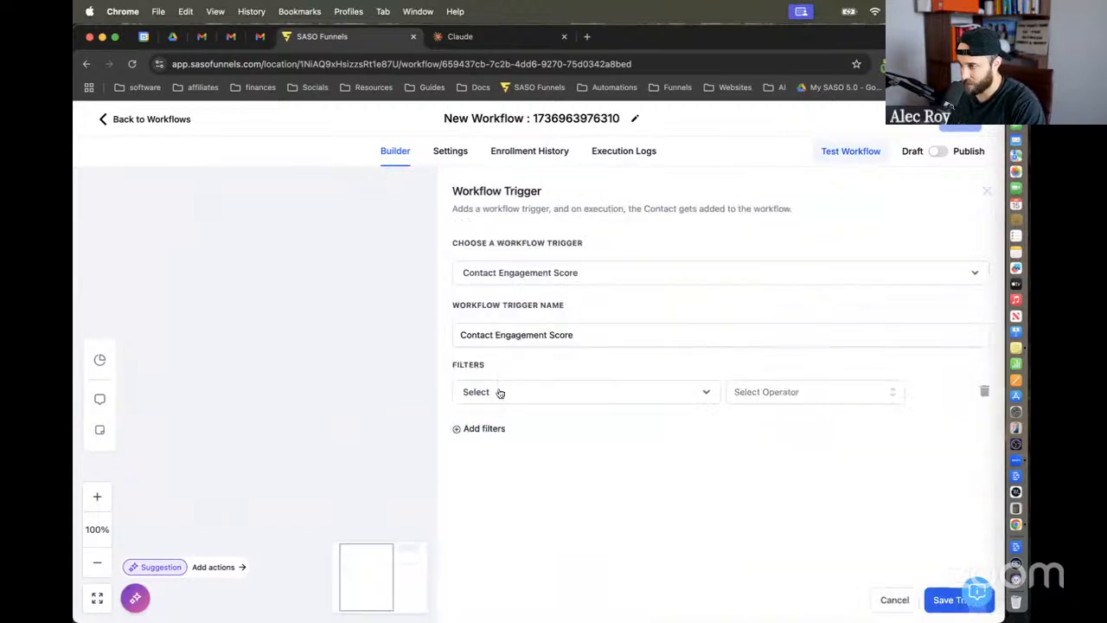
left_click(496, 390)
left_click(459, 479)
left_click(786, 394)
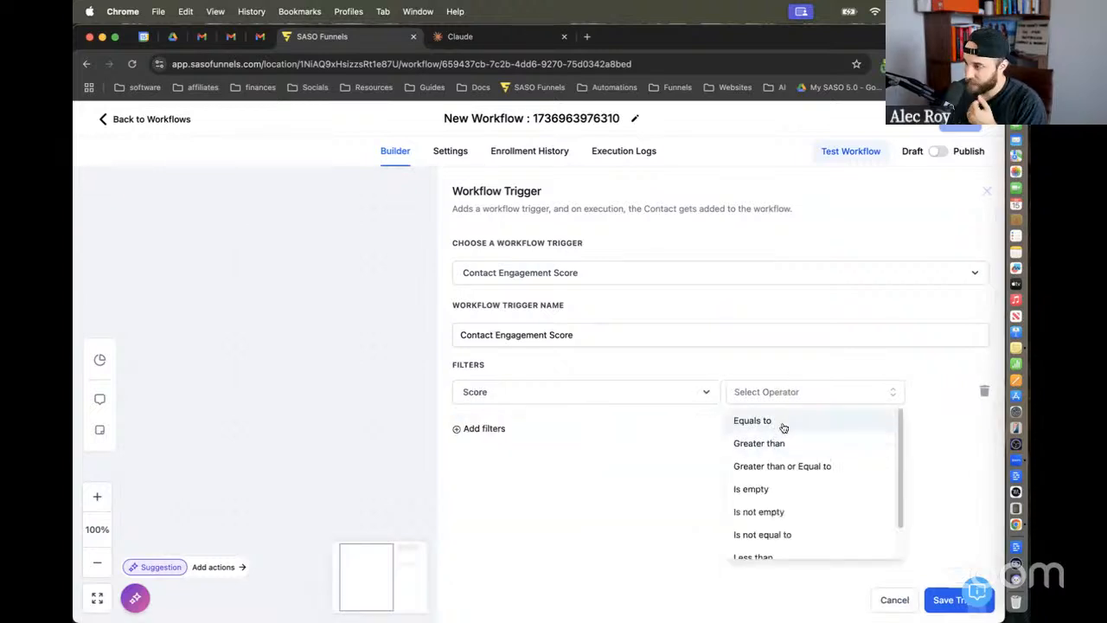
left_click(784, 425)
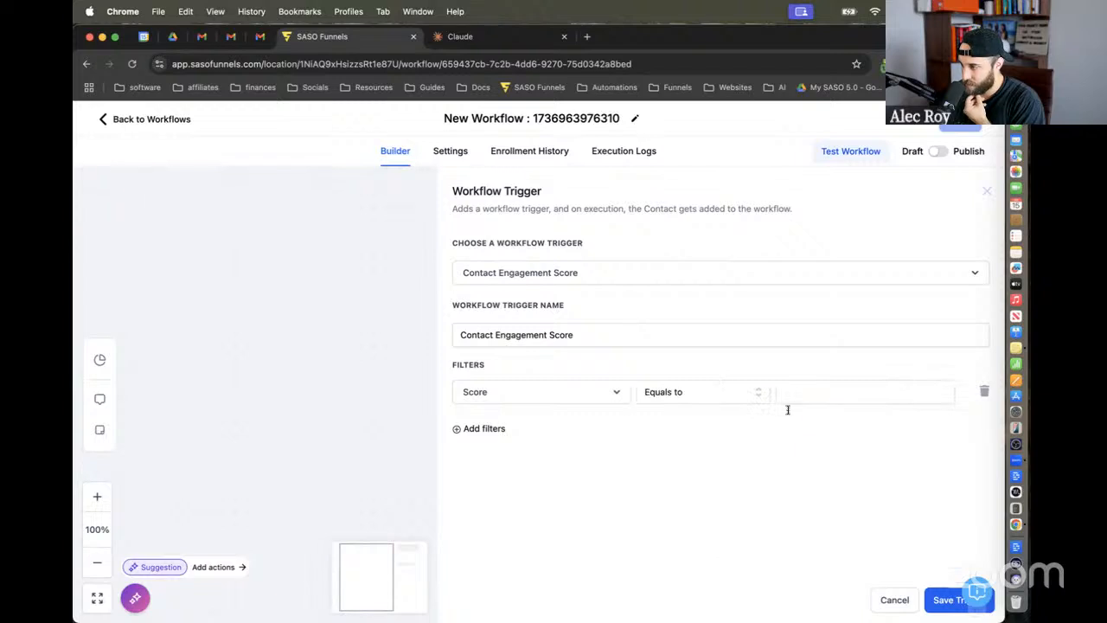
left_click(791, 393)
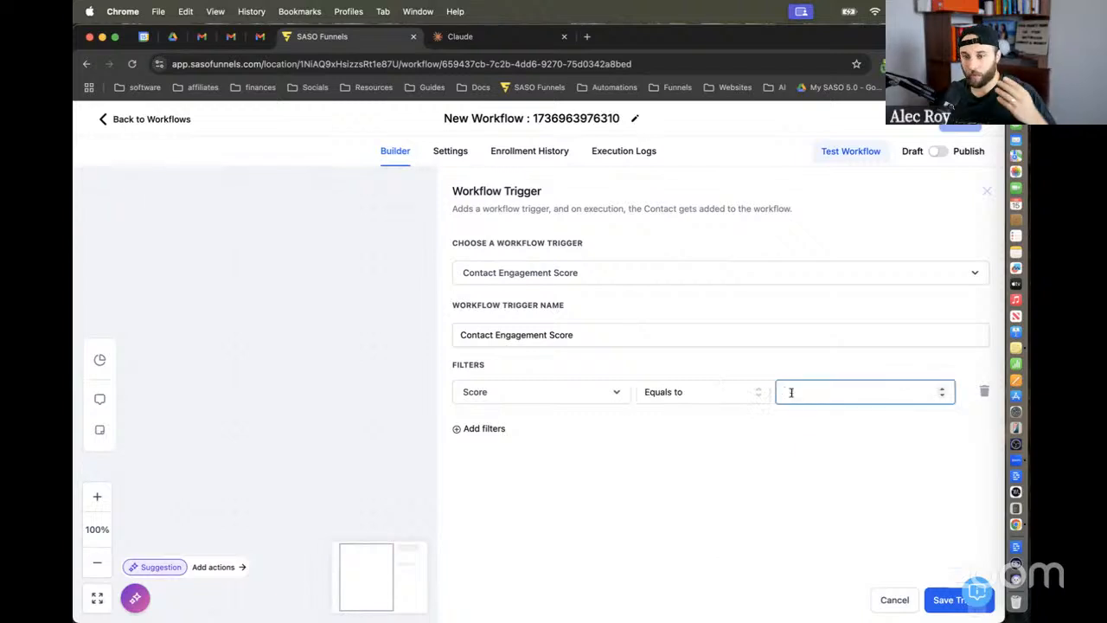
type("5")
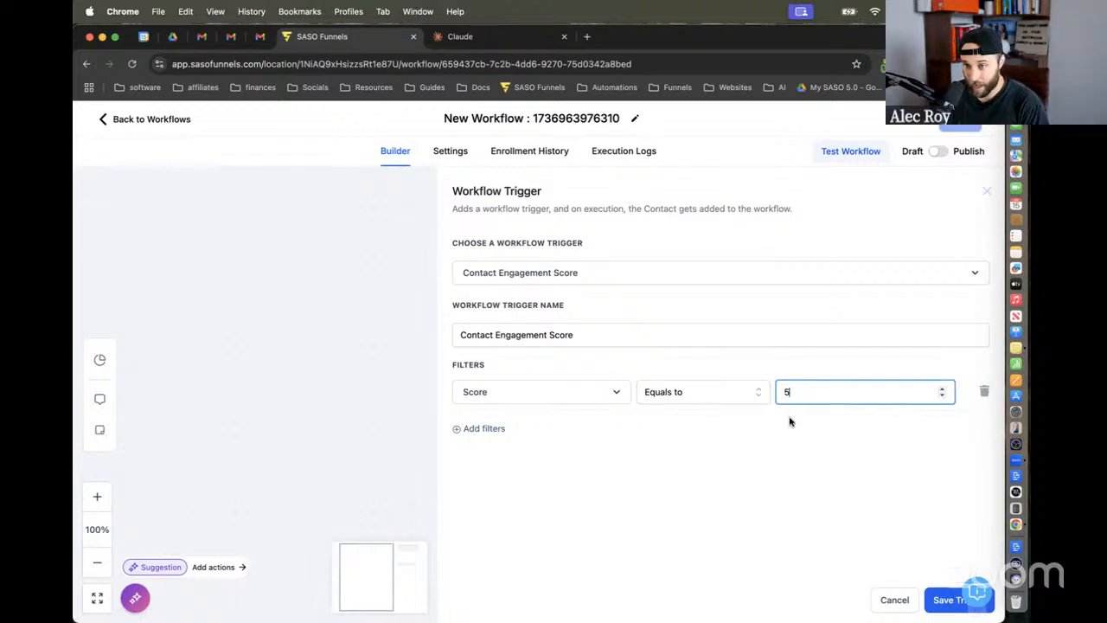
key("BackSpace")
type("1")
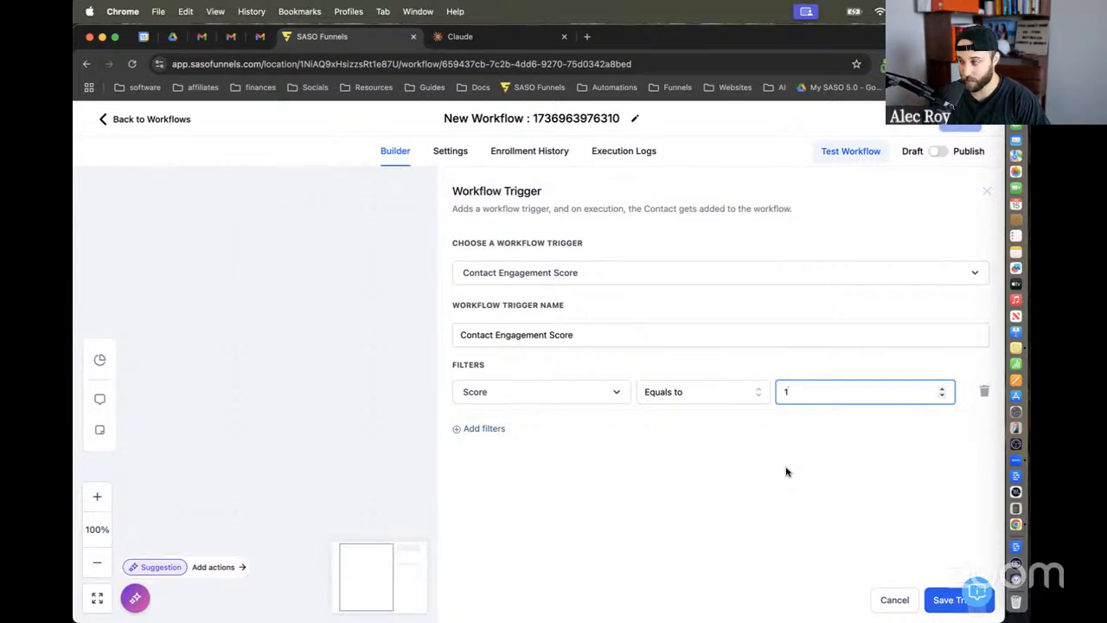
left_click(939, 601)
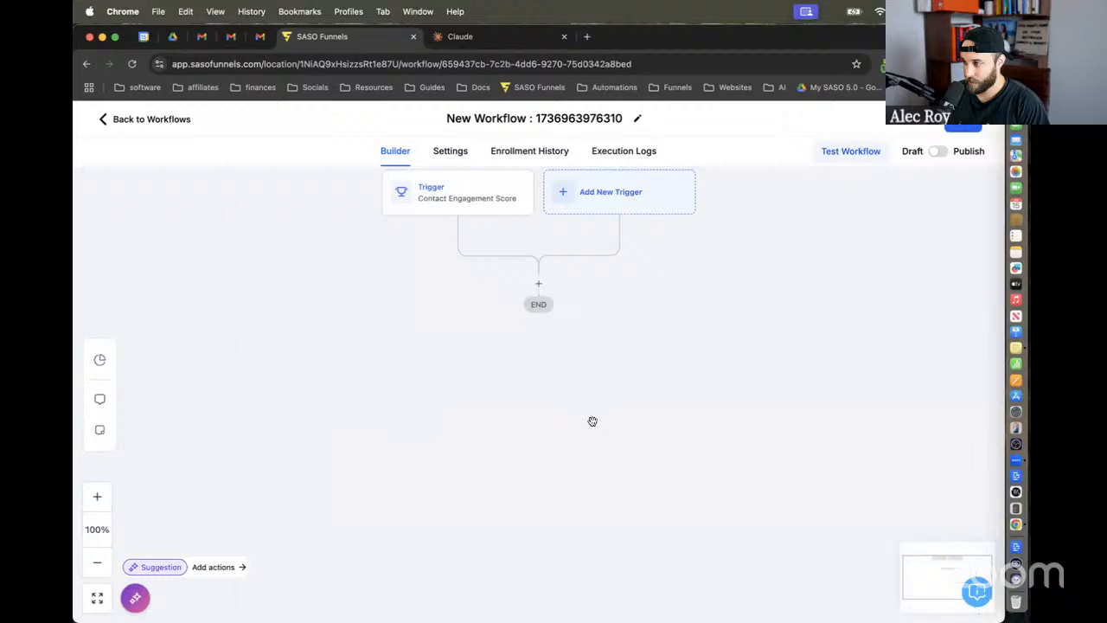
Step: Rename the saved engagement score trigger as "Contact Reached 1 point" and save it
left_click(468, 199)
left_click(589, 333)
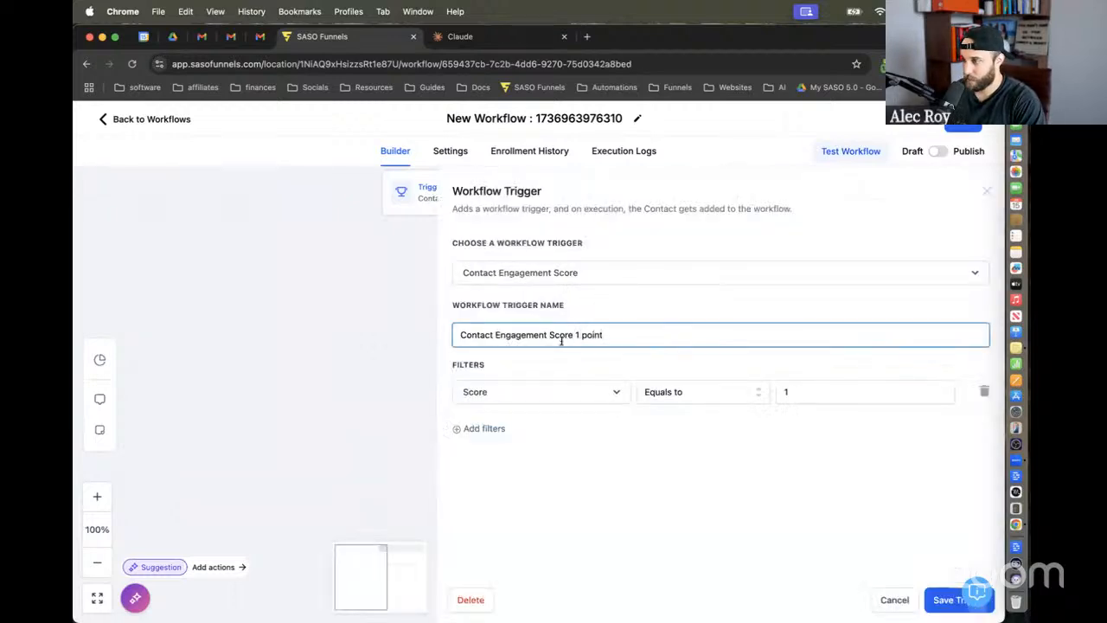
left_click_drag(610, 334, 401, 338)
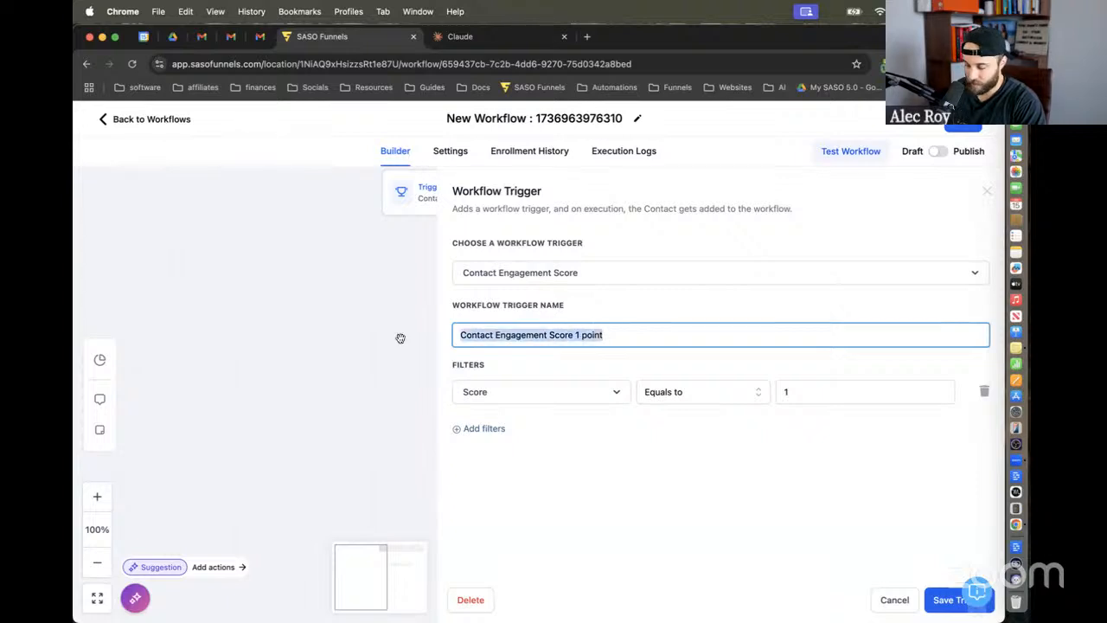
type("Contact Rea")
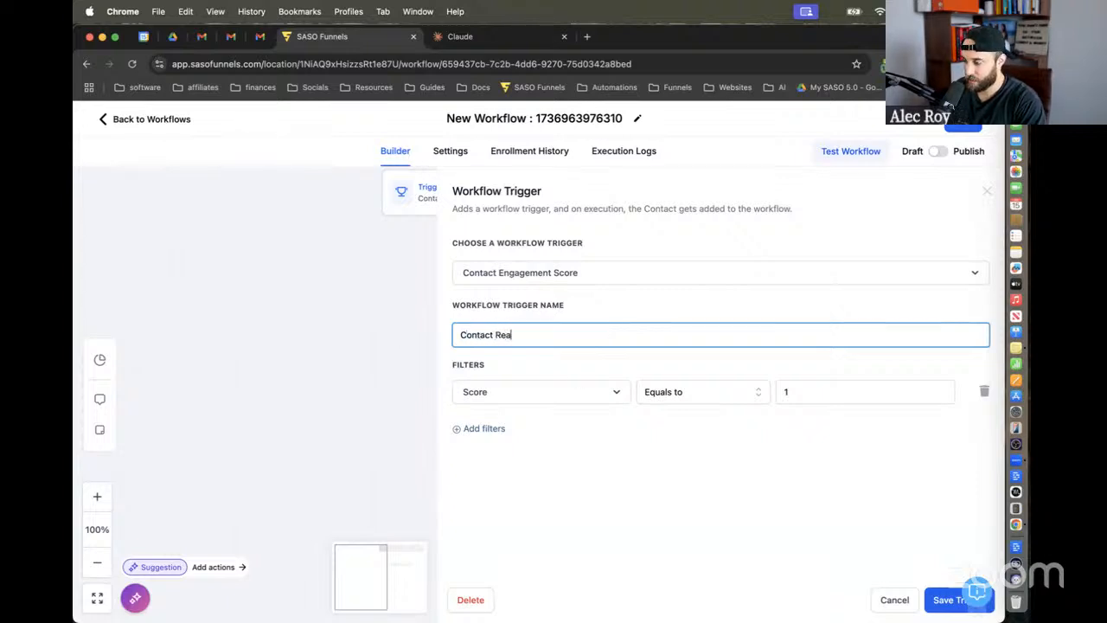
type("ched 1 point")
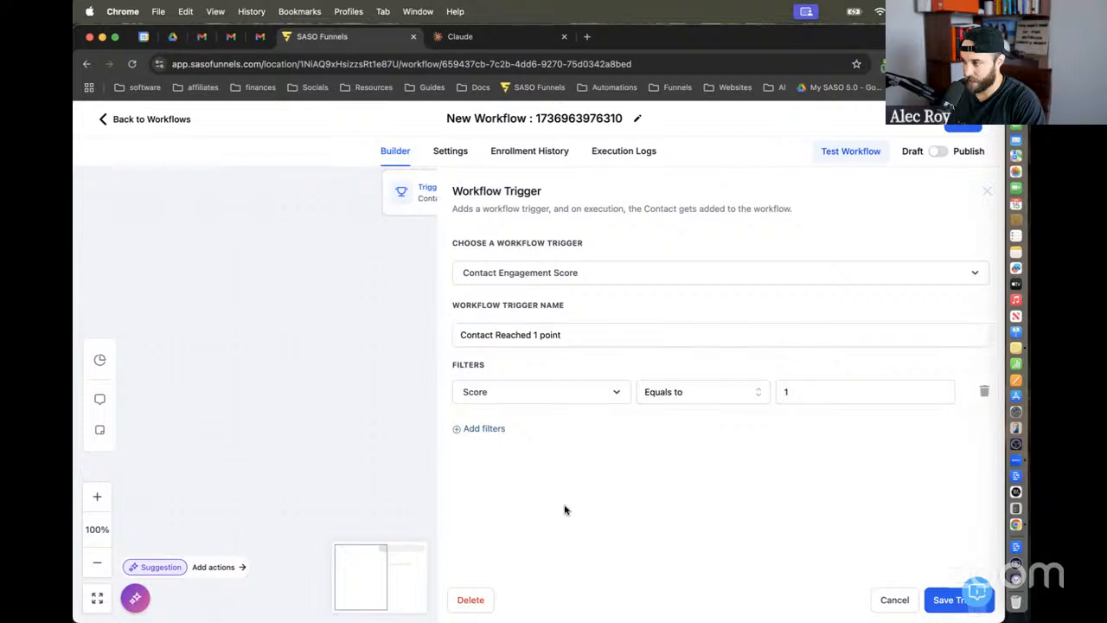
left_click(938, 599)
Step: Start a second Contact Engagement Score trigger in the new workflow
left_click(594, 204)
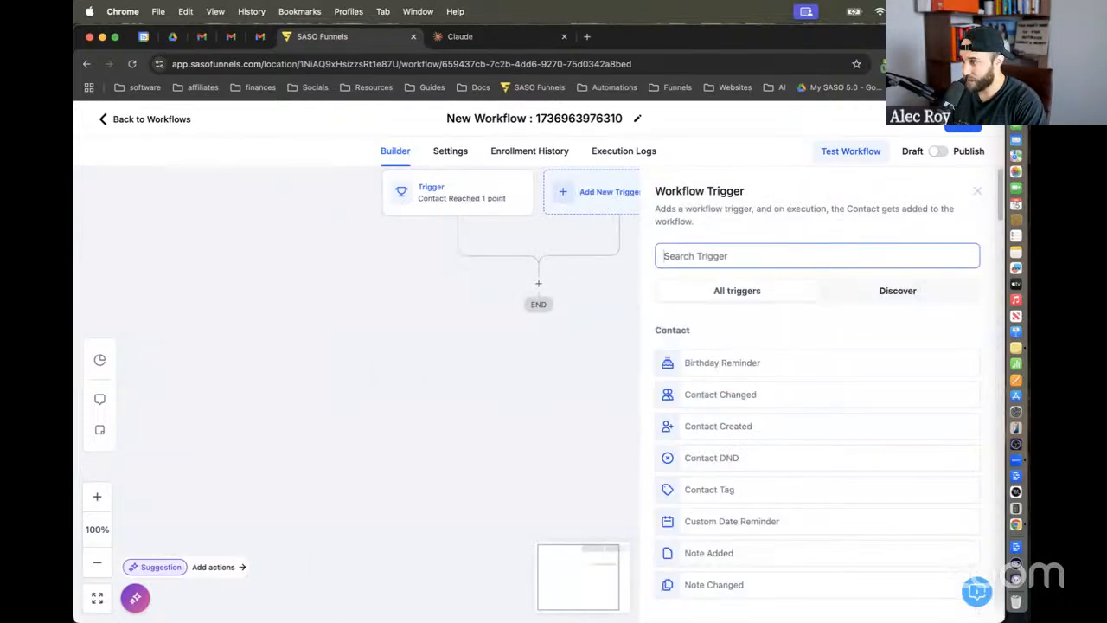
type("conta")
key("BackSpace")
key("BackSpace")
key("BackSpace")
key("BackSpace")
key("BackSpace")
type("s")
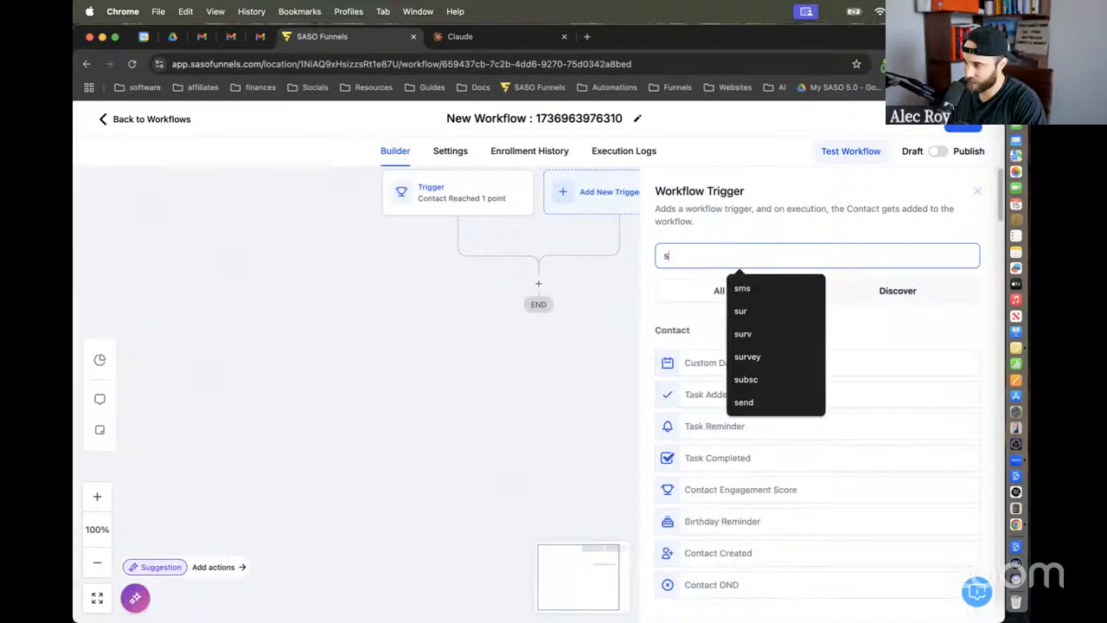
type("core")
left_click(705, 372)
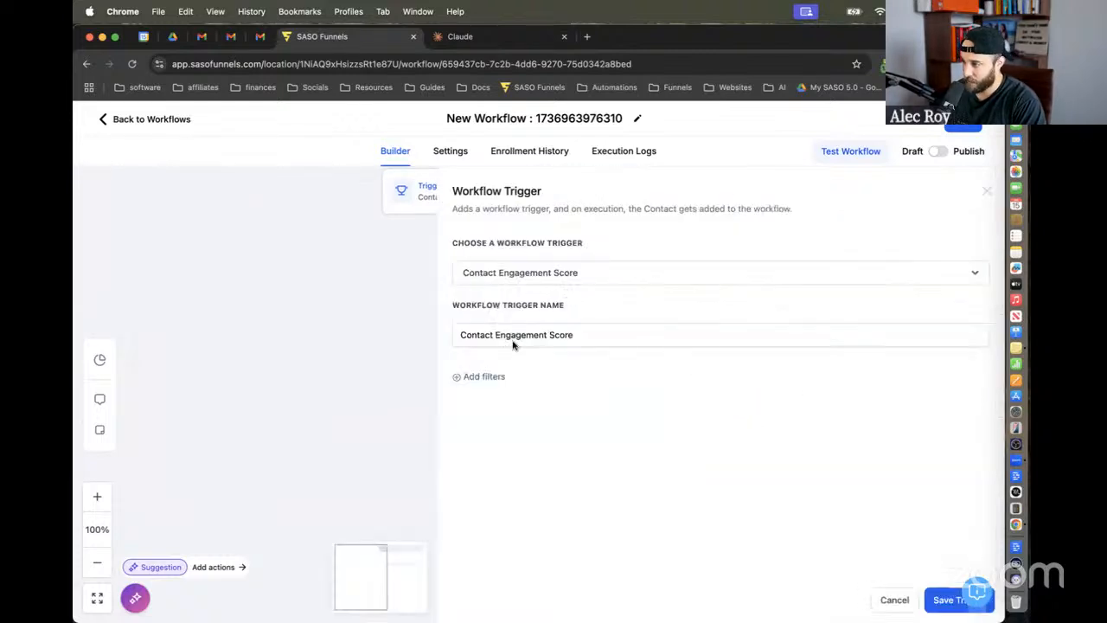
Step: Add a filter to the second trigger with Score Equals to 3
left_click(502, 377)
left_click(522, 393)
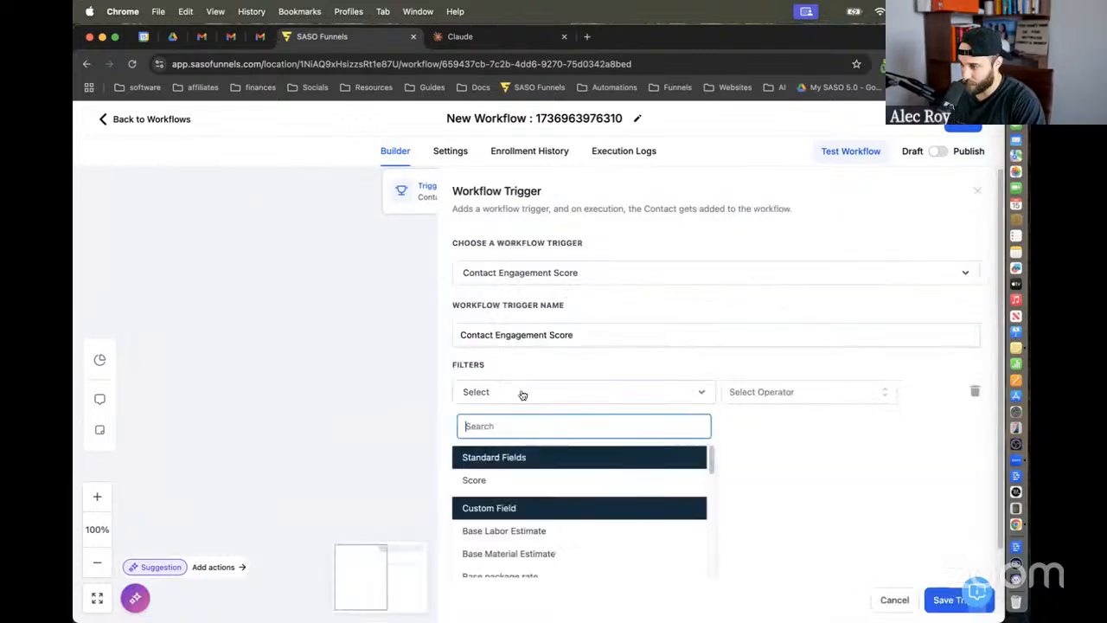
left_click(606, 481)
left_click(751, 398)
left_click(751, 422)
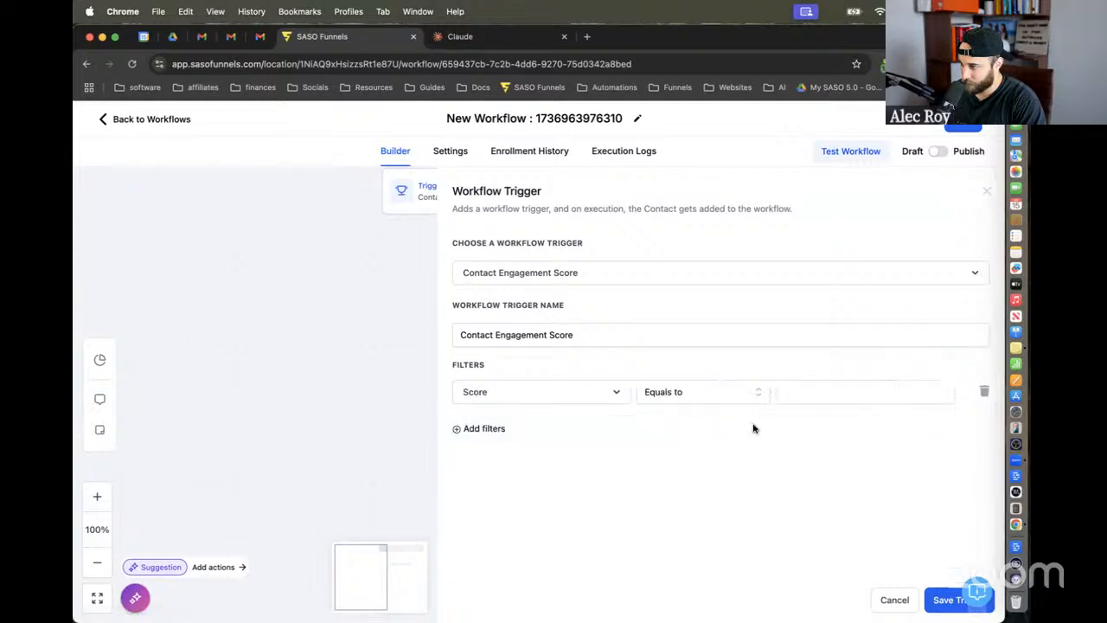
left_click(816, 392)
type("3")
left_click(814, 556)
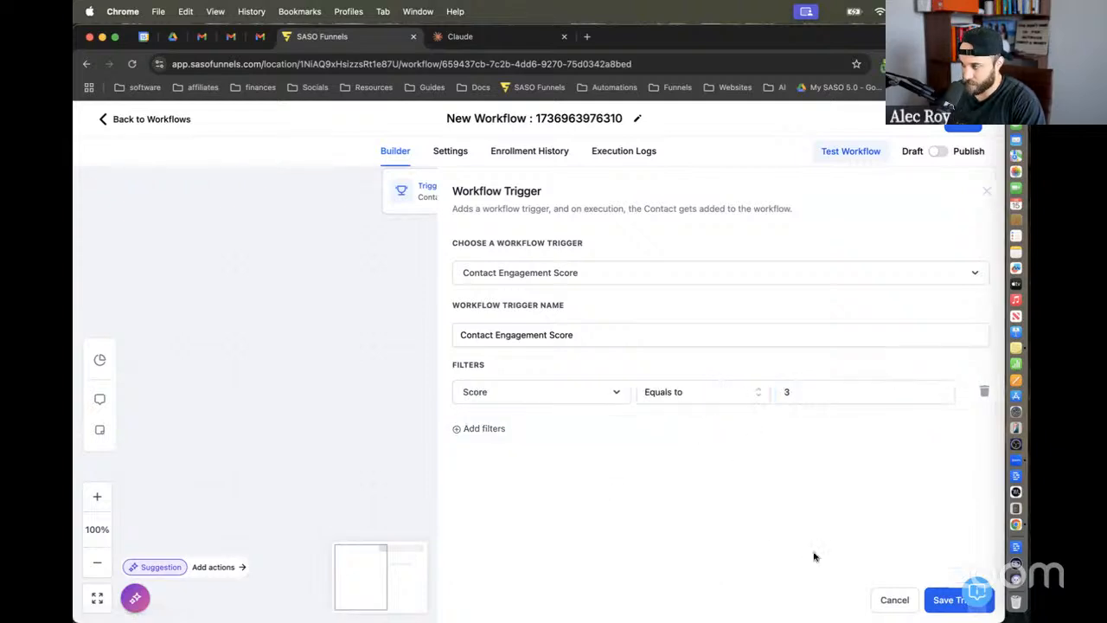
Step: Name the second trigger "Contact reached 3 points" and save it
left_click(605, 342)
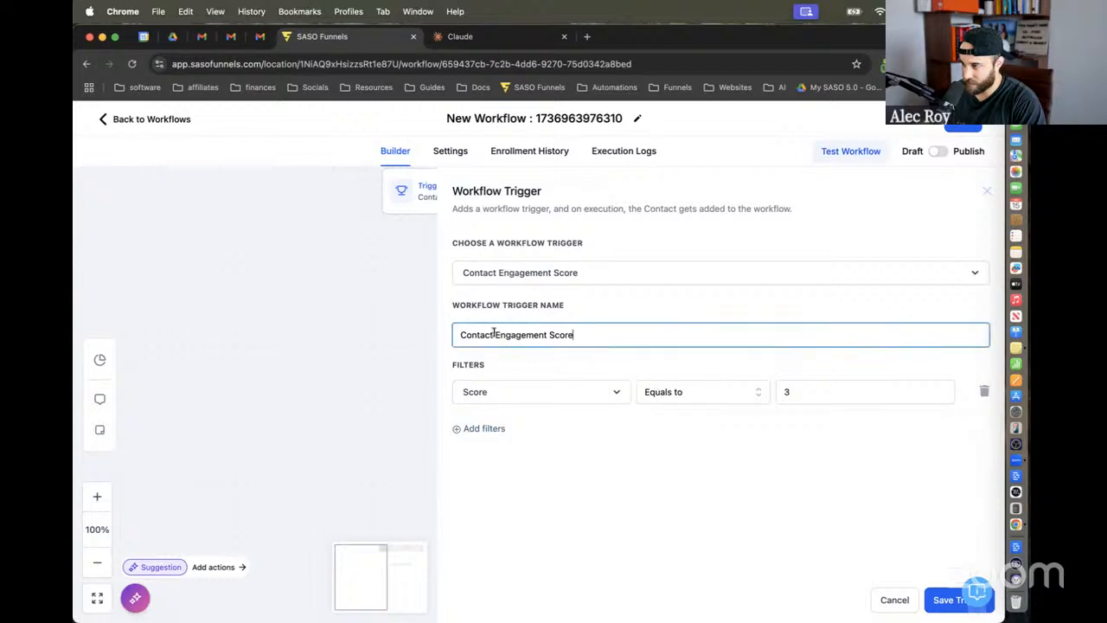
left_click_drag(497, 334, 645, 324)
type("reache")
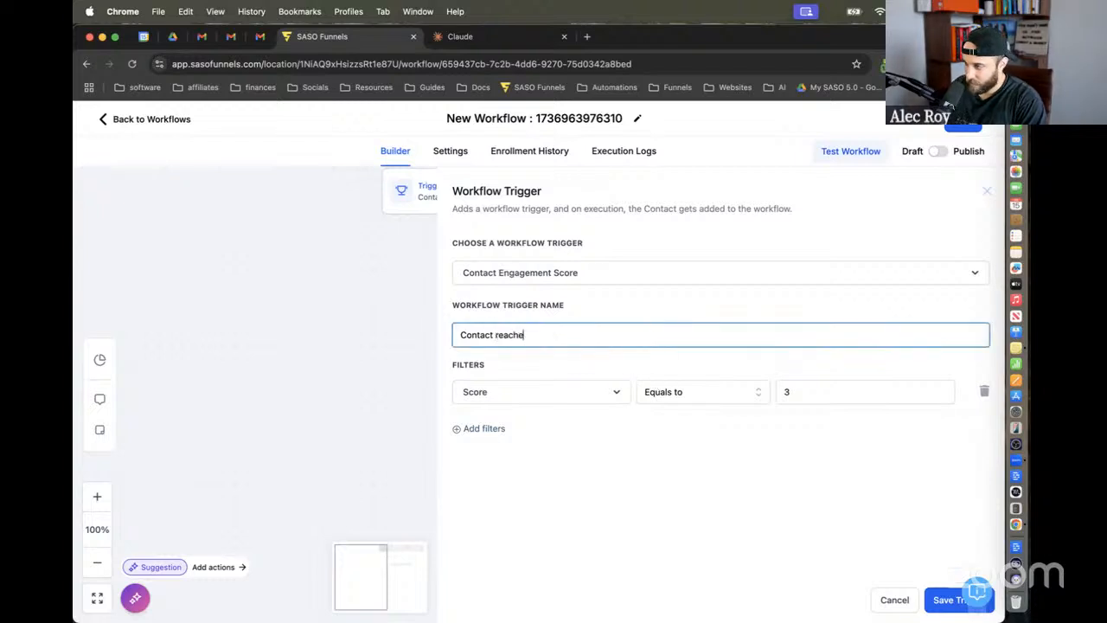
type("d 3 points")
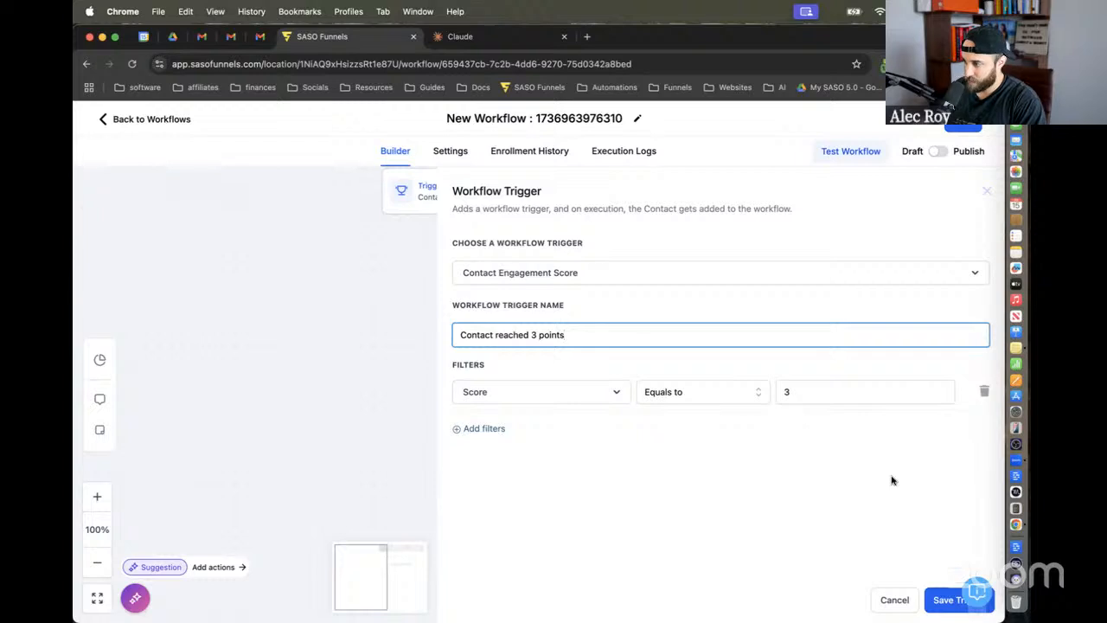
left_click(948, 600)
Step: Add a third Contact Engagement Score trigger with a filter for Score Equals to 5
left_click(667, 206)
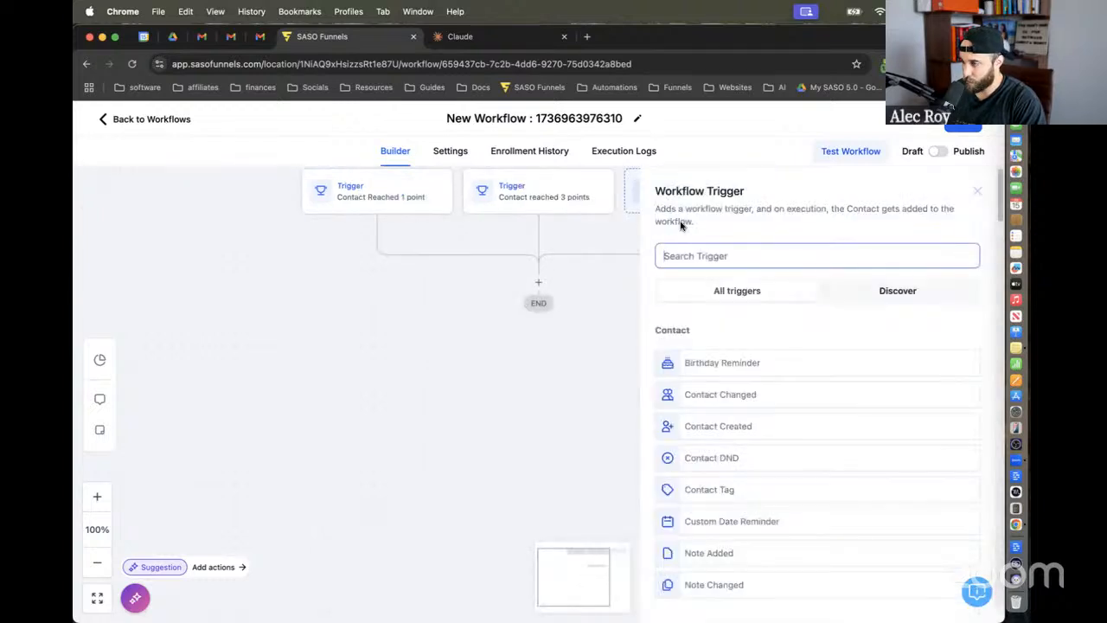
type("score")
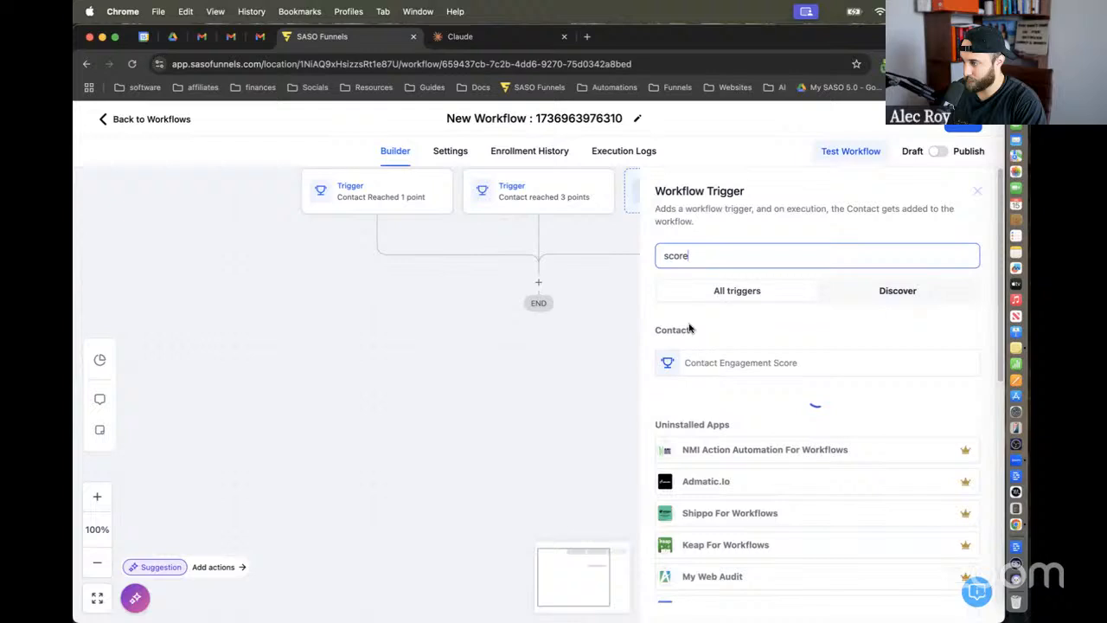
left_click(729, 361)
left_click(484, 377)
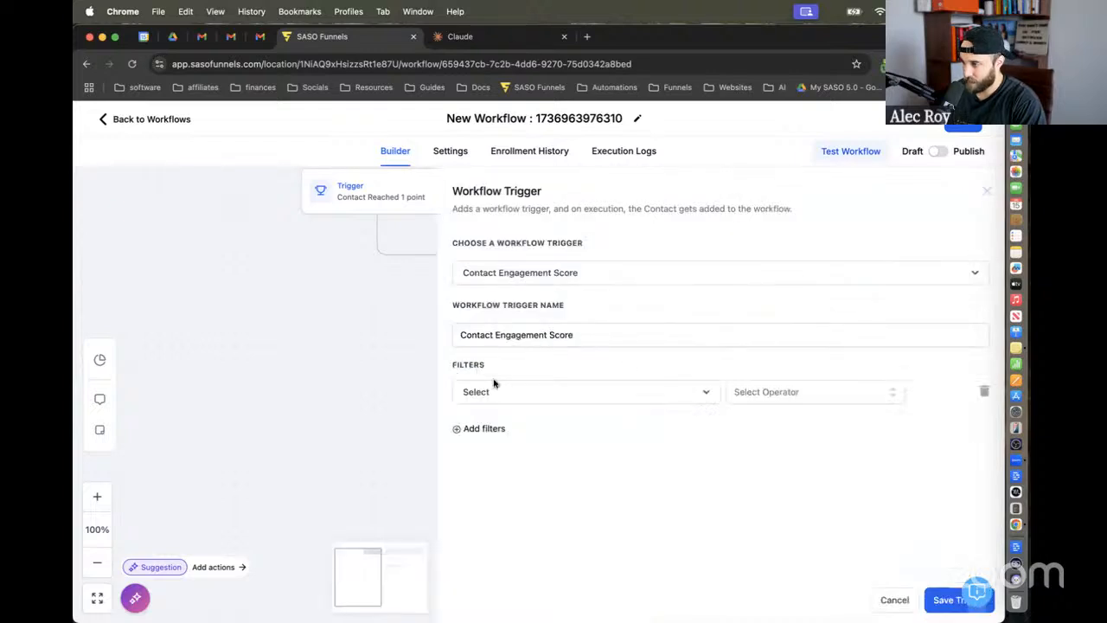
left_click(497, 392)
left_click(484, 480)
left_click(728, 397)
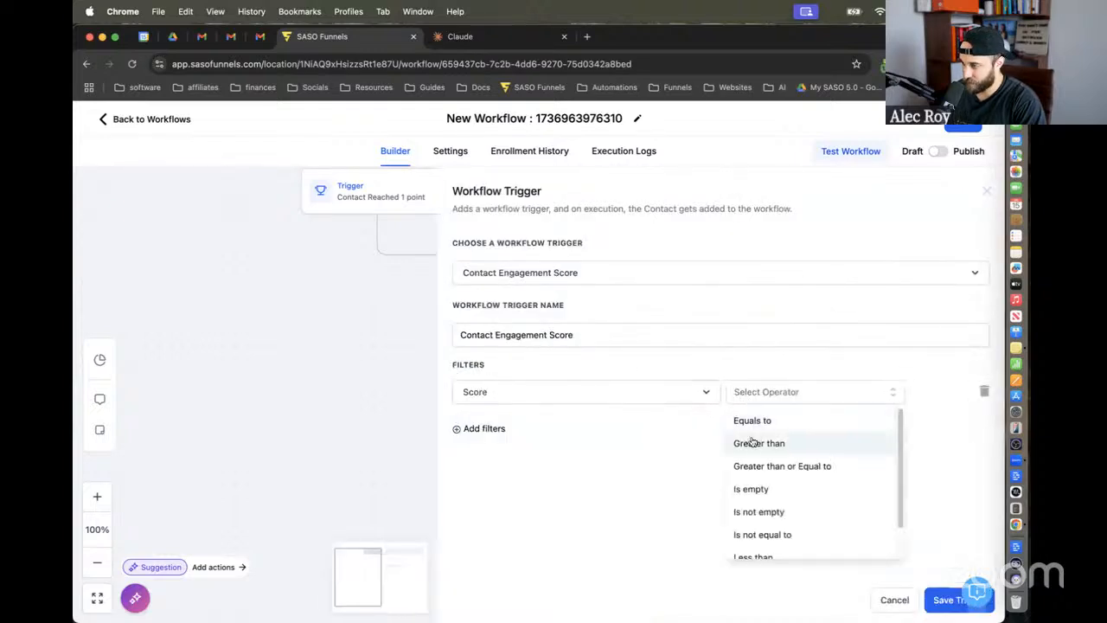
left_click(741, 421)
left_click(823, 394)
type("5")
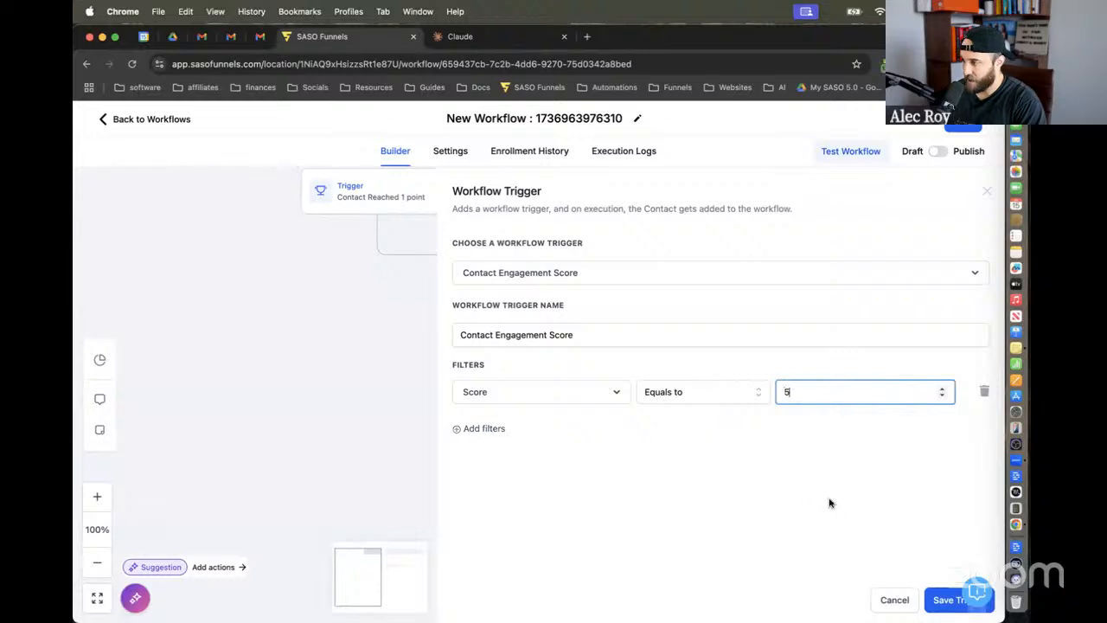
Step: Name the third trigger "Contact reached 5 points" and save it
left_click_drag(495, 336, 781, 342)
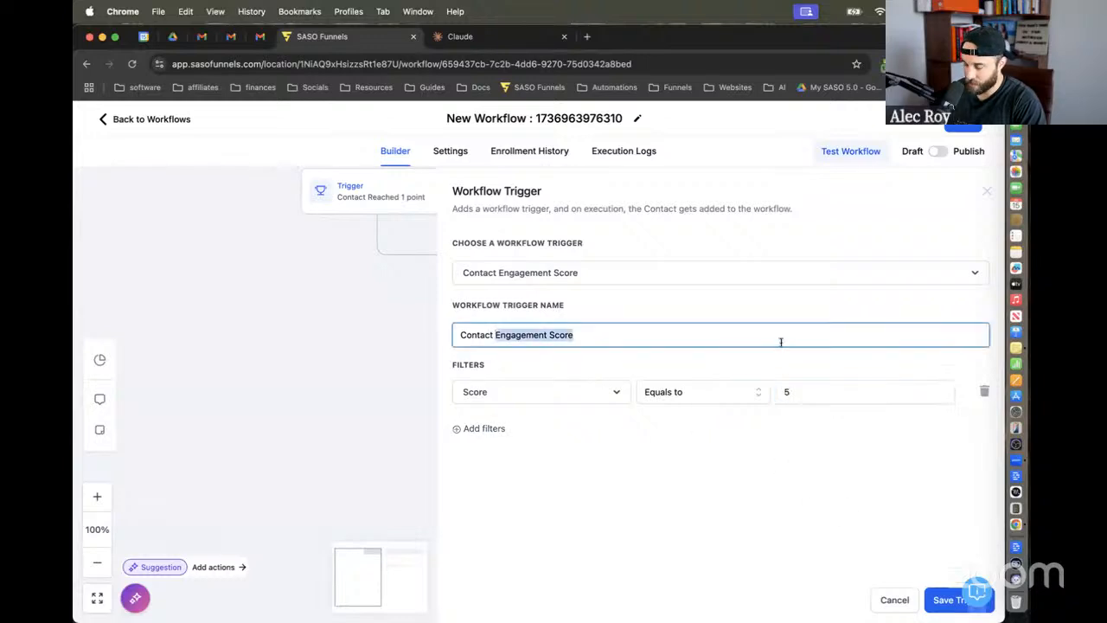
type("reached 5 points")
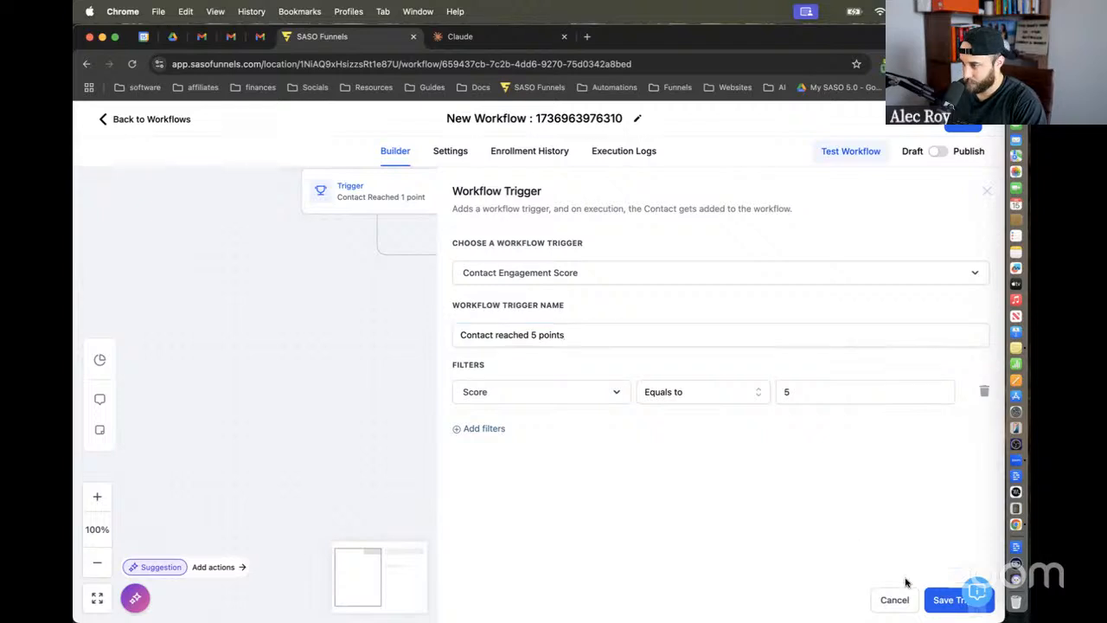
left_click(942, 601)
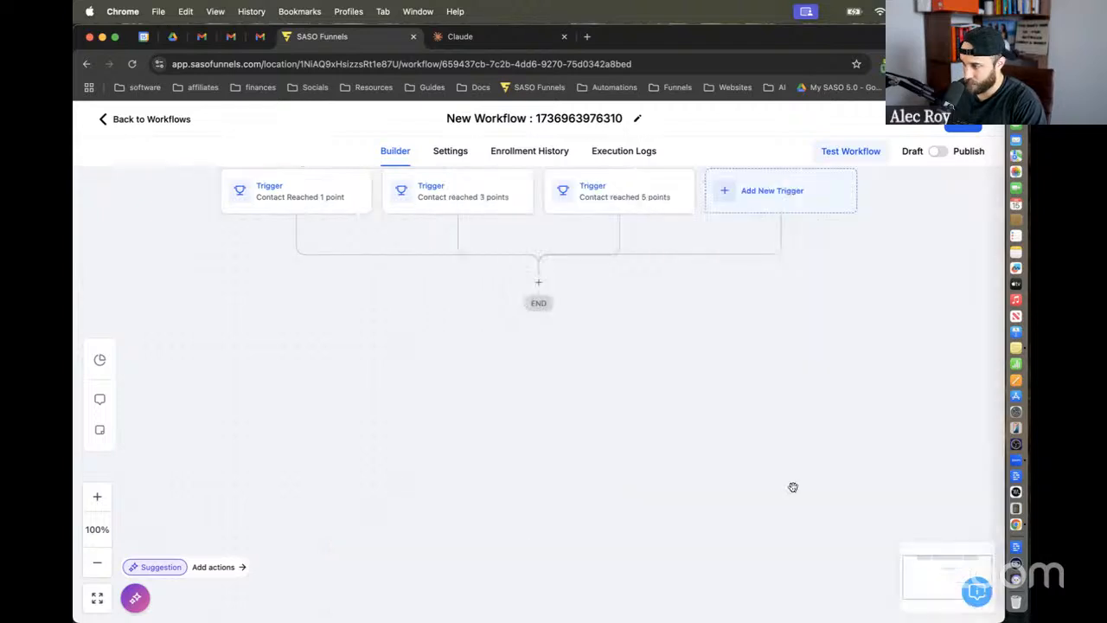
Step: Start a fourth Contact Engagement Score trigger in the new workflow
left_click(734, 208)
left_click(711, 262)
type("c")
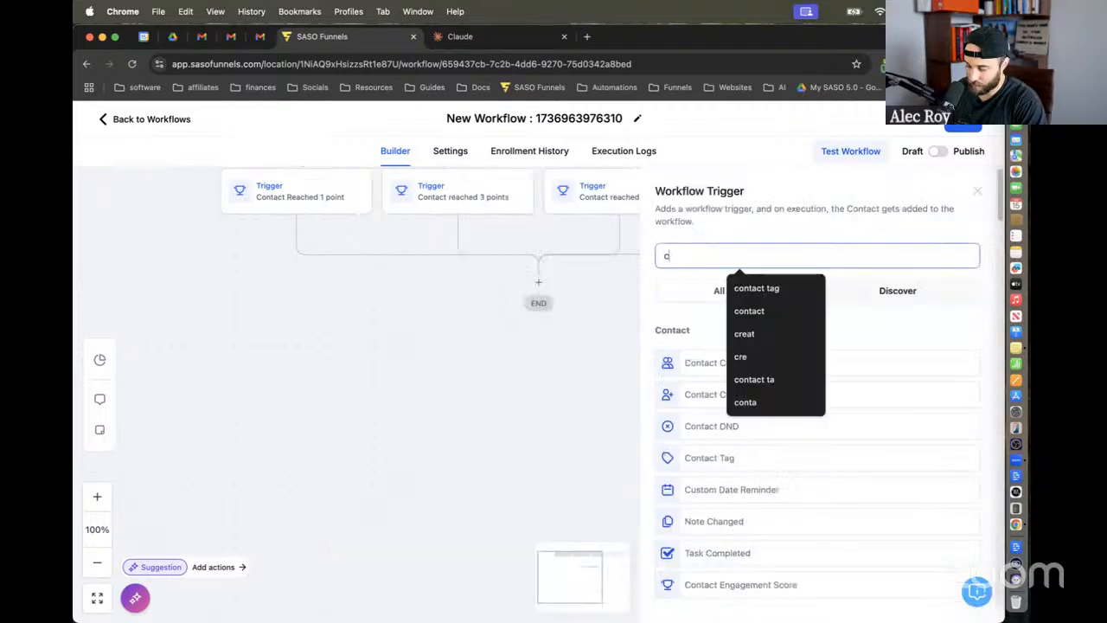
type("ontact")
key("BackSpace")
key("BackSpace")
key("BackSpace")
key("BackSpace")
key("BackSpace")
key("BackSpace")
key("BackSpace")
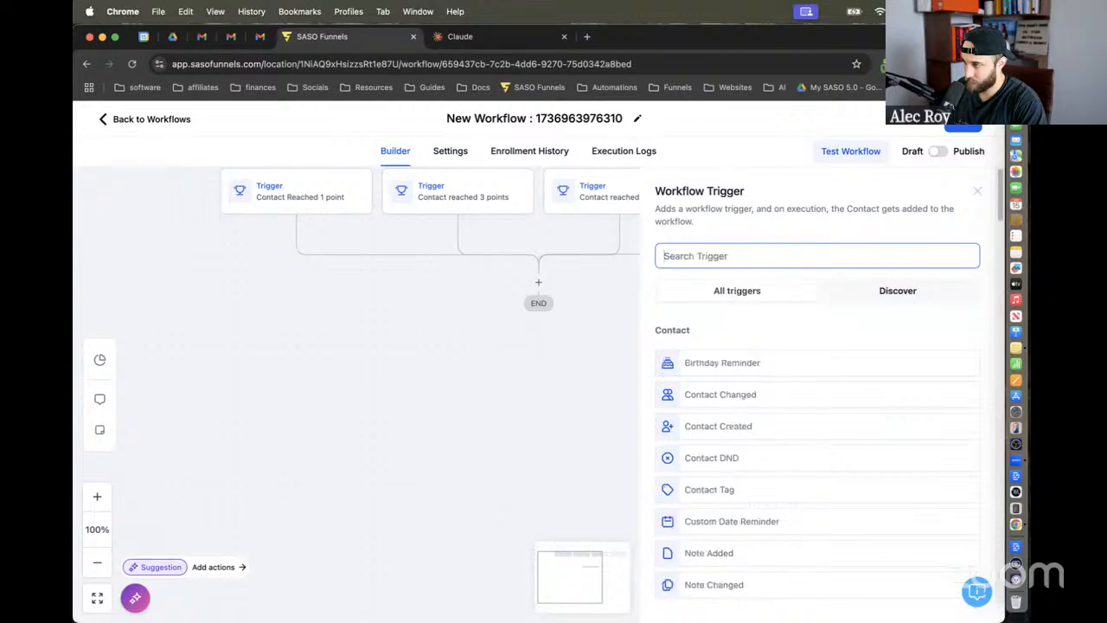
type("score")
left_click(780, 360)
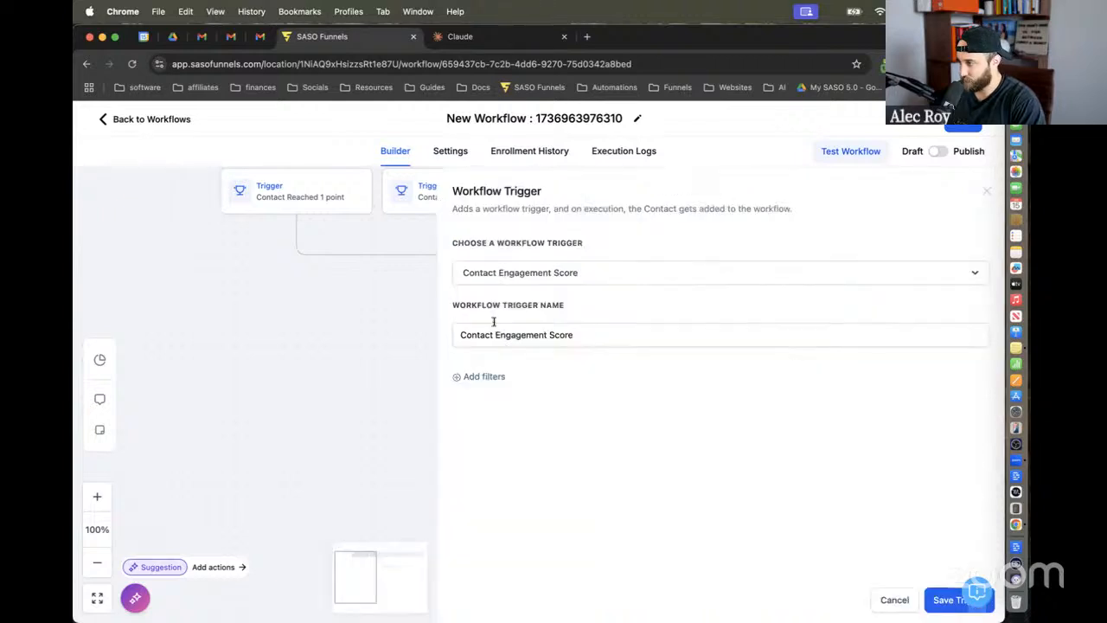
Step: Add a filter to the fourth trigger with Score Equals to 10
left_click(483, 378)
left_click(493, 393)
left_click(510, 478)
left_click(749, 399)
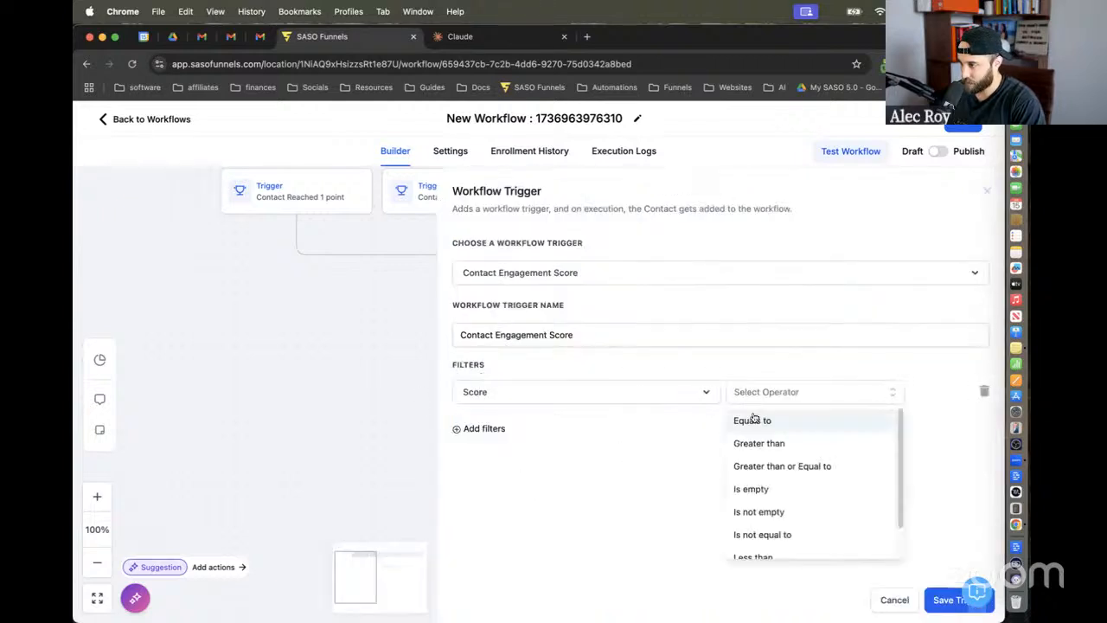
left_click(753, 419)
left_click(818, 391)
type("10")
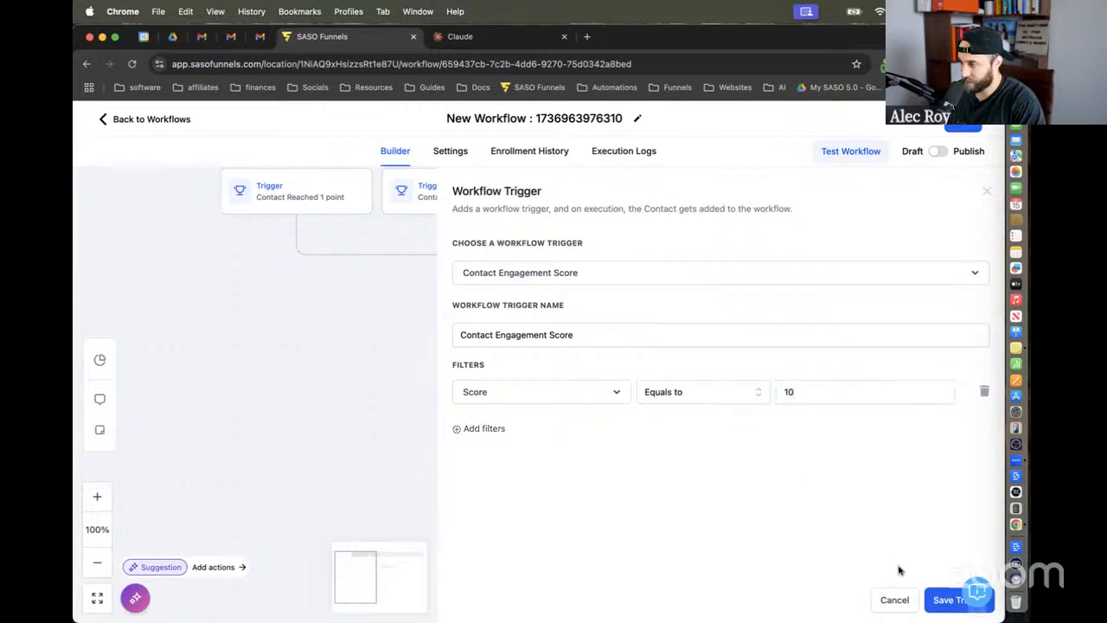
Step: Name the fourth trigger "Contact reached 10 points" and save it
double_click(500, 334)
left_click(626, 334, "shift")
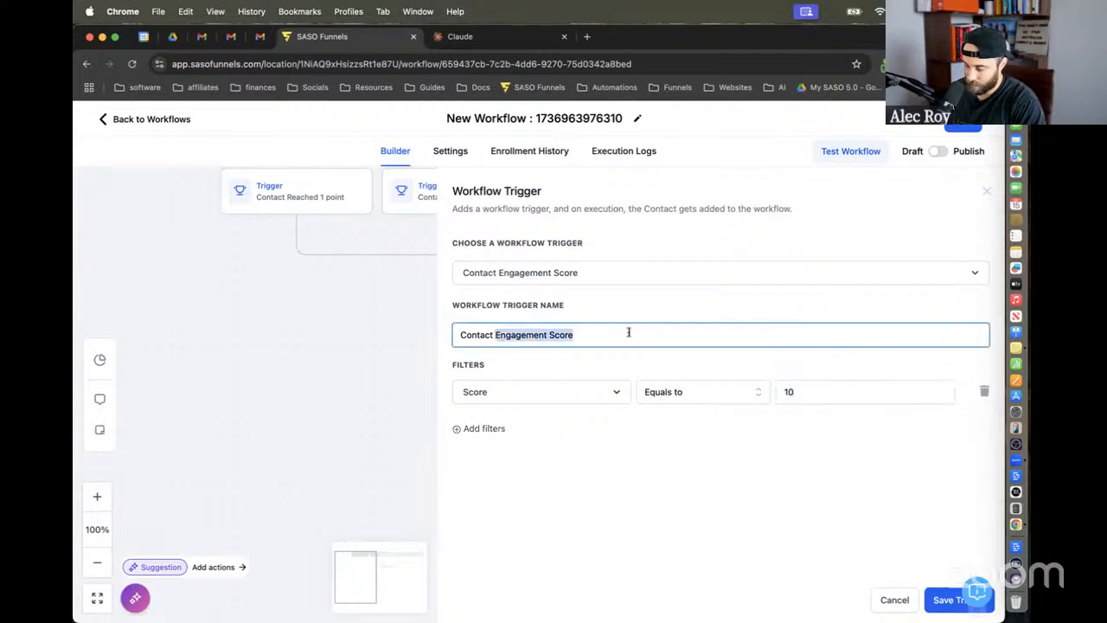
type("reached 10 points")
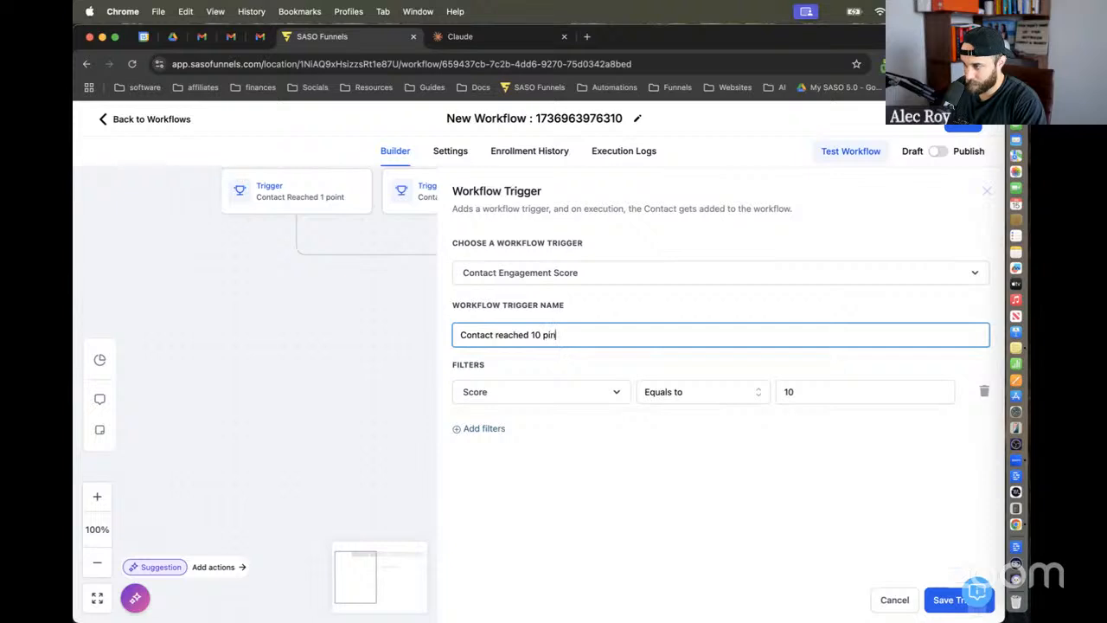
left_click(941, 599)
left_click_drag(620, 458, 654, 494)
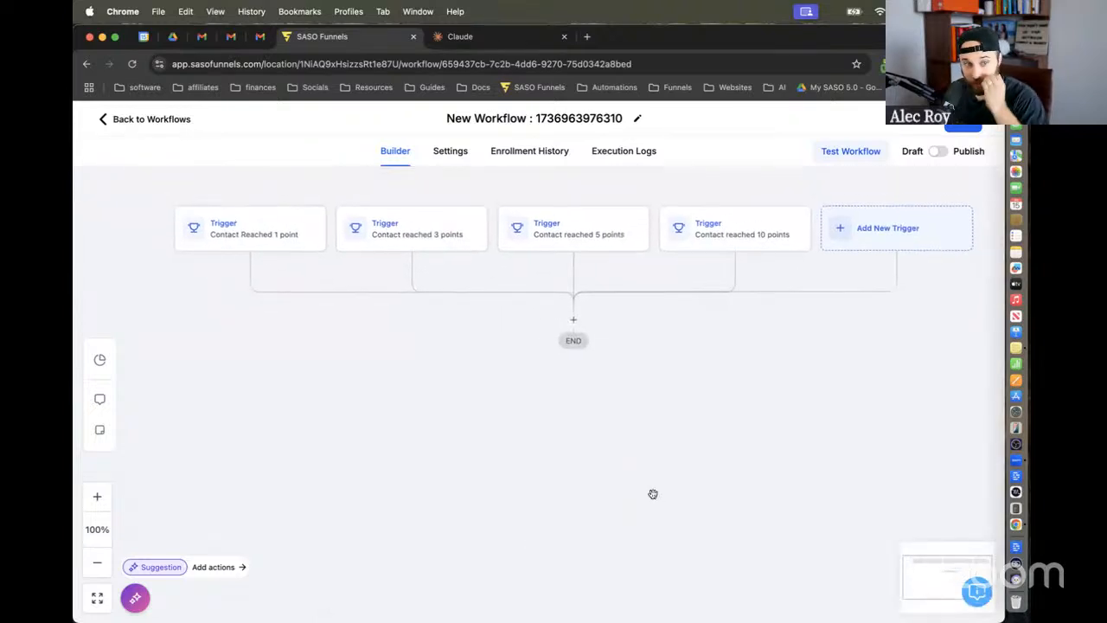
left_click(574, 320)
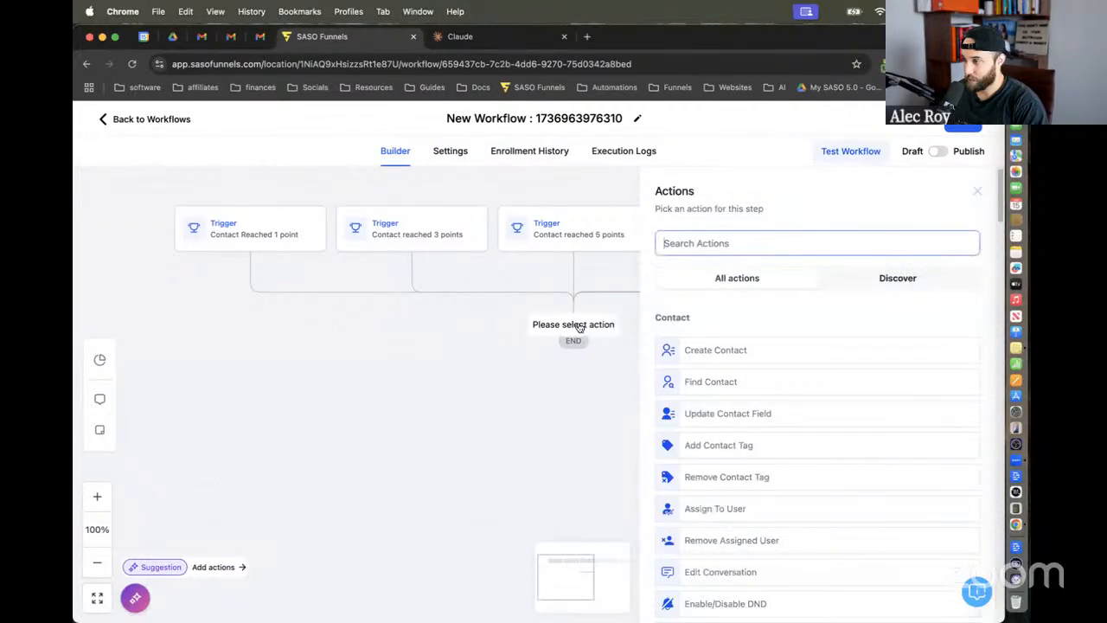
left_click(696, 248)
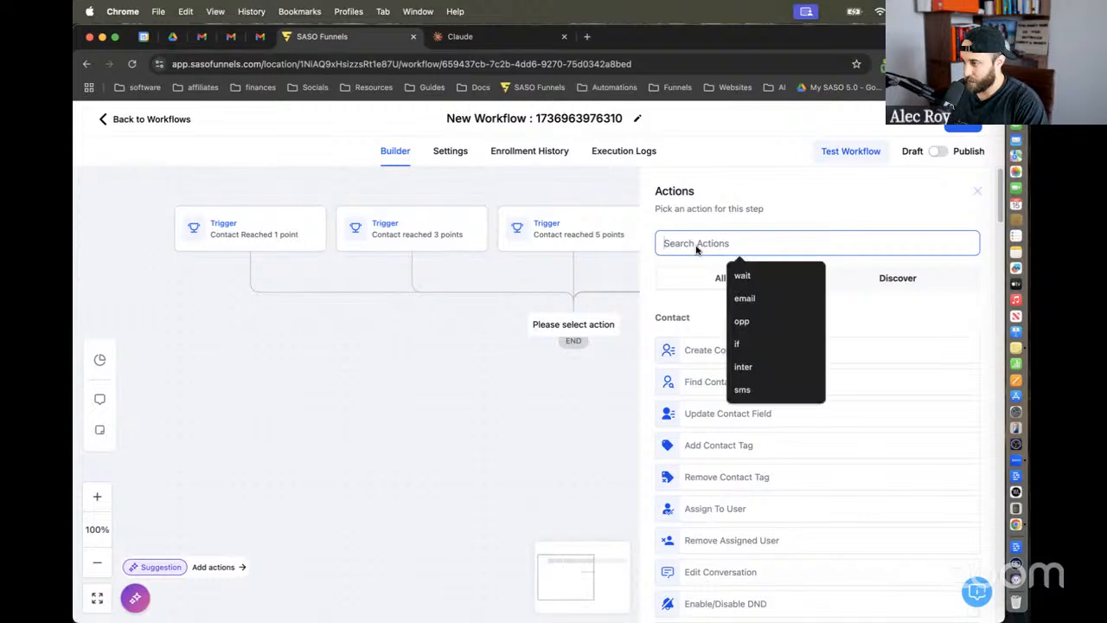
type("if")
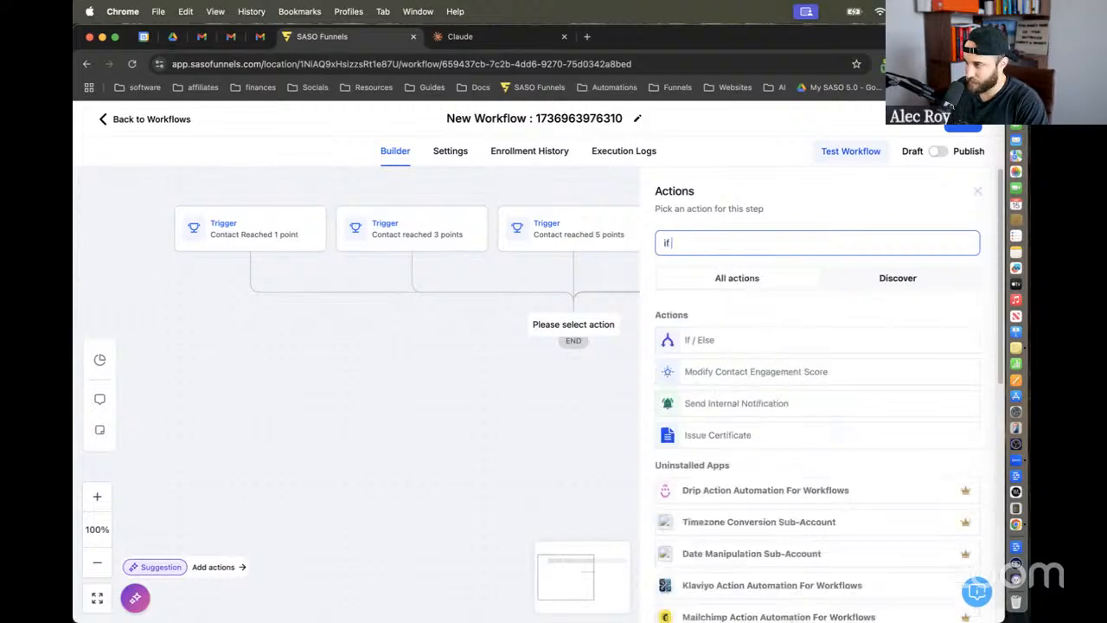
left_click(714, 340)
left_click(549, 421)
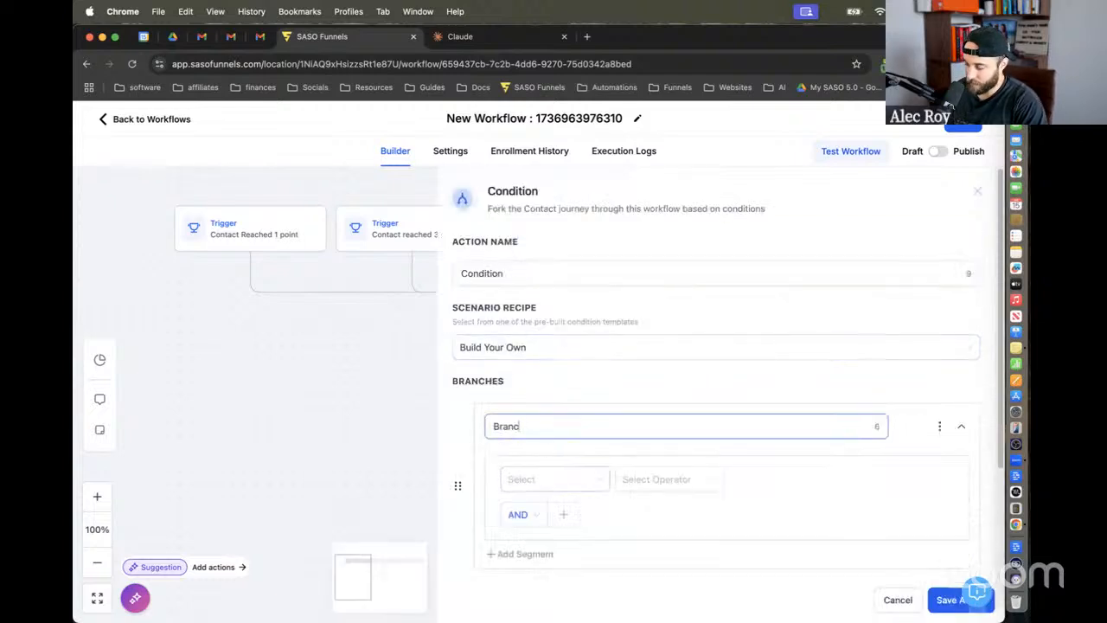
key("BackSpace")
key("BackSpace")
key("BackSpace")
key("BackSpace")
key("BackSpace")
key("BackSpace")
type("1 point")
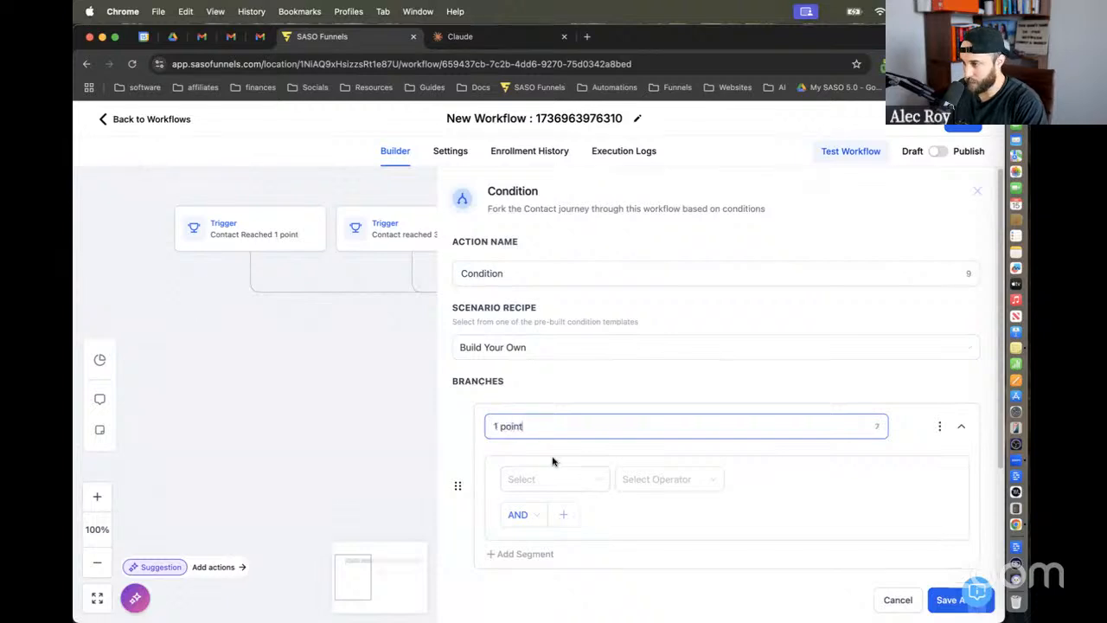
left_click(558, 479)
left_click(559, 415)
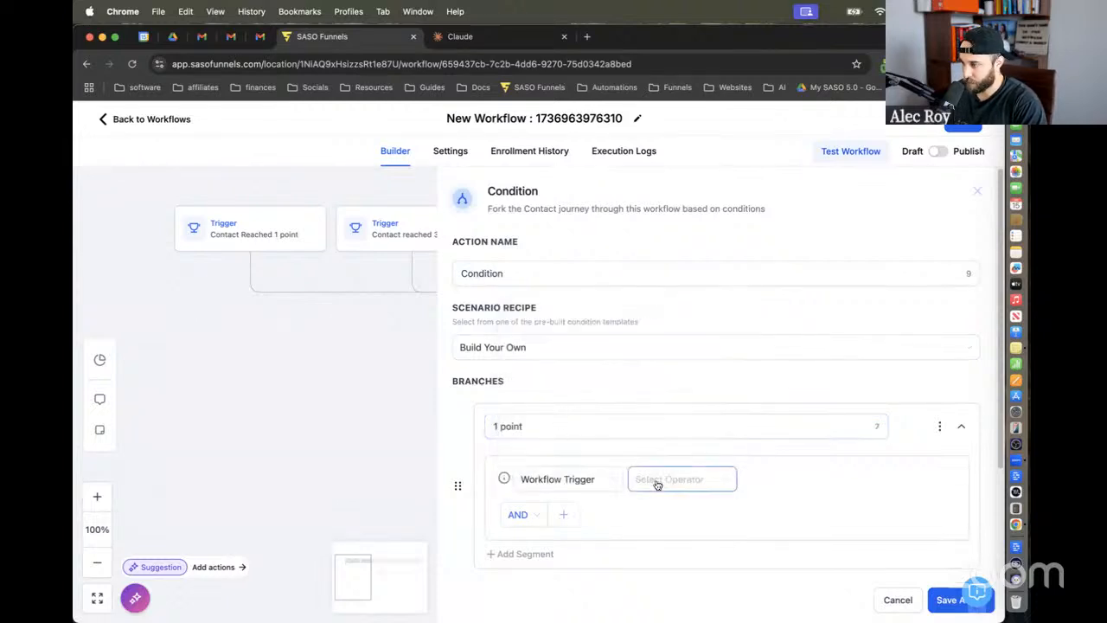
left_click(657, 485)
left_click(660, 503)
left_click(794, 485)
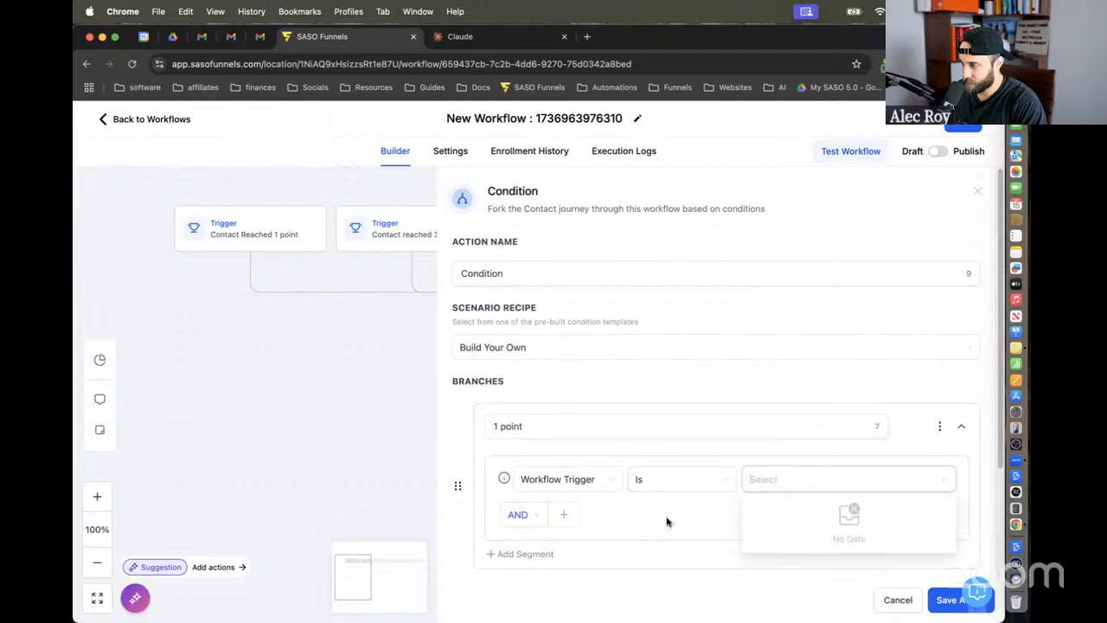
left_click(667, 522)
left_click(753, 487)
left_click(697, 528)
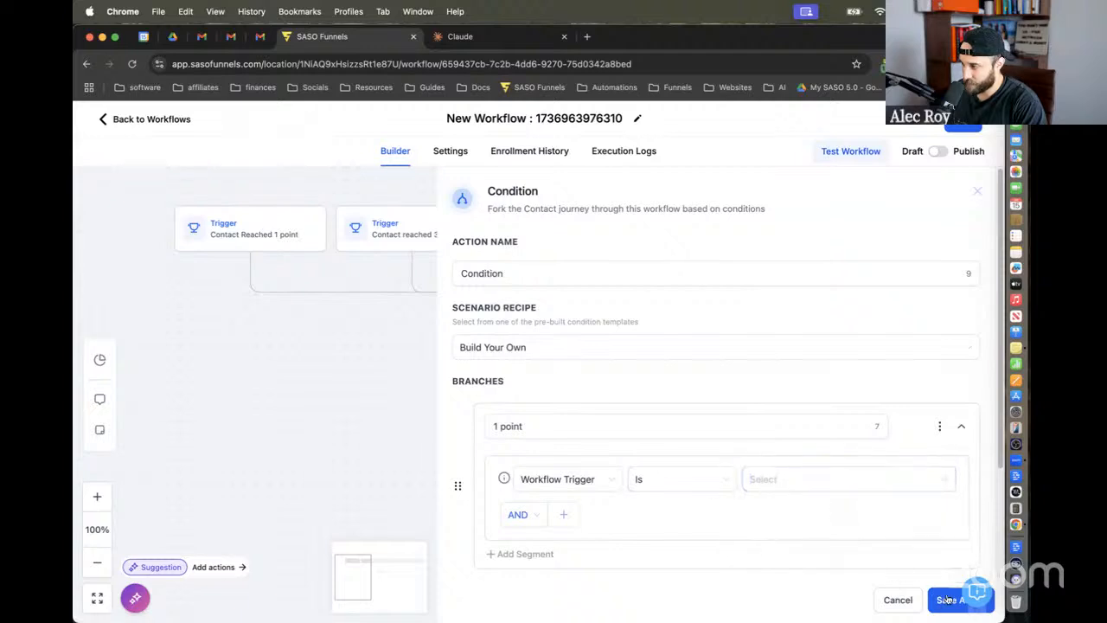
Step: Save the workflow without the unfinished condition and reload the page
left_click(948, 599)
left_click(977, 191)
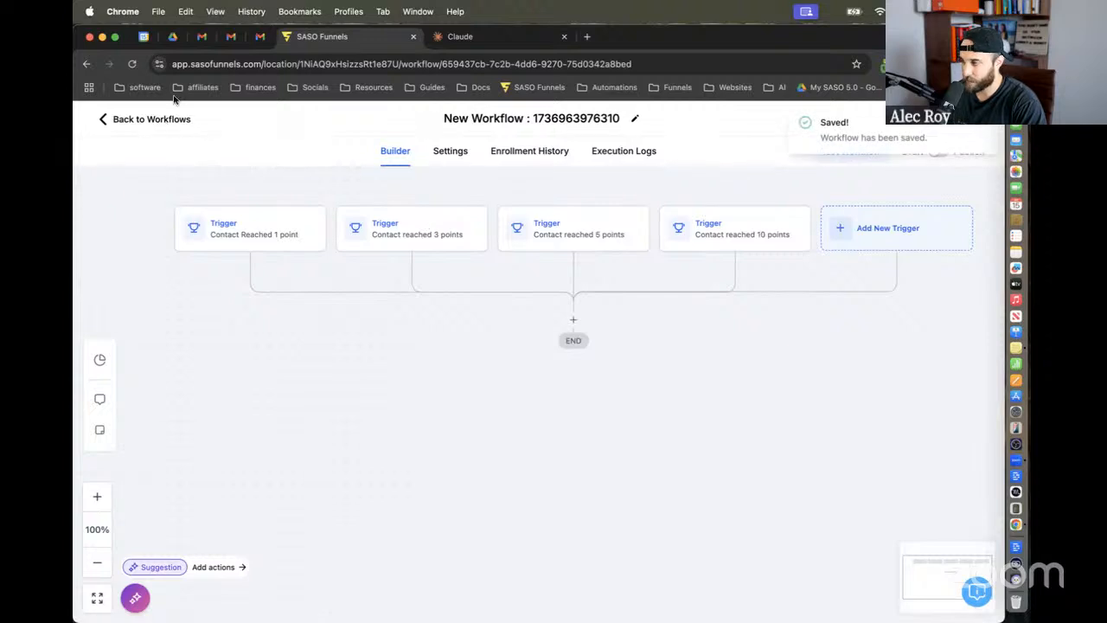
left_click(132, 66)
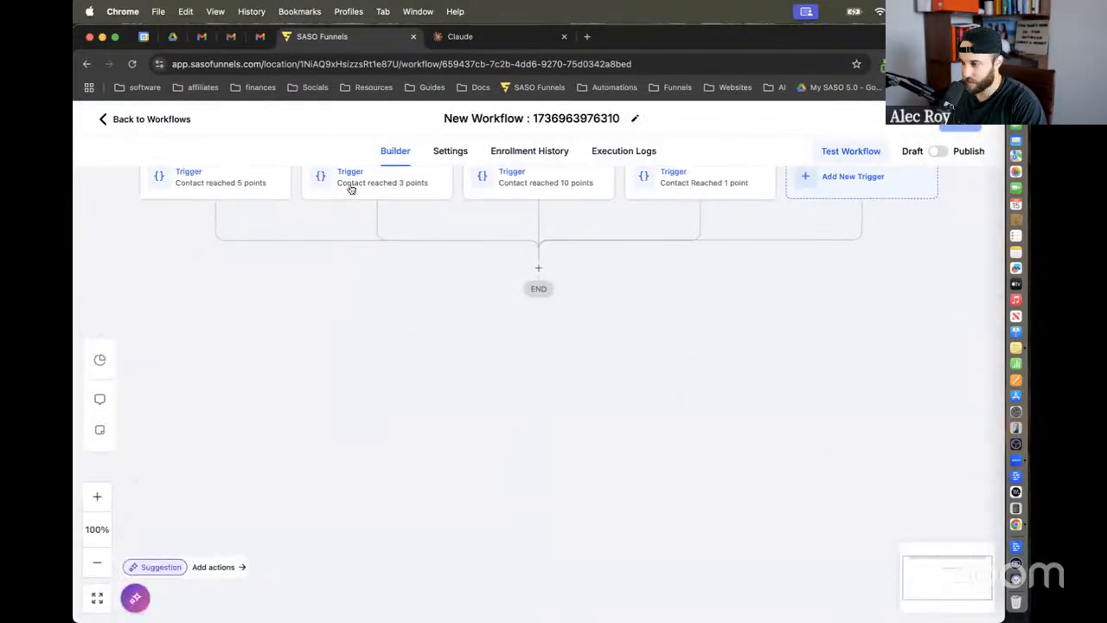
Step: Add an If / Else action below the four triggers
left_click(538, 288)
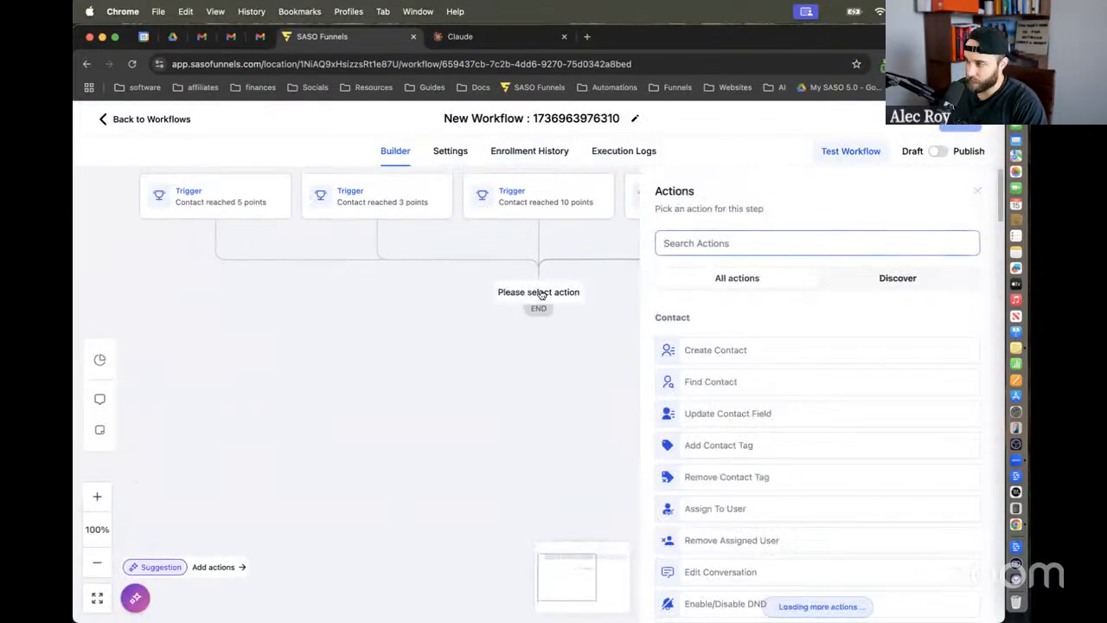
type("if")
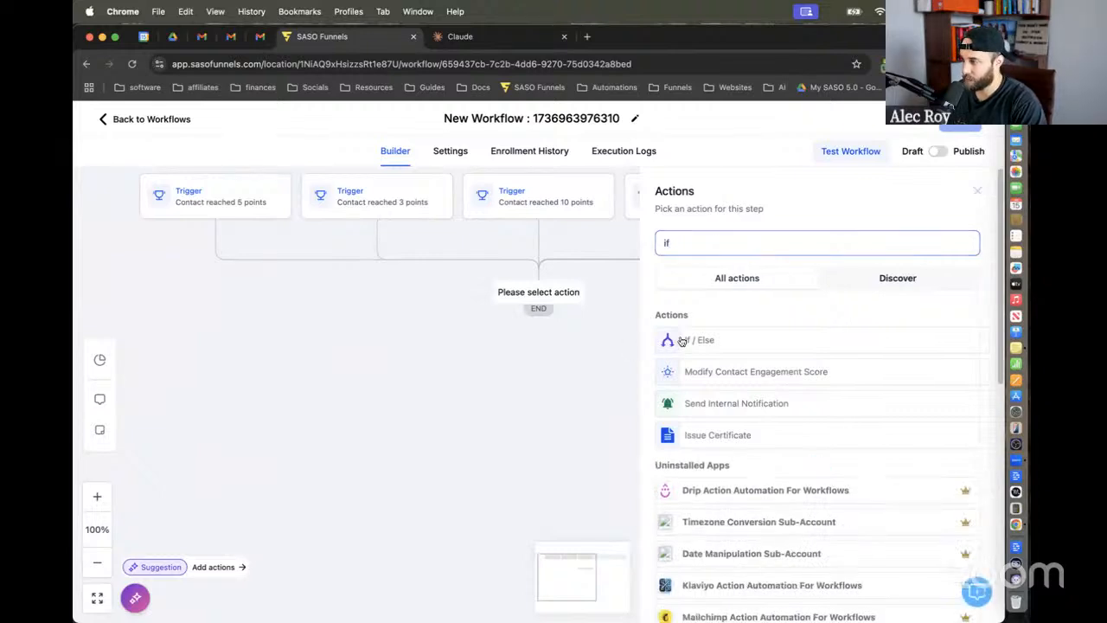
left_click(669, 339)
Step: Set the first branch's condition to Workflow Trigger Is Contact Reached 1 point and name the branch "1 point"
left_click(542, 483)
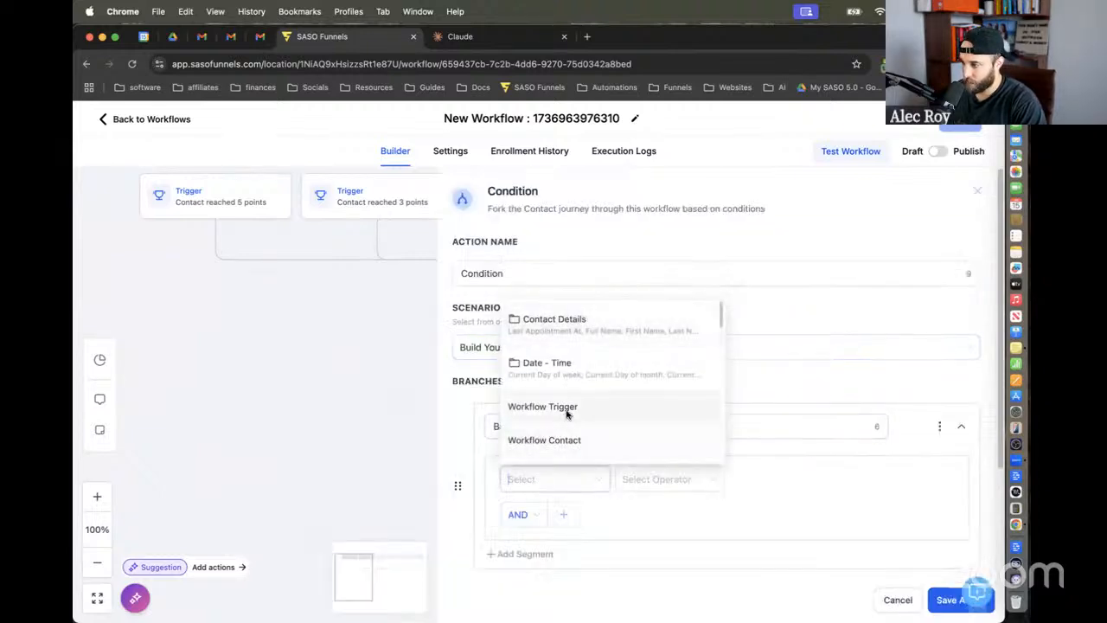
left_click(567, 406)
left_click(670, 480)
left_click(668, 505)
left_click(783, 478)
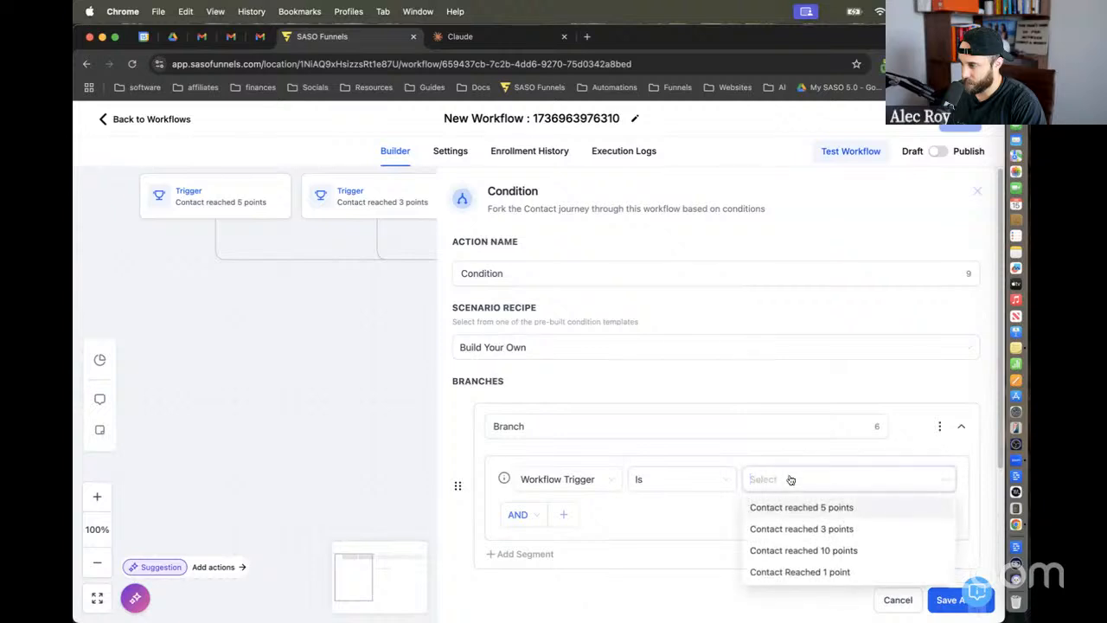
left_click(804, 549)
left_click(664, 400)
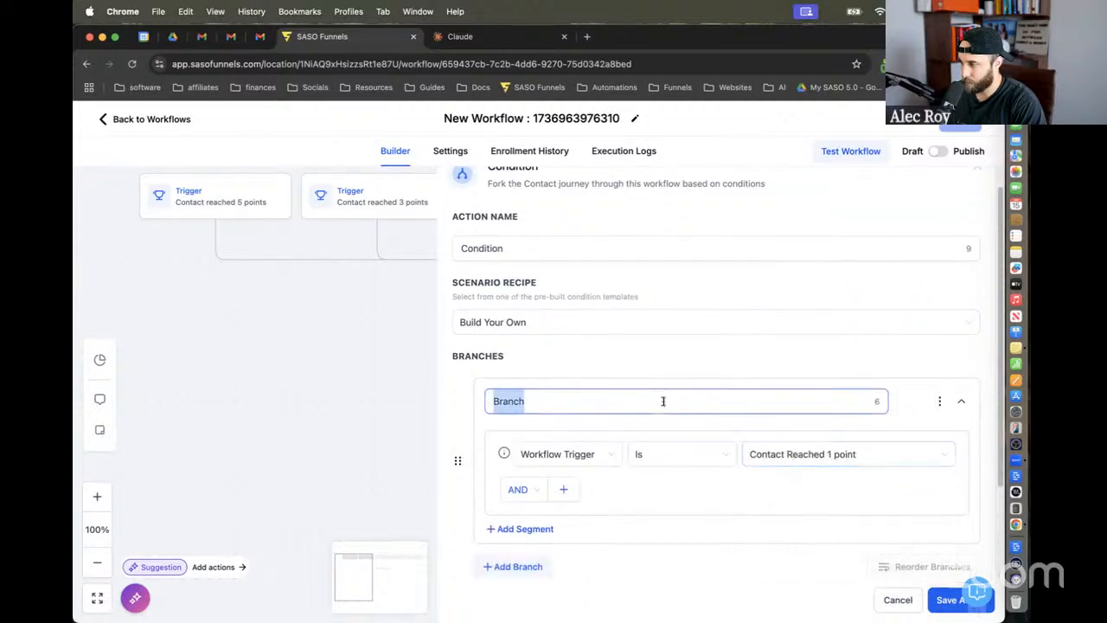
type("1 point")
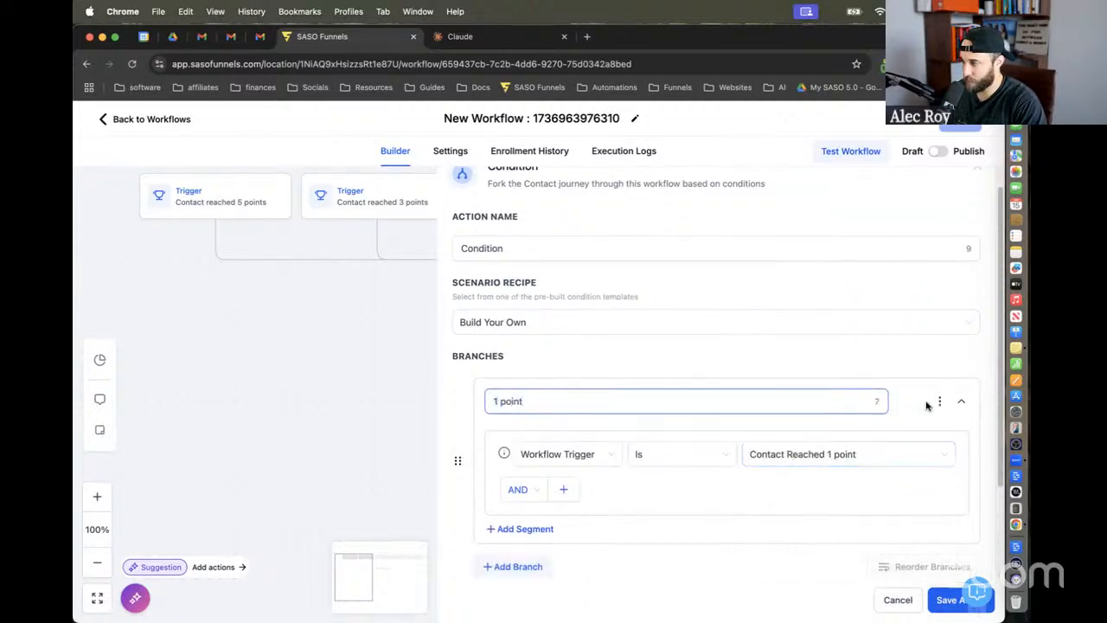
Step: Clone the "1 point" branch and rename the copy "3 points"
left_click(940, 401)
left_click(903, 410)
scroll(672, 485, "down", 3)
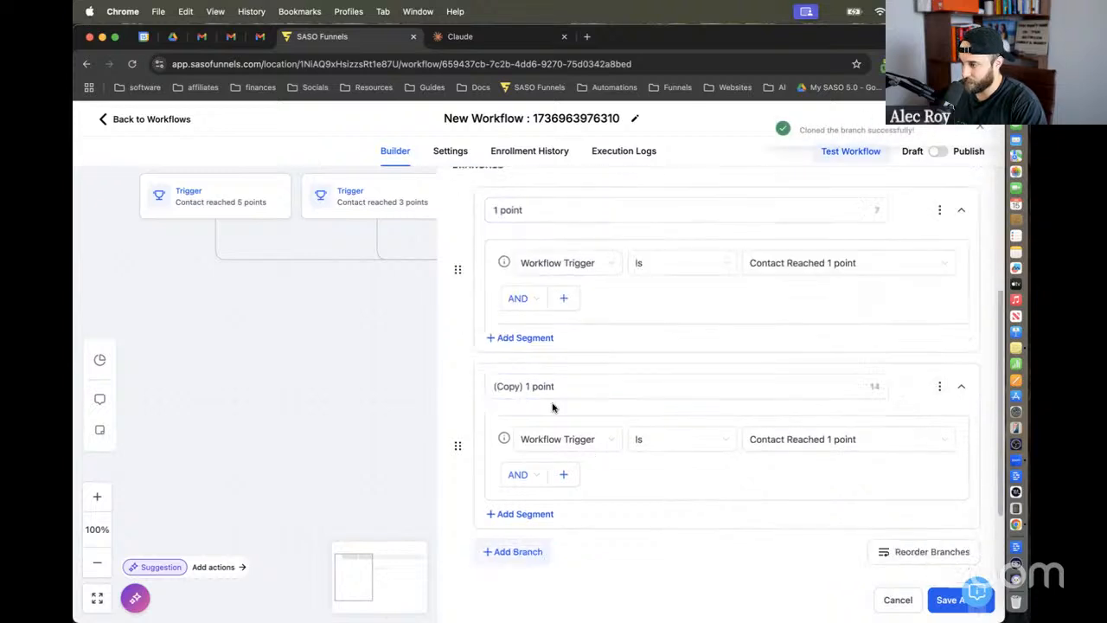
left_click(558, 386)
key("super+a")
type("3 points")
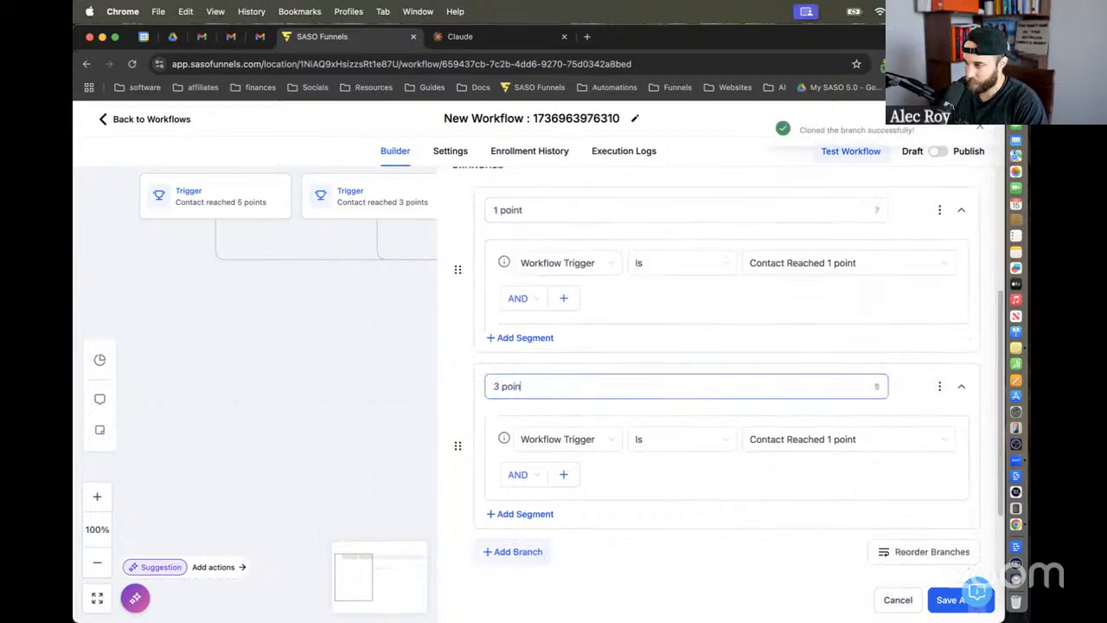
Step: Set the "3 points" branch's Workflow Trigger condition to Contact reached 3 points
left_click(761, 440)
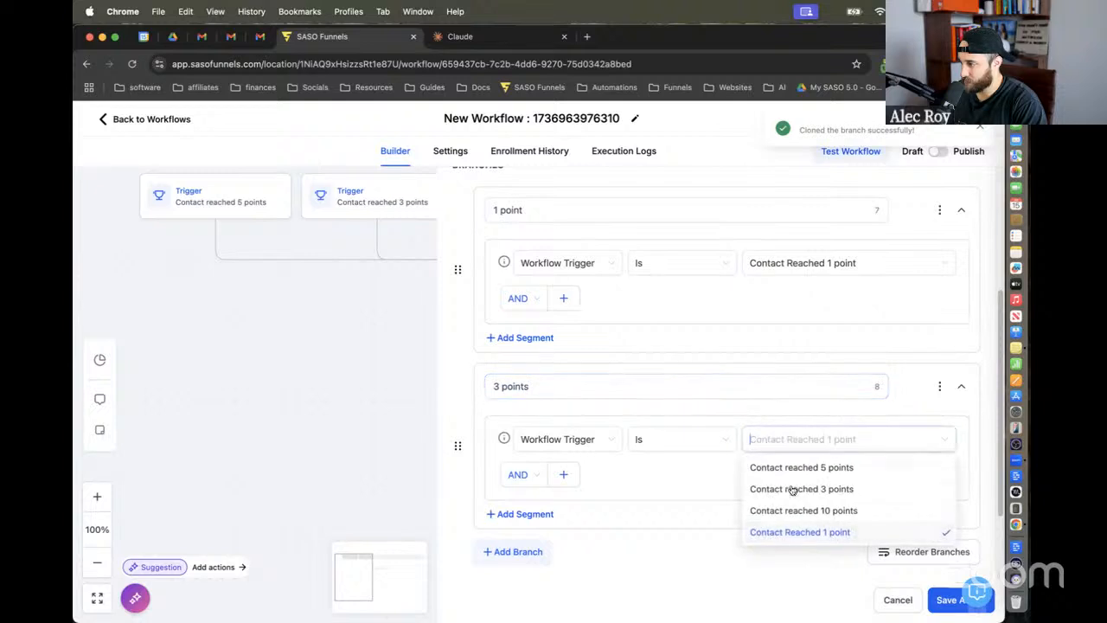
left_click(791, 487)
Step: Duplicate the "3 points" branch, rename the copy "5 points" and set its condition to Contact reached 5 points
left_click(942, 387)
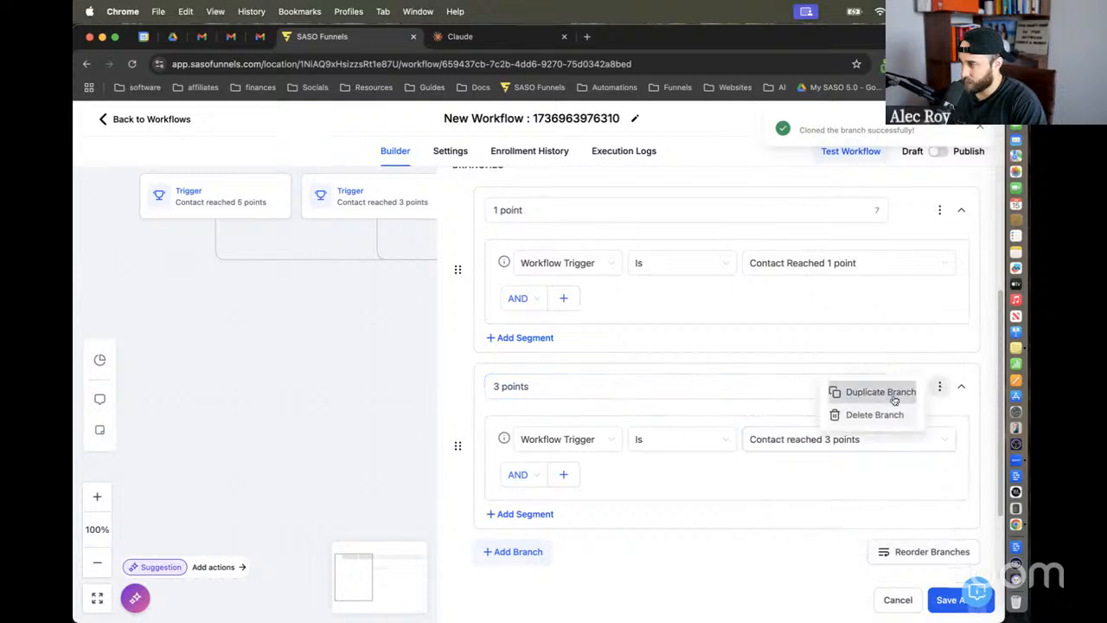
left_click(874, 389)
scroll(784, 439, "down", 3)
double_click(588, 359)
key("super+a")
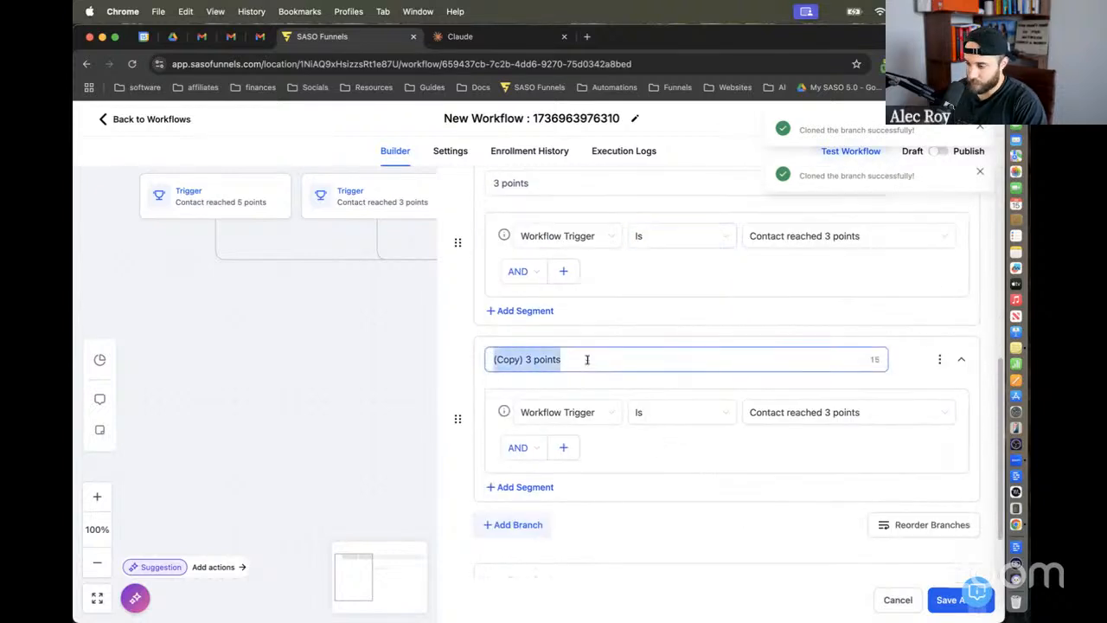
type("5 points")
left_click(794, 413)
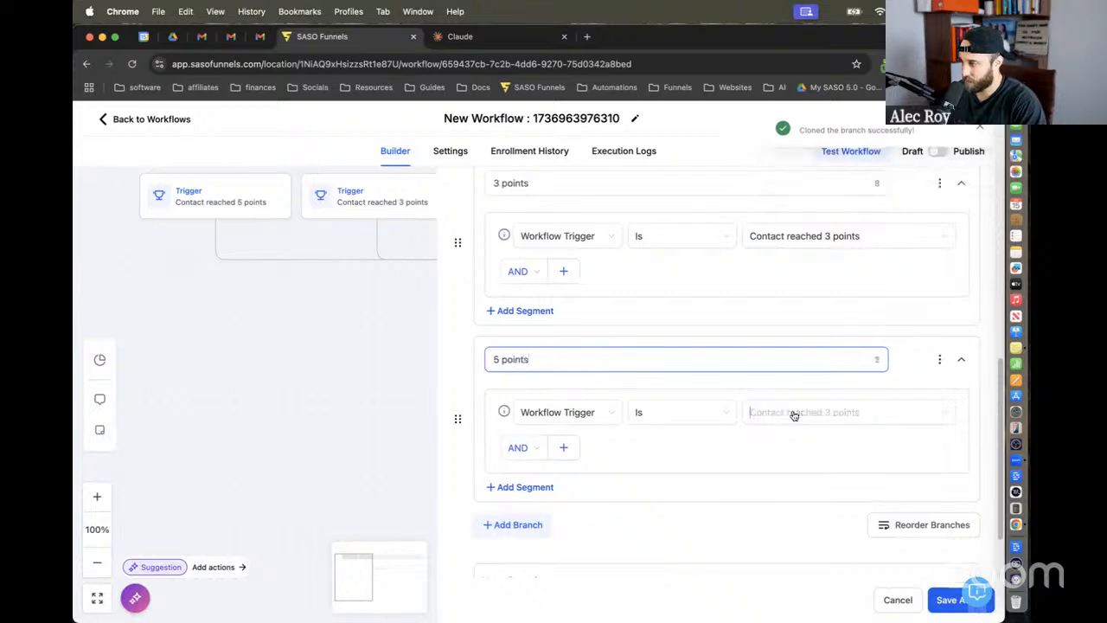
left_click(803, 441)
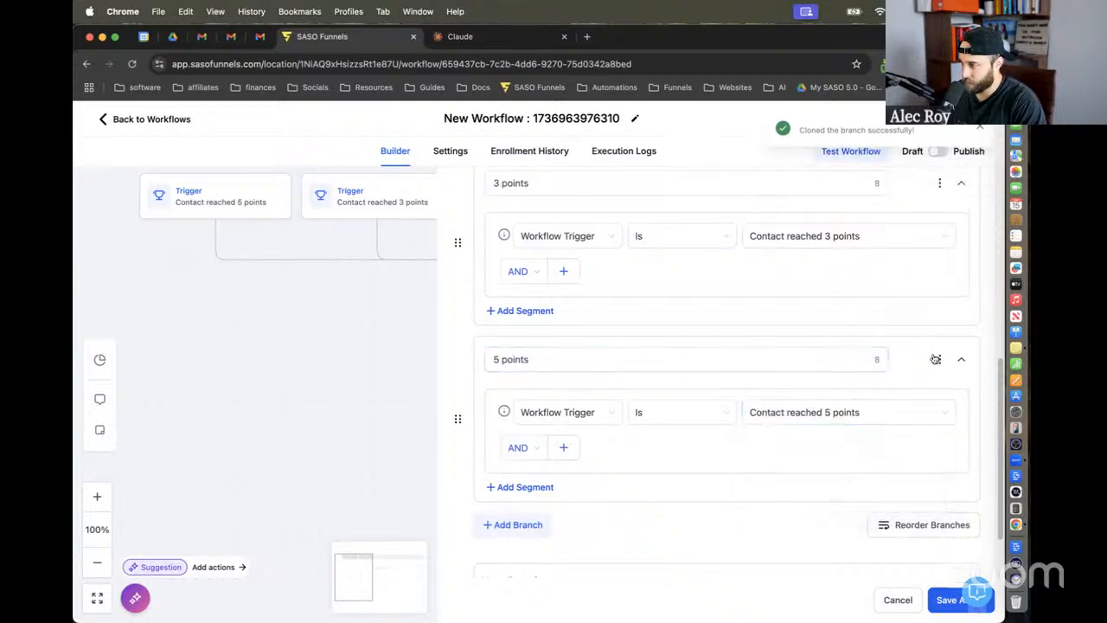
Step: Duplicate the "5 points" branch as "10 points" with the condition Contact reached 10 points, and save the If / Else action
left_click(940, 359)
left_click(884, 367)
scroll(654, 464, "down", 3)
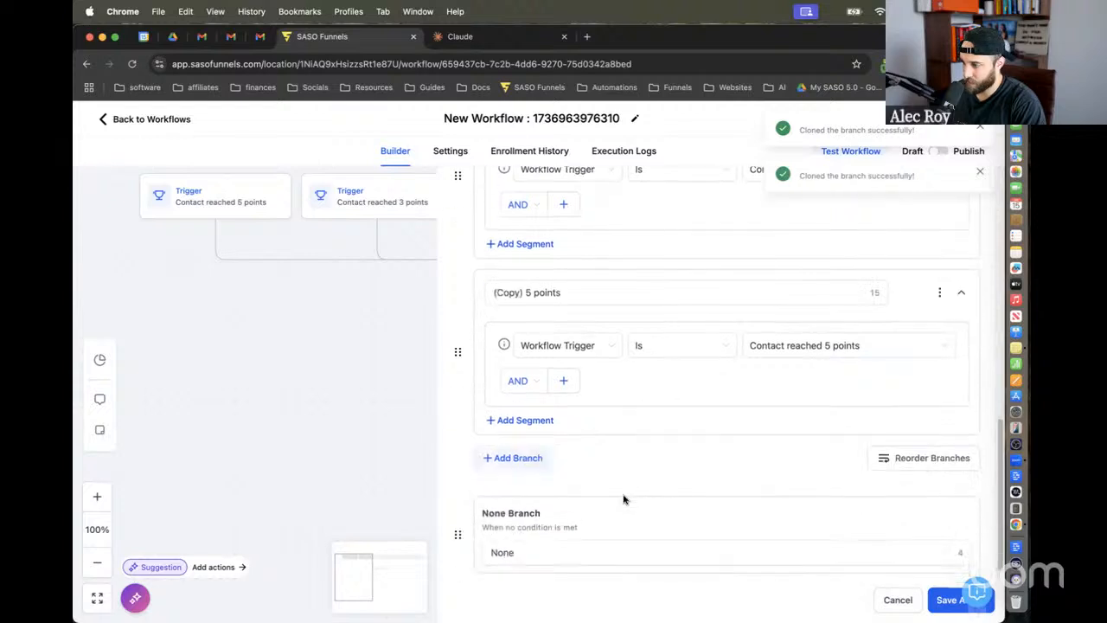
left_click(527, 291)
left_click_drag(524, 292, 514, 292)
key("super+a")
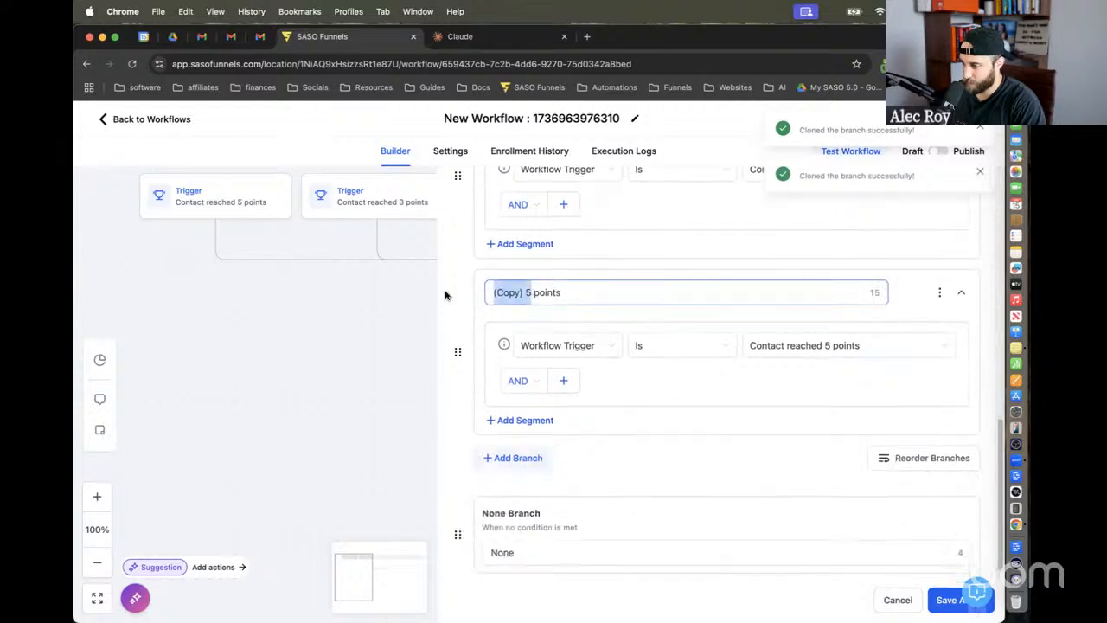
type("10 points")
left_click(798, 346)
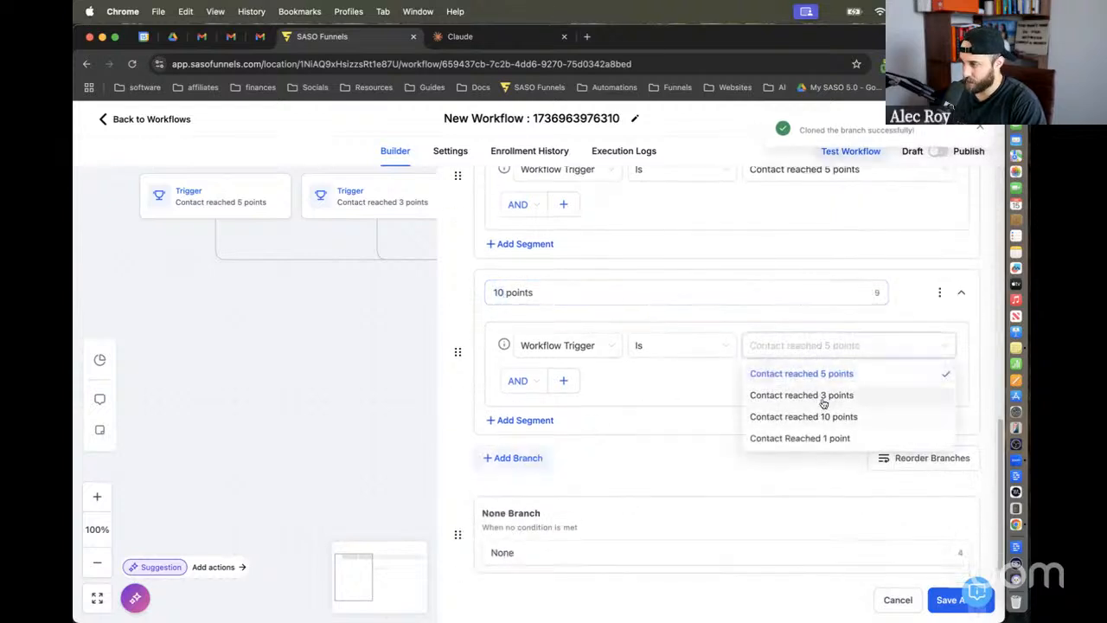
left_click(756, 415)
left_click(948, 599)
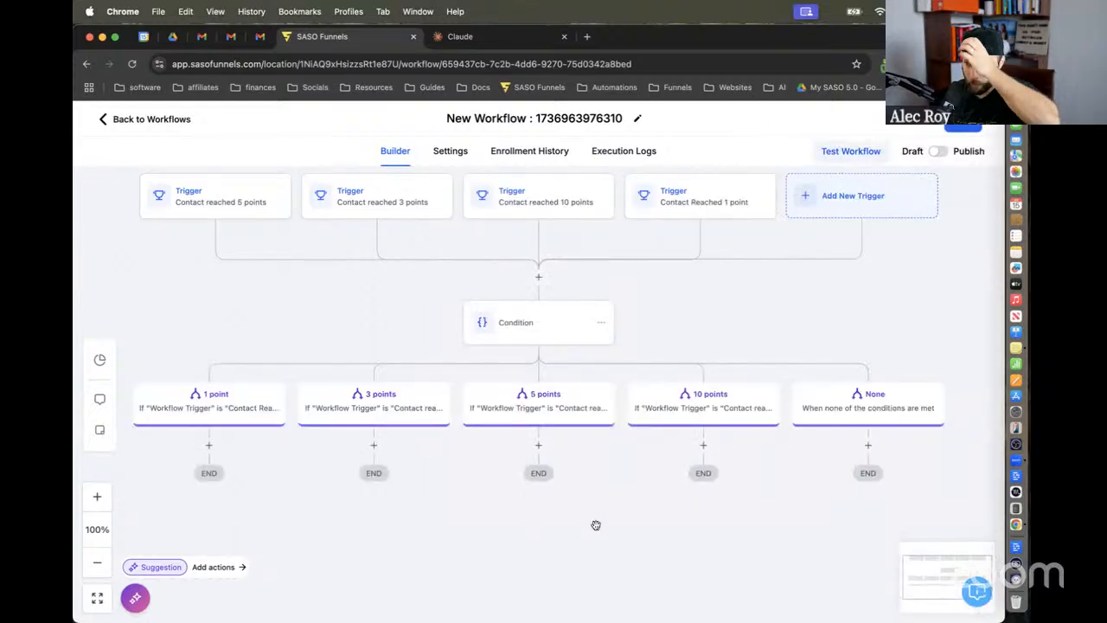
Step: Add a Send SMS action below the "1 point" branch
left_click_drag(596, 526, 638, 507)
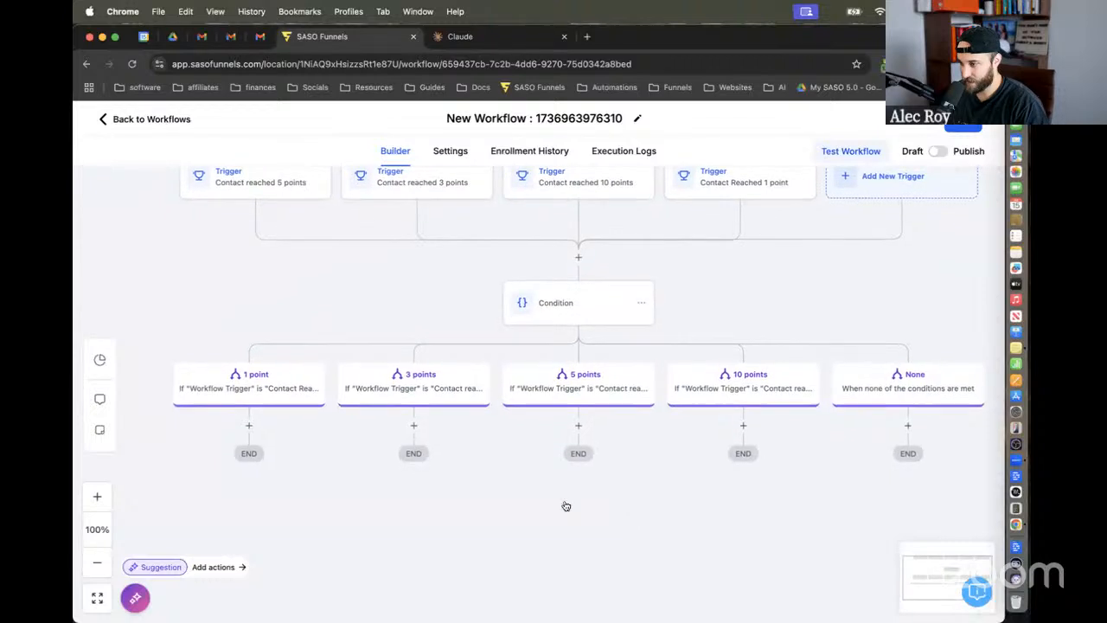
left_click(253, 425)
type("sms")
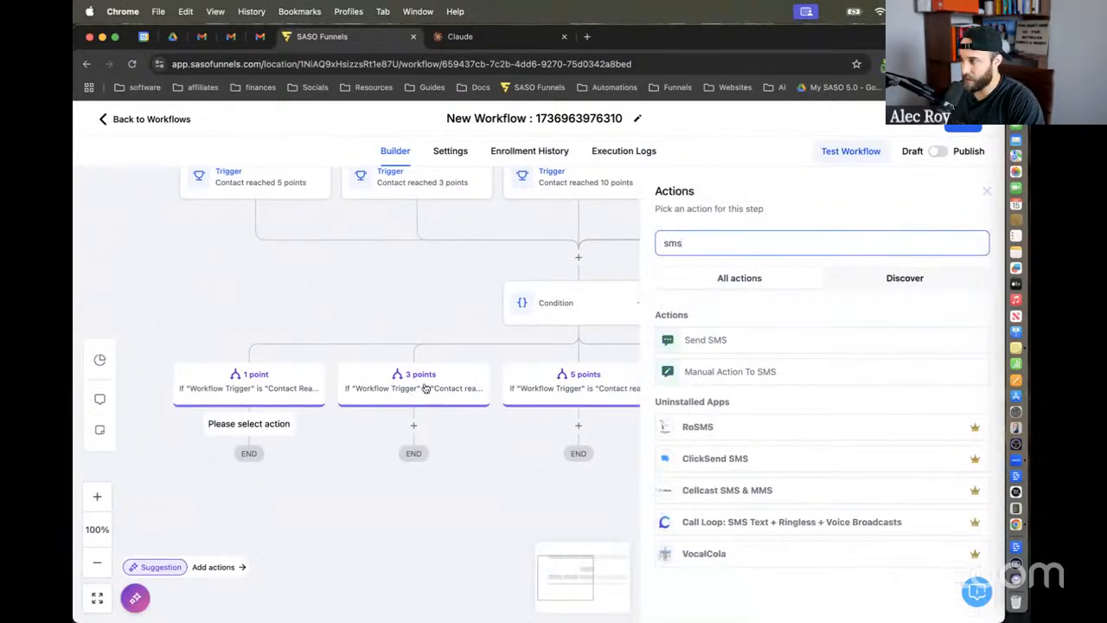
left_click(753, 339)
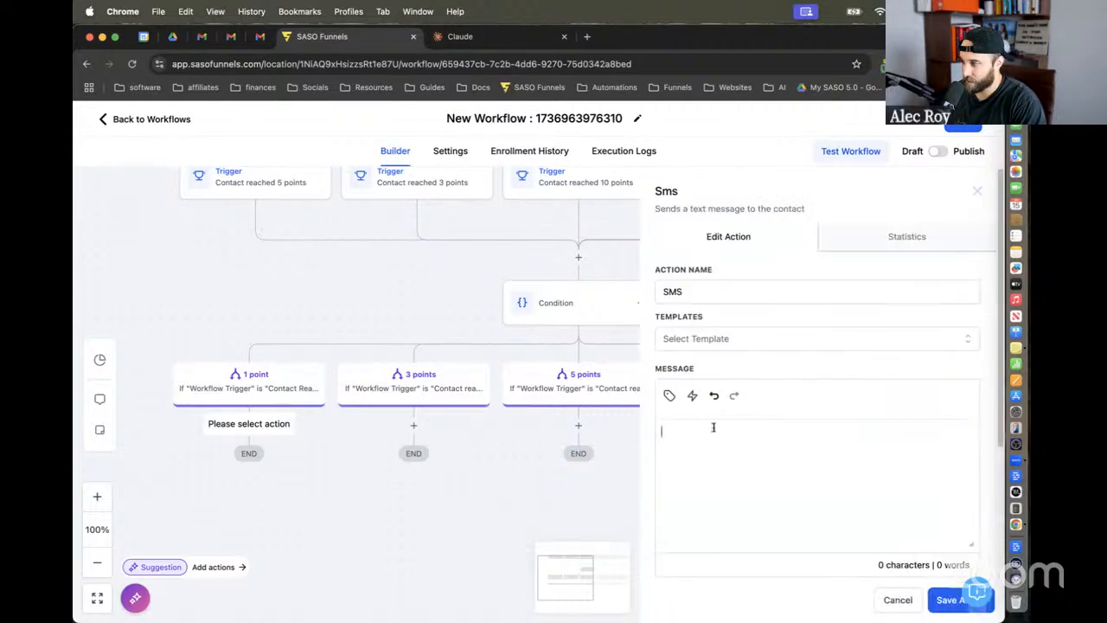
Step: Write the SMS message with the contact's first-name merge field, starting "Congrats {{contact.first_name}}! You just re"
left_click(713, 426)
type("Congrats!")
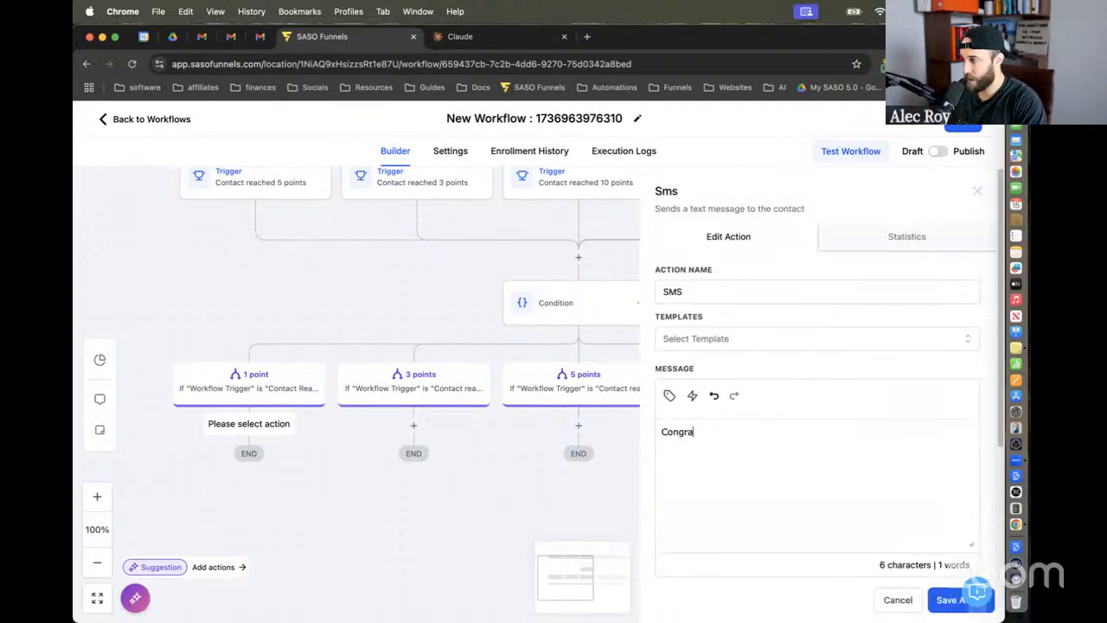
left_click(669, 395)
left_click(595, 149)
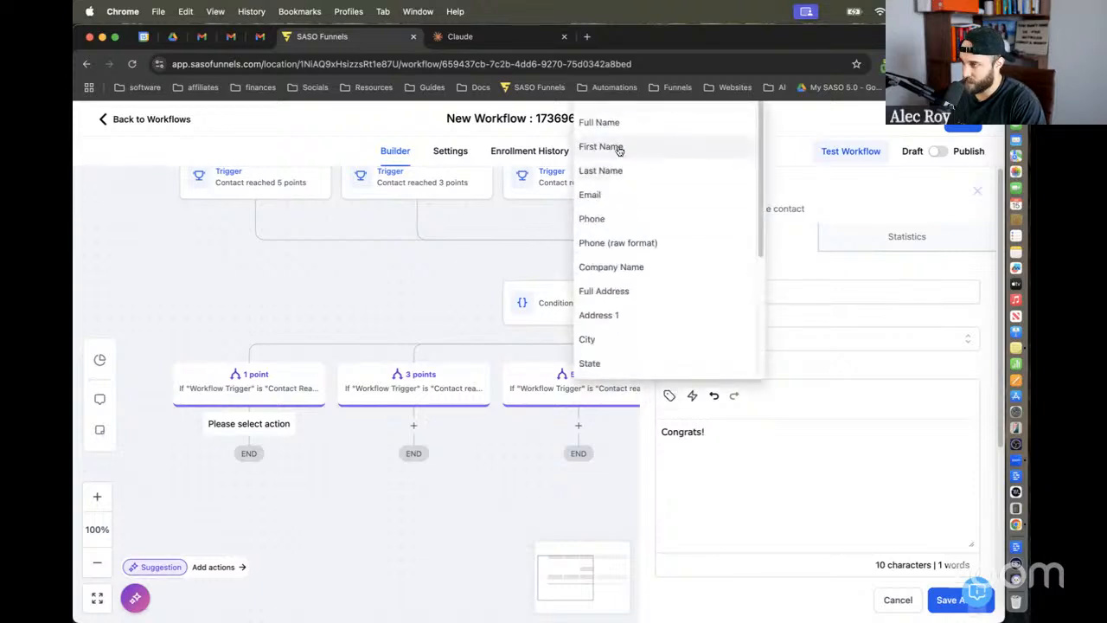
left_click(600, 147)
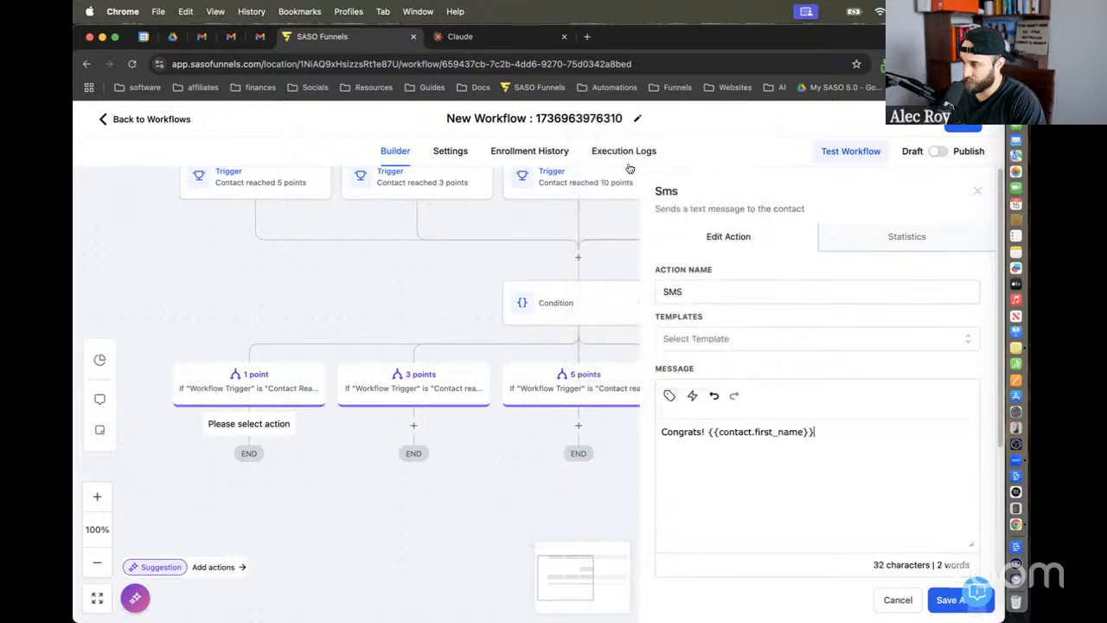
left_click(704, 431)
key("BackSpace")
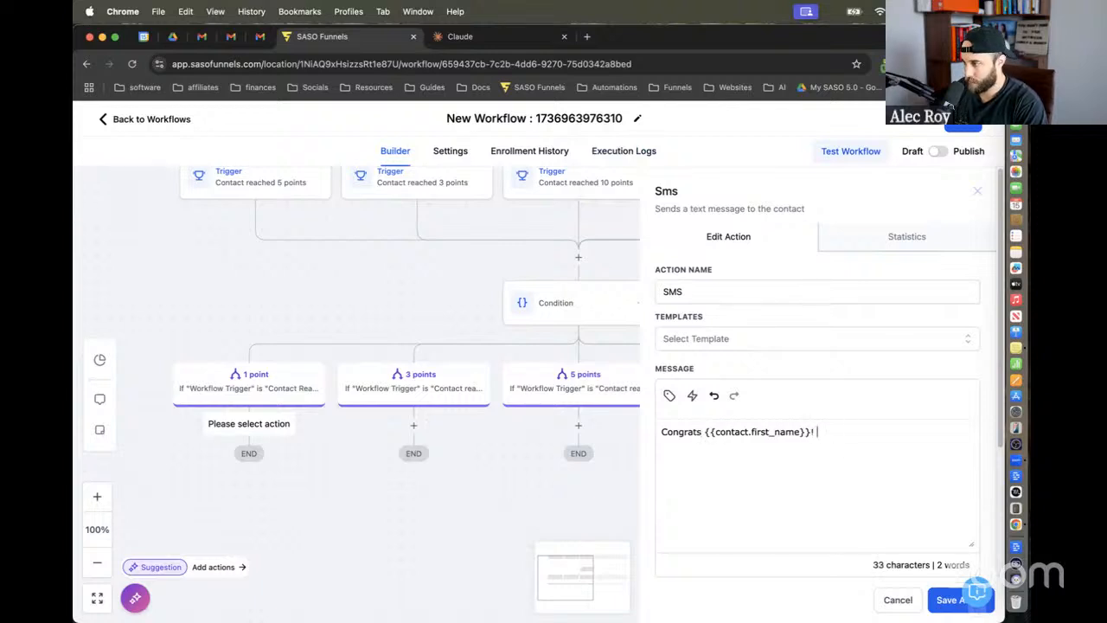
type("! You just re")
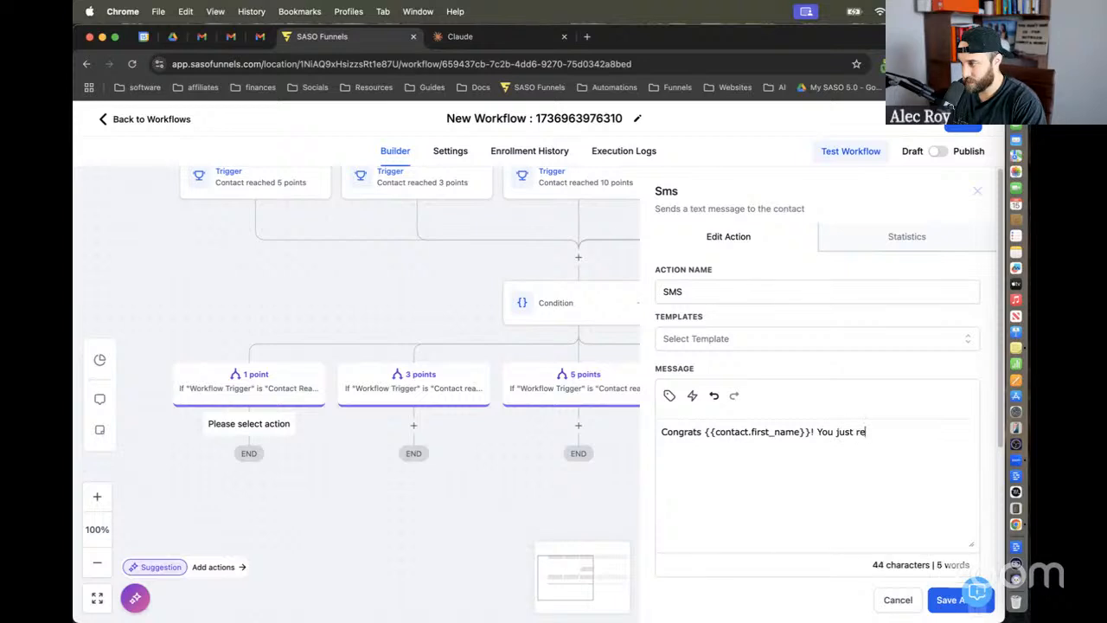
Step: Complete the 1 point SMS message's opening with "You just received your first punch/reward/point."
type("ceived your f")
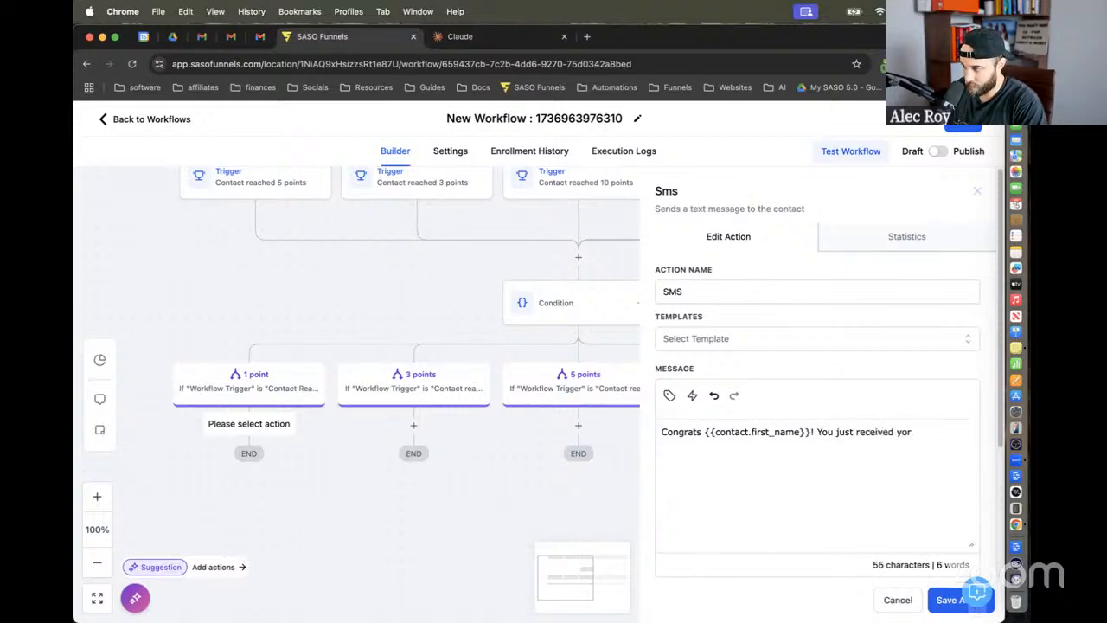
type("irst ")
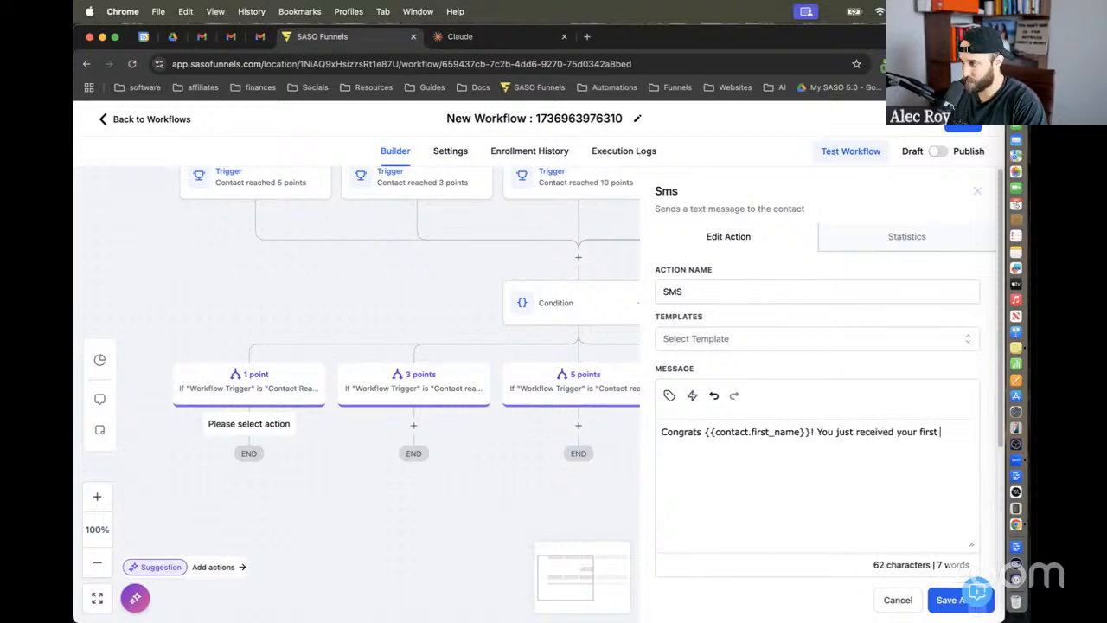
type("punch/")
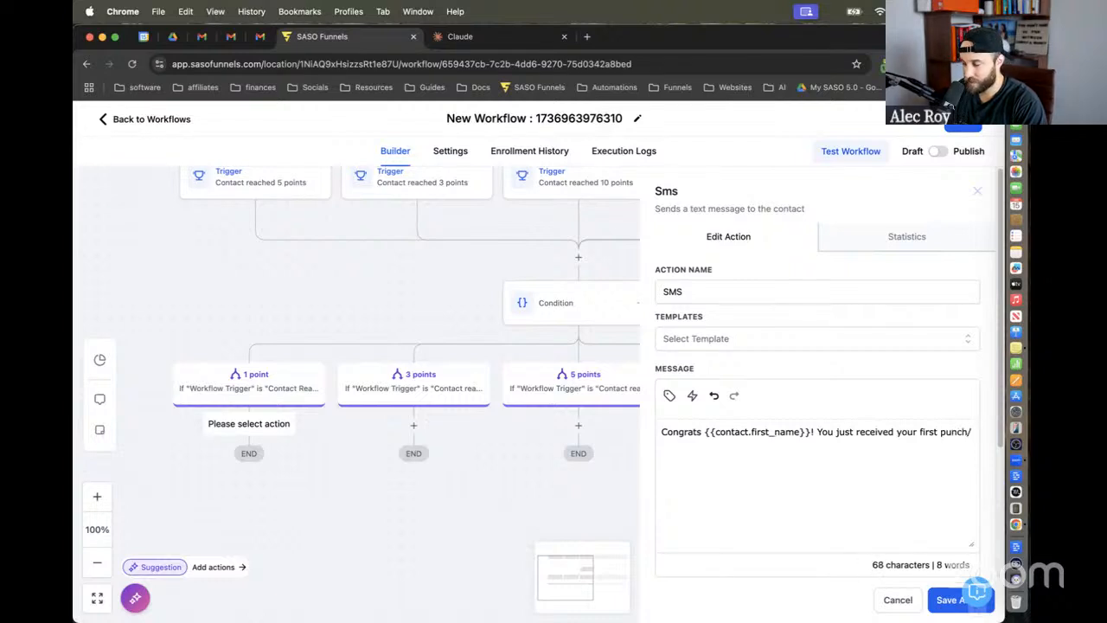
type("reward/")
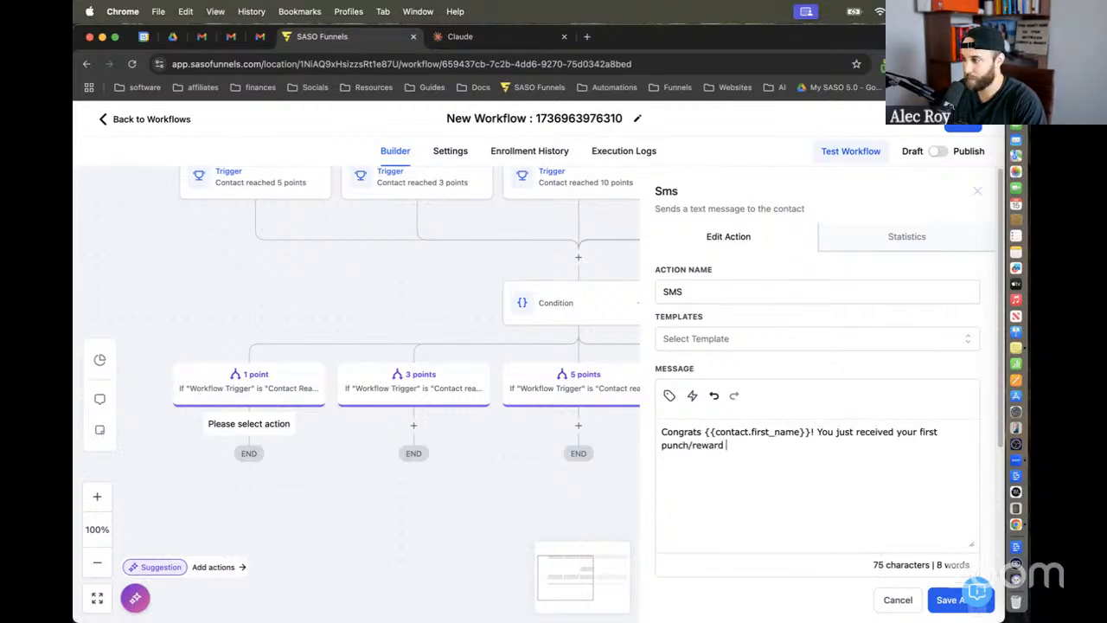
type("point.")
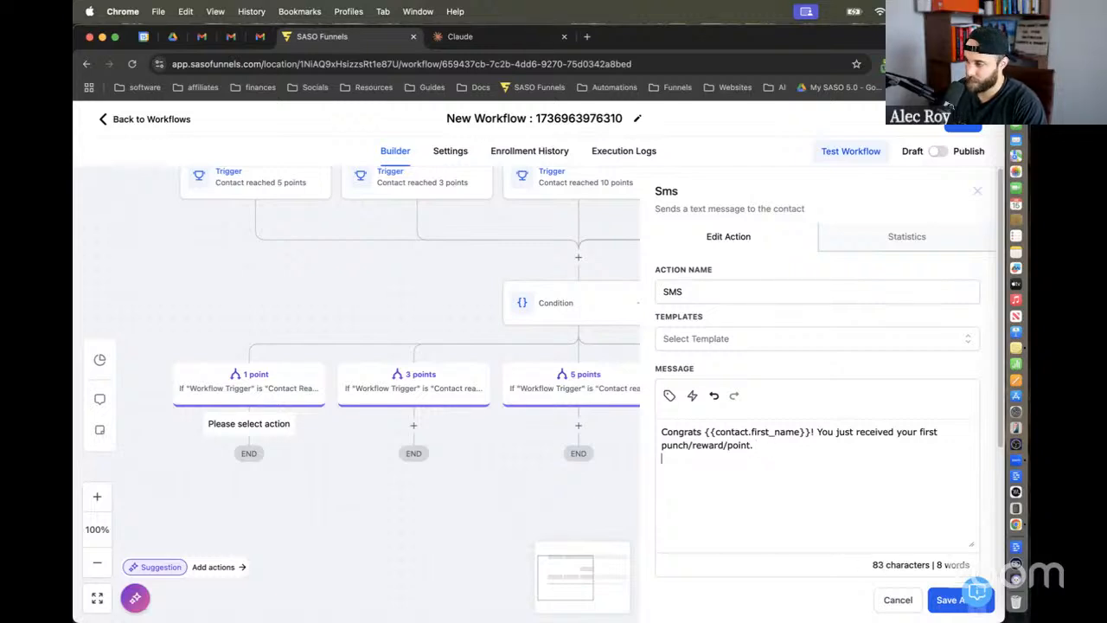
Step: Add a new paragraph to the message reading "you'll get rewards when you reach 3, 5, and 10 points."
type("you'll g")
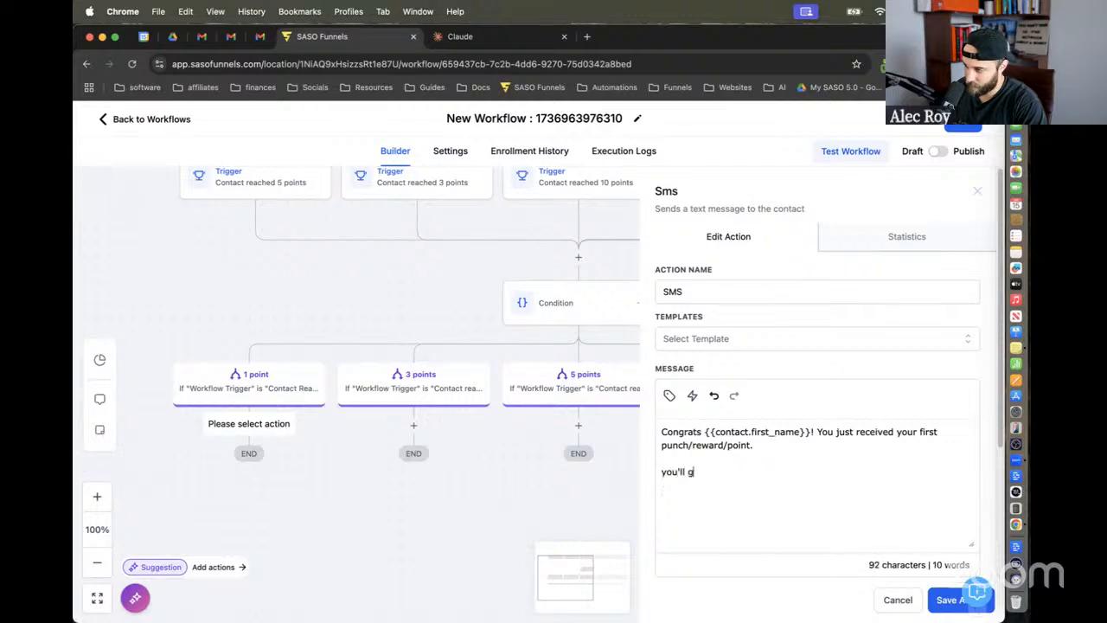
type("et anwards when you reach")
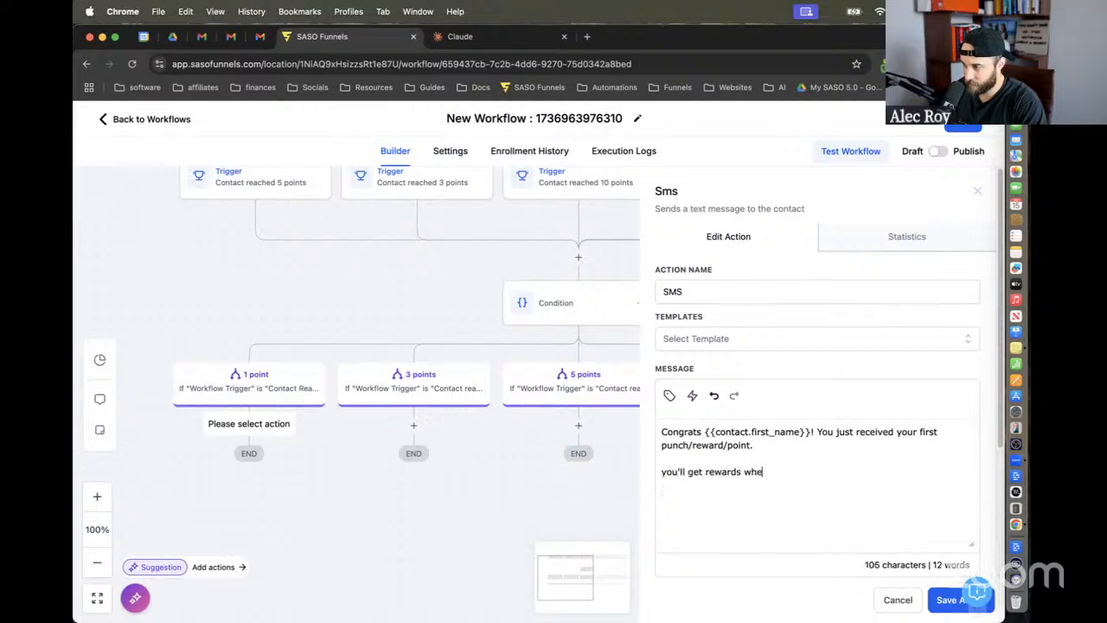
type("3")
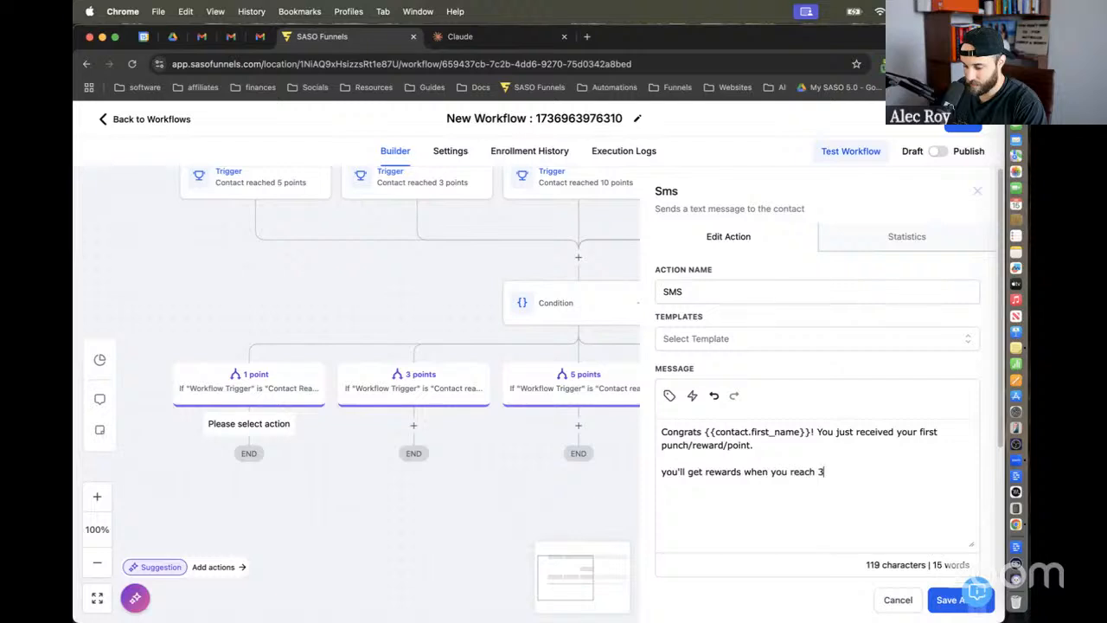
type(", 5, and 10 points.")
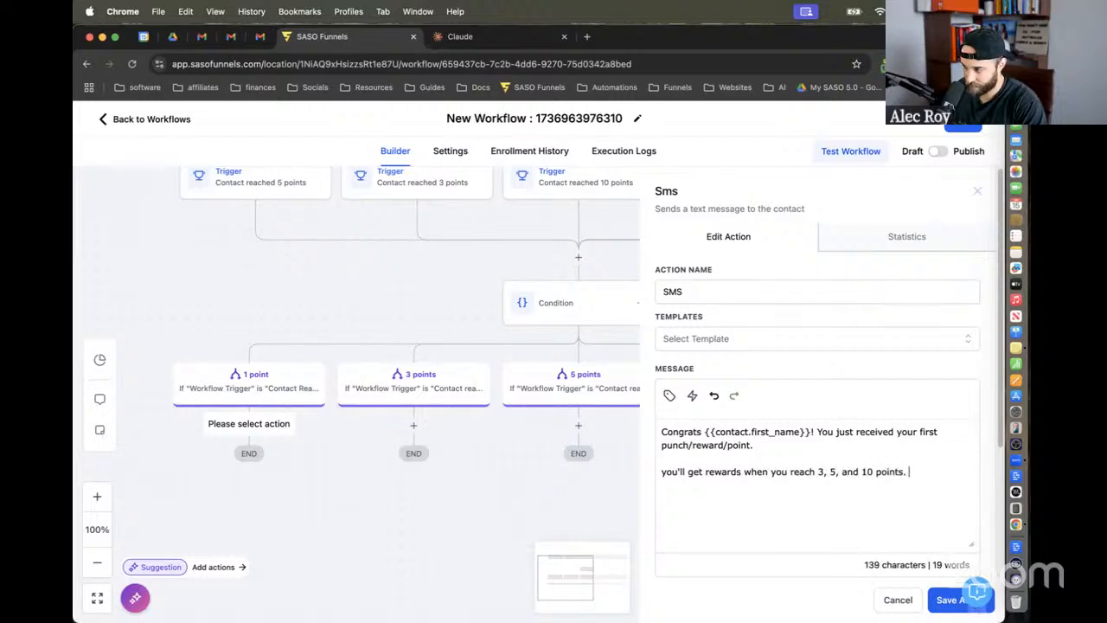
Step: Append "You get points by being a great customer." to the message and save the SMS action
type(" You get points by ")
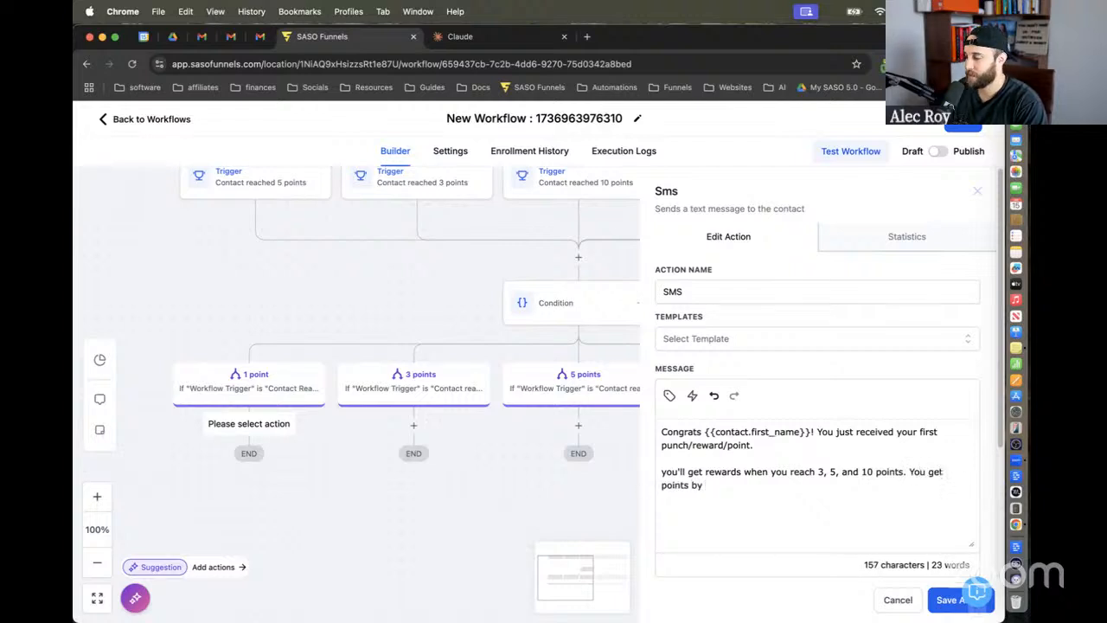
type("beign")
key("BackSpace")
key("BackSpace")
type("ng")
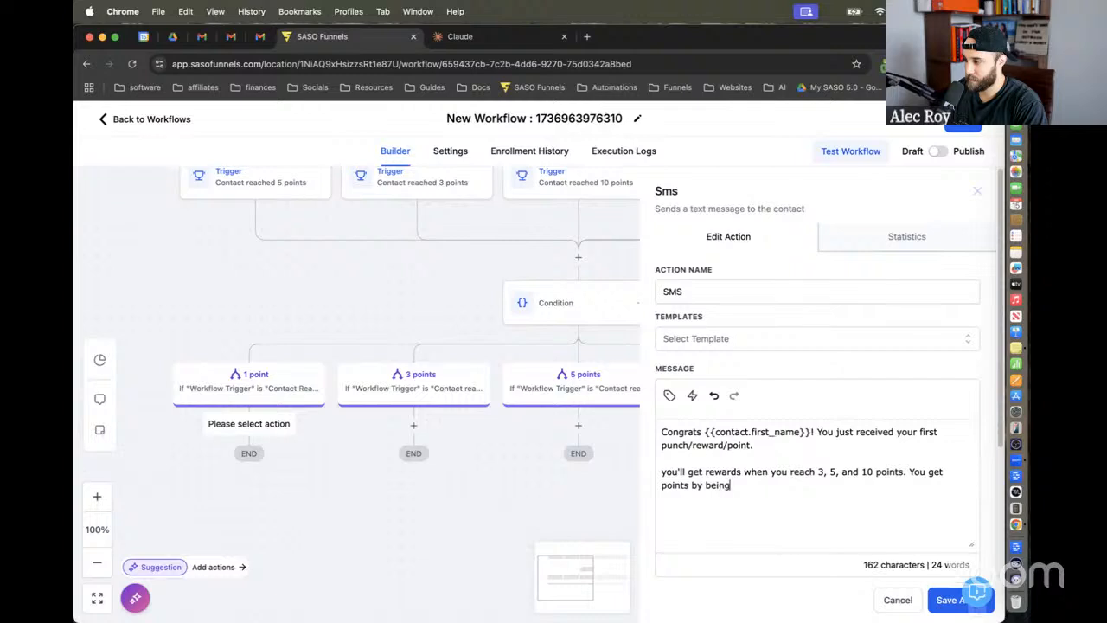
type(" a great cusotmer.")
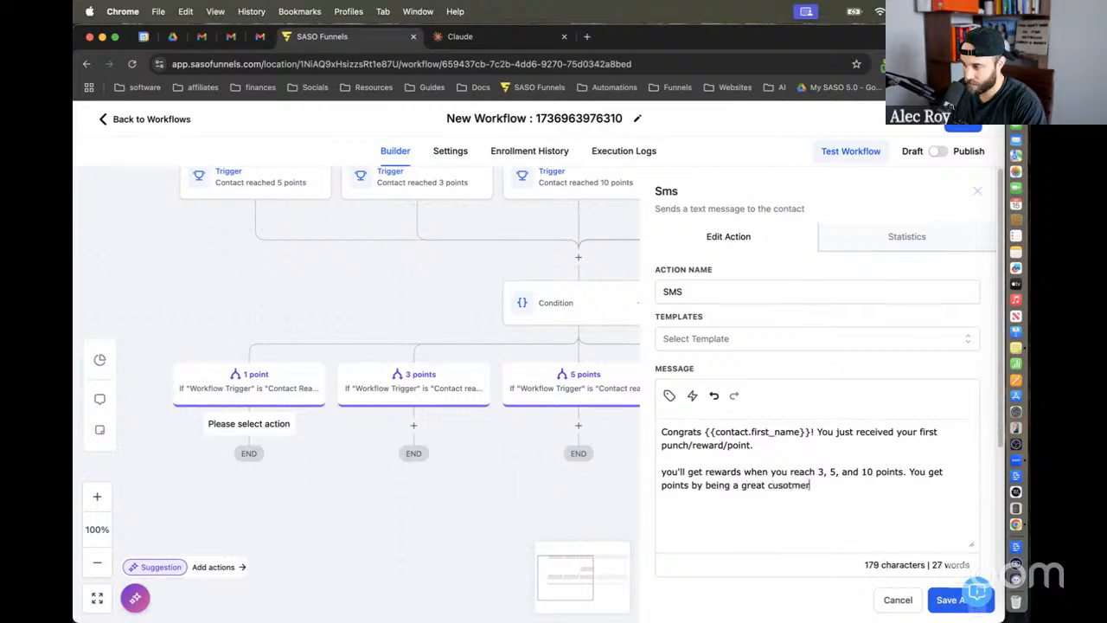
key("BackSpace")
key("BackSpace")
key("BackSpace")
key("BackSpace")
key("BackSpace")
type("mer.")
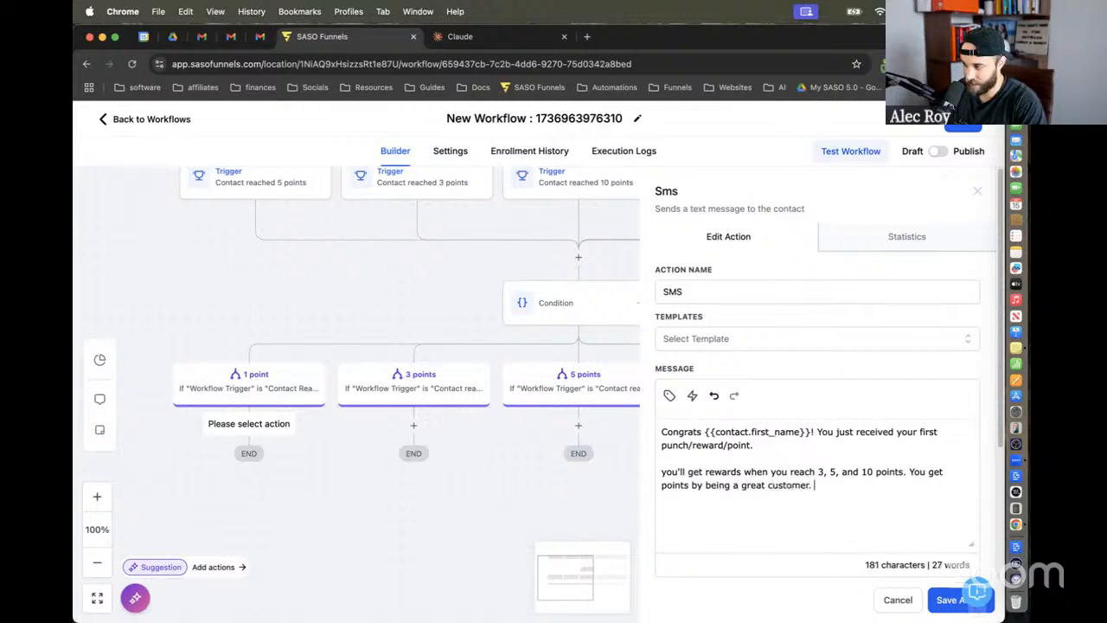
left_click(946, 599)
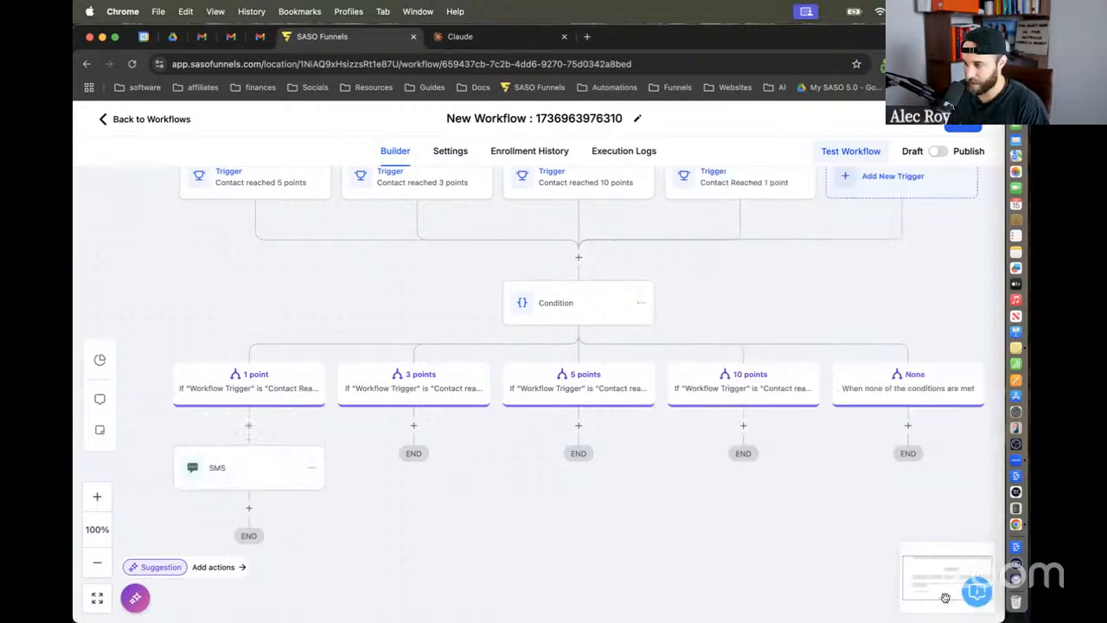
left_click(251, 510)
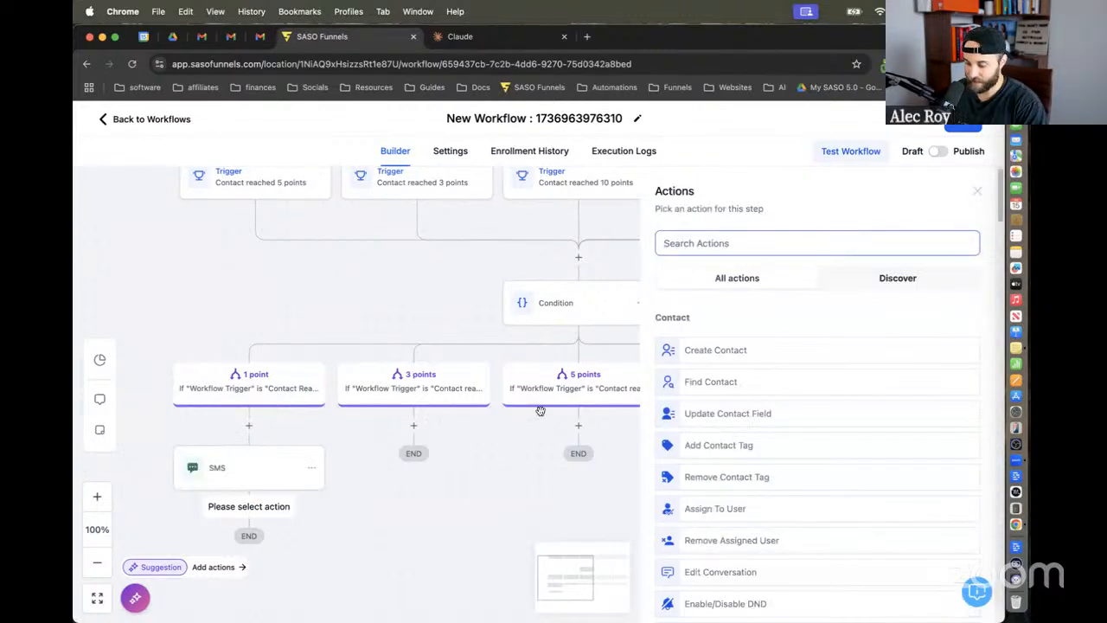
type("email")
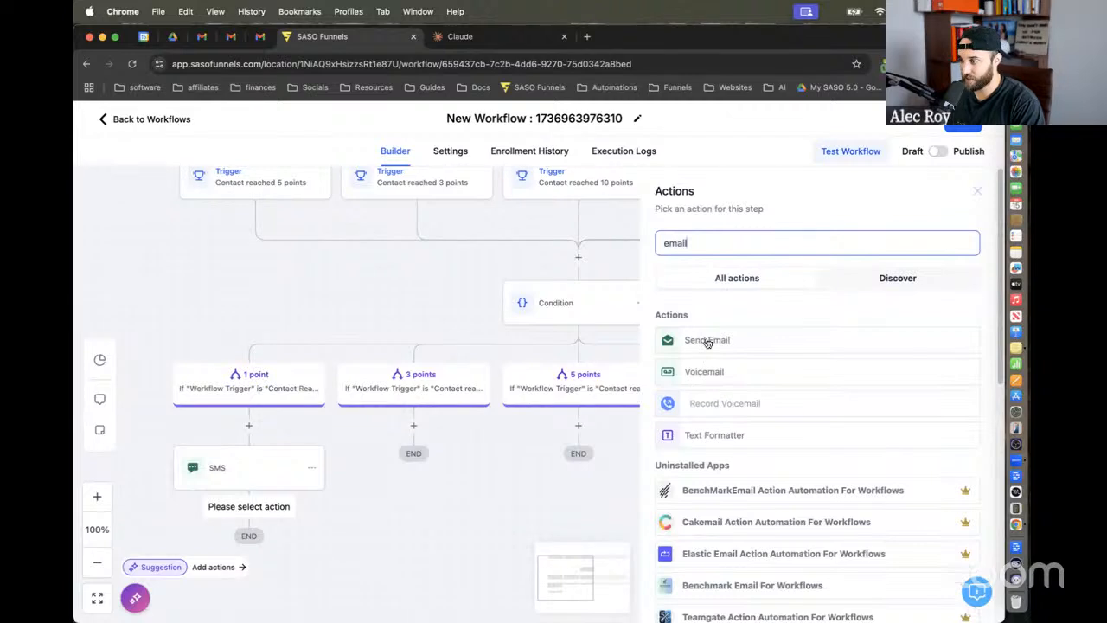
left_click(424, 524)
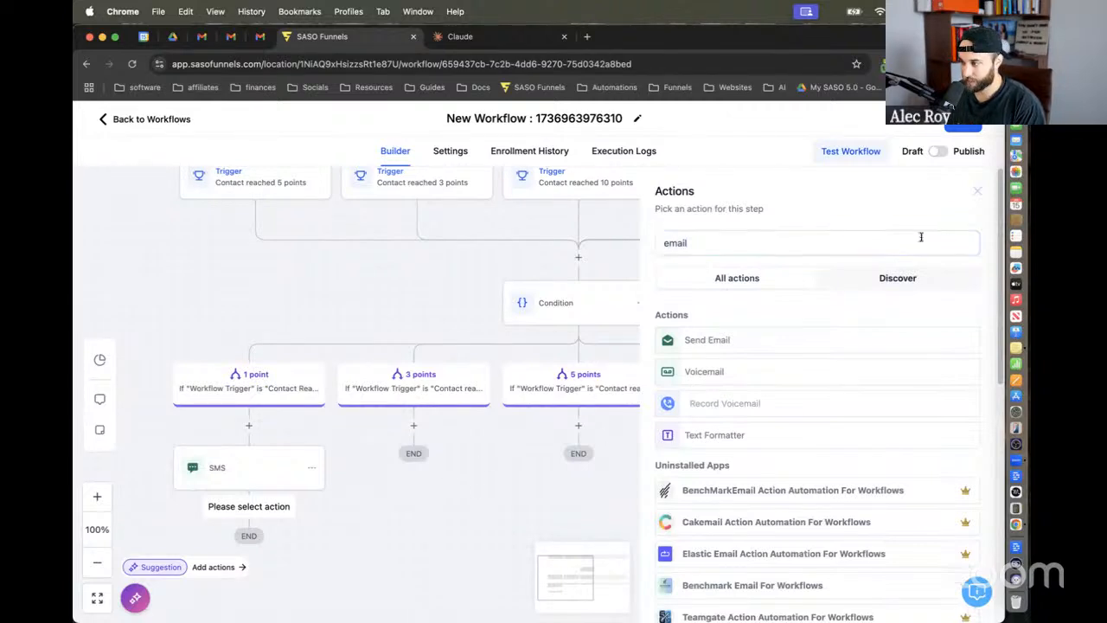
left_click(979, 191)
Step: Add an SMS action under the 3 points branch and begin its message with "You've reached 3 points!"
left_click_drag(385, 419, 423, 381)
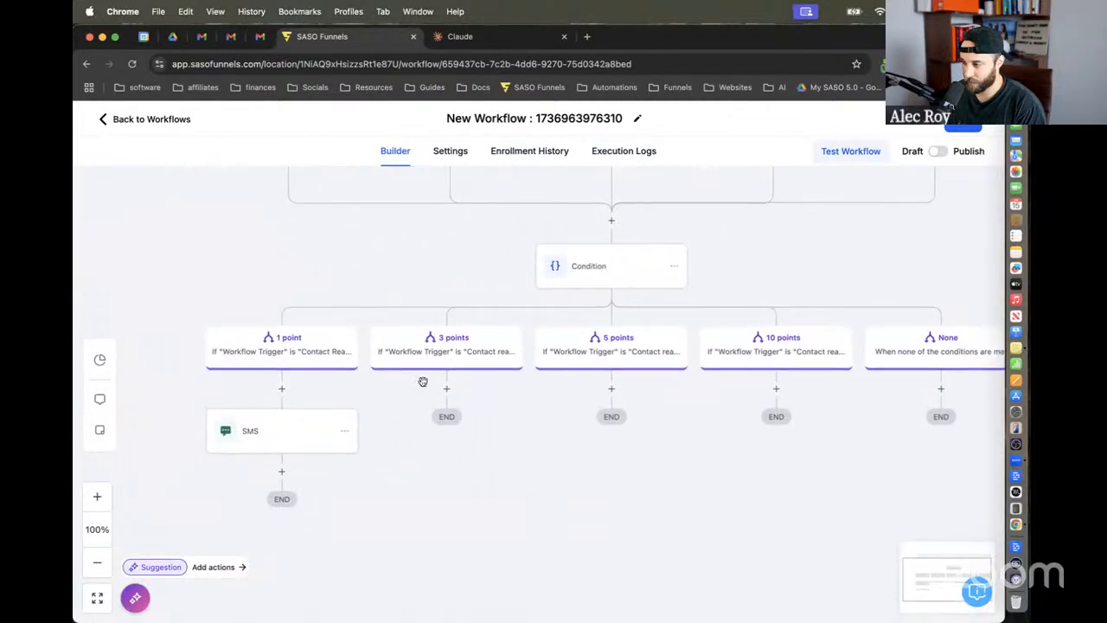
left_click(447, 388)
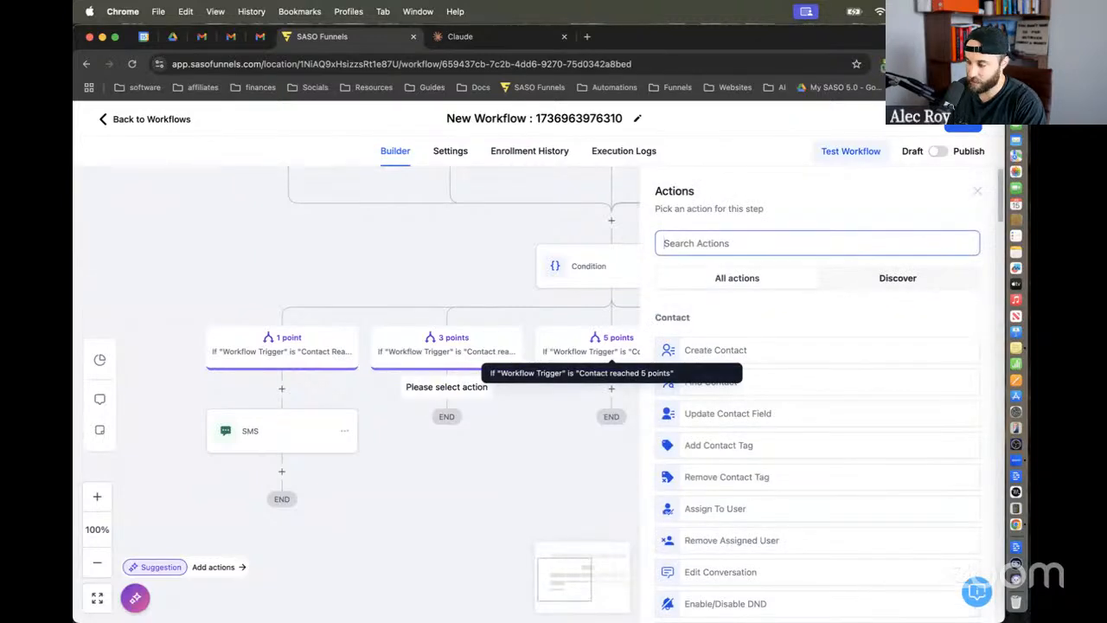
type("sms")
left_click(712, 340)
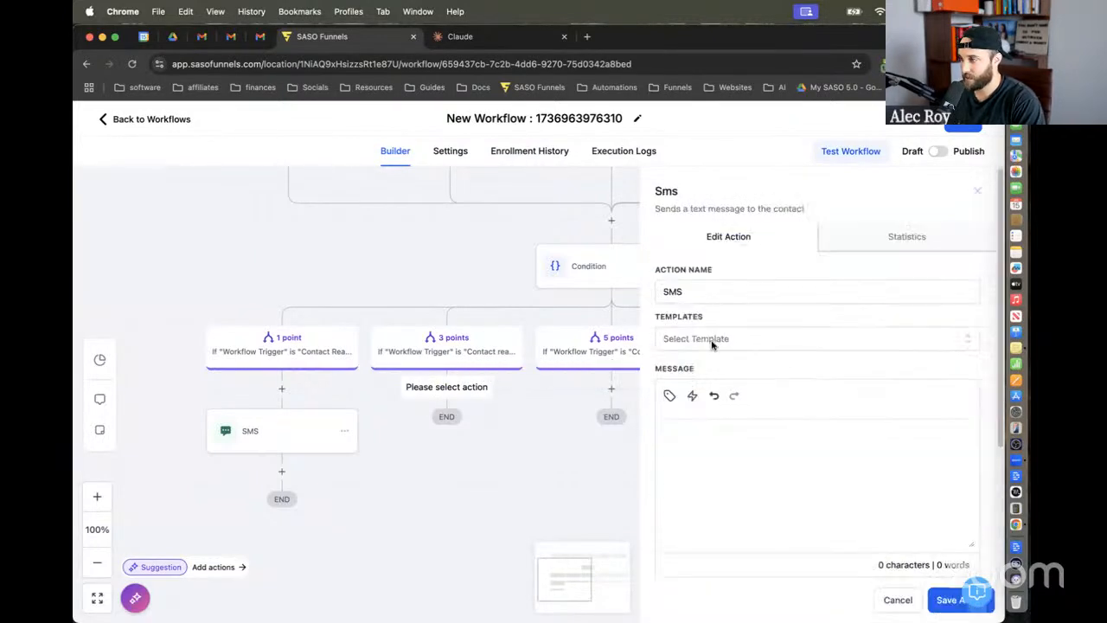
left_click(704, 459)
type("You")
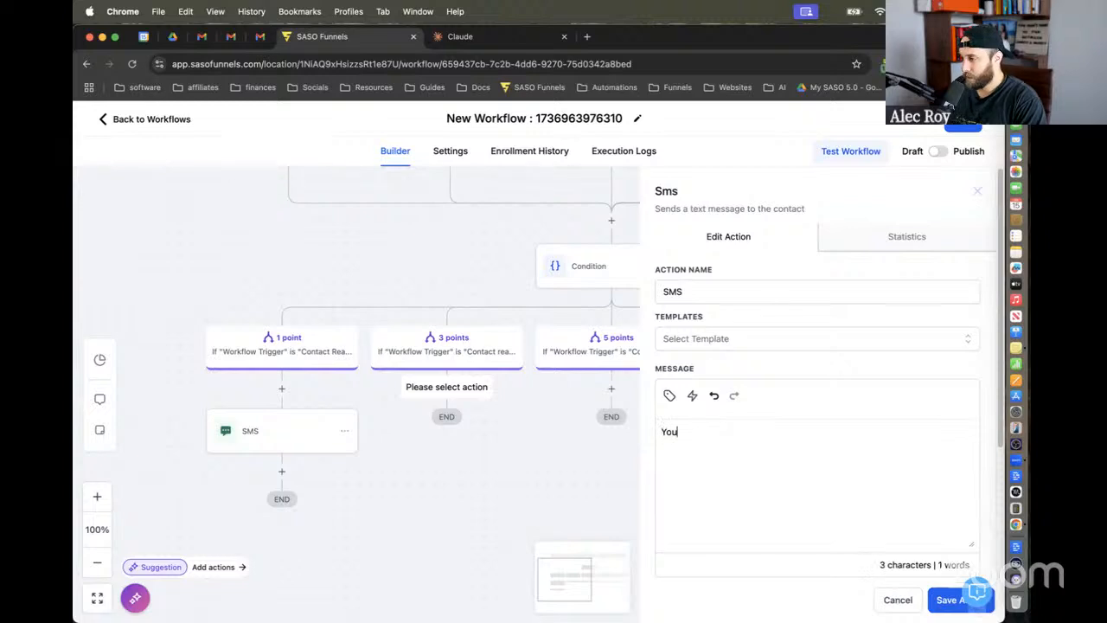
type("'ve rea")
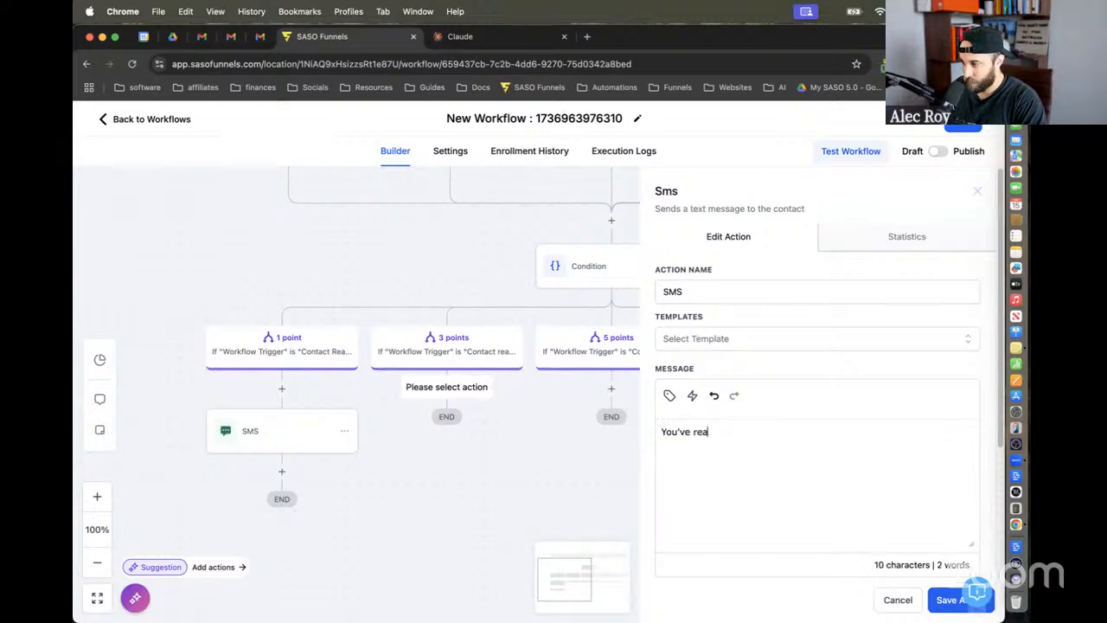
type("ched 3 points!")
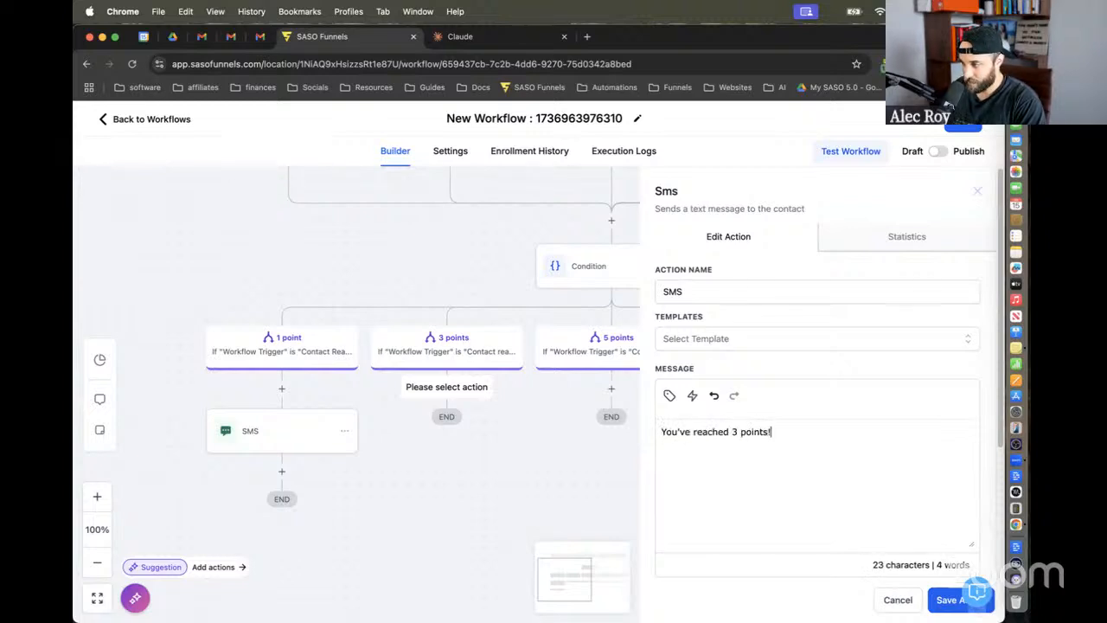
Step: Continue the message with "Bring this sms in next time to get a free xyz"
type(" Bring this ")
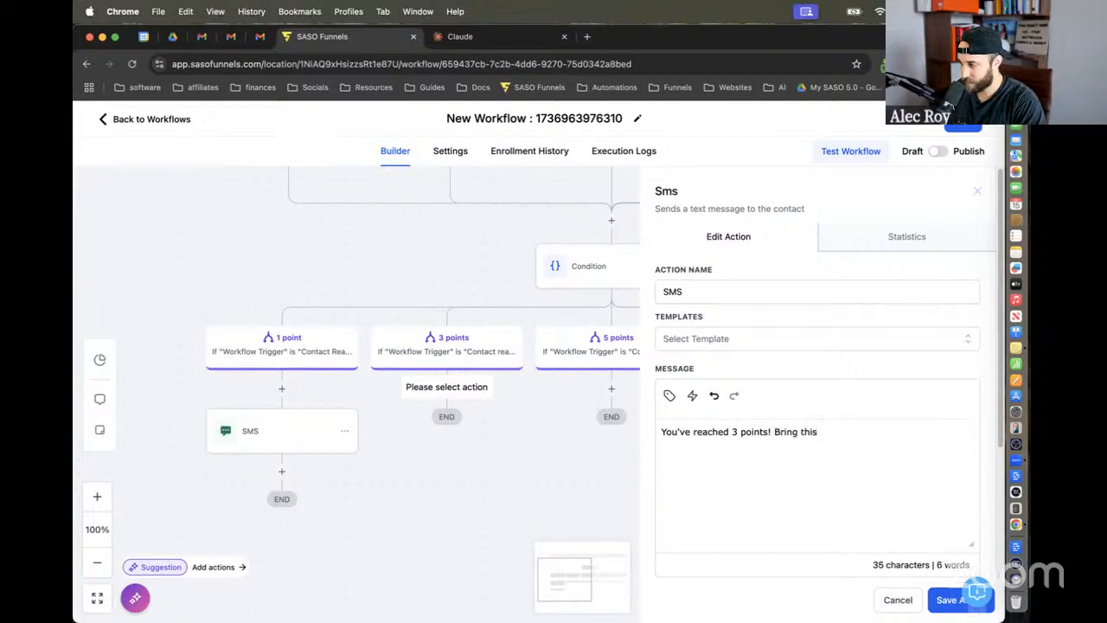
type("sms in ")
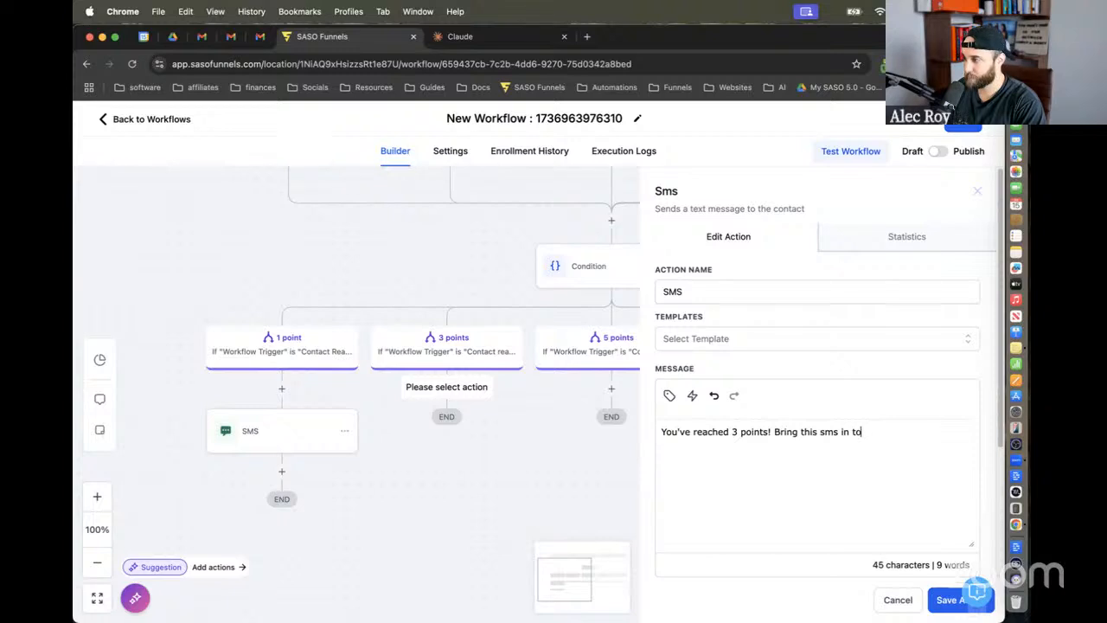
type("next time ")
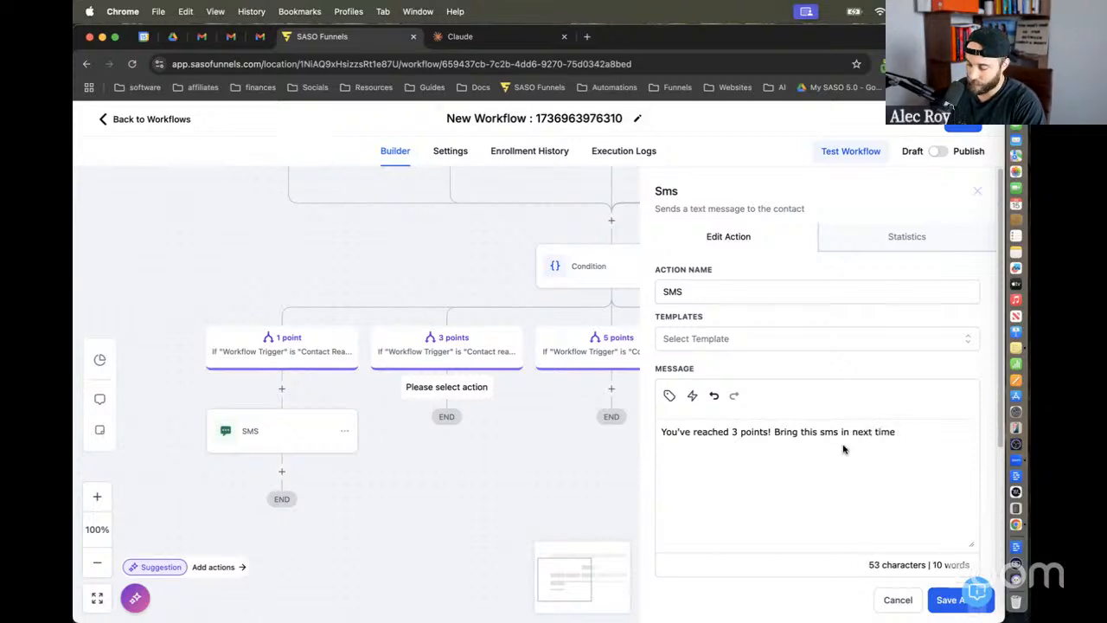
type("to get a free xyz")
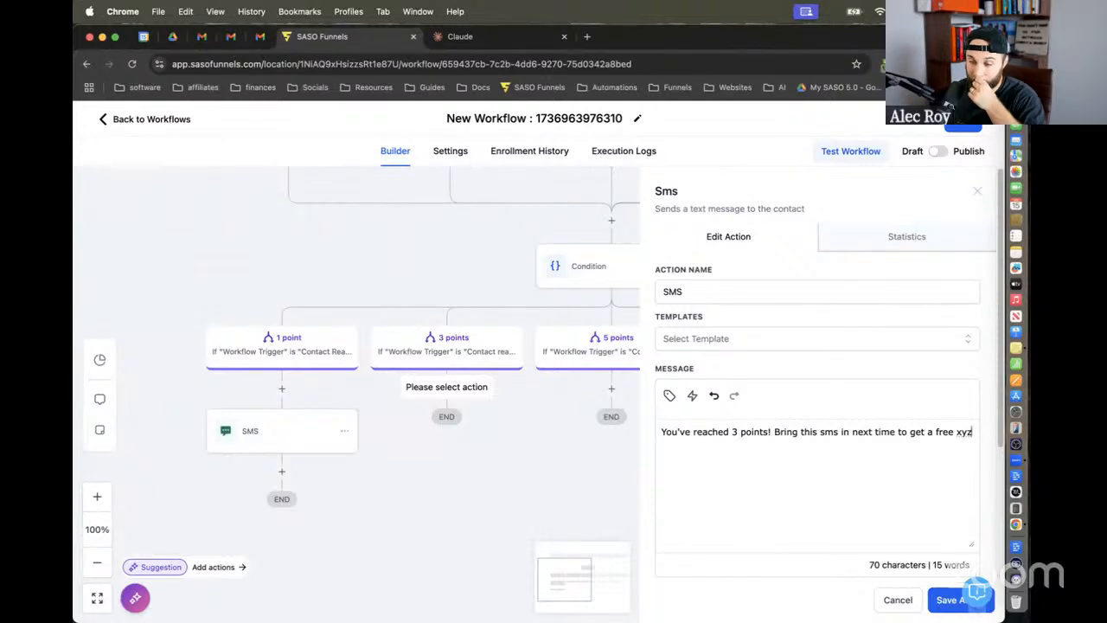
Step: Replace the message's second sentence with "Next time you come in, you'll get a 15% discount." and save the SMS action
left_click(776, 433)
left_click_drag(793, 435, 980, 436)
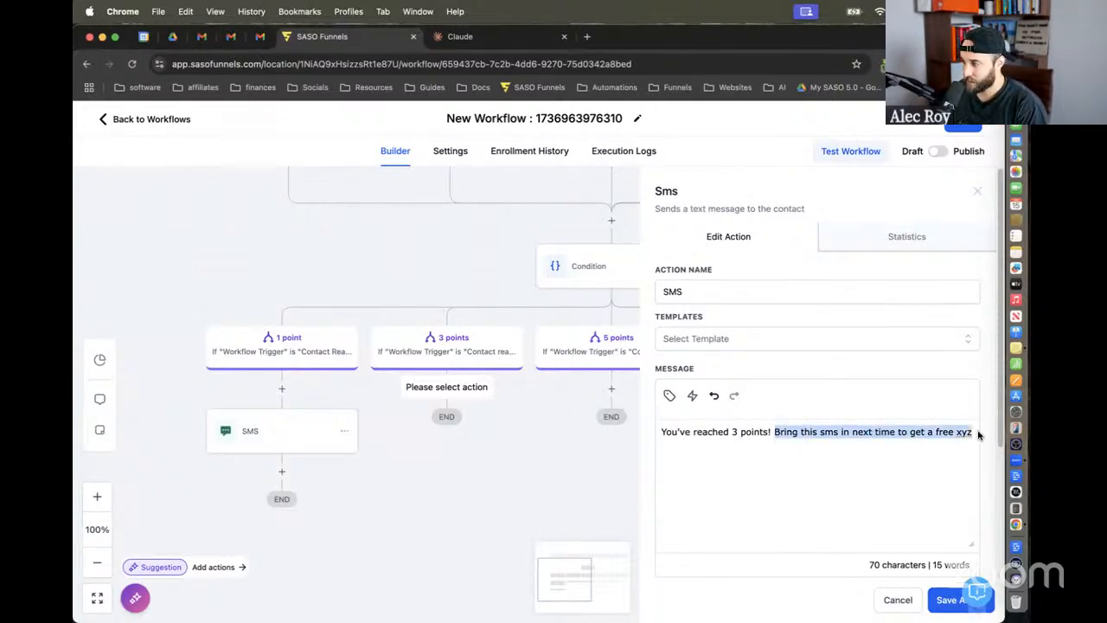
type("Next time you com")
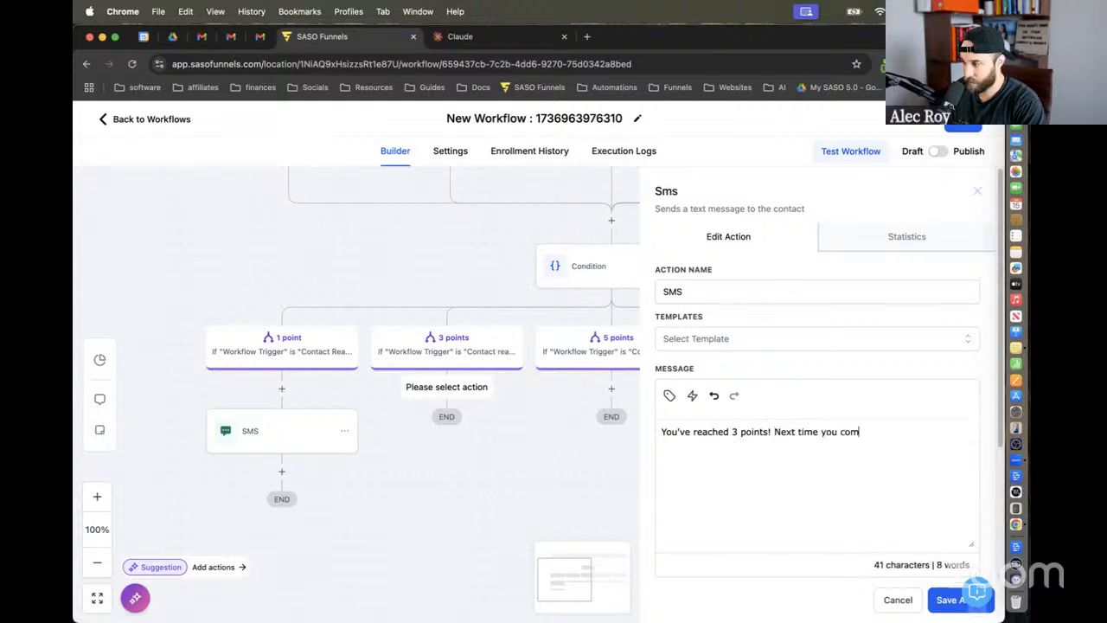
type("e in, you'll get ")
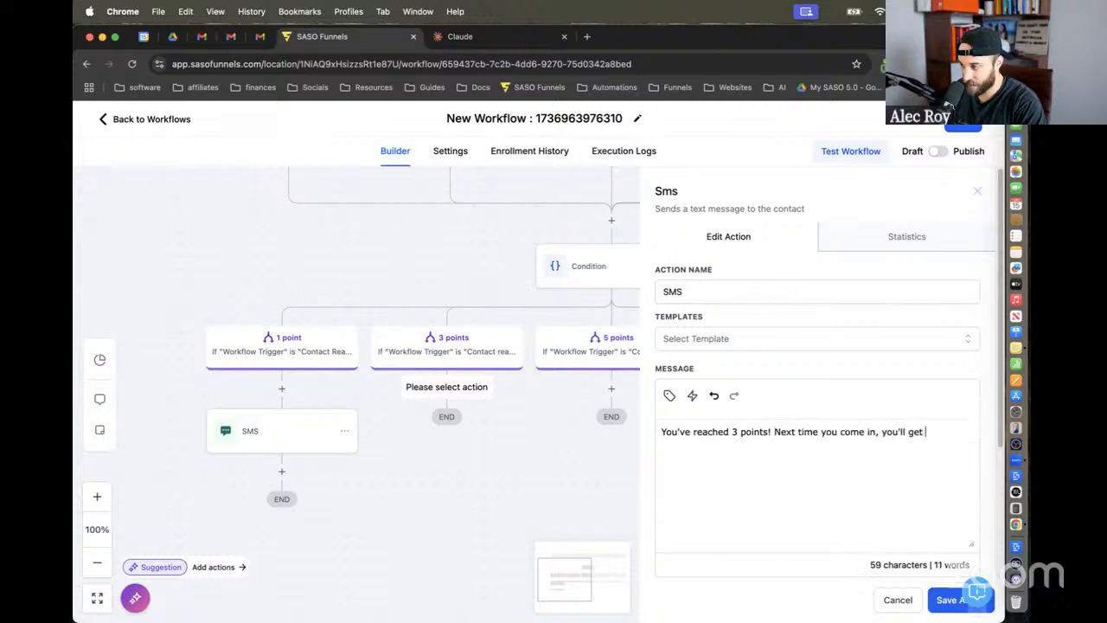
type("a 15% discount.")
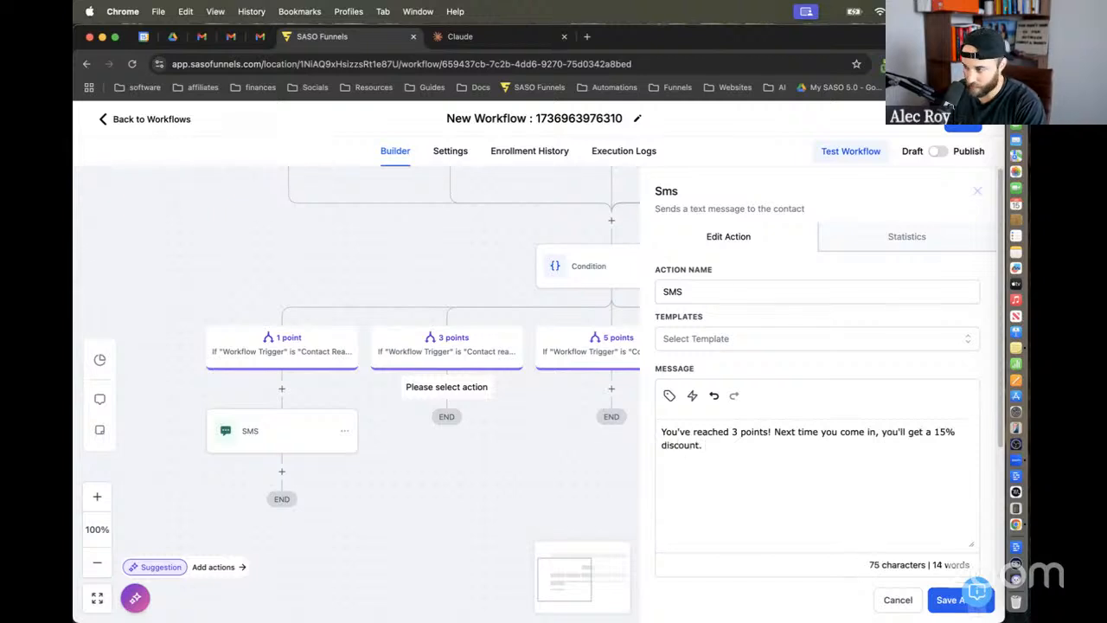
left_click(952, 600)
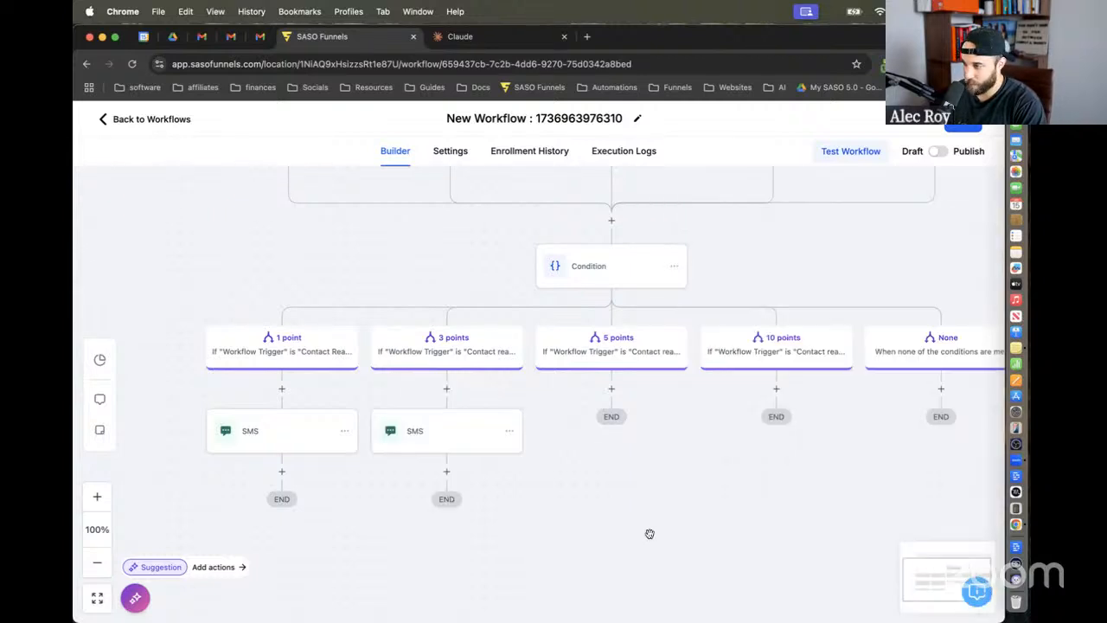
left_click(449, 473)
type("tag")
left_click(711, 350)
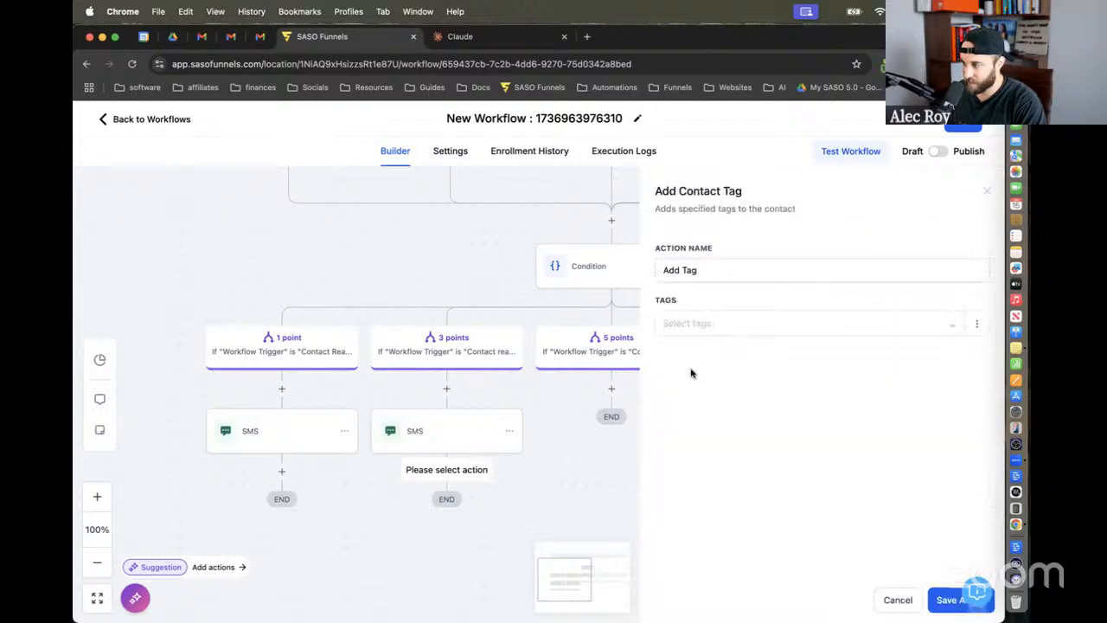
left_click(722, 326)
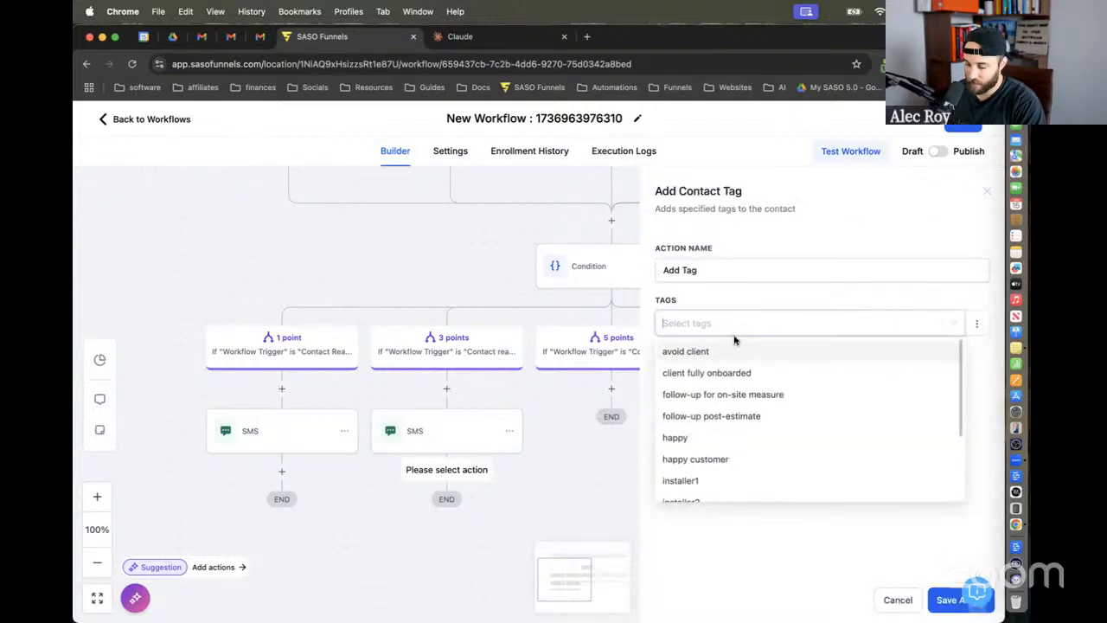
type("15% dicount")
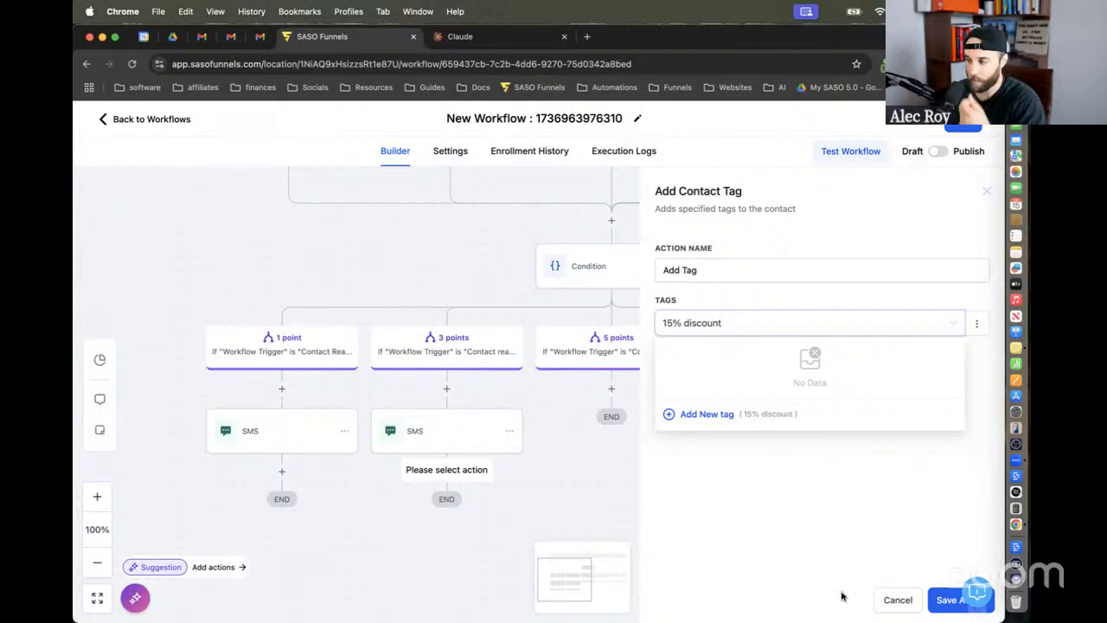
left_click(896, 601)
Step: Search the available workflow actions for product, code and discount options to follow the 3 points SMS
left_click(446, 471)
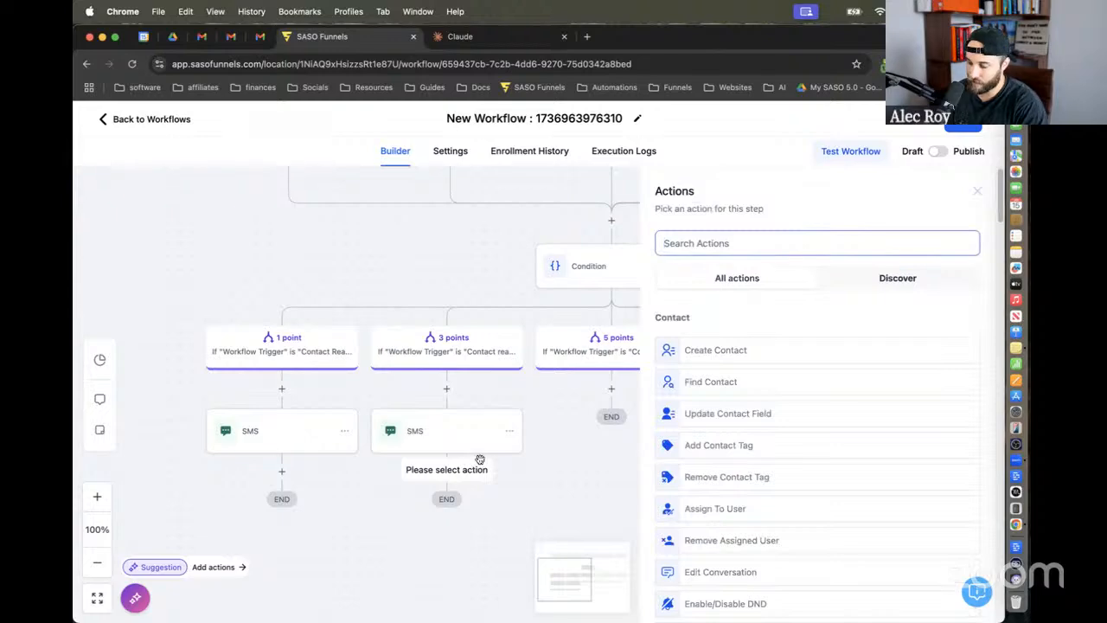
type("s")
key("BackSpace")
type("produ")
key("BackSpace")
key("BackSpace")
key("BackSpace")
key("BackSpace")
key("BackSpace")
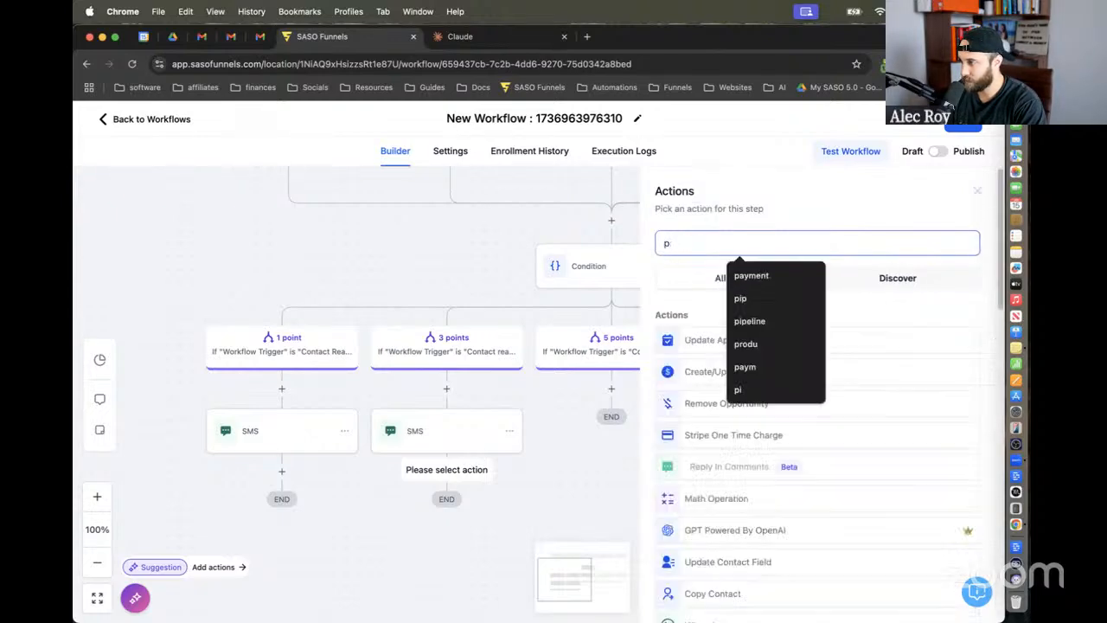
type("code")
key("BackSpace")
key("BackSpace")
key("BackSpace")
key("BackSpace")
type("discou")
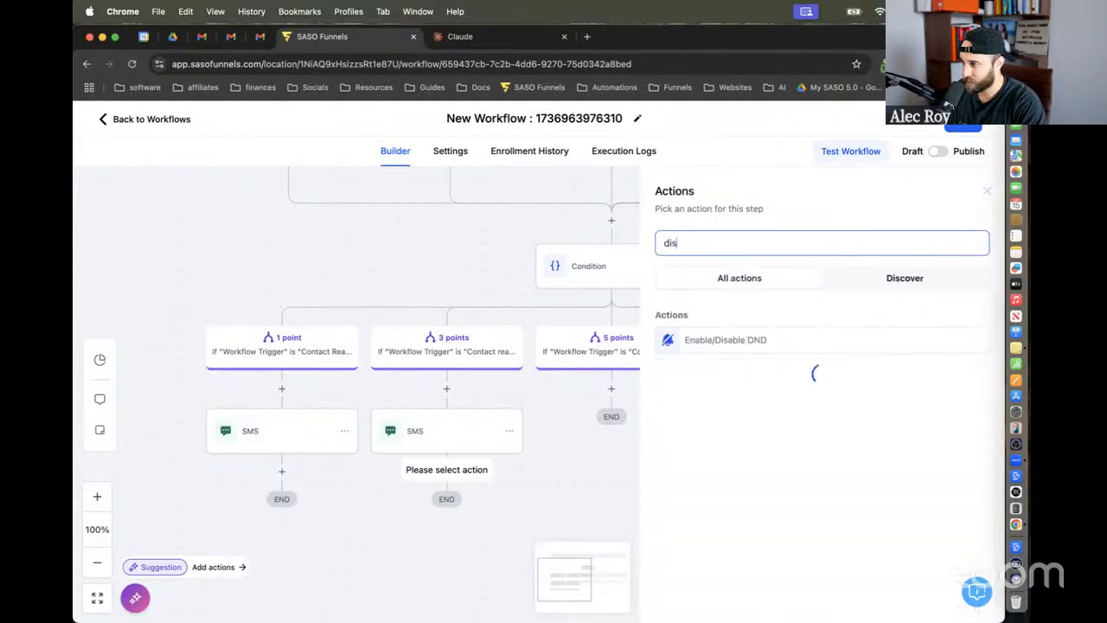
key("BackSpace")
key("BackSpace")
key("BackSpace")
key("BackSpace")
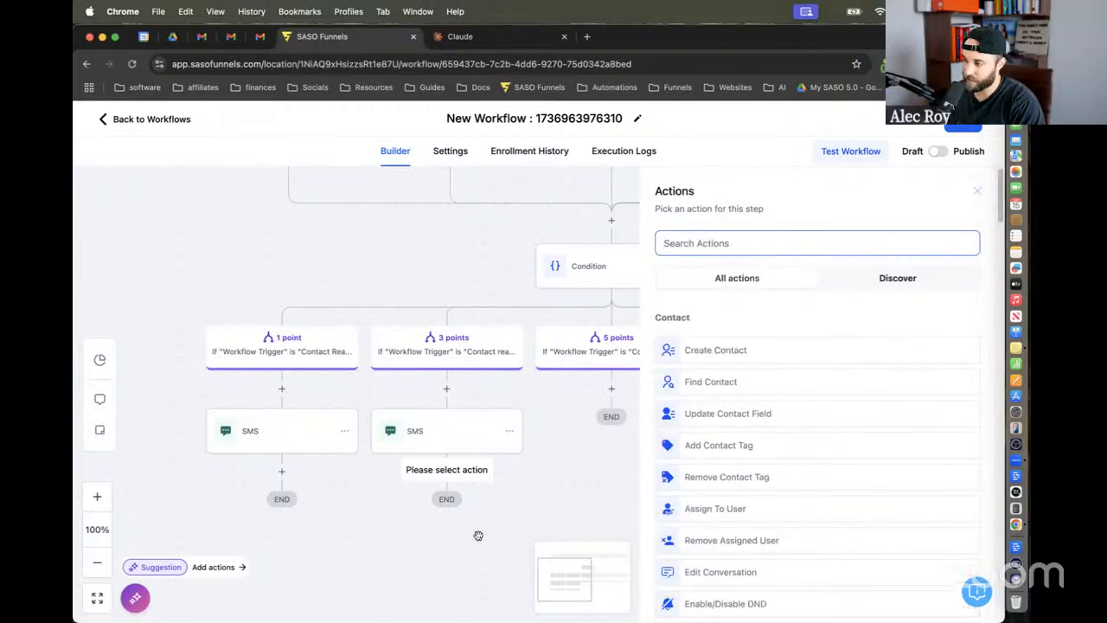
left_click(477, 561)
left_click_drag(476, 561, 481, 507)
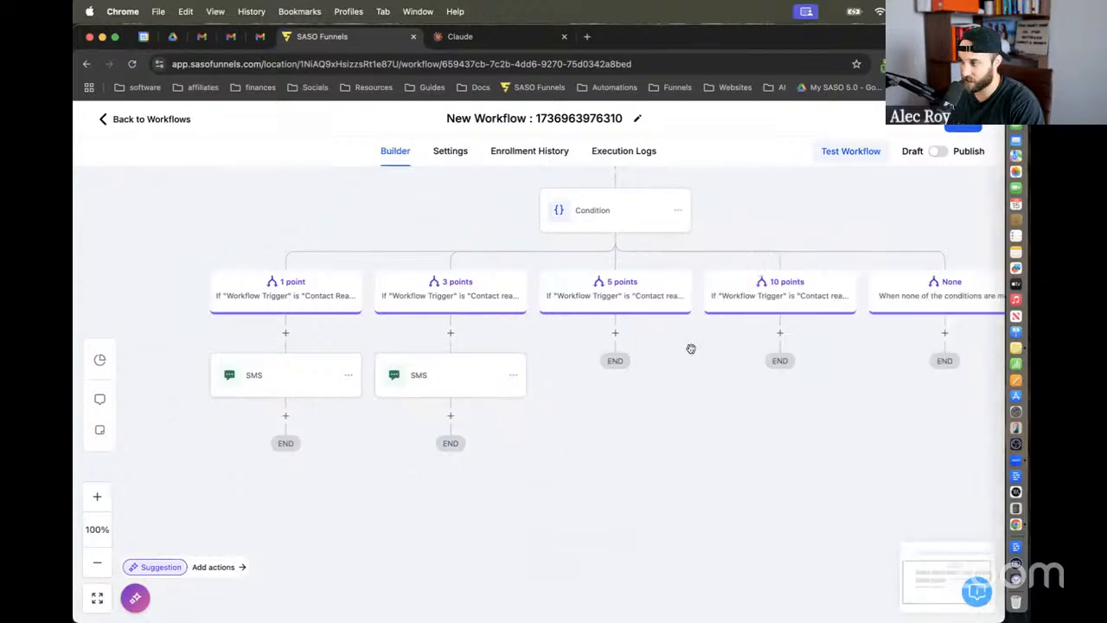
left_click(978, 190)
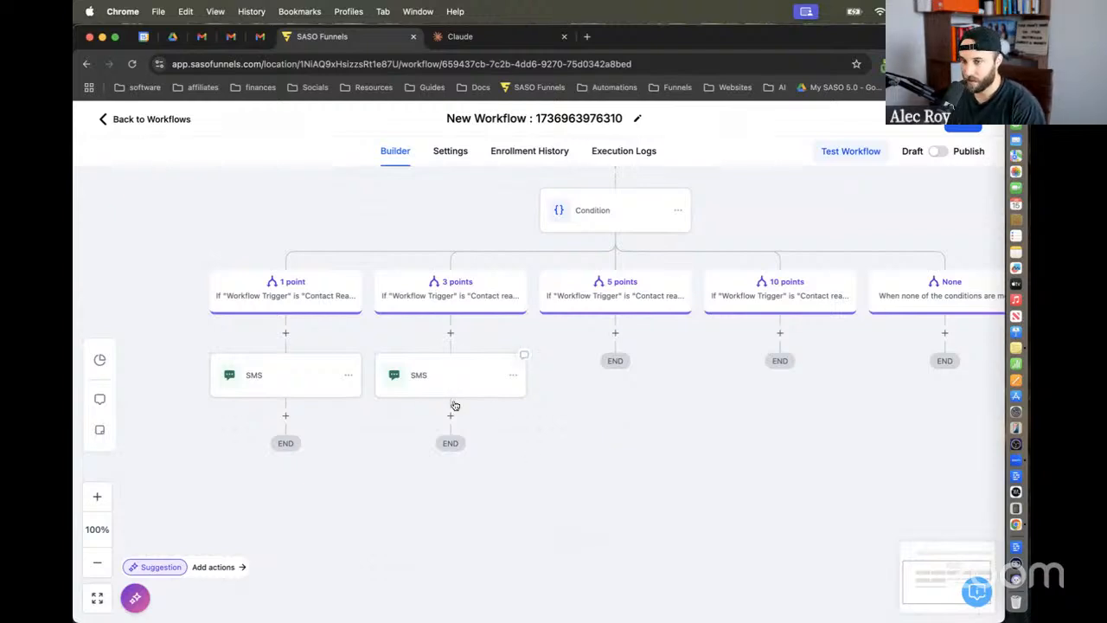
left_click(422, 377)
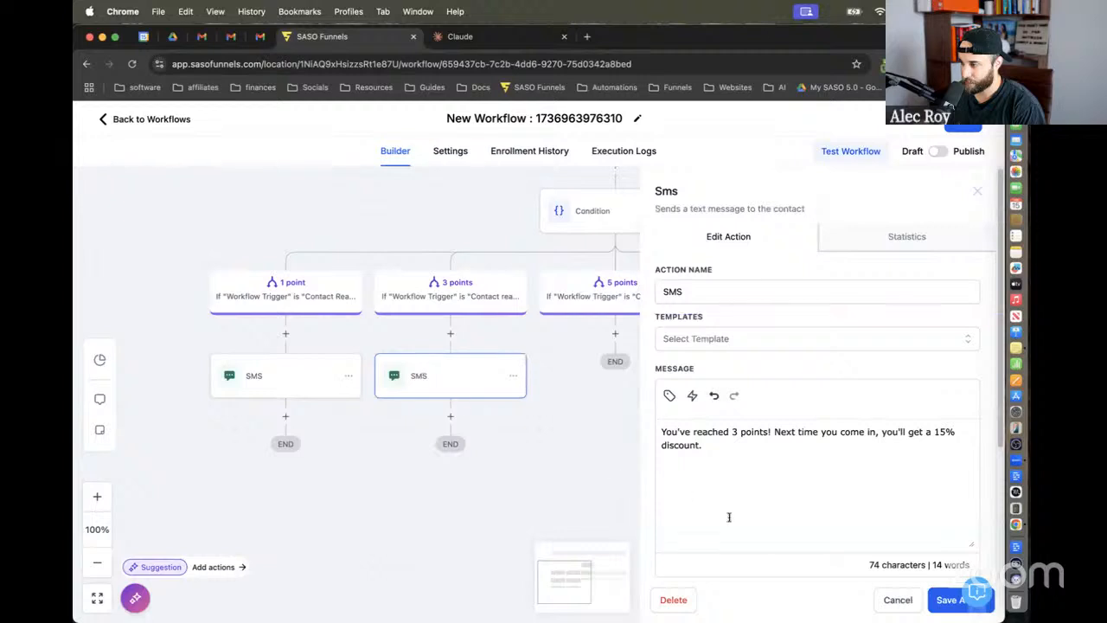
left_click(896, 601)
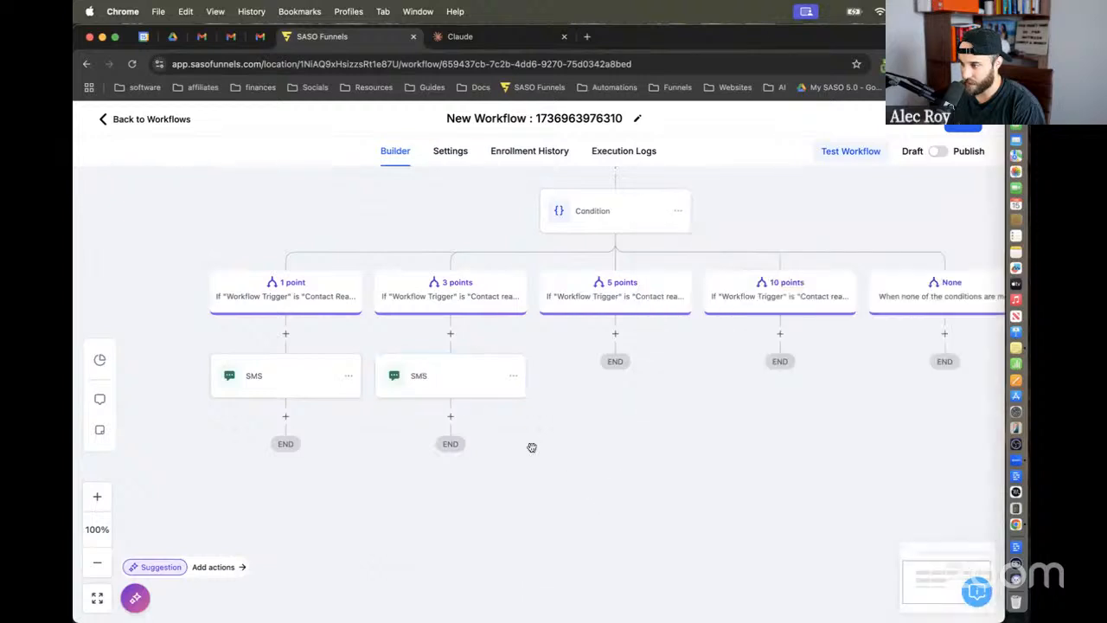
left_click(450, 416)
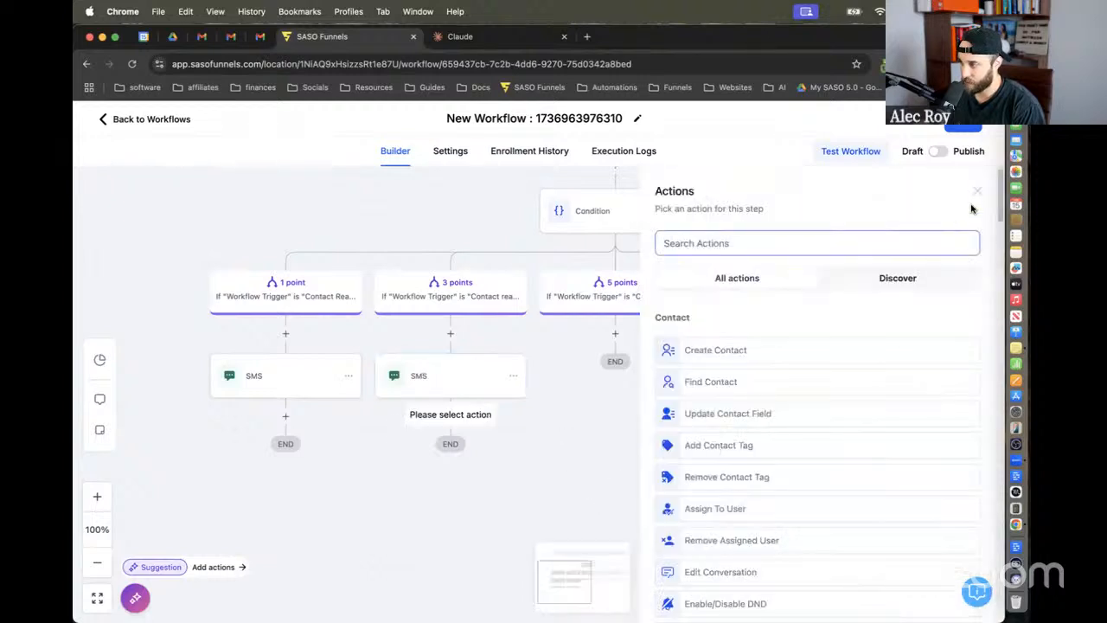
left_click(978, 190)
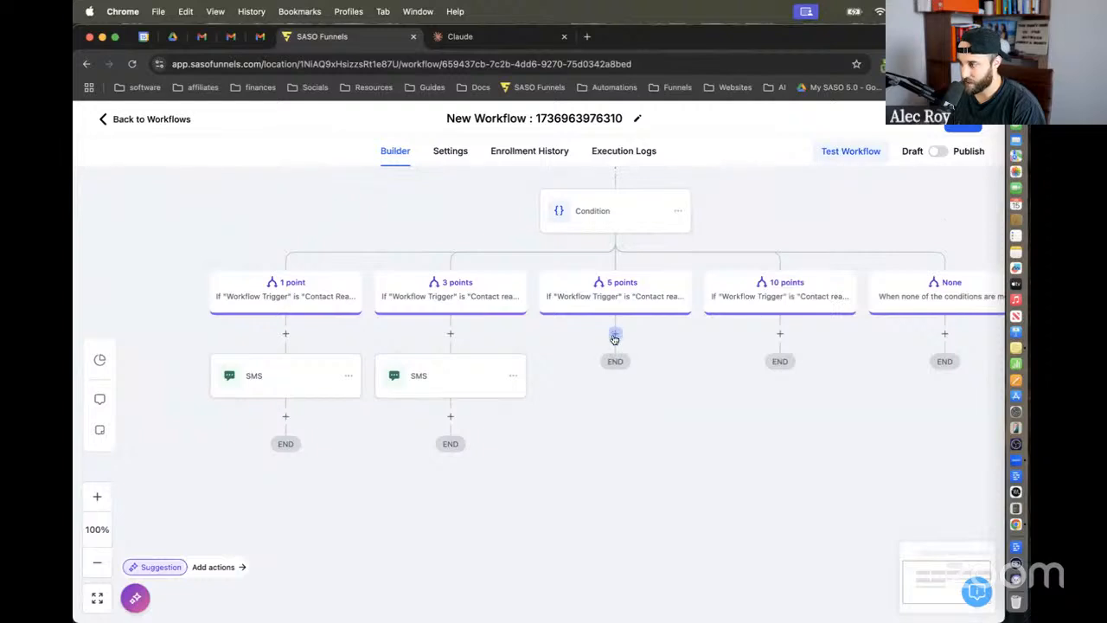
Step: Copy the 3 points branch's SMS action into the 5 points branch and change the copy's message to say 5 points
left_click(515, 379)
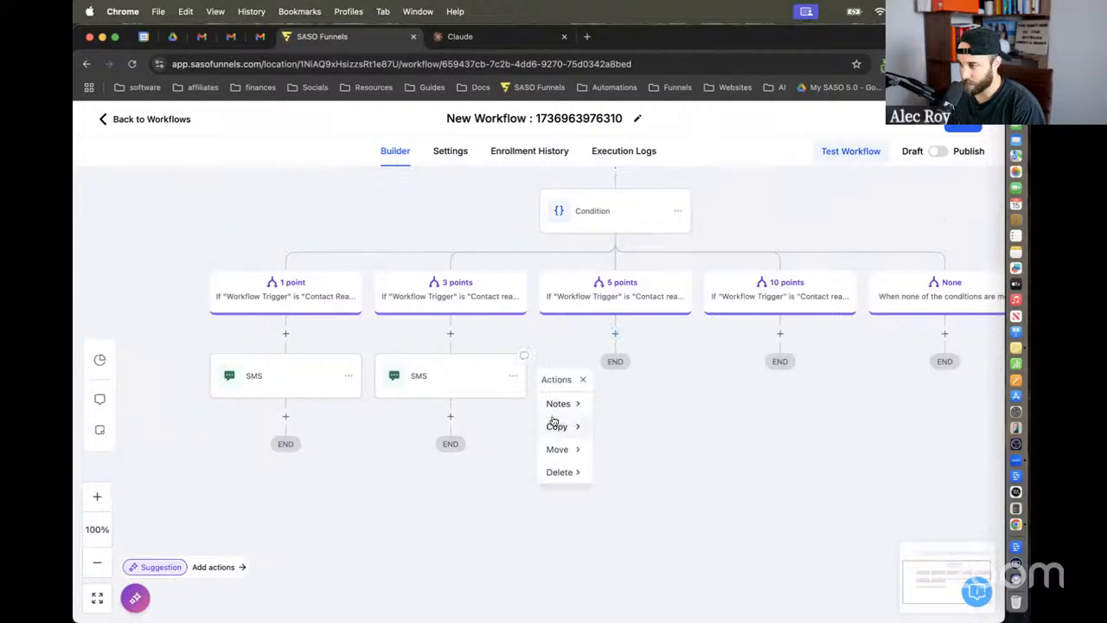
mouse_move(556, 425)
left_click(630, 403)
left_click(623, 338)
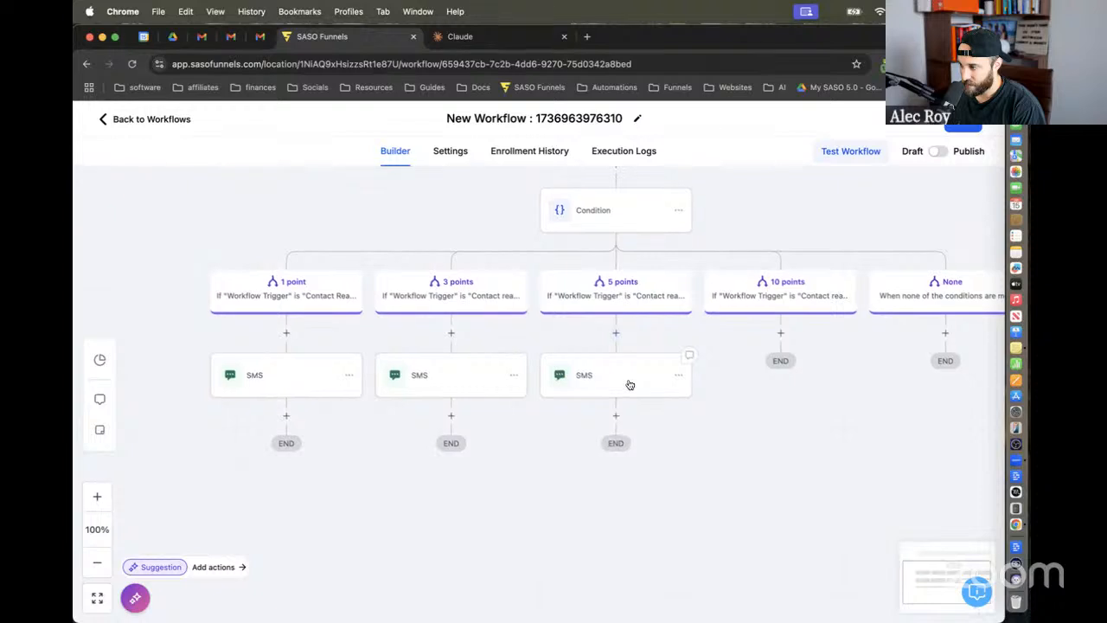
left_click(629, 385)
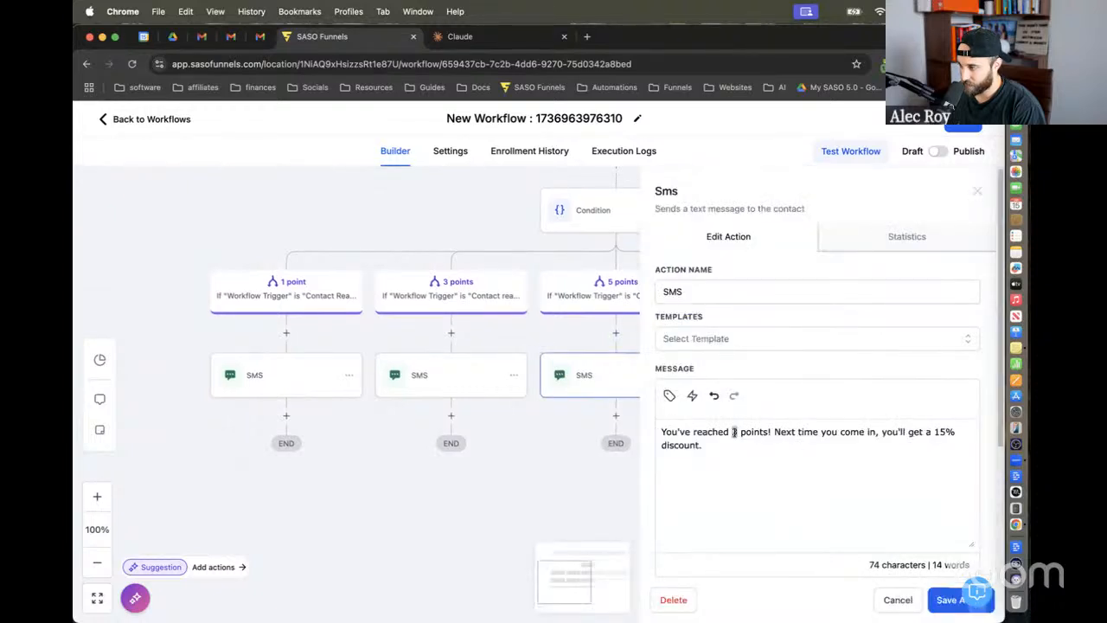
key("BackSpace")
type("5")
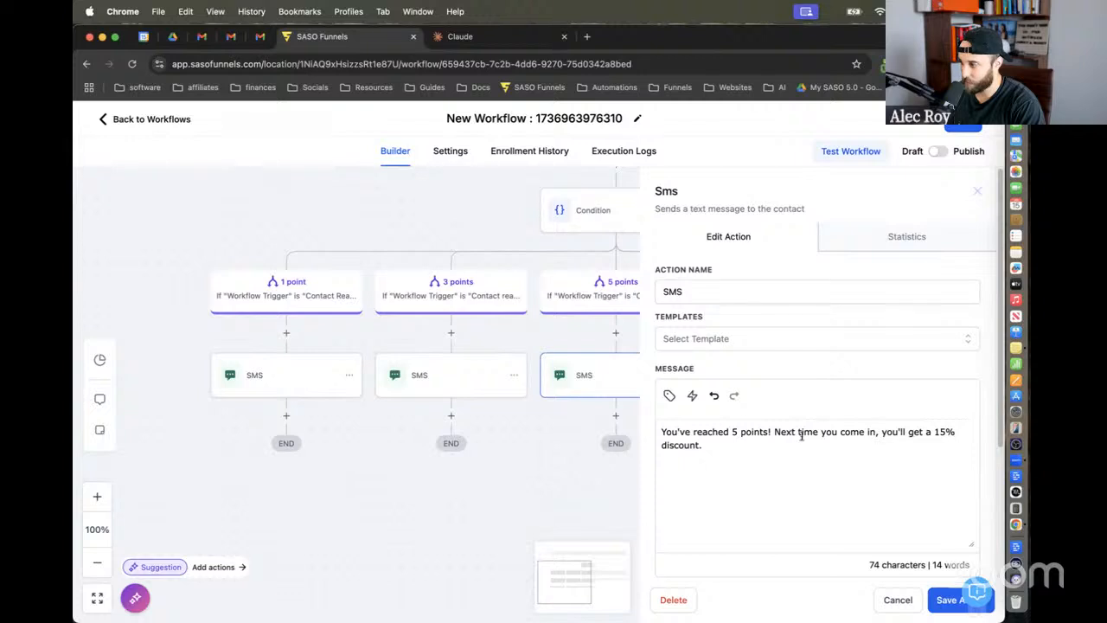
Step: Replace the message's second sentence with "If you want to bring a friend in, you'll both get 50% off." and save the SMS action
left_click_drag(776, 432, 815, 472)
type("If you")
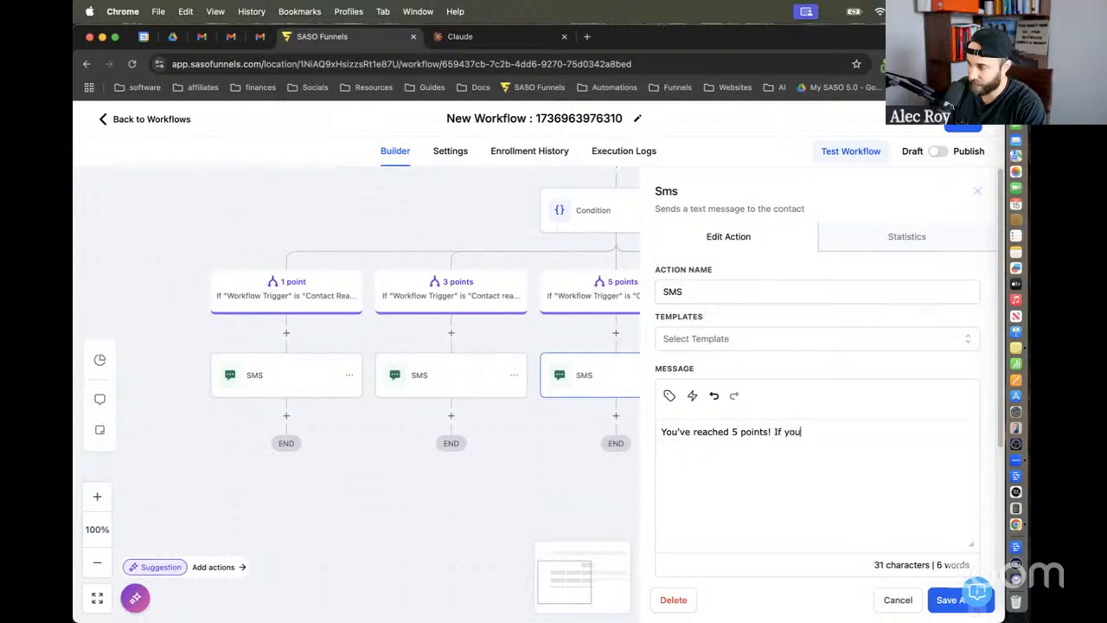
type(" bring")
key("BackSpace")
key("BackSpace")
key("BackSpace")
key("BackSpace")
key("BackSpace")
key("BackSpace")
type("want to be")
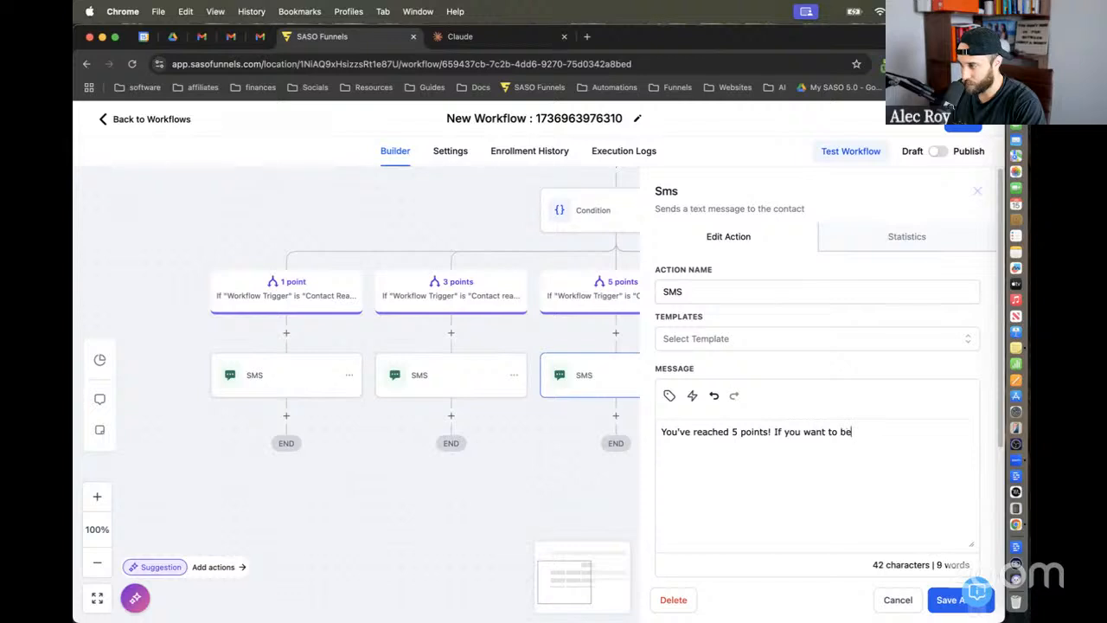
key("BackSpace")
type("ring ")
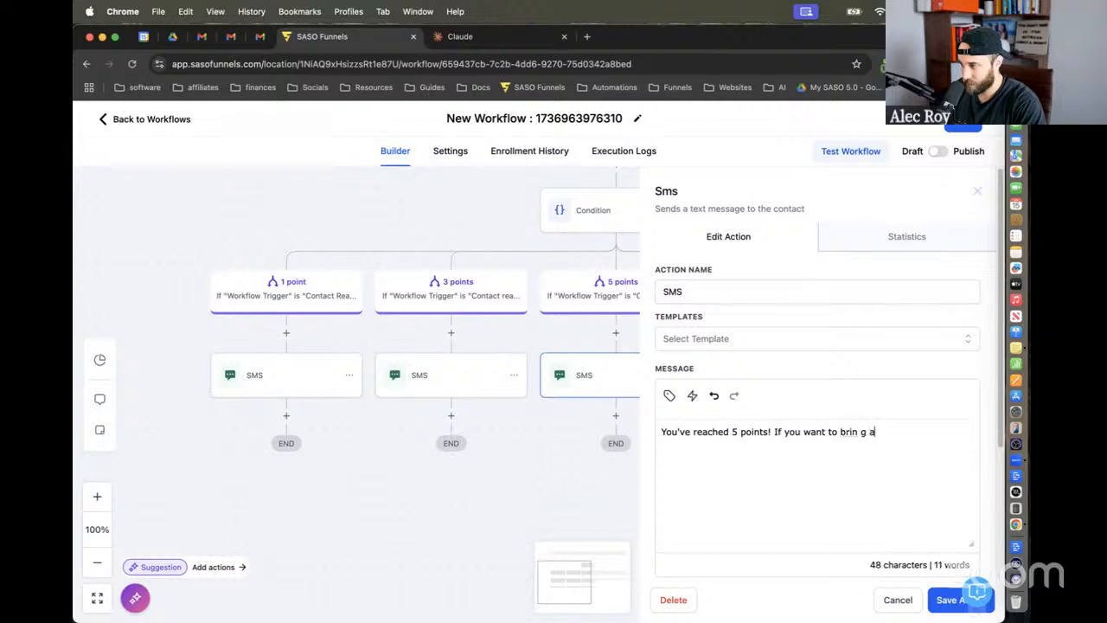
type("a friend i")
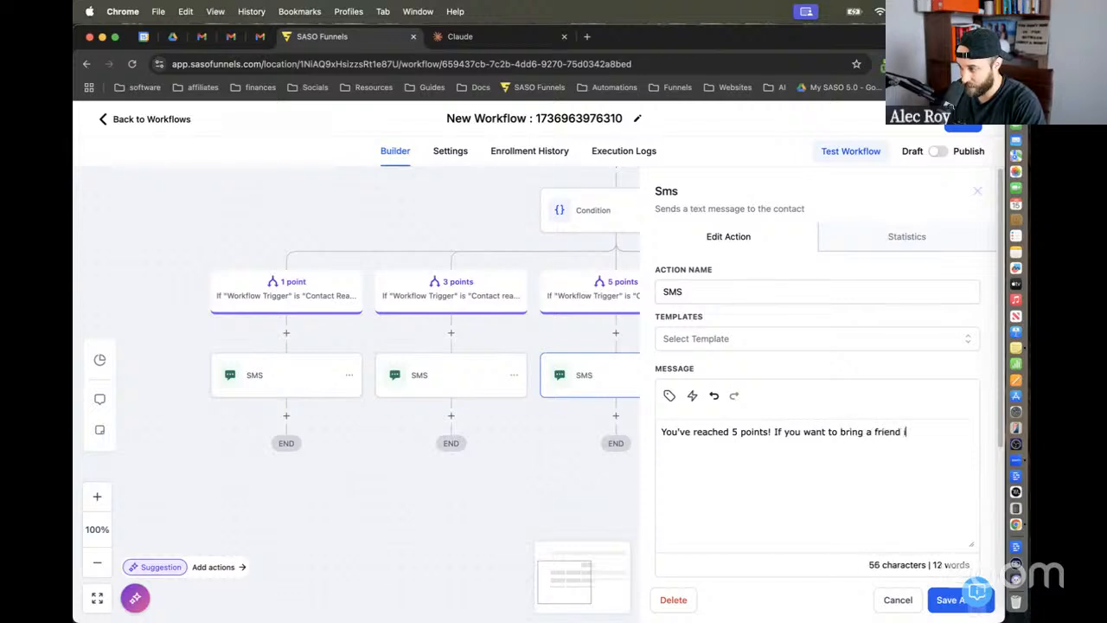
type("n, you'll both get ")
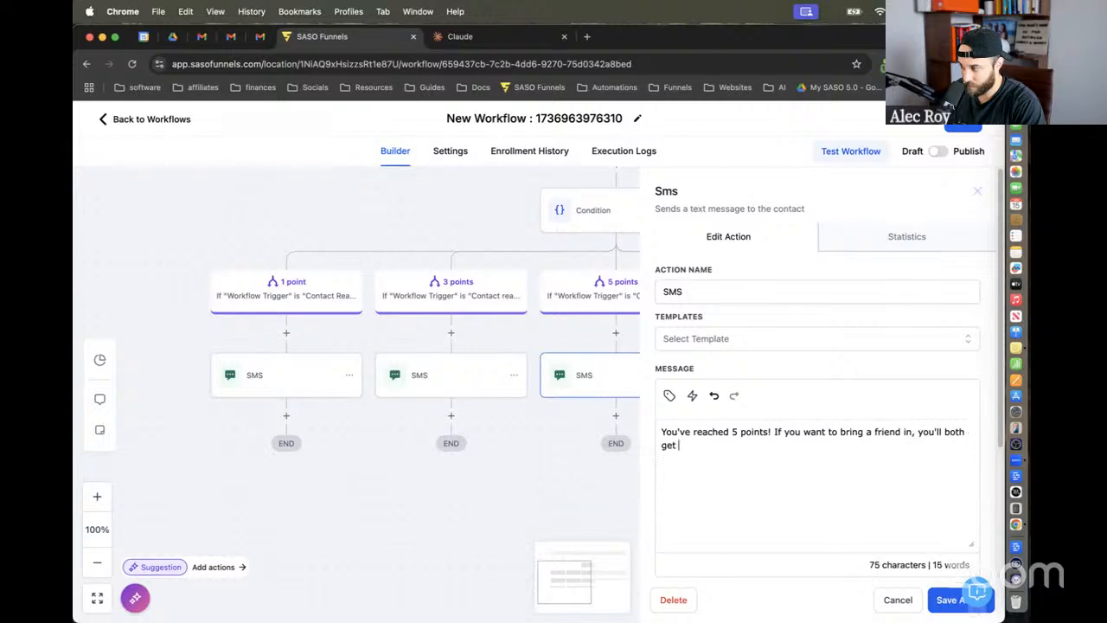
type("50% off.")
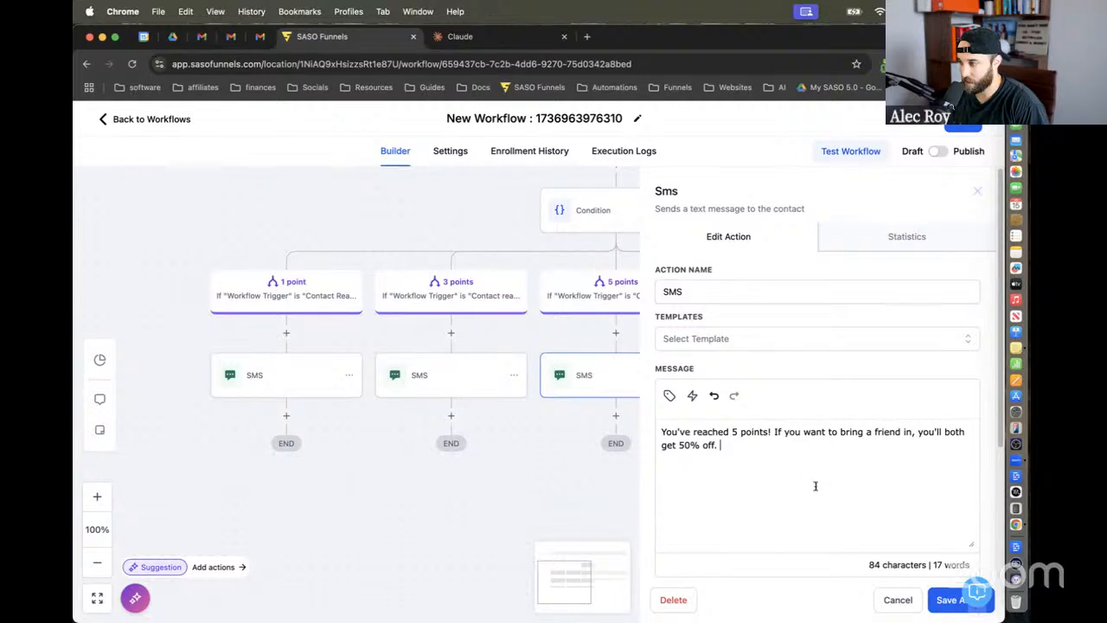
left_click(954, 598)
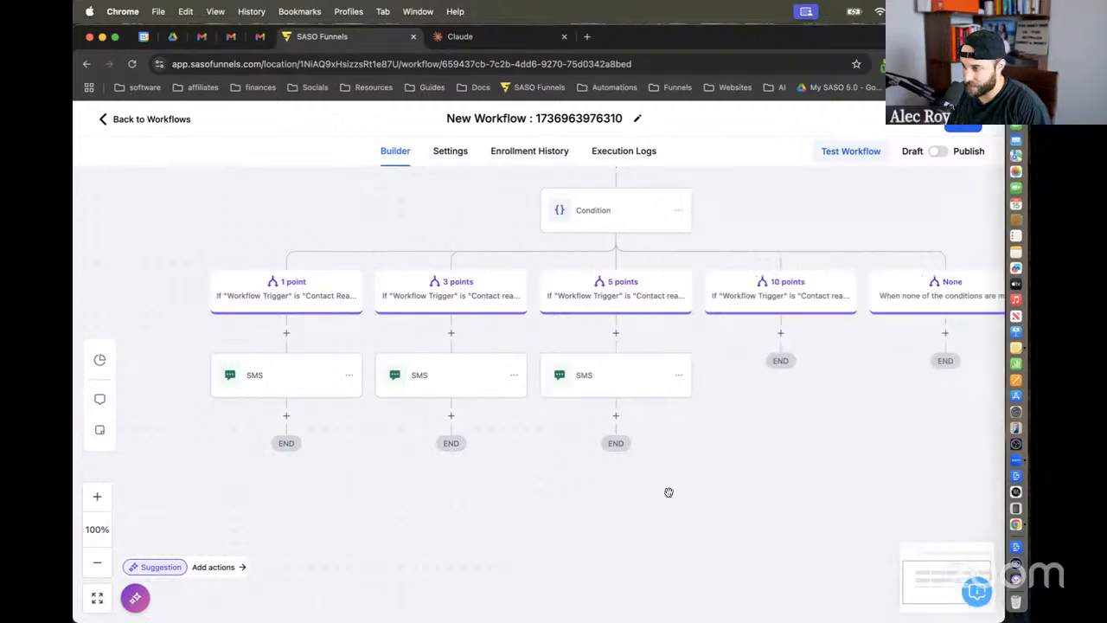
Step: Add an SMS action under the 10 points branch and begin its message with "You've reached 10 points! You're"
left_click(616, 416)
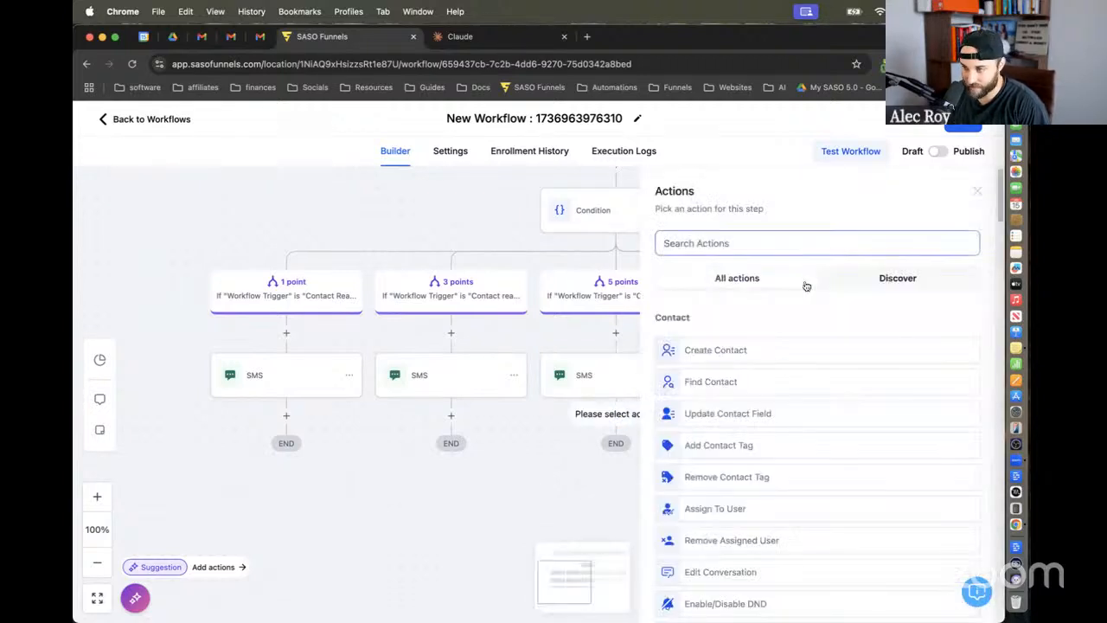
left_click(980, 193)
left_click(782, 335)
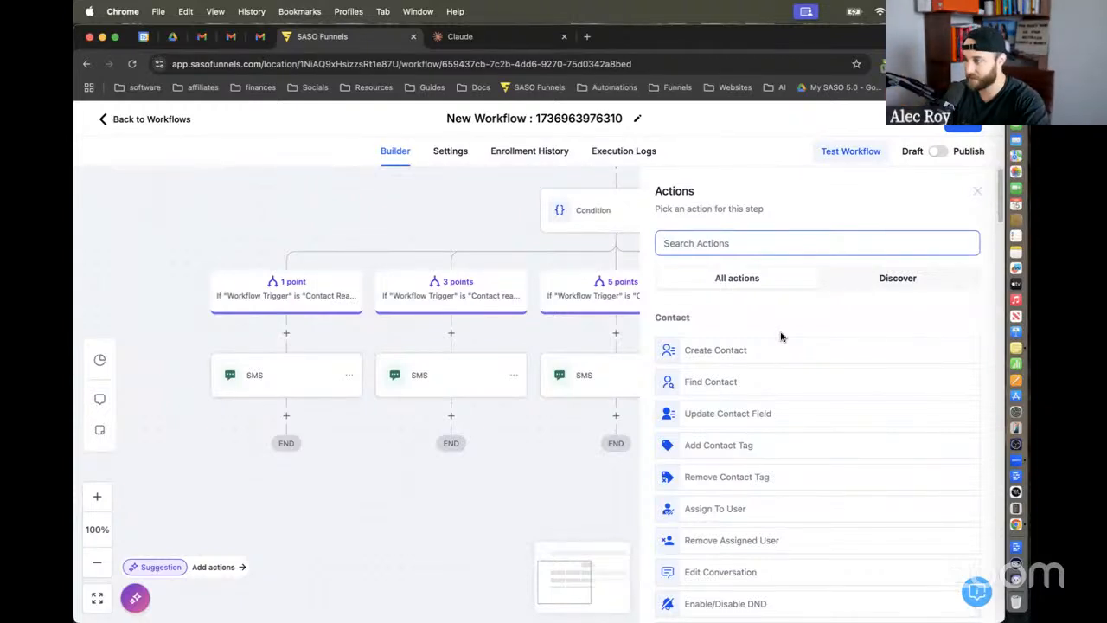
type("sms")
left_click(767, 344)
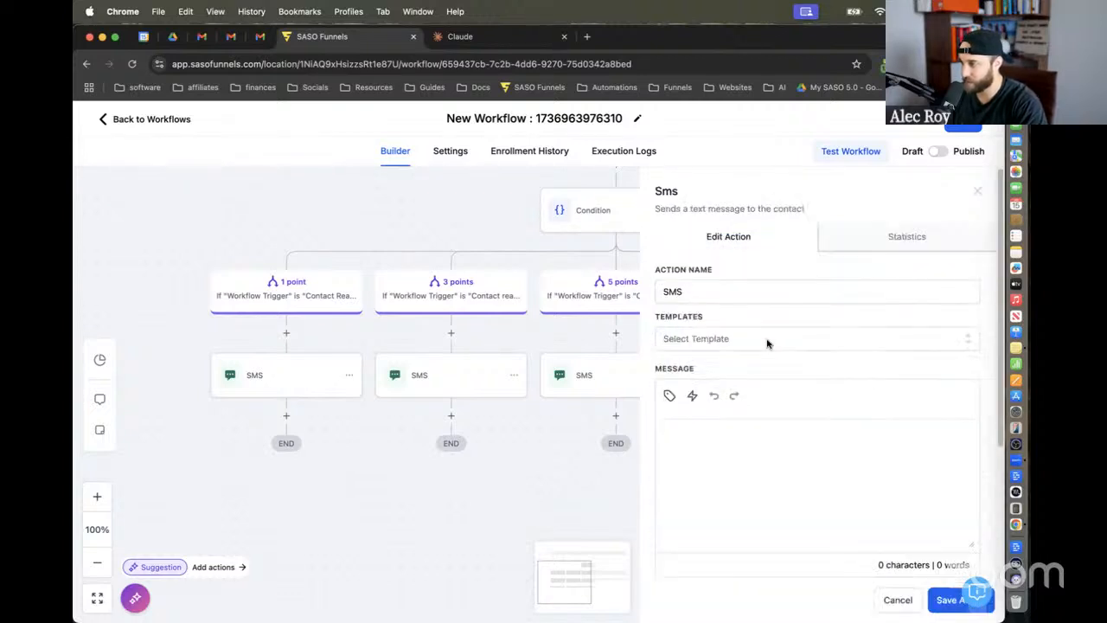
type("Y")
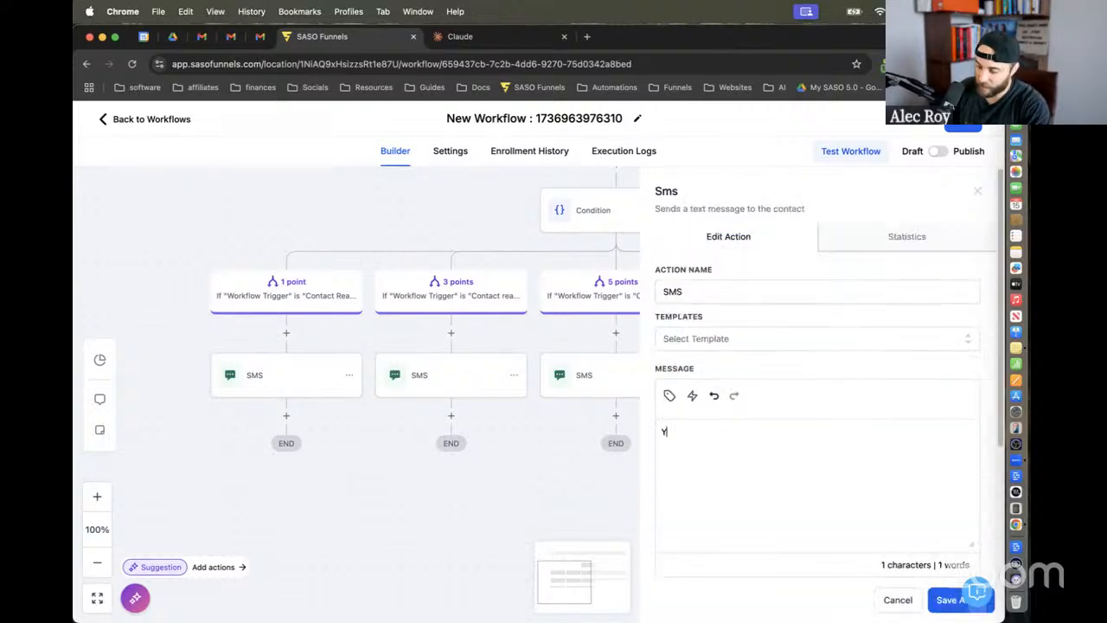
type("ou've reached 1p")
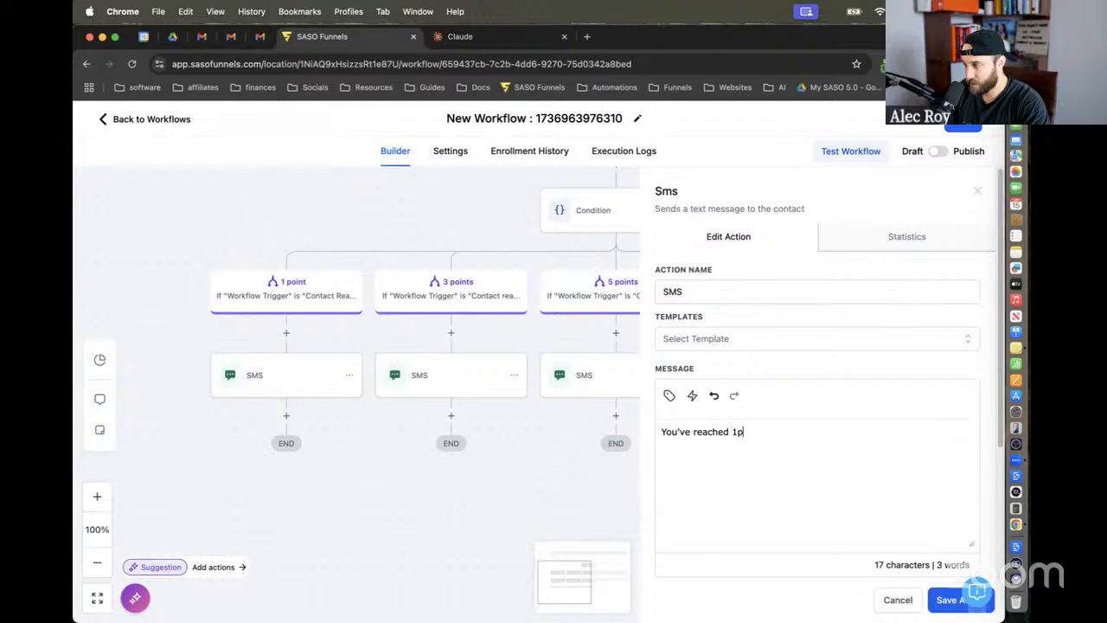
type(" po")
key("BackSpace")
key("BackSpace")
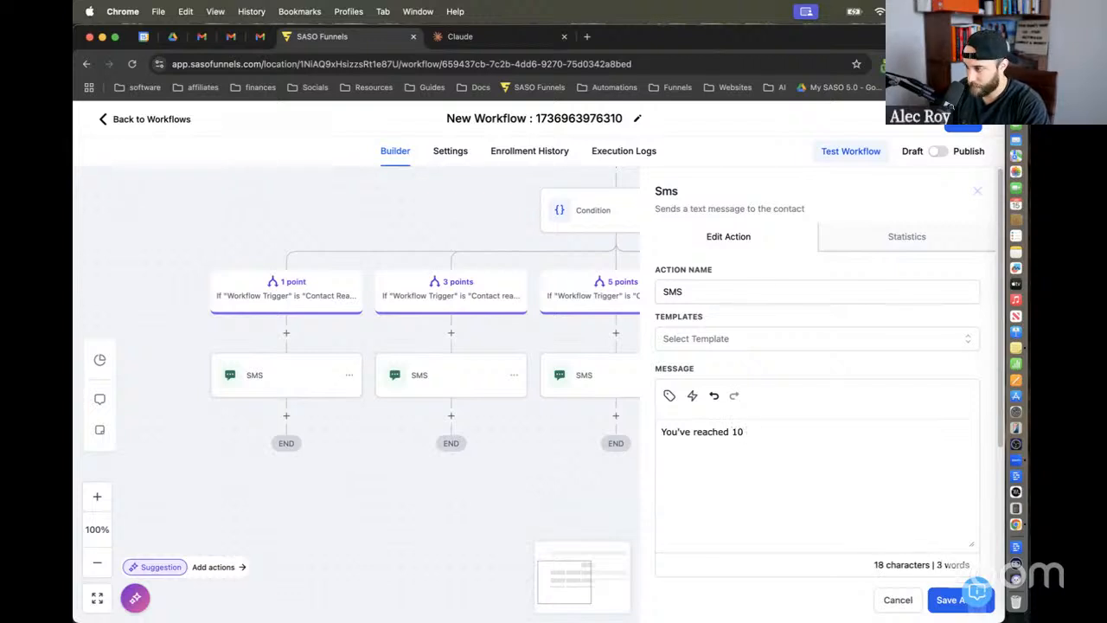
type("points! You're a")
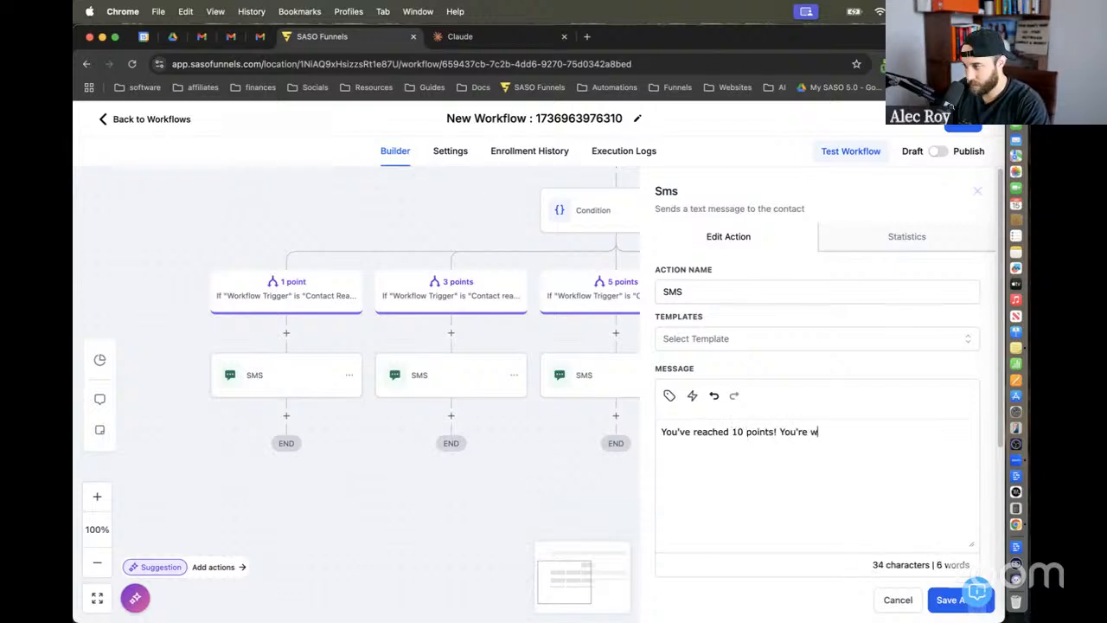
Step: Finish the 10 points message with "one of our best customers... here's a free xyz on us." and save the SMS action
key("BackSpace")
type("one of our best cusotmer")
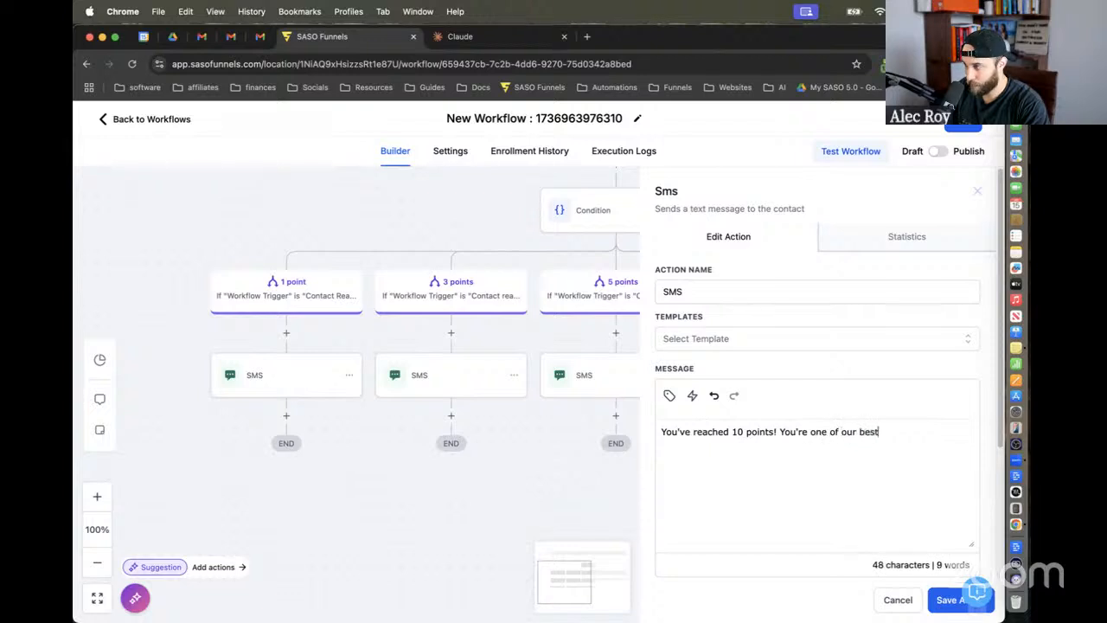
key("BackSpace")
key("BackSpace")
key("BackSpace")
key("BackSpace")
key("BackSpace")
type("tomer")
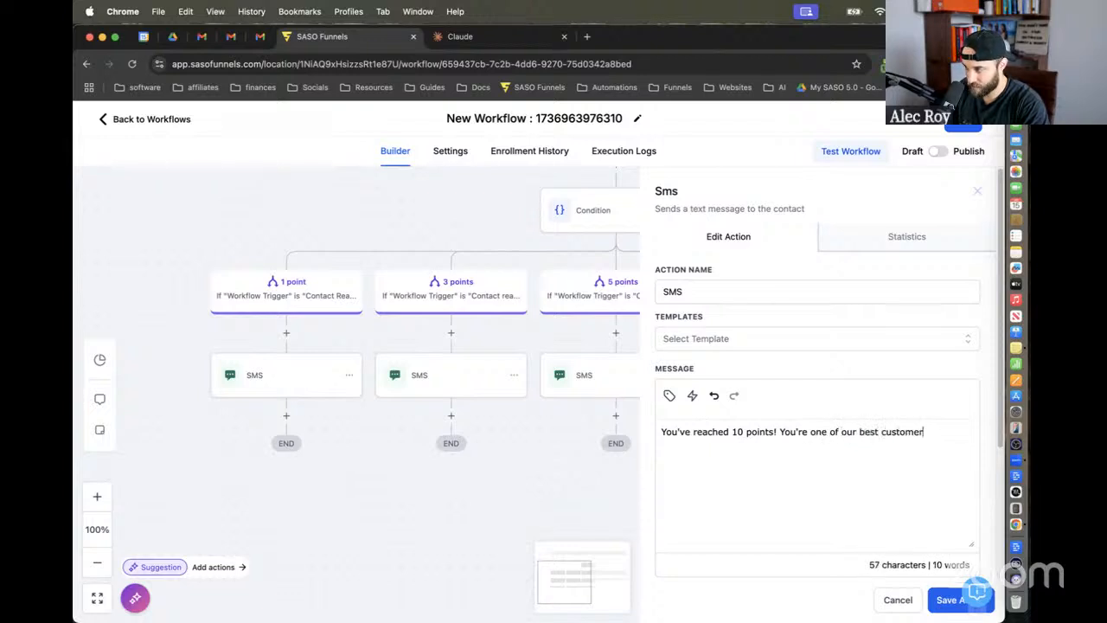
type("s. . here's afte")
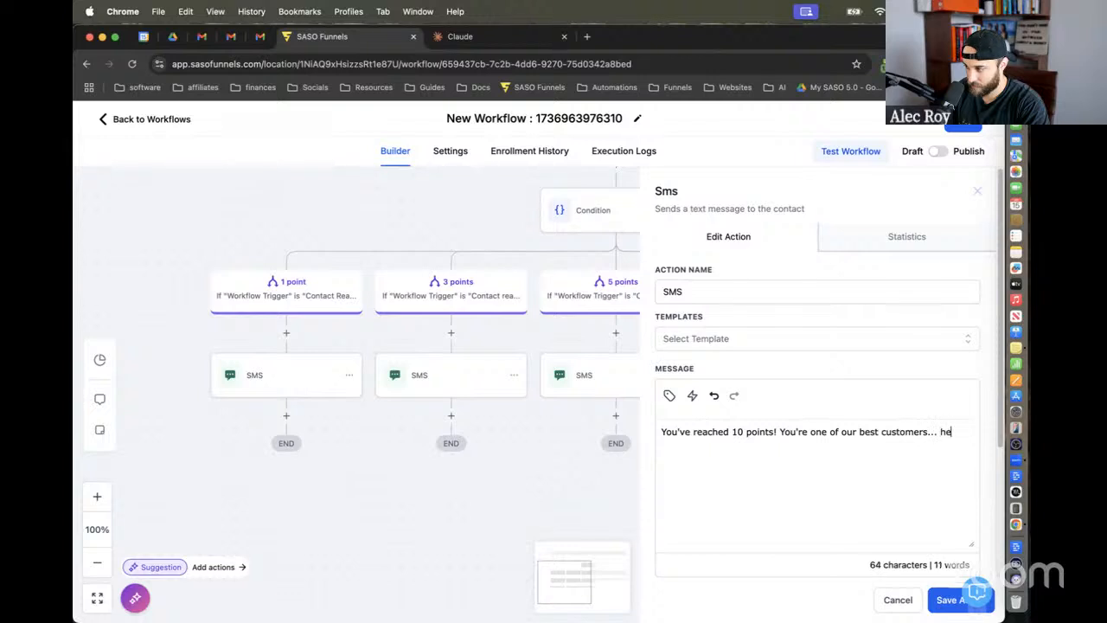
key("BackSpace")
key("BackSpace")
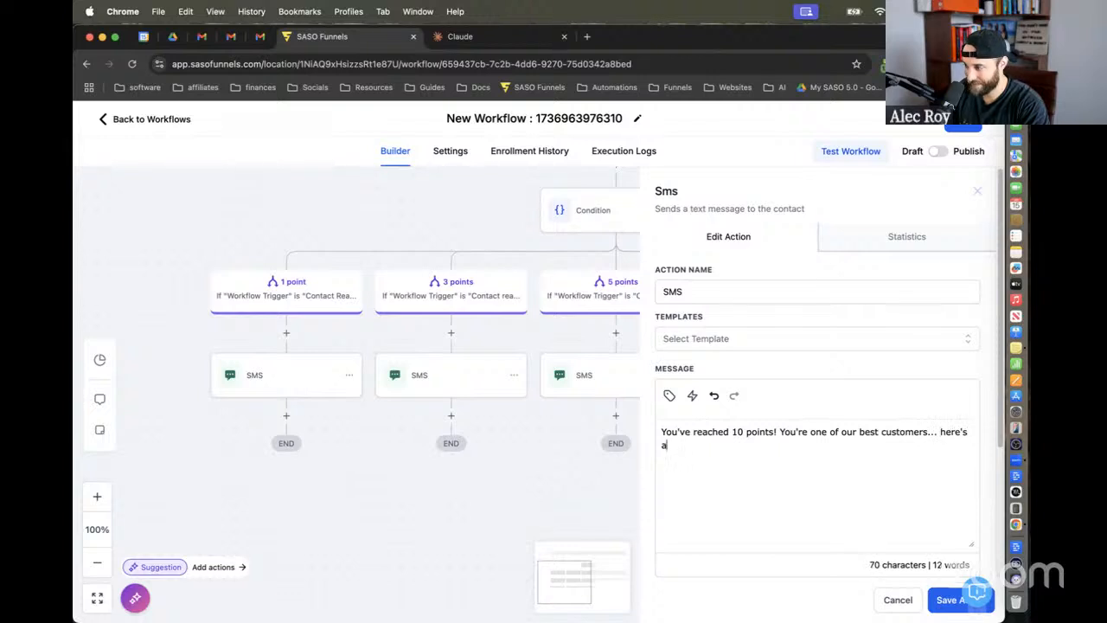
type("free xyz on ")
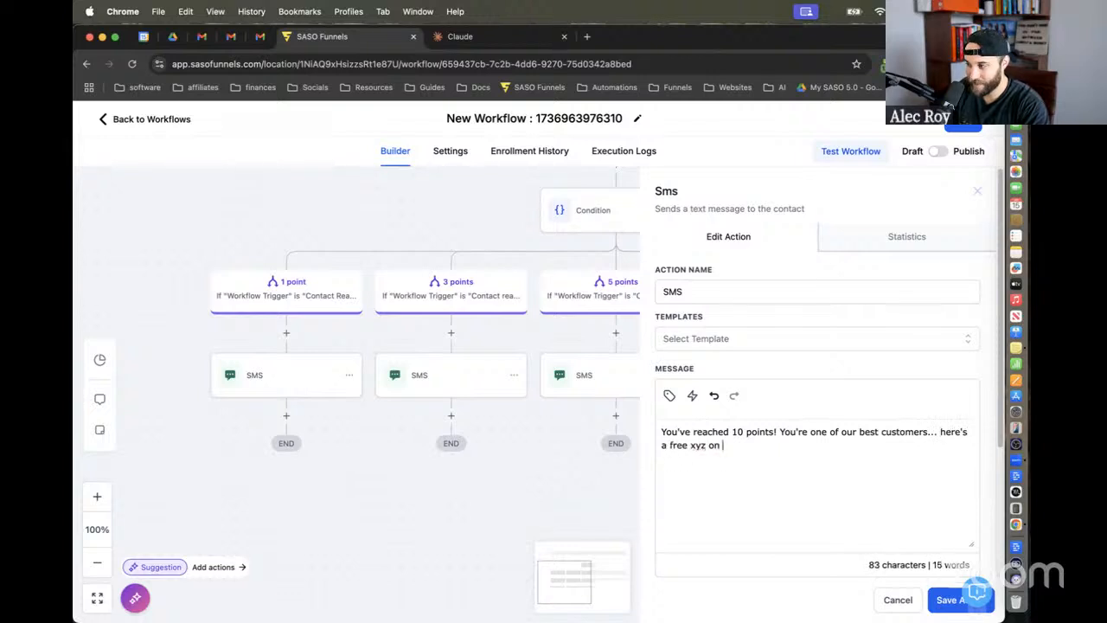
type("us.")
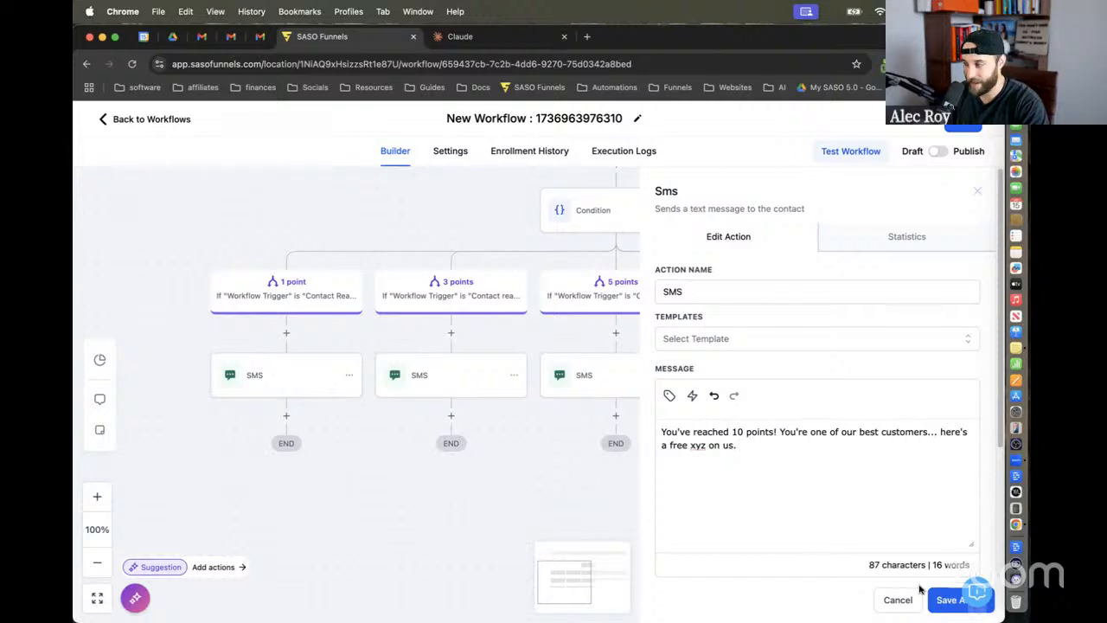
left_click(947, 600)
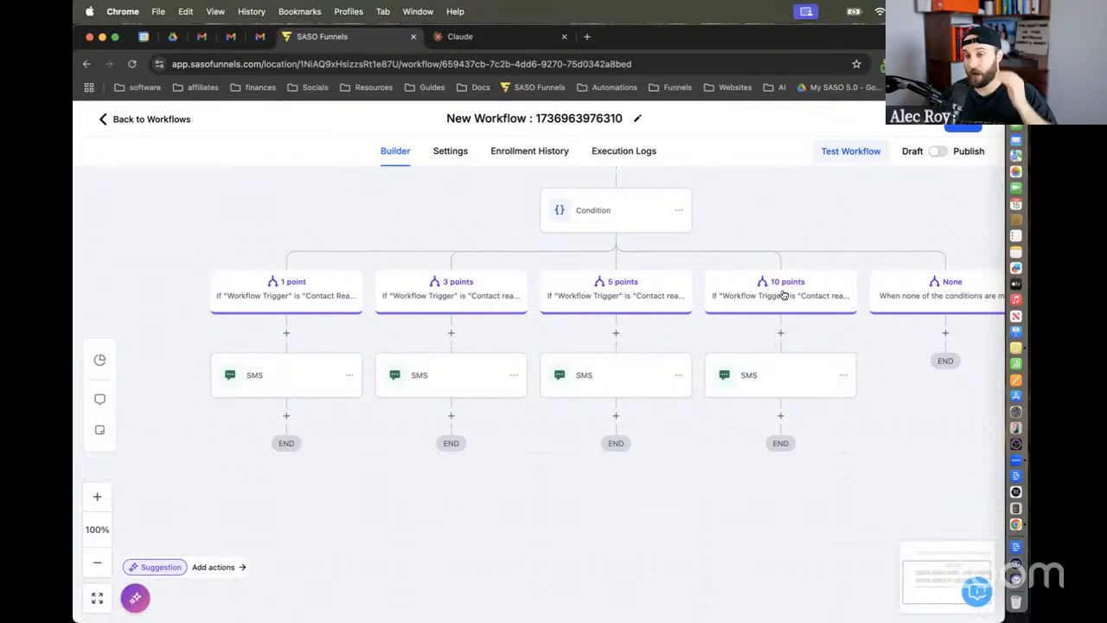
Step: Add a contact note after the 10 points SMS reading "this contact reached 10 points! woo hoo this is a dream client" and save it
left_click(781, 419)
type("not")
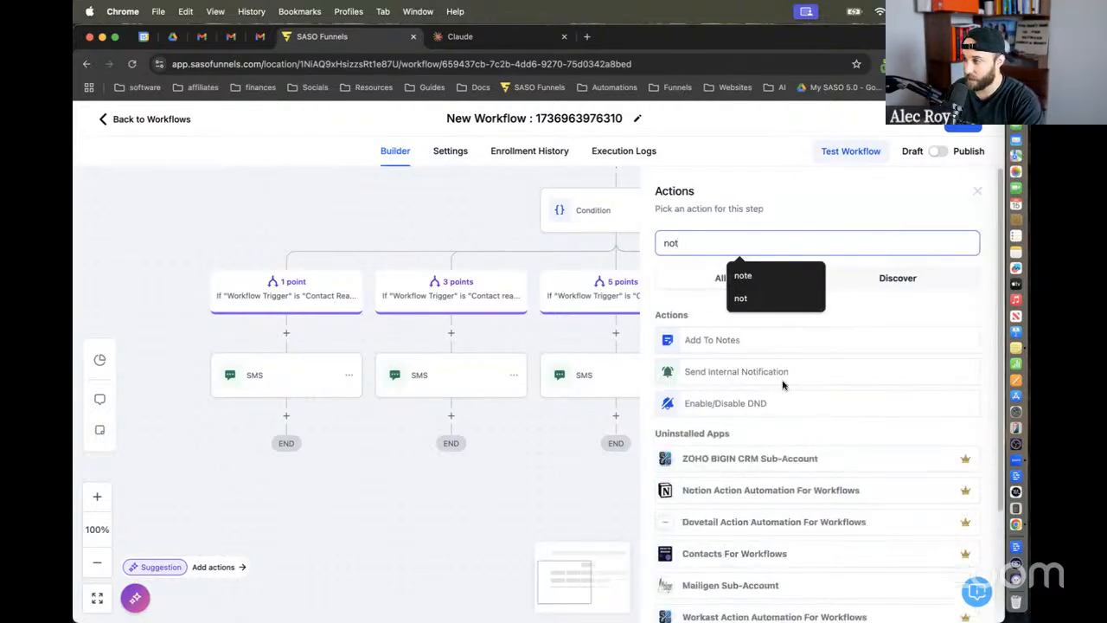
left_click(784, 339)
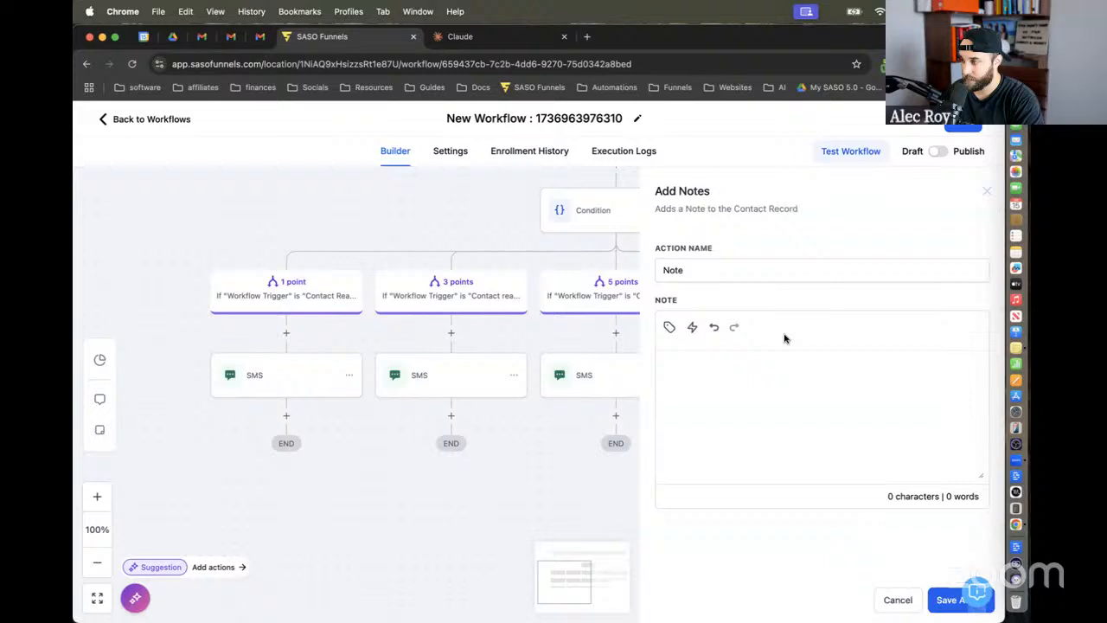
left_click(724, 367)
type("this contact reac")
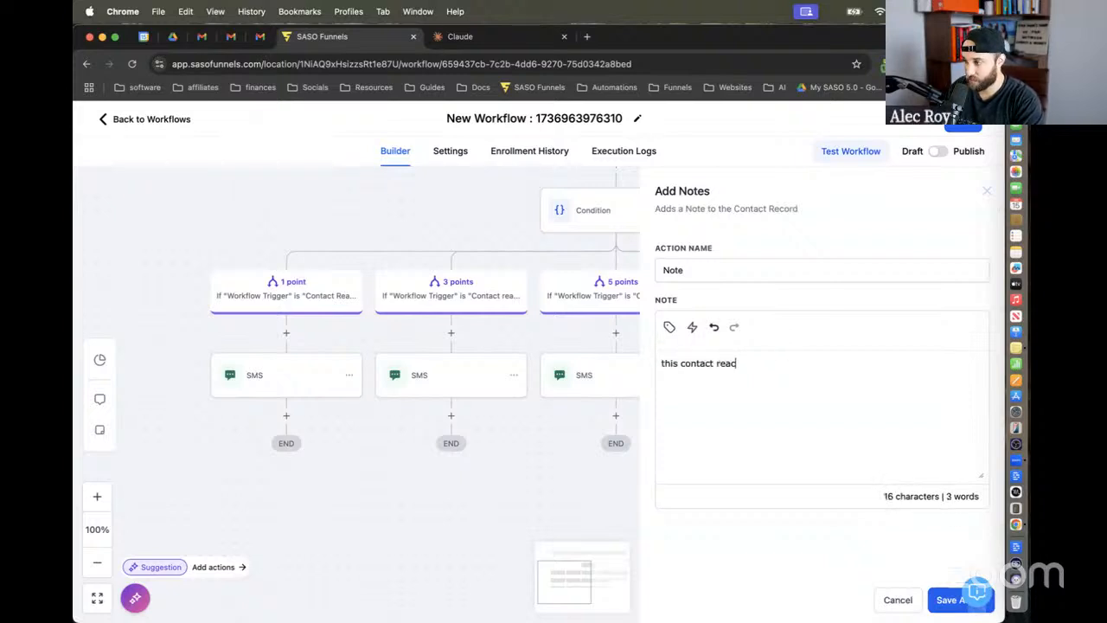
type("hed 10 points! ")
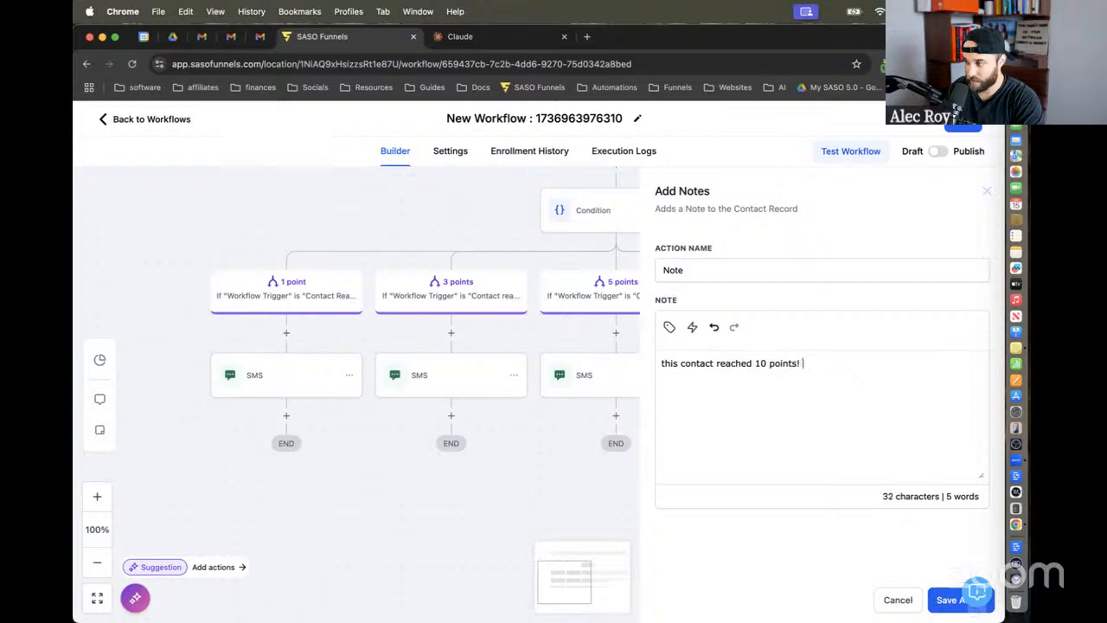
type("woo hoo")
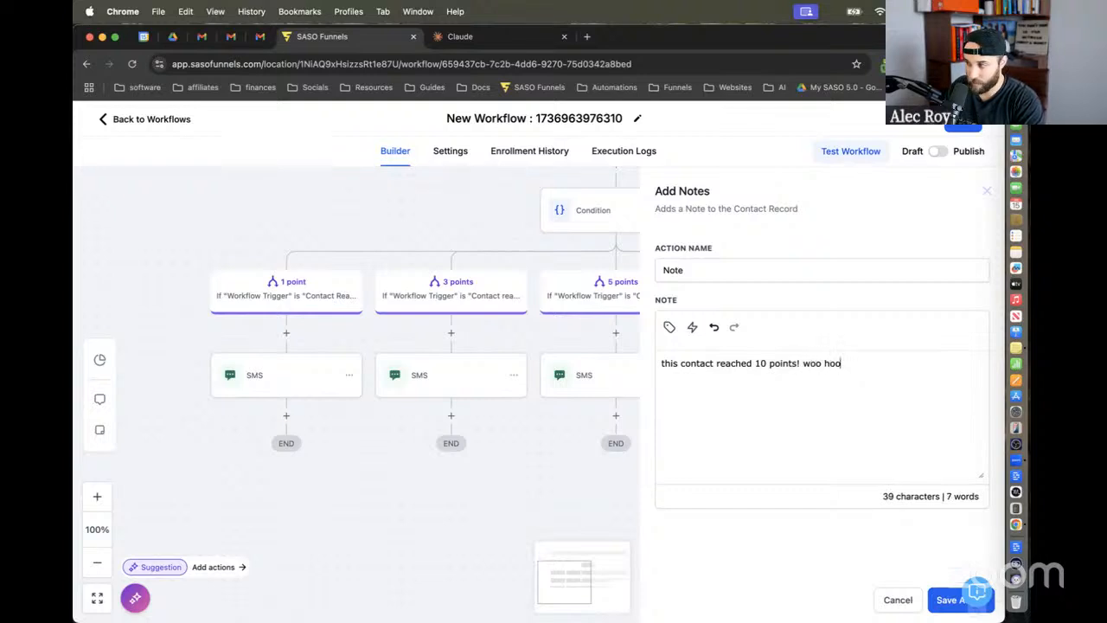
type(" this is a dream")
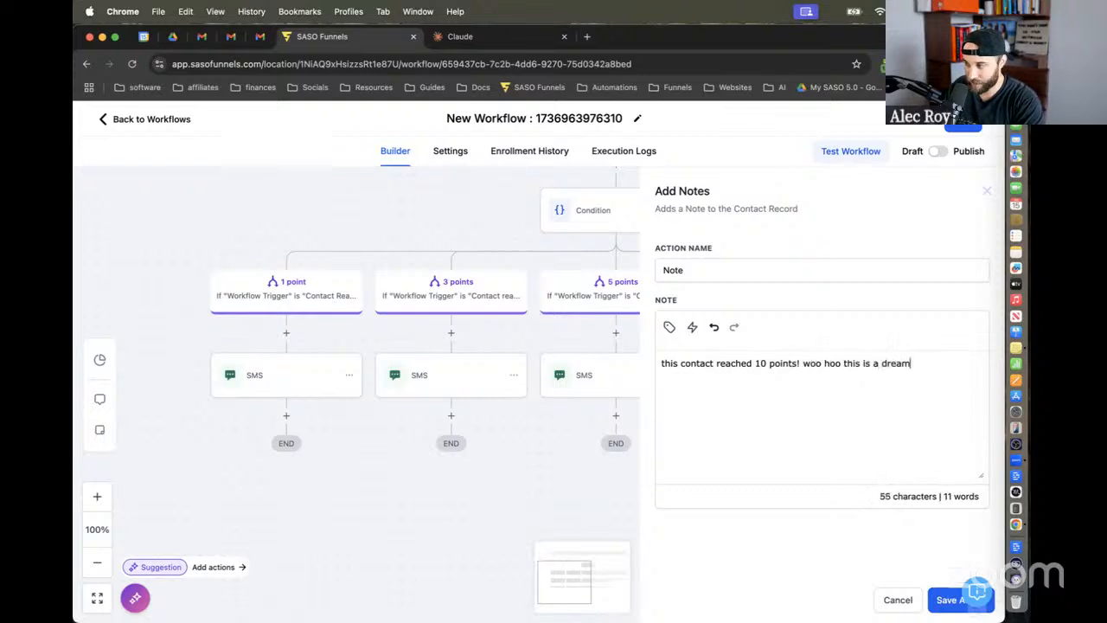
type(" client.")
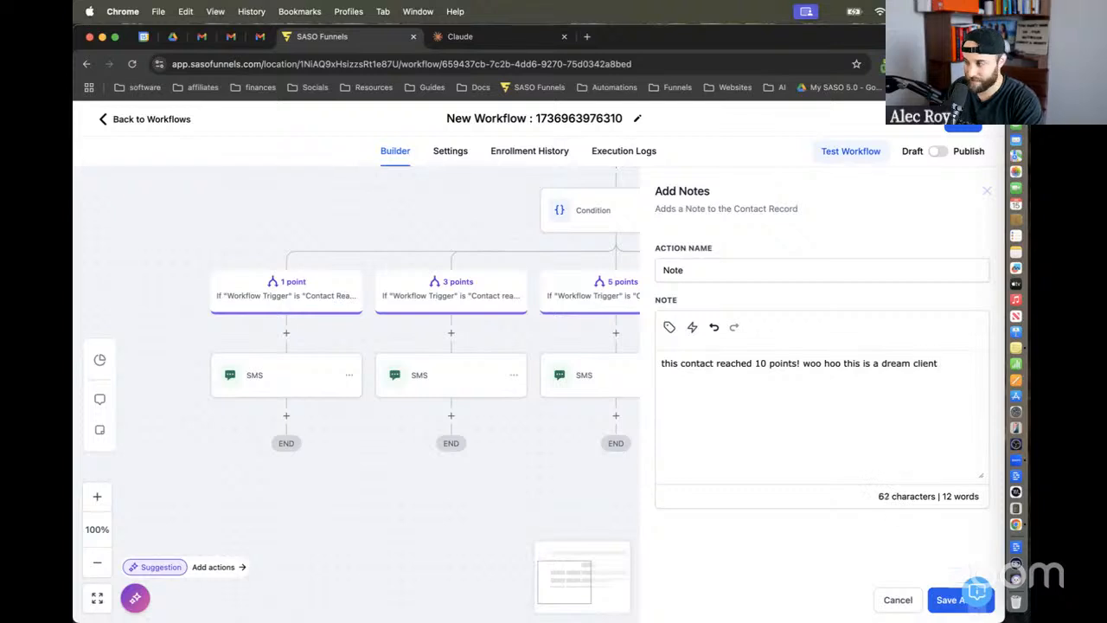
left_click(950, 598)
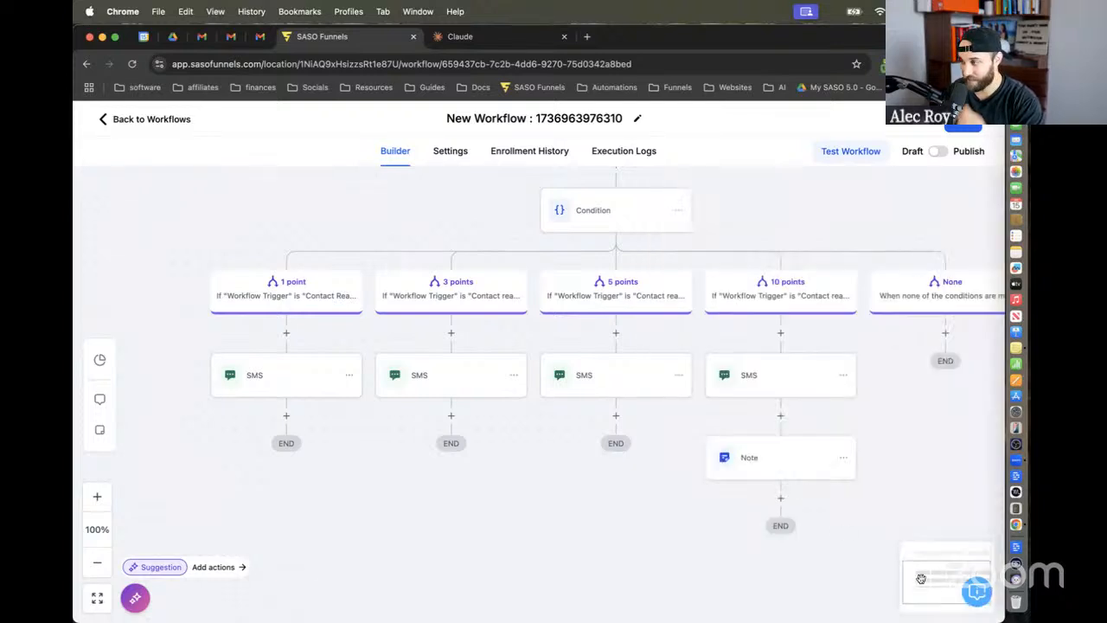
left_click(782, 500)
type("tag")
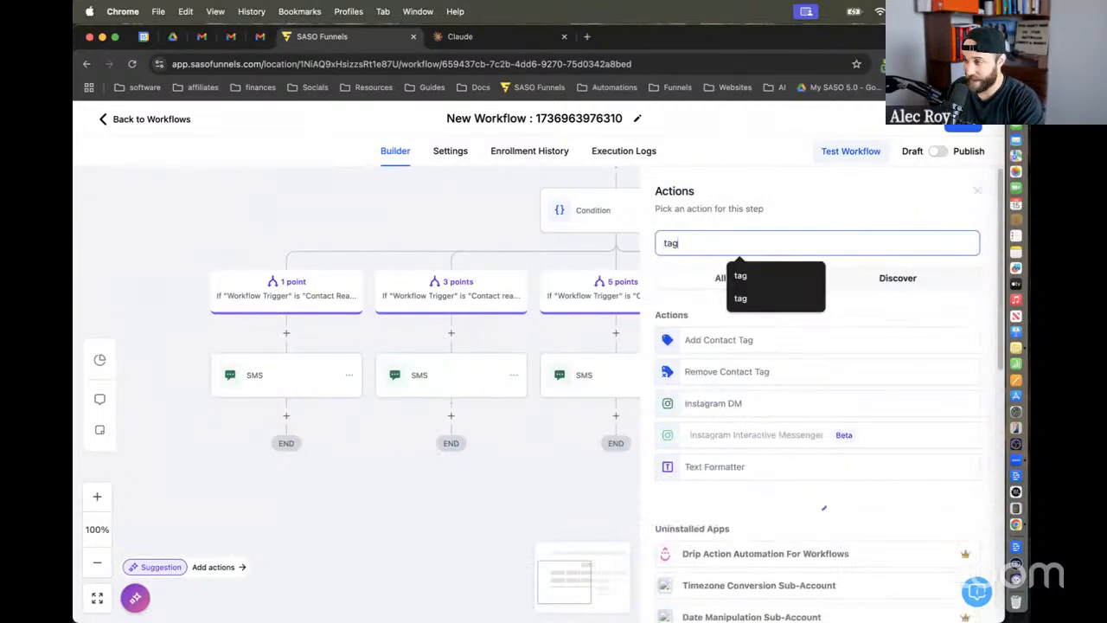
left_click(767, 341)
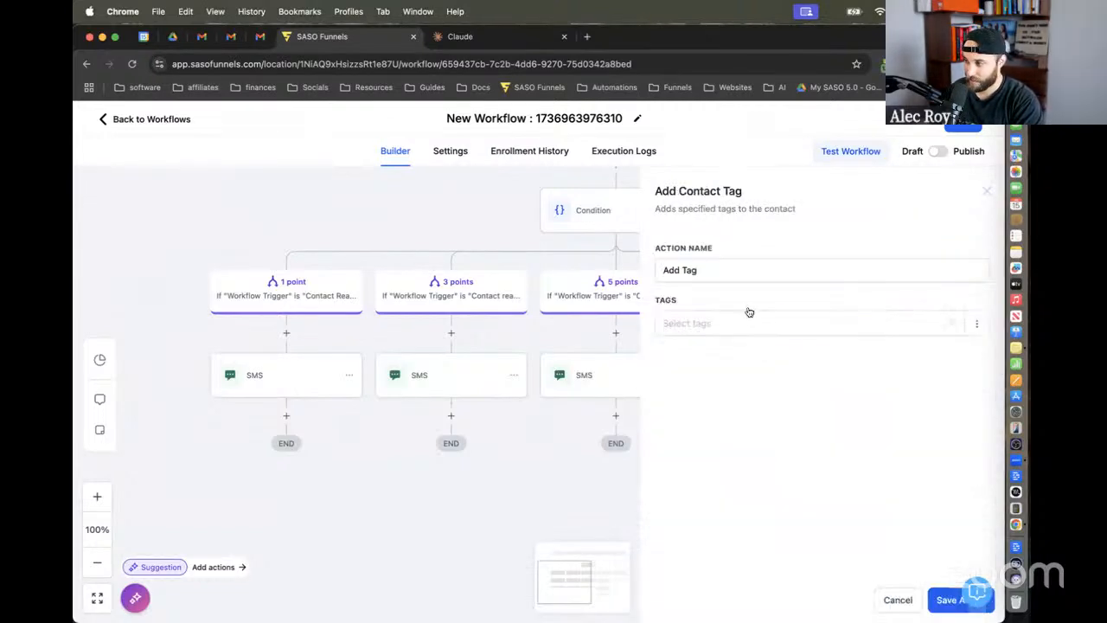
left_click(747, 328)
type("dream client")
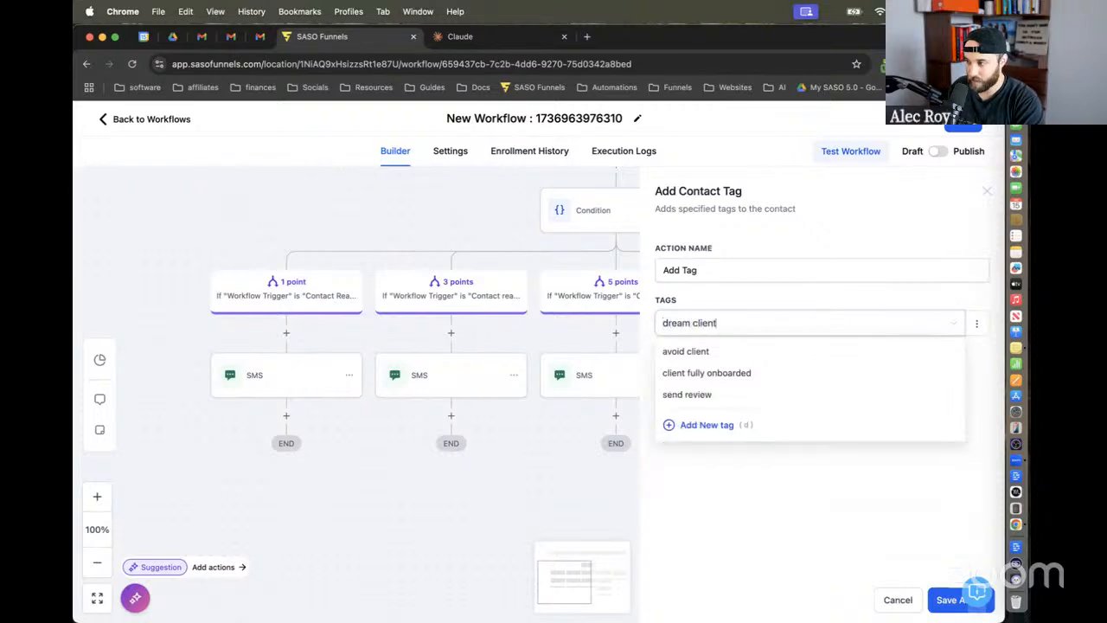
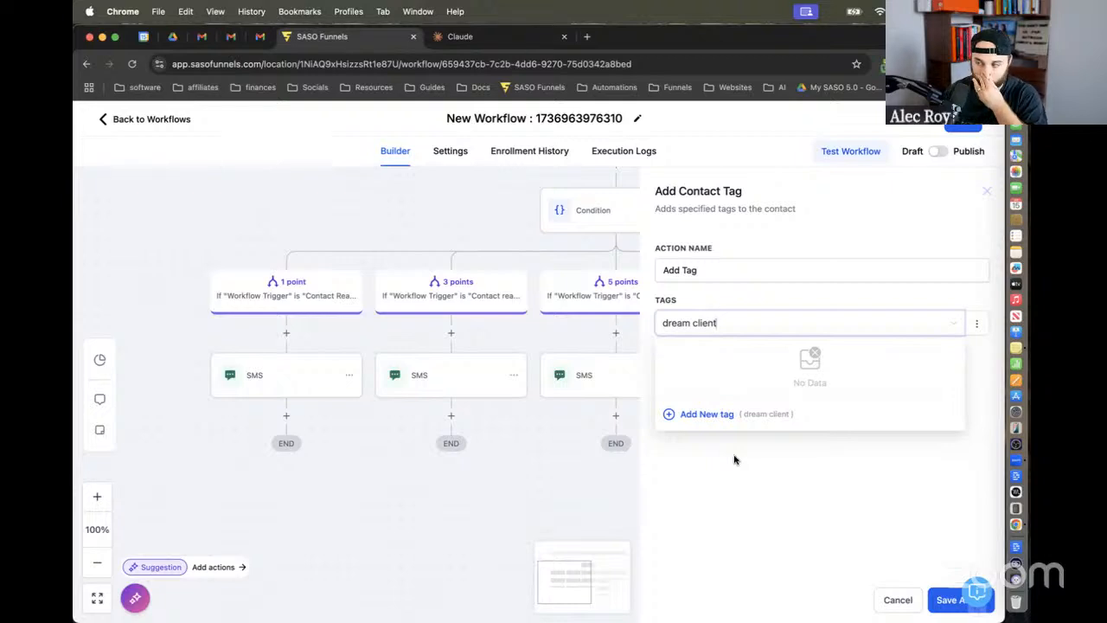
left_click(891, 601)
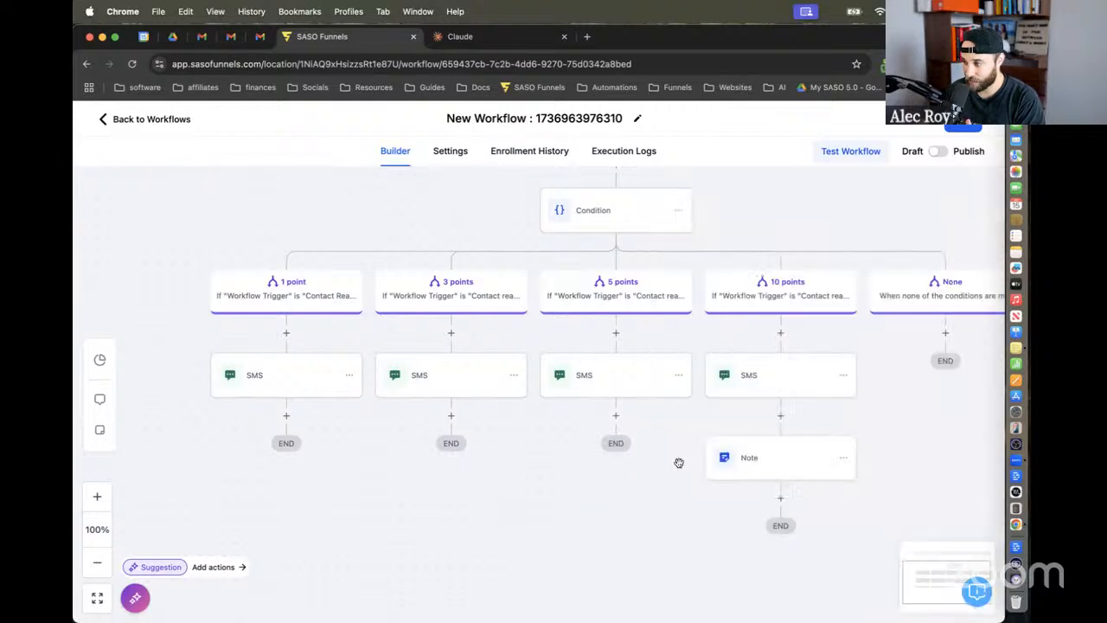
Step: Add a Modify Contact Engagement Score action after the 10 points note, set to add -10 points, and save it
left_click(782, 500)
type("modi")
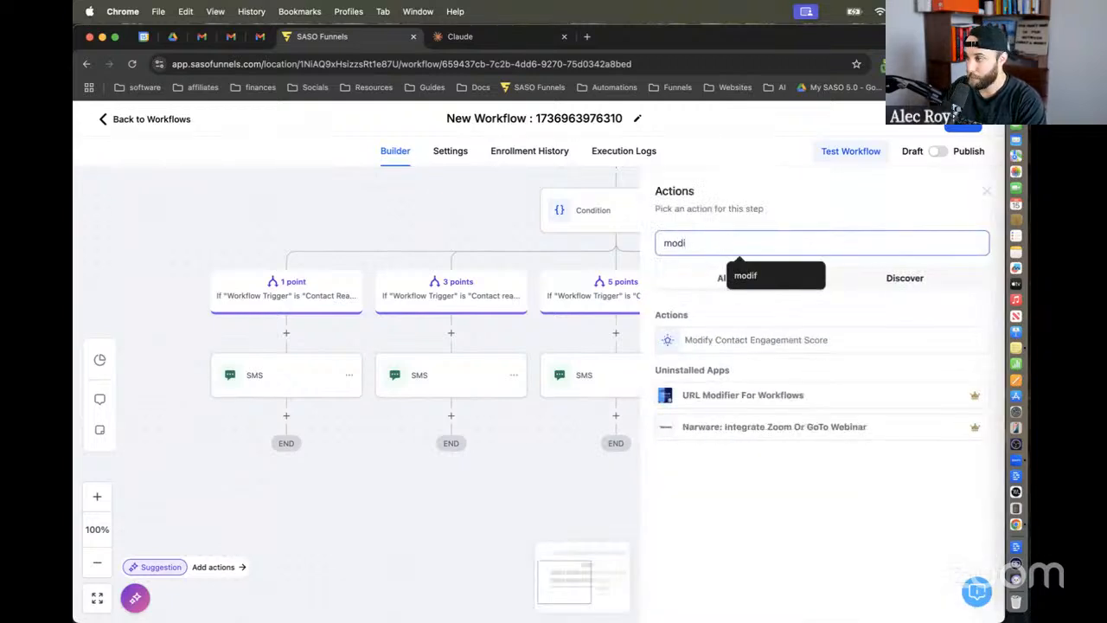
left_click(809, 342)
left_click(733, 374)
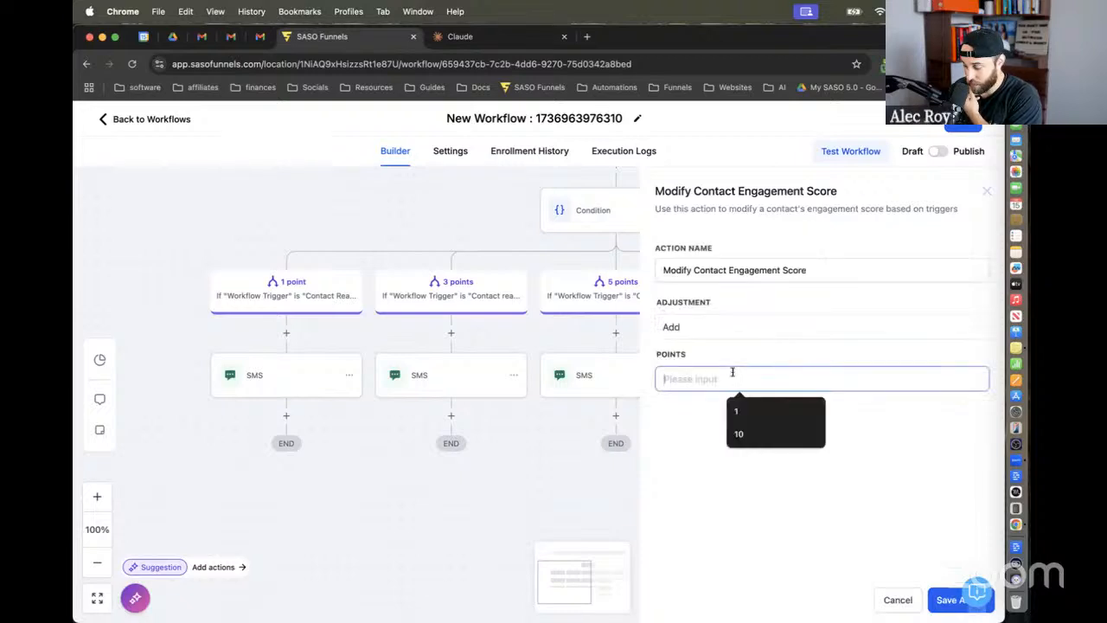
type("-9")
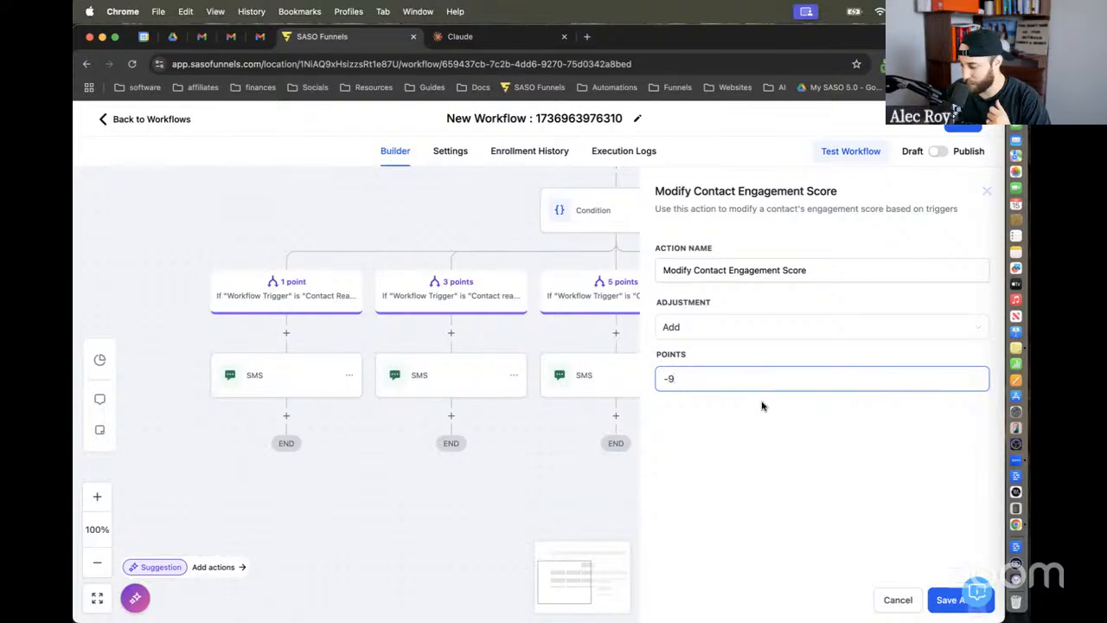
key("BackSpace")
type("8")
left_click(765, 509)
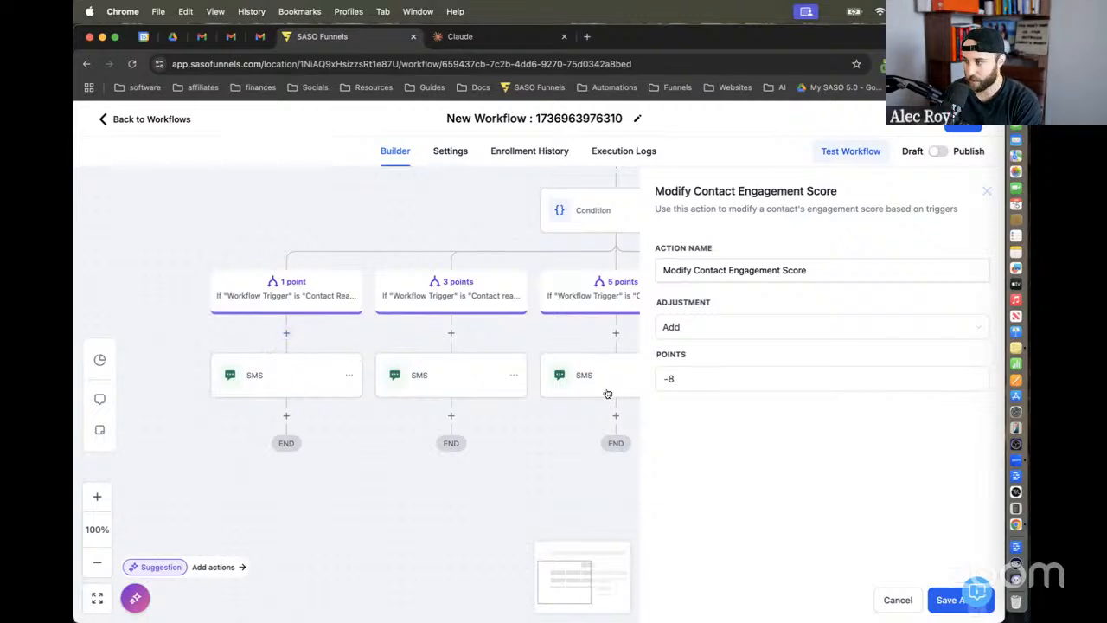
left_click(718, 379)
key("BackSpace")
type("10")
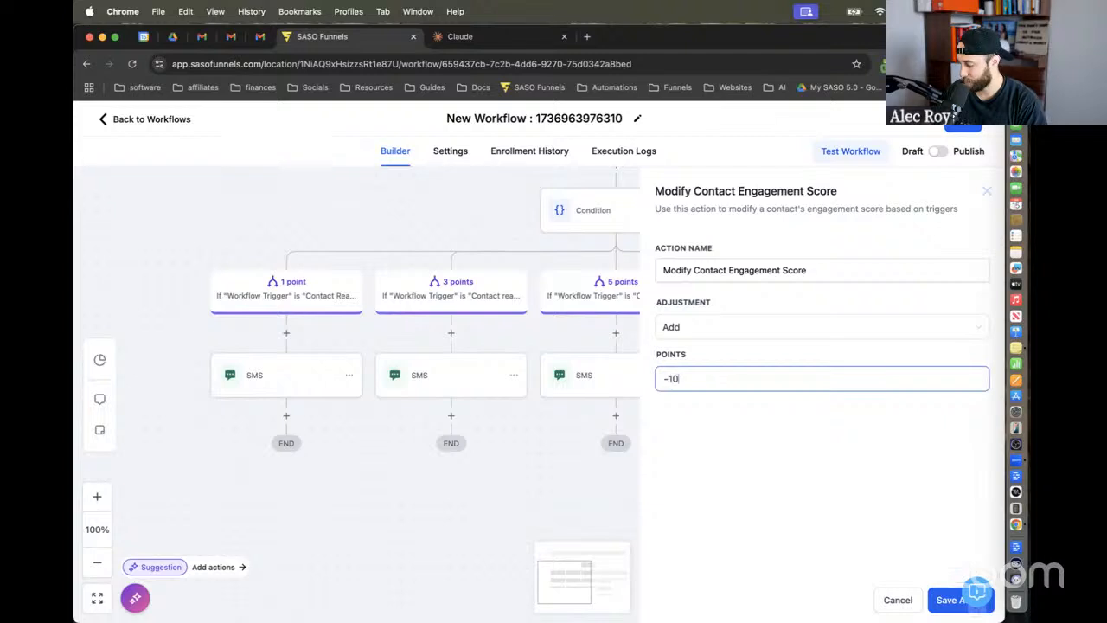
left_click(952, 605)
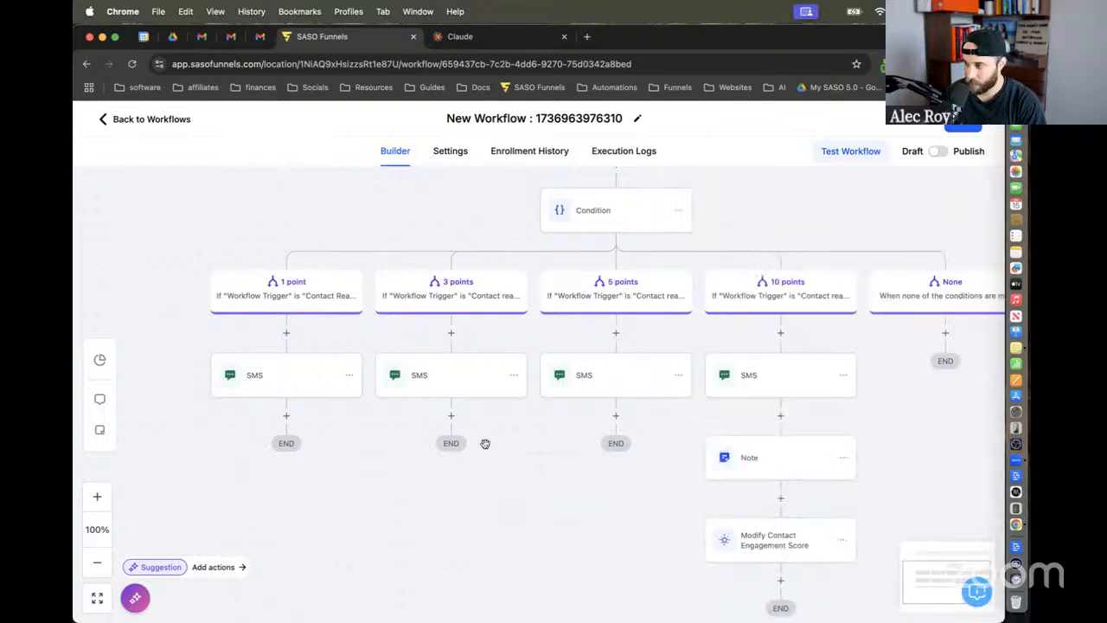
Step: Review the 1 point SMS message, and start a Build Your Own If/Else condition between the 1 point branch and that SMS
left_click(293, 388)
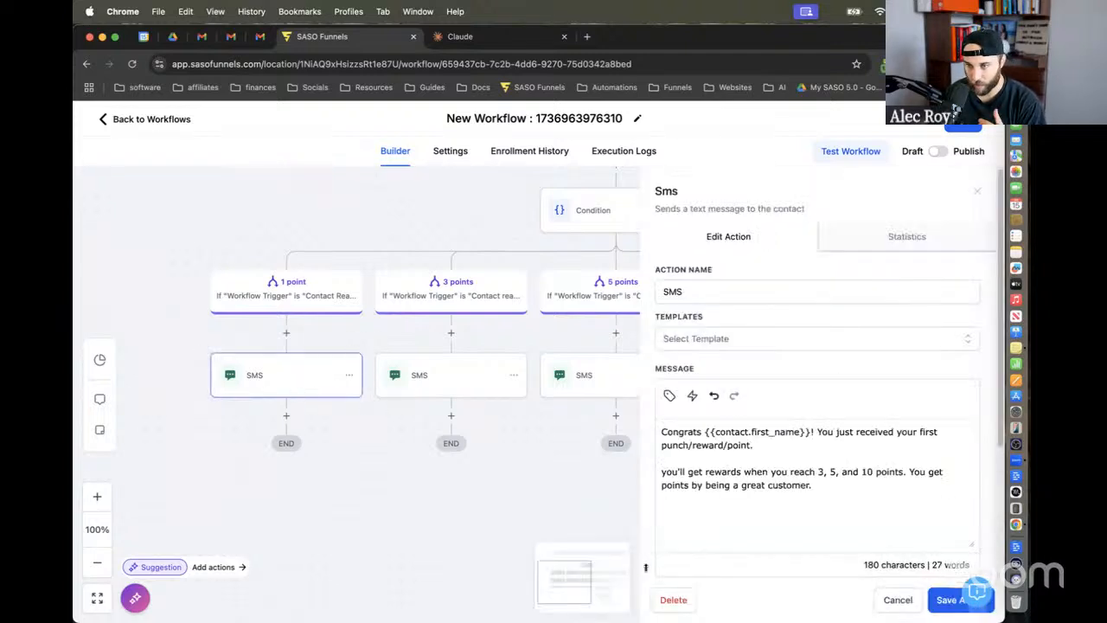
left_click(911, 608)
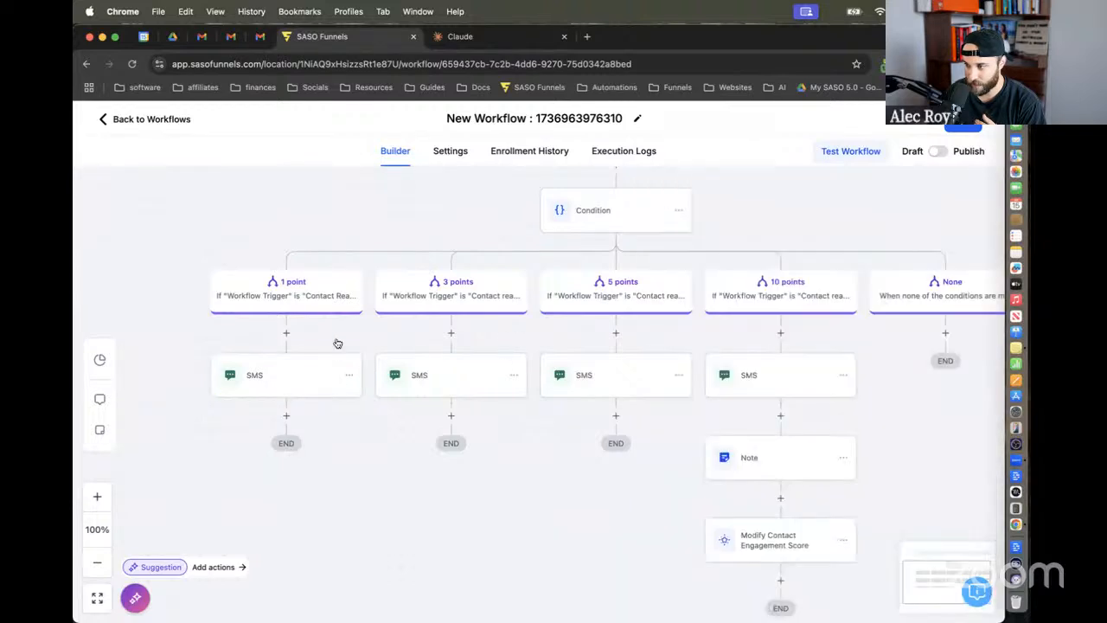
left_click(287, 332)
type("if")
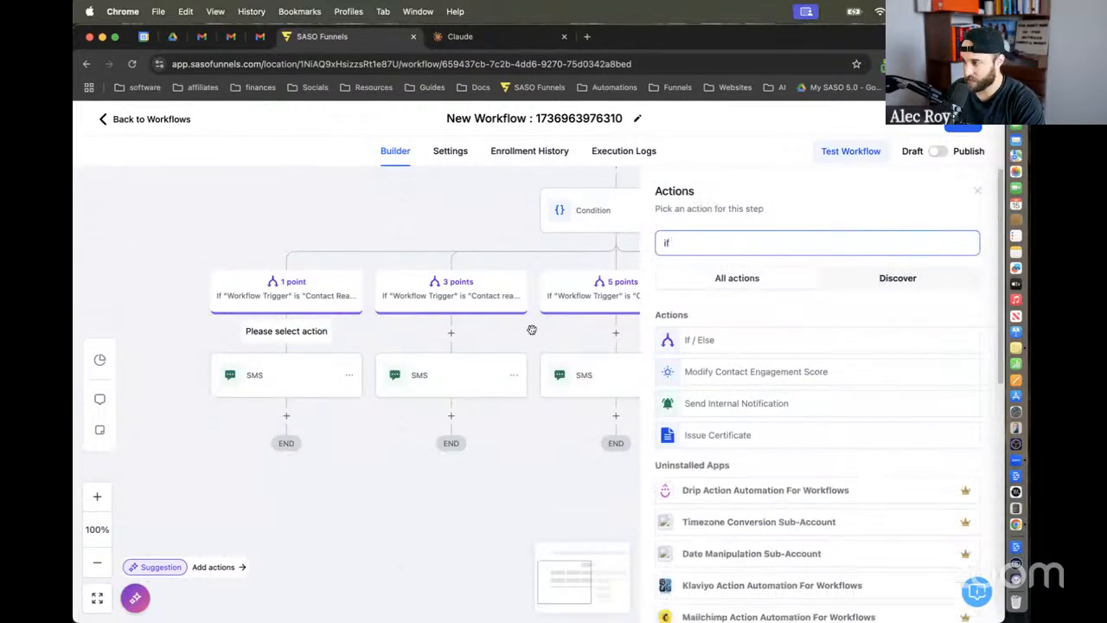
left_click(686, 340)
left_click(558, 425)
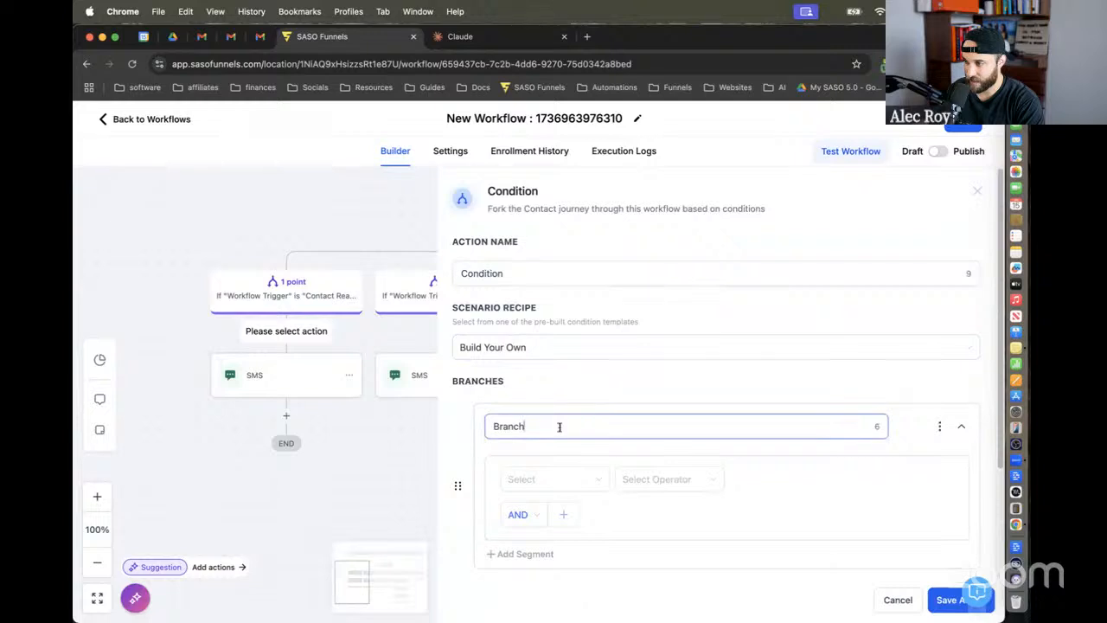
double_click(559, 425)
Step: Set the new condition's branch under 1 point to the contact field Tags with the operator Is empty, and save the condition
left_click(556, 480)
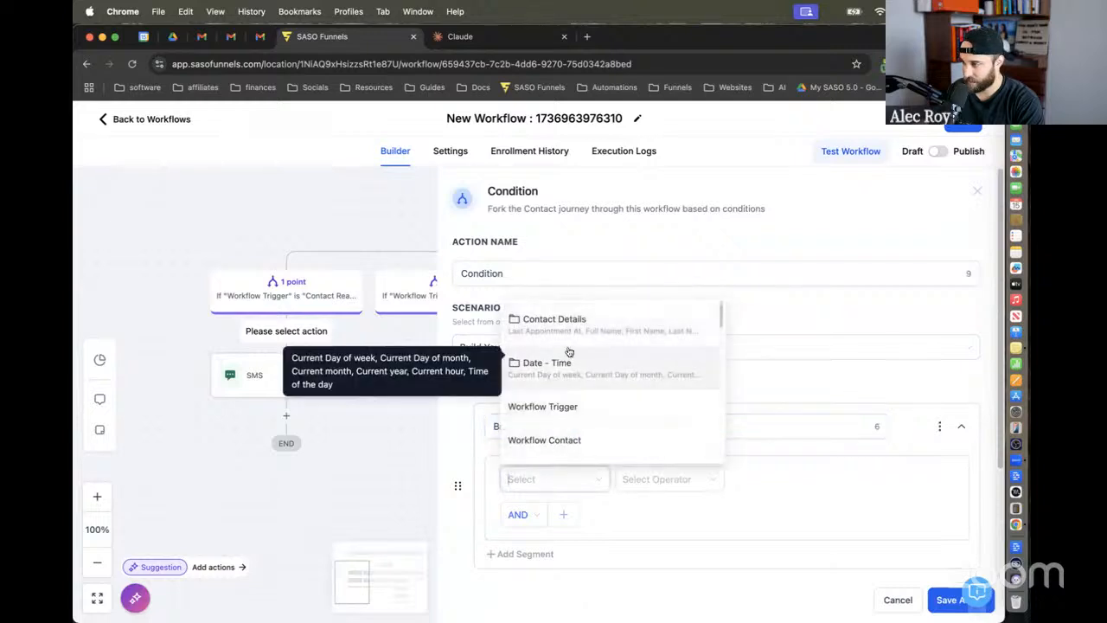
scroll(577, 377, "down", 6)
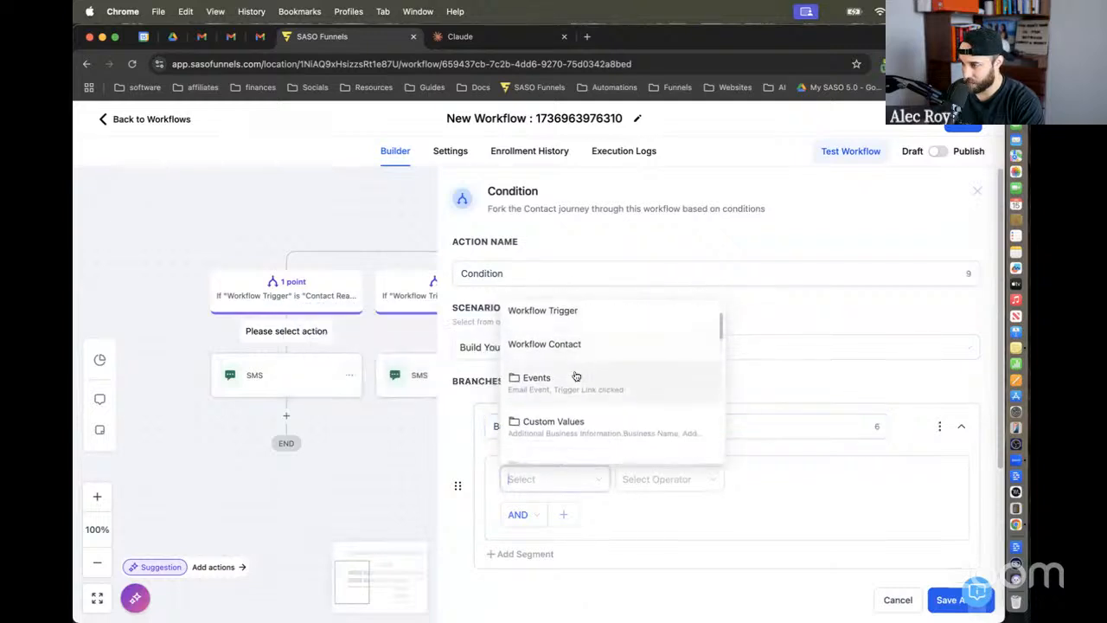
scroll(577, 378, "down", 10)
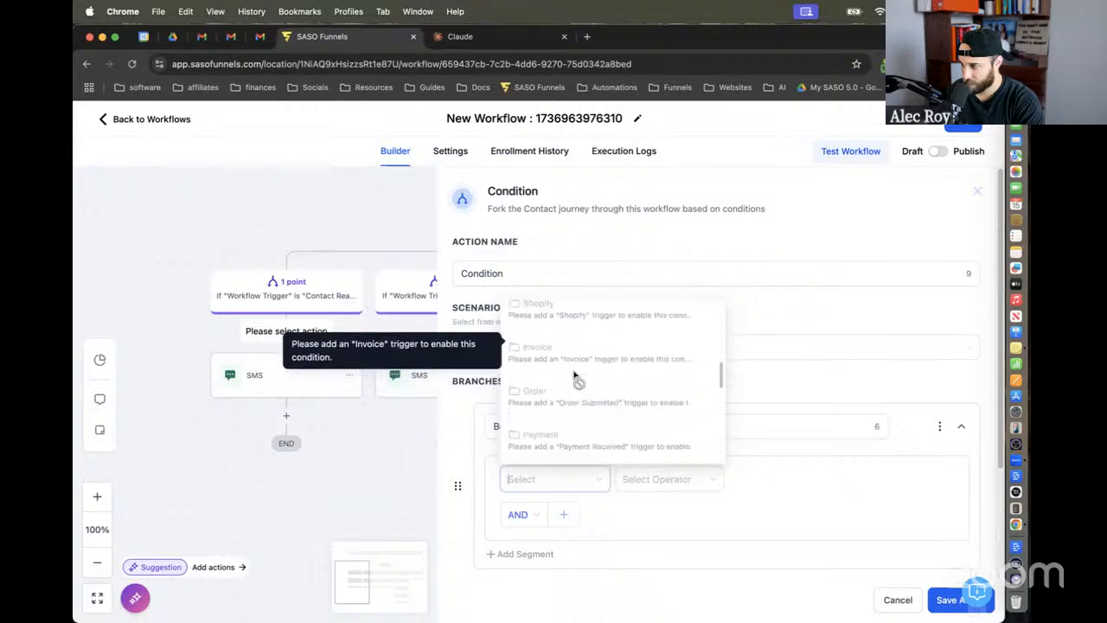
scroll(577, 377, "up", 15)
left_click(574, 333)
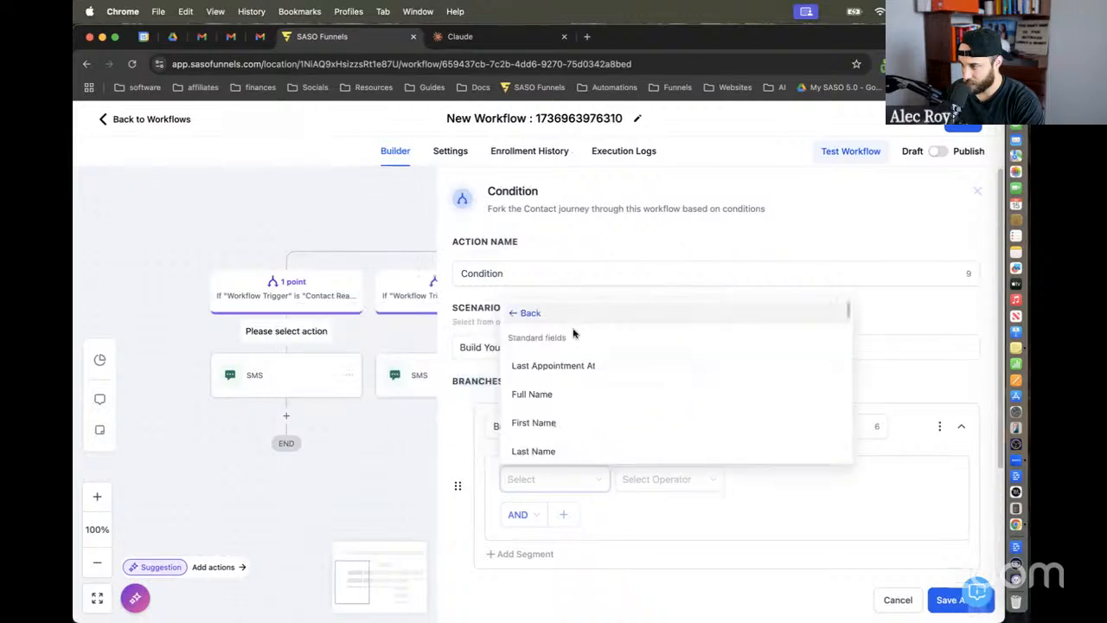
scroll(585, 383, "down", 3)
scroll(584, 384, "down", 5)
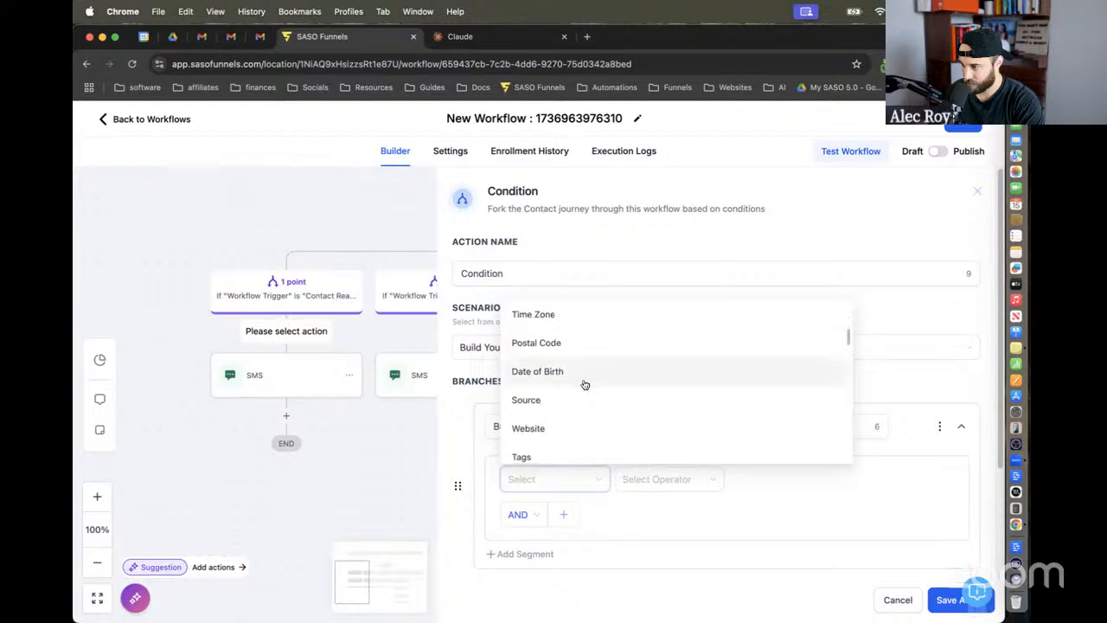
left_click(578, 407)
left_click(654, 478)
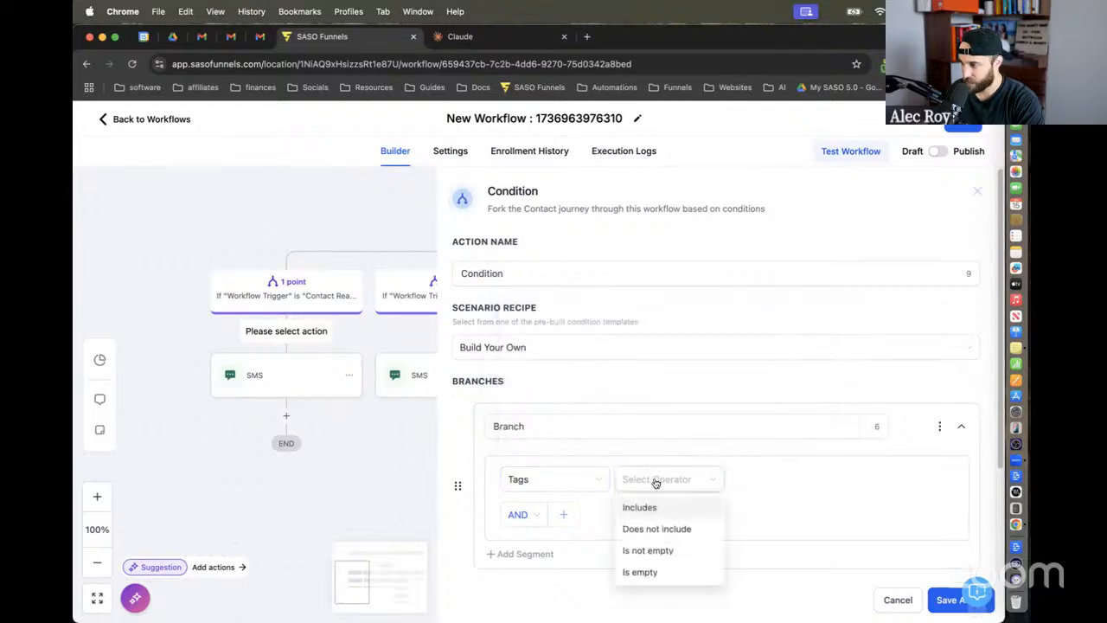
left_click(672, 572)
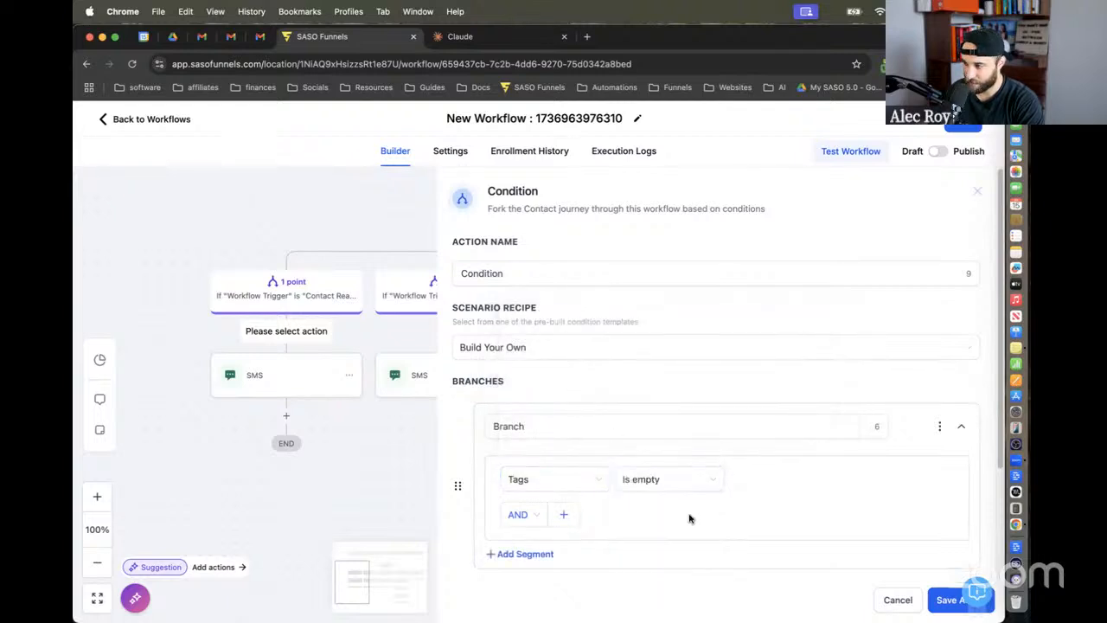
left_click(952, 600)
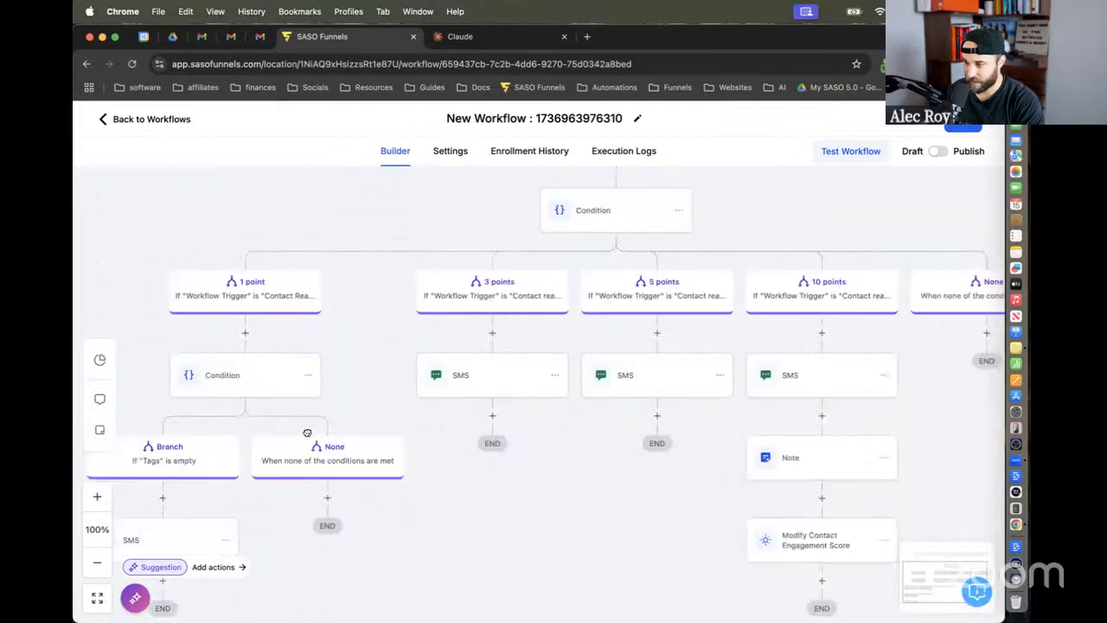
Step: Rename the workflow to "RW04 - Rewards" and save it
scroll(355, 445, "left", 5)
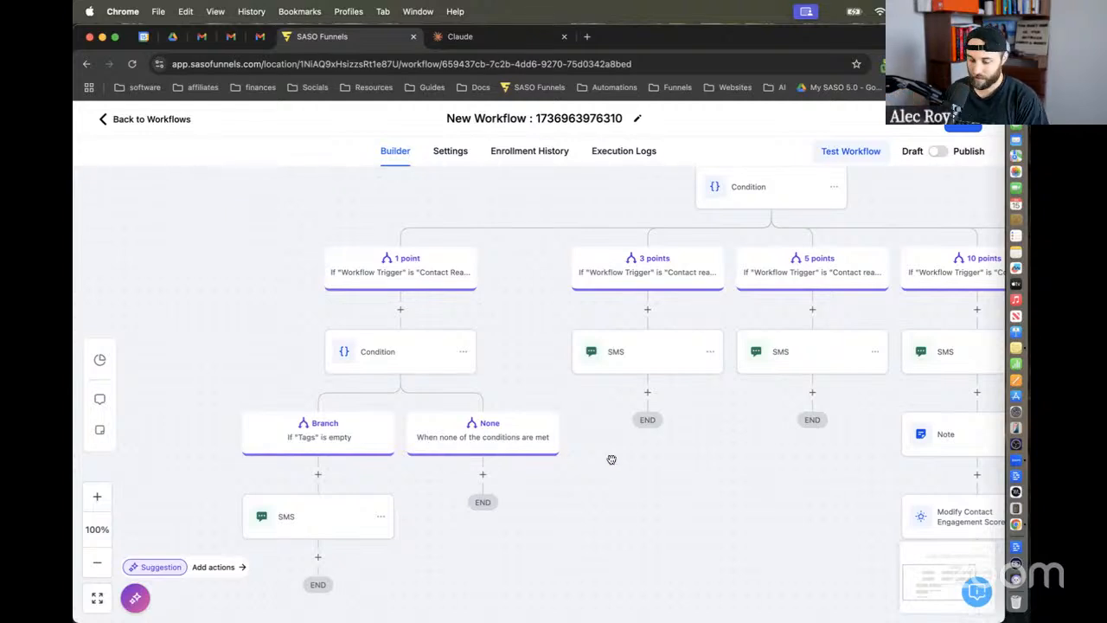
scroll(613, 459, "down", 2)
scroll(613, 460, "down", 5)
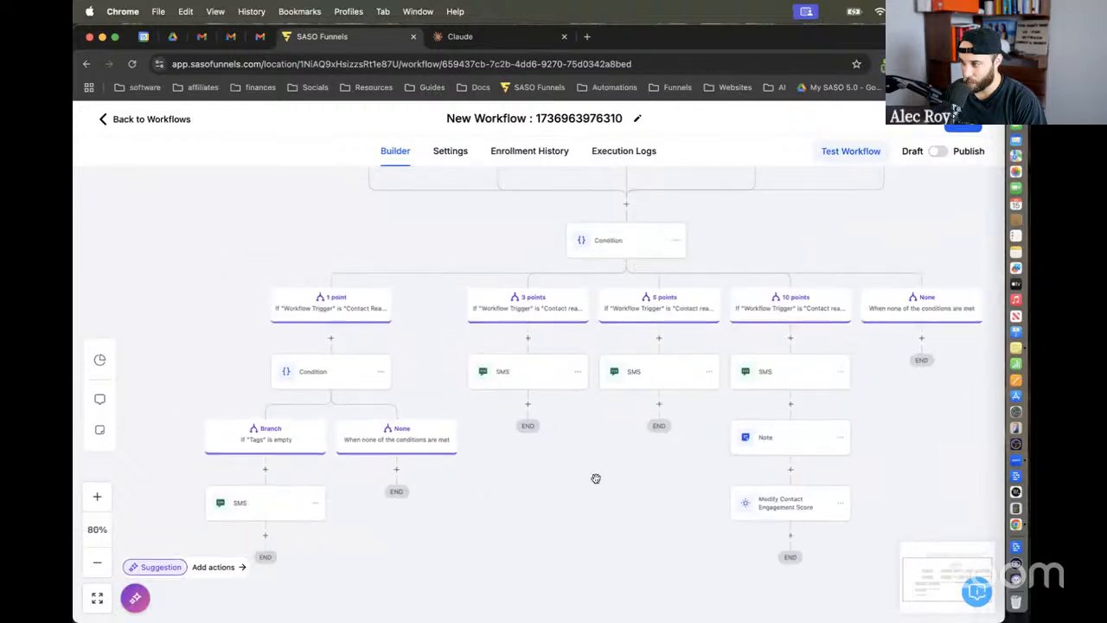
left_click_drag(594, 477, 571, 488)
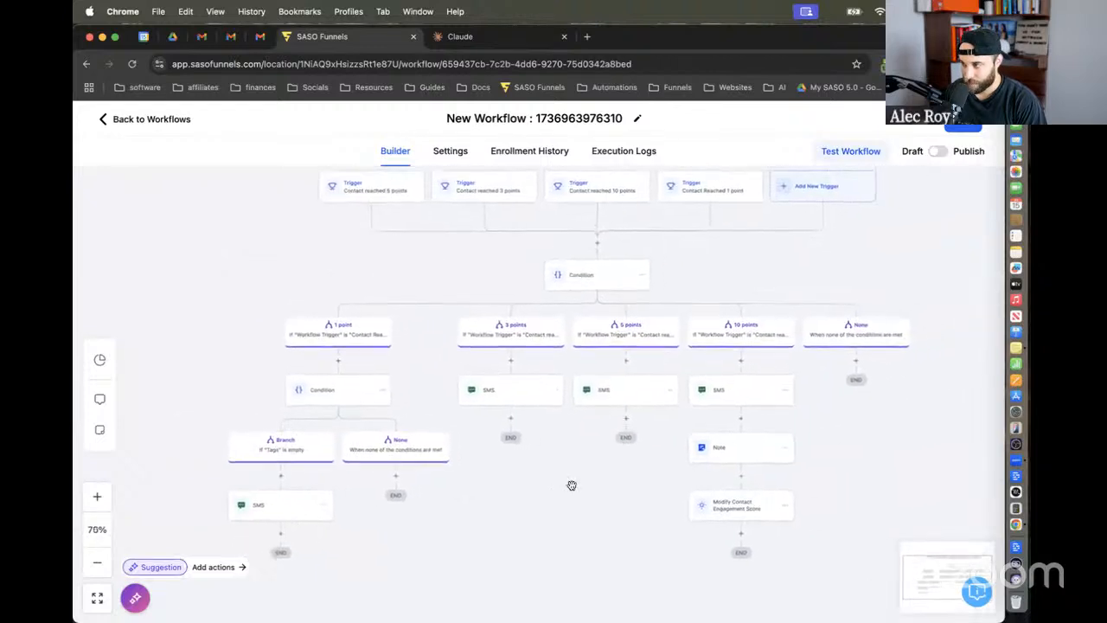
left_click(585, 119)
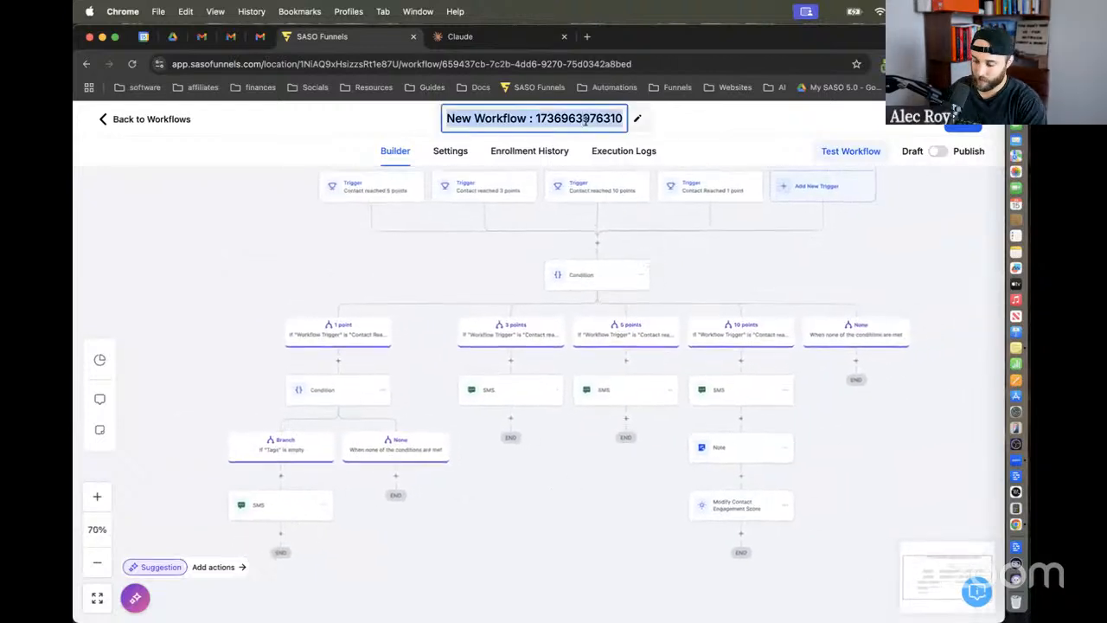
type("R2")
key("BackSpace")
type("w")
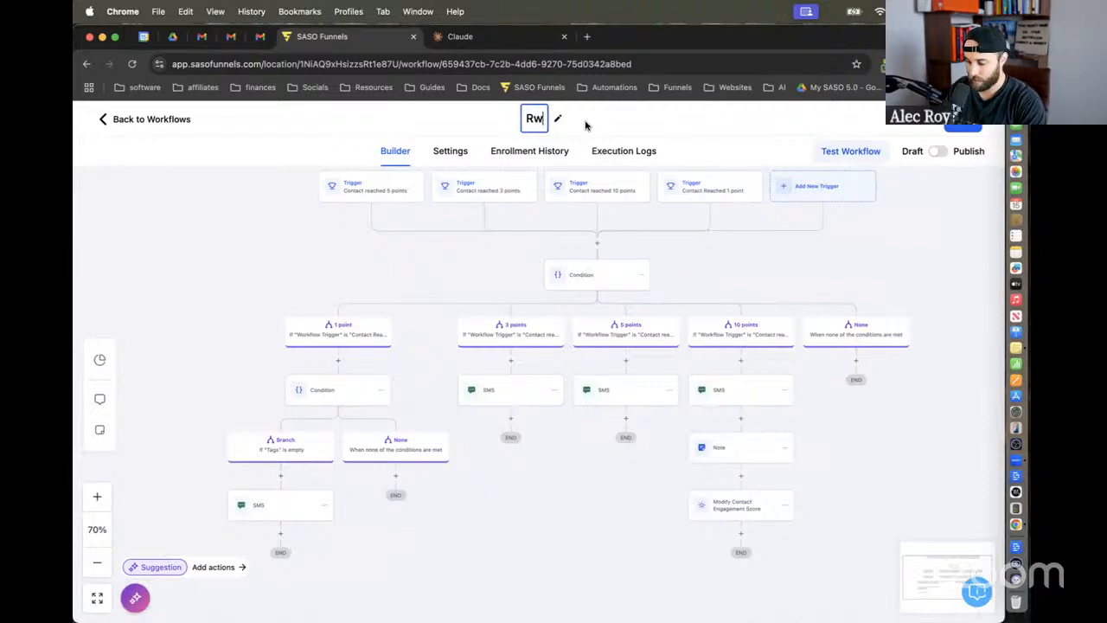
type("04")
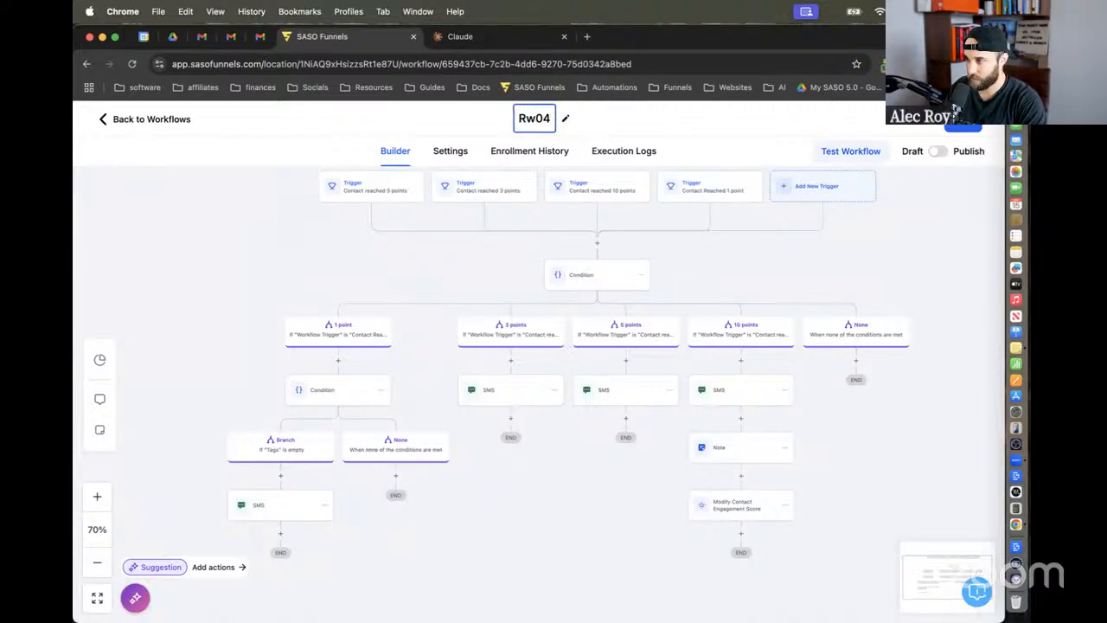
key("BackSpace")
key("BackSpace")
key("BackSpace")
type("W0")
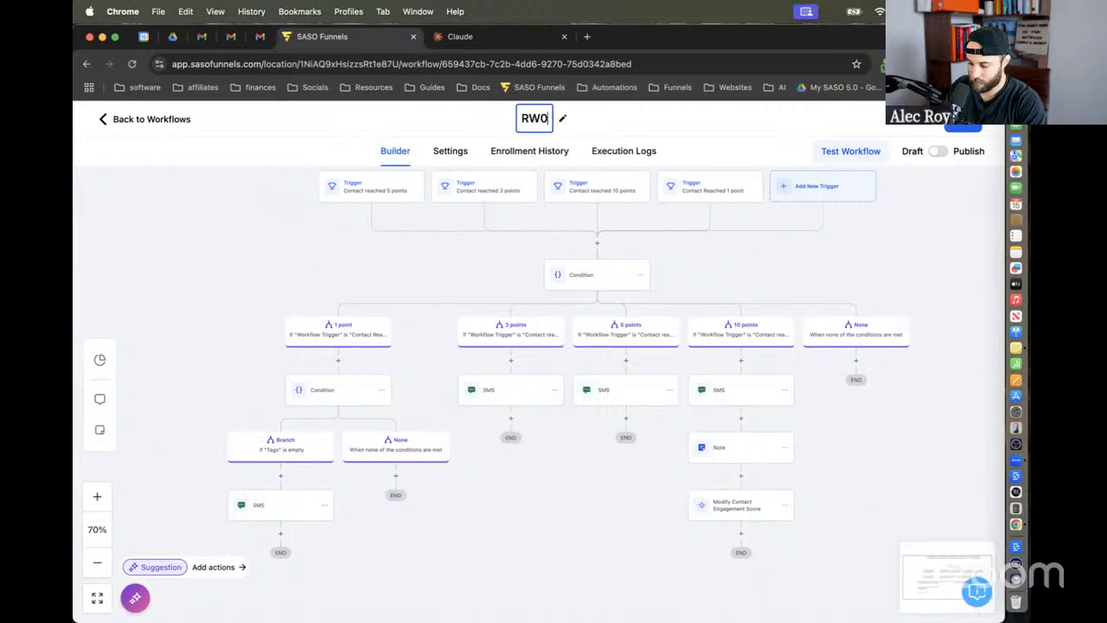
type("4 - ")
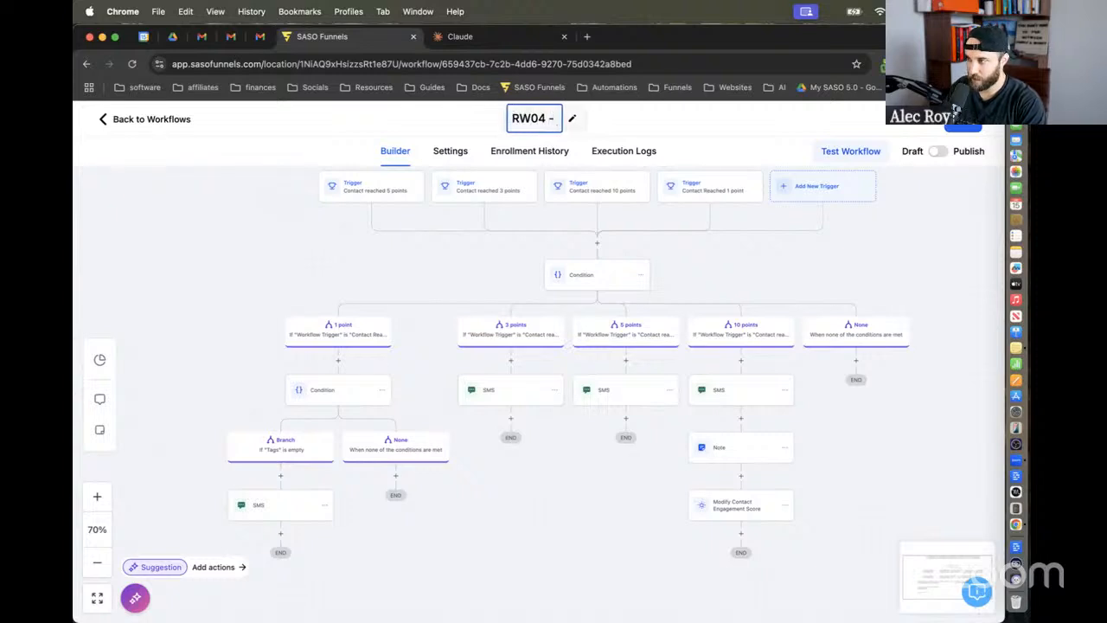
type("Rewards")
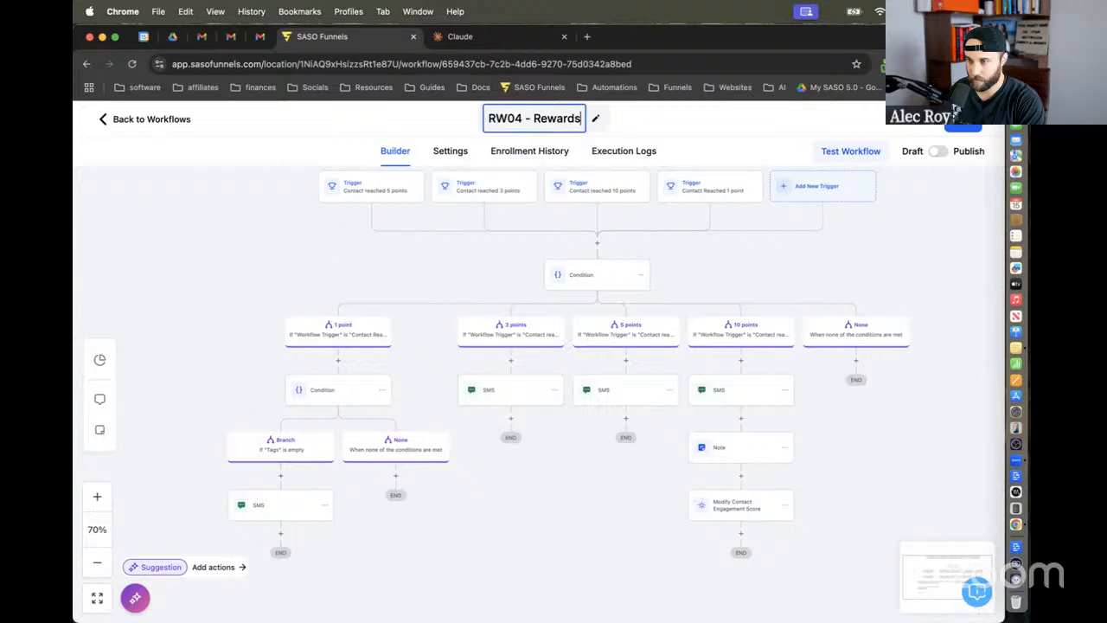
left_click(680, 112)
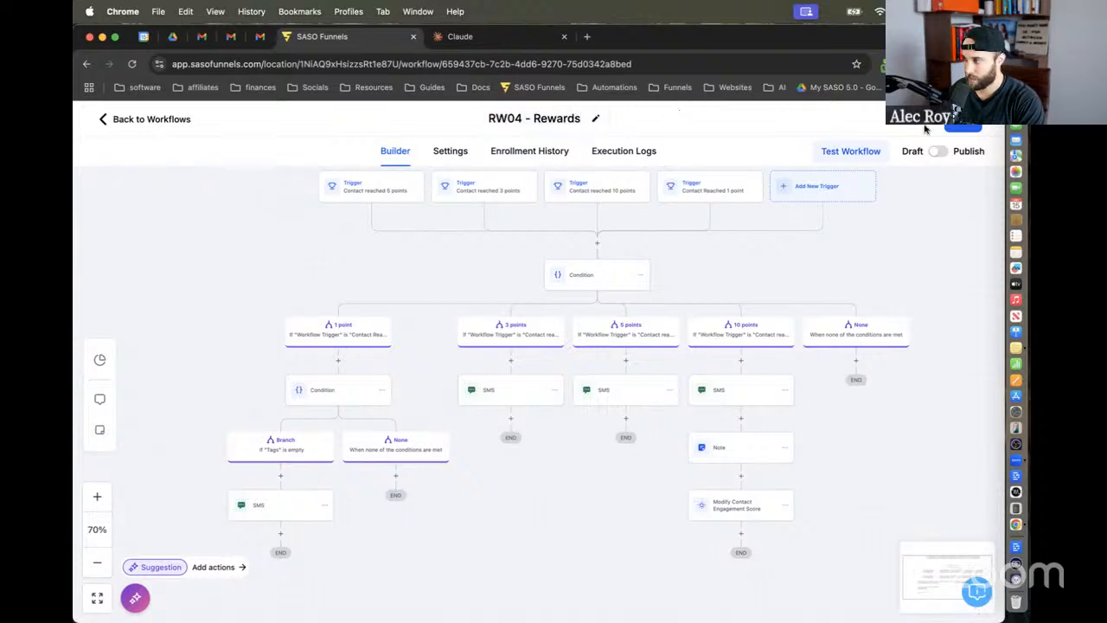
left_click(971, 124)
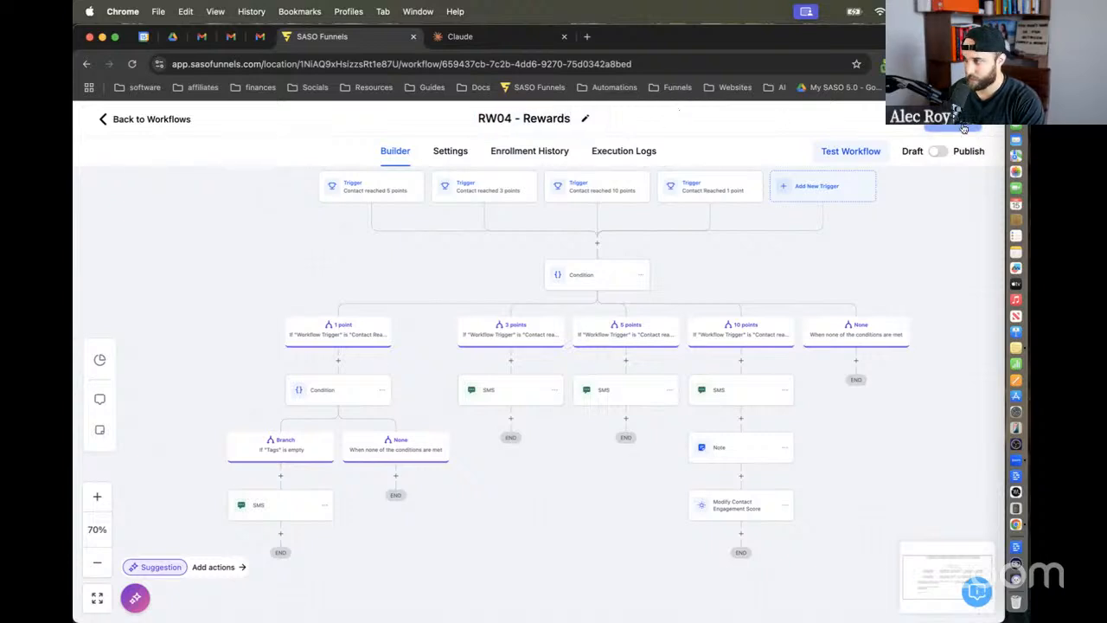
Step: Return to the workflow list and start duplicating the RW04 - Rewards workflow, removing the "Copy -" prefix and numbering the copy RW05
left_click(139, 121)
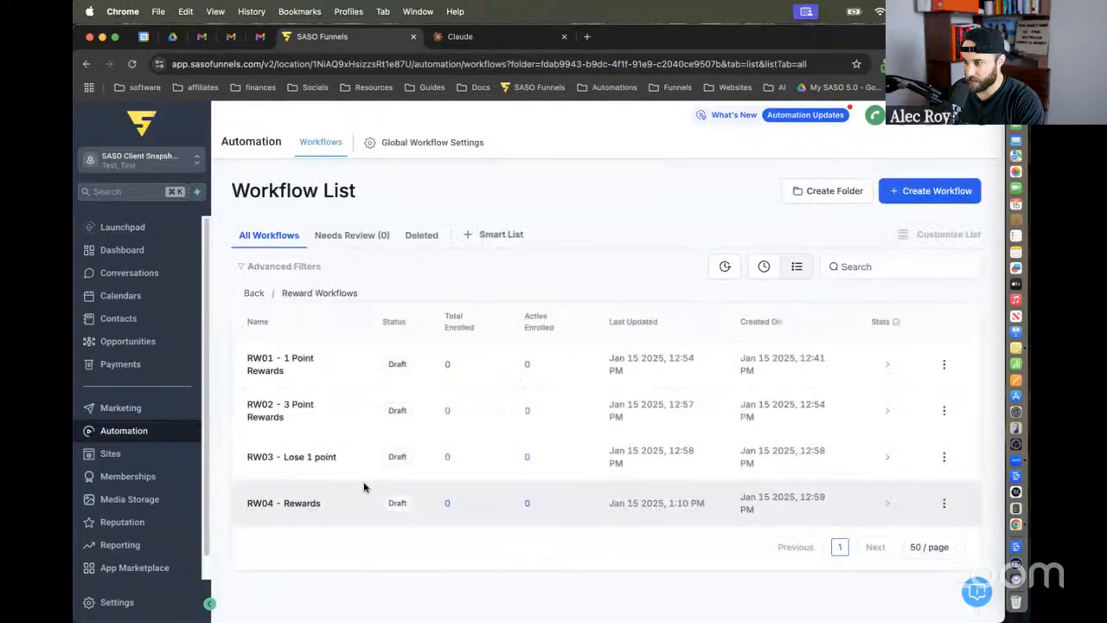
left_click(944, 502)
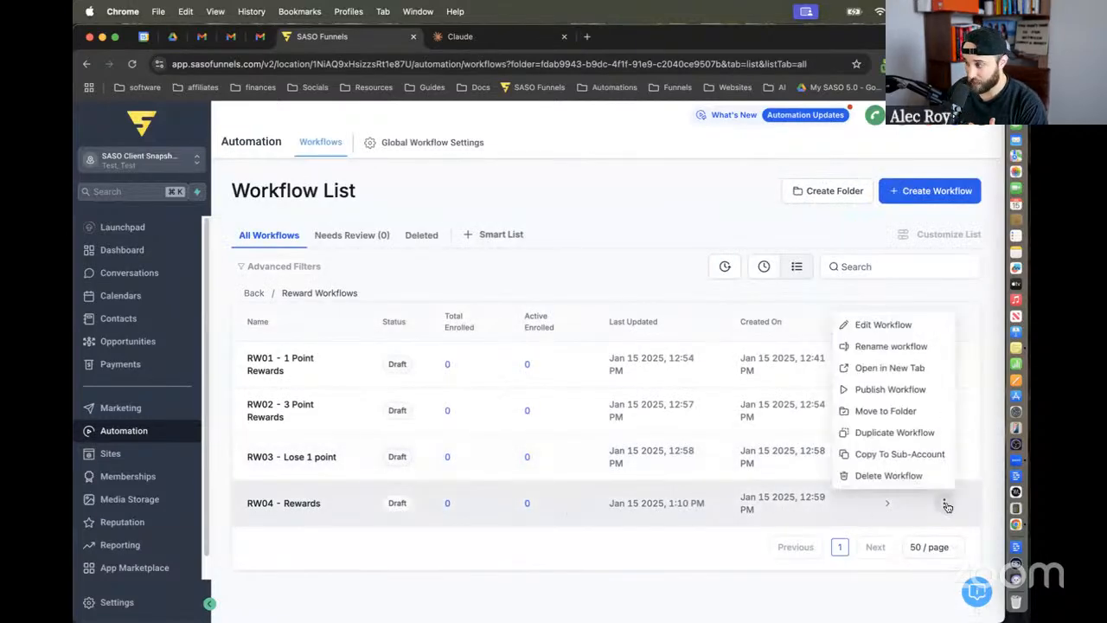
left_click(900, 432)
left_click_drag(490, 406, 381, 413)
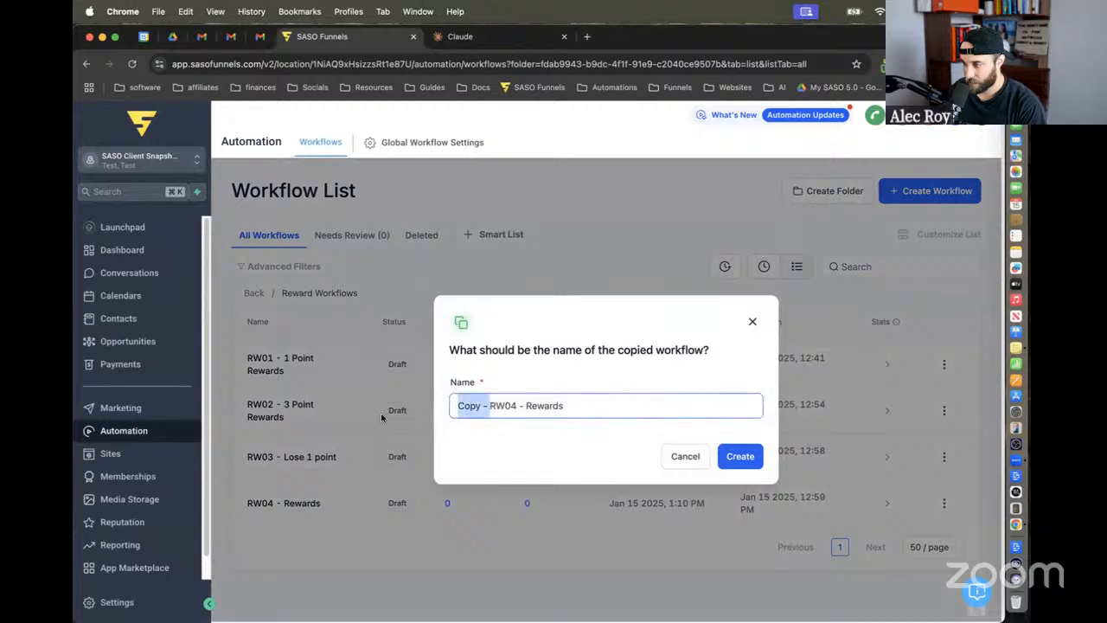
key("BackSpace")
left_click(486, 406)
key("BackSpace")
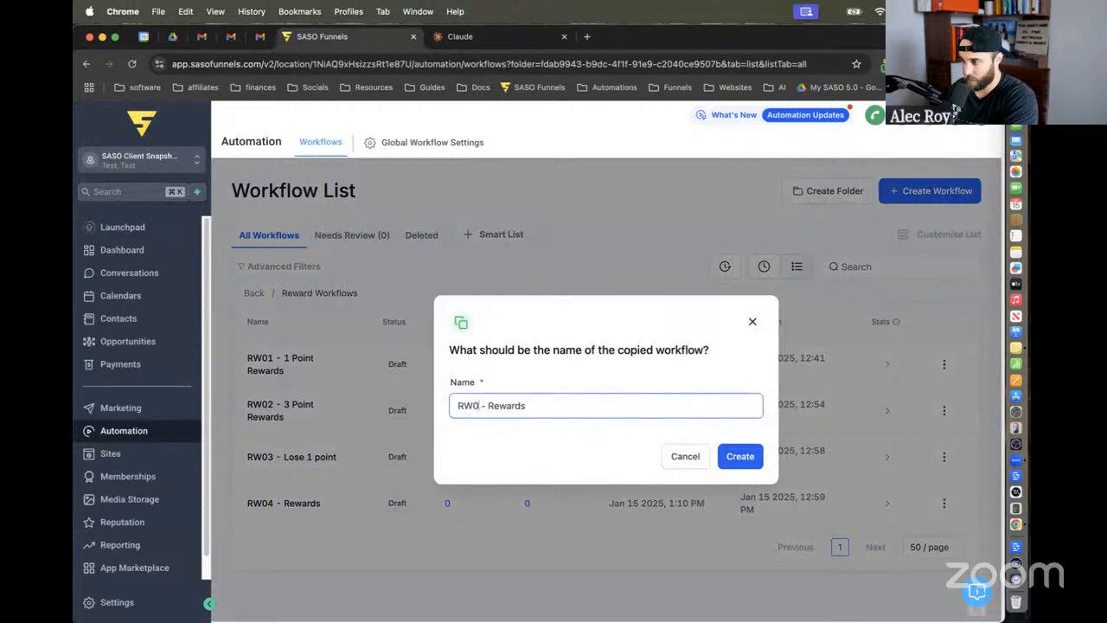
type("5")
Step: Name the copied workflow "RW05 - Unhappy Client Notifications" and create it
double_click(516, 406)
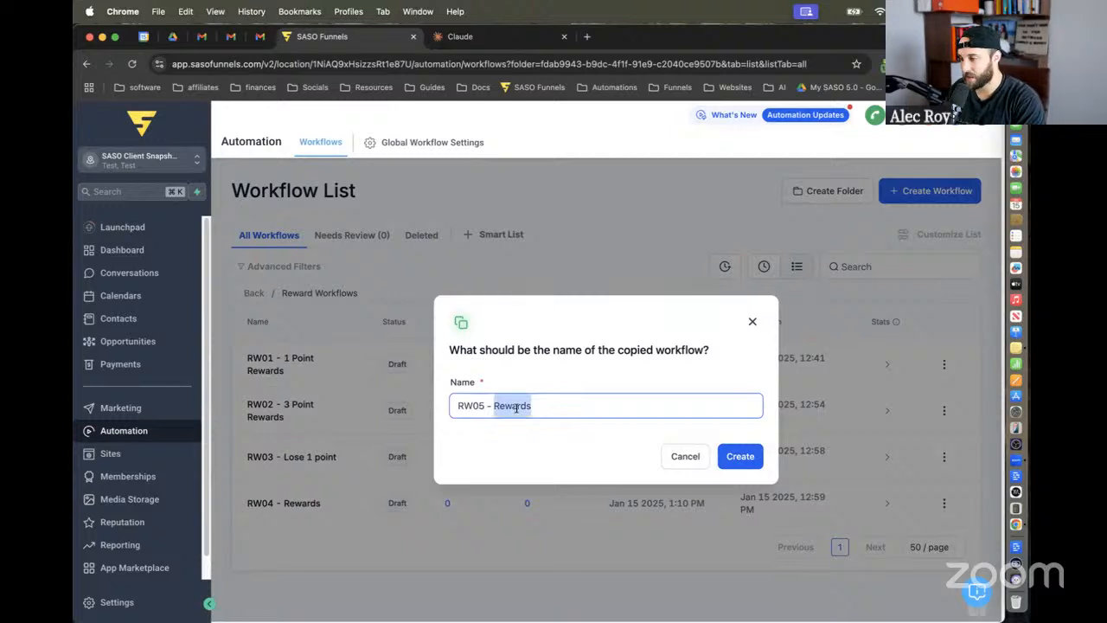
type("Decentivized Client")
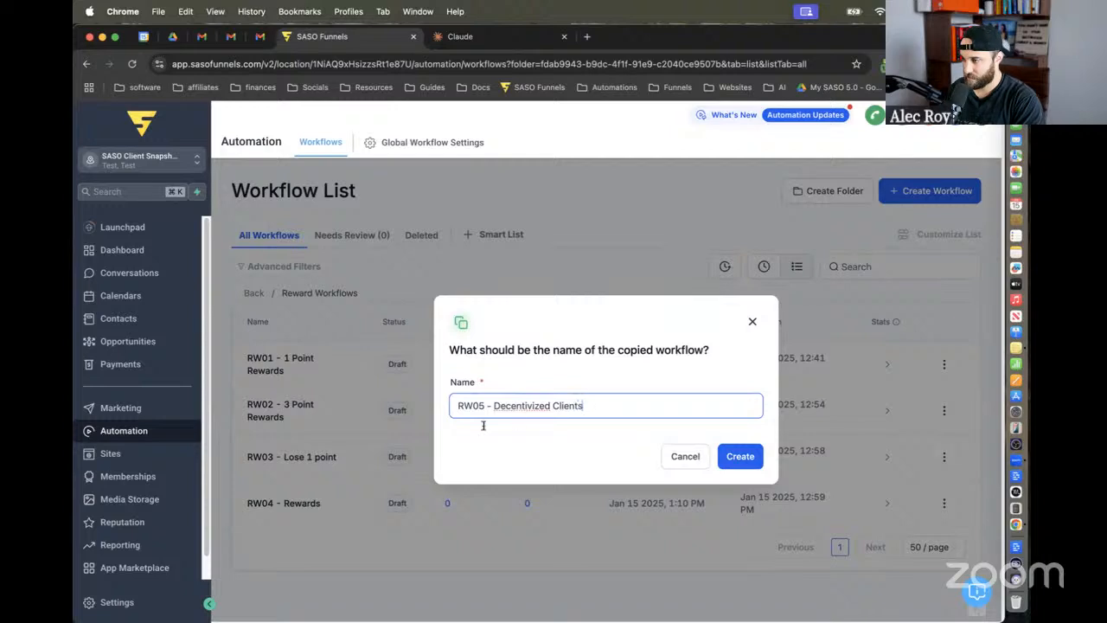
right_click(516, 406)
key("Escape")
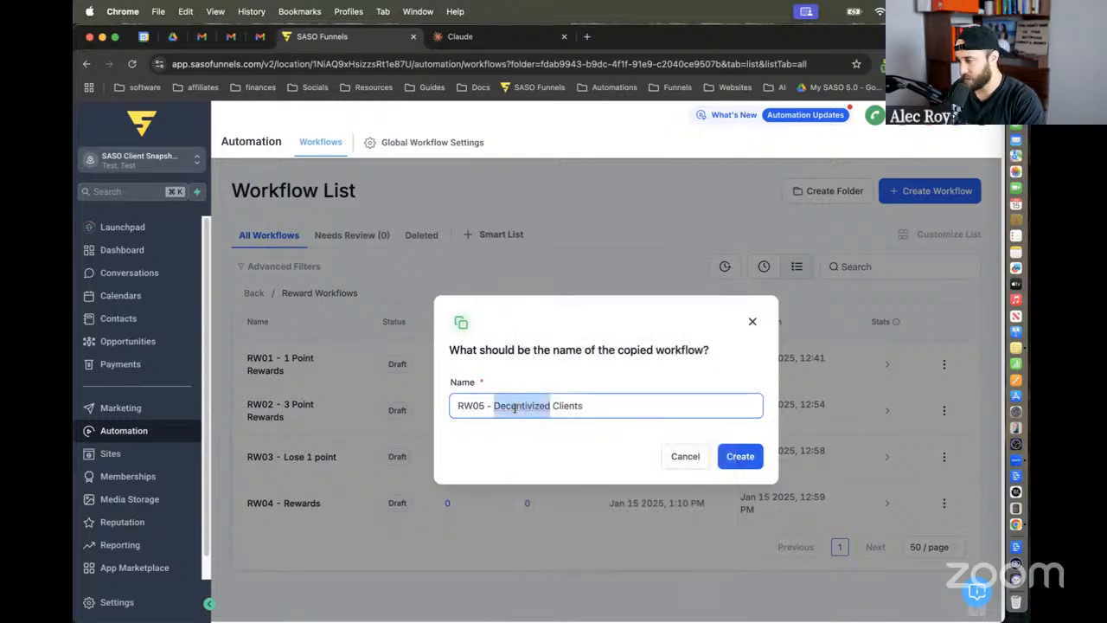
type("Unhappy")
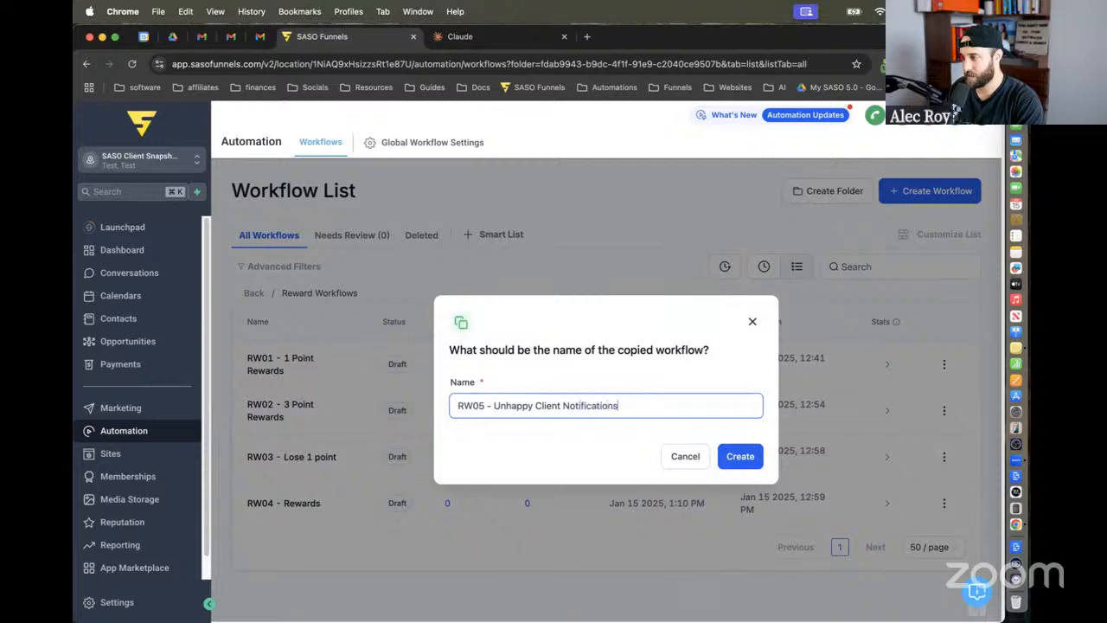
left_click(738, 456)
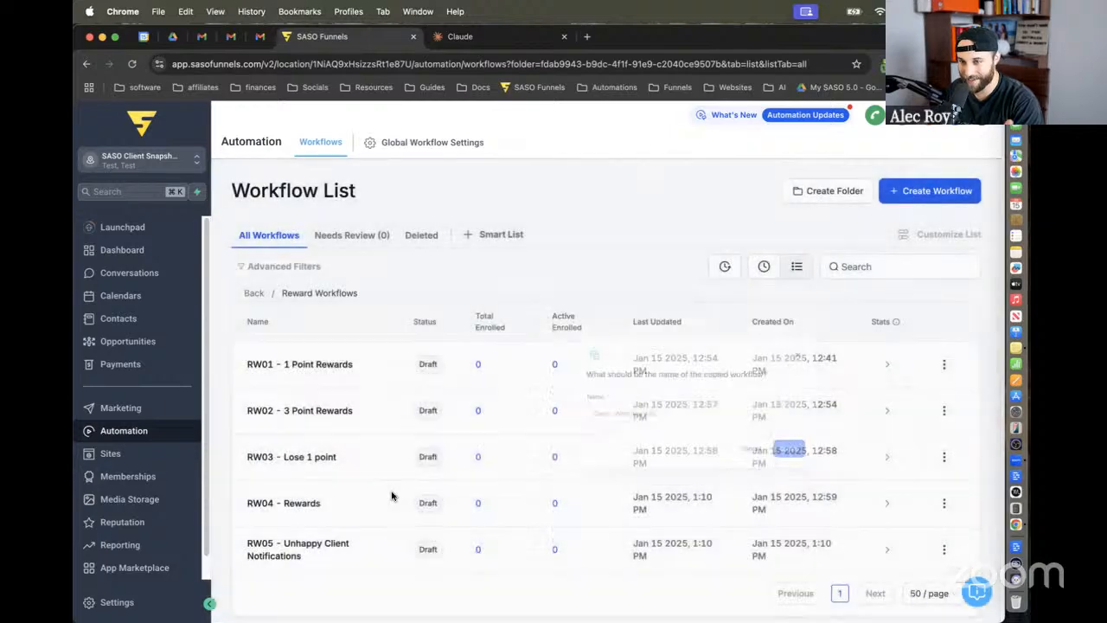
Step: Open the "RW05 - Unhappy Client Notifications" workflow and its "Contact Reached 1 point" trigger
left_click(309, 528)
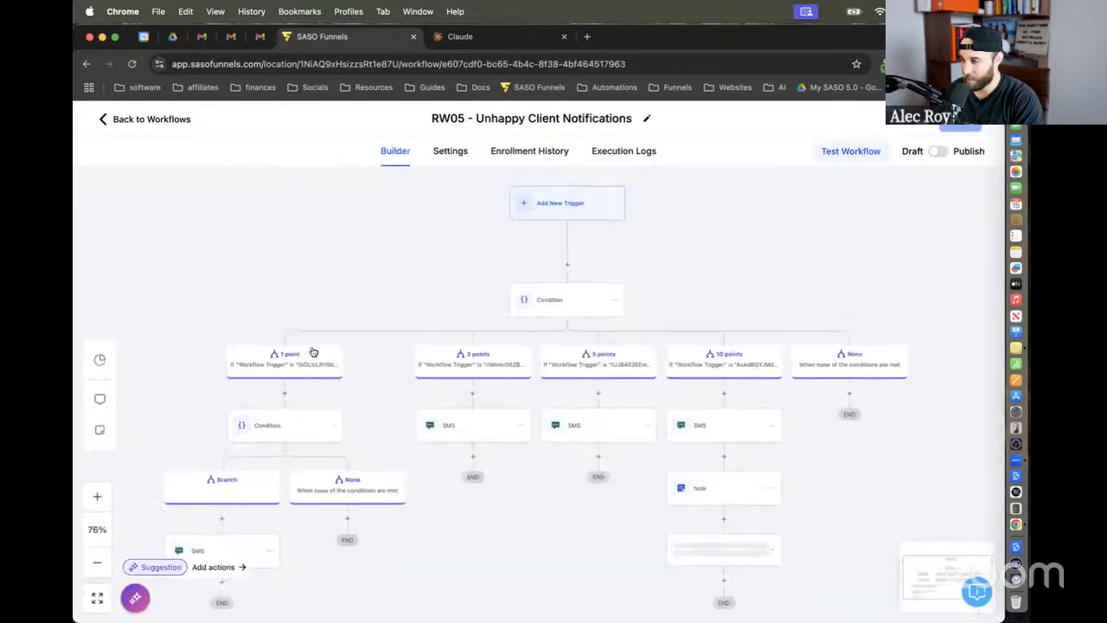
left_click_drag(360, 309, 470, 274)
scroll(416, 277, "up", 3)
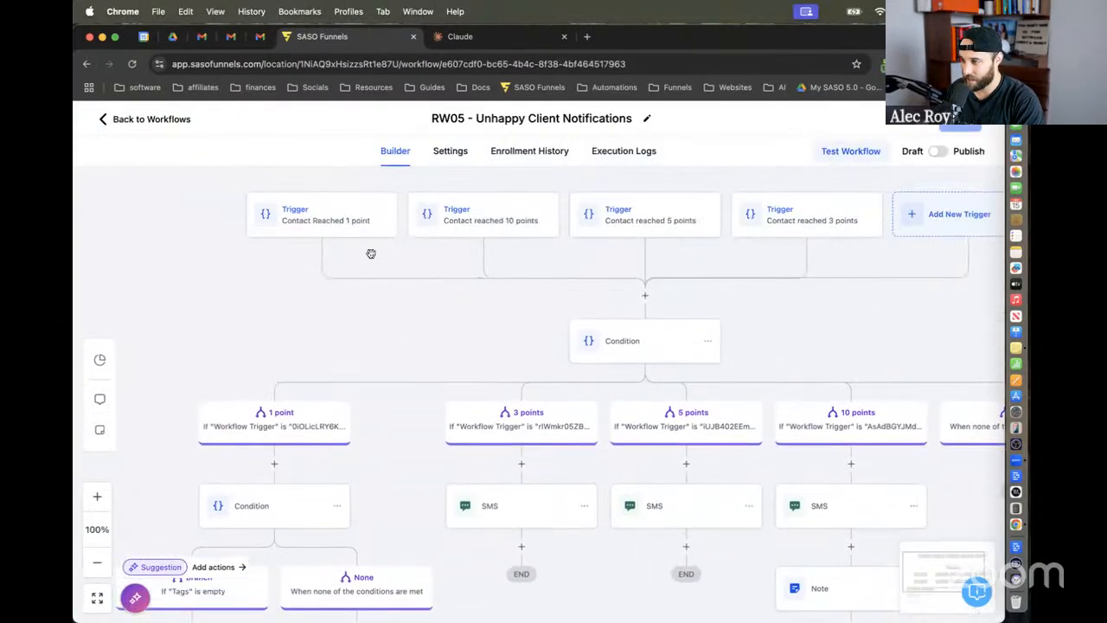
left_click(346, 221)
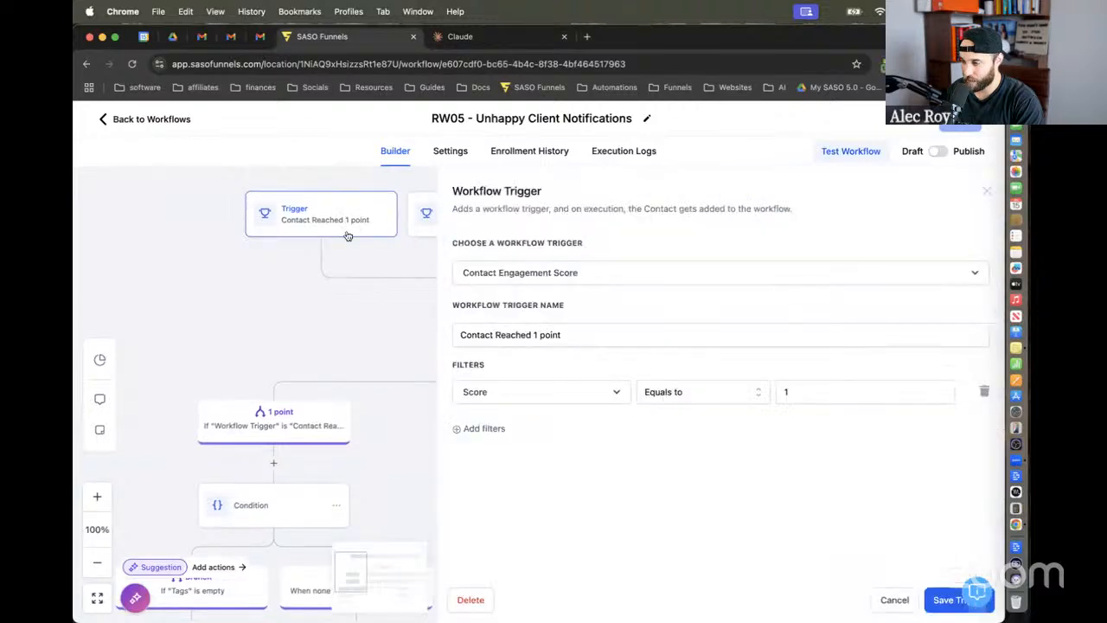
left_click(680, 392)
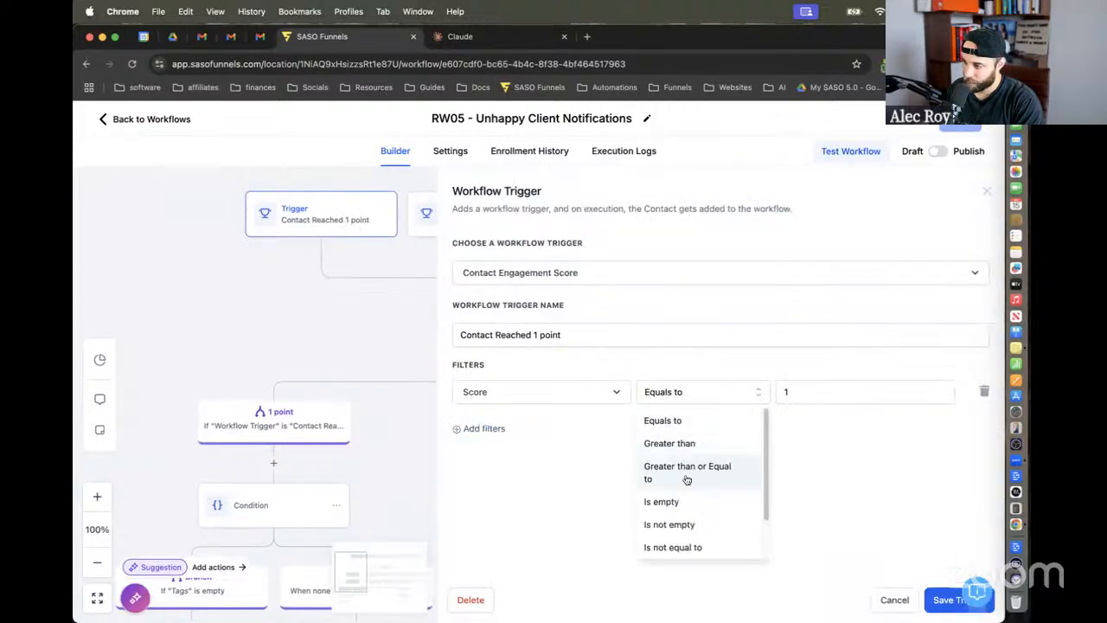
scroll(687, 478, "down", 2)
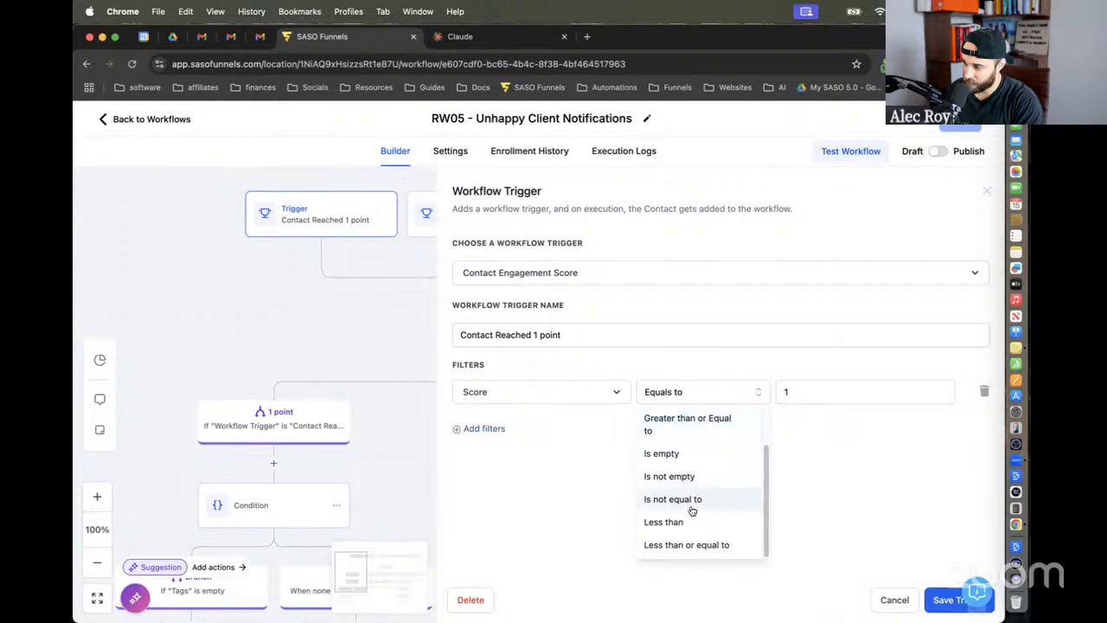
scroll(695, 469, "up", 2)
left_click(946, 459)
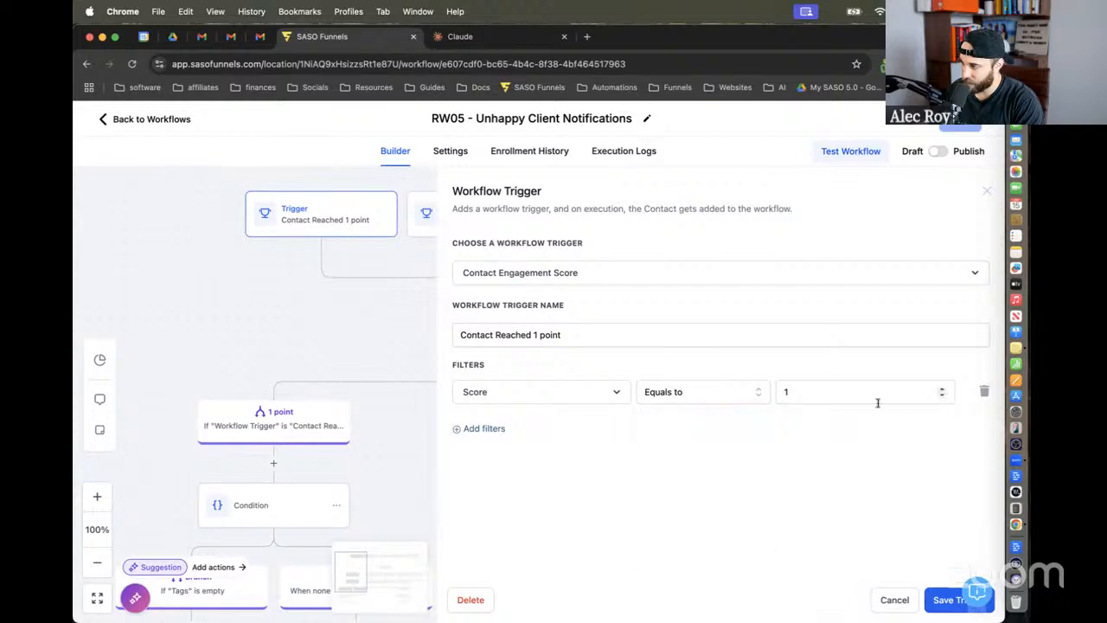
left_click(870, 395)
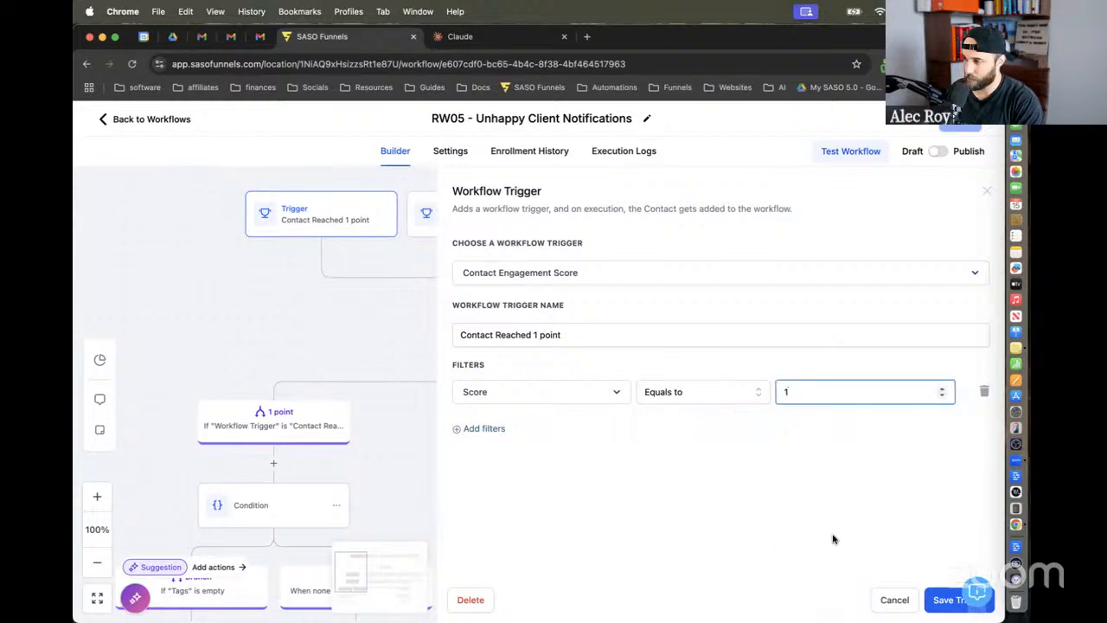
key("BackSpace")
type("1")
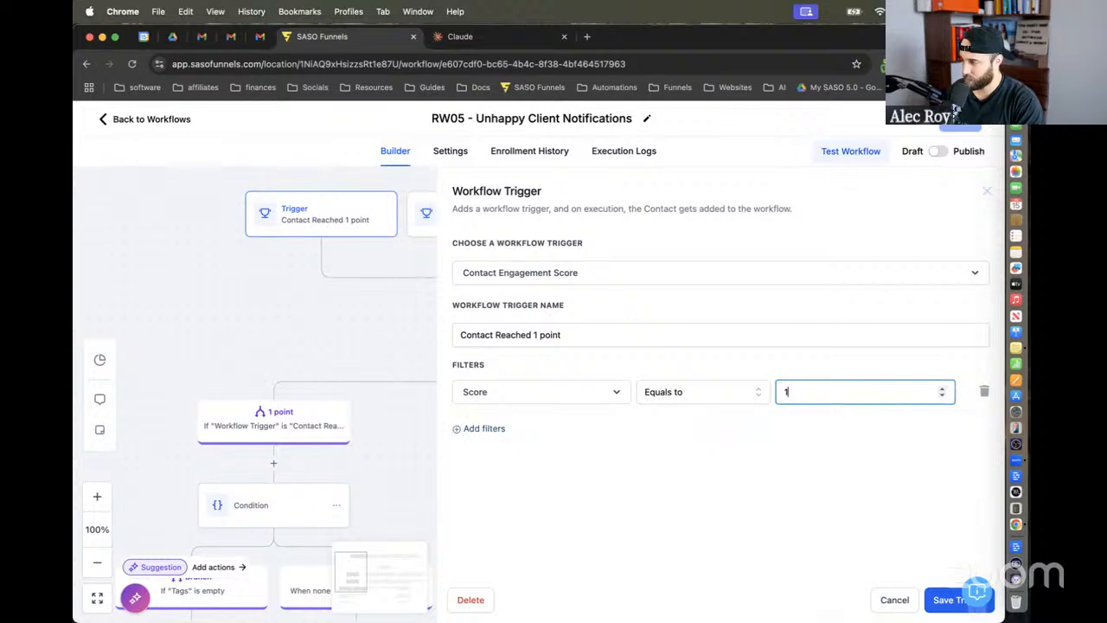
Step: Set the 1 point trigger's score filter to Less than 0
left_click(699, 398)
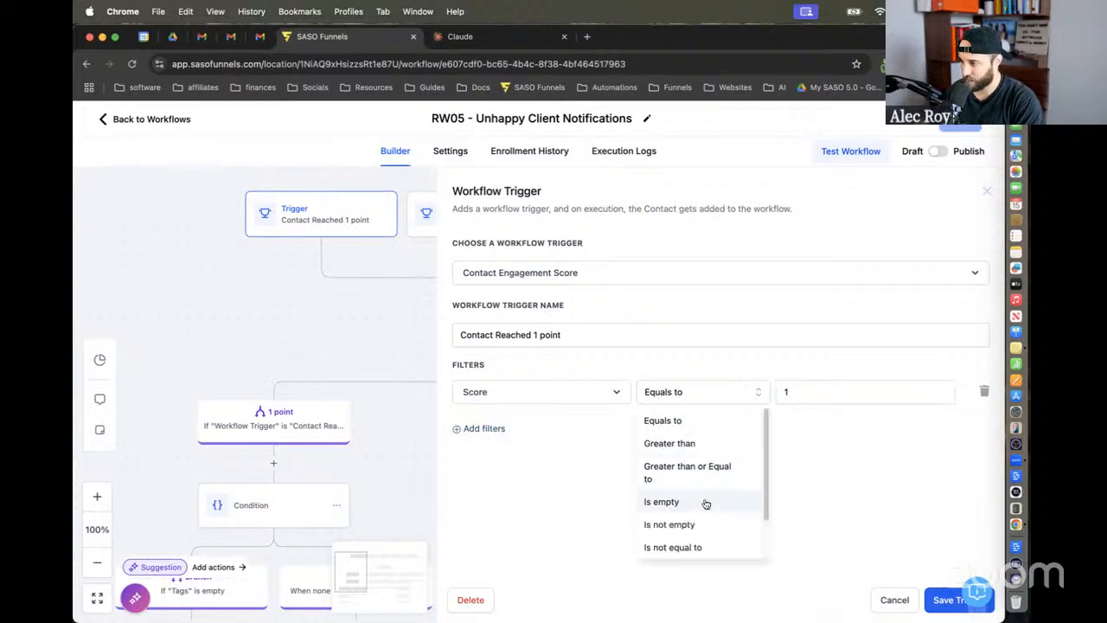
scroll(704, 528, "down", 2)
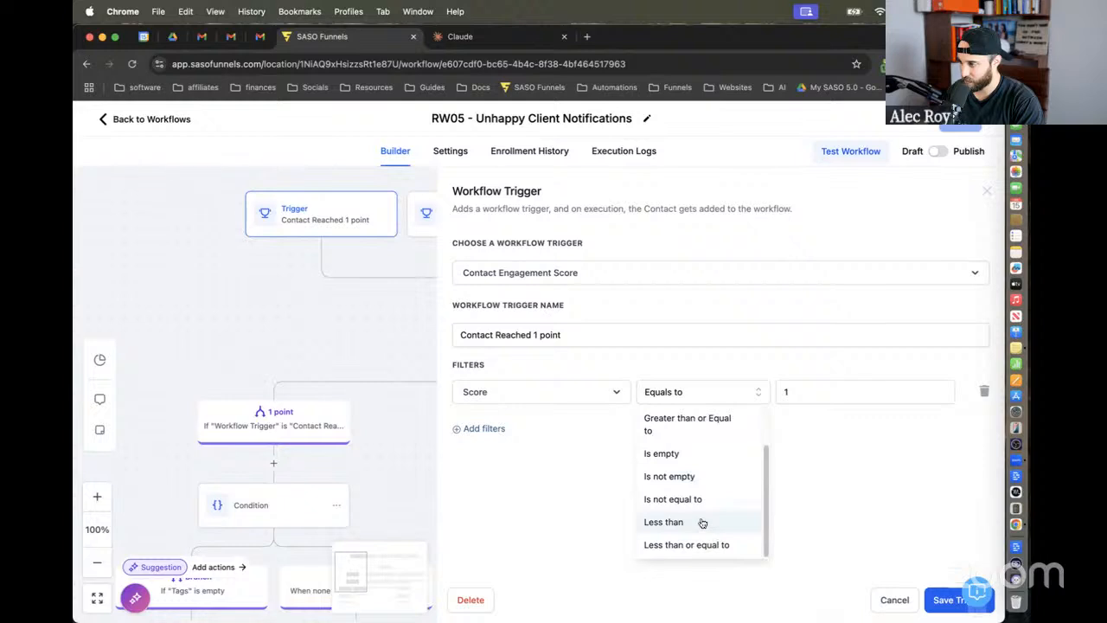
left_click(702, 522)
left_click(811, 392)
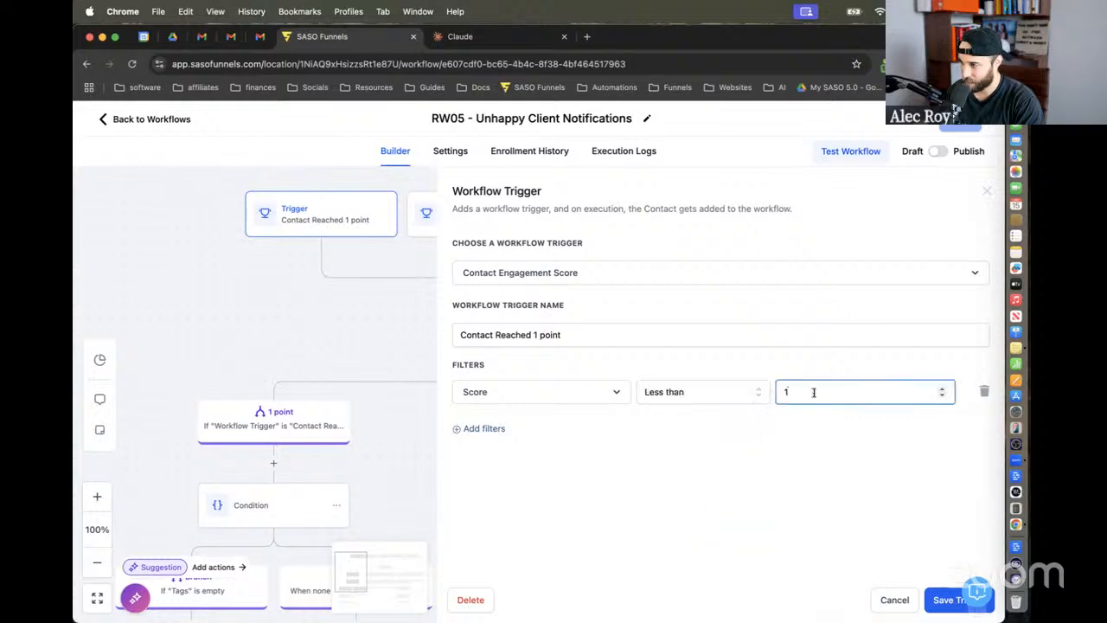
key("BackSpace")
type("0")
left_click(789, 514)
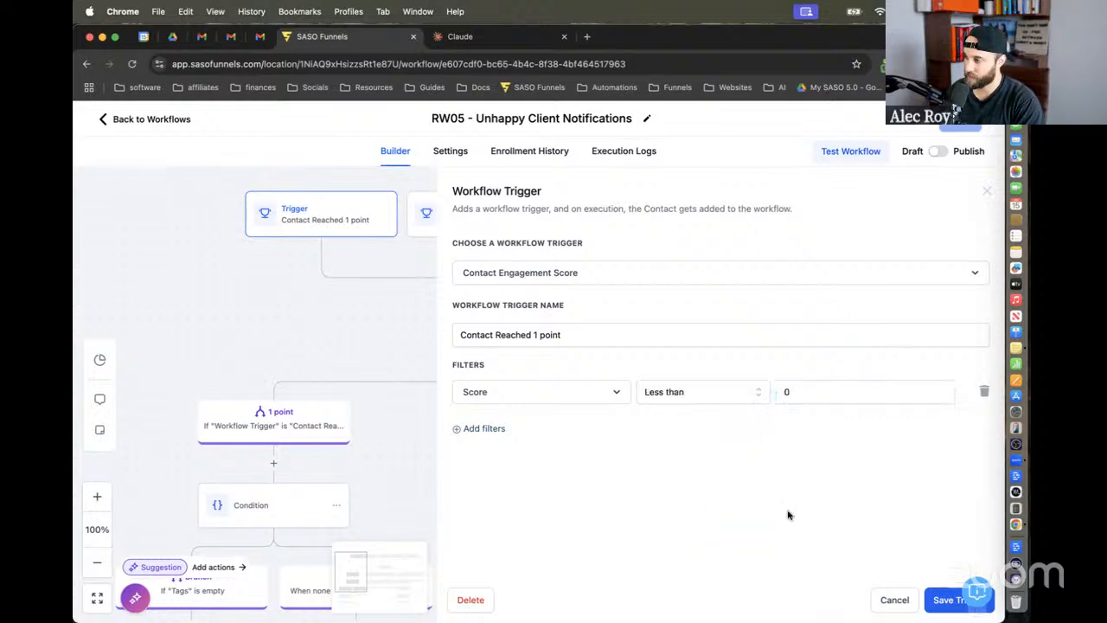
left_click(948, 600)
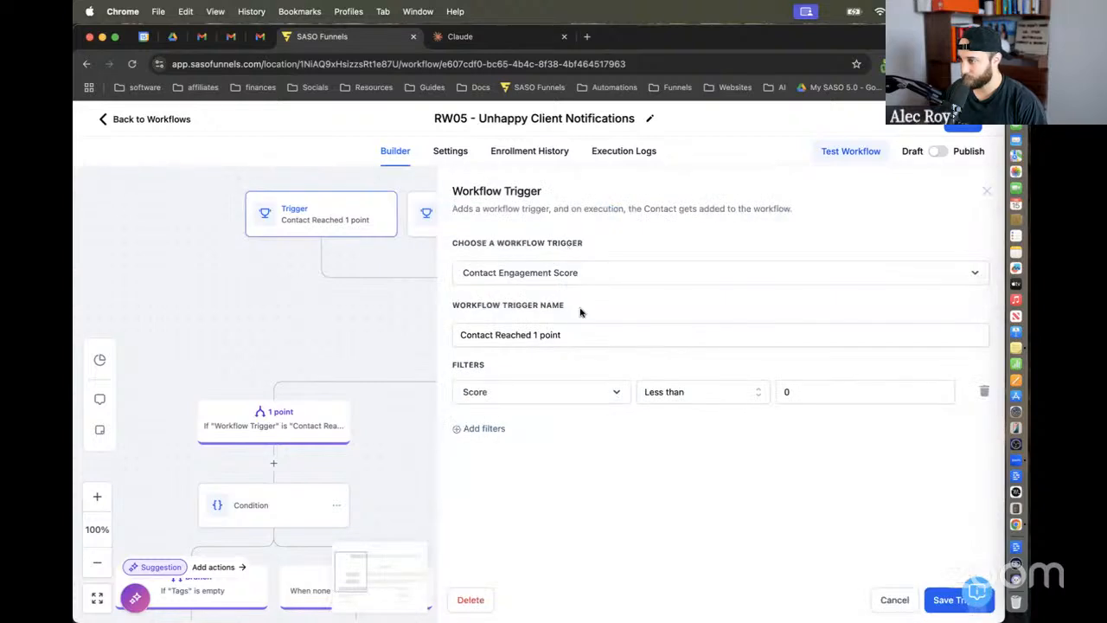
Step: Rename the trigger to "Contact reached below 0" and save it
triple_click(580, 334)
type("Co")
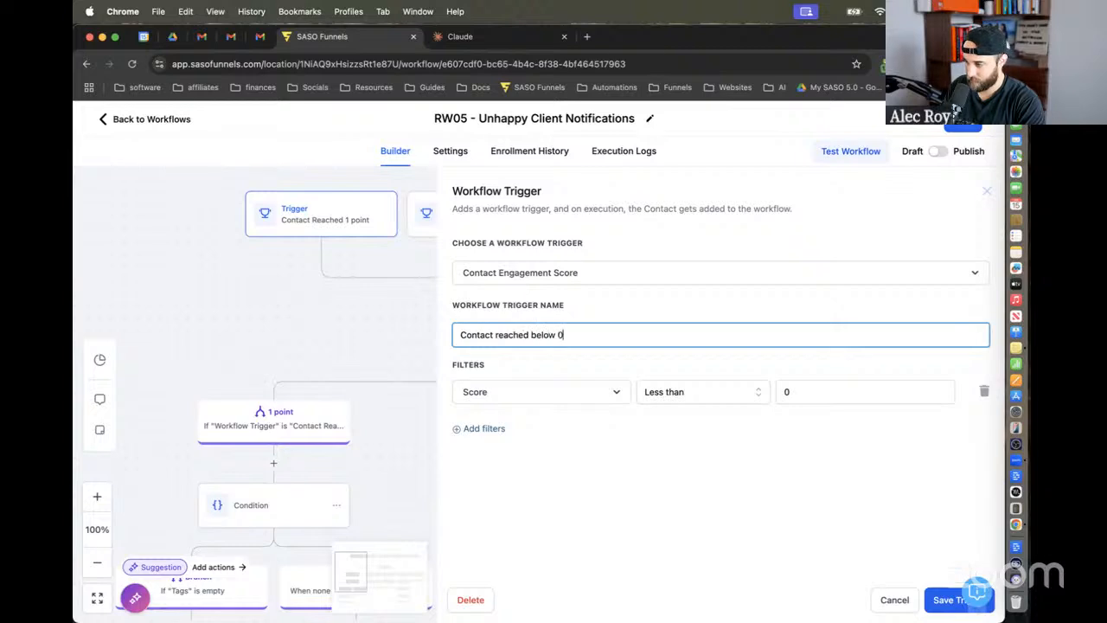
left_click(948, 599)
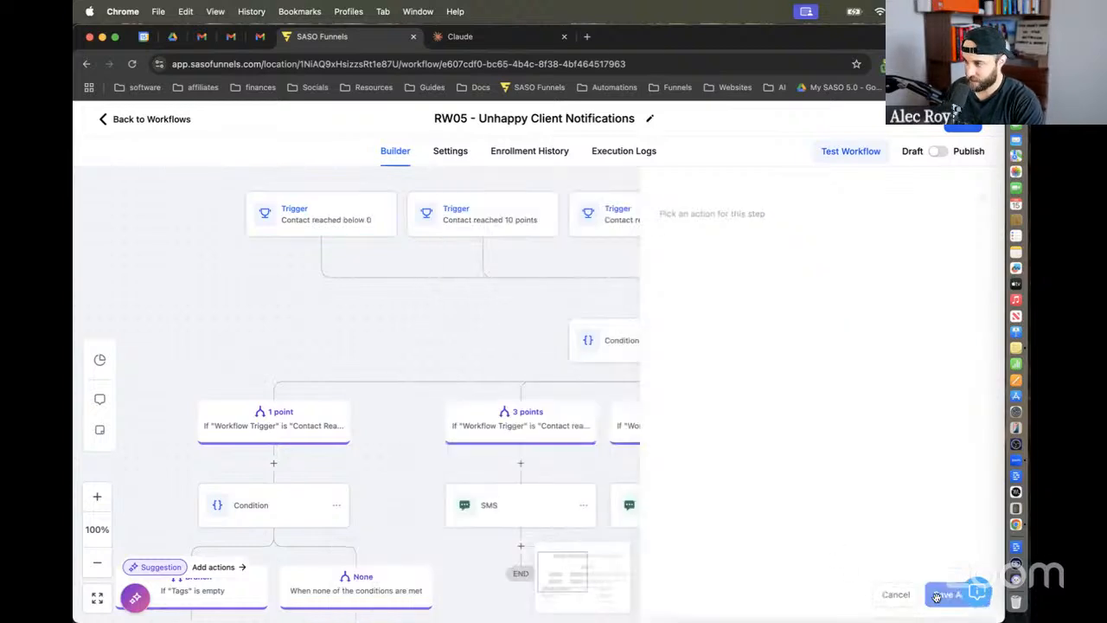
Step: Delete the triggers for contacts reaching 10, 5 and 3 points from the workflow
left_click(441, 220)
left_click(466, 599)
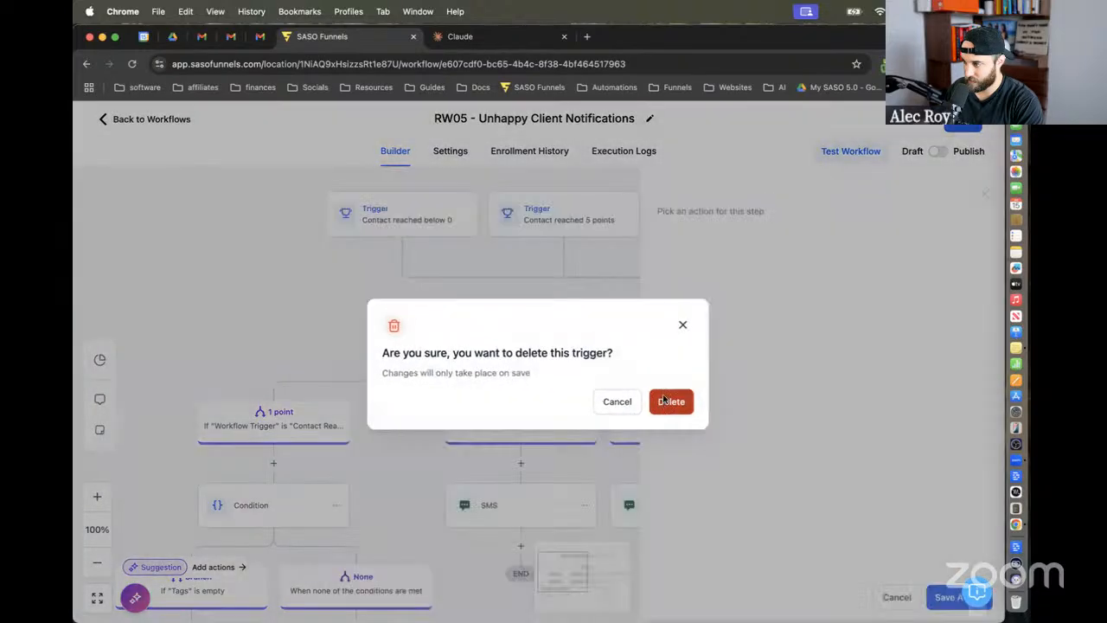
left_click(664, 401)
left_click(597, 220)
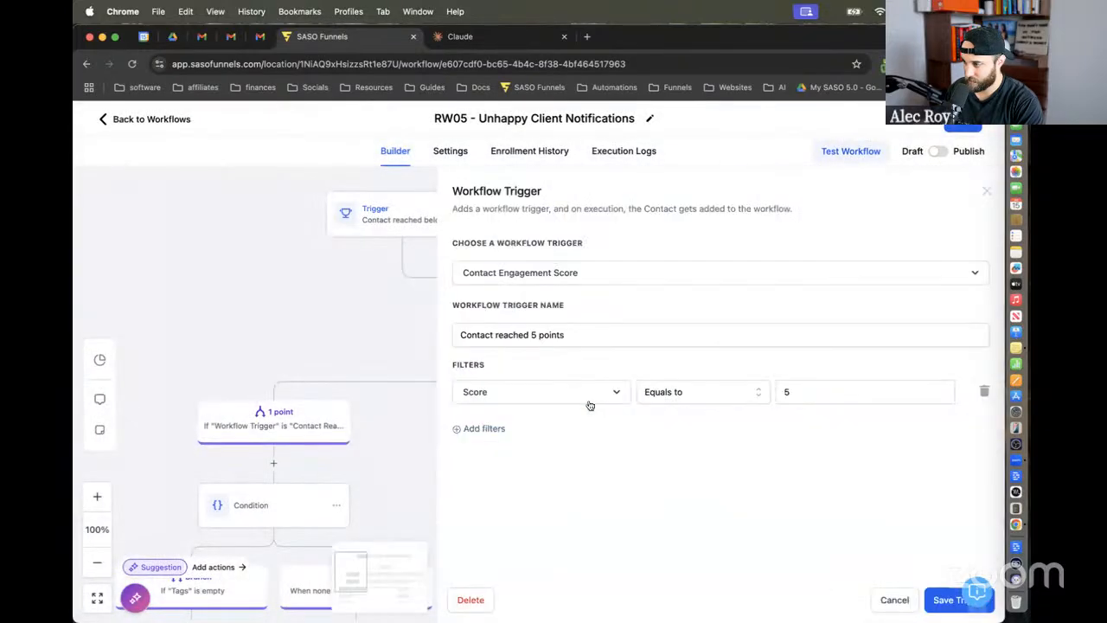
left_click(471, 600)
left_click(673, 400)
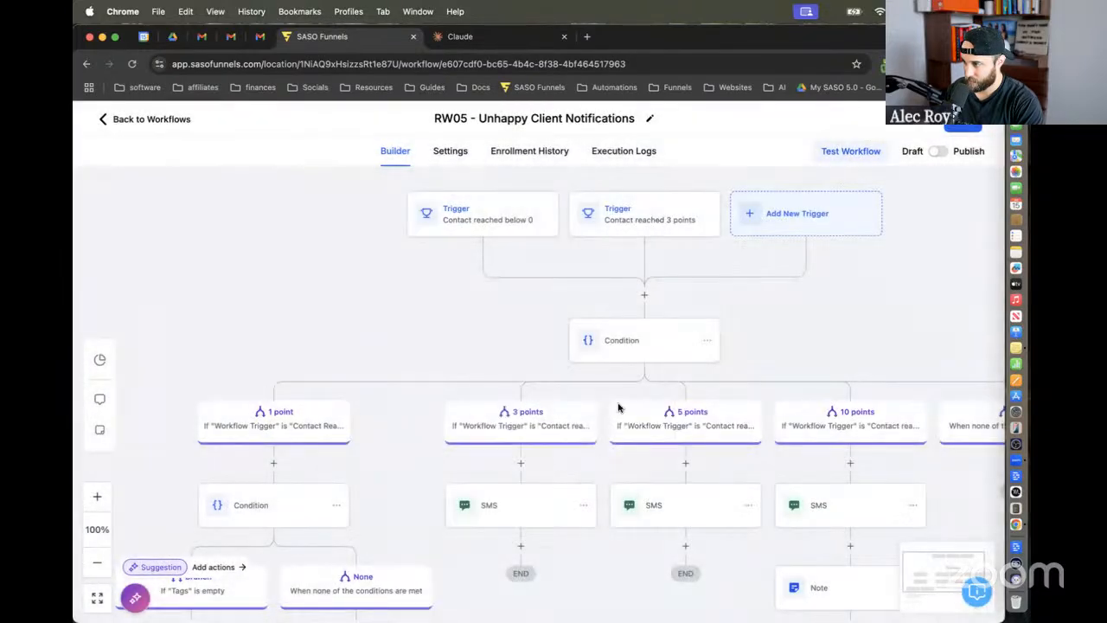
left_click(606, 221)
left_click(472, 599)
left_click(673, 401)
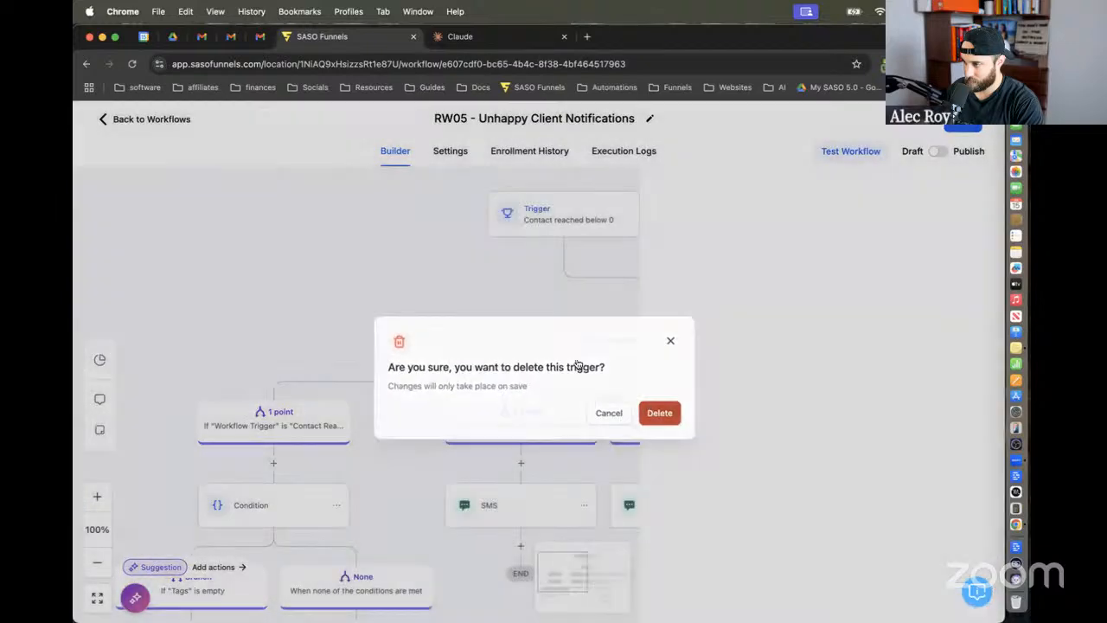
Step: Delete the main Condition step below the triggers together with all of its branches
left_click(707, 340)
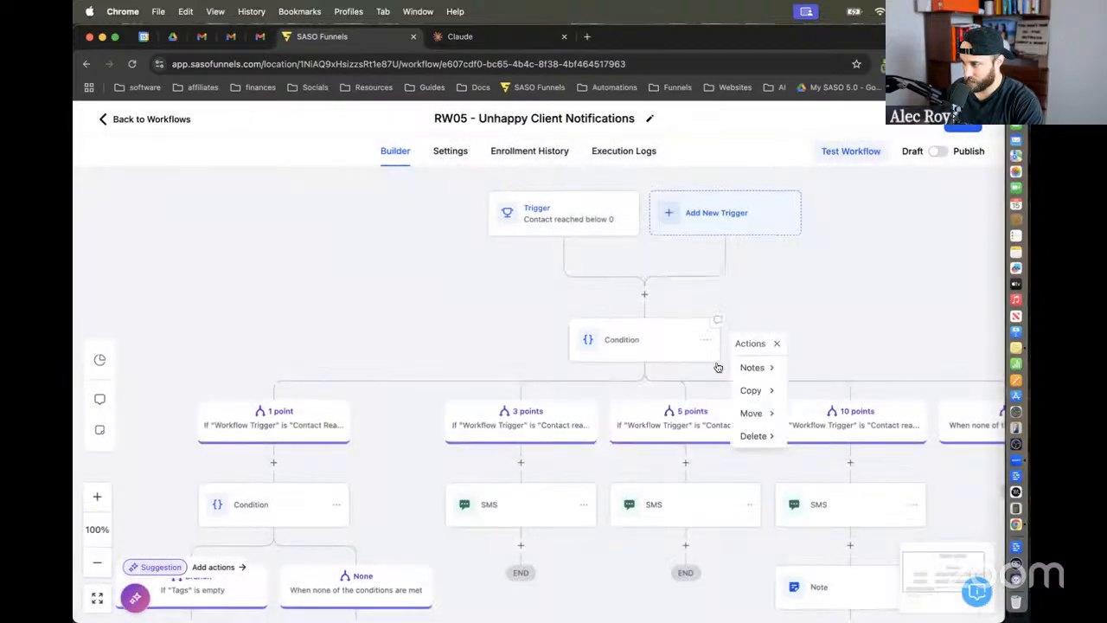
mouse_move(766, 436)
left_click(818, 367)
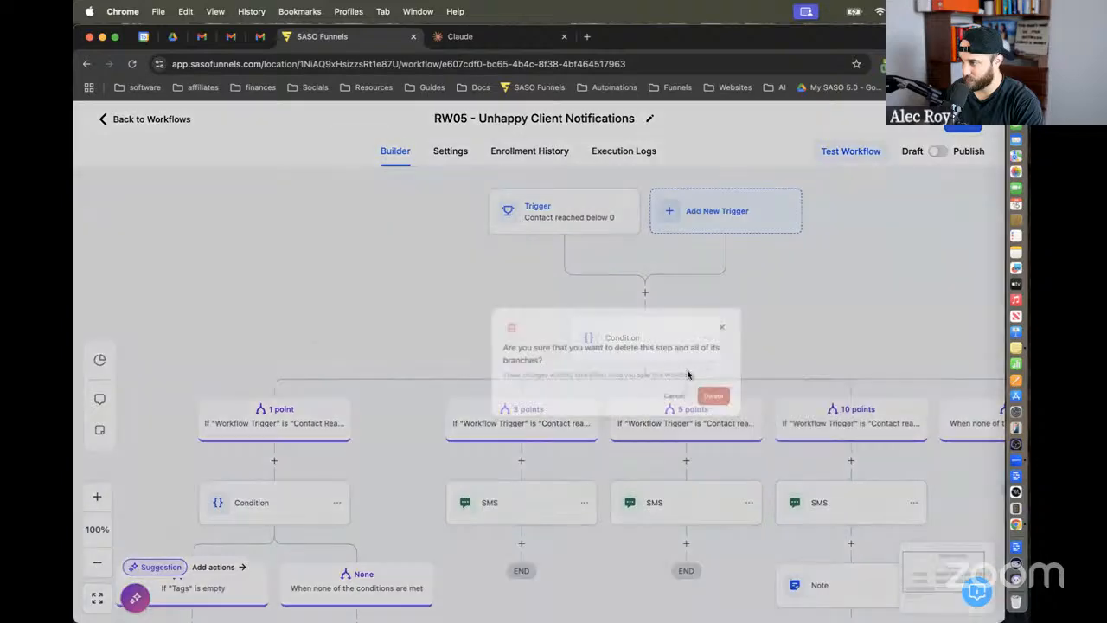
left_click(672, 408)
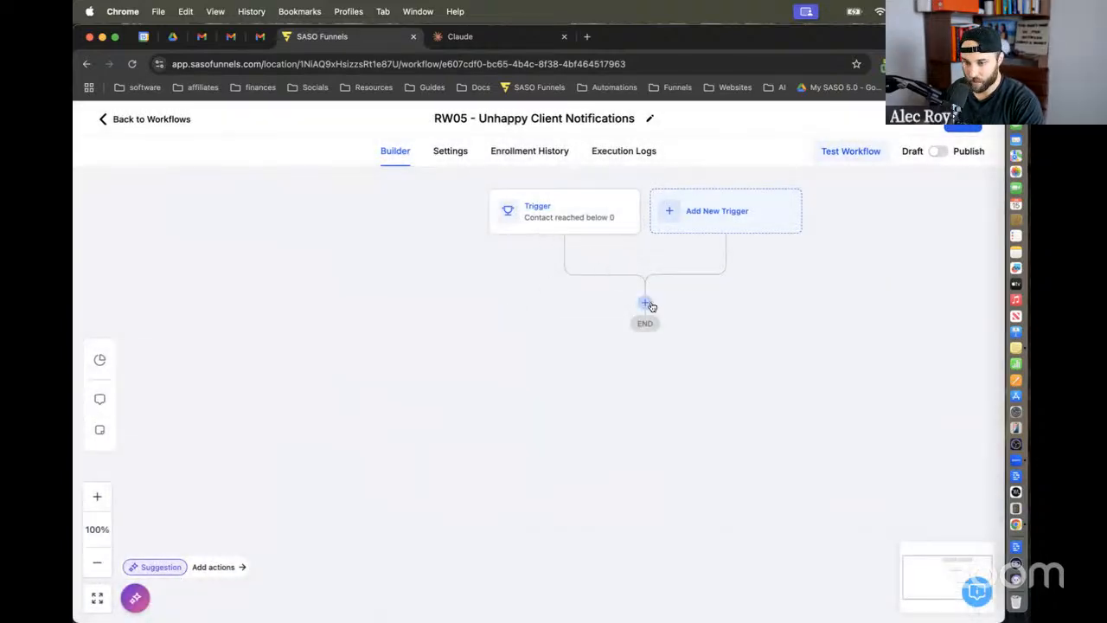
Step: Start an Internal Notification action after the trigger and choose Notification as its type
left_click(646, 304)
type("inter")
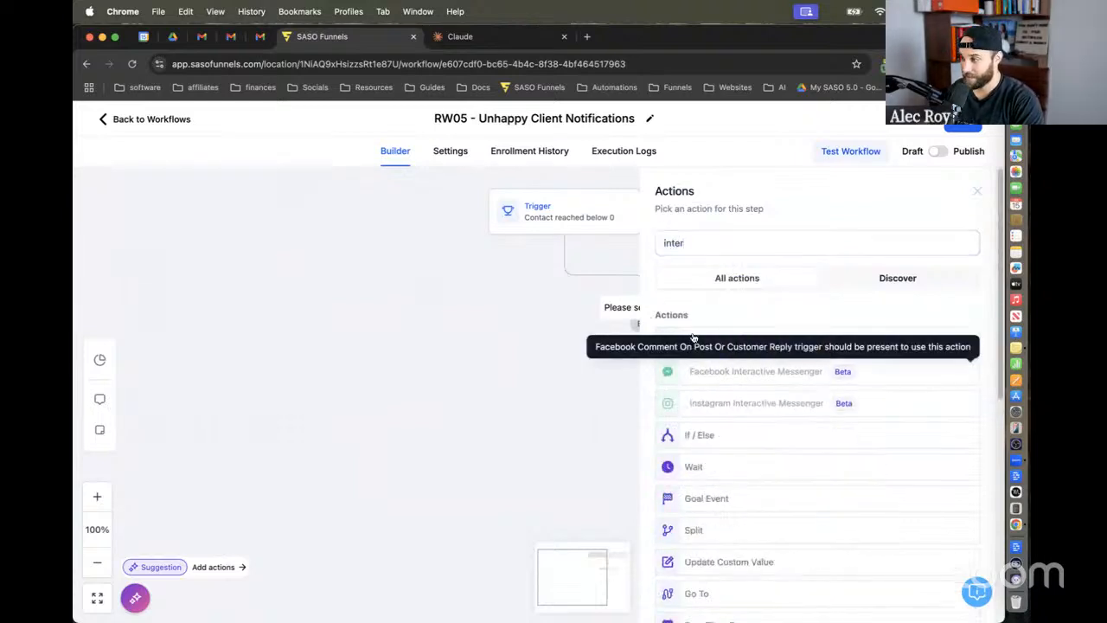
left_click(699, 335)
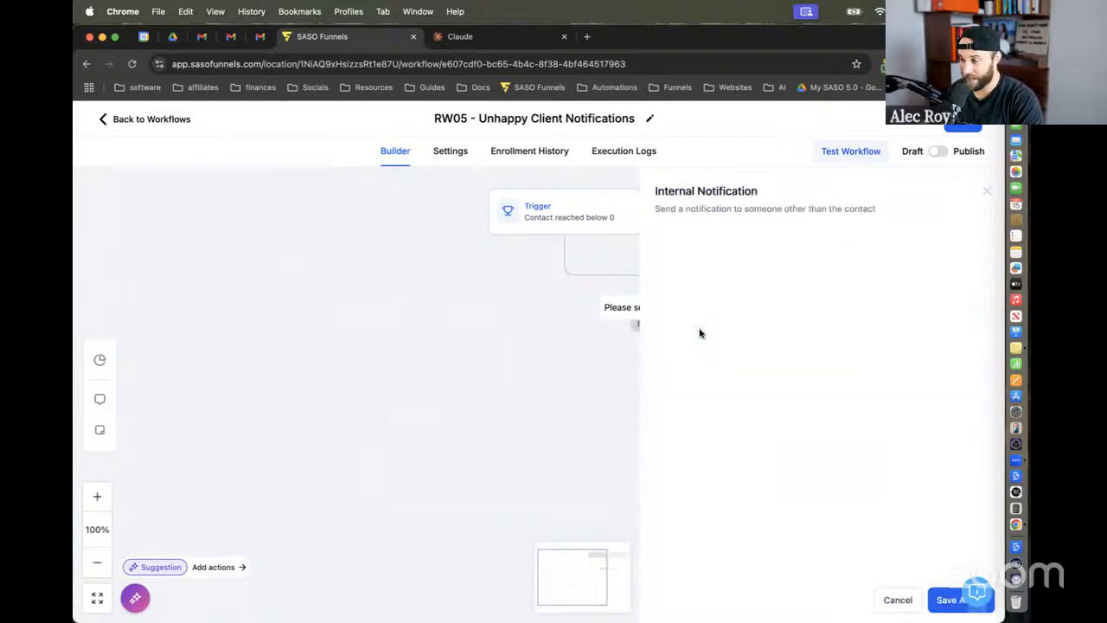
left_click(700, 332)
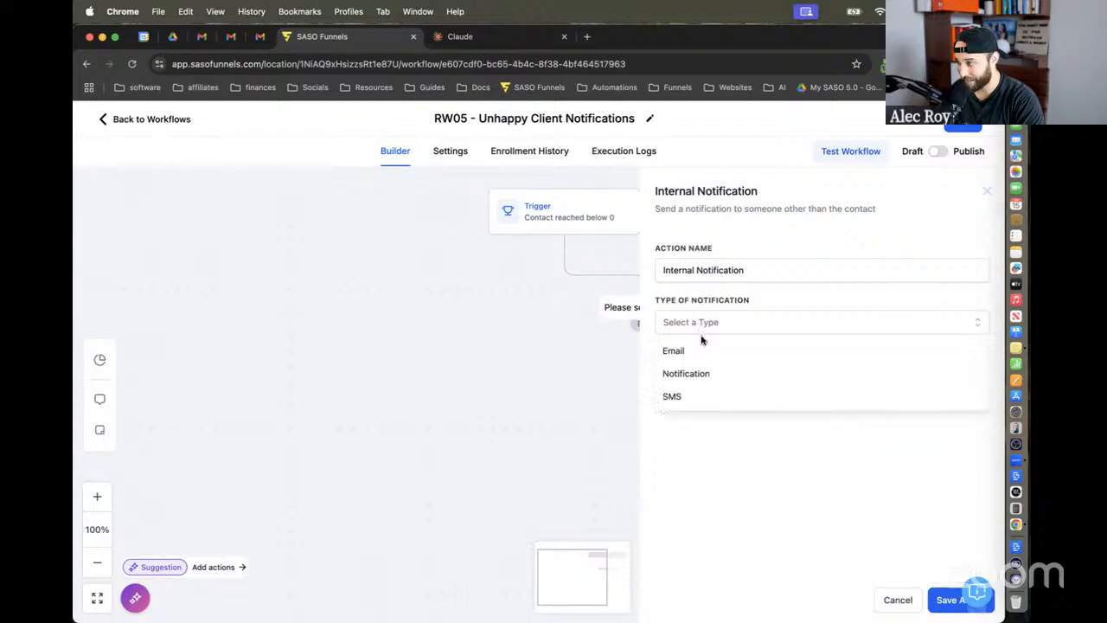
left_click(708, 378)
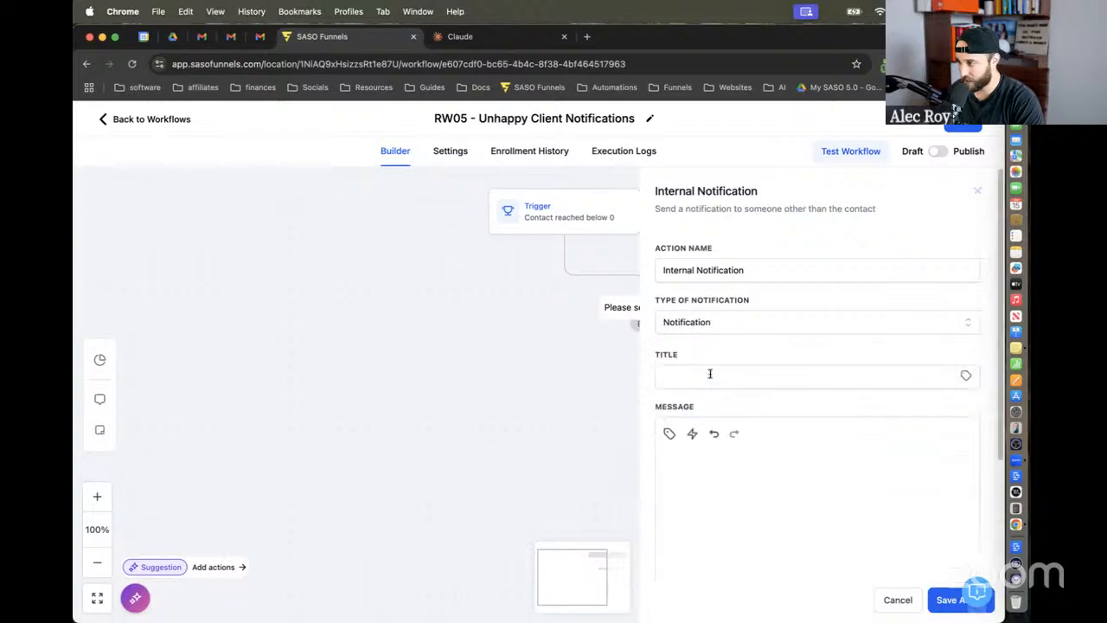
Step: Title the internal notification "You have a grumpy client!"
left_click(710, 376)
type("Y")
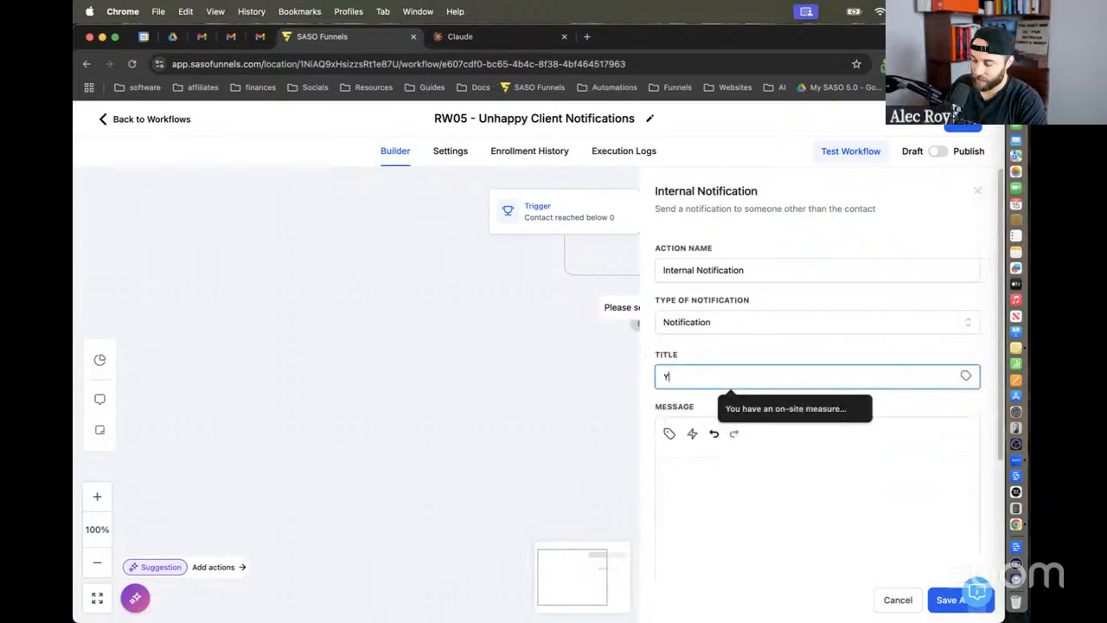
type("ou have a grumpy client!")
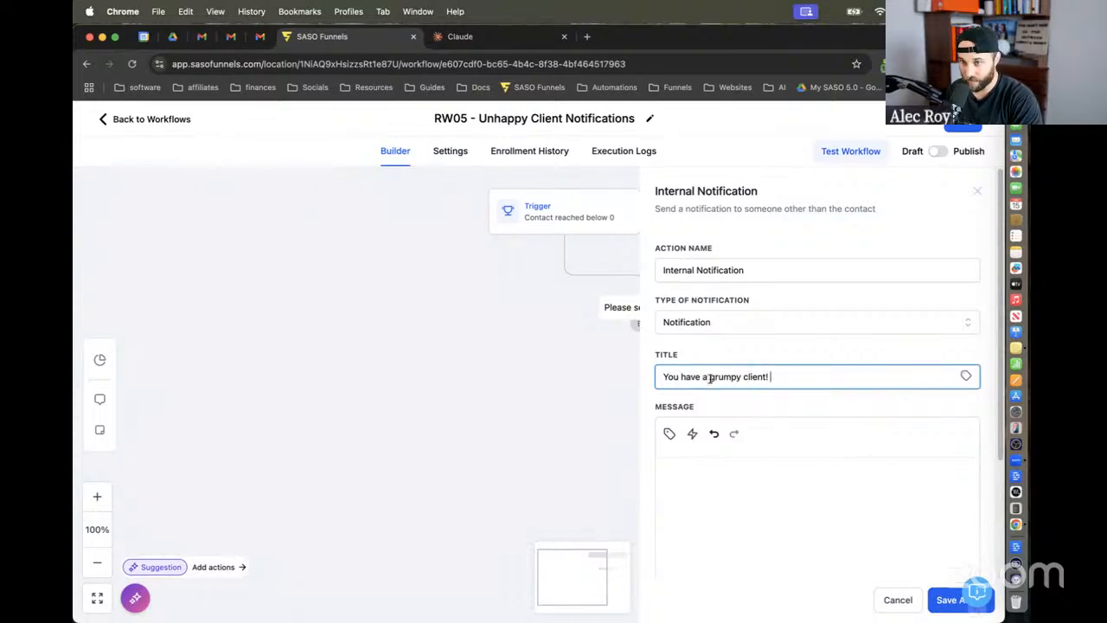
Step: Draft the notification message with the contact's full name placeholder and "is unhappy", and discard the unsaved action
left_click(700, 484)
triple_click(720, 376)
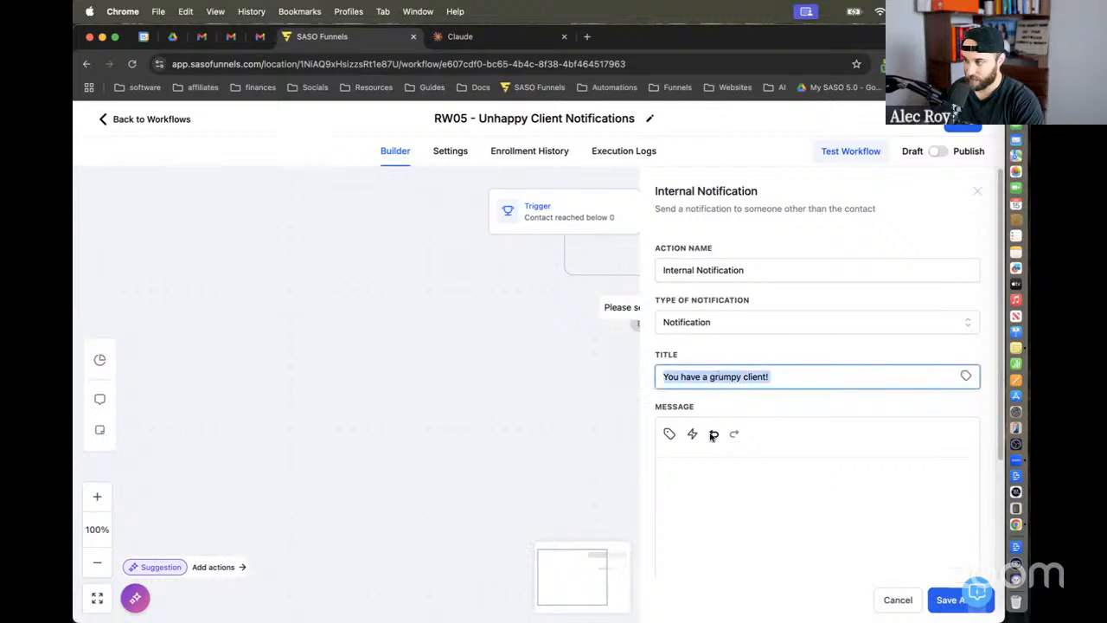
left_click(678, 450)
left_click(670, 433)
left_click(619, 194)
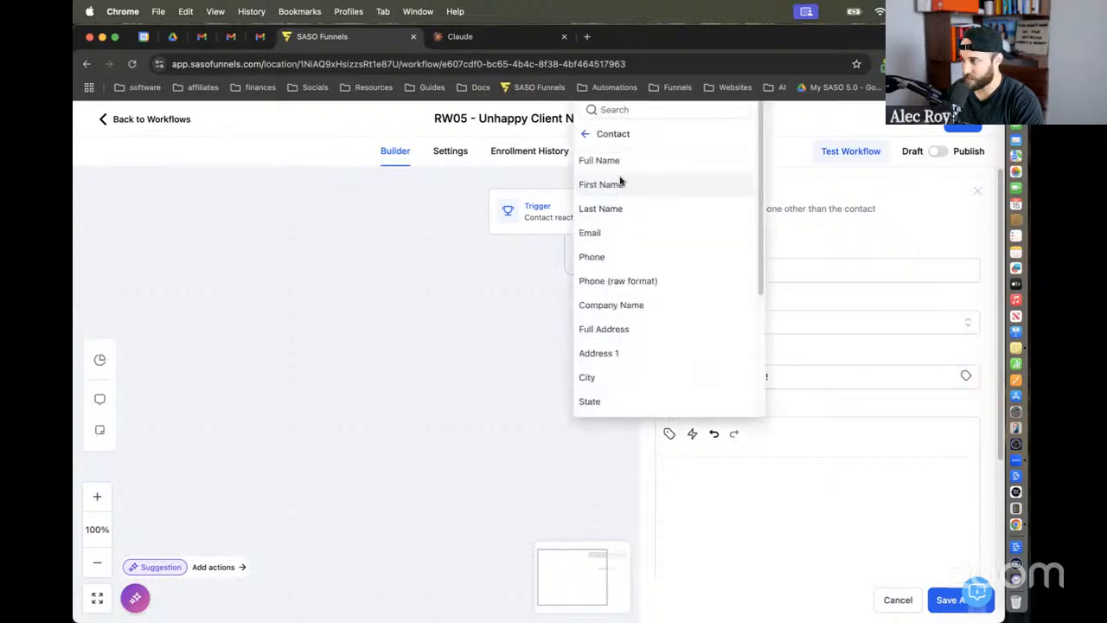
left_click(606, 158)
type("is unh")
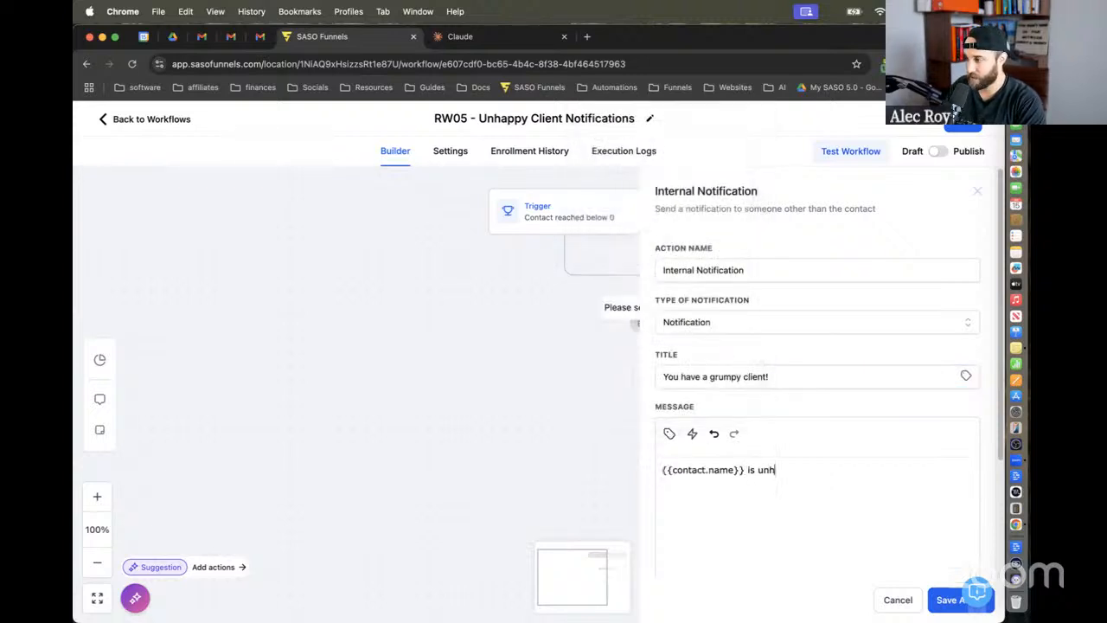
type("appy")
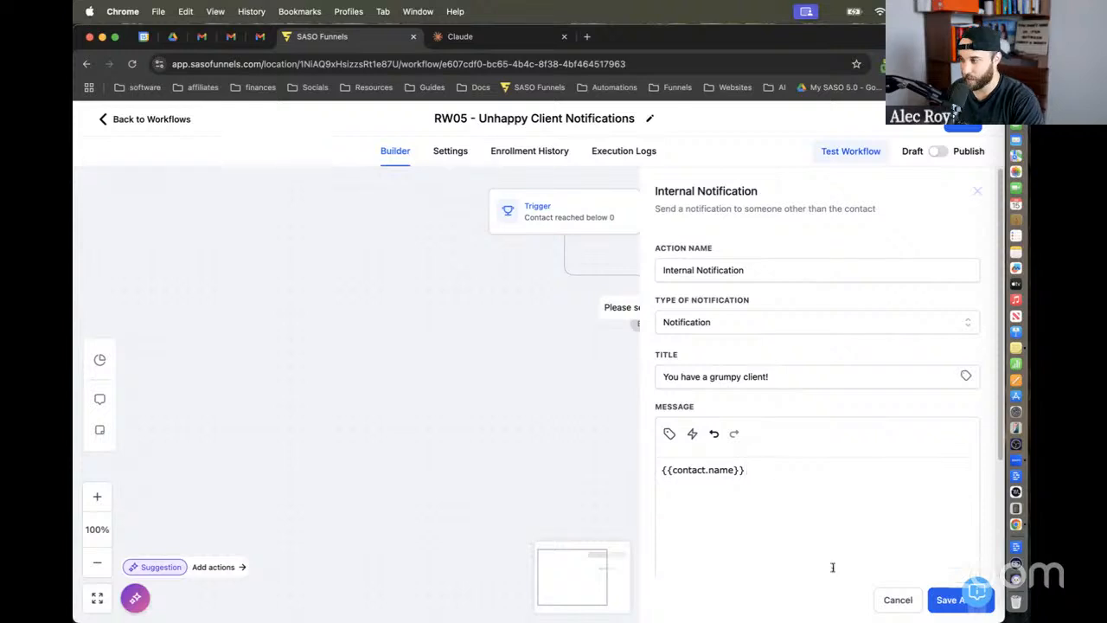
left_click(898, 603)
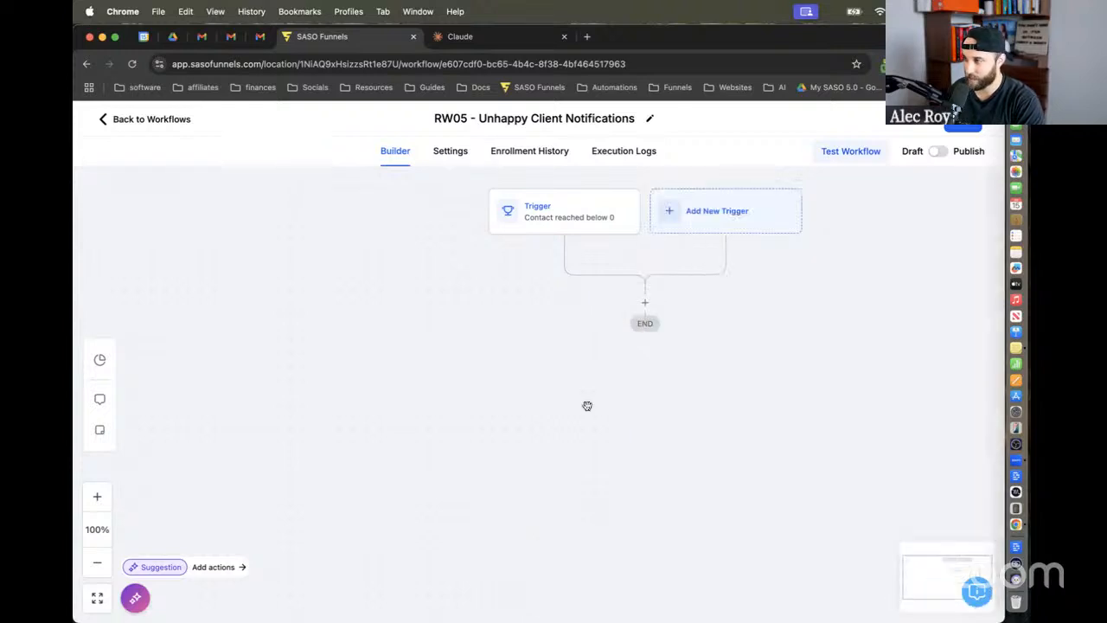
Step: Change the existing engagement score trigger's Score filter operator to "Equals to" and save the trigger
left_click(597, 217)
left_click(695, 402)
scroll(667, 458, "down", 2)
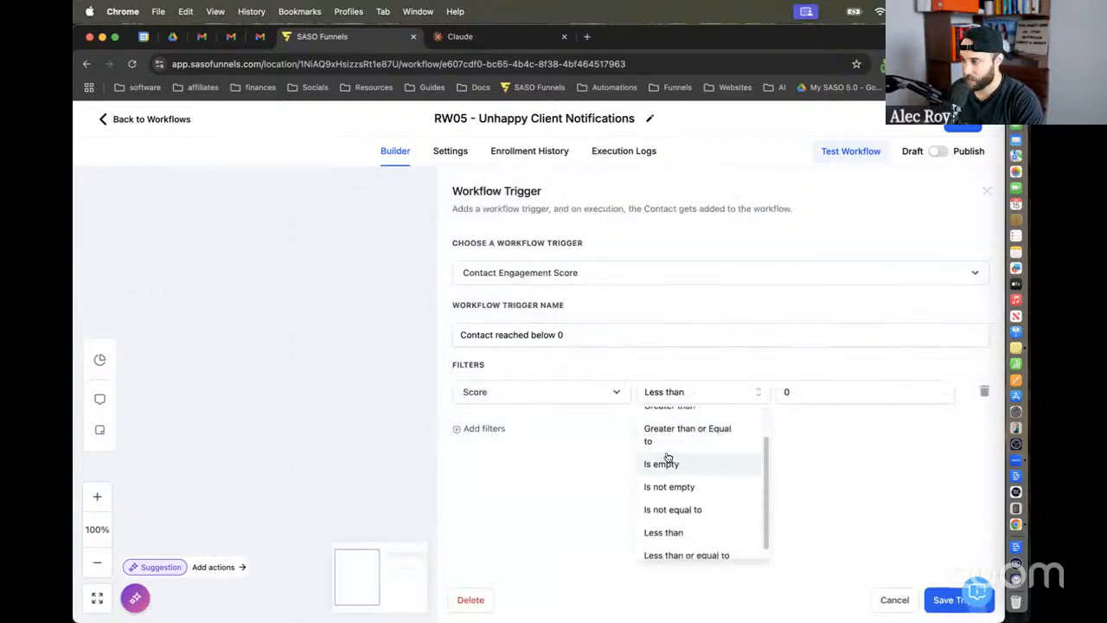
left_click(823, 473)
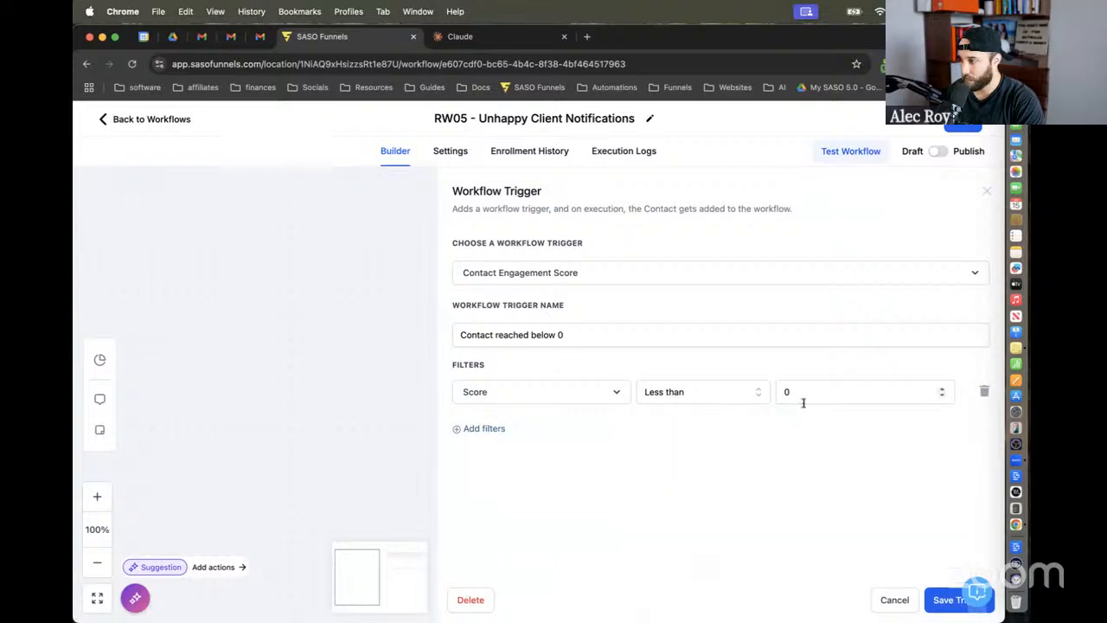
left_click(748, 397)
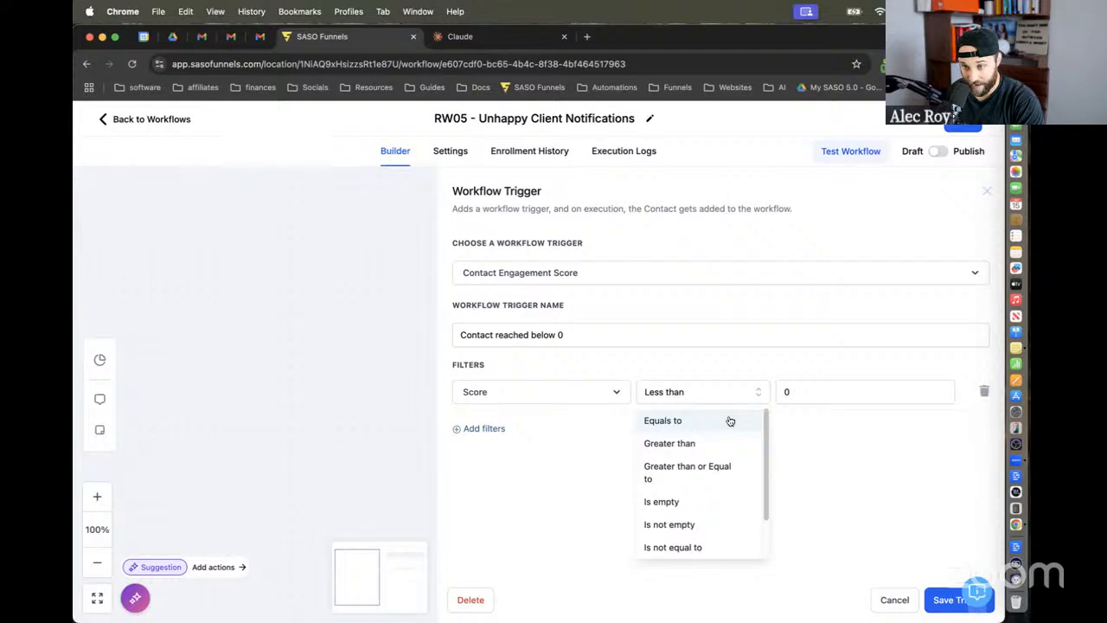
left_click(730, 419)
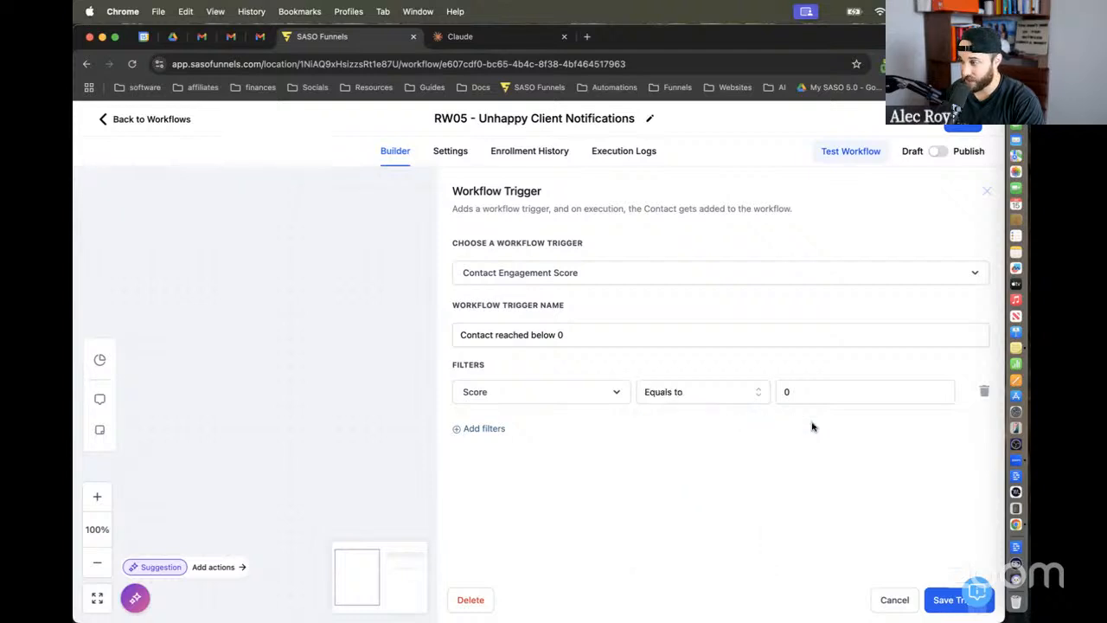
left_click(943, 610)
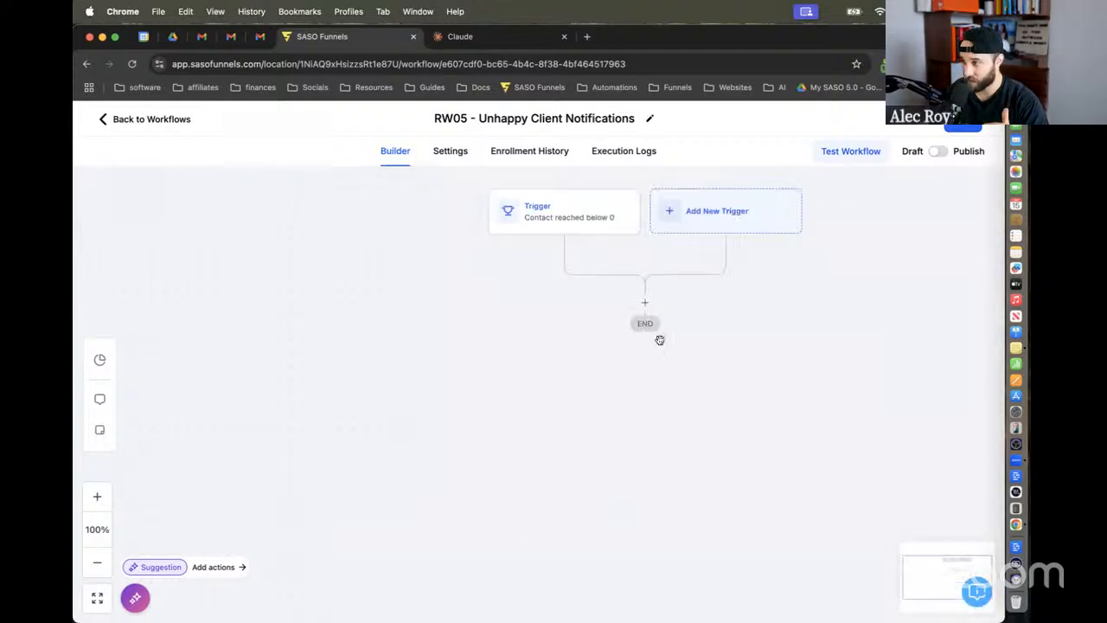
Step: Rename the edited engagement score trigger to "Contact reached 0" and save it
left_click(603, 210)
double_click(543, 336)
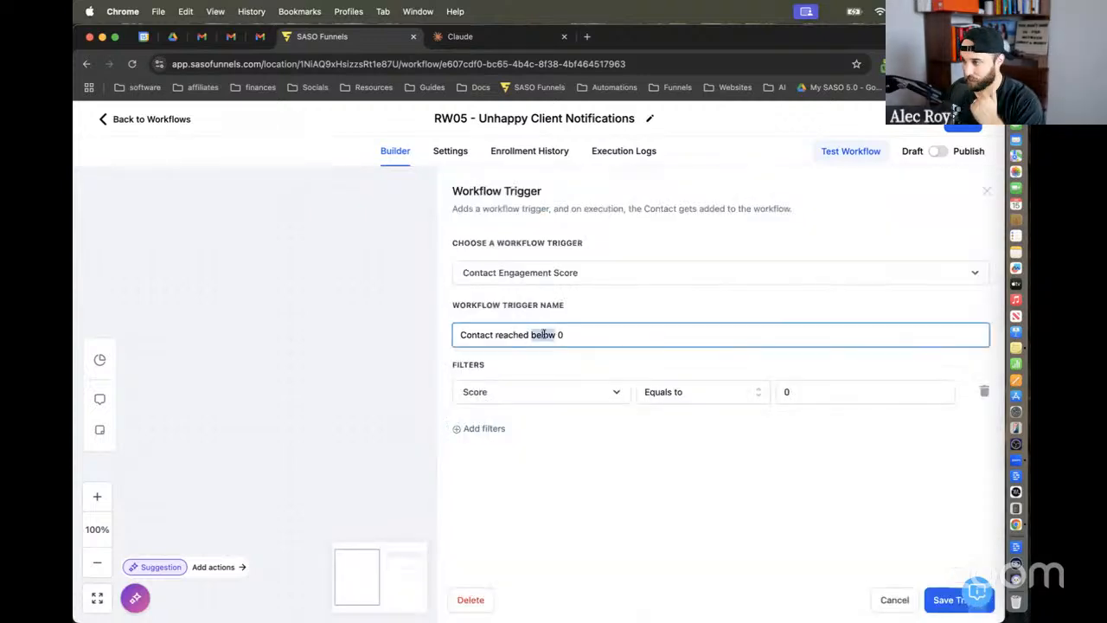
key("BackSpace")
left_click(945, 601)
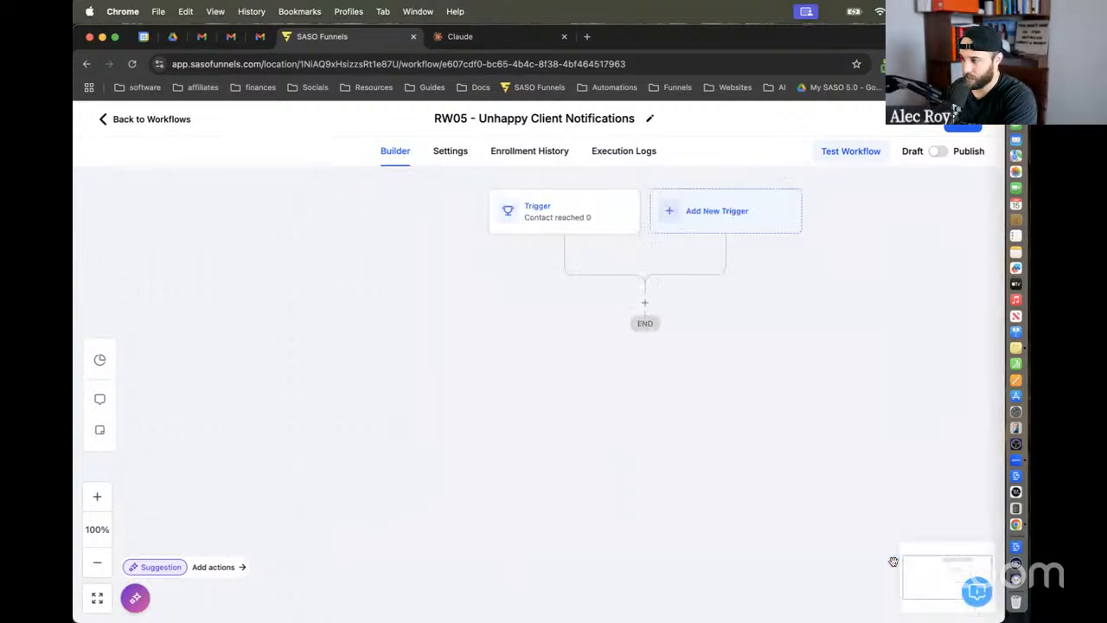
Step: Add a second Contact Engagement Score trigger and name it "Contact reached below 0"
left_click(703, 225)
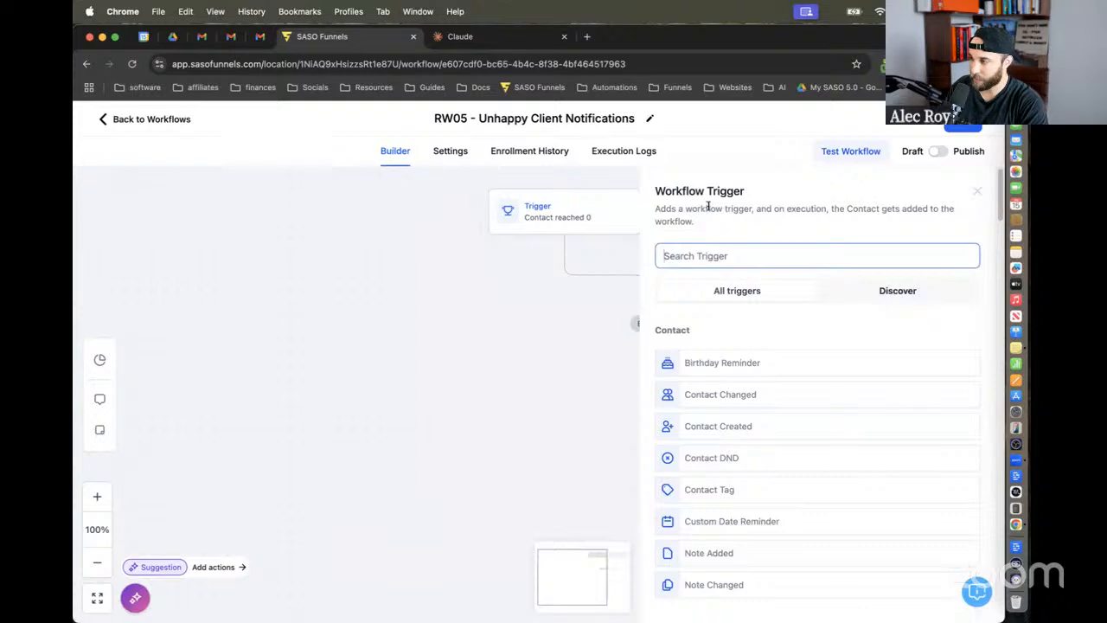
type("score")
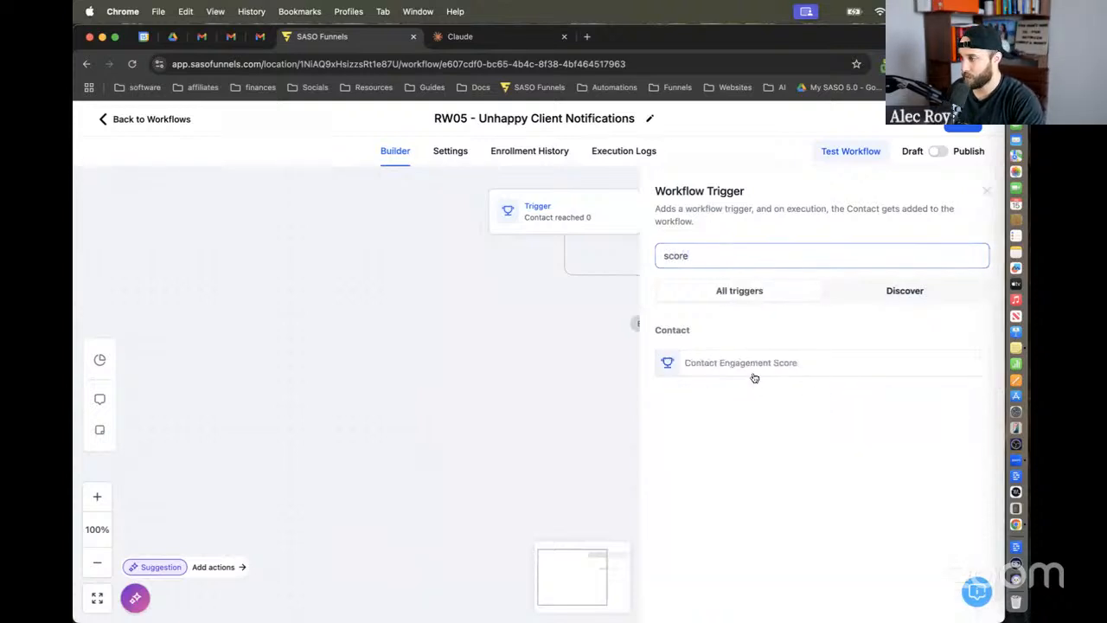
left_click(755, 378)
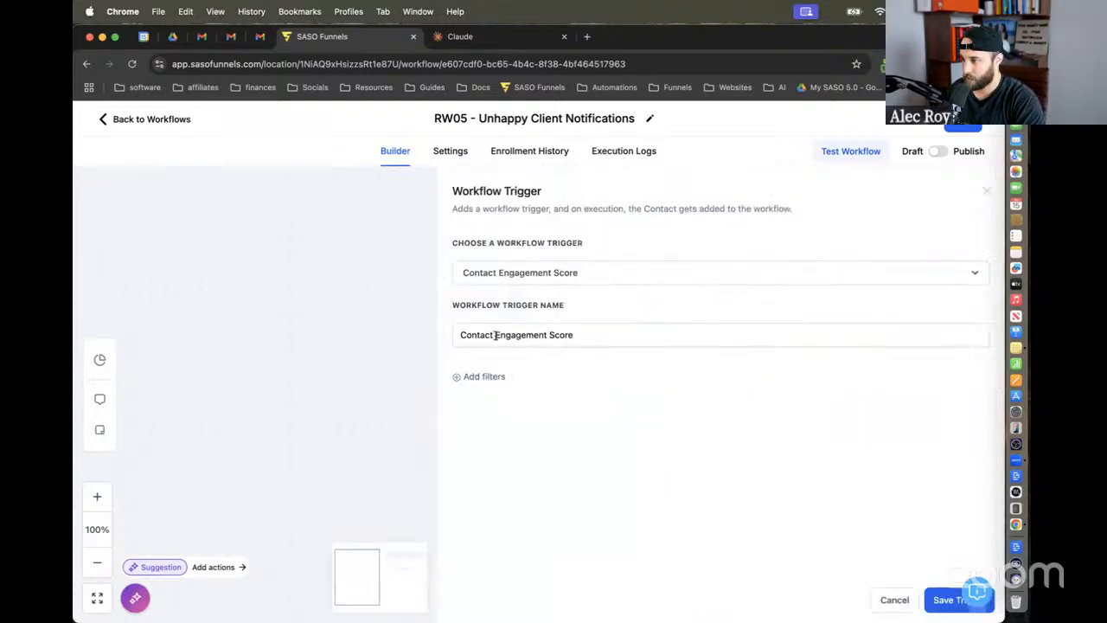
left_click_drag(495, 334, 717, 334)
type("reached below 0")
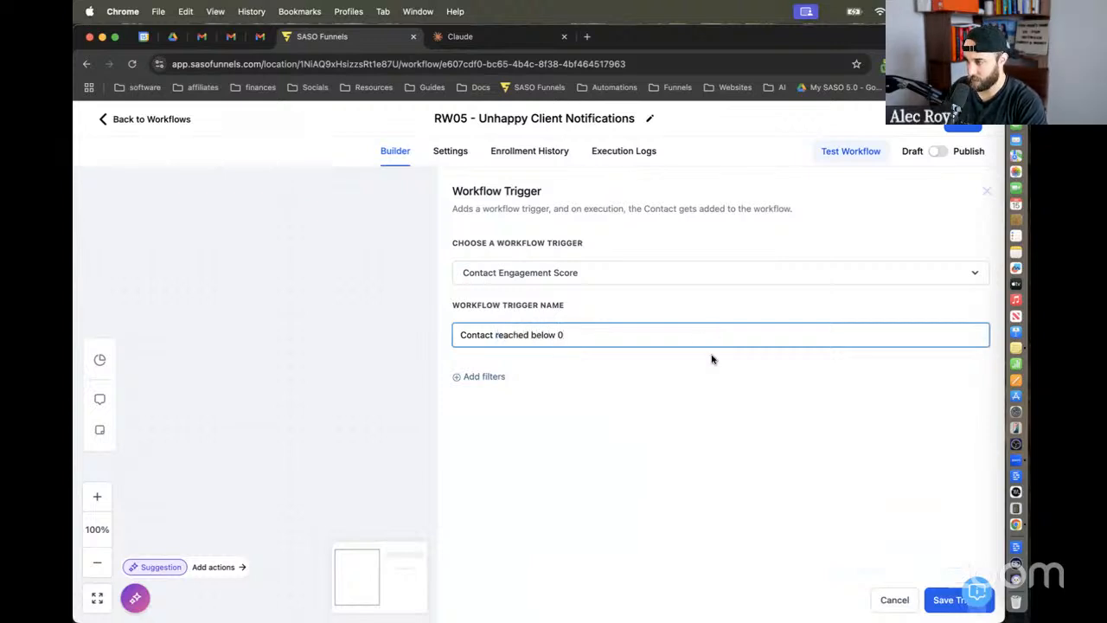
Step: Filter the new trigger to Score Less than 0 and save it
left_click(478, 376)
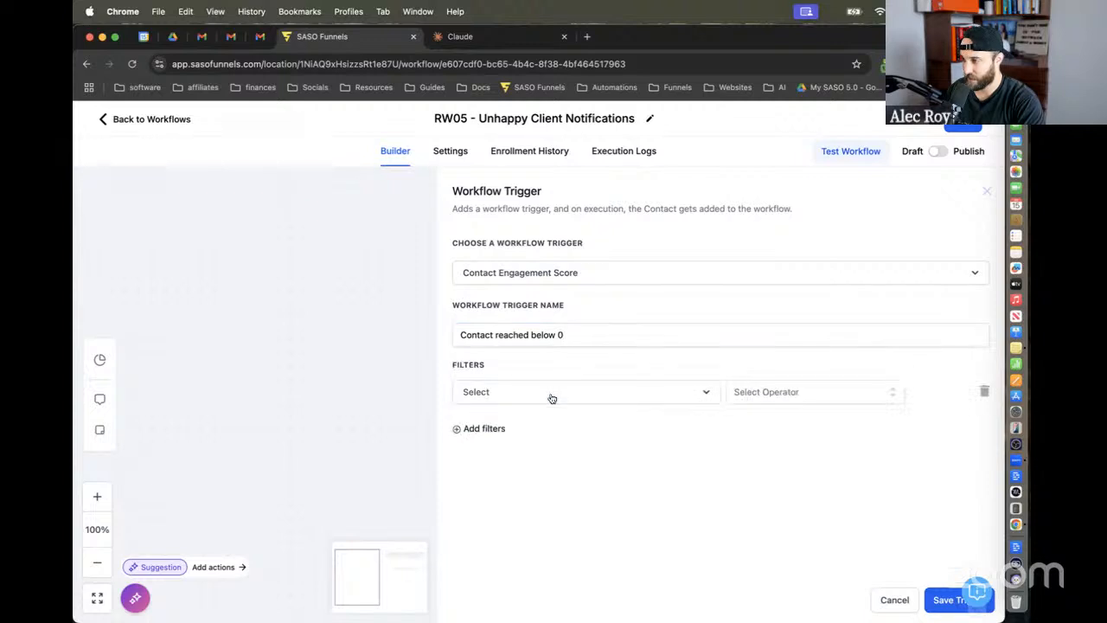
left_click(552, 397)
left_click(548, 479)
left_click(756, 397)
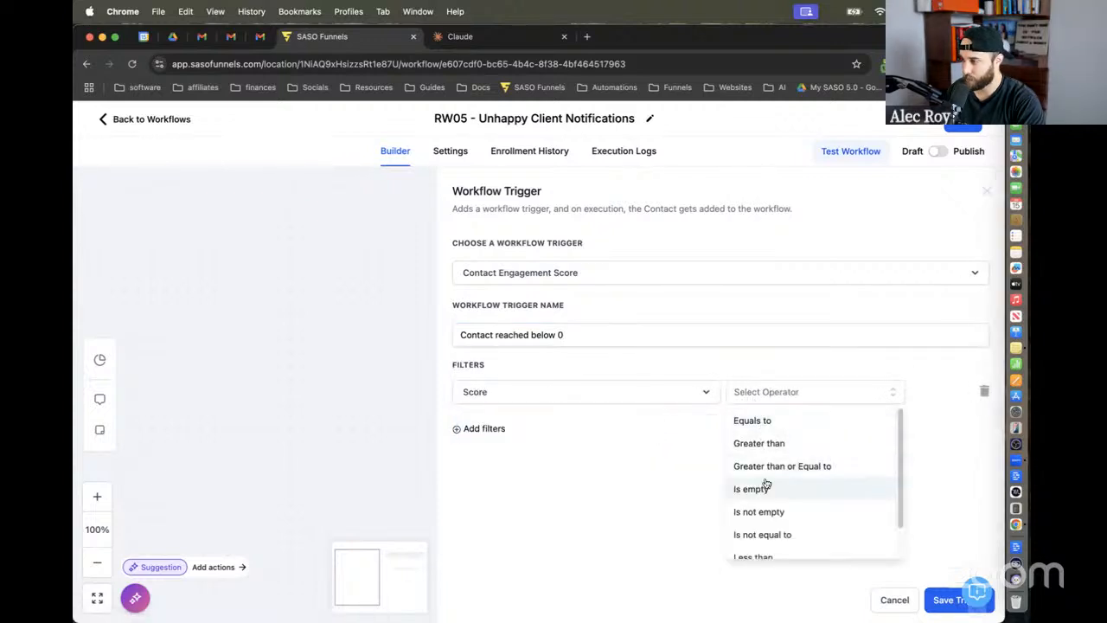
scroll(763, 485, "down", 1)
left_click(767, 521)
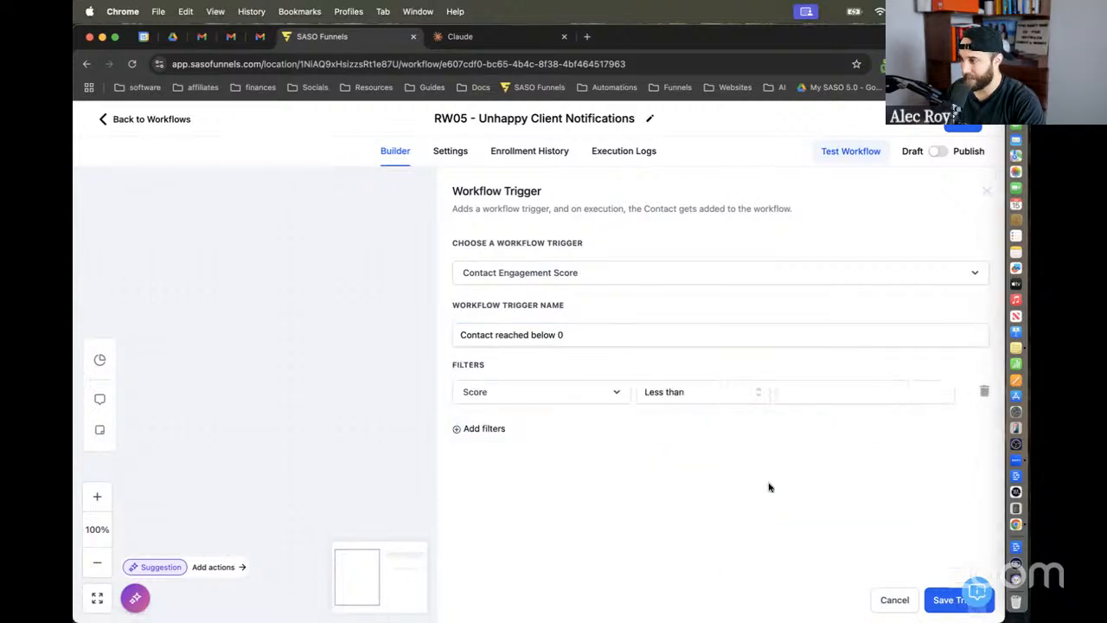
left_click(819, 396)
type("0")
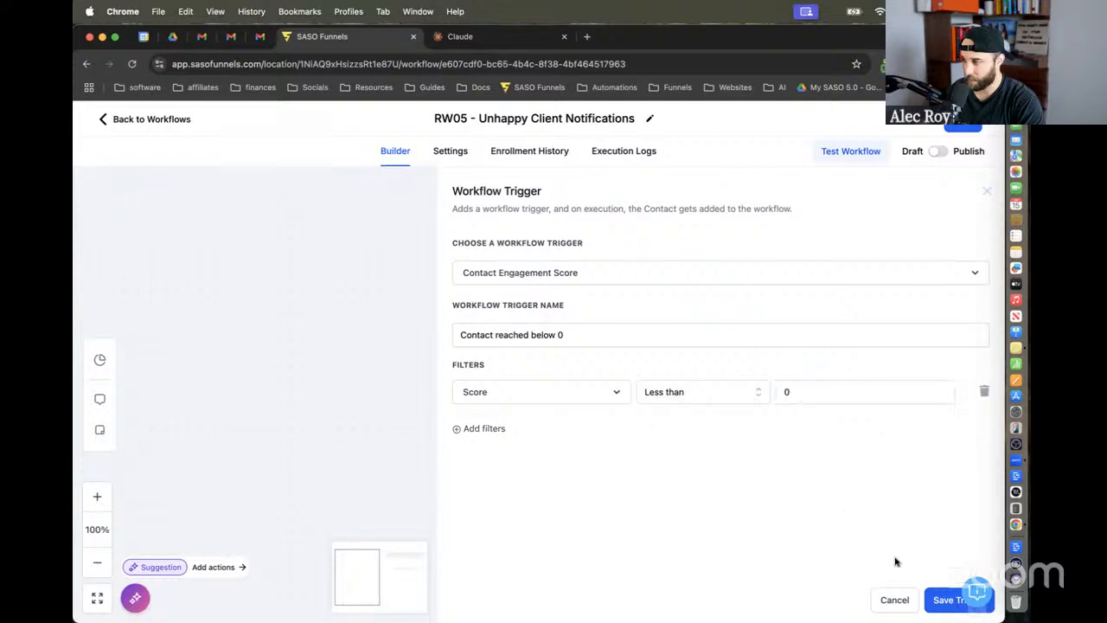
left_click(943, 599)
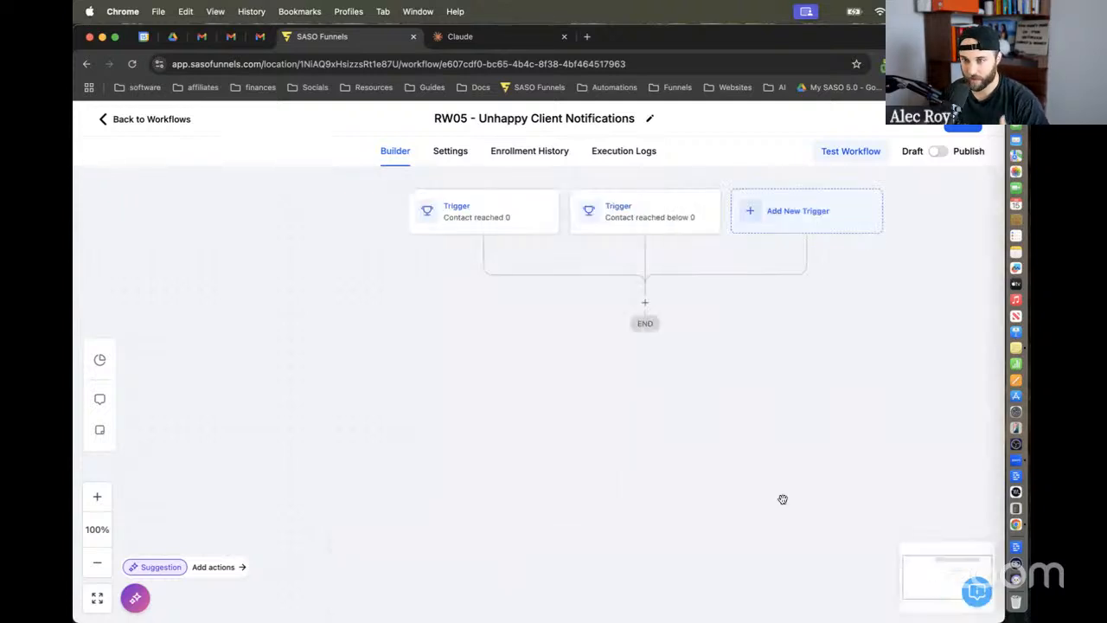
Step: Add an If / Else condition after the triggers whose branch requires Workflow Trigger is "Contact reached 0", and save it
left_click(646, 302)
type("if")
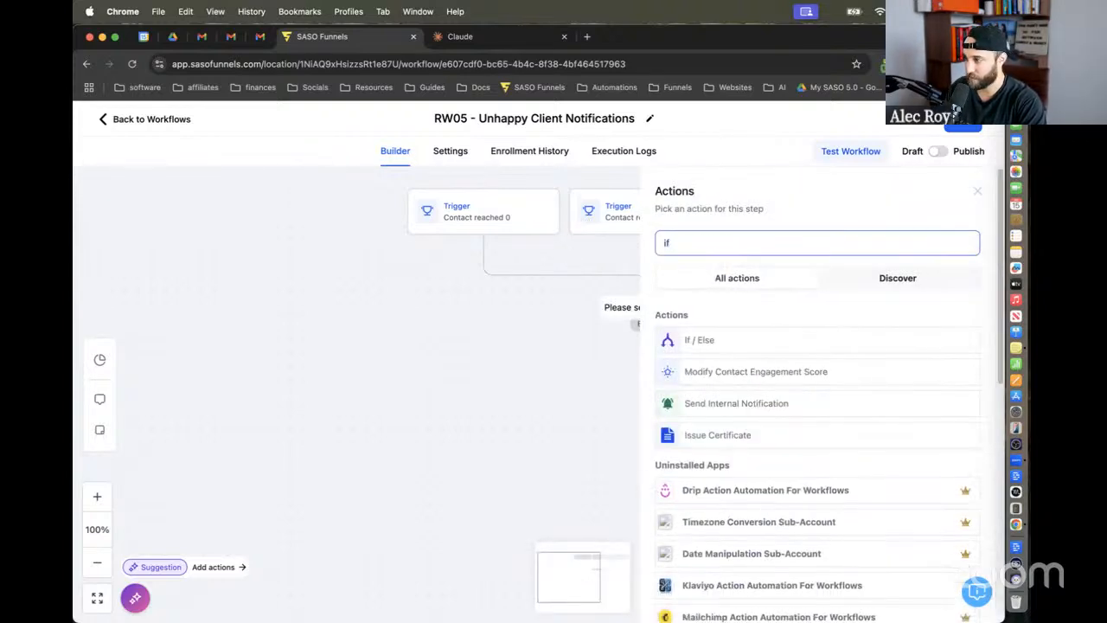
left_click(715, 340)
left_click(554, 479)
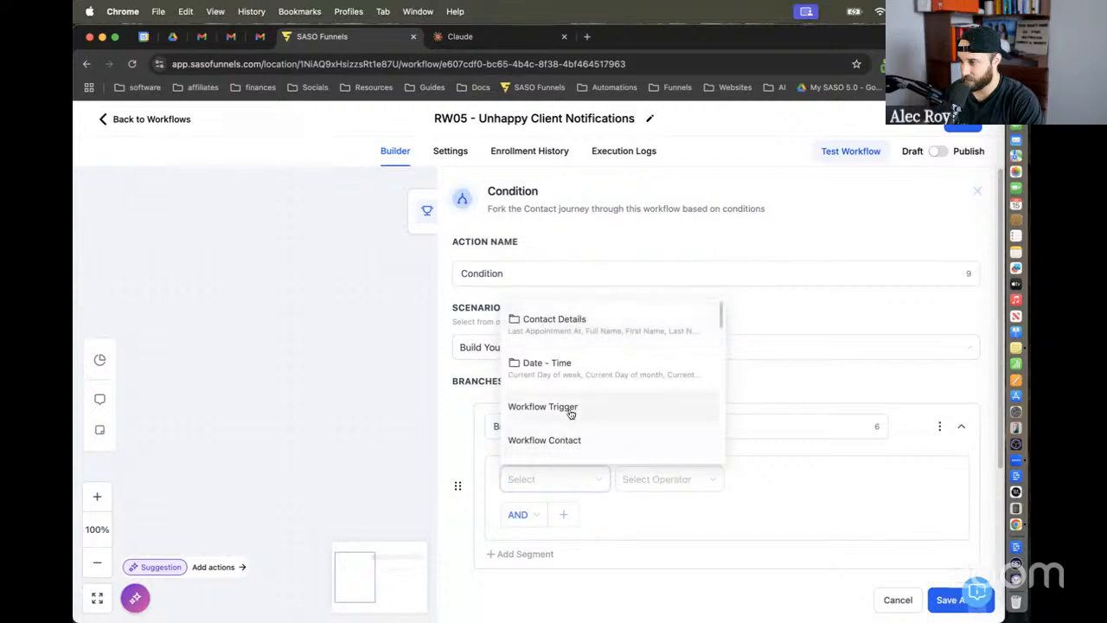
left_click(506, 408)
left_click(692, 489)
left_click(685, 509)
left_click(774, 479)
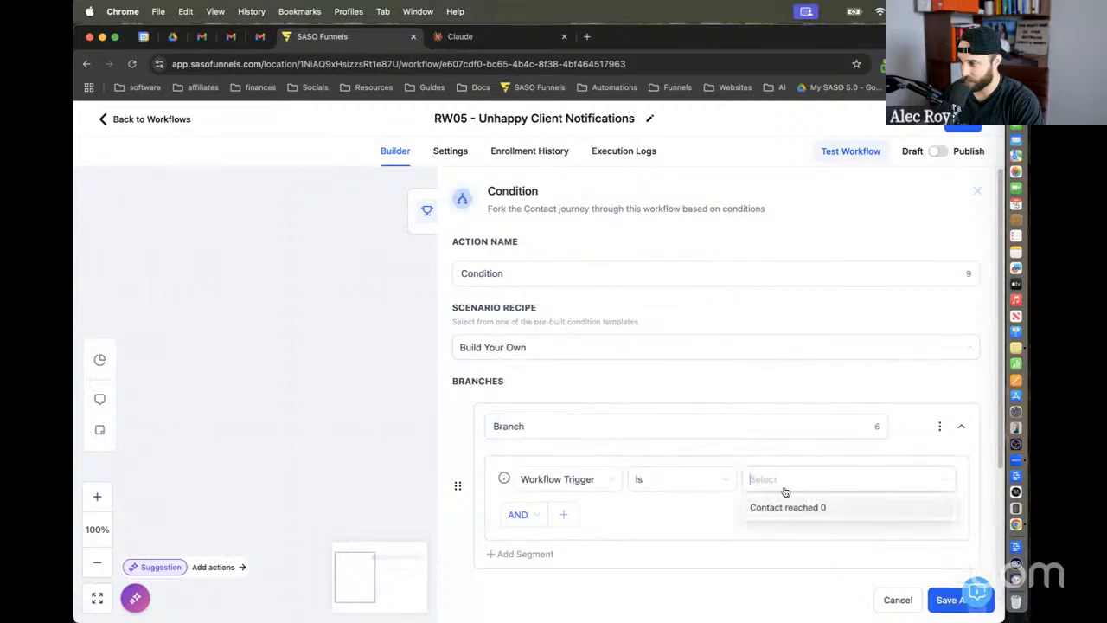
left_click(795, 508)
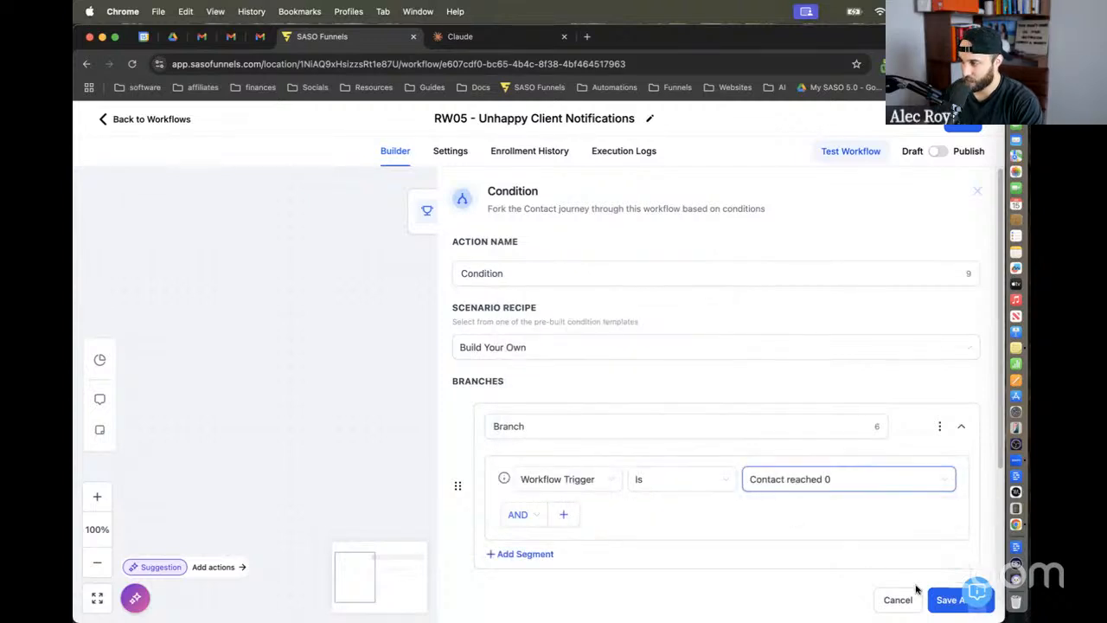
left_click(948, 599)
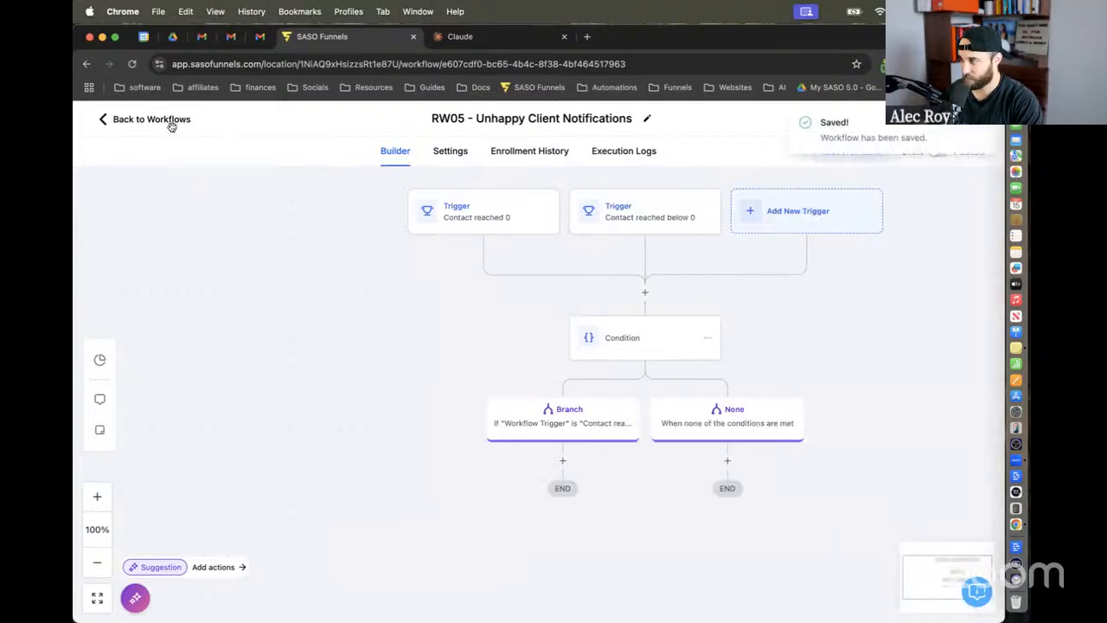
Step: Reopen the Condition step and rename its first branch "Contact reached 0"
left_click(640, 336)
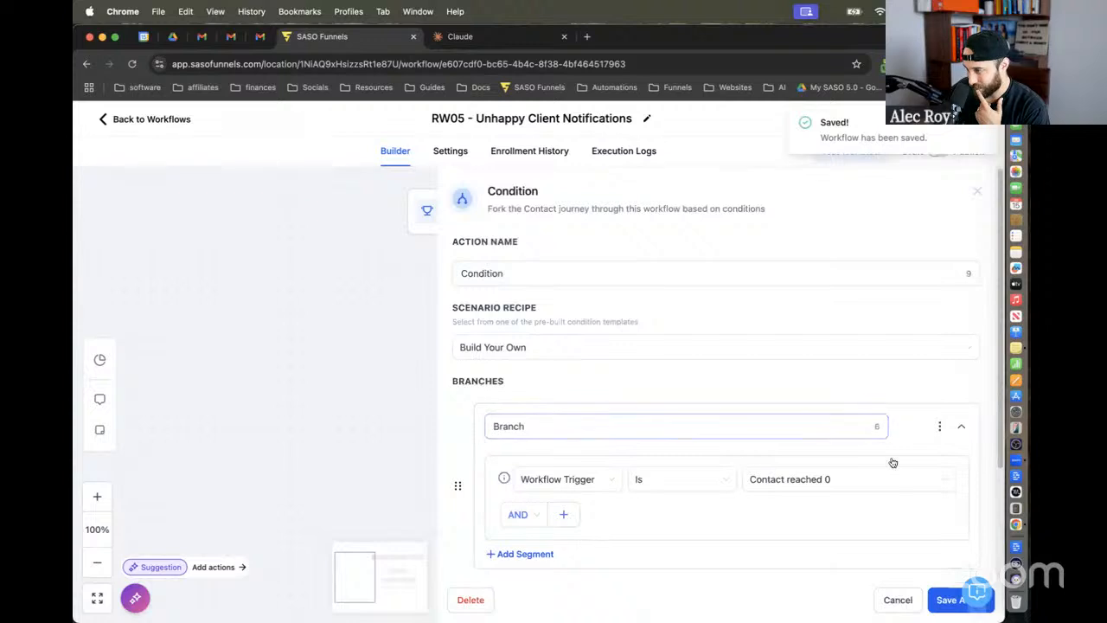
left_click(875, 480)
left_click(923, 424)
left_click(791, 430)
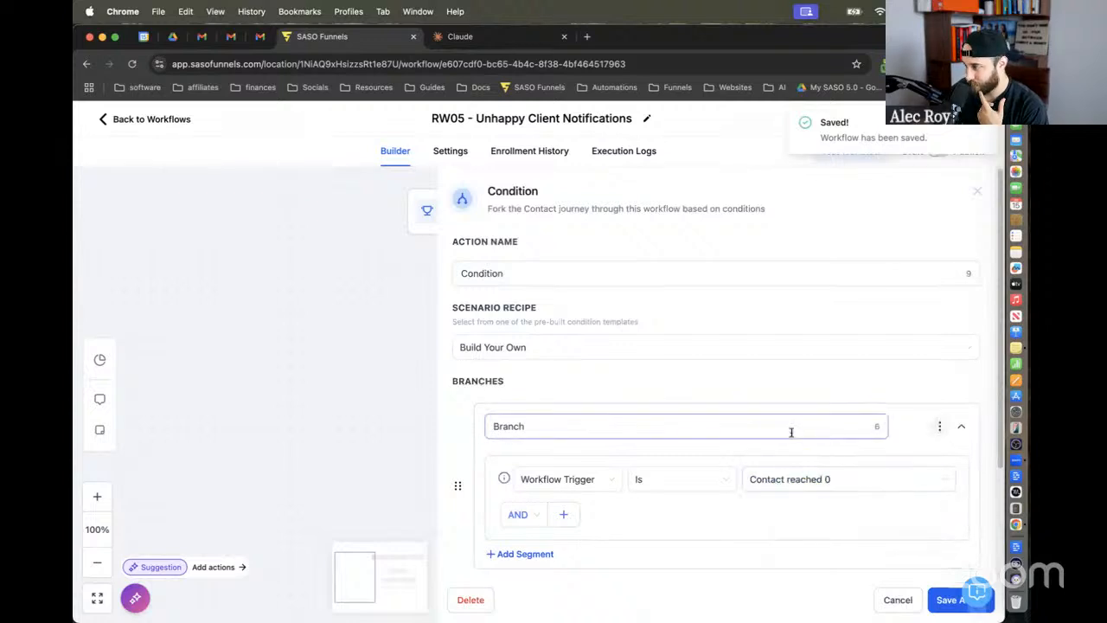
key("super+a")
type("Co")
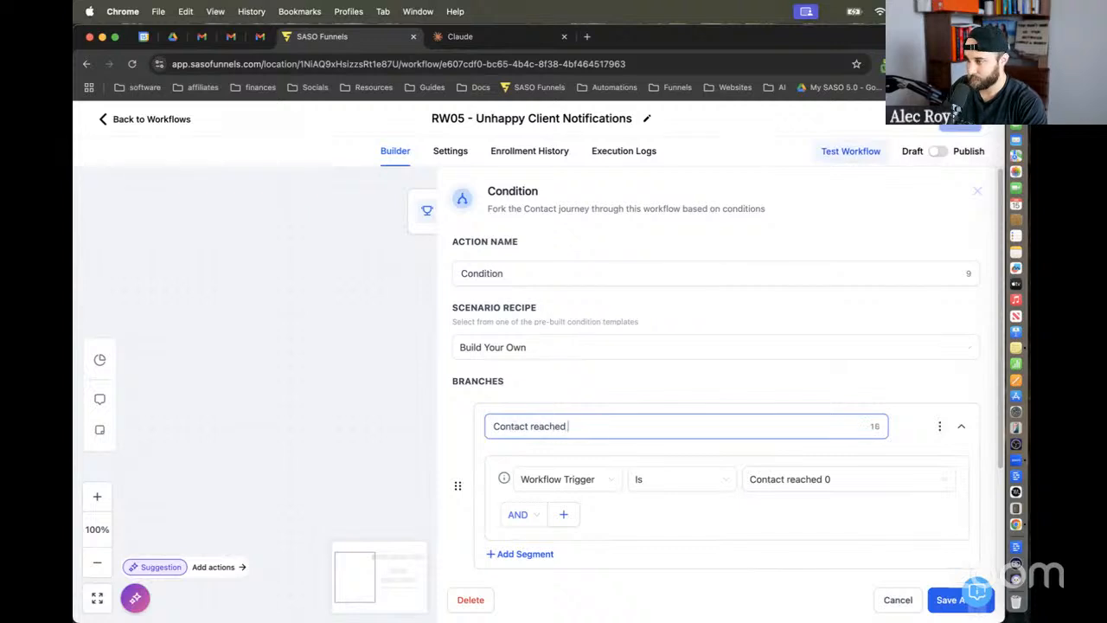
Step: Clone the "Contact reached 0" branch and rename the copy "Below 0"
left_click(939, 427)
left_click(874, 431)
scroll(719, 435, "down", 4)
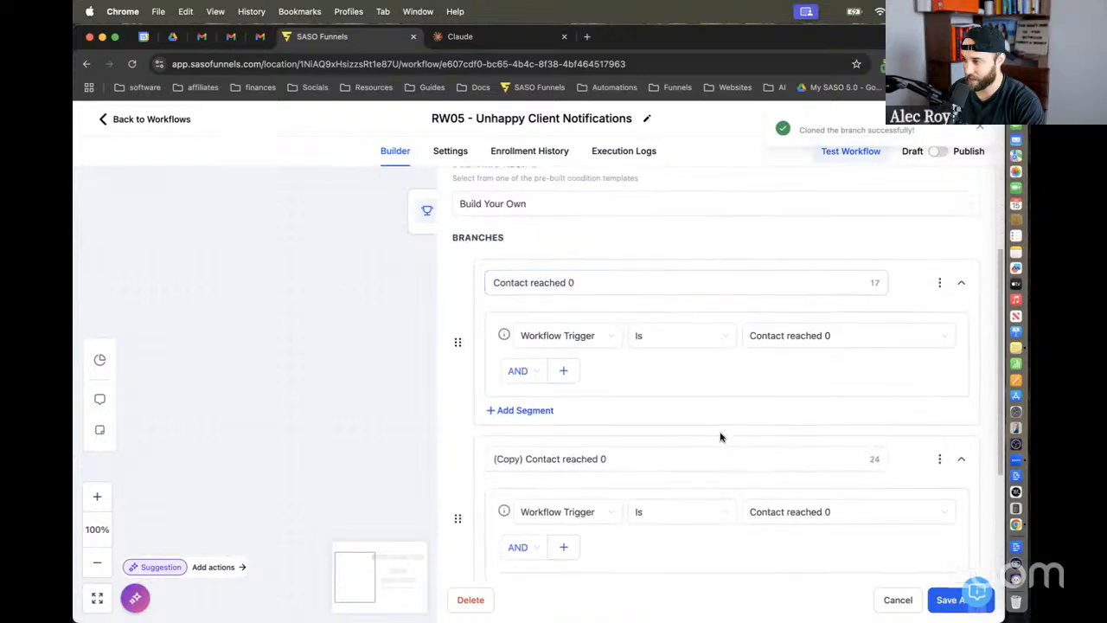
left_click(512, 282)
left_click_drag(524, 283, 413, 275)
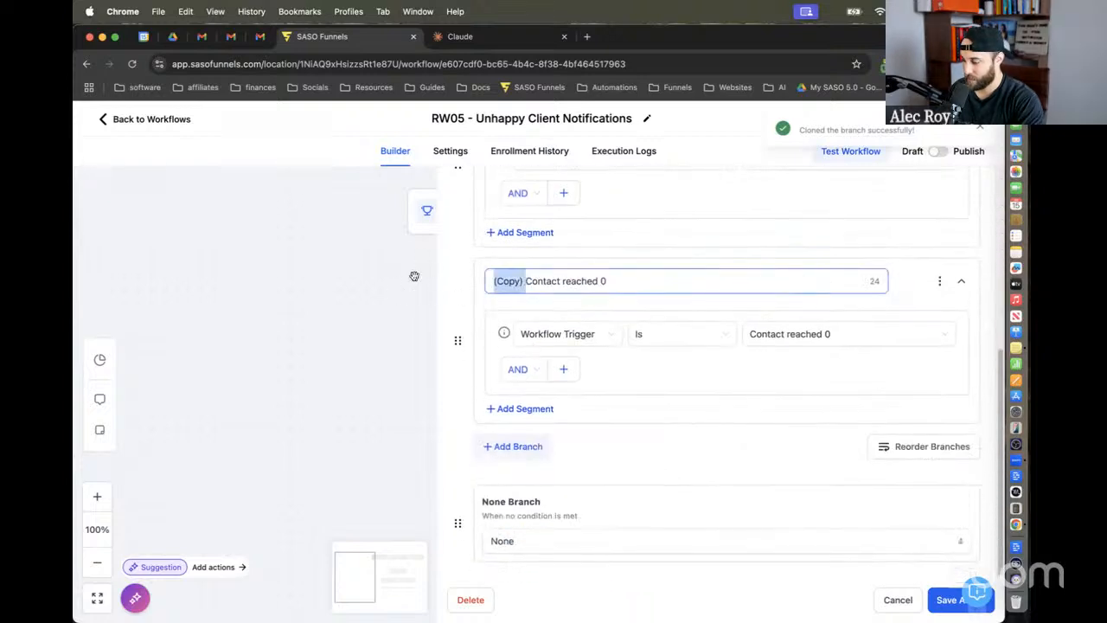
key("BackSpace")
left_click_drag(567, 282, 412, 270)
key("BackSpace")
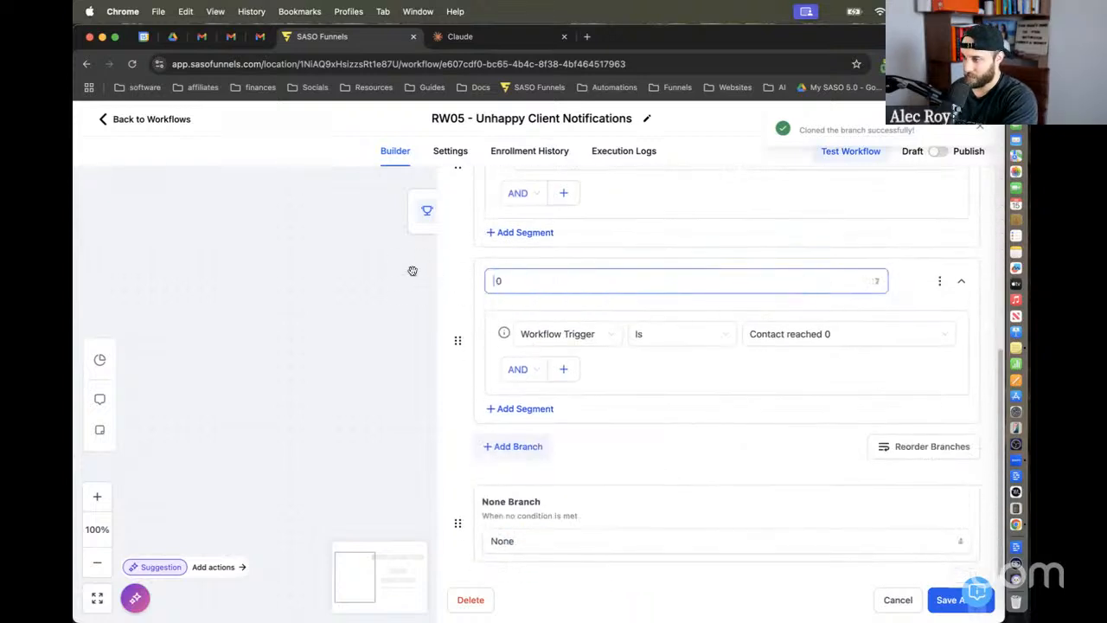
type("Below")
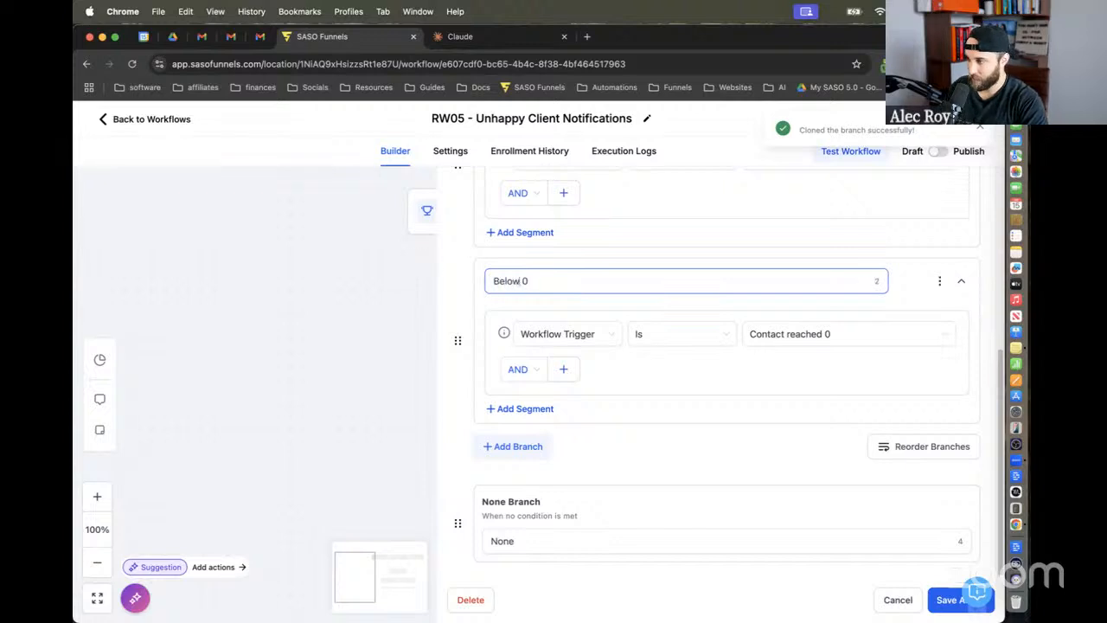
Step: Set the "Below 0" branch's Workflow Trigger value to "Contact reached below 0" and save the condition
left_click(789, 333)
left_click(803, 384)
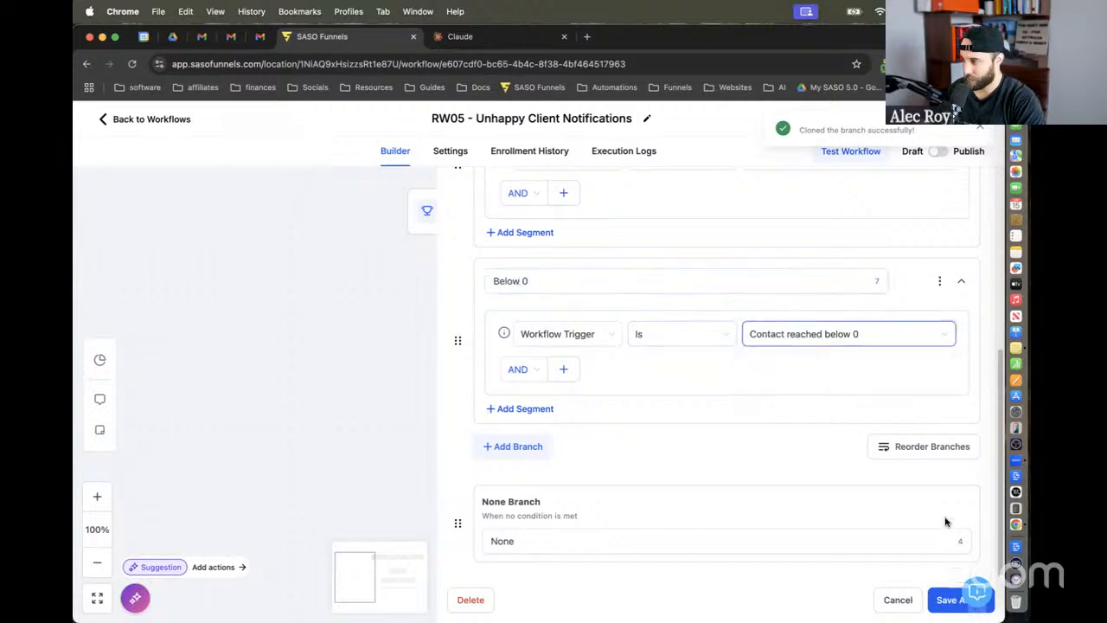
left_click(949, 599)
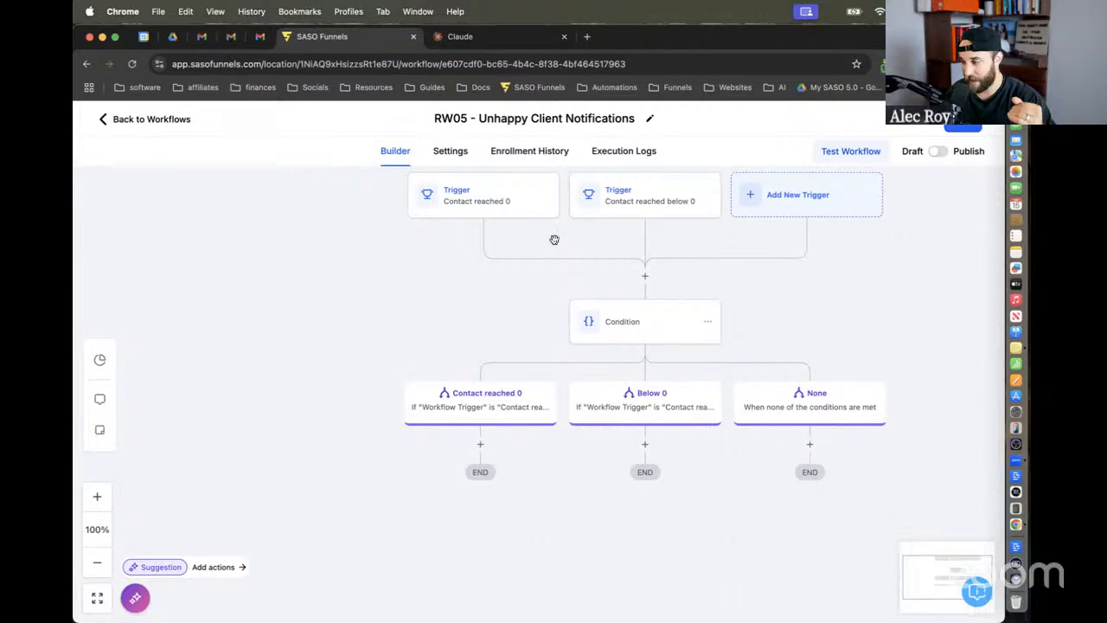
left_click(646, 444)
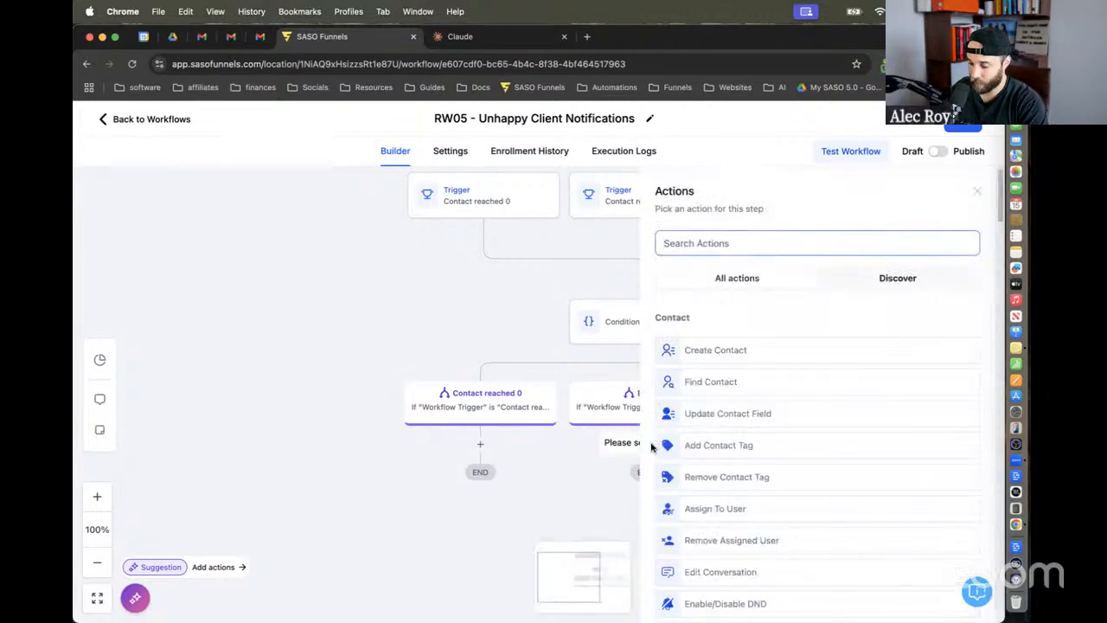
type("remove")
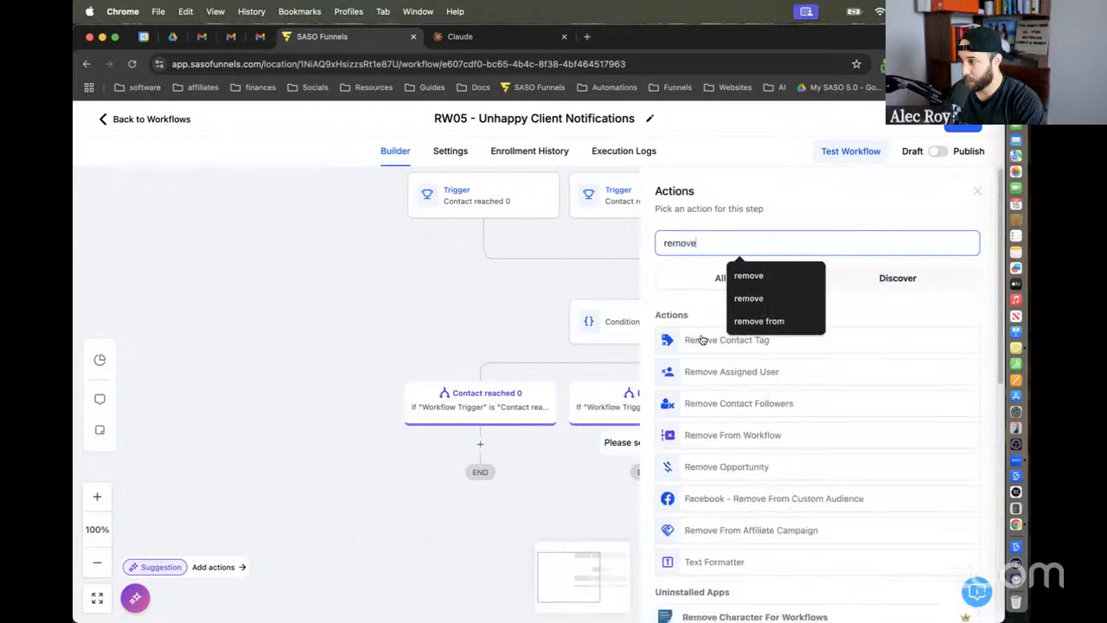
left_click(704, 340)
left_click(711, 349)
type("dream client")
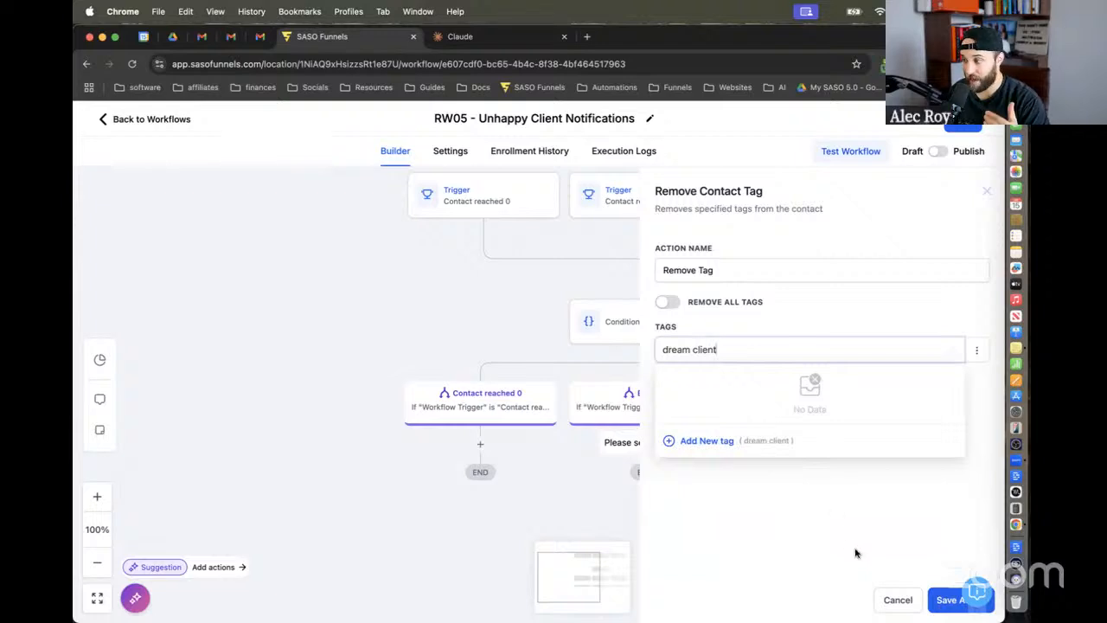
left_click(886, 601)
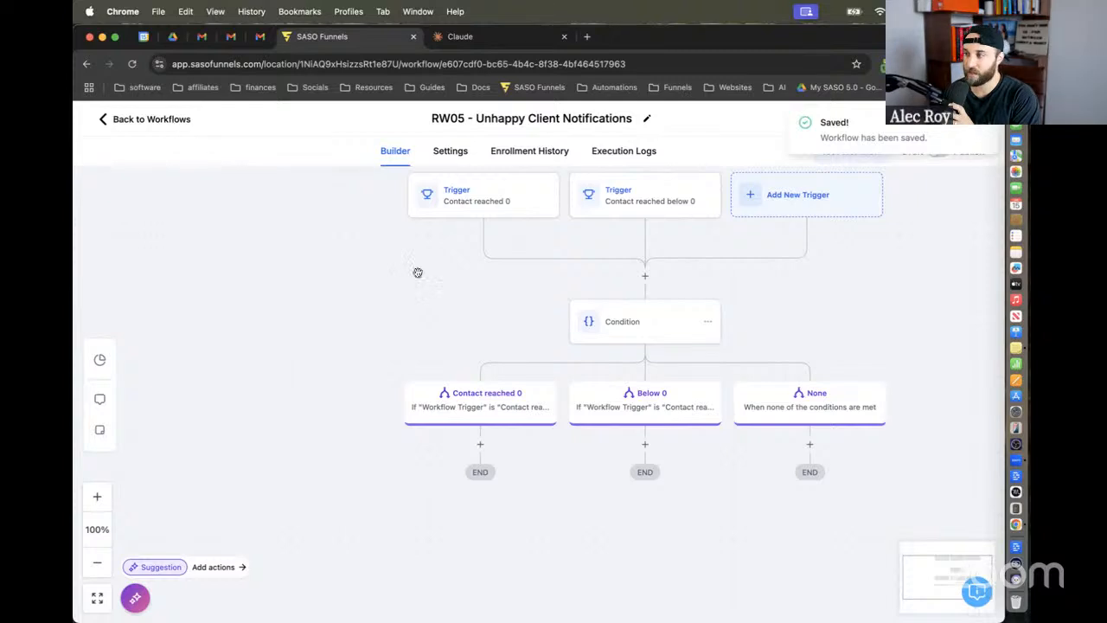
Step: In the "Contact reached below 0" trigger, change the score filter to Equals to with a value of 5
left_click(646, 446)
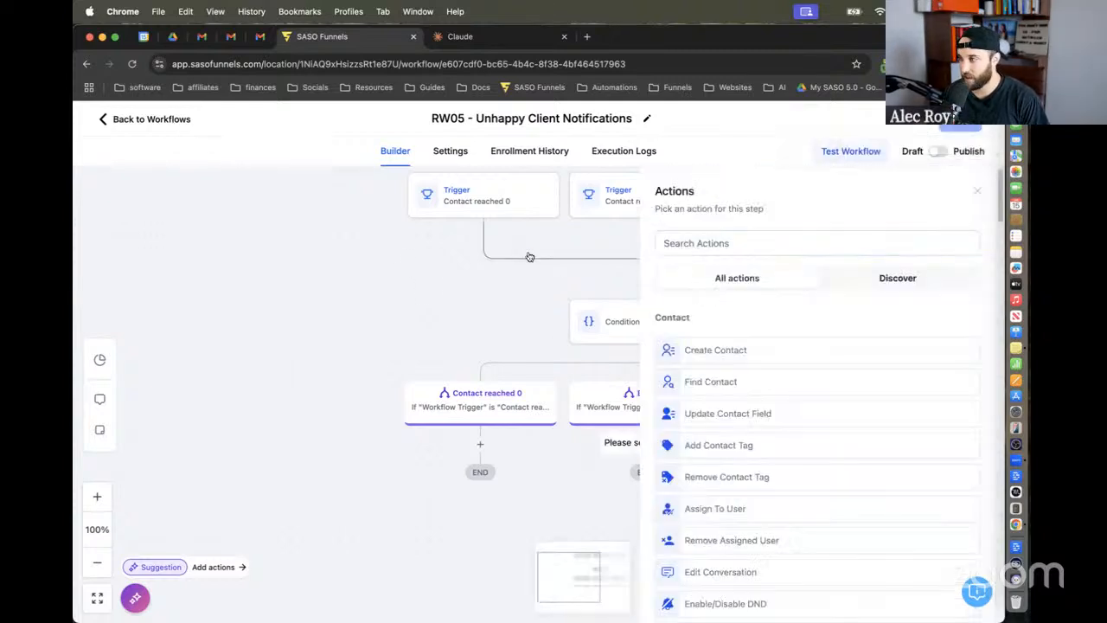
left_click(977, 192)
left_click(660, 203)
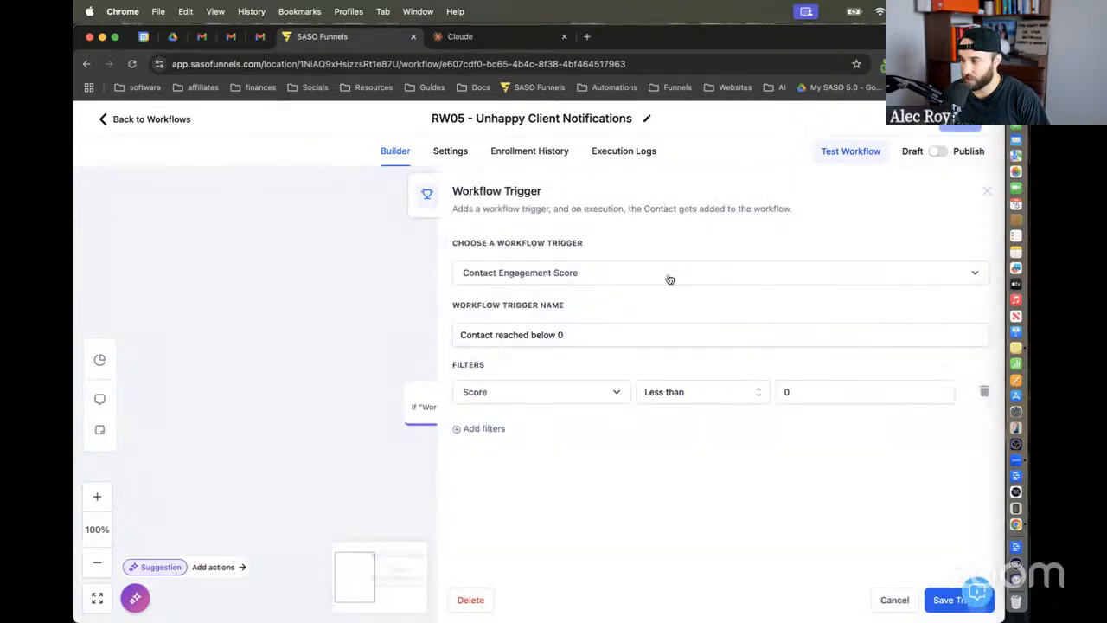
left_click(663, 391)
left_click(671, 421)
left_click(795, 397)
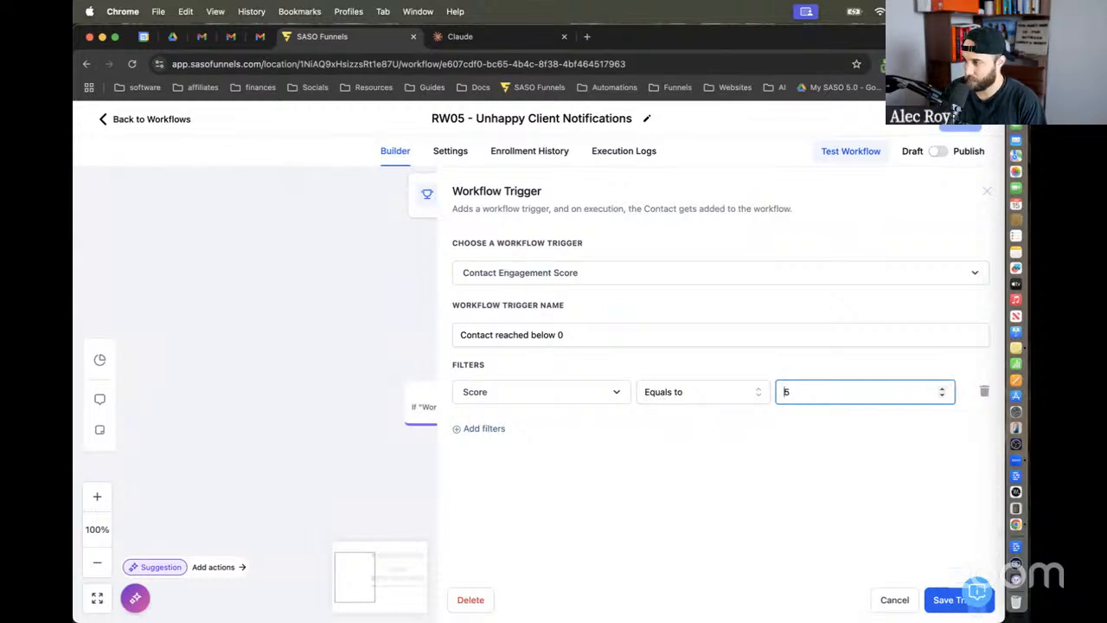
Step: Set the score filter value to -5, keeping the name "Contact reached below 0", and save the trigger
left_click(775, 339)
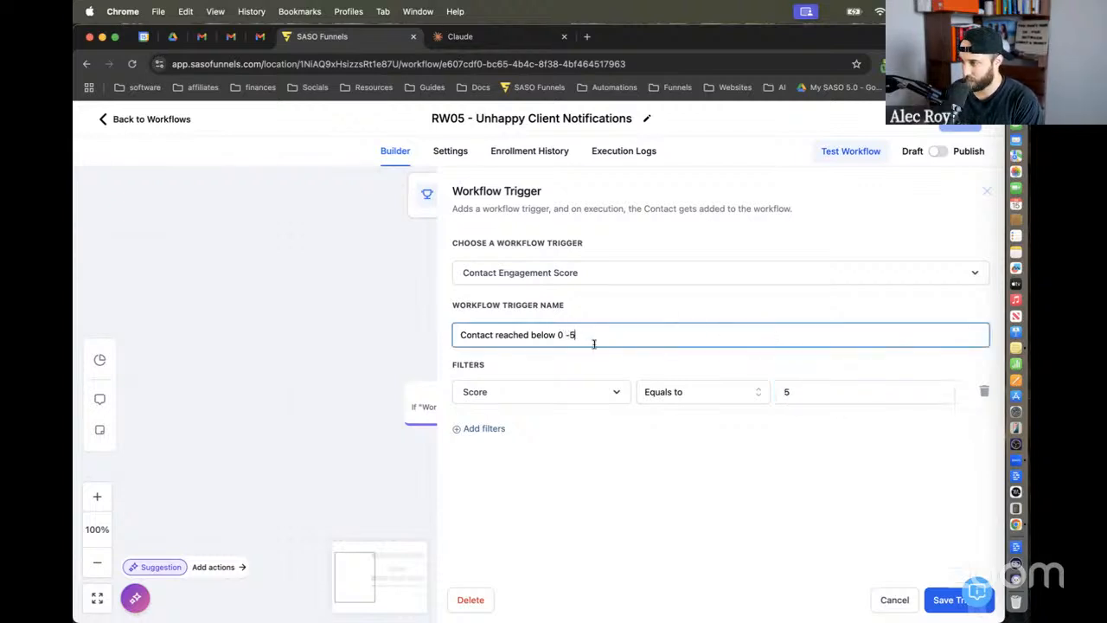
key("BackSpace")
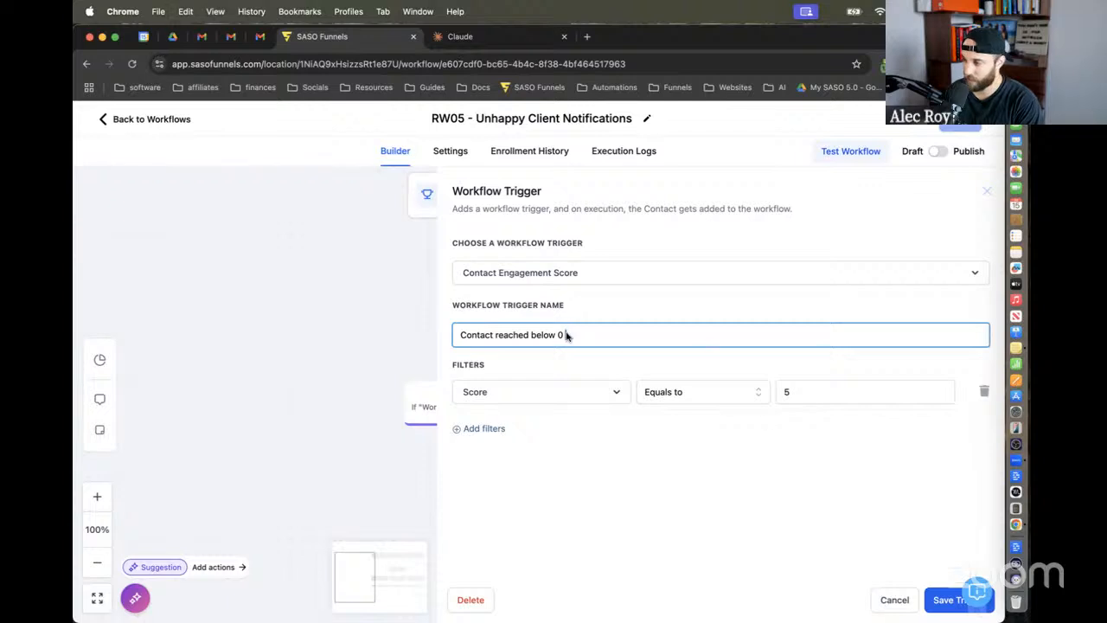
left_click(806, 395)
type("-5")
left_click(804, 448)
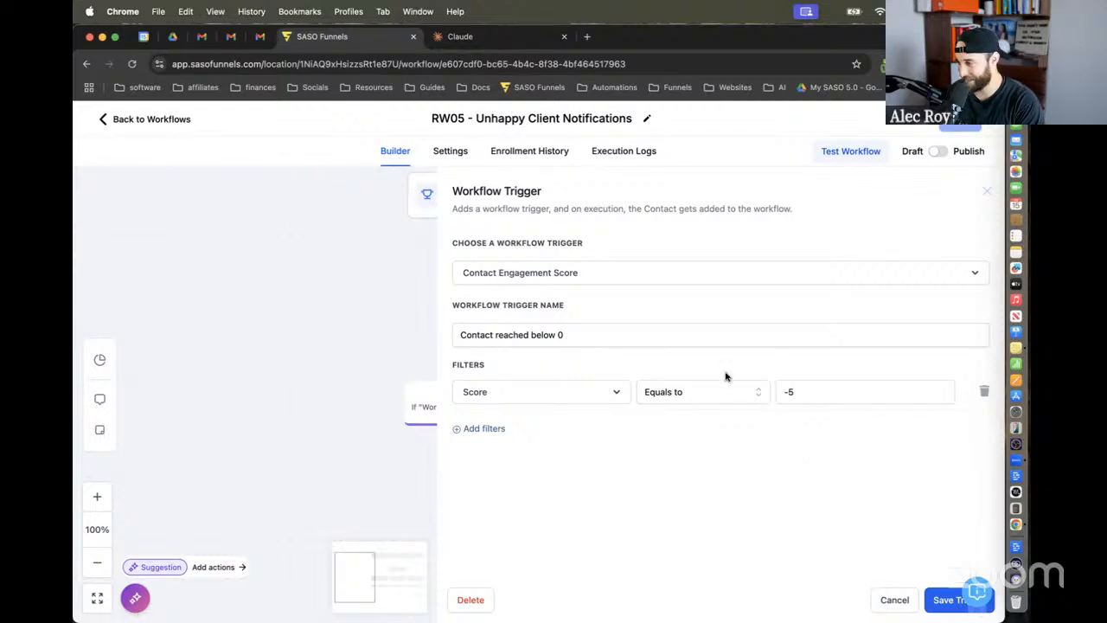
left_click(670, 333)
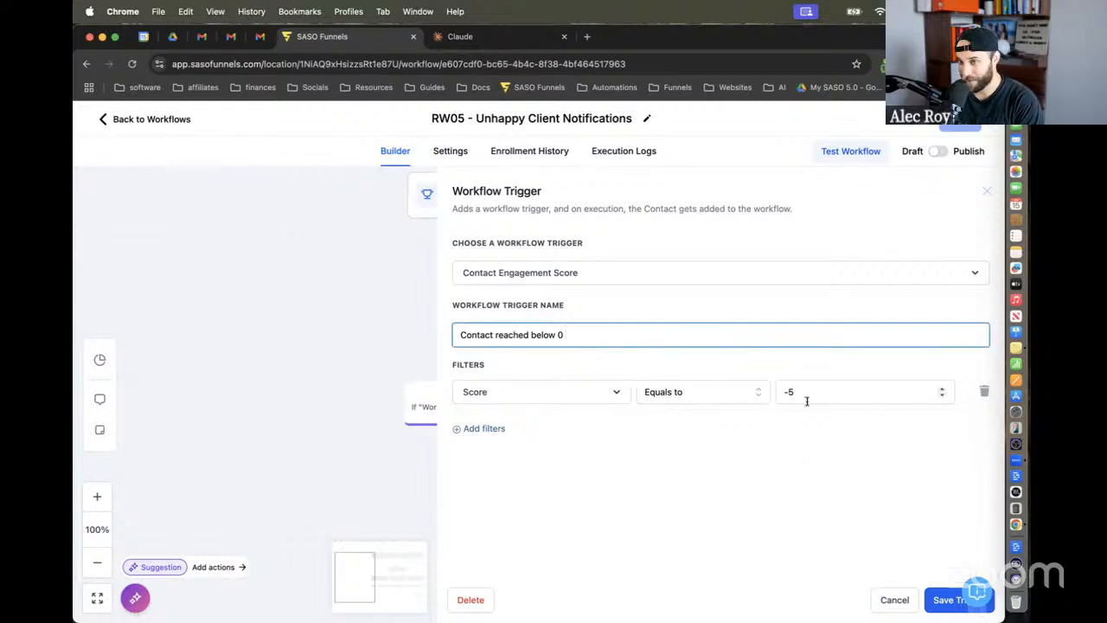
left_click(794, 437)
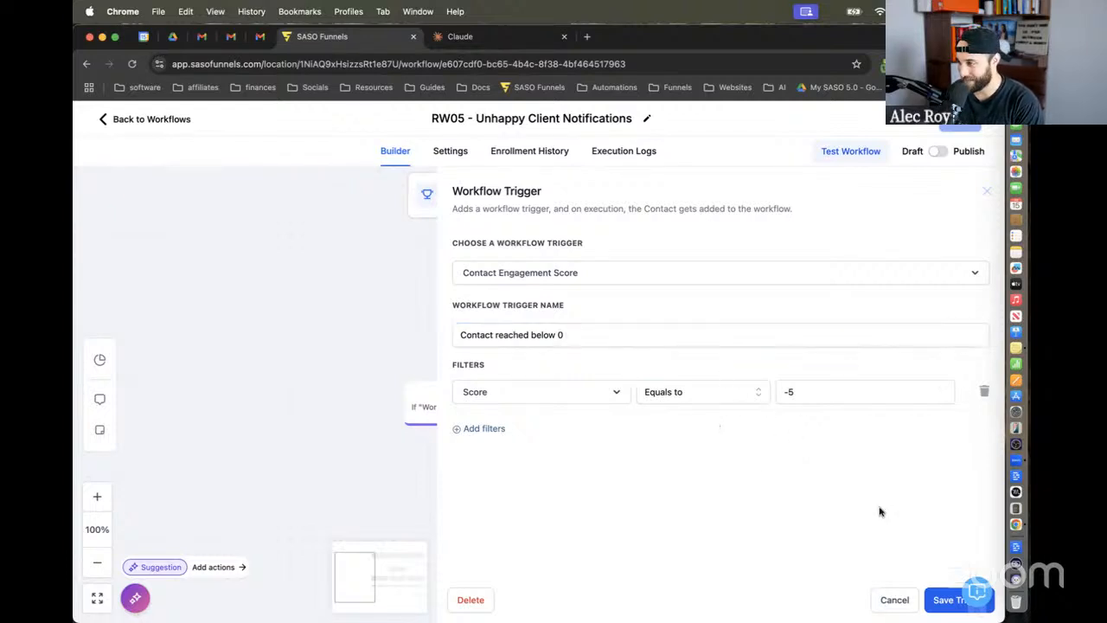
left_click(943, 600)
Step: Reopen the "Contact reached below 0" trigger and set its score filter value to -10
left_click(648, 202)
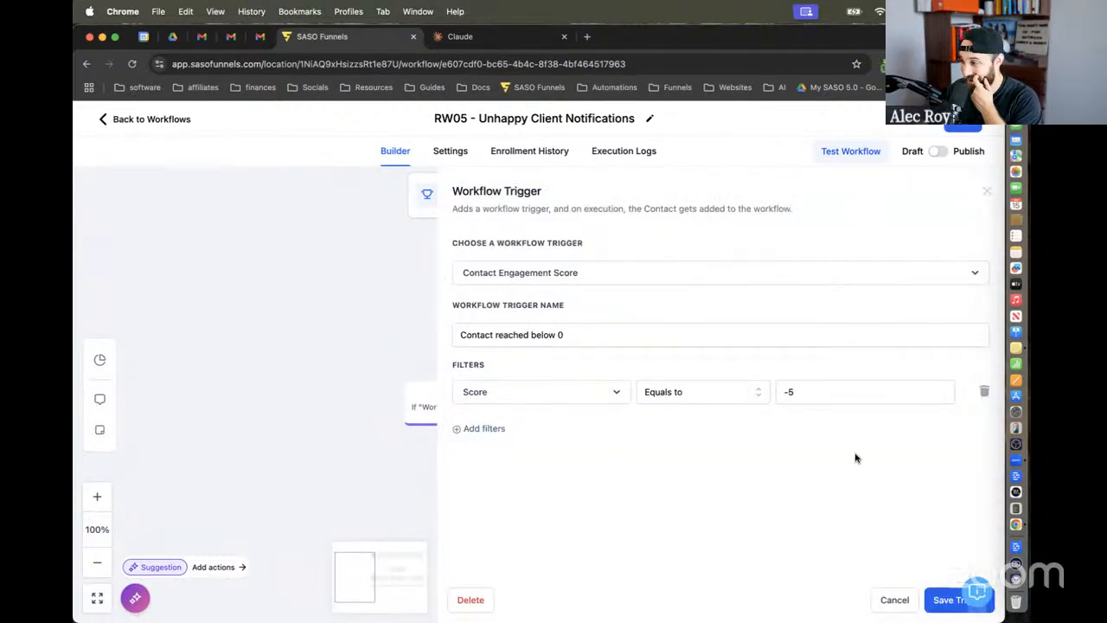
left_click(751, 333)
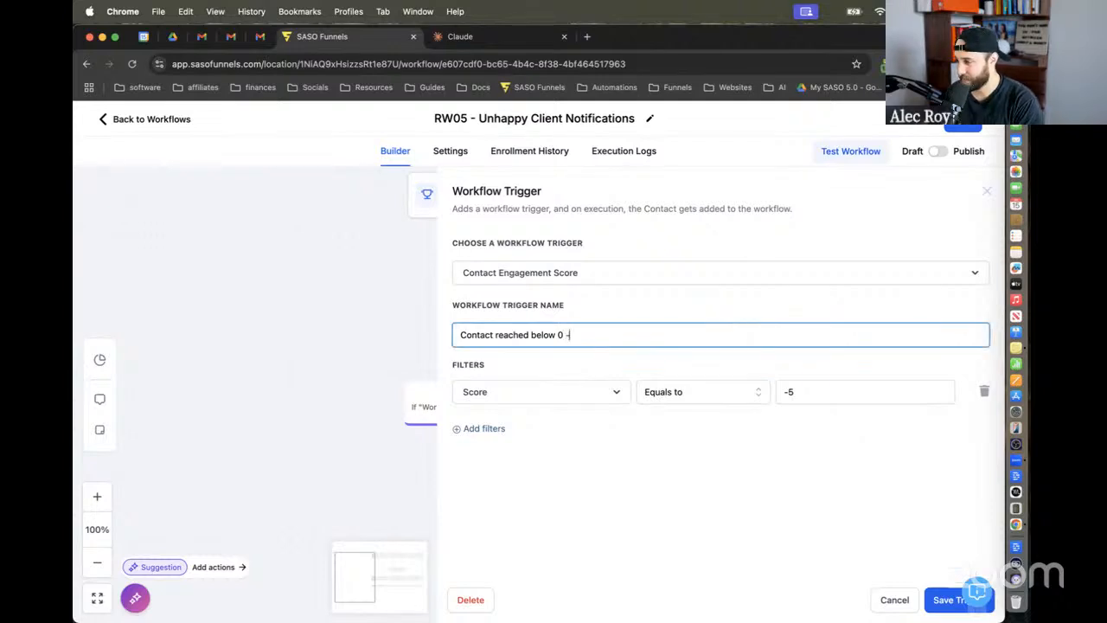
type("100")
left_click_drag(586, 336, 565, 339)
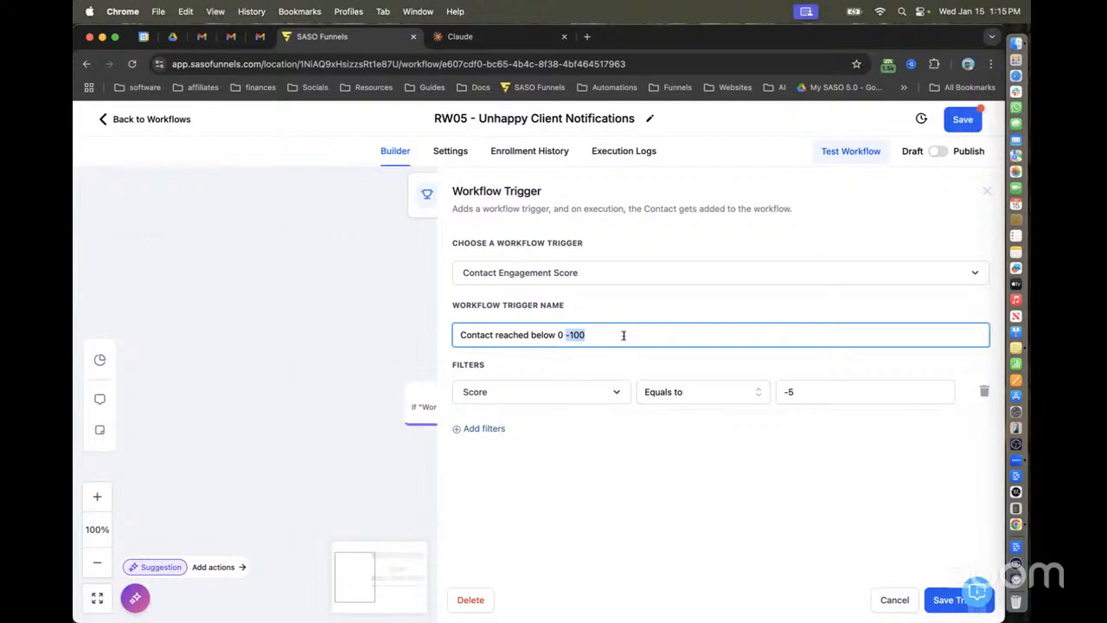
key("super+x")
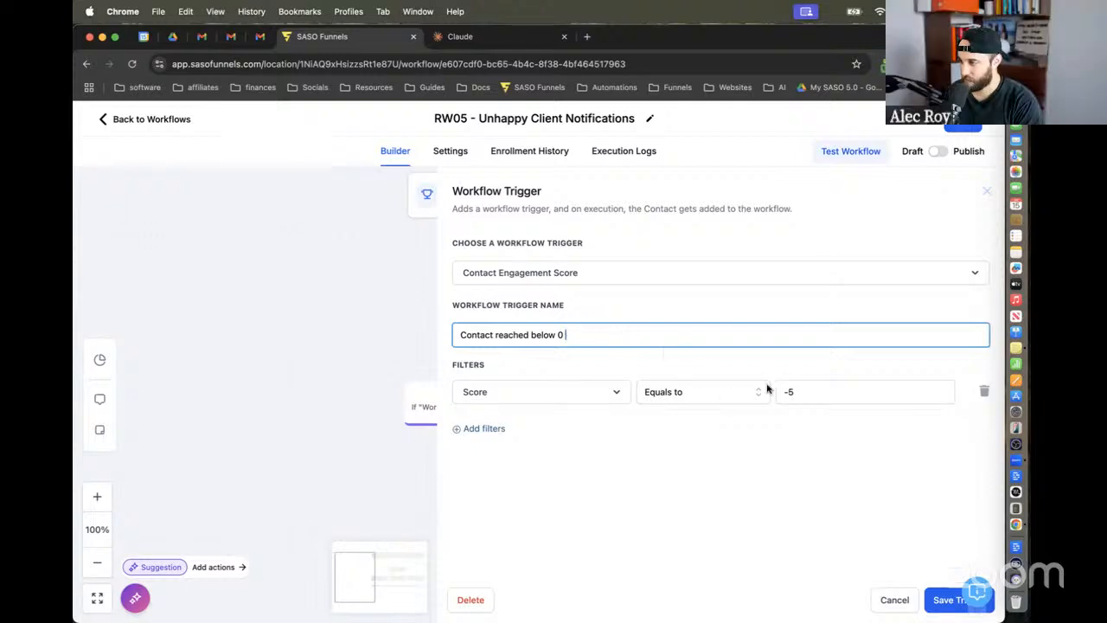
double_click(805, 392)
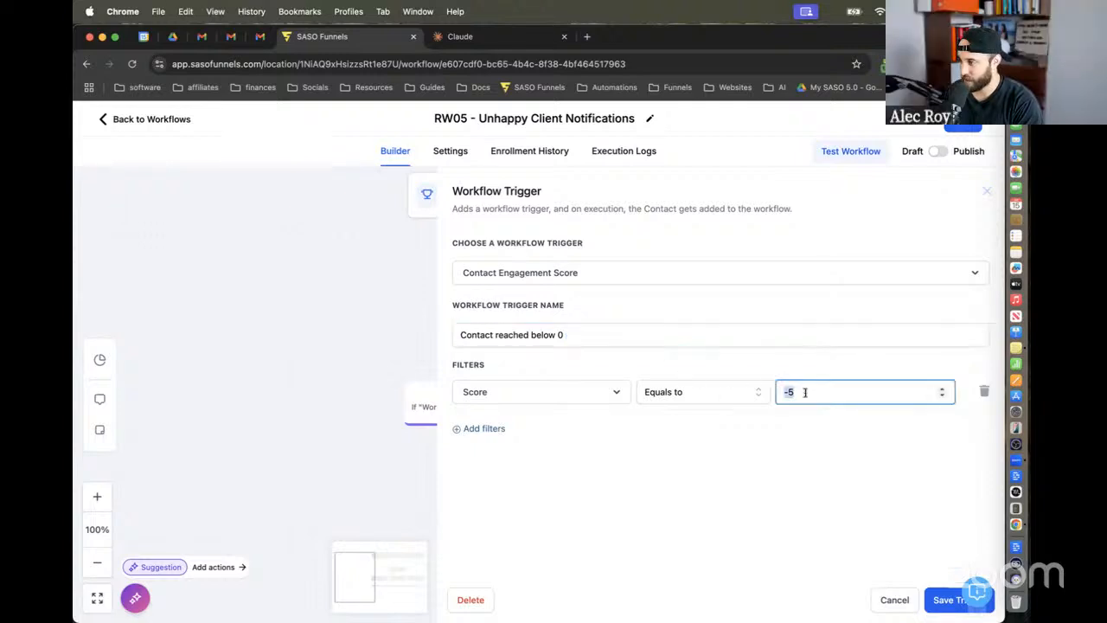
key("super+v")
left_click(772, 458)
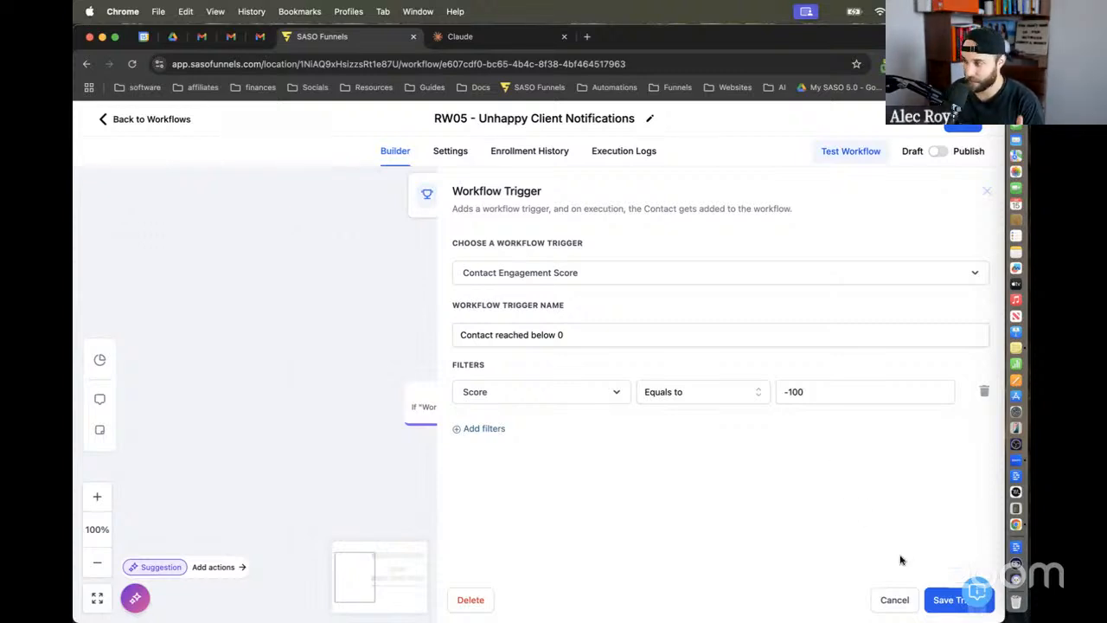
left_click(813, 392)
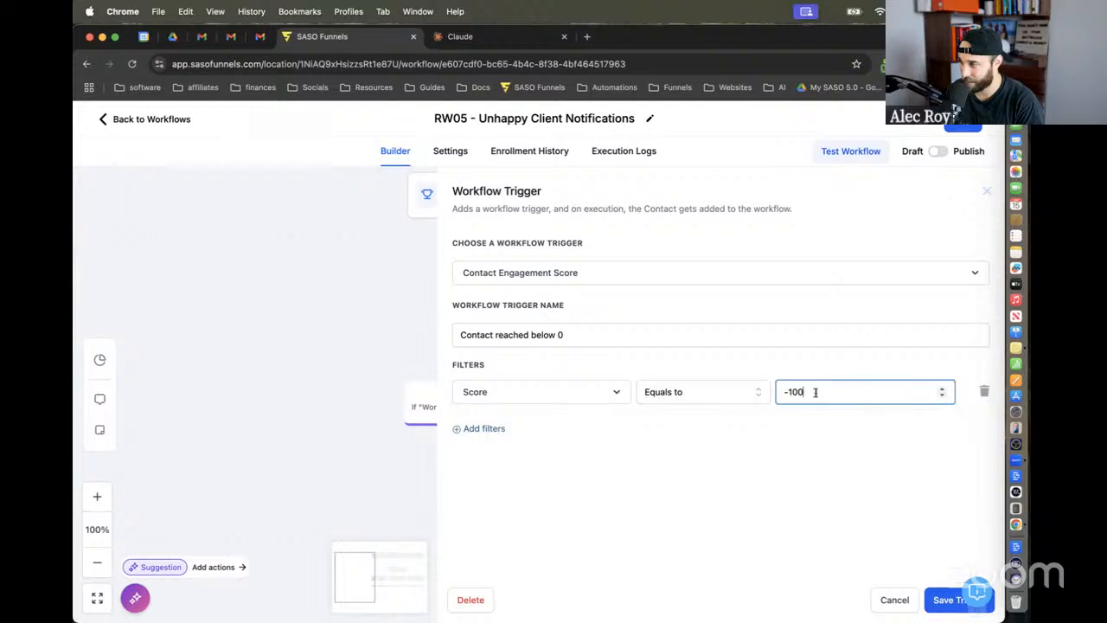
key("BackSpace")
left_click(808, 519)
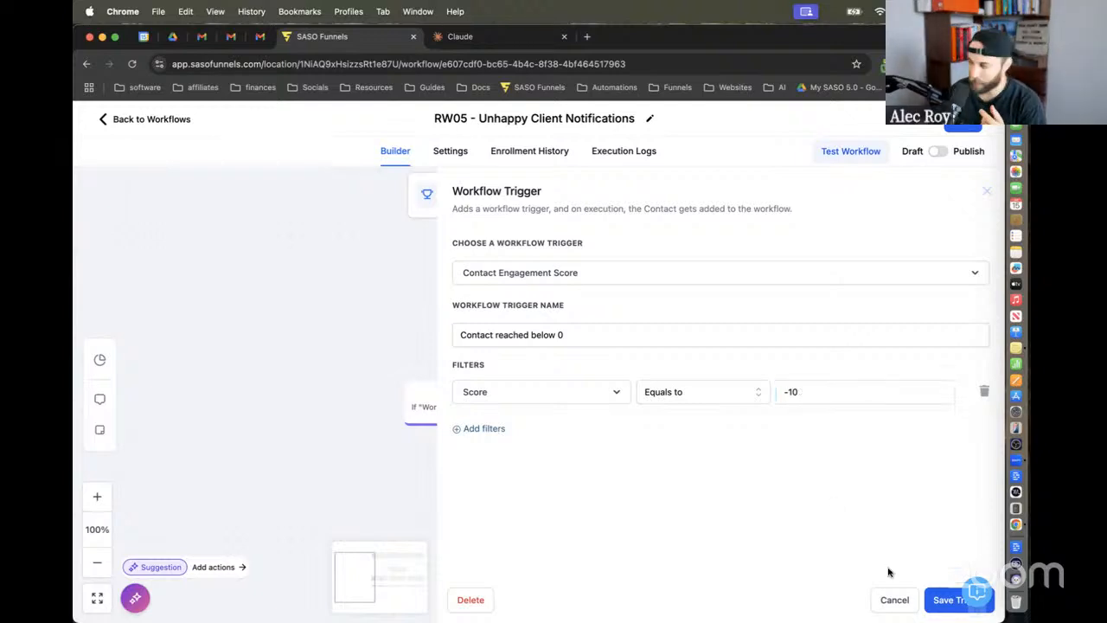
Step: Rename the trigger "Contact reached -10" and save it
left_click(535, 340)
double_click(535, 339)
key("BackSpace")
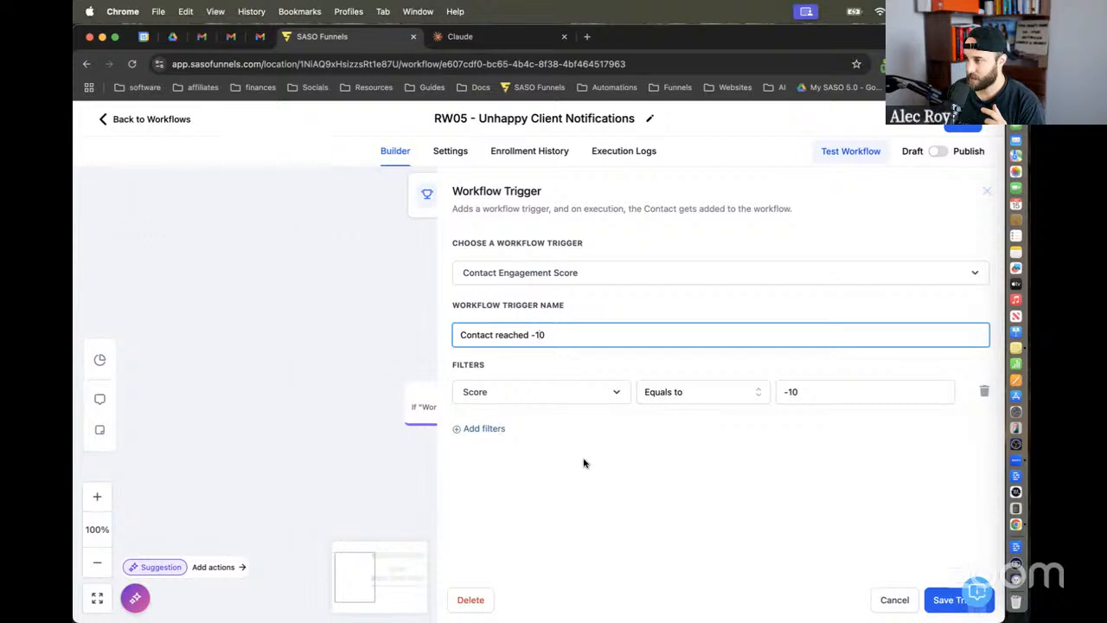
left_click(946, 600)
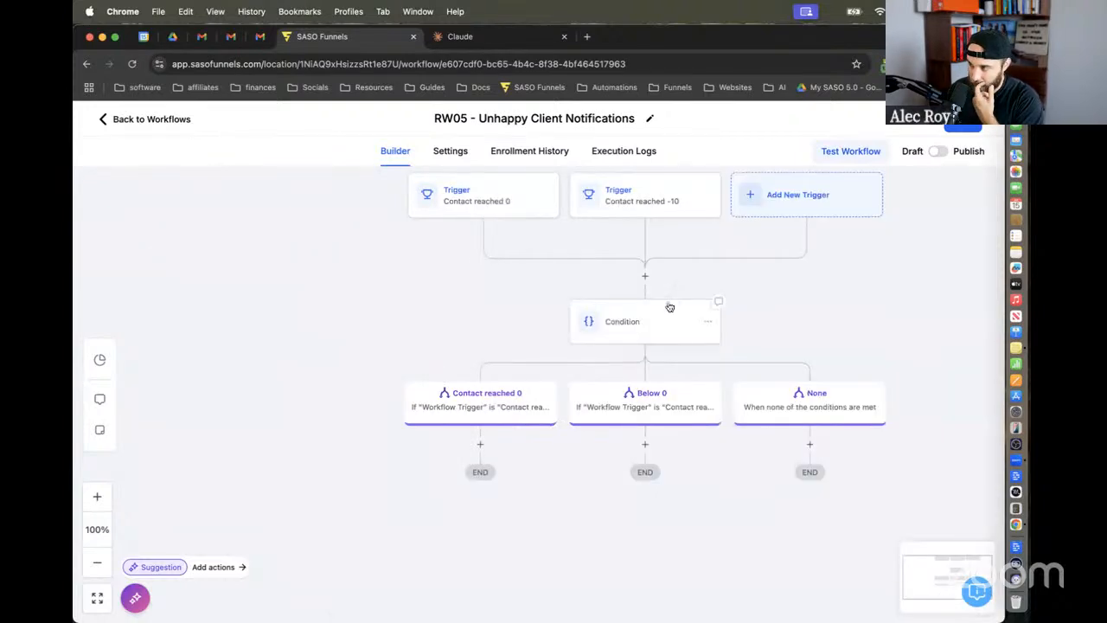
Step: Rename the condition's "Below 0" branch to "-10 points", then save the condition and the workflow
left_click(669, 405)
scroll(629, 448, "down", 5)
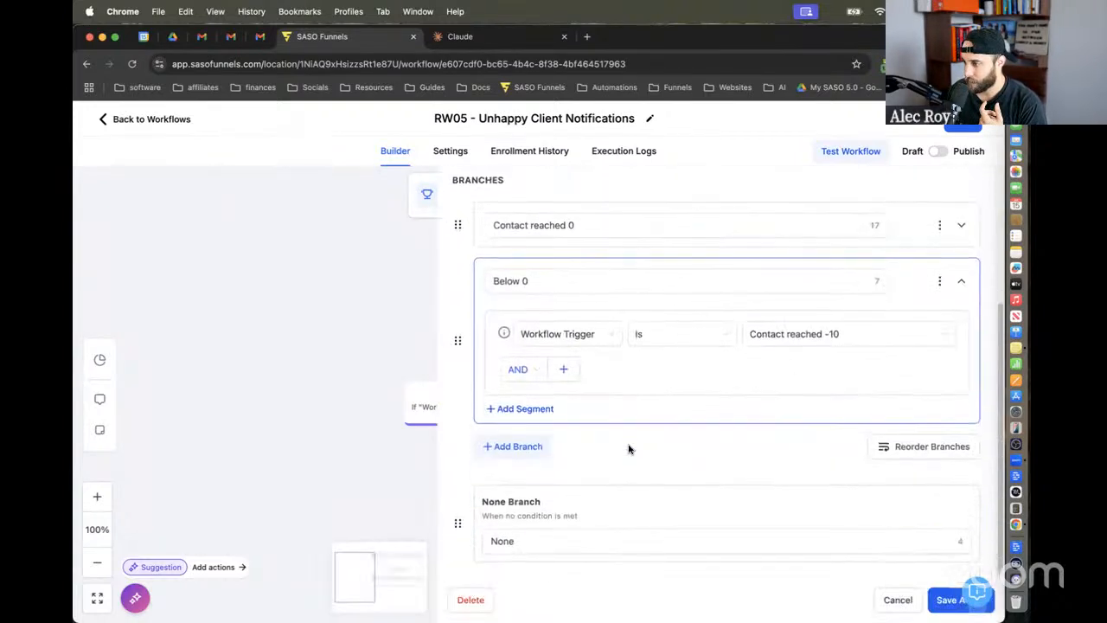
left_click(679, 288)
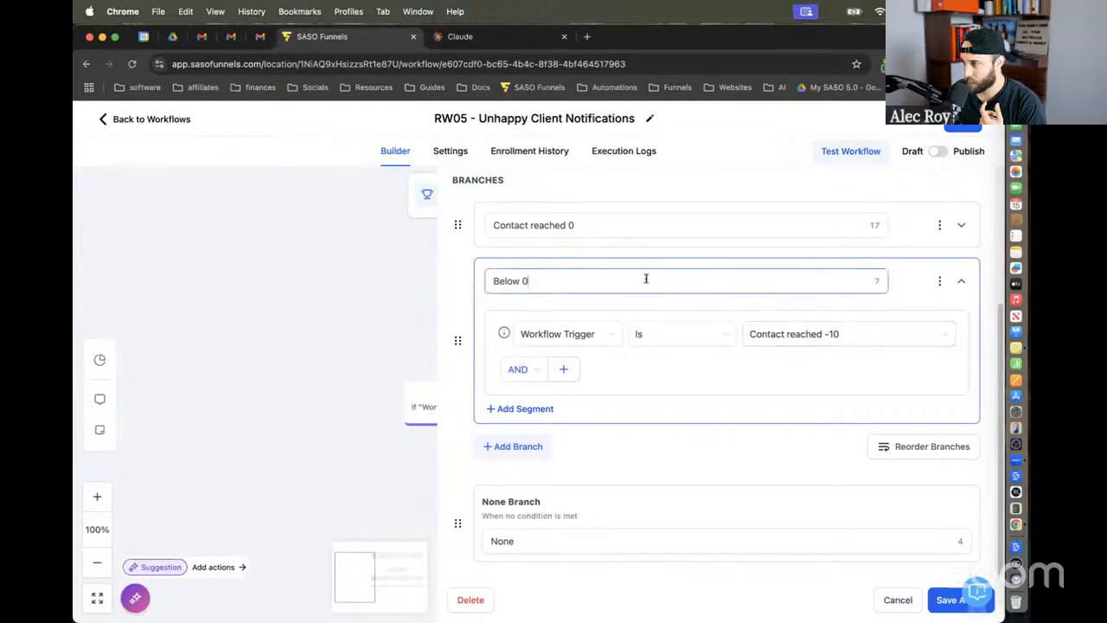
key("super+a")
type("-10")
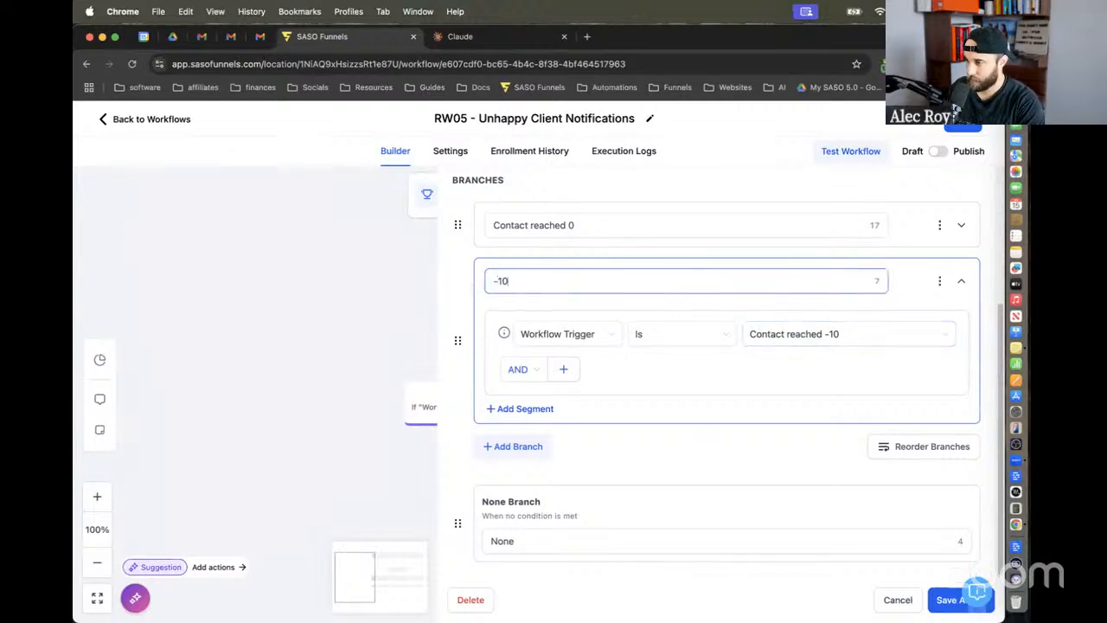
type(" points")
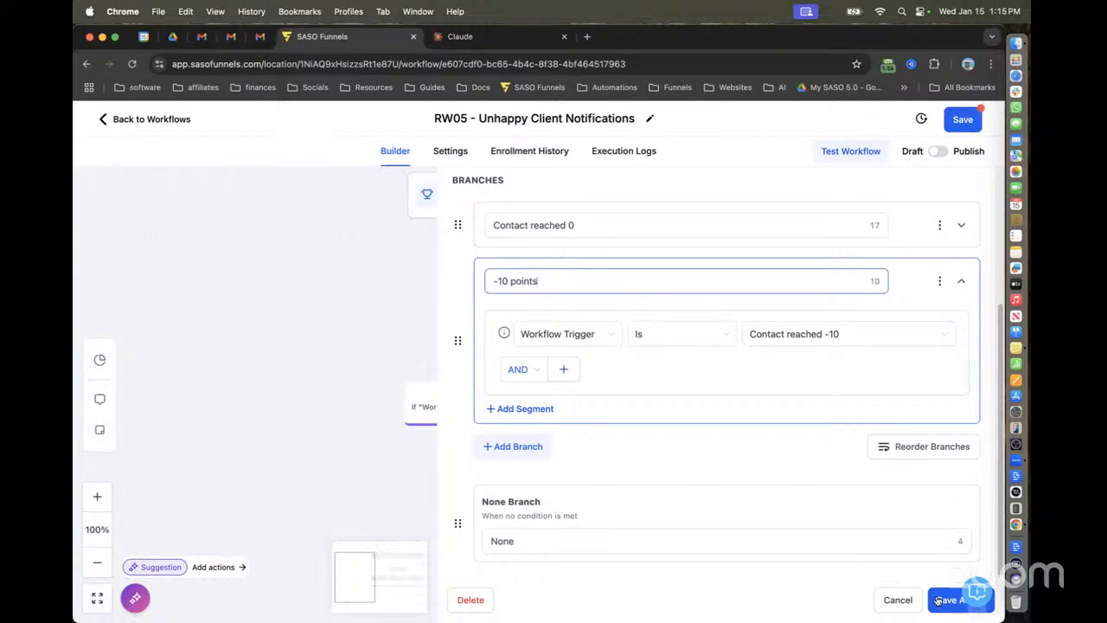
left_click(939, 600)
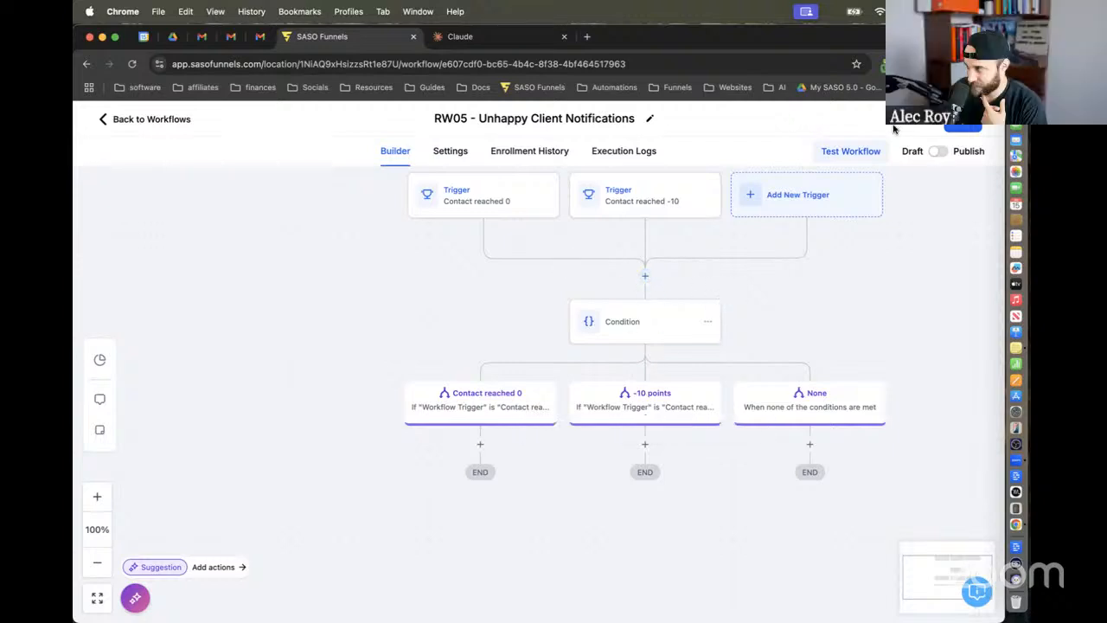
left_click(960, 121)
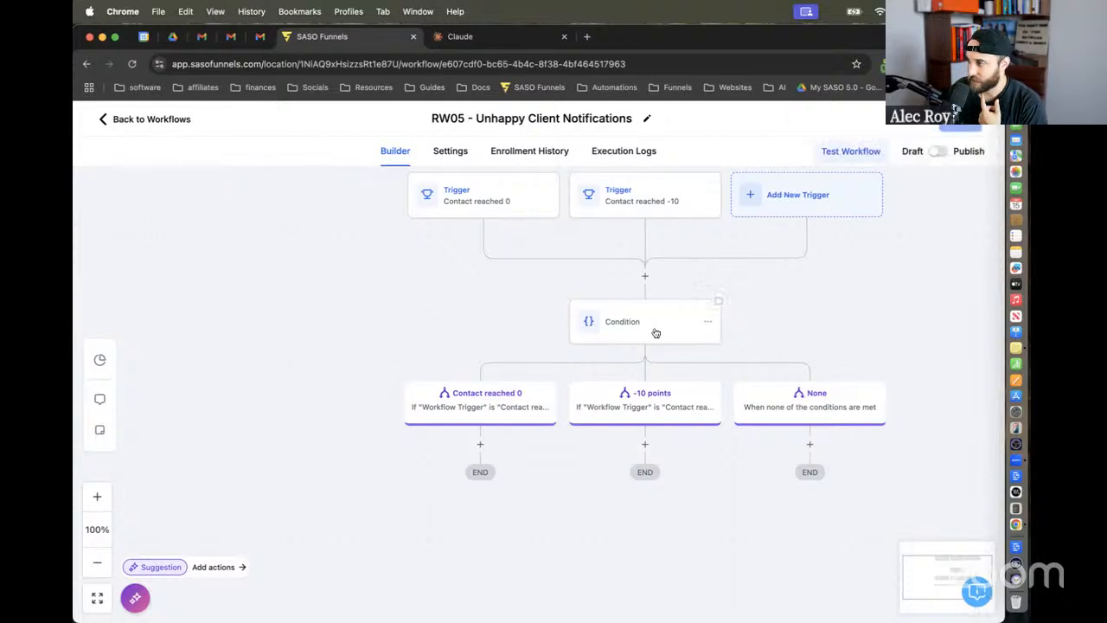
Step: Check which Workflow Trigger the "-10 points" branch uses and close the condition without changes
left_click(636, 401)
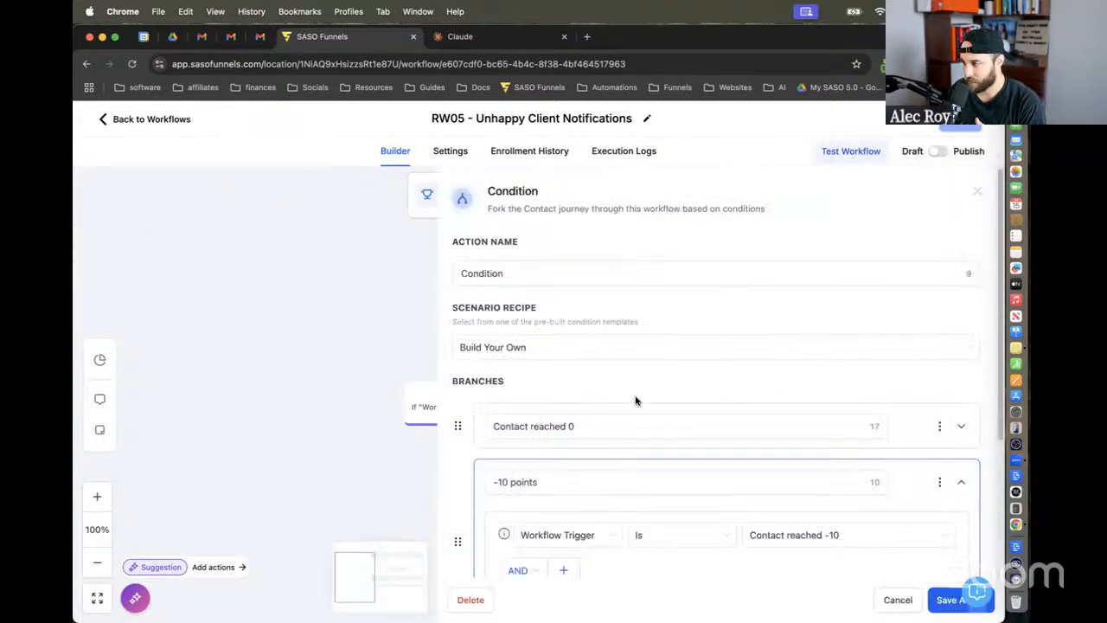
scroll(754, 467, "down", 3)
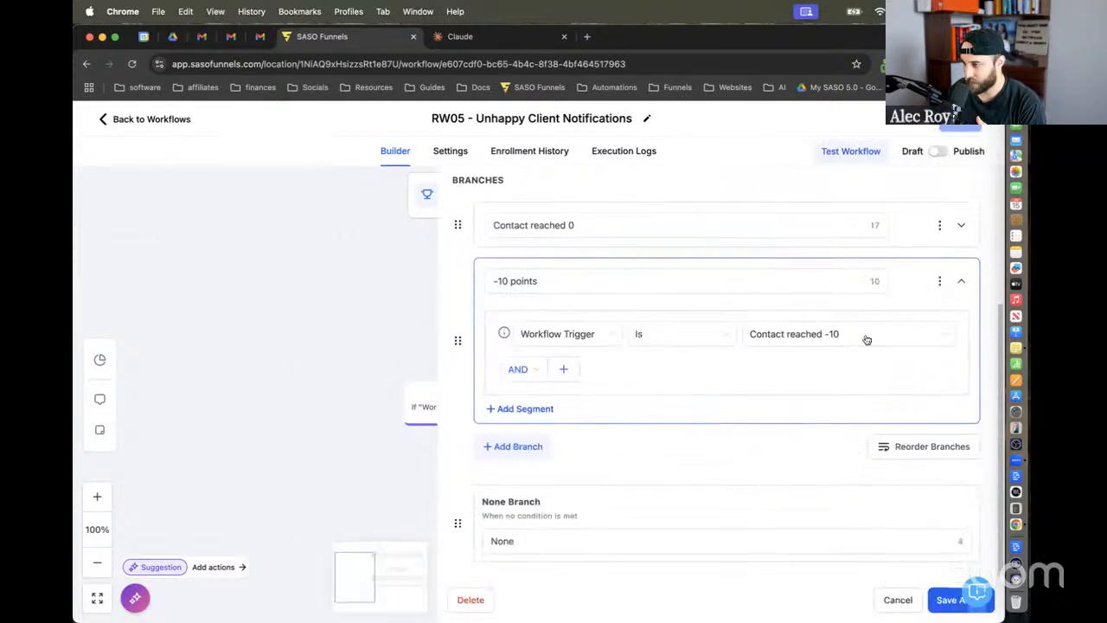
left_click(897, 598)
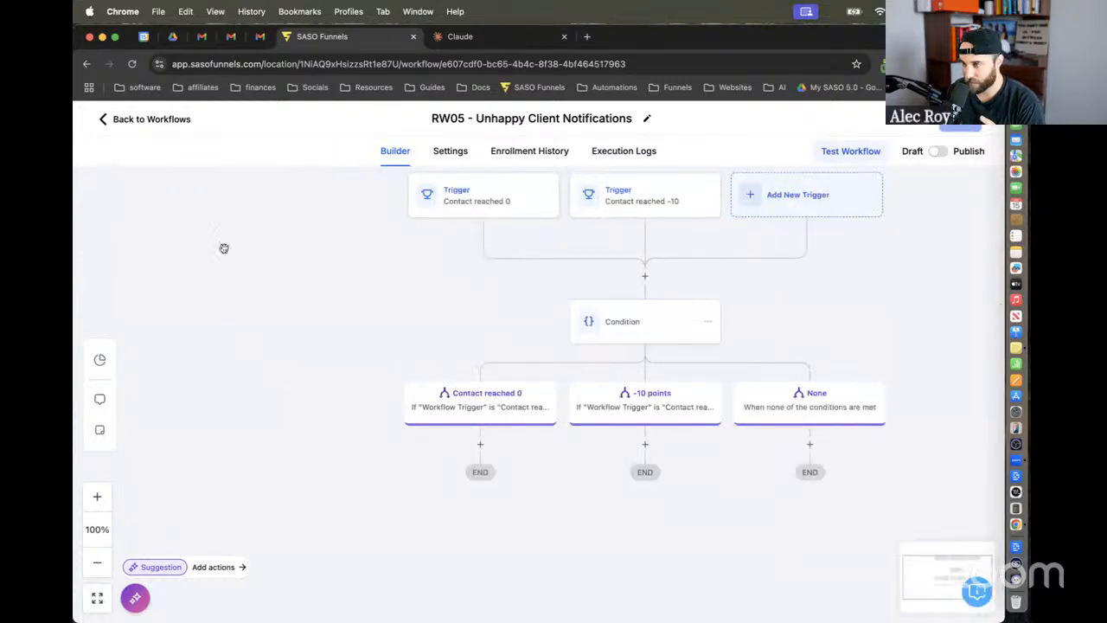
Step: Switch to the Stickies note and add the score range "740-800" below the existing list
left_click(1019, 347)
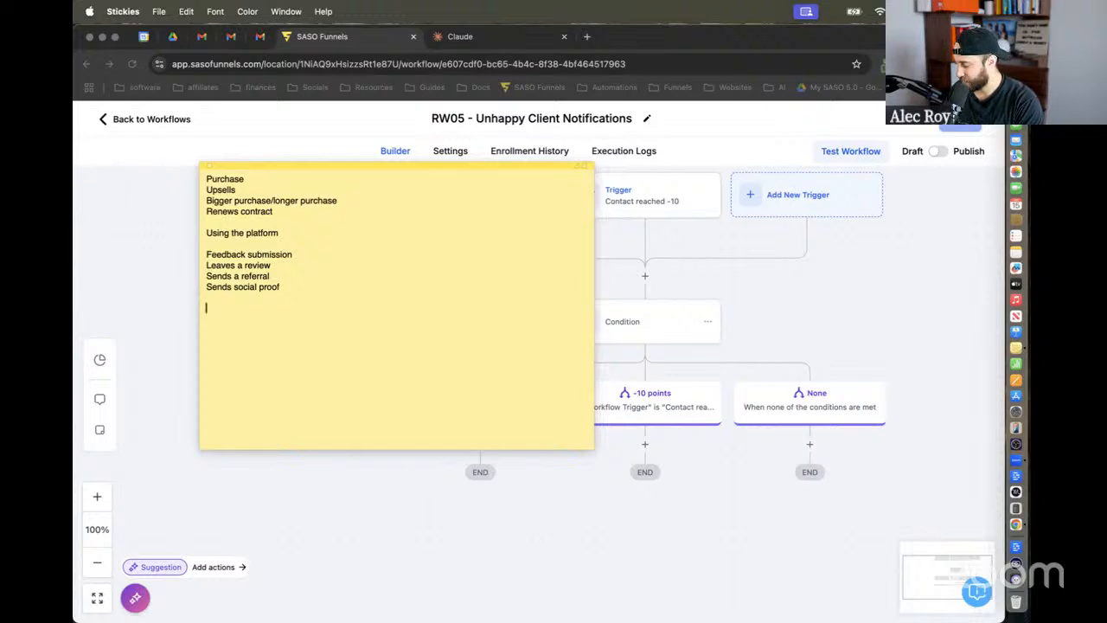
type("760")
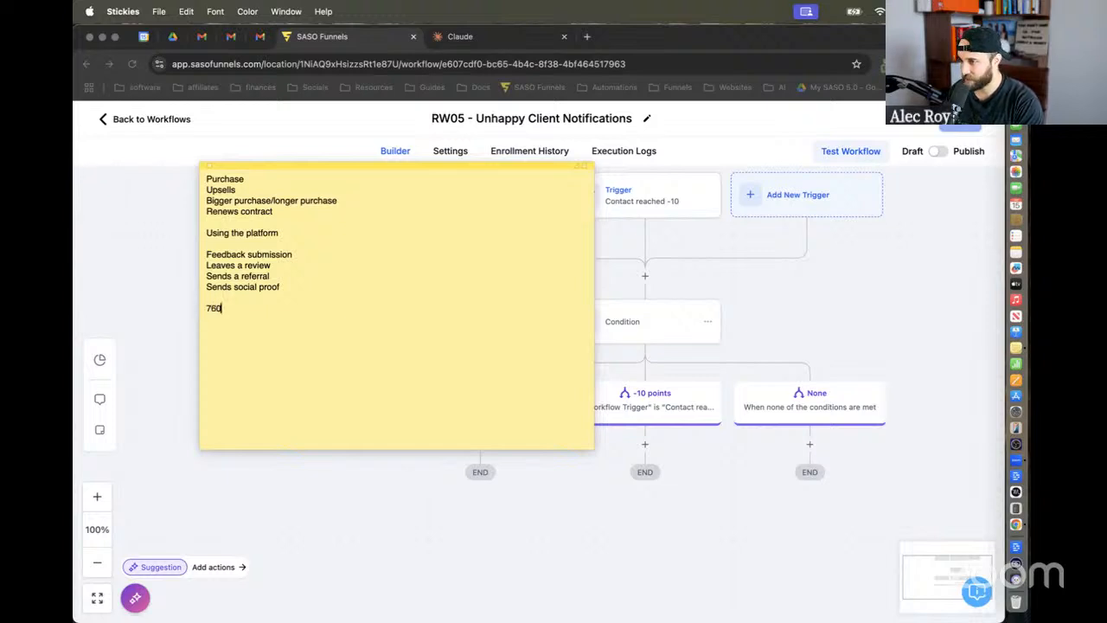
key("BackSpace")
key("BackSpace")
key("BackSpace")
type("740")
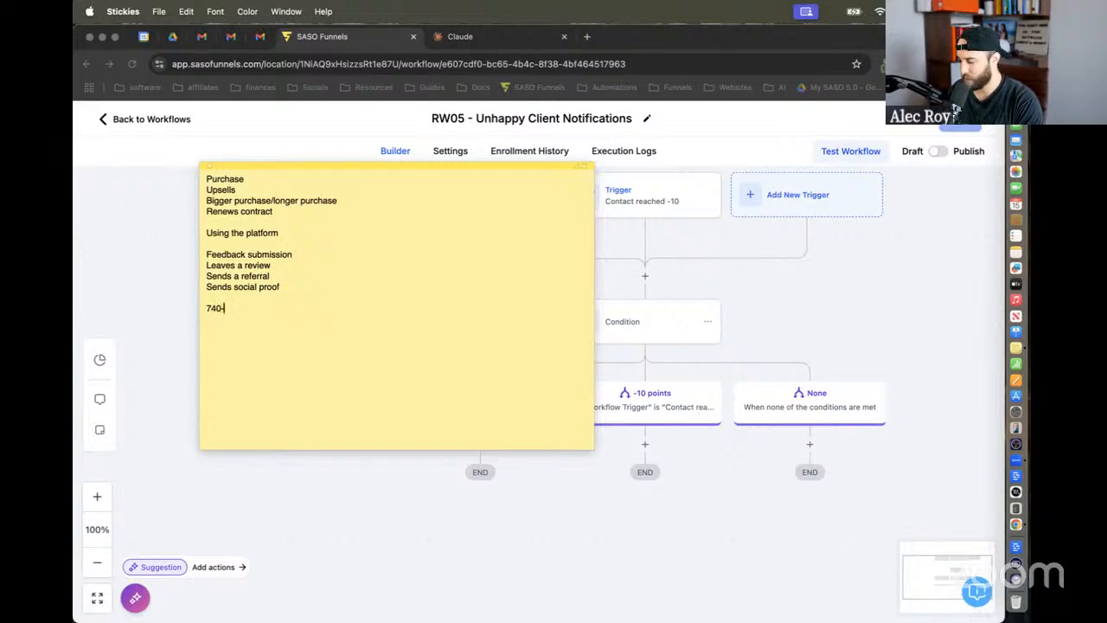
type("-800 ")
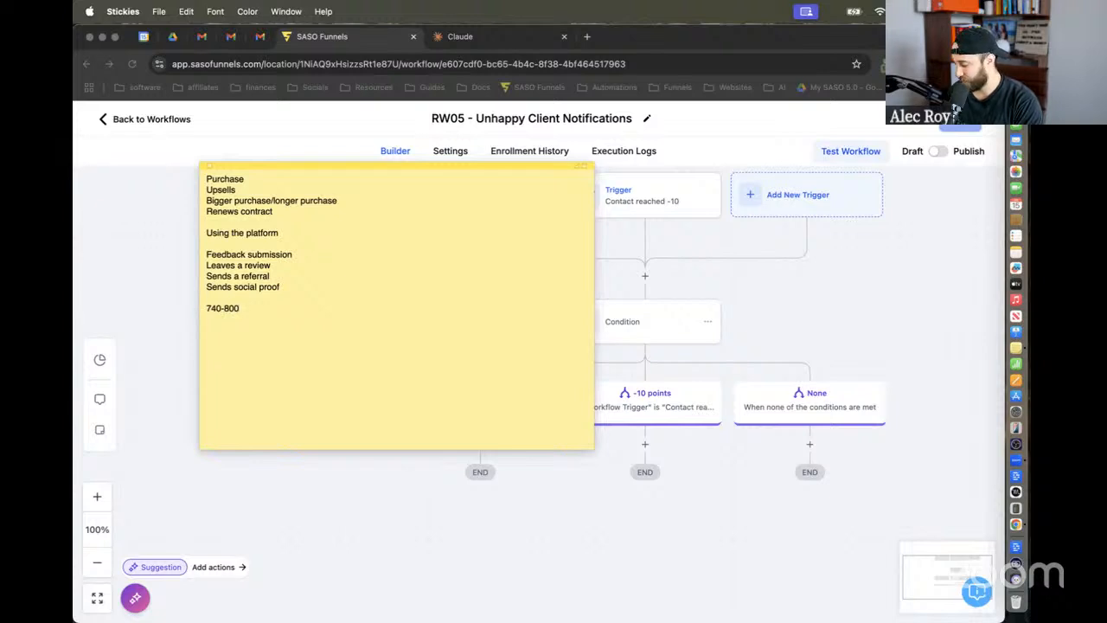
Step: Add the score ranges "620-740" and "500-620" on separate lines below "740-800" in the note
type("620")
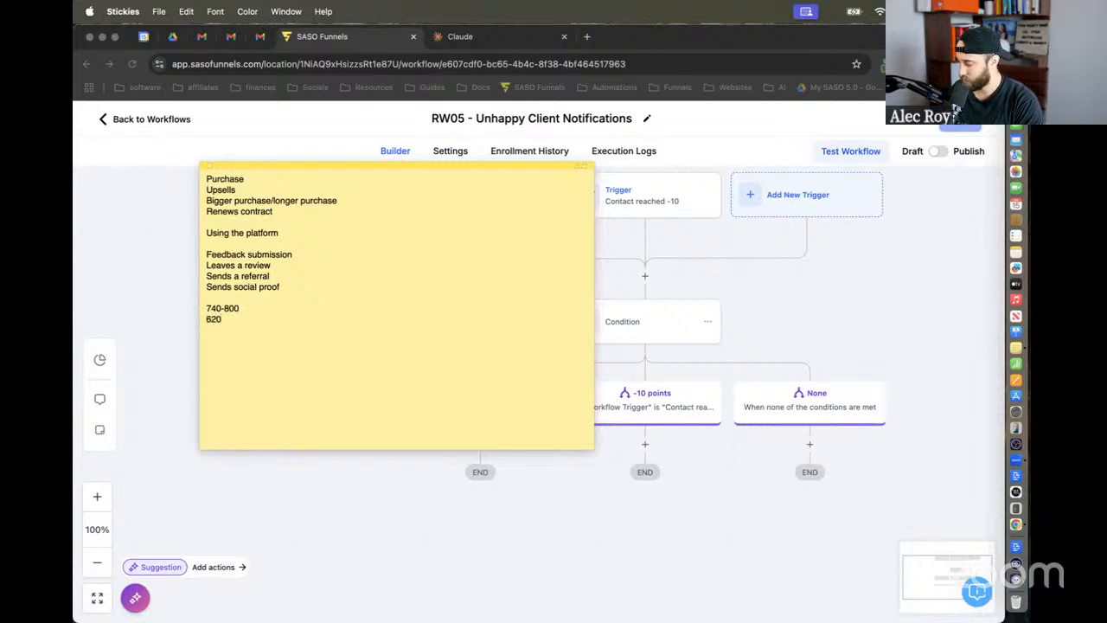
type("-740")
key("Return")
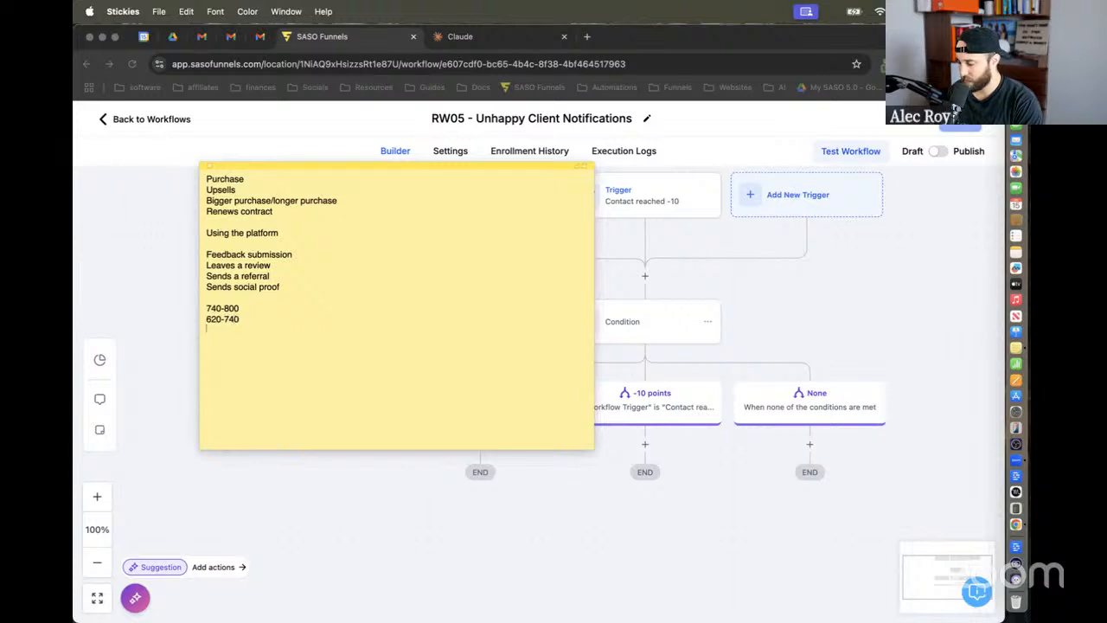
type("500")
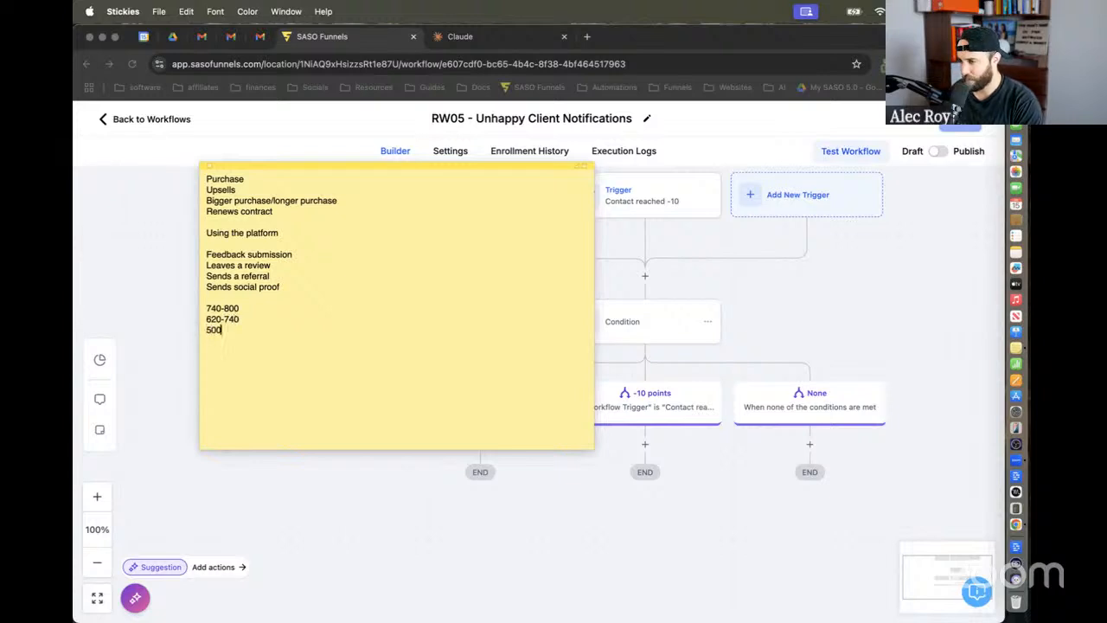
type("-620")
key("Return")
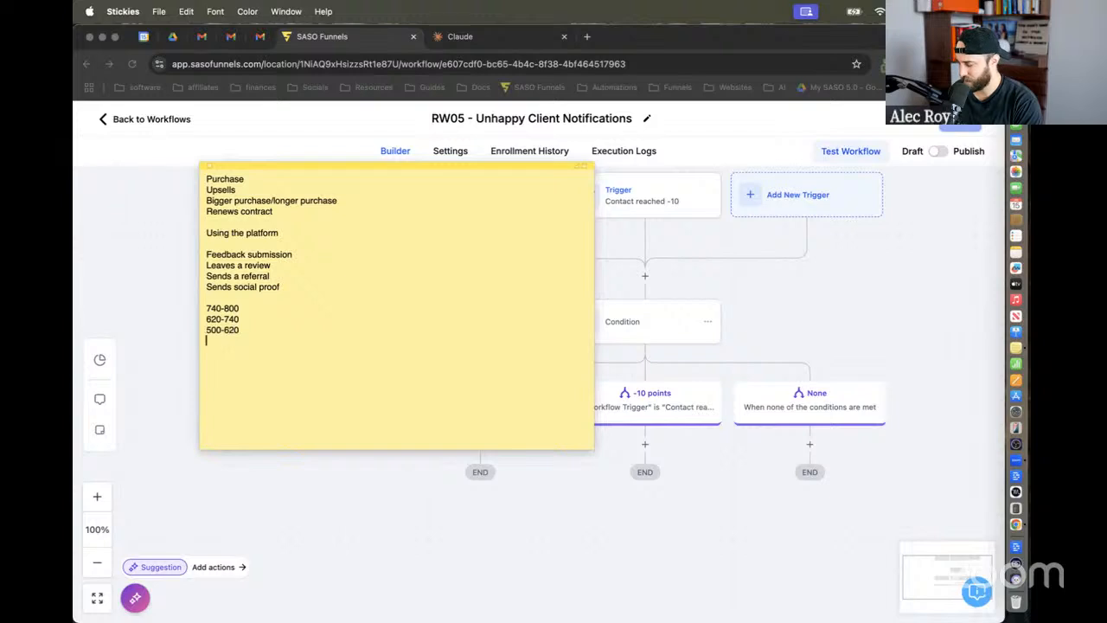
Step: Add the score range "350-500" on a new line below "500-620" in the note
type("350")
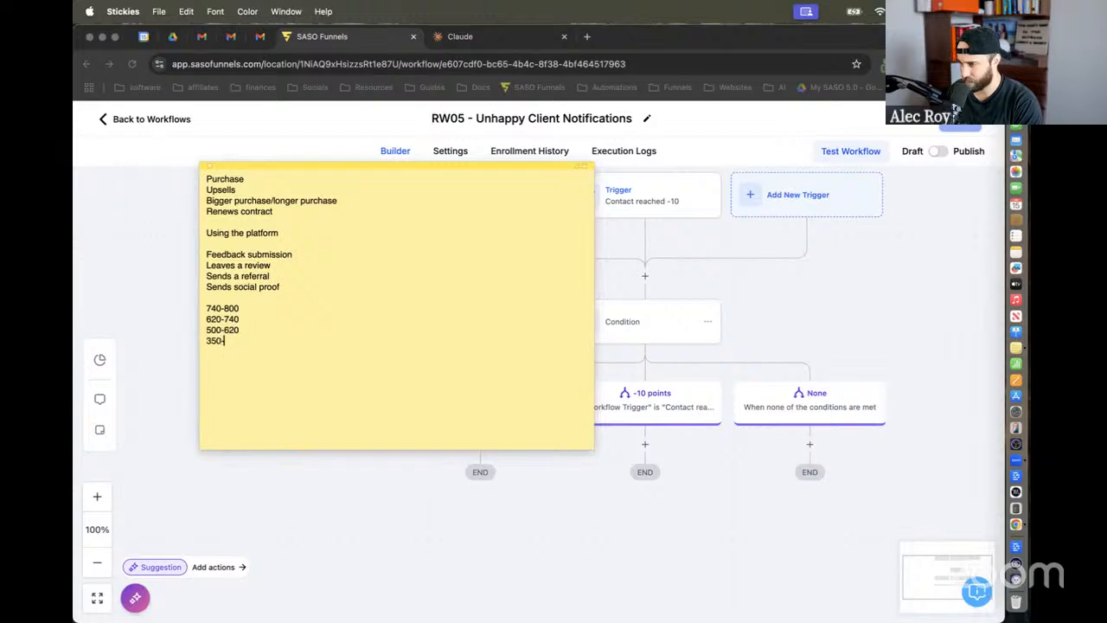
type("-500")
key("Return")
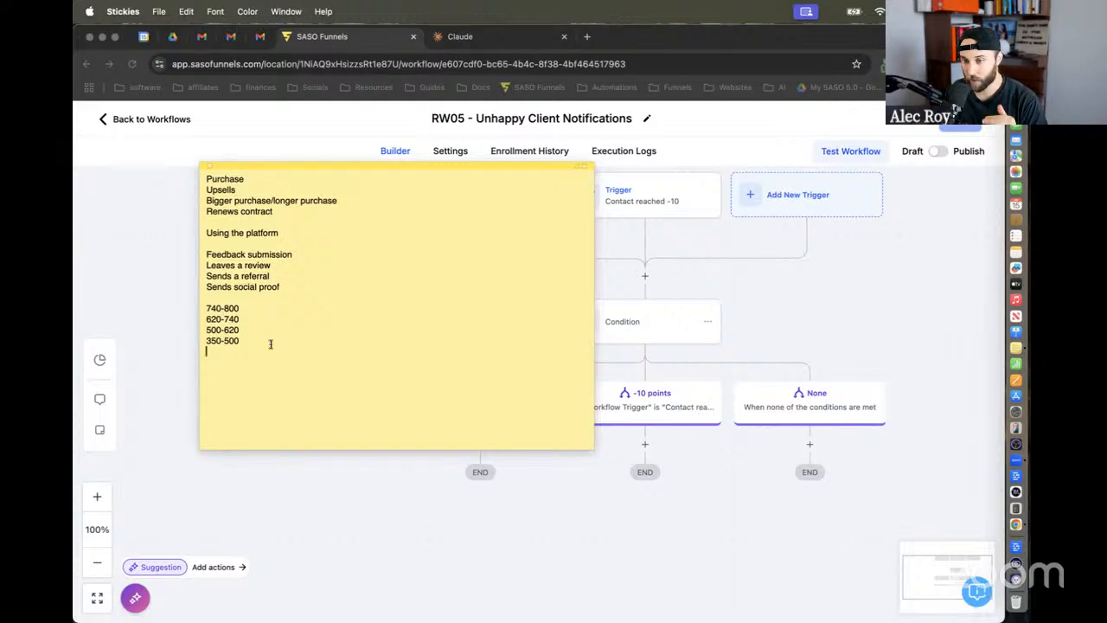
Step: Put spaces around the hyphen in the note's first score range so it reads "740 - 800"
left_click(231, 309)
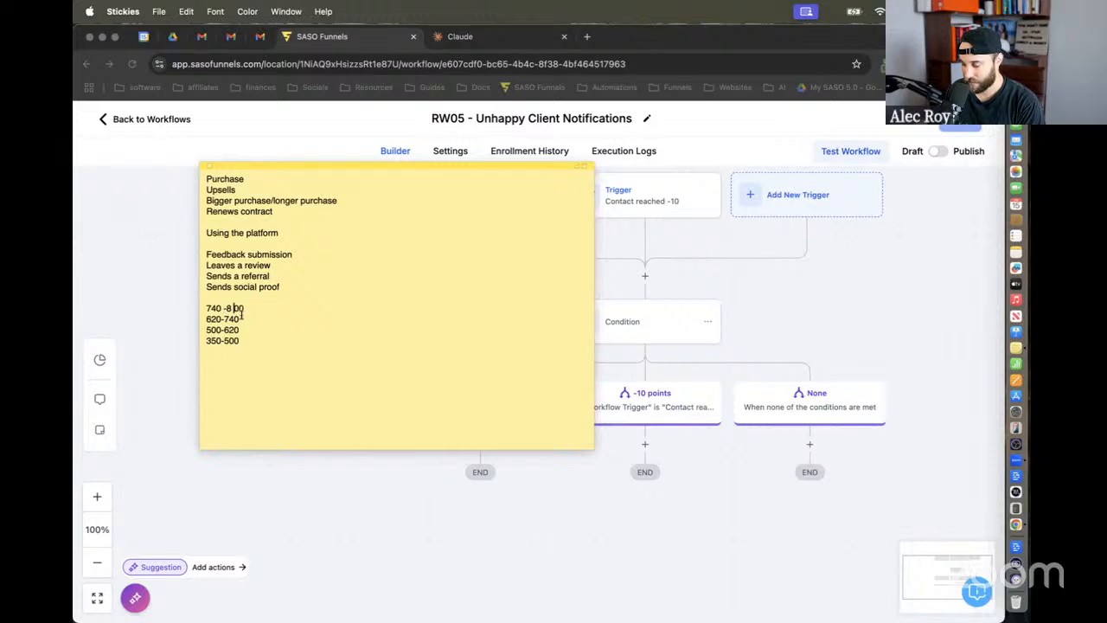
left_click(227, 309)
left_click(287, 314)
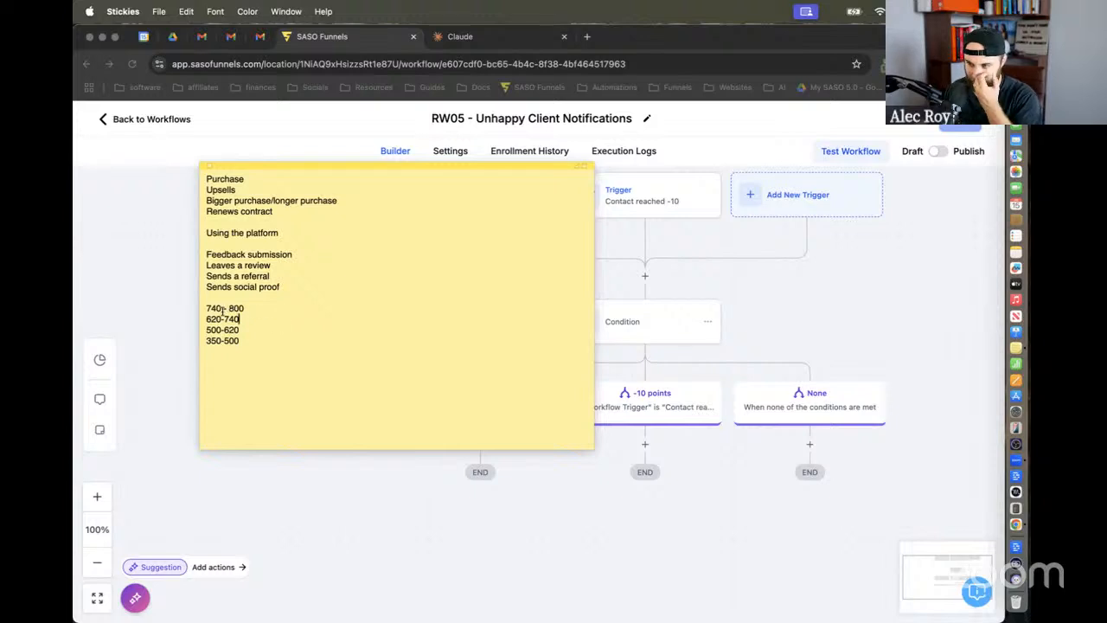
Step: Replace the "350-500" line in the note with "Below 500"
left_click_drag(241, 340, 173, 341)
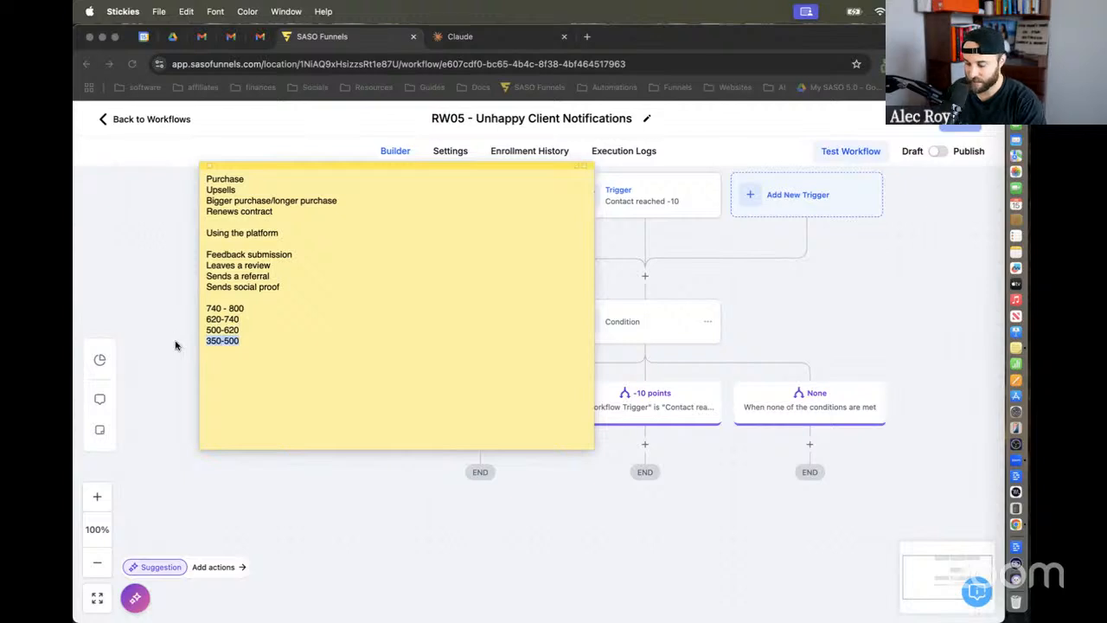
type("blo")
key("BackSpace")
type("elow")
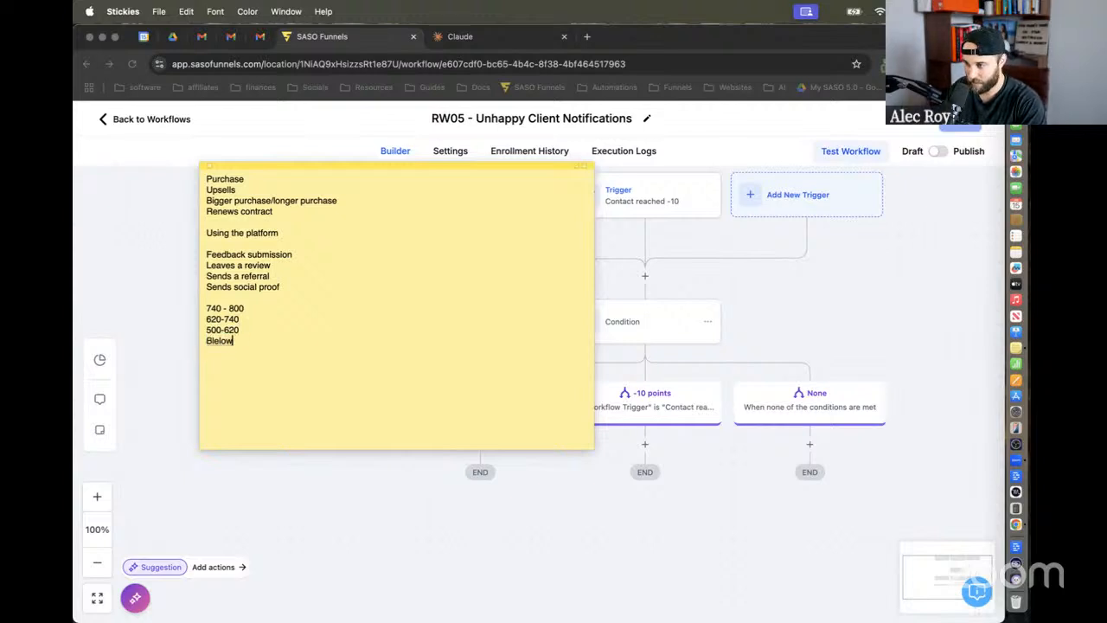
key("BackSpace")
key("BackSpace")
key("BackSpace")
key("BackSpace")
key("BackSpace")
key("BackSpace")
type("elow 500")
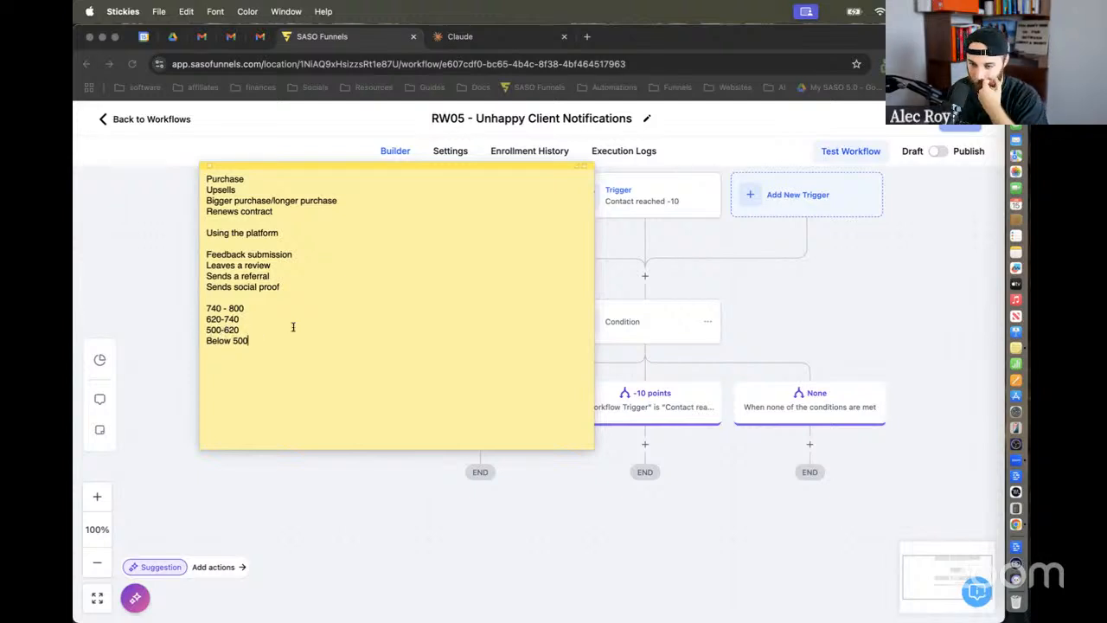
Step: Space out the hyphens in the two middle score ranges so they read "500 - 620" and "620 - 740"
left_click(225, 330)
key("BackSpace")
type("-")
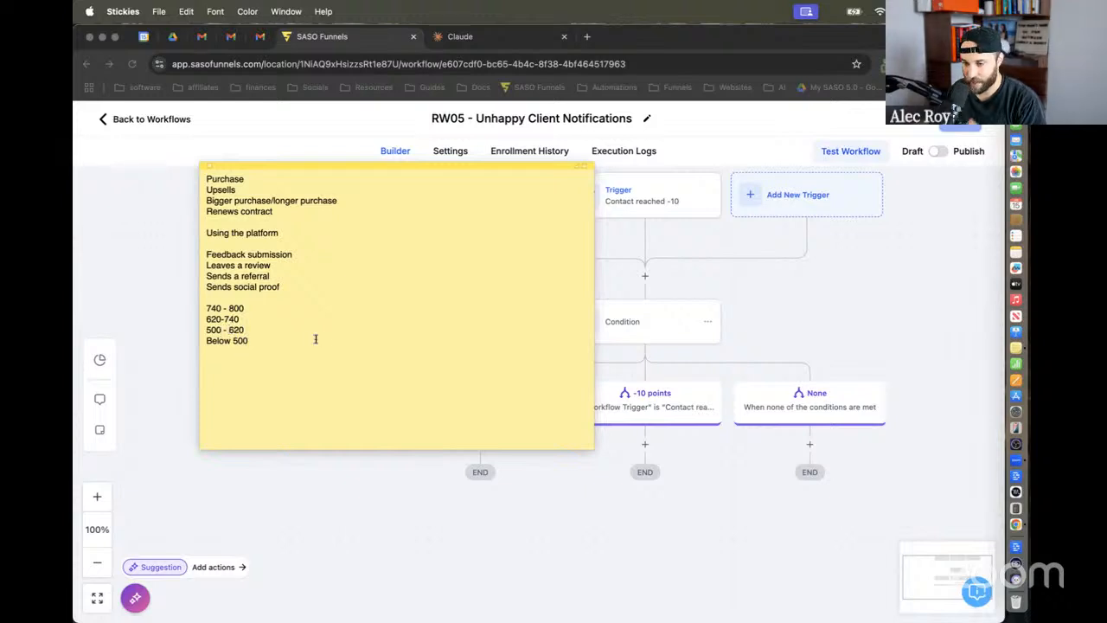
left_click(224, 320)
key("BackSpace")
type("-")
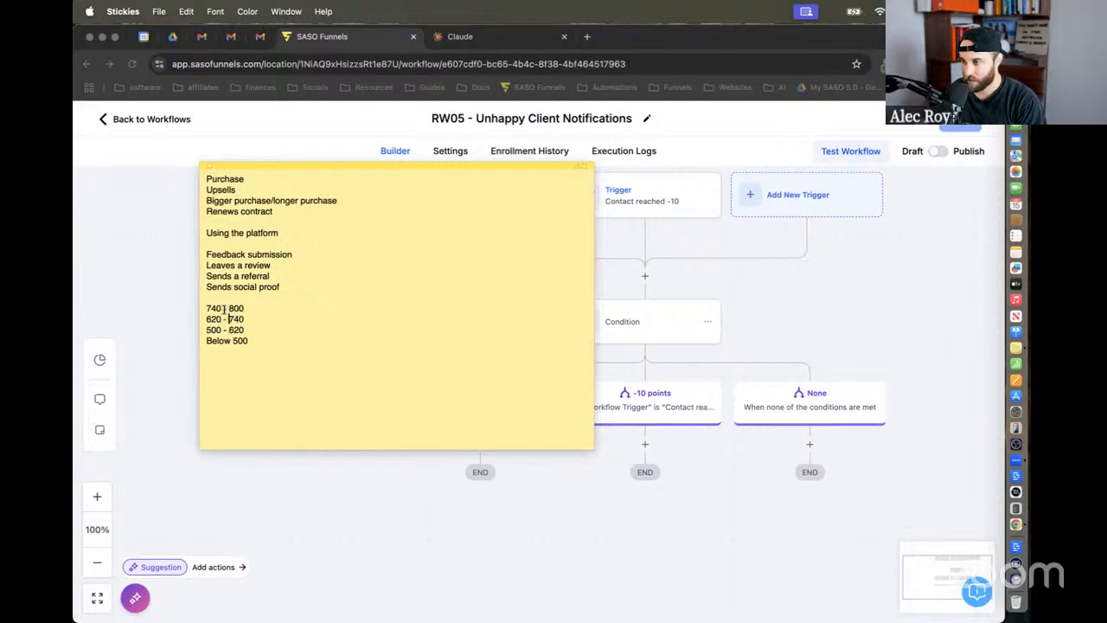
left_click(324, 338)
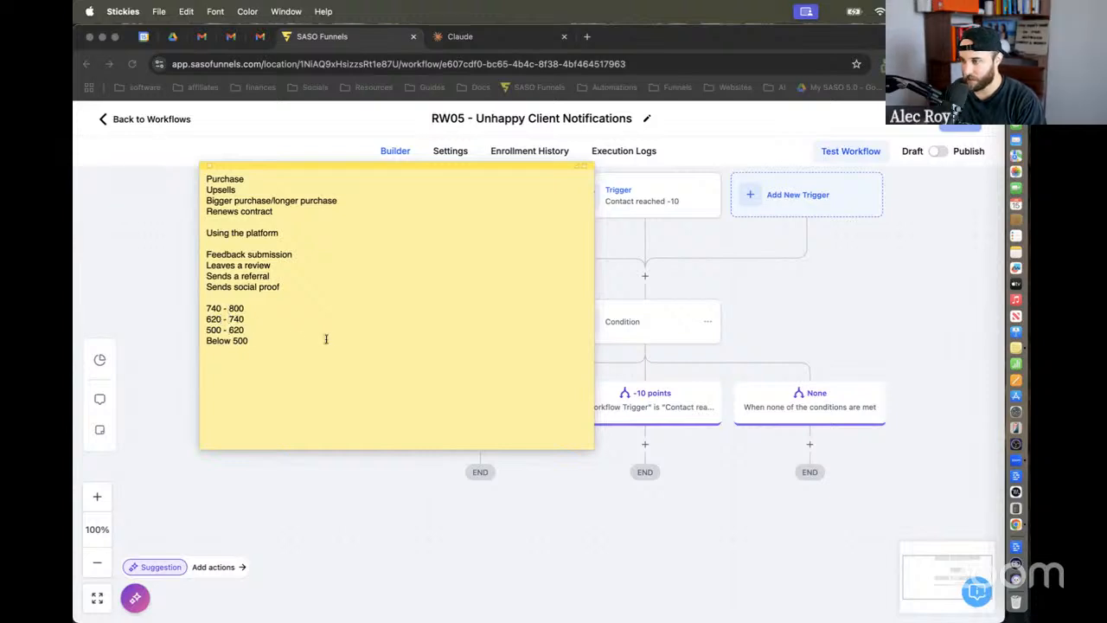
Step: Close the Stickies note and delete it without saving its contents
left_click(209, 167)
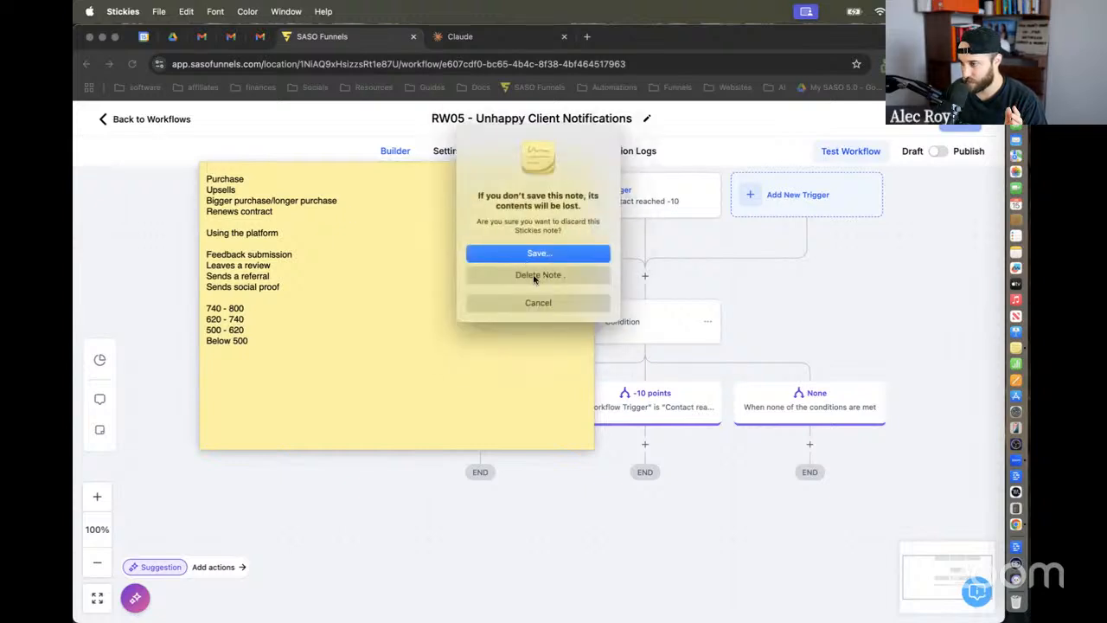
left_click(551, 306)
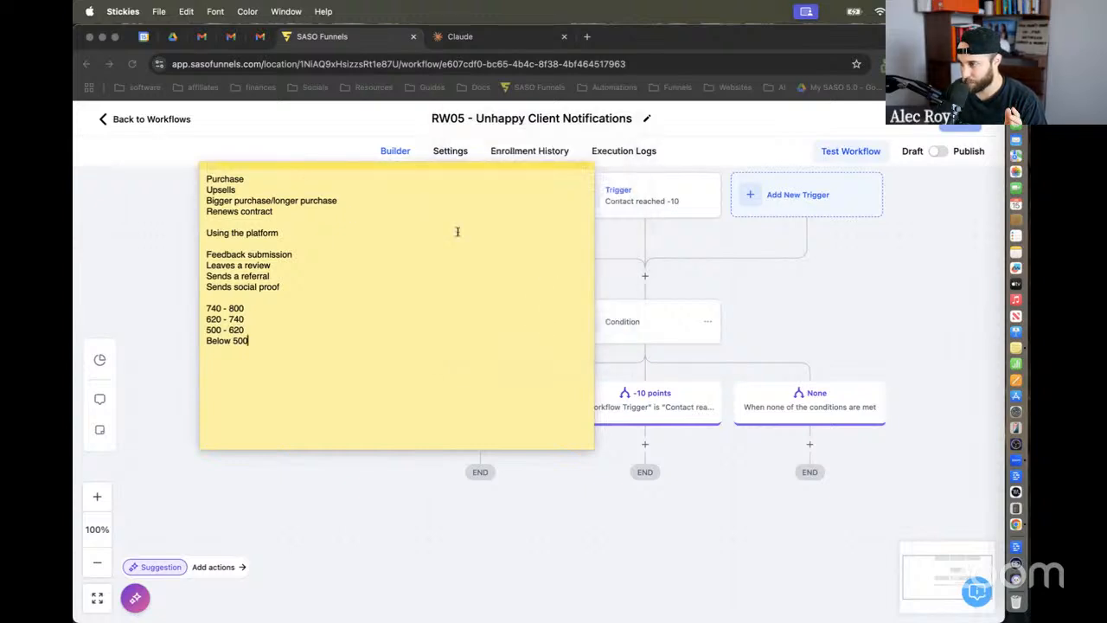
left_click(210, 166)
left_click(538, 273)
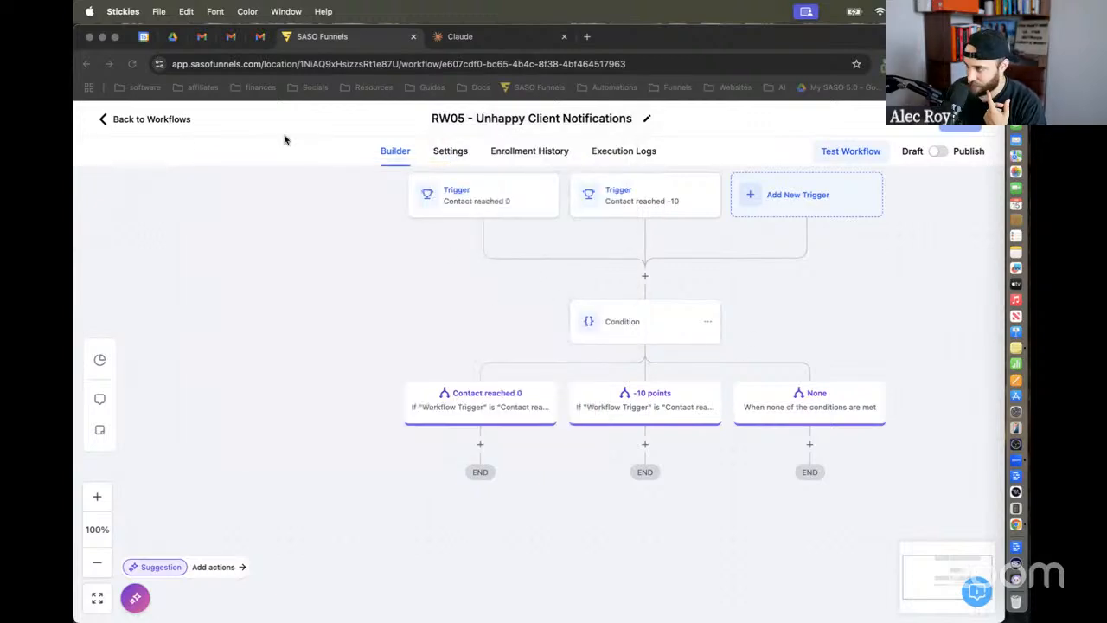
Step: Leave the RW05 workflow, view the "03. Reviews, Referrals, & Rewards" folder, and reopen its Reward Workflows folder
left_click(143, 119)
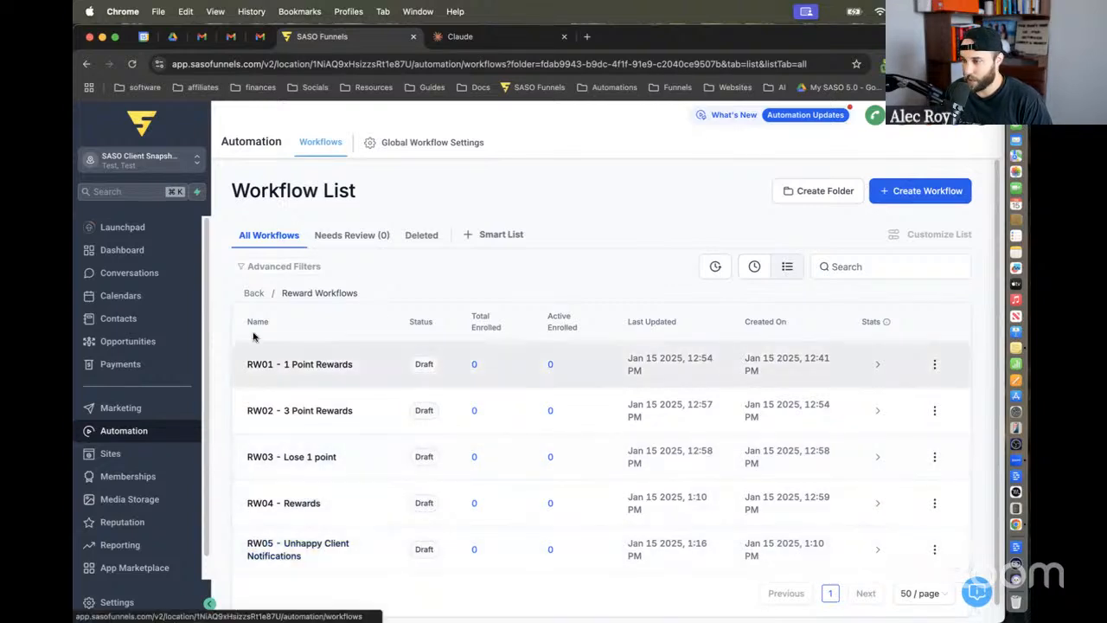
left_click(253, 292)
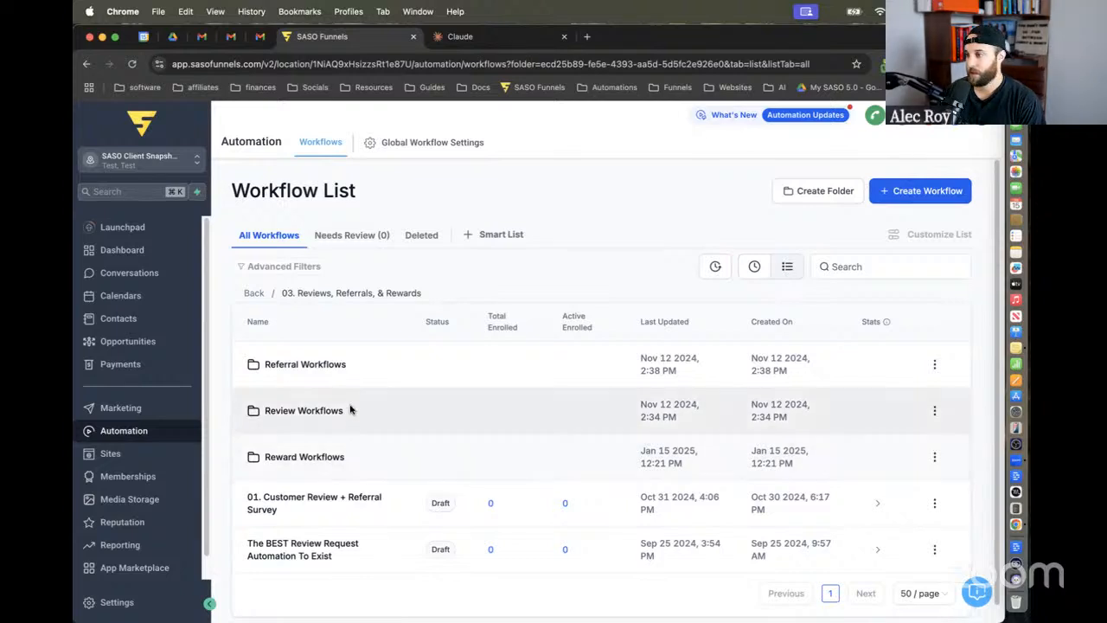
left_click(304, 458)
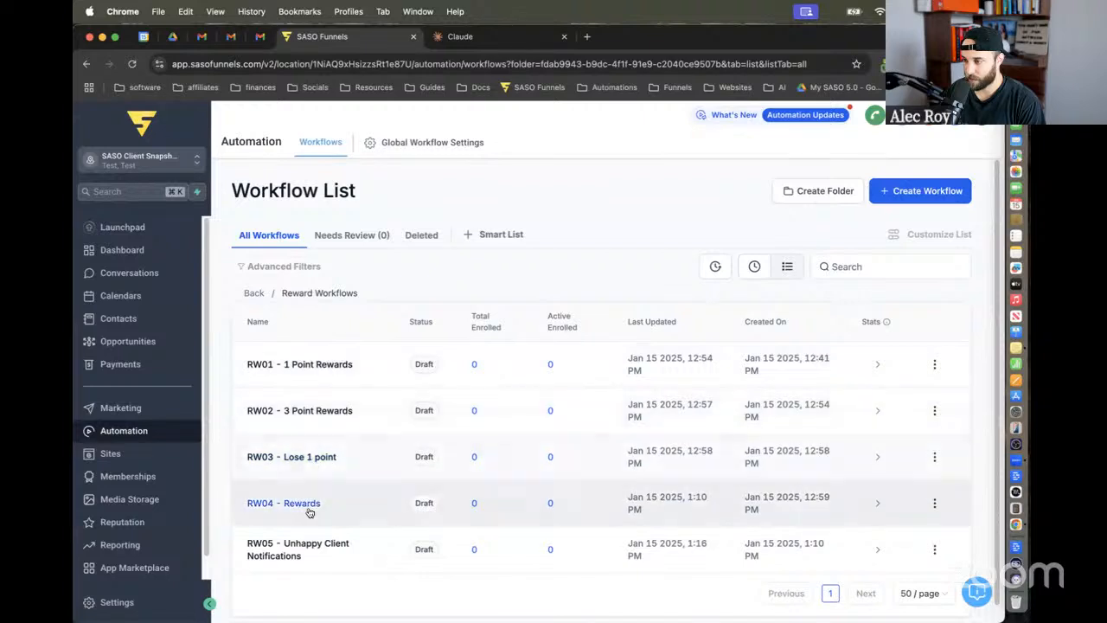
Step: Look through the RW03, RW01 and RW02 workflows one after another and open "RW04 - Rewards" to examine its branches
left_click(315, 458)
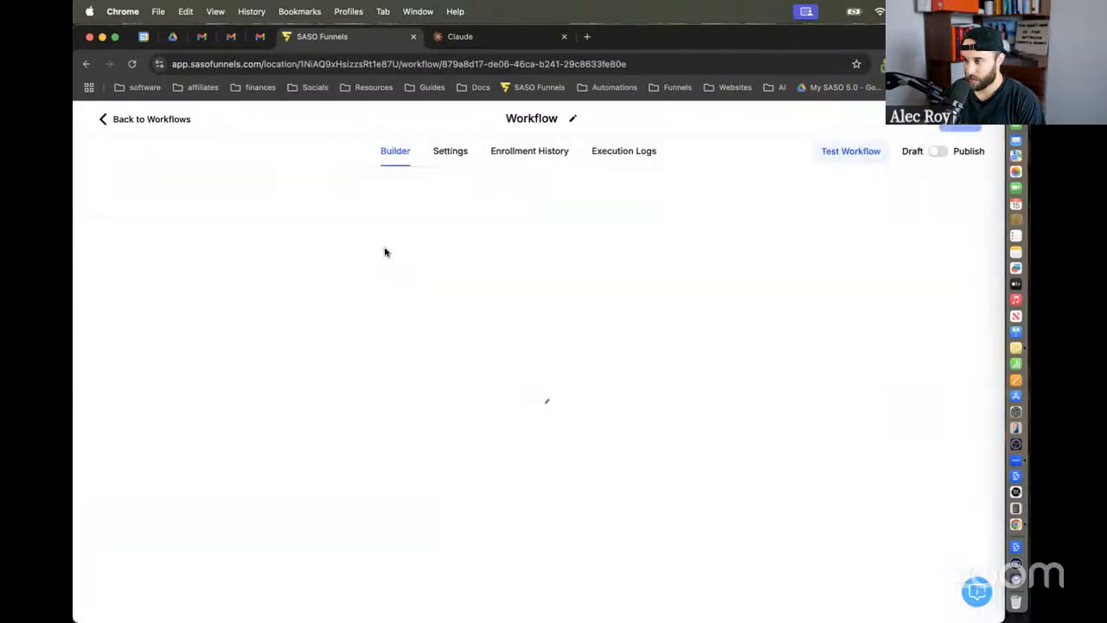
left_click(156, 118)
left_click(317, 363)
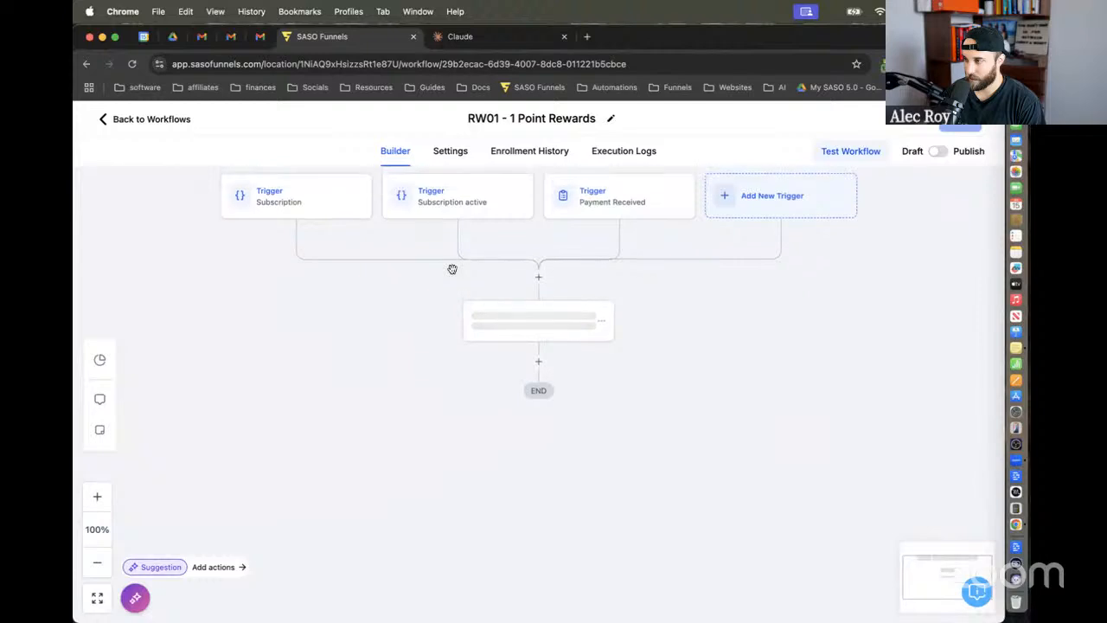
left_click(189, 121)
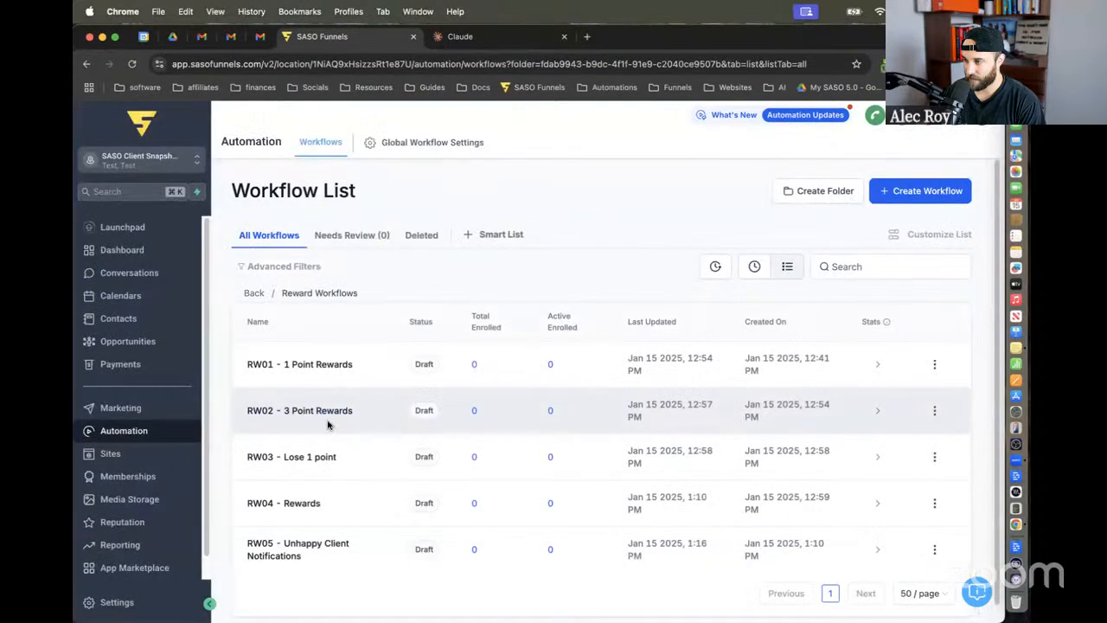
left_click(328, 411)
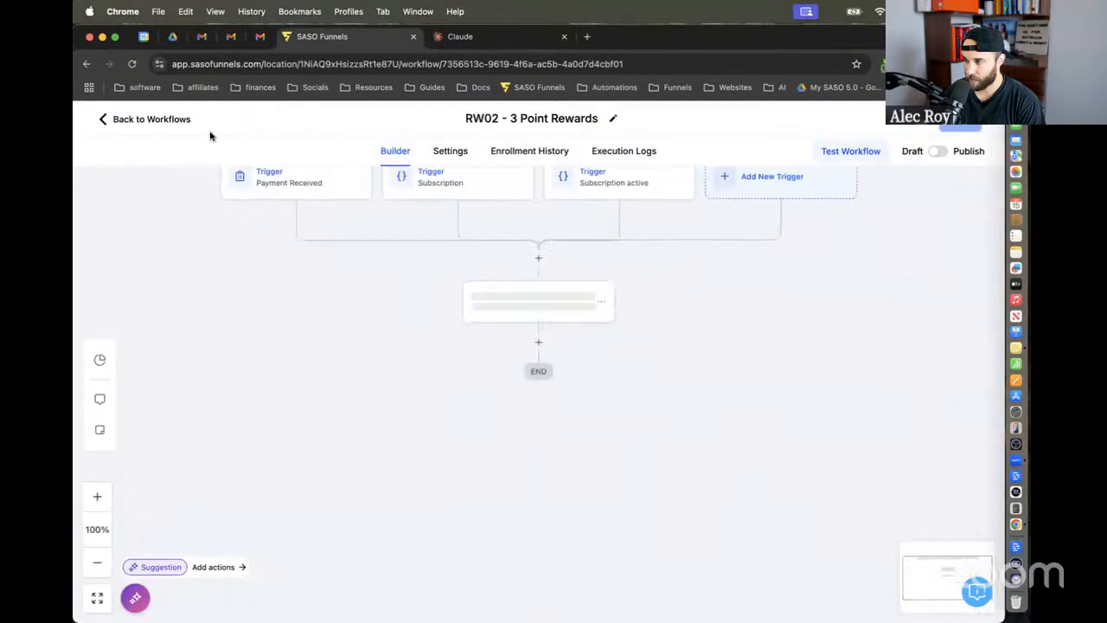
left_click(192, 122)
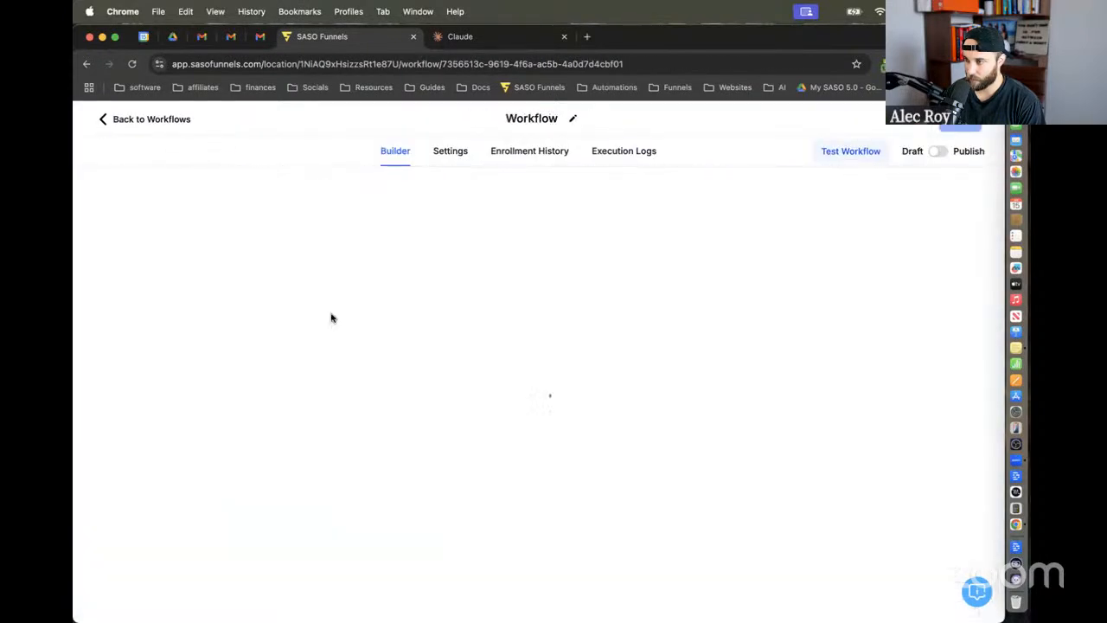
left_click(309, 502)
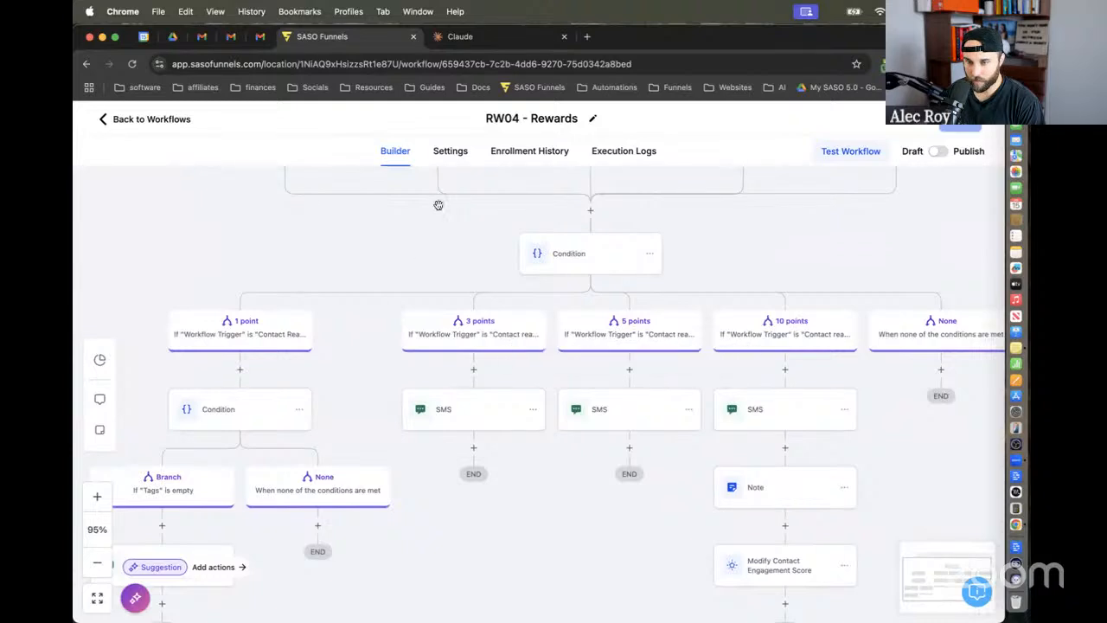
Step: Switch to Claude and begin a prompt requesting 4 messages telling our accounting clients they received points and will get a reward at 10 total points
left_click(496, 39)
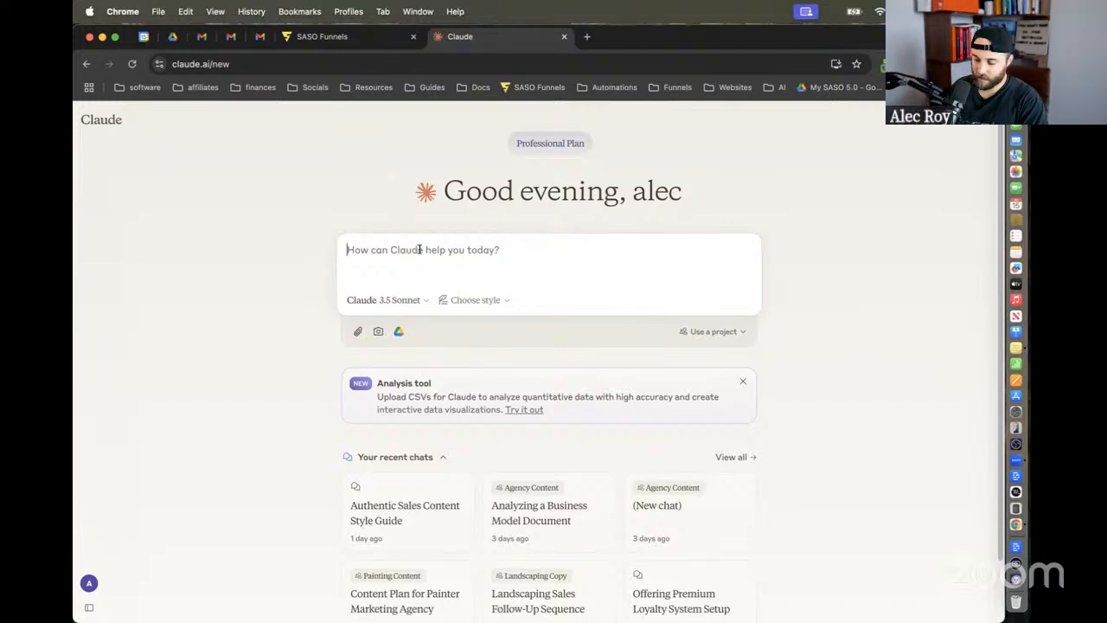
type("help me create")
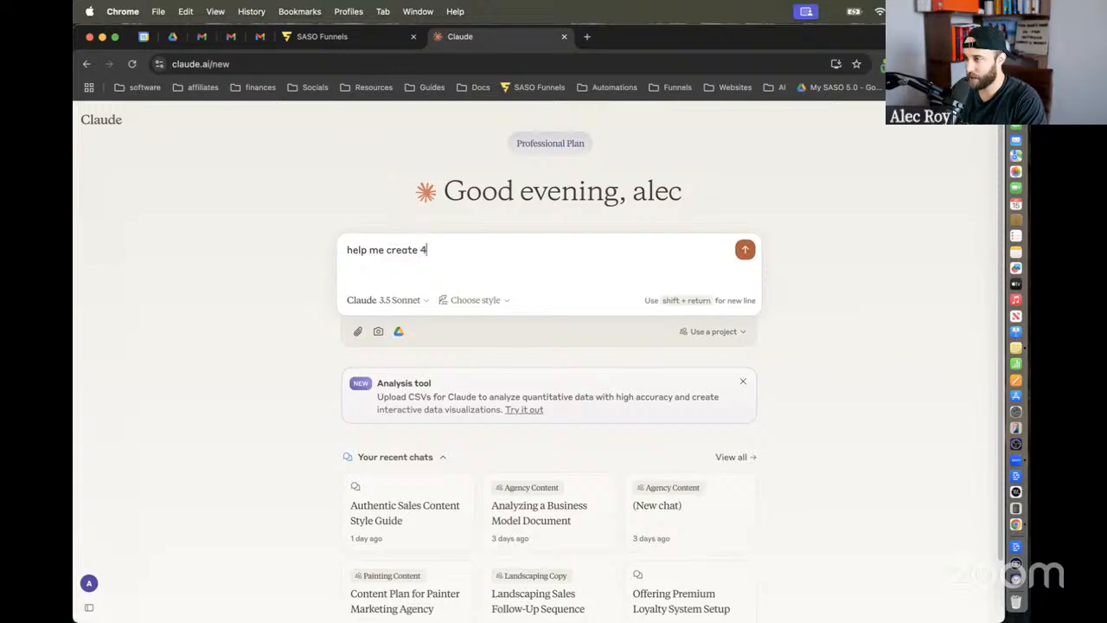
type("4 messa")
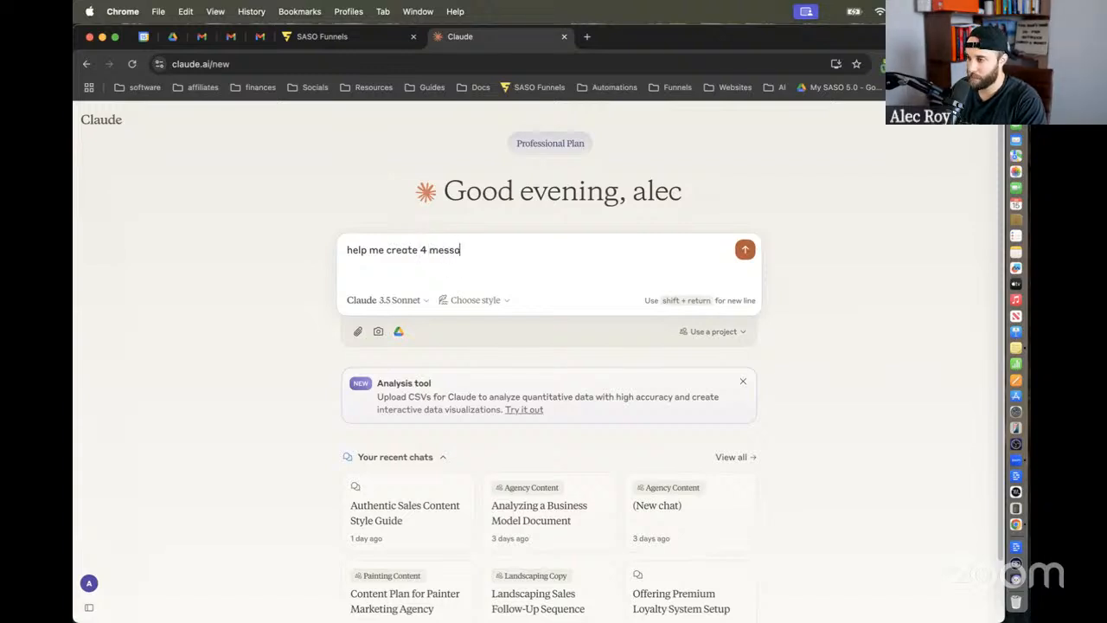
type("ges to ")
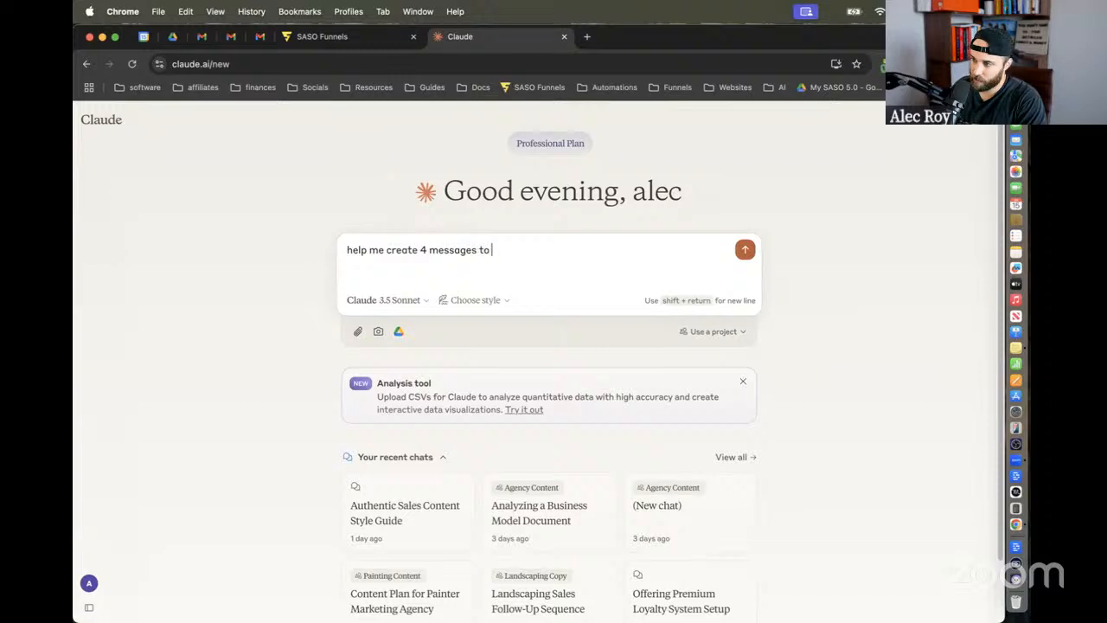
type("tell ")
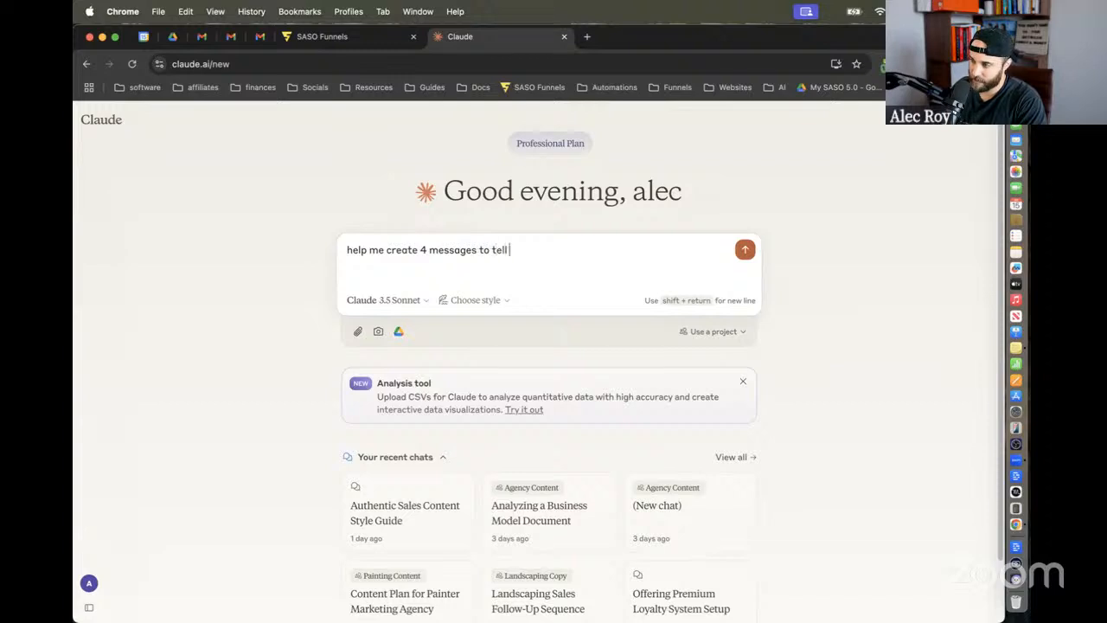
type("our account")
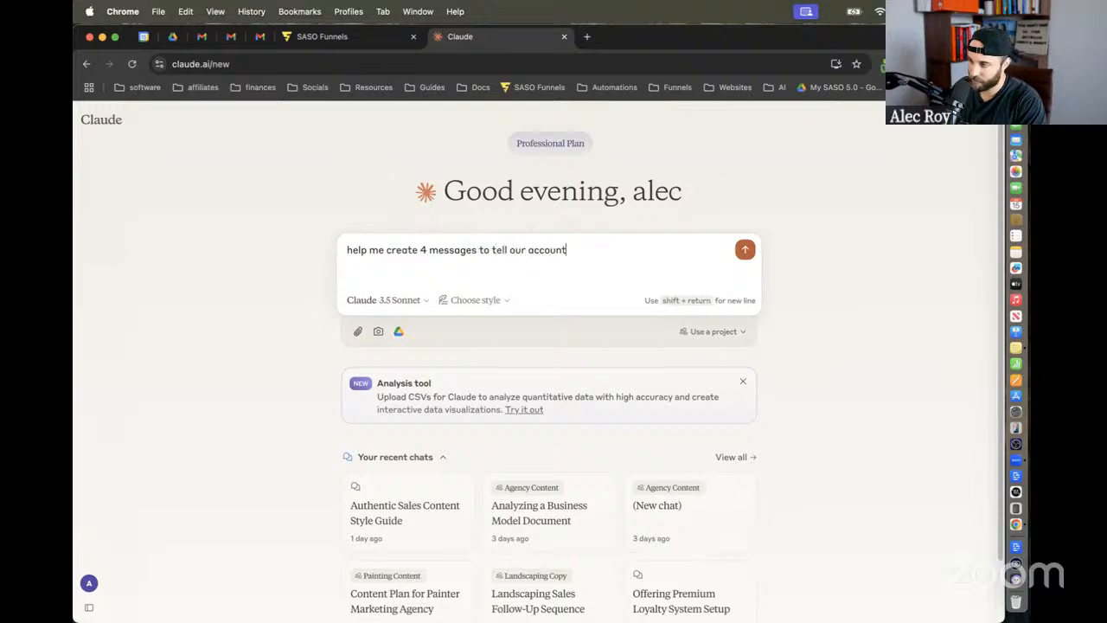
type("ing clients that the")
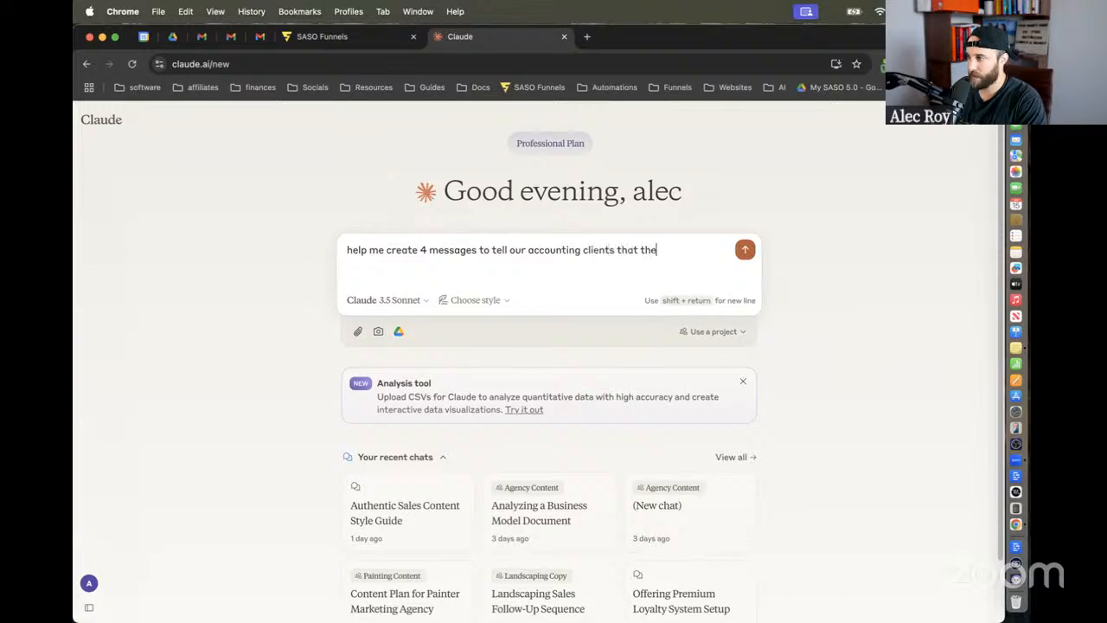
type("y received poi")
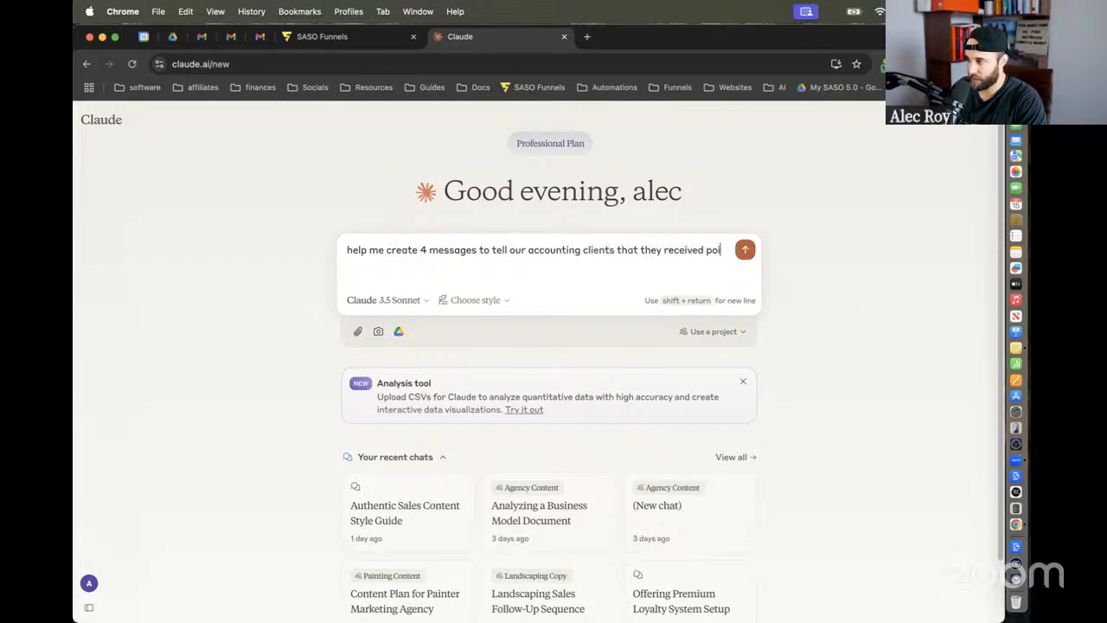
type("nts and when th")
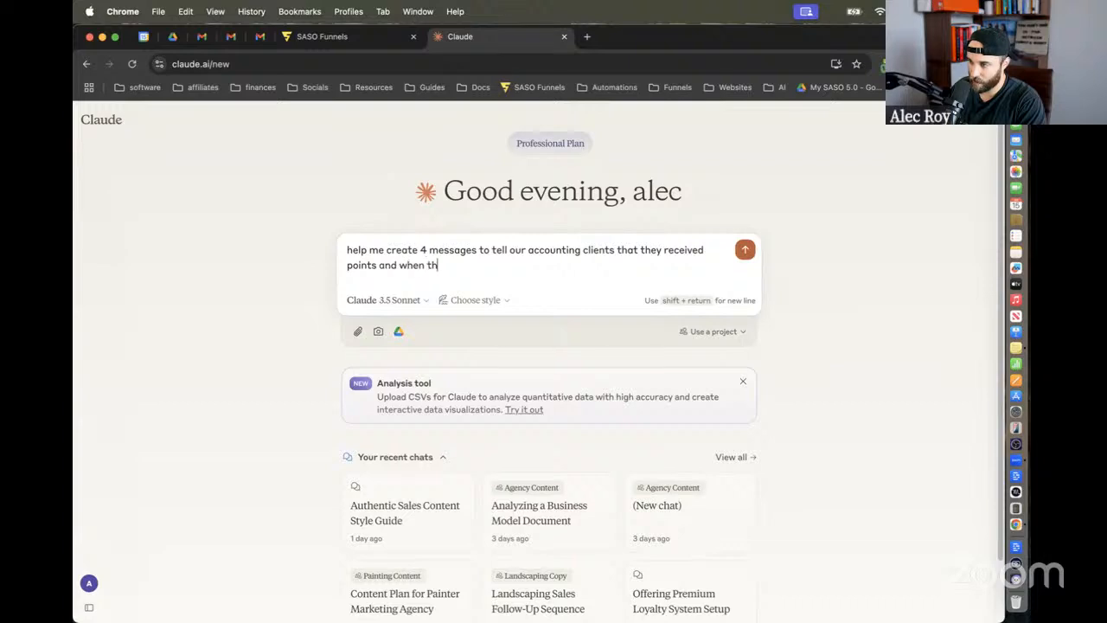
type("ey reach 10")
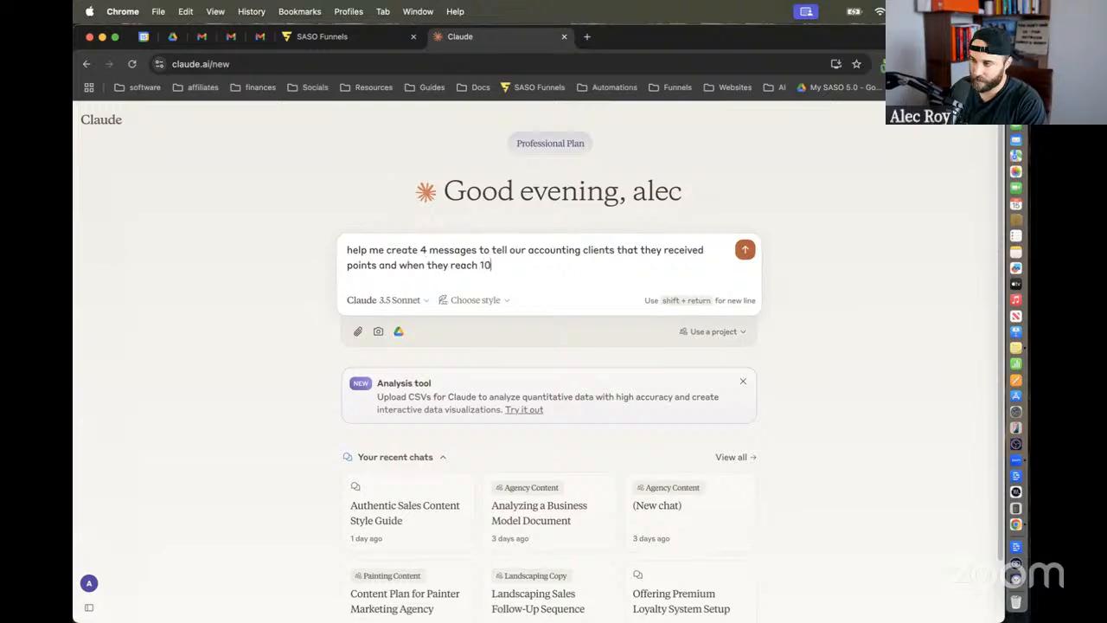
type(" total points")
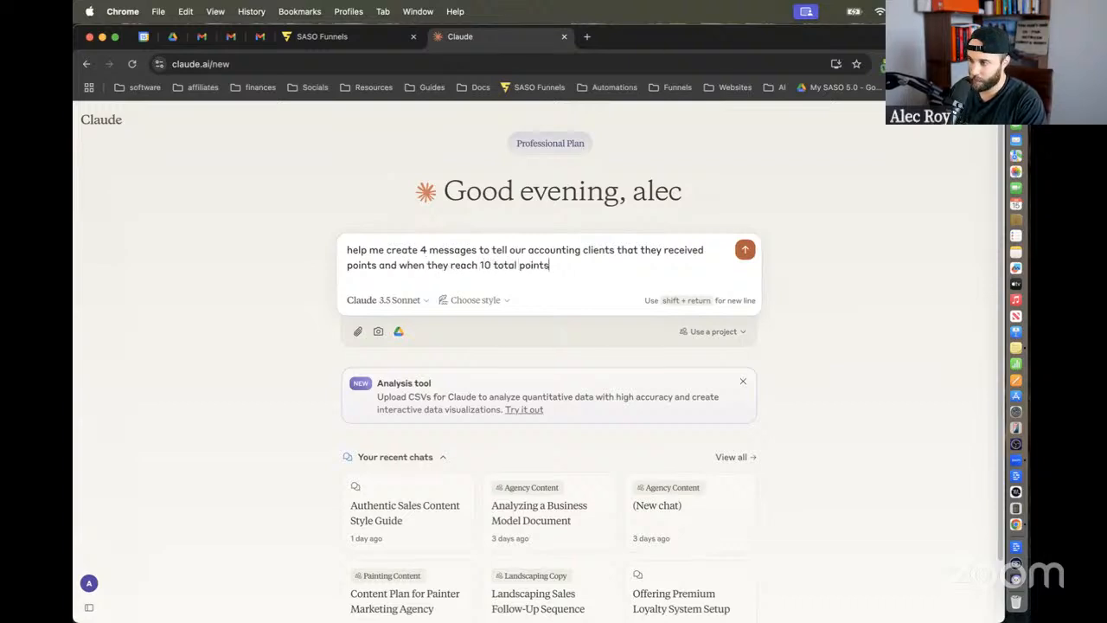
type(", they will get a ")
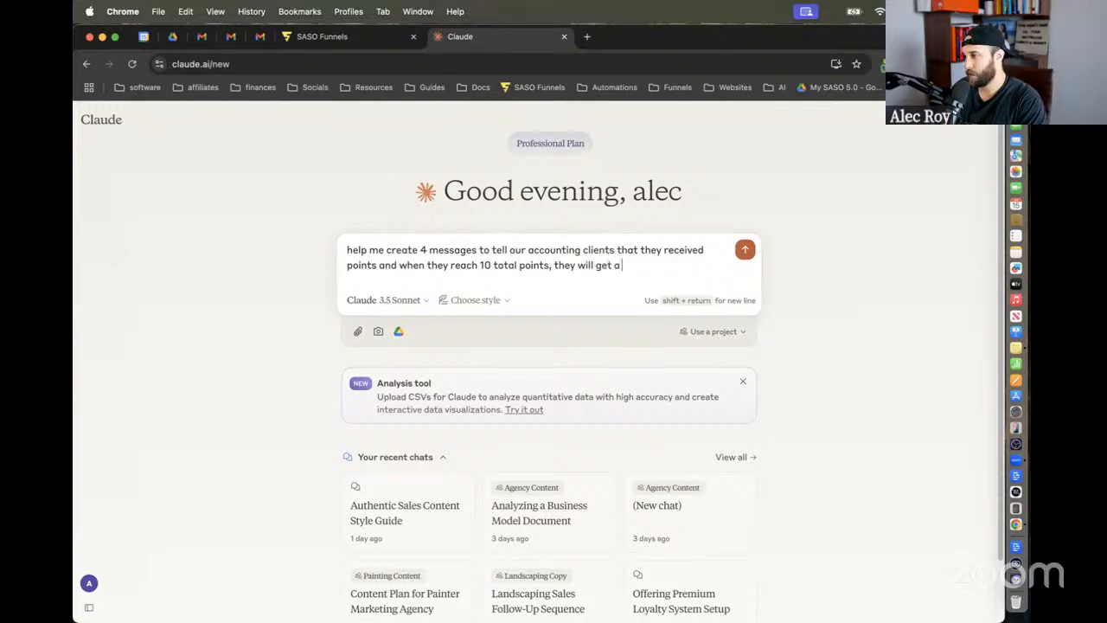
type("rewa")
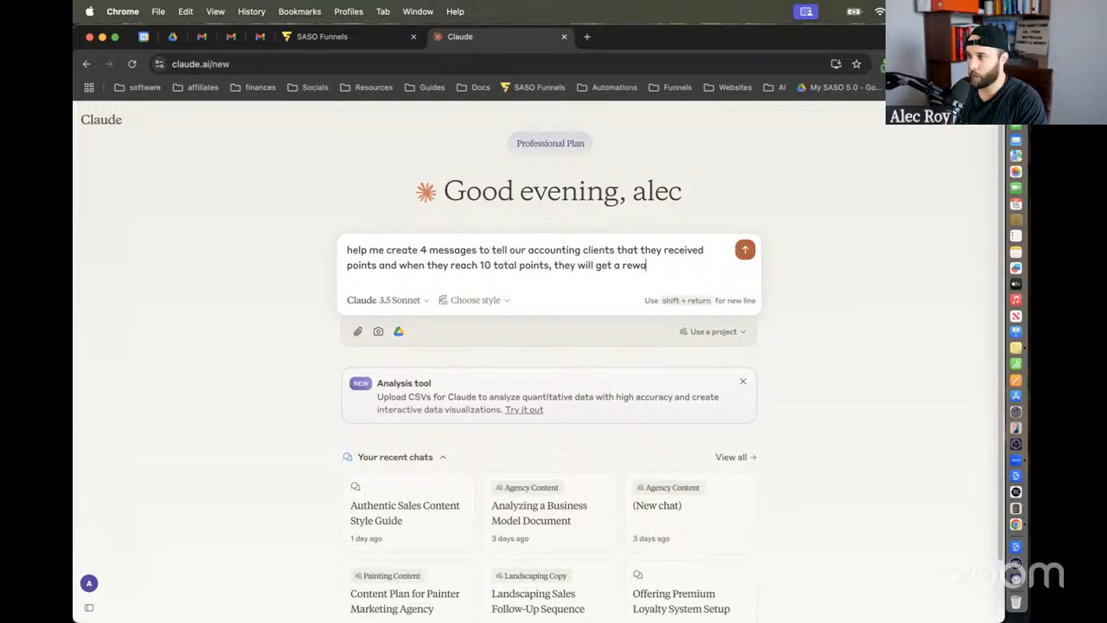
type("rd. we ")
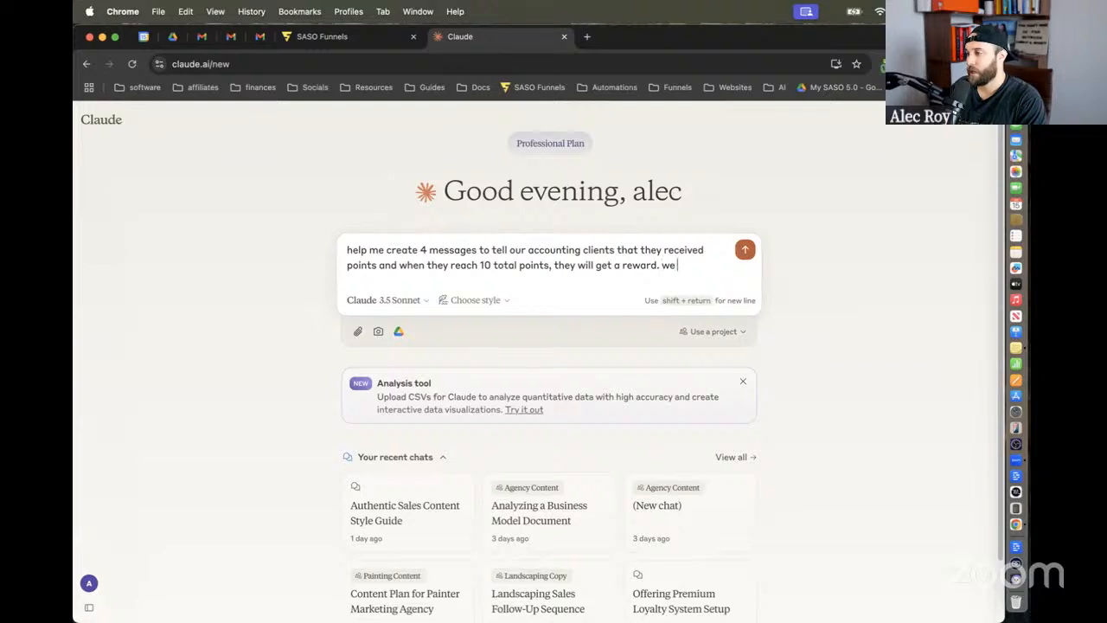
Step: Add to the prompt that we want to contact the clients at 1, 3, 5, and 10 total points
type("want to contact them at")
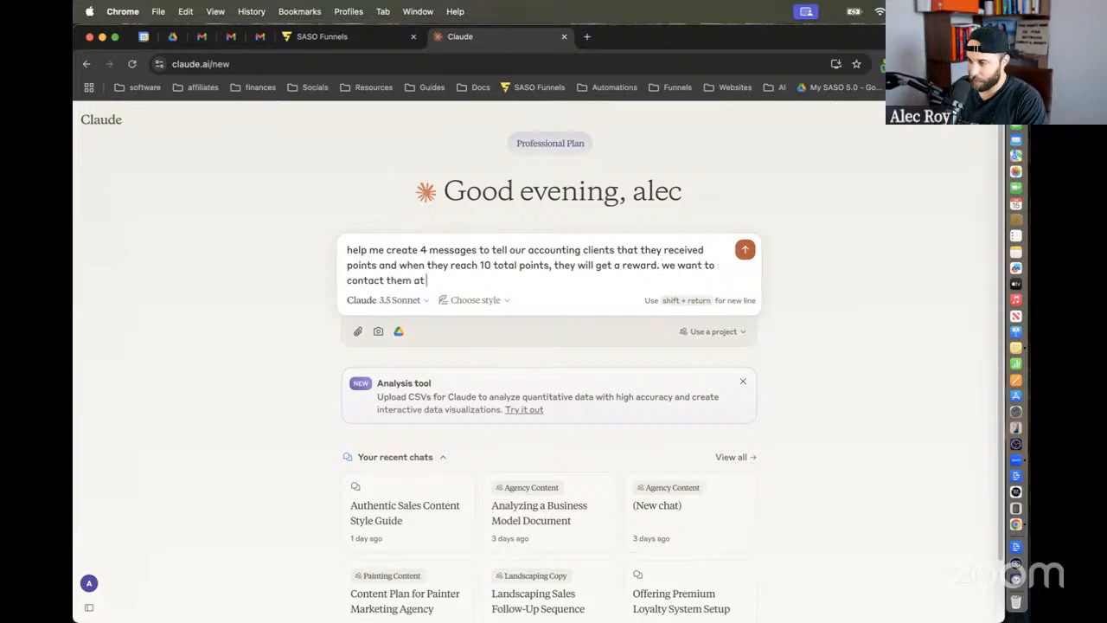
type(" 1, 3, ")
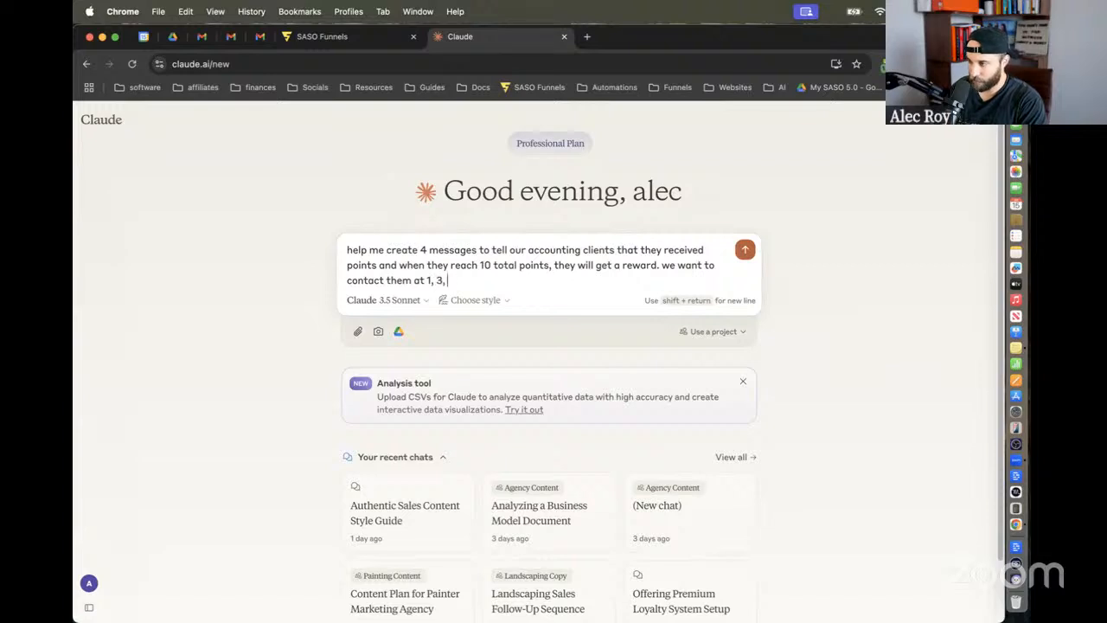
type("5, and 10 ")
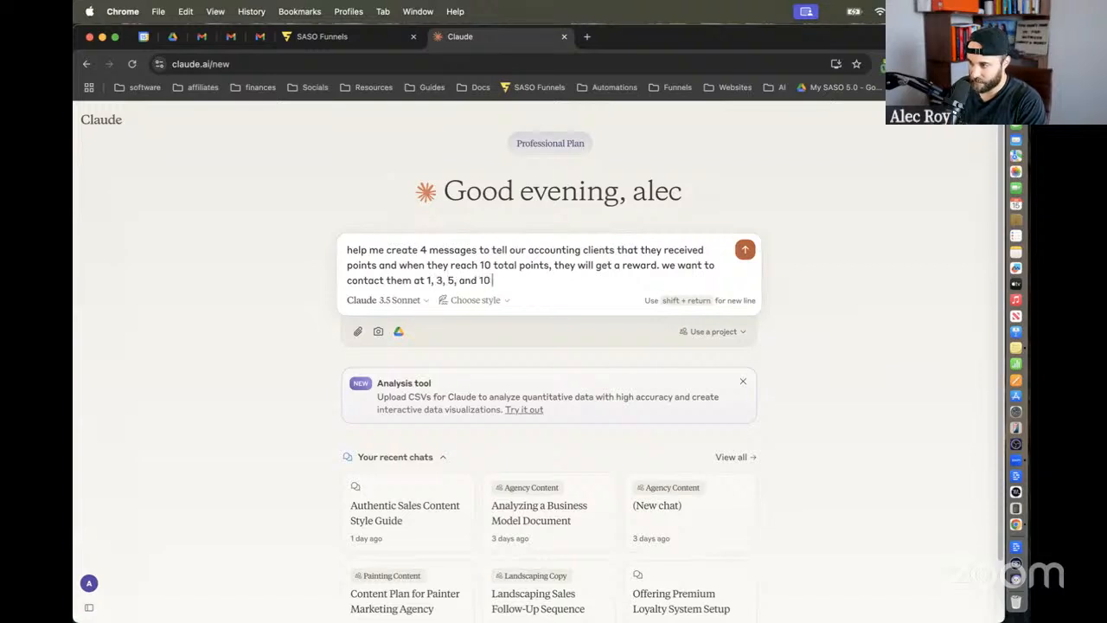
type("total points. ")
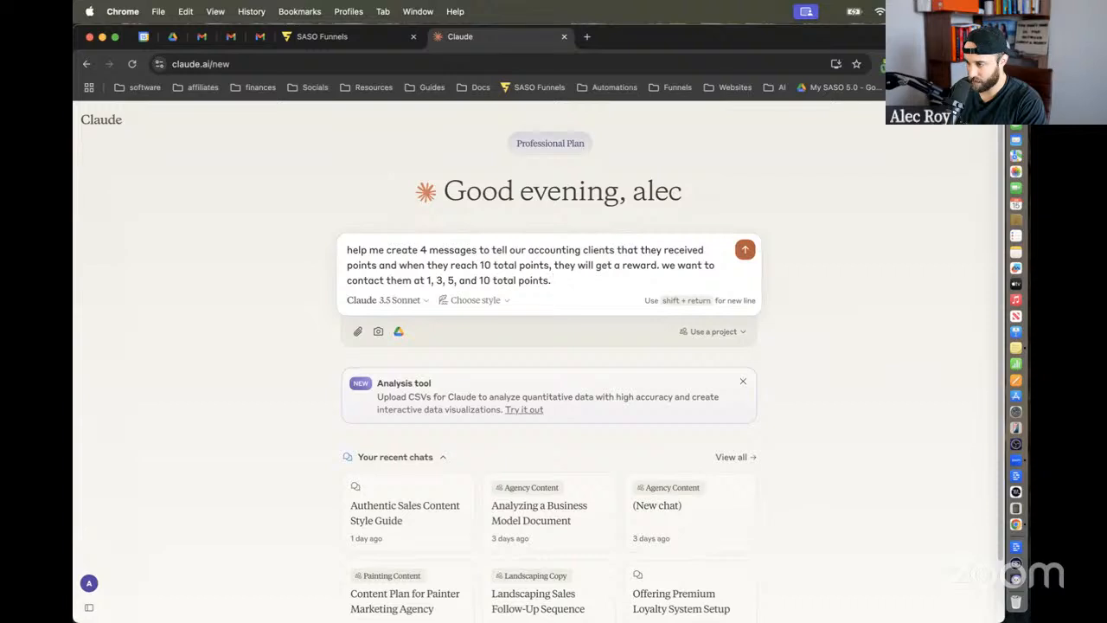
Step: Add that at their first point we want to explain the point process, which incentivizes payments, reviews, and referrals
type("when they")
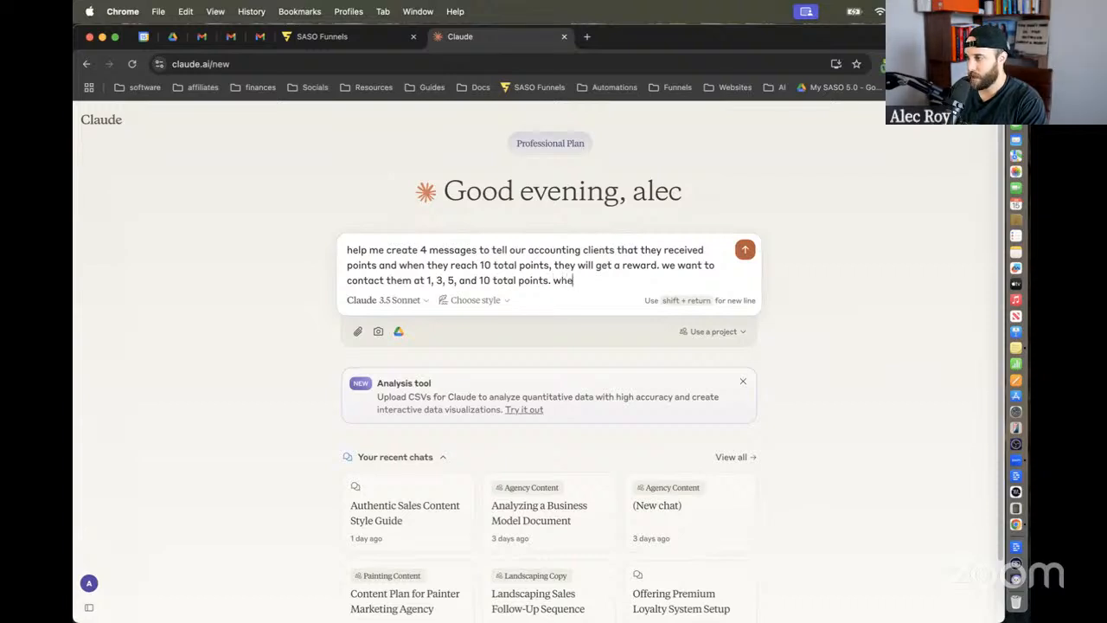
type(" reach")
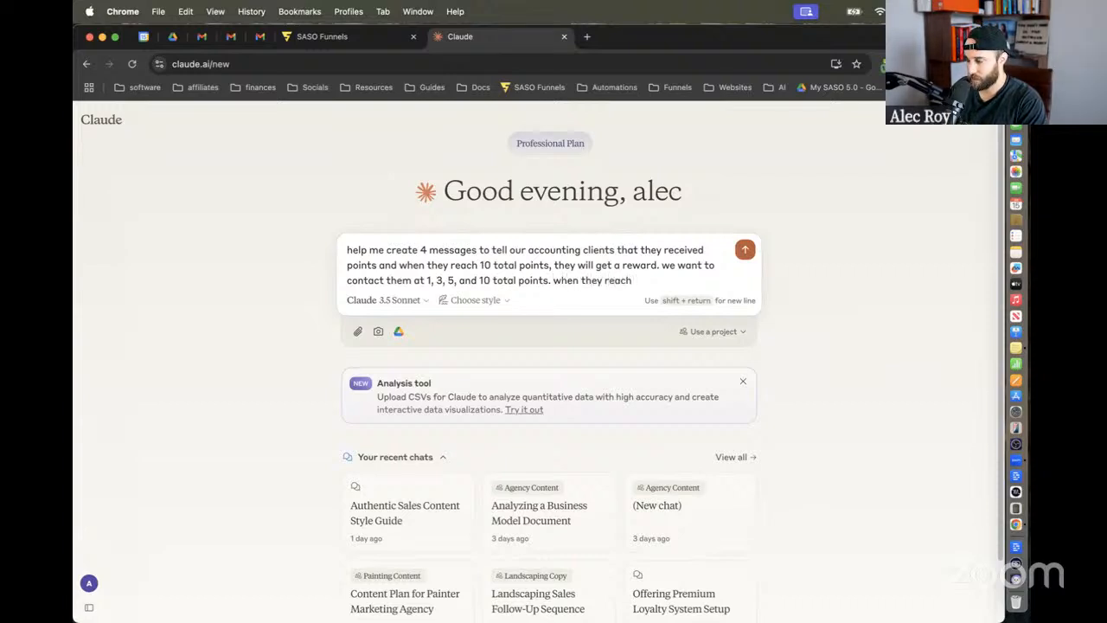
type(" their first pion")
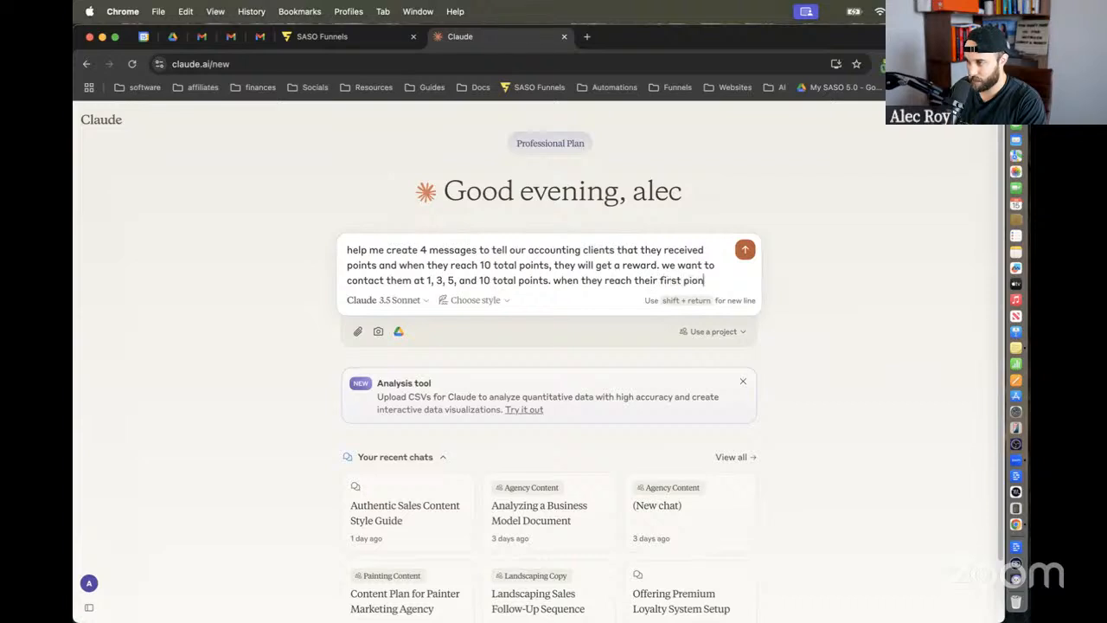
key("BackSpace")
key("BackSpace")
key("BackSpace")
type("oint, we d")
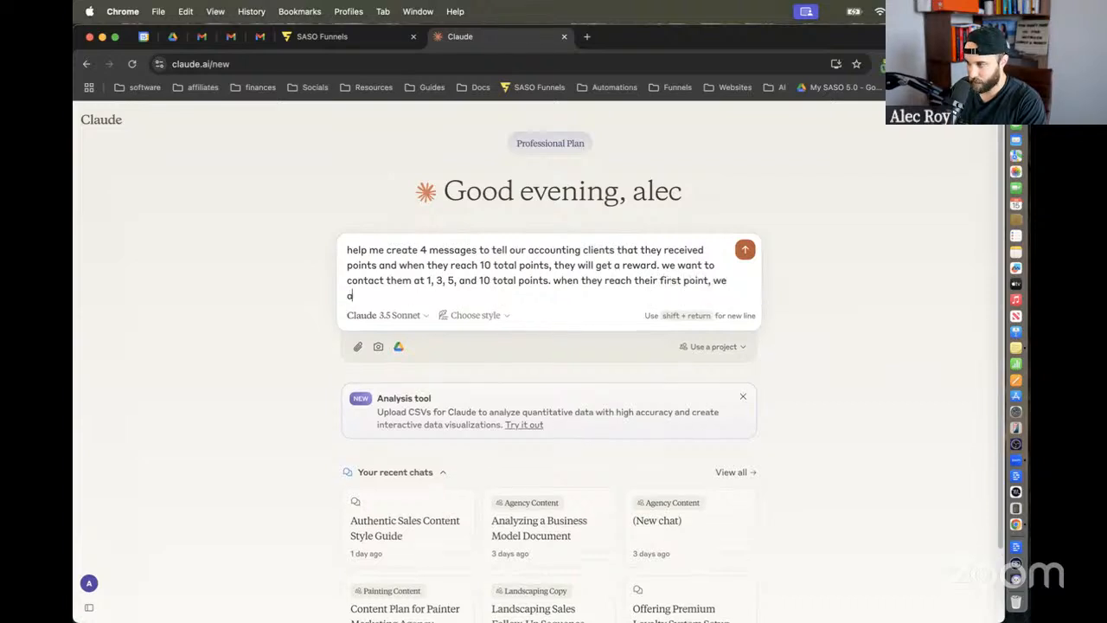
key("BackSpace")
type("want to explain ")
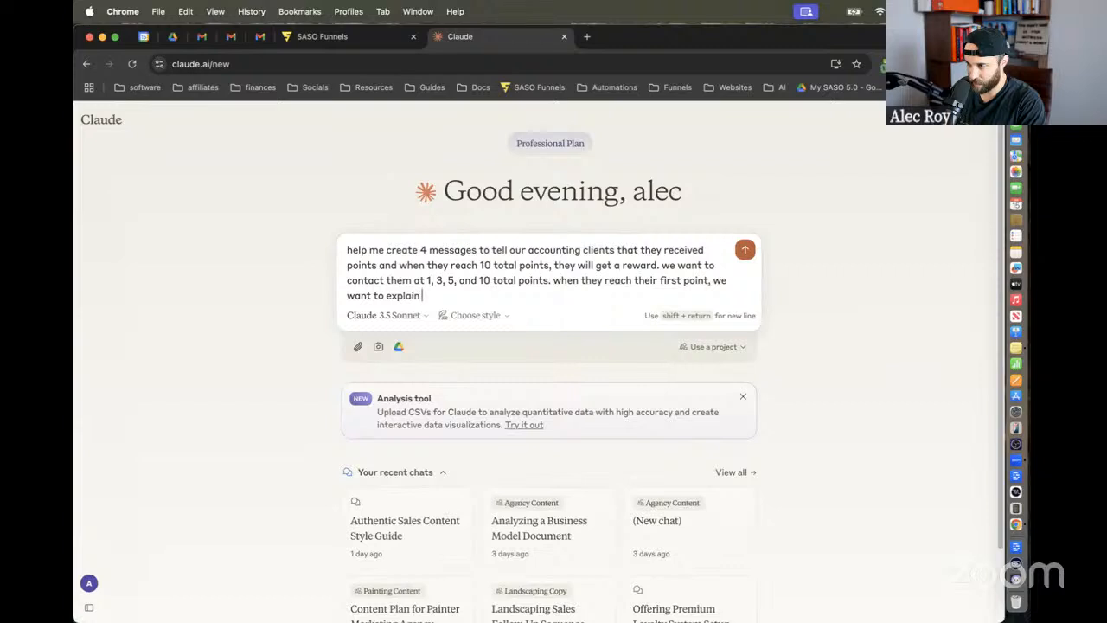
type("the point process")
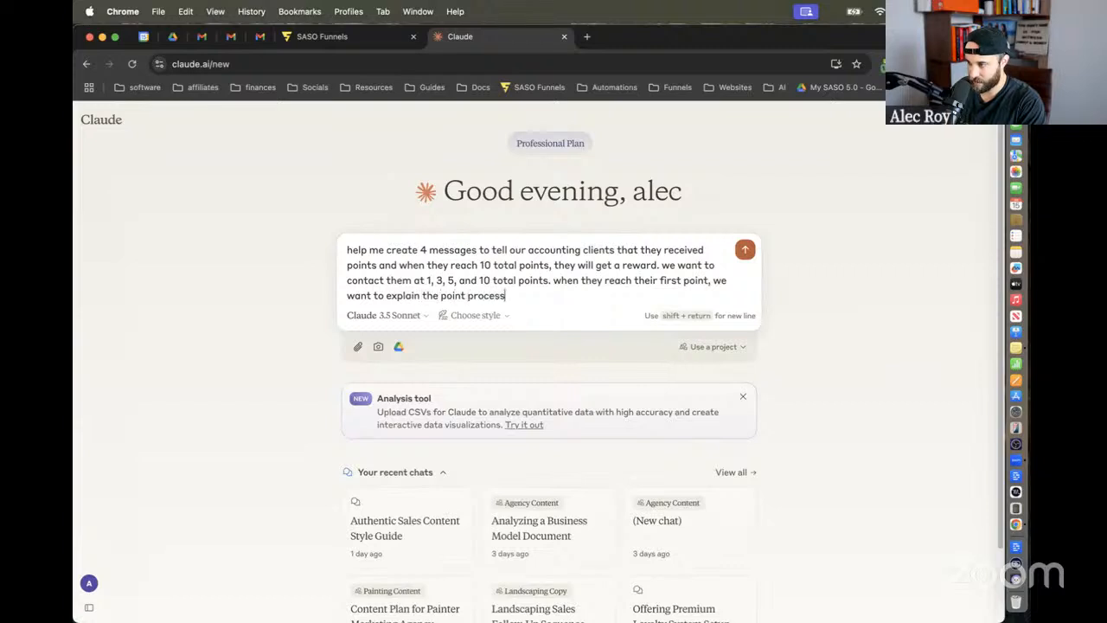
type(" which inc")
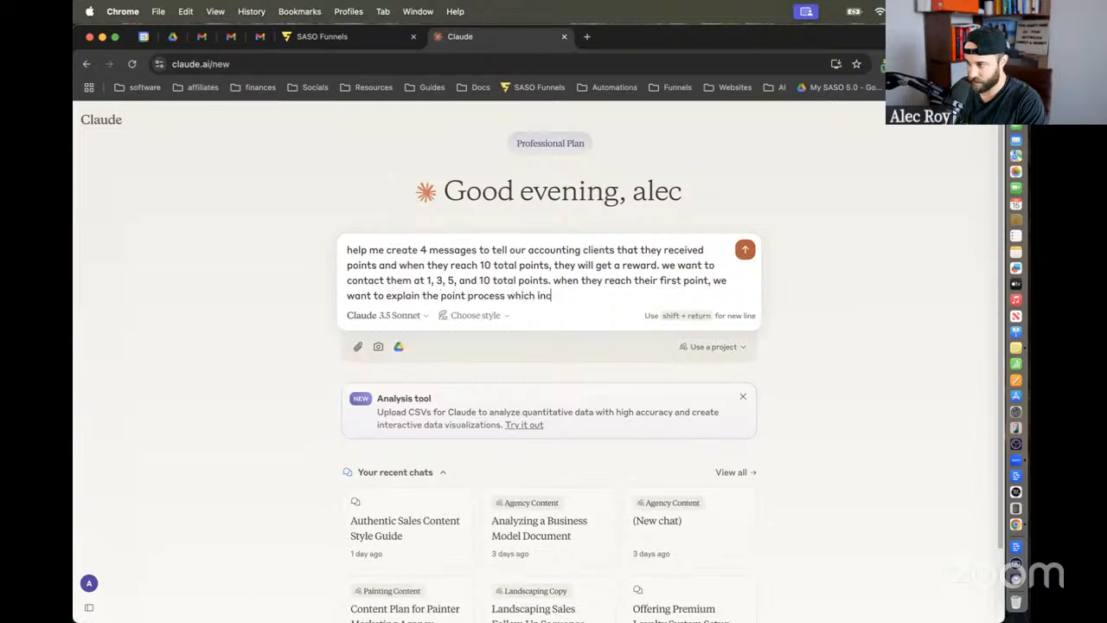
type("enti")
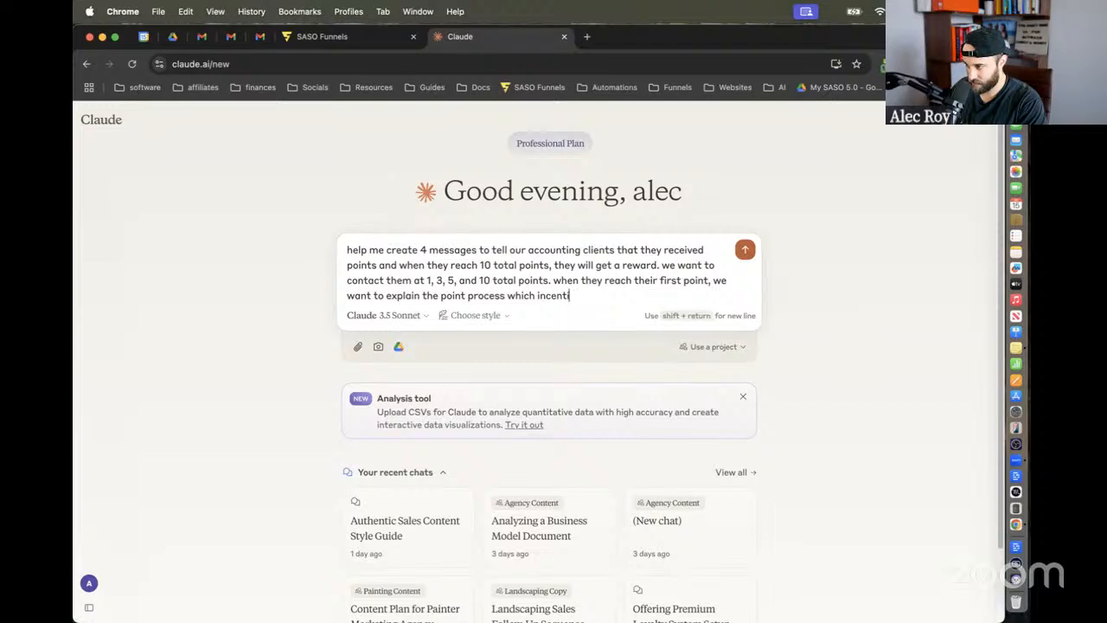
type("vzizes pay")
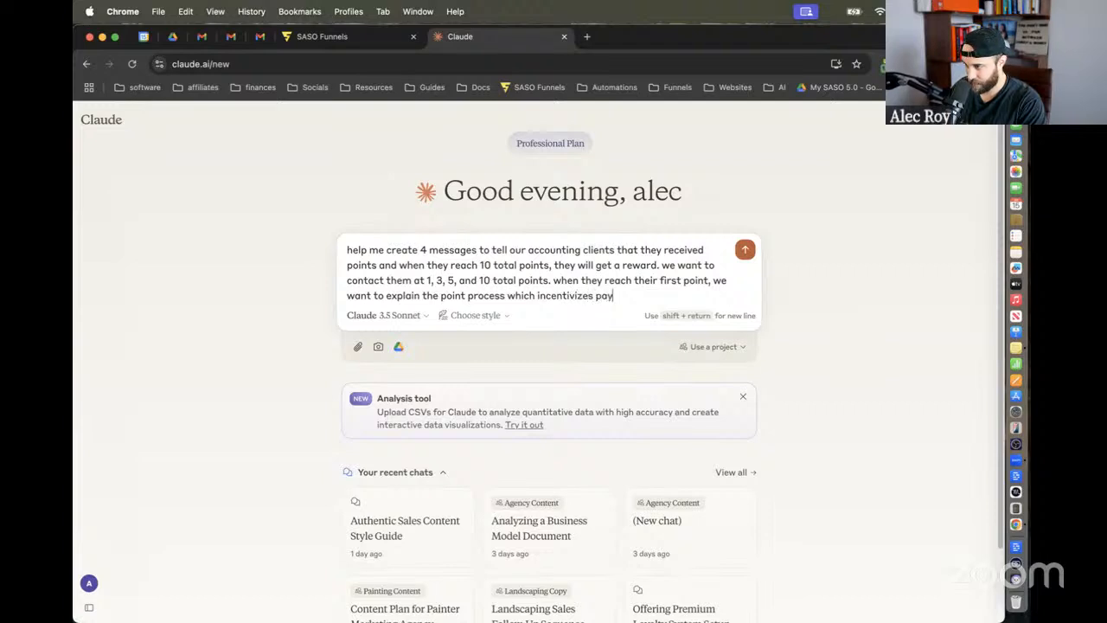
type("ments, revier")
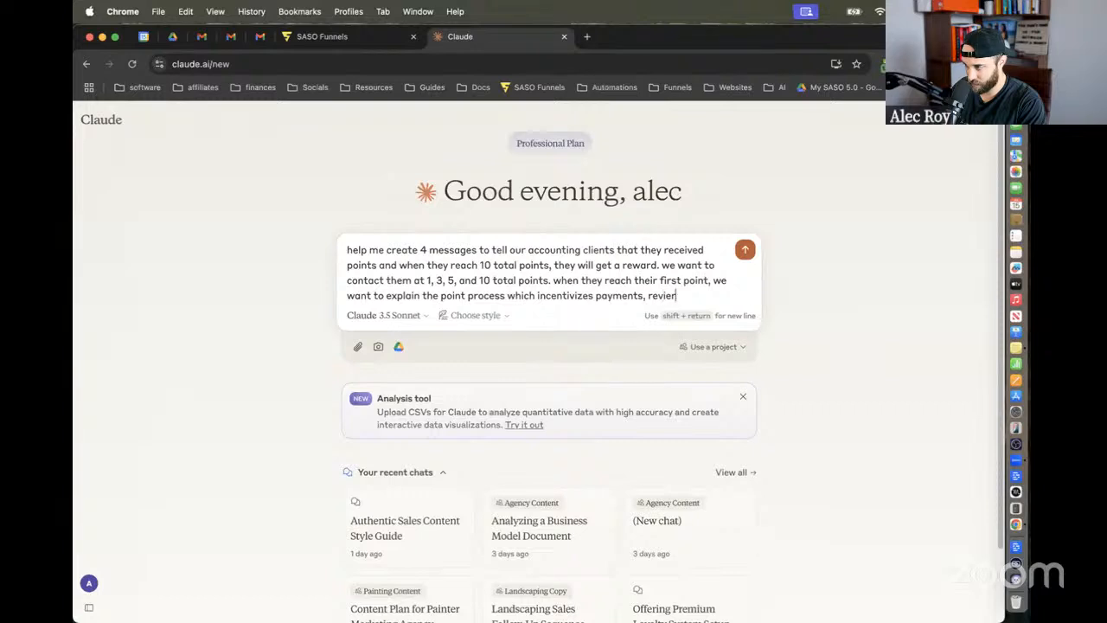
type("snd referrals")
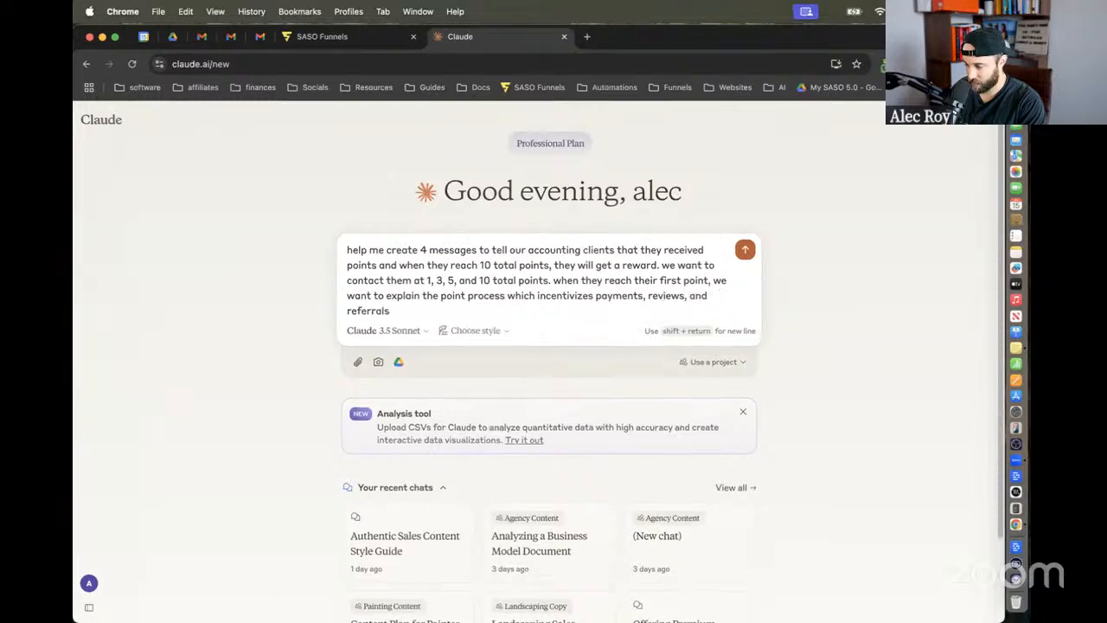
type(", and")
key("BackSpace")
key("BackSpace")
key("BackSpace")
key("BackSpace")
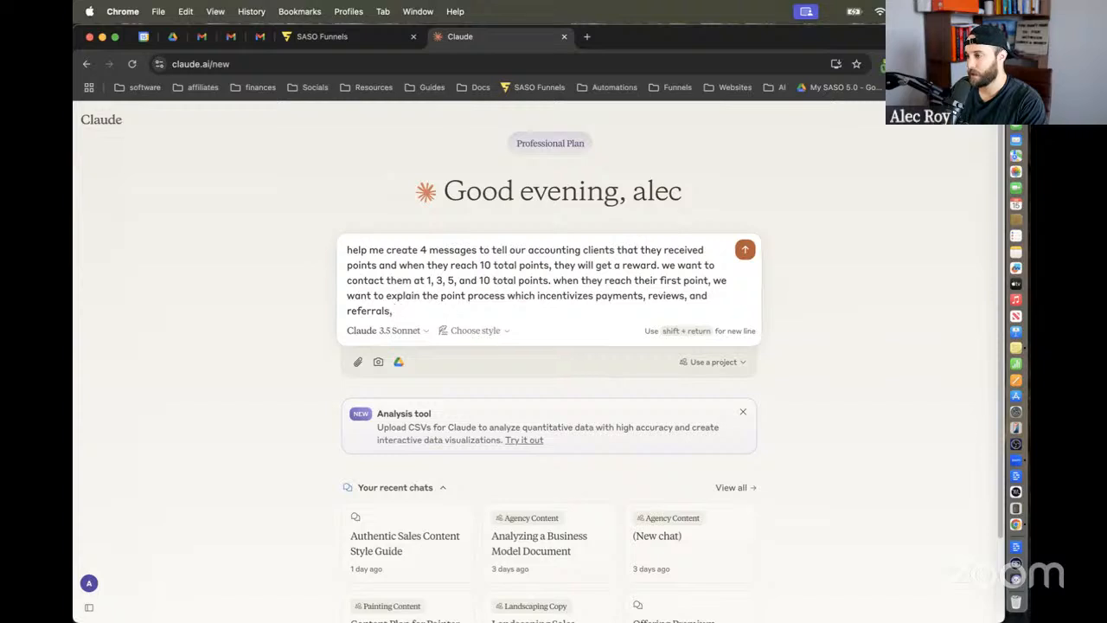
Step: Add the sentence "when they reach 10 points we want to give them something for free." to the prompt
type("when they reach ")
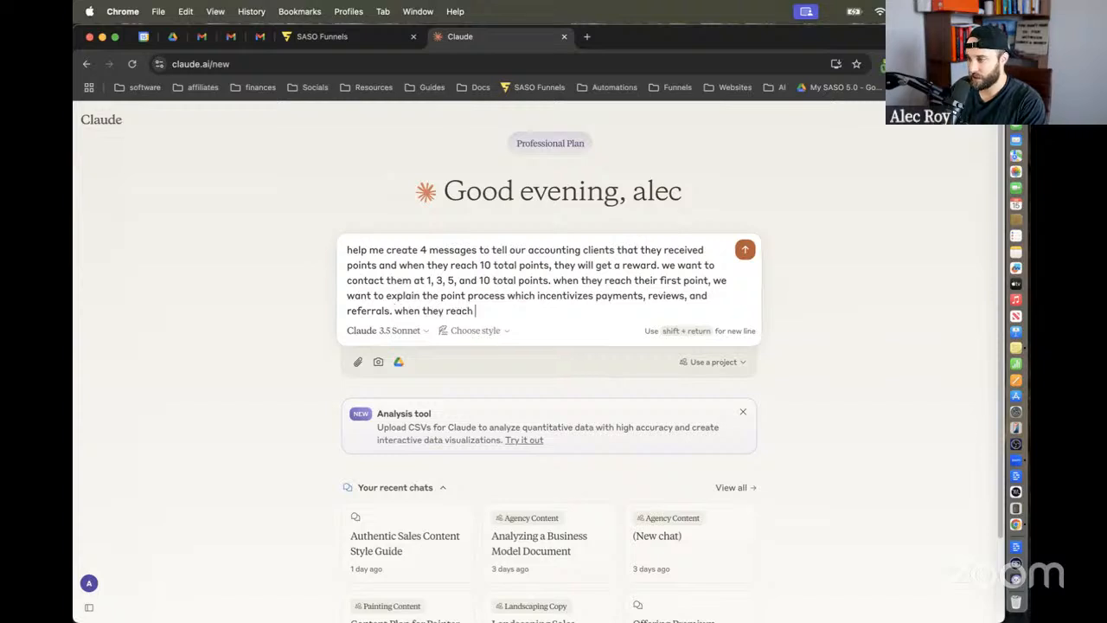
type("10 poi")
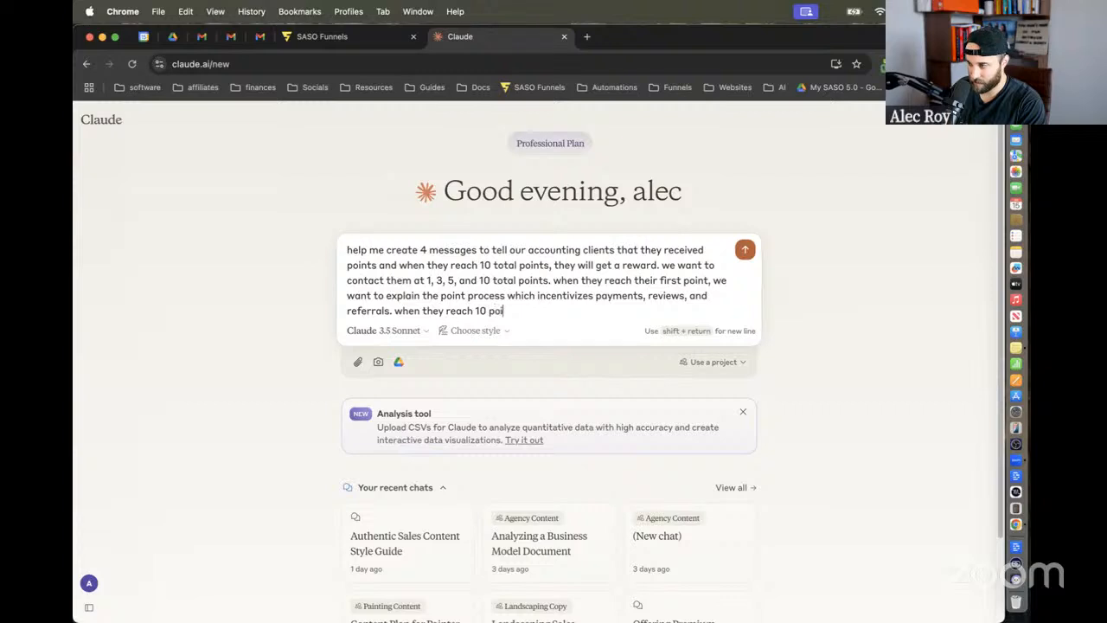
type("nts we want t")
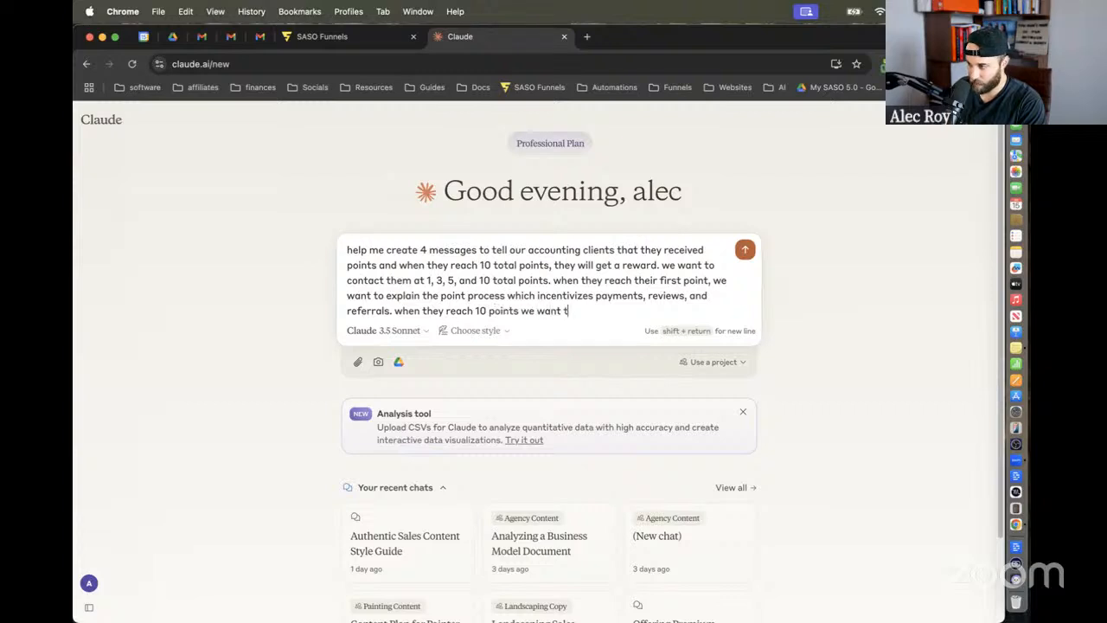
type("o give them some")
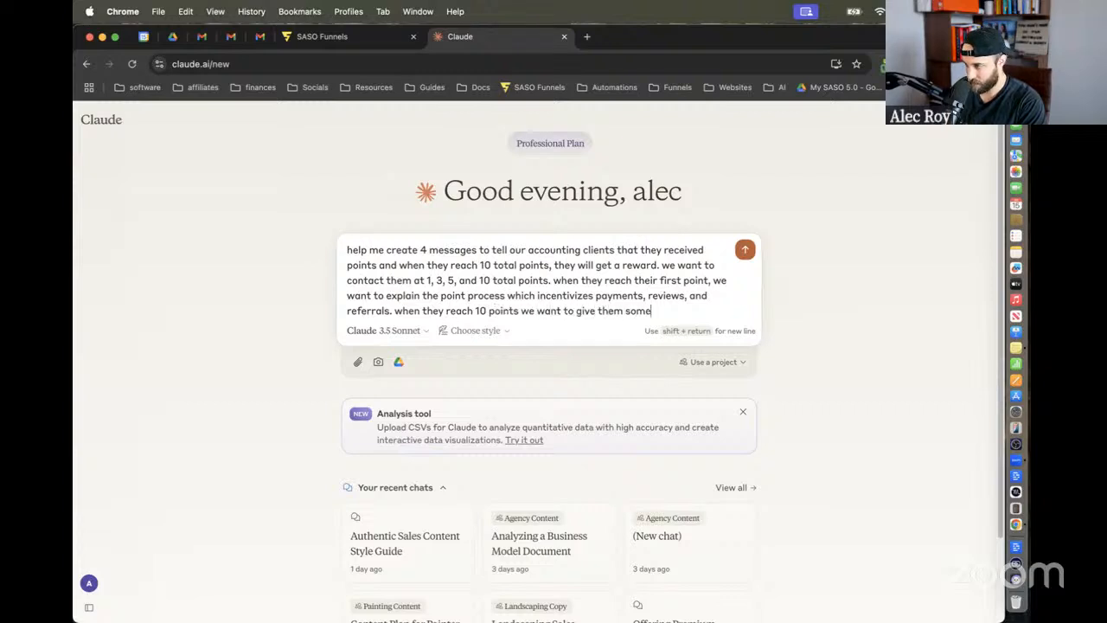
type("thing for free.")
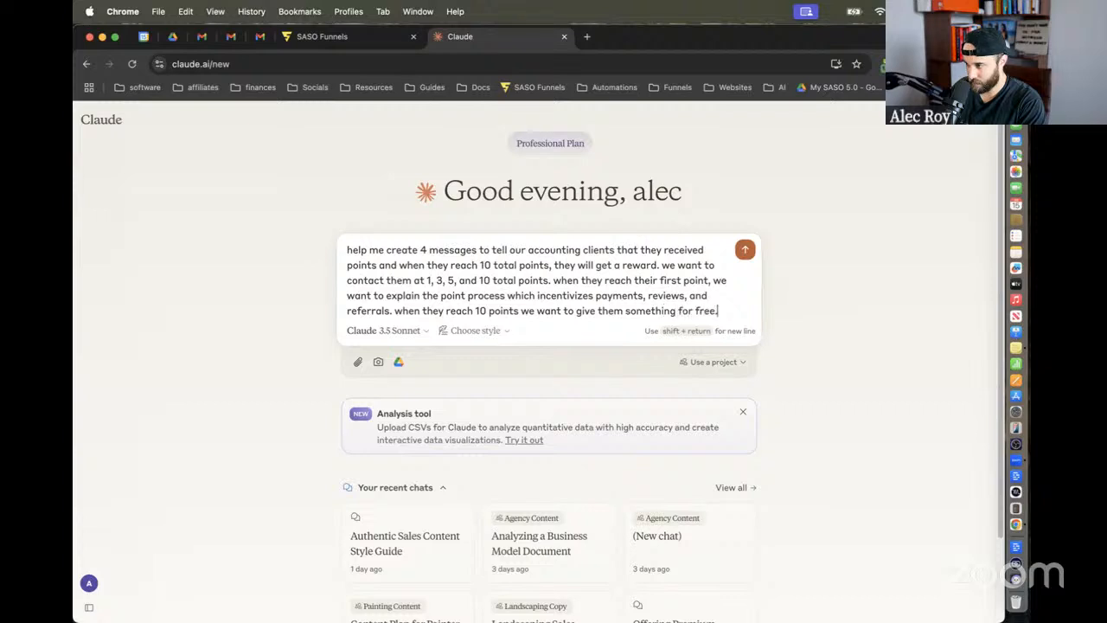
Step: Add a separate line "use a tone that accounts would use with their clients." to the prompt and submit it
key("shift+Return")
key("shift+Return")
type("usie a t")
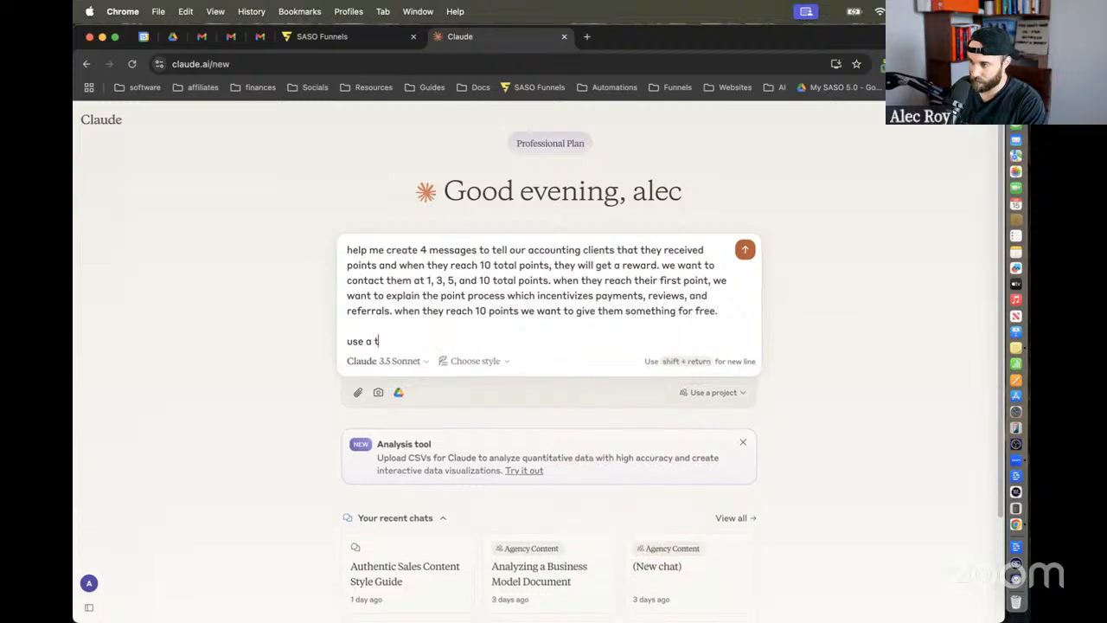
type("one that accounts would use.")
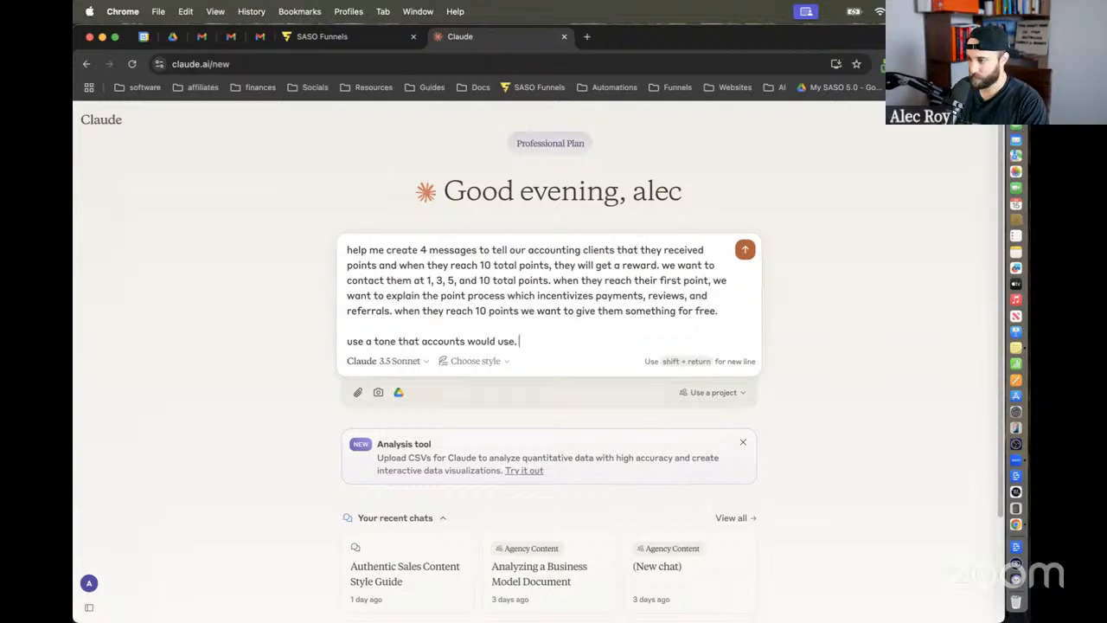
key("BackSpace")
key("BackSpace")
type("witht")
type("he")
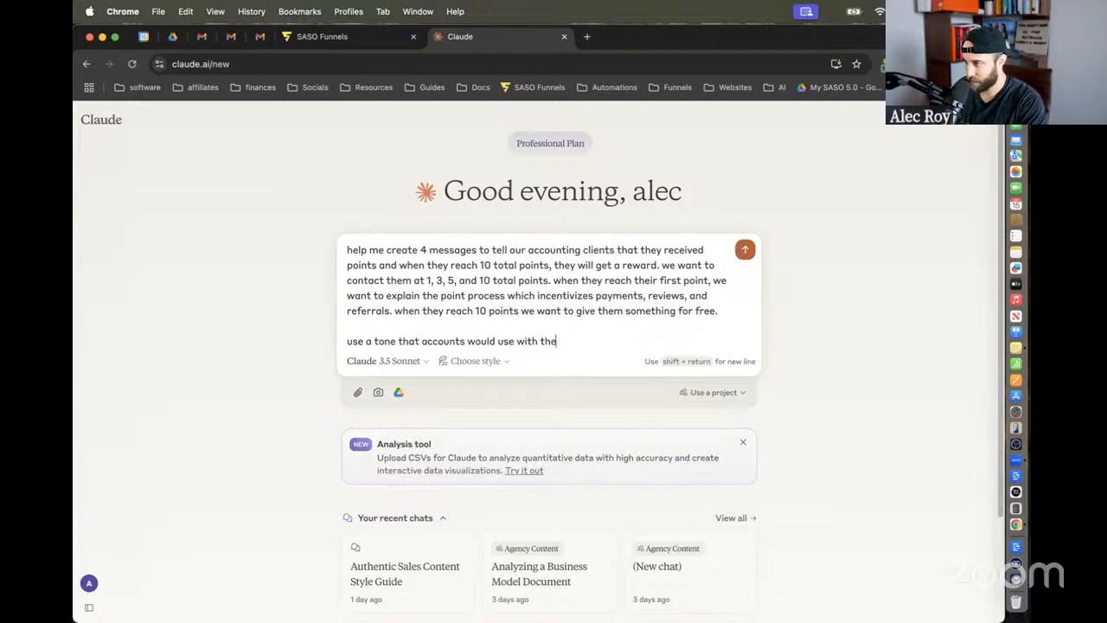
type("ir clients.")
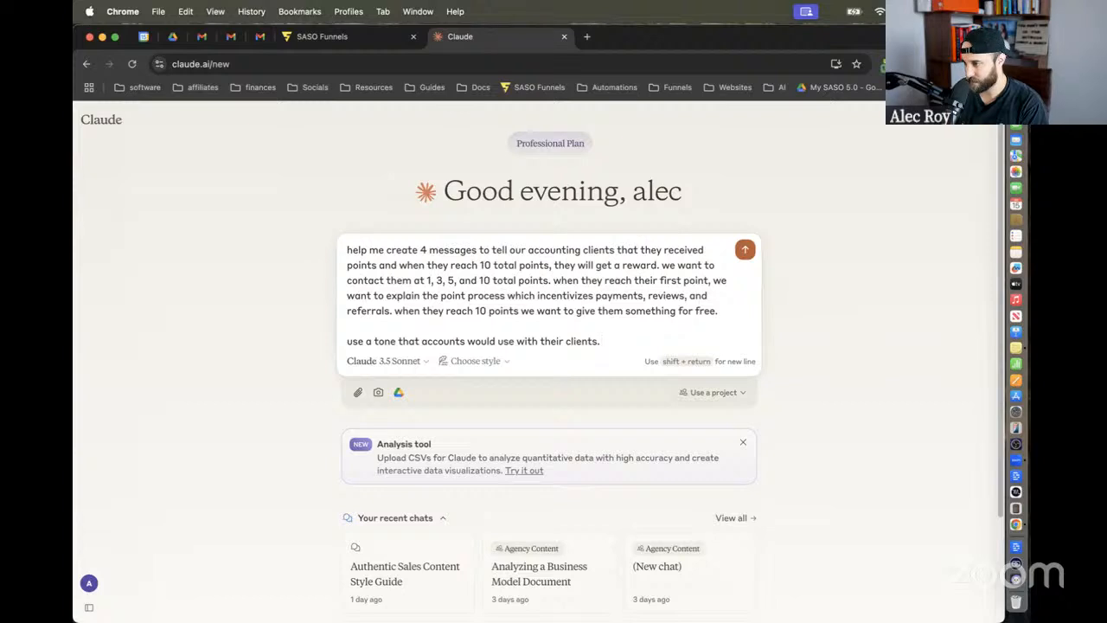
key("Return")
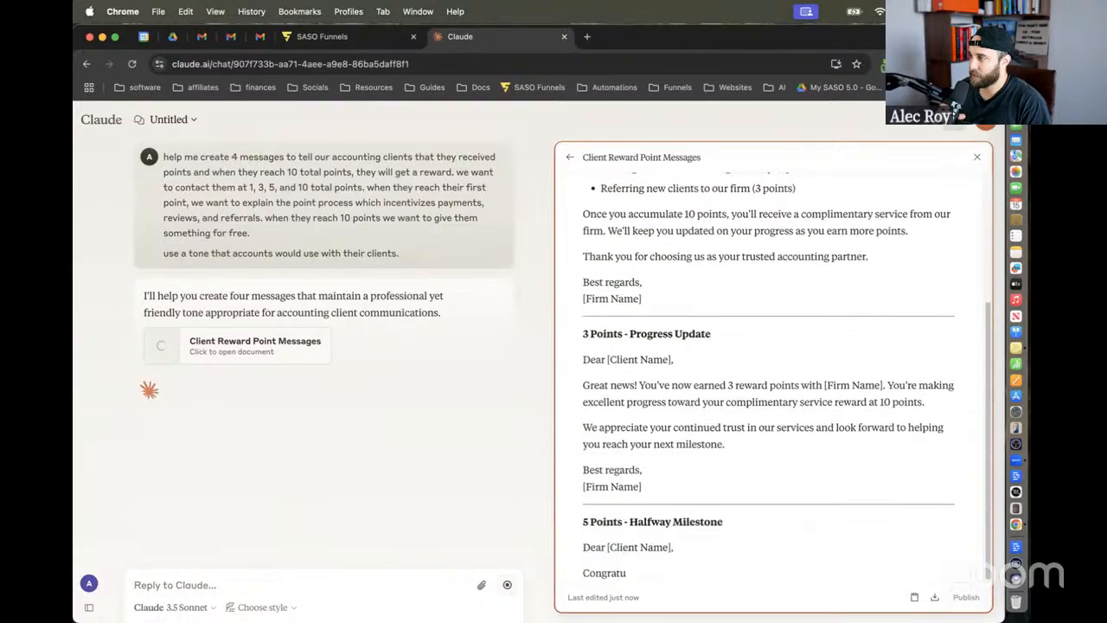
Step: Review the drafted 1, 3, 5, and 10 point messages, checking the point values and the reward wording
scroll(828, 261, "up", 8)
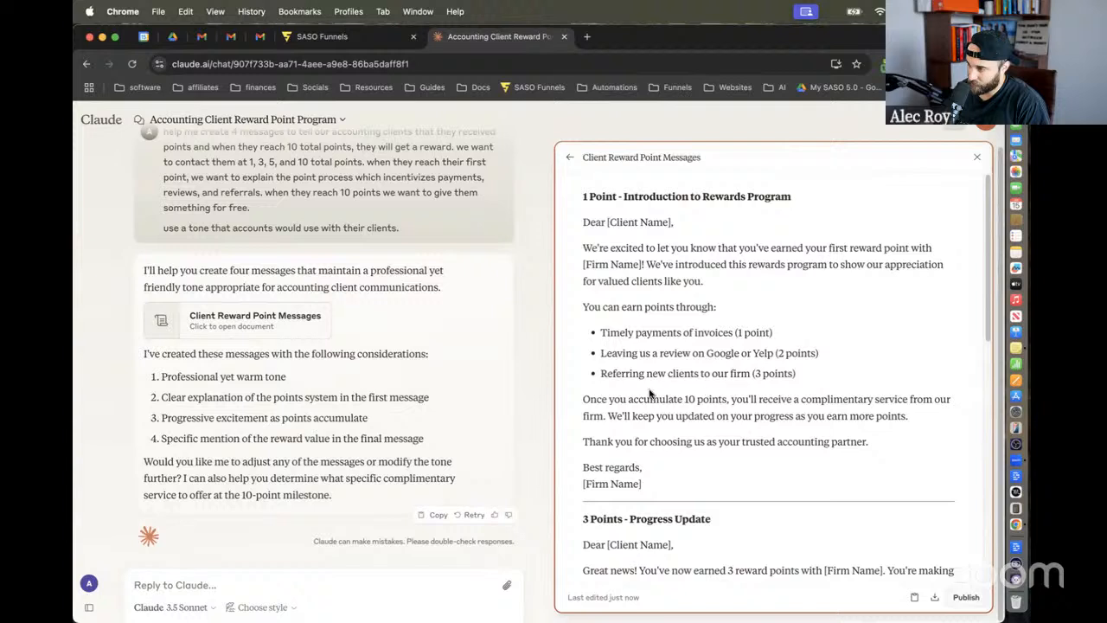
scroll(713, 374, "down", 1)
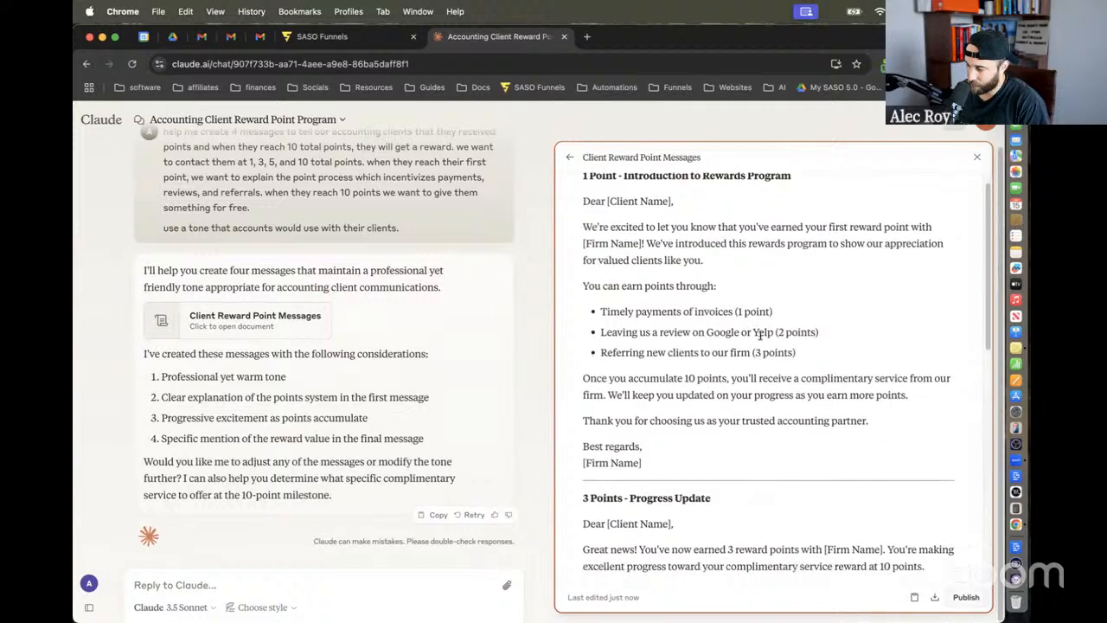
left_click_drag(750, 318, 793, 337)
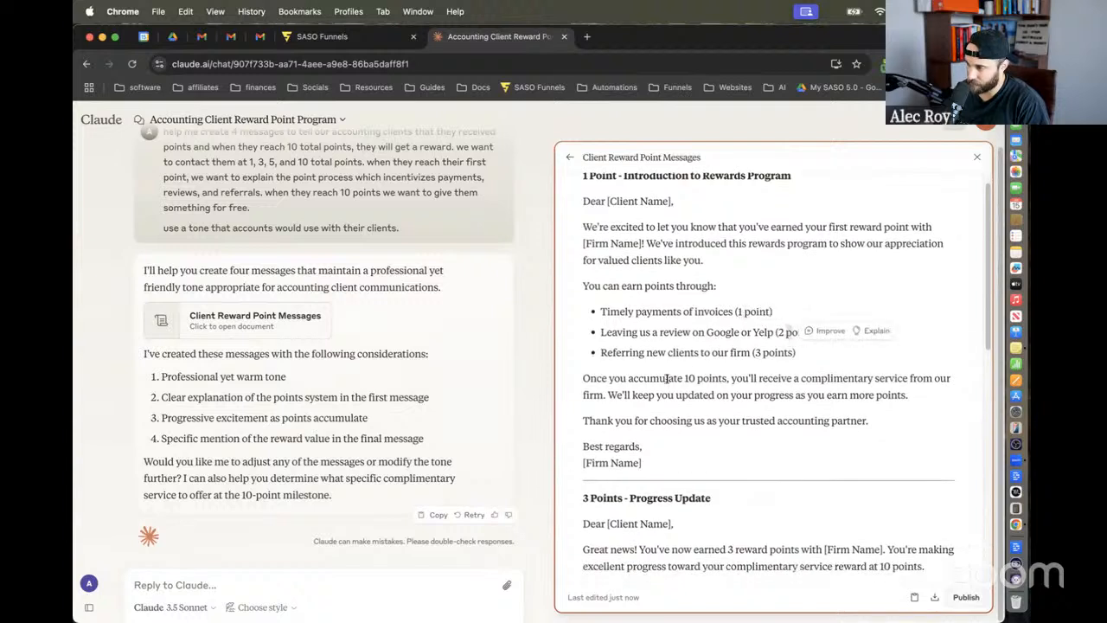
scroll(667, 378, "down", 1)
left_click(696, 379)
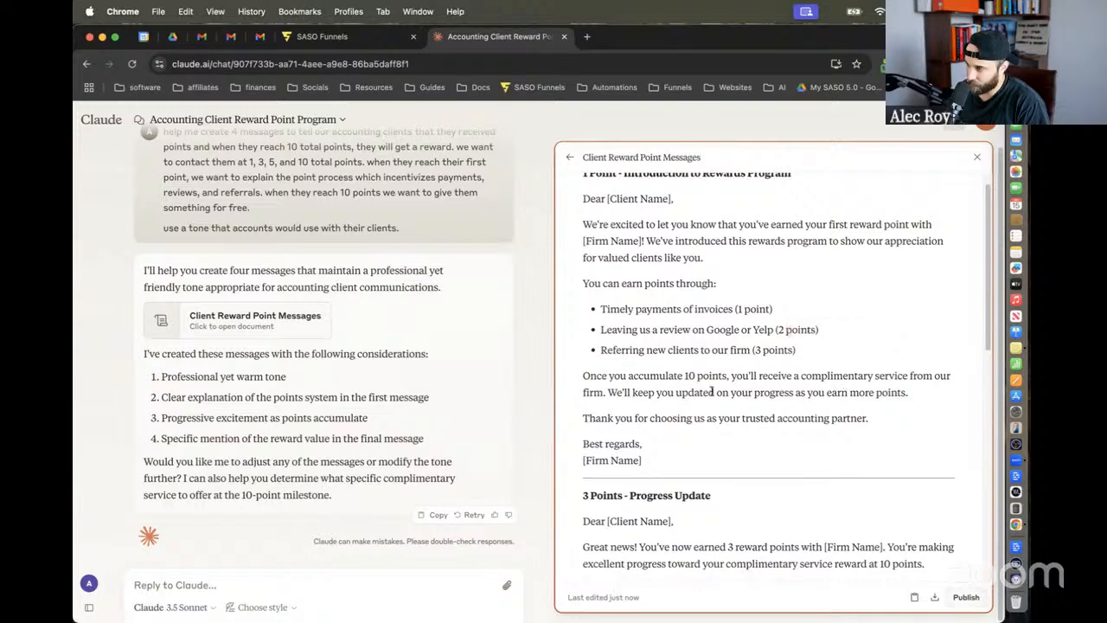
scroll(712, 390, "down", 2)
scroll(712, 389, "down", 3)
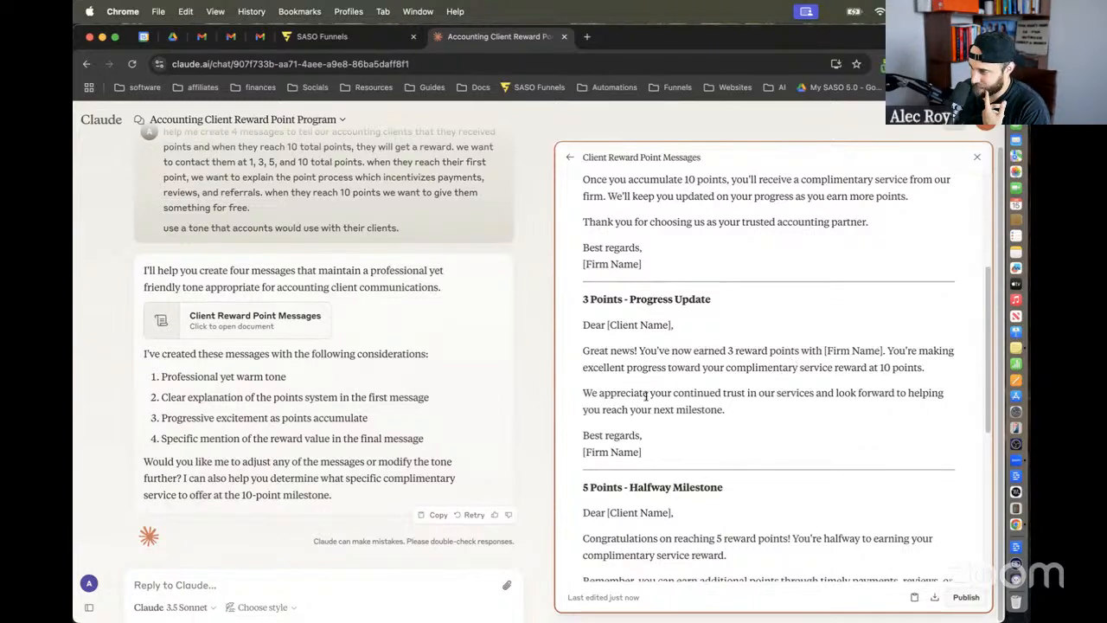
scroll(655, 426, "down", 1)
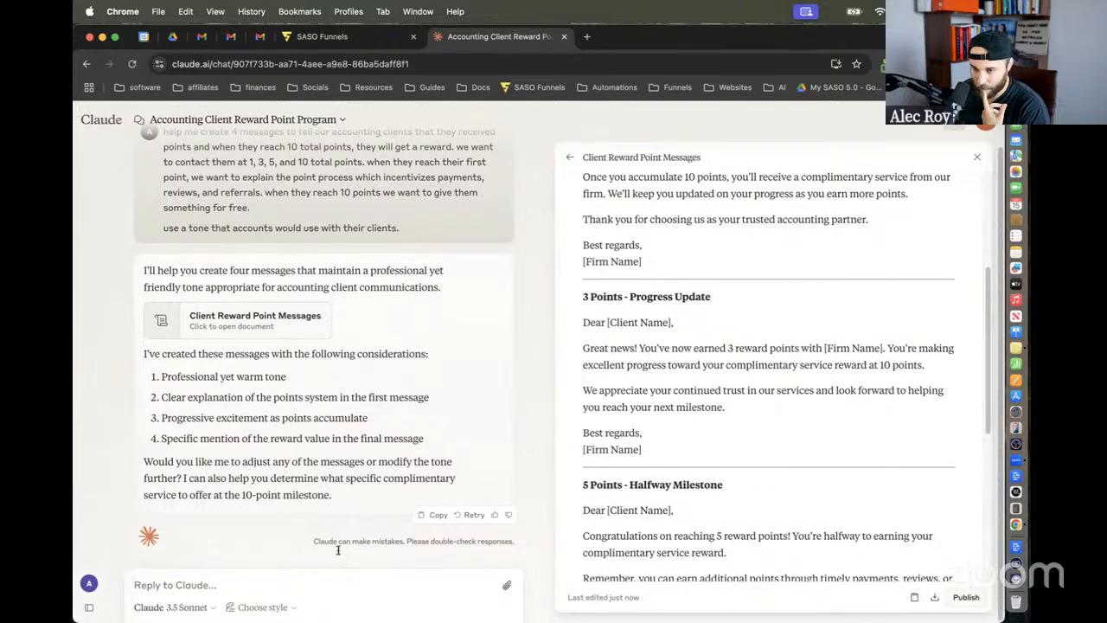
left_click(320, 576)
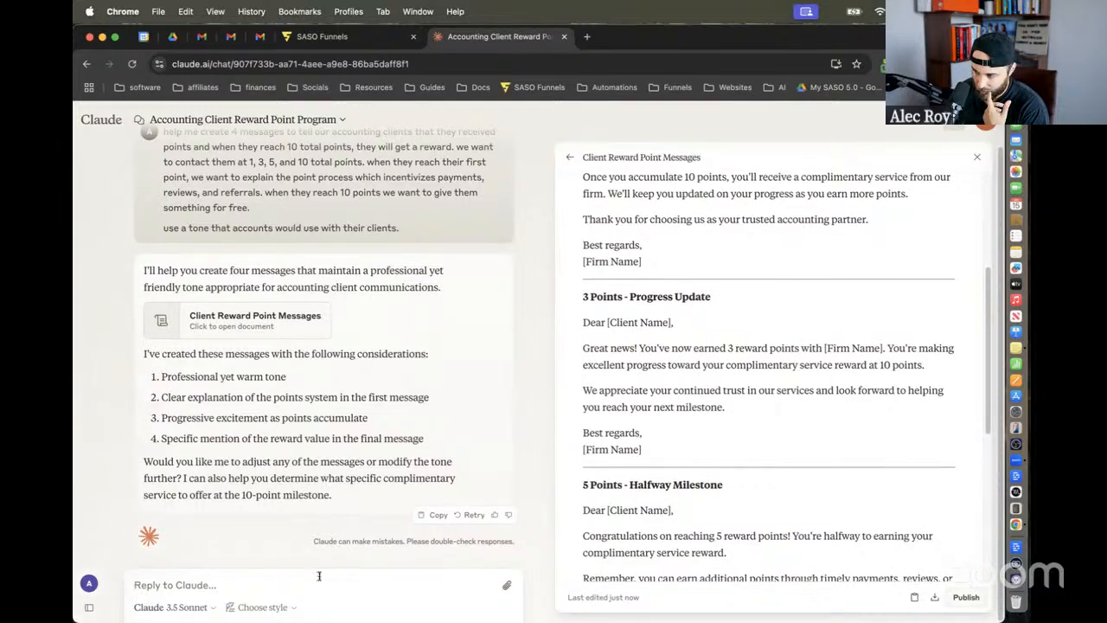
scroll(666, 489, "down", 5)
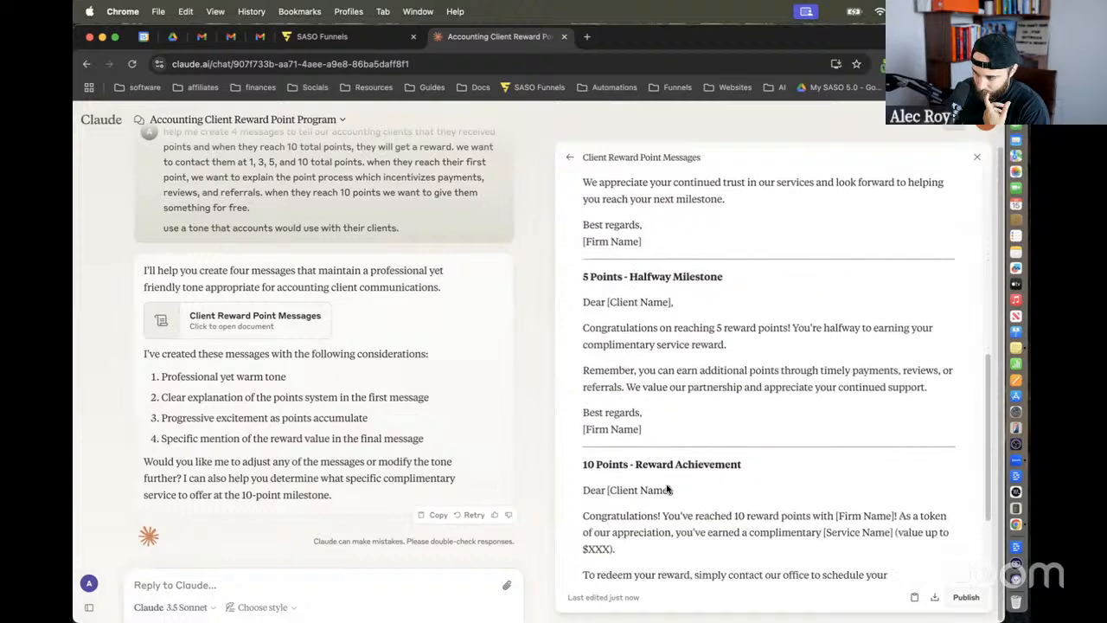
scroll(666, 488, "up", 10)
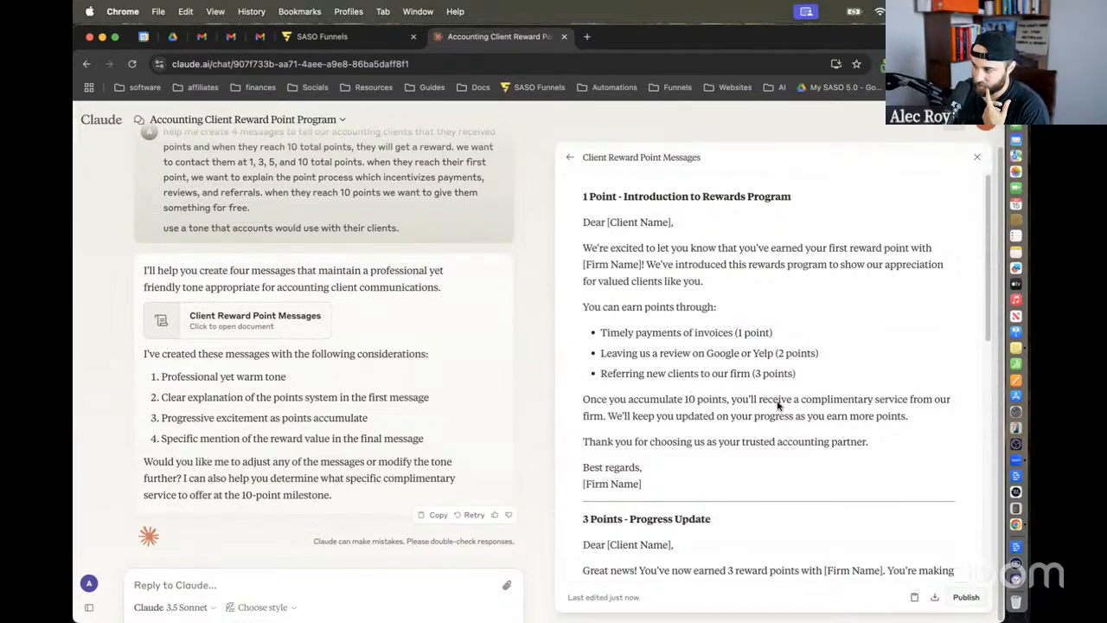
left_click_drag(803, 399, 910, 398)
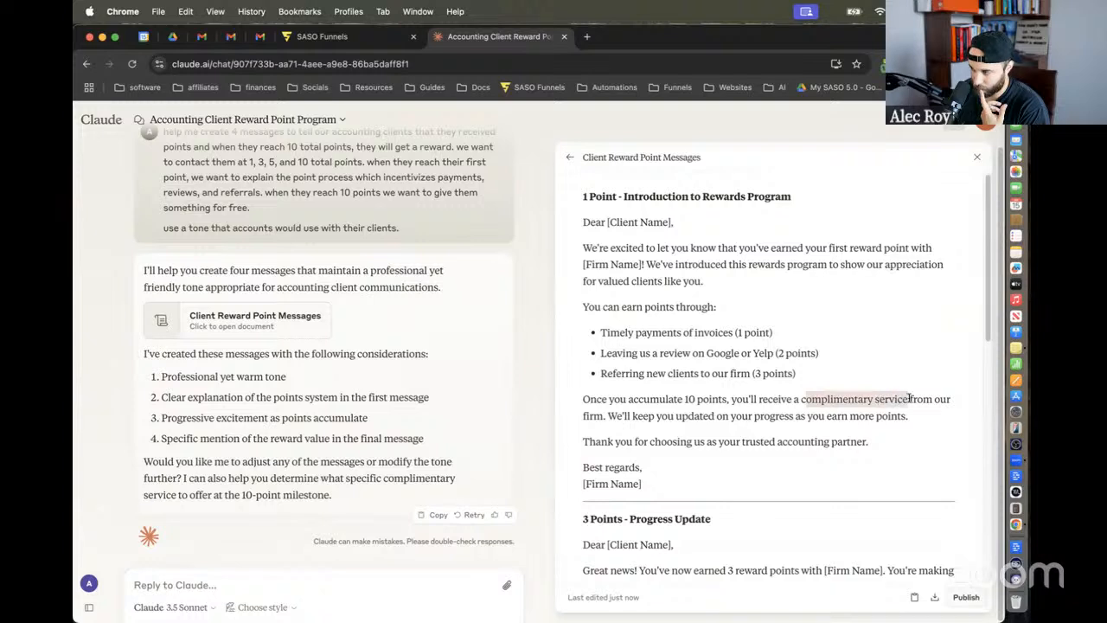
left_click(851, 415)
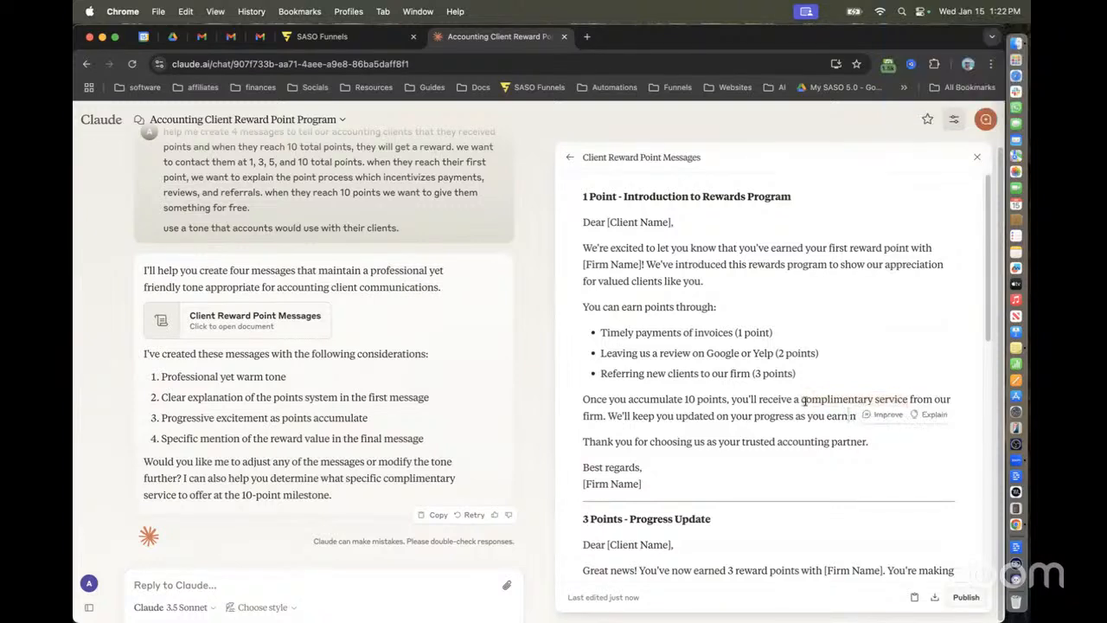
Step: Begin a reply asking to substitute the complimentary service with a free audit
left_click(416, 581)
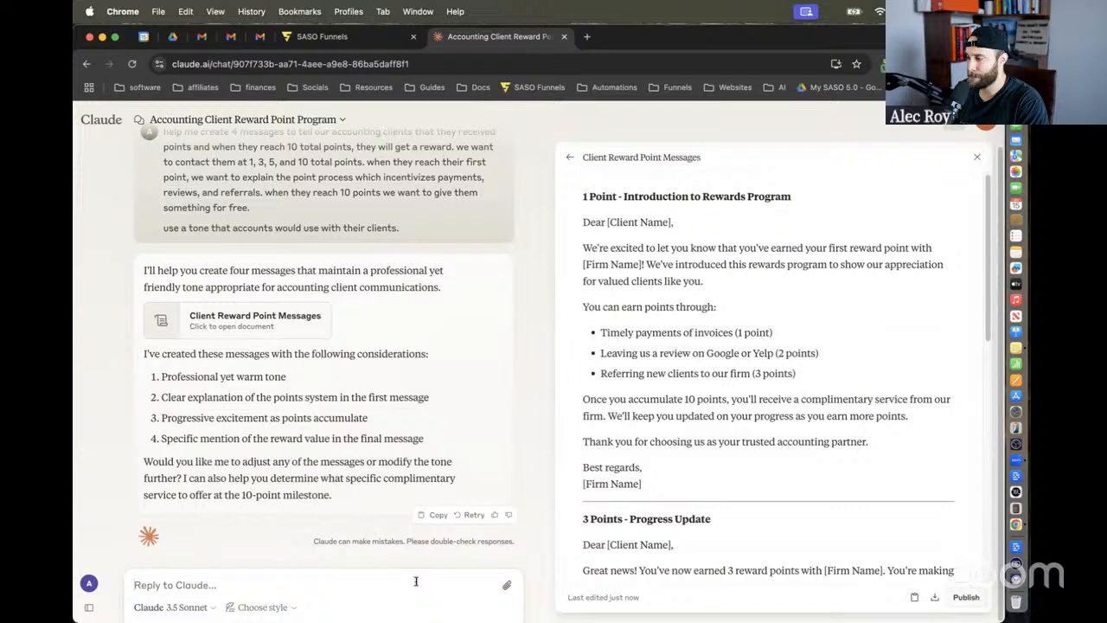
type("substitue teh")
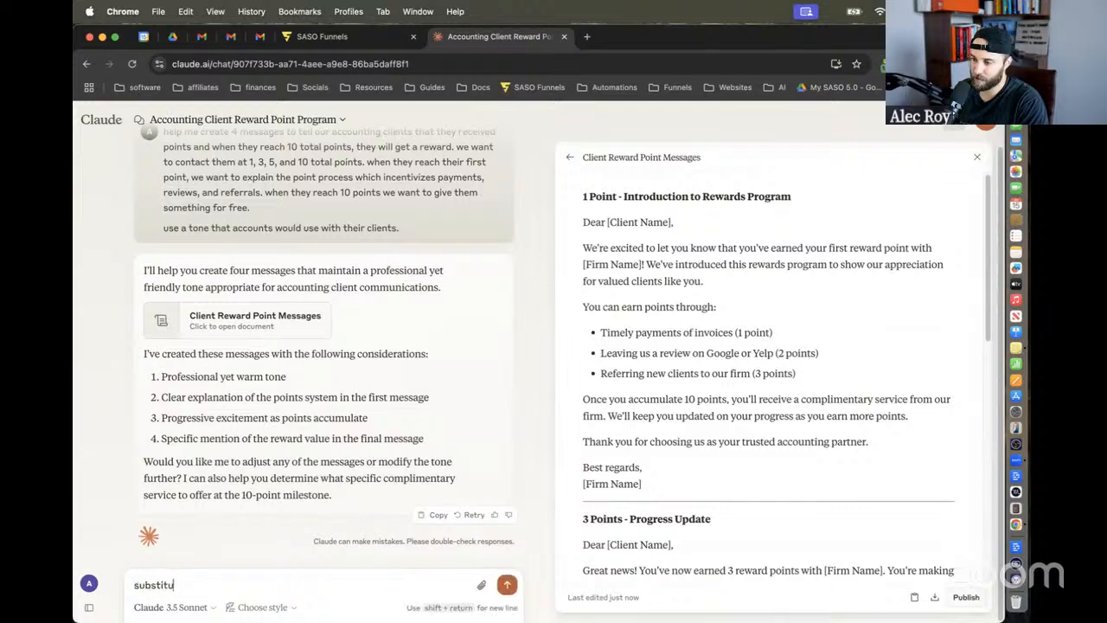
key("BackSpace")
key("BackSpace")
key("BackSpace")
key("BackSpace")
type("e teh")
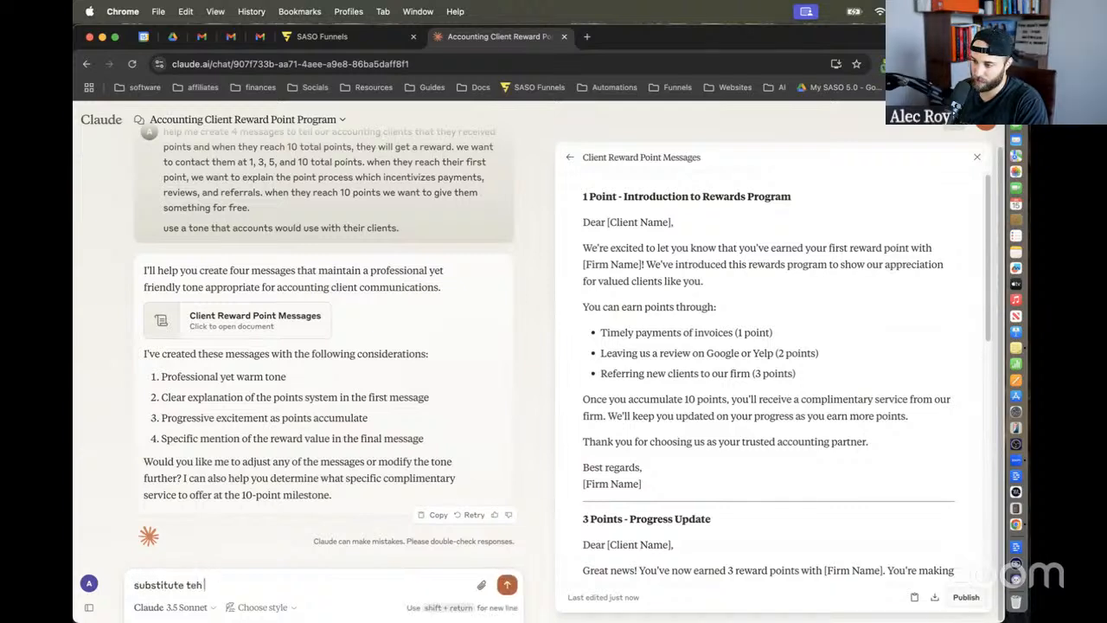
key("BackSpace")
key("BackSpace")
type("he compliment")
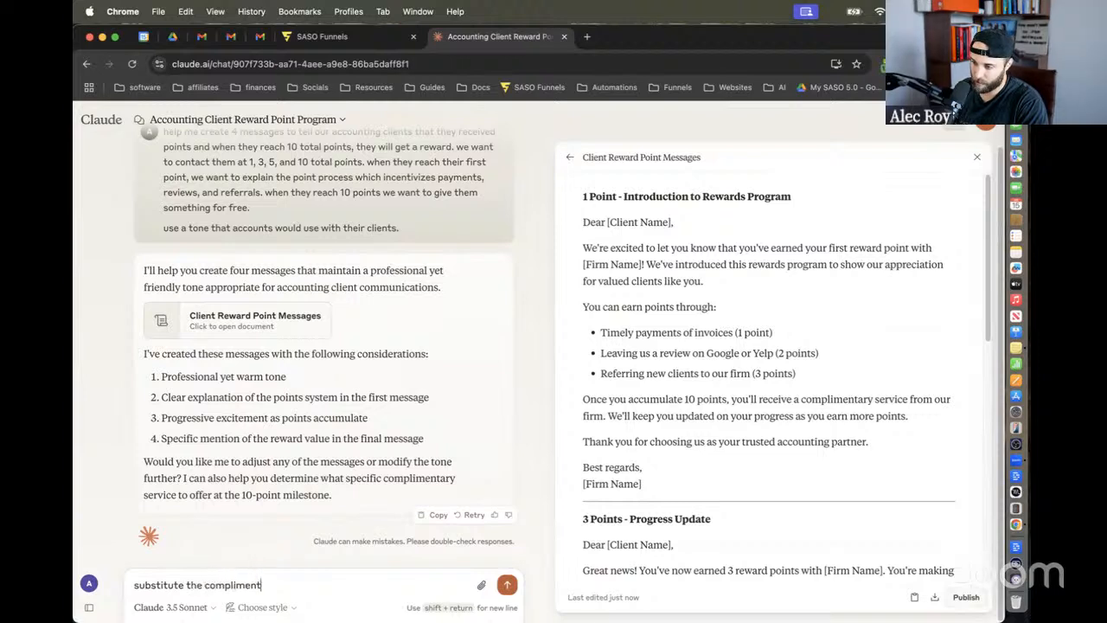
type("ary service wit")
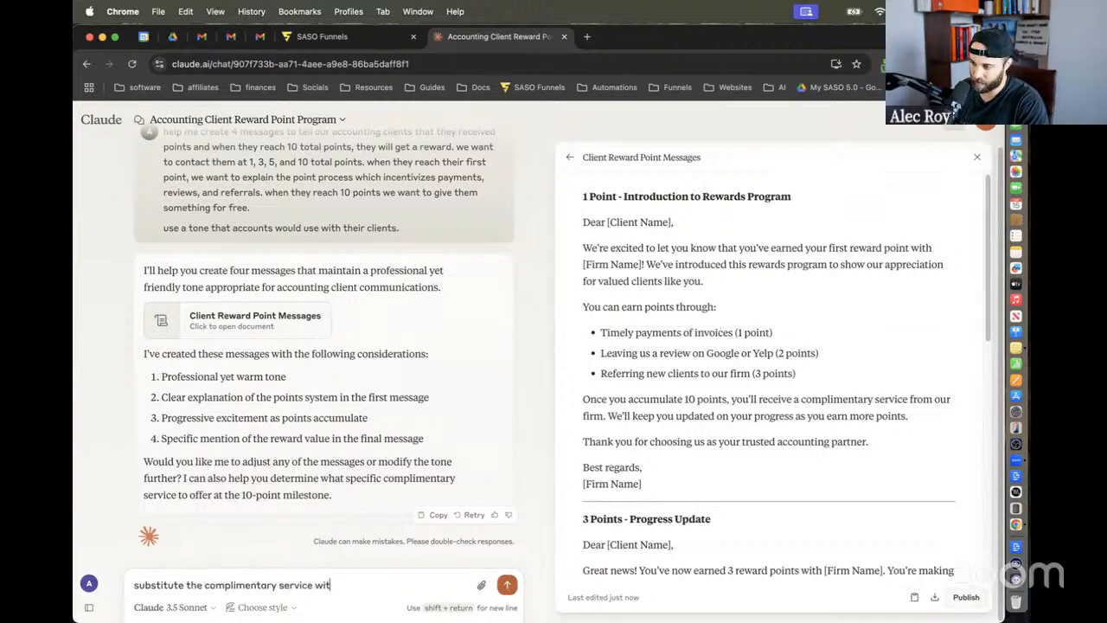
type("h a free audit")
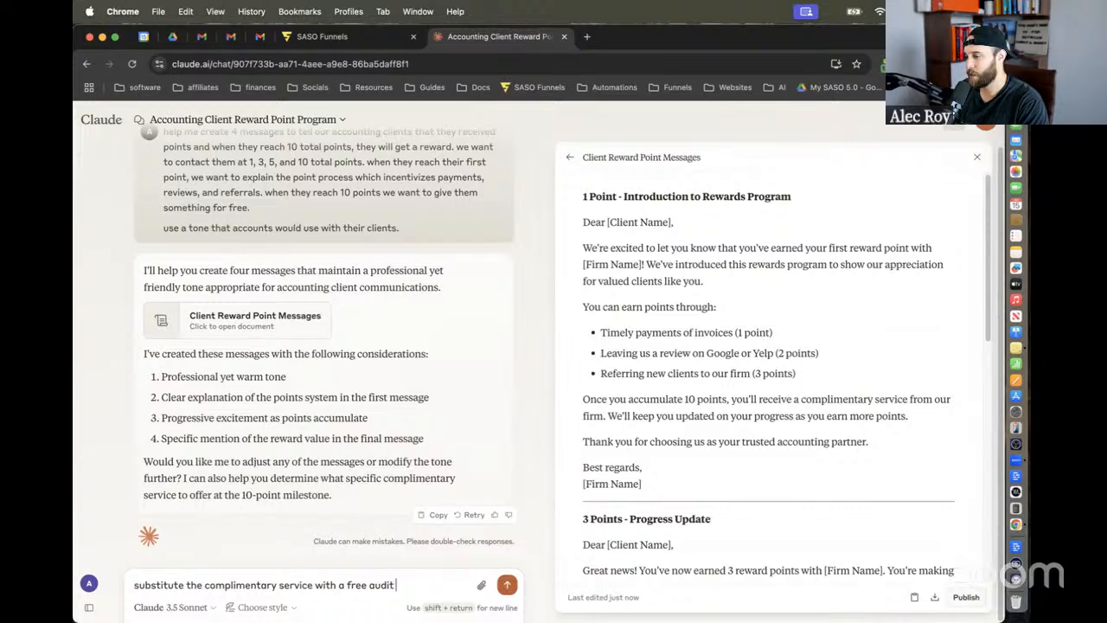
Step: Change the substitute reward in the unsent reply to a free financial projection
key("BackSpace")
key("BackSpace")
key("BackSpace")
key("BackSpace")
key("BackSpace")
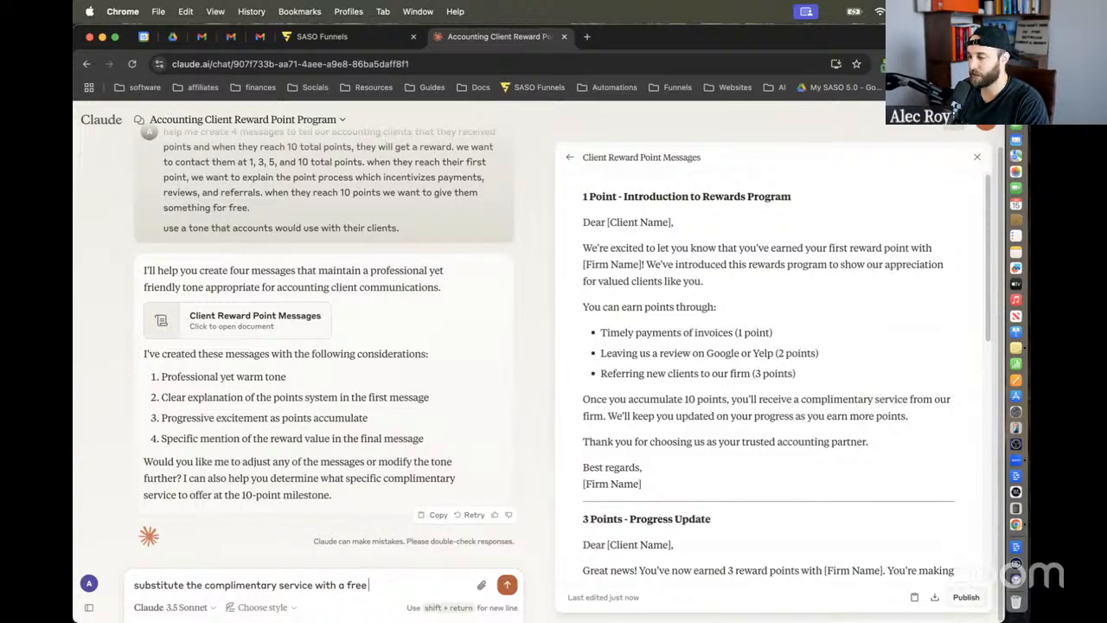
type("f")
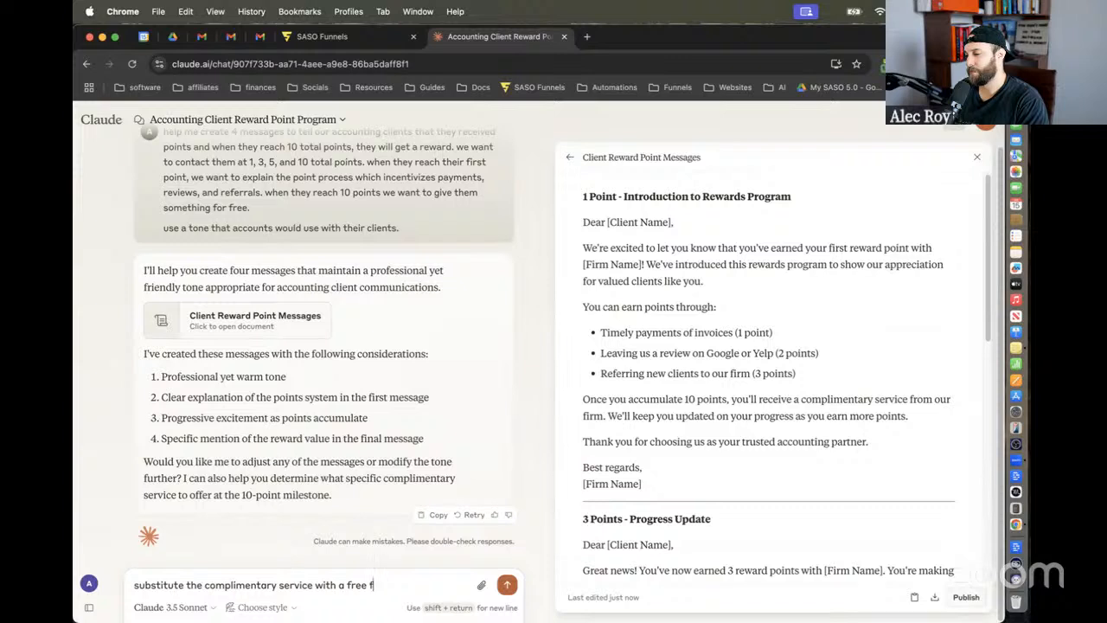
type("inancial")
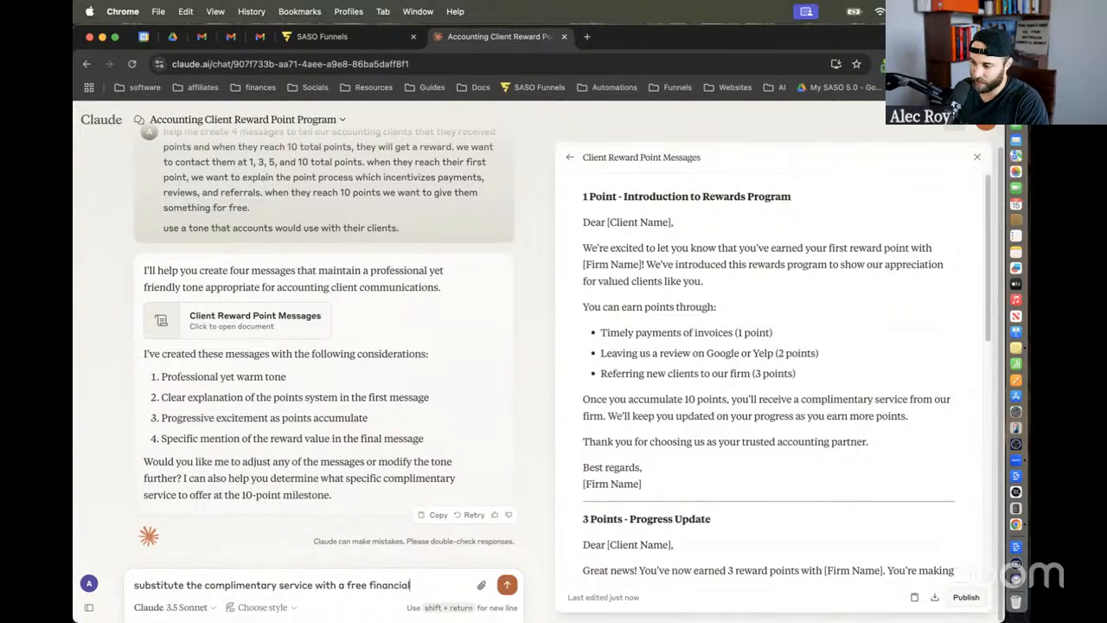
type(" projection")
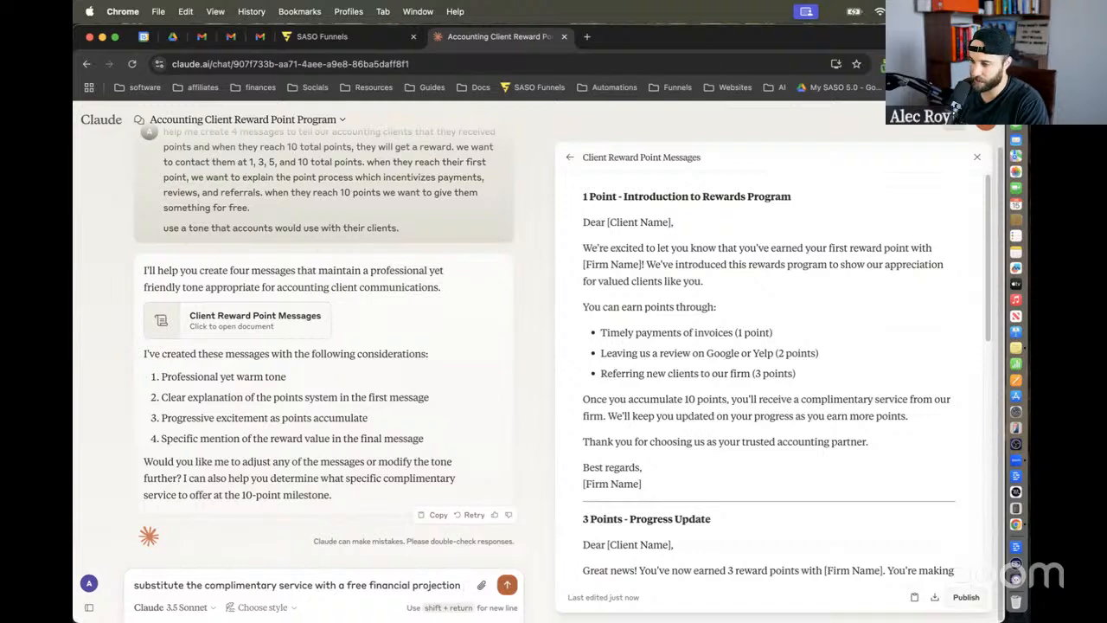
Step: Add "and lets format these for email and use a little bit more of a conversational tone." to the reply and send it
type(" and lets form")
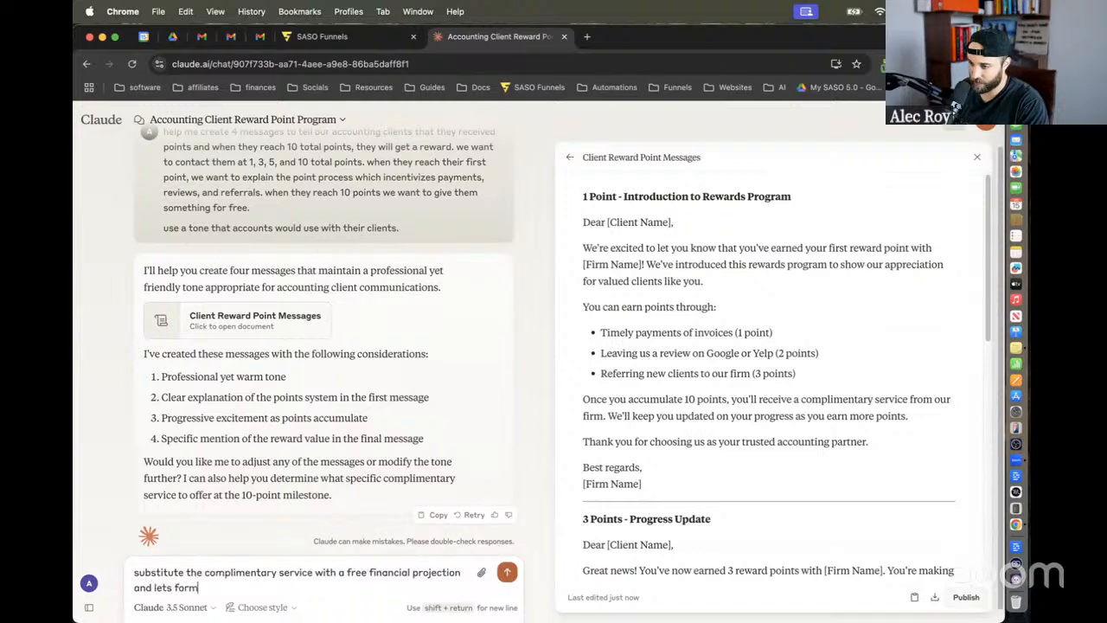
type("at these for email")
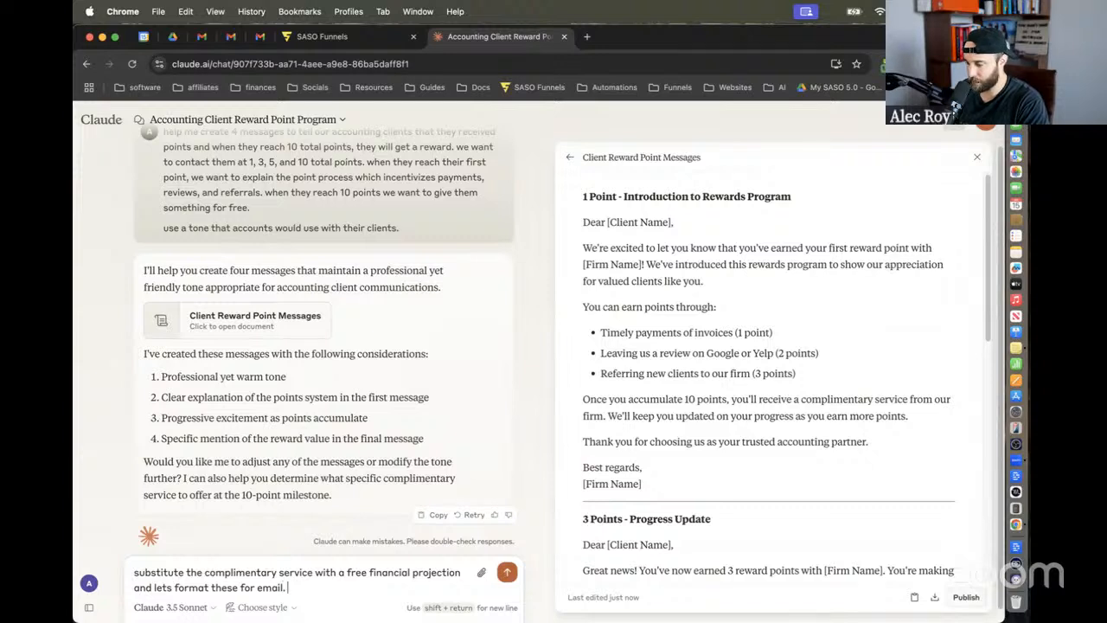
type("and use a lit")
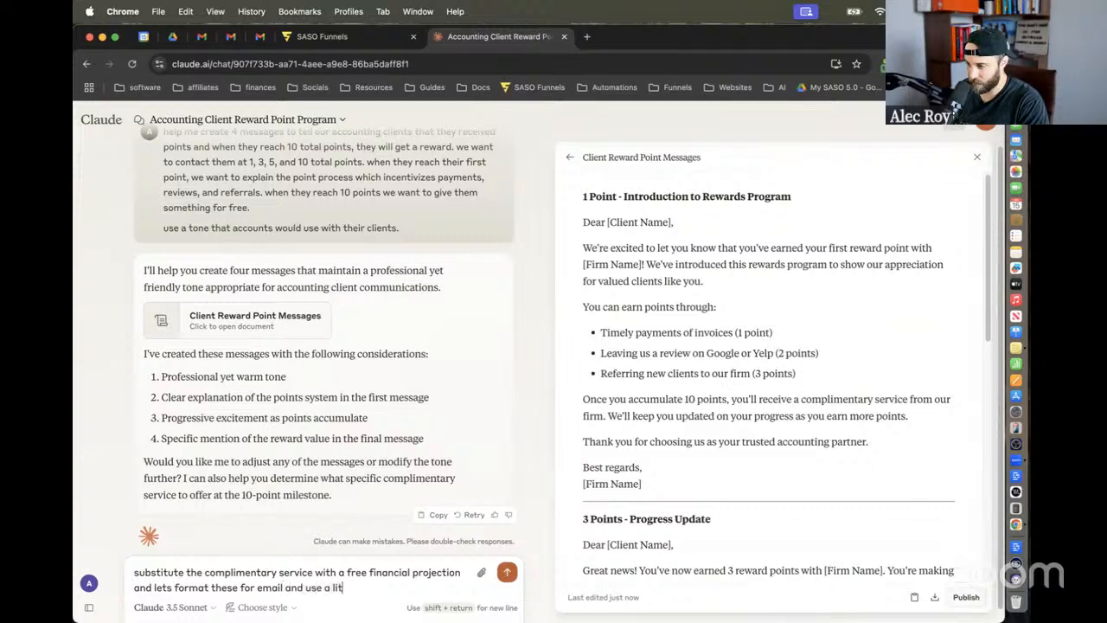
type("tle bit more of a")
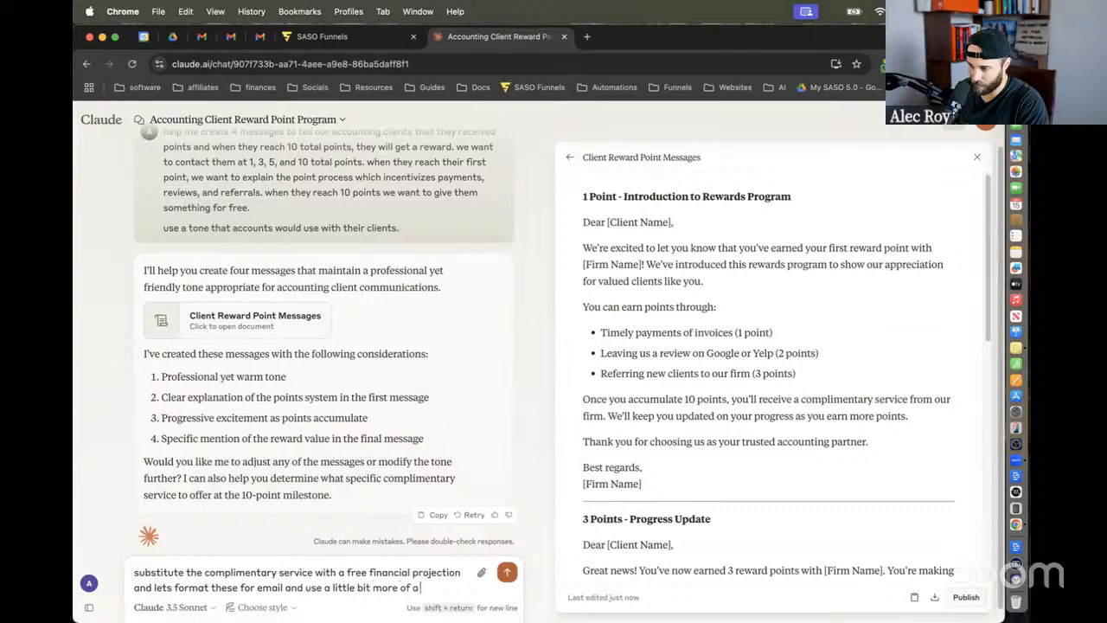
type(" conversational")
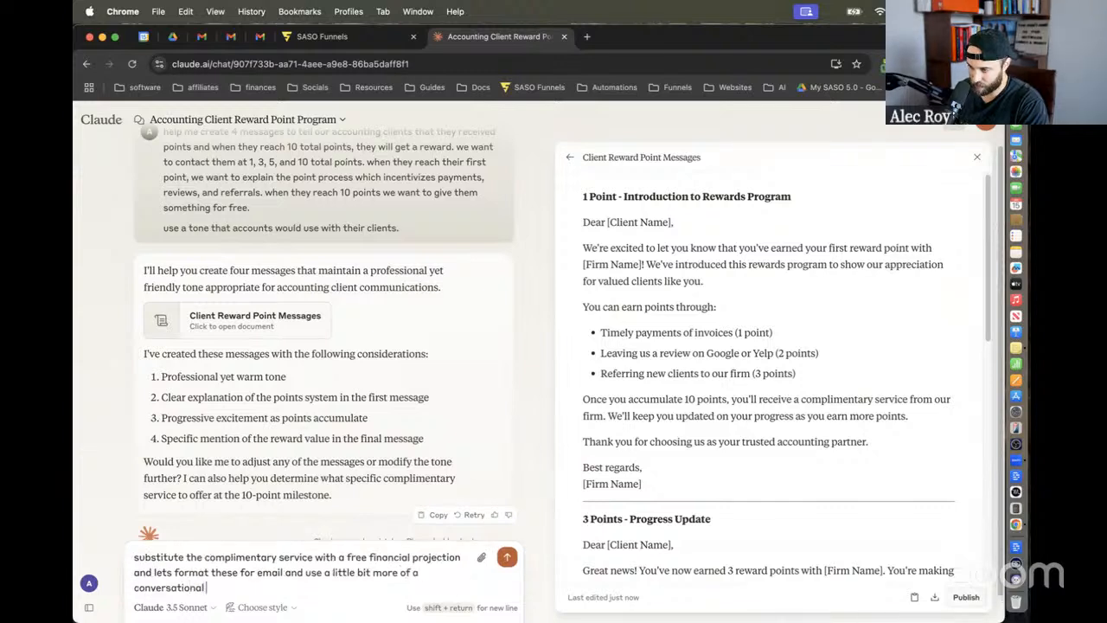
type(" tone.")
key("Return")
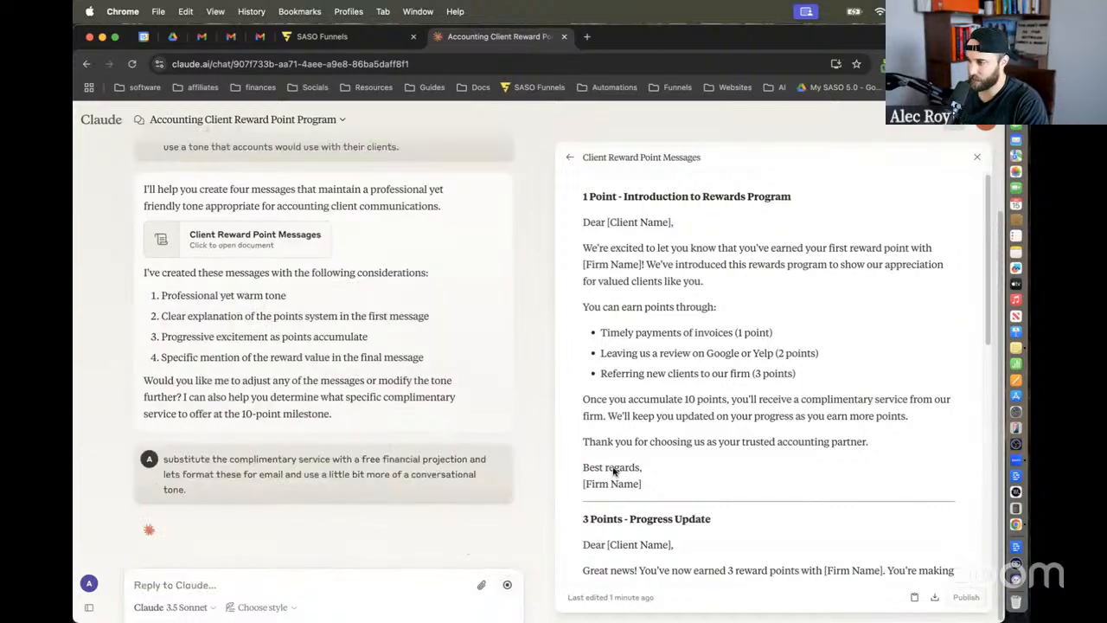
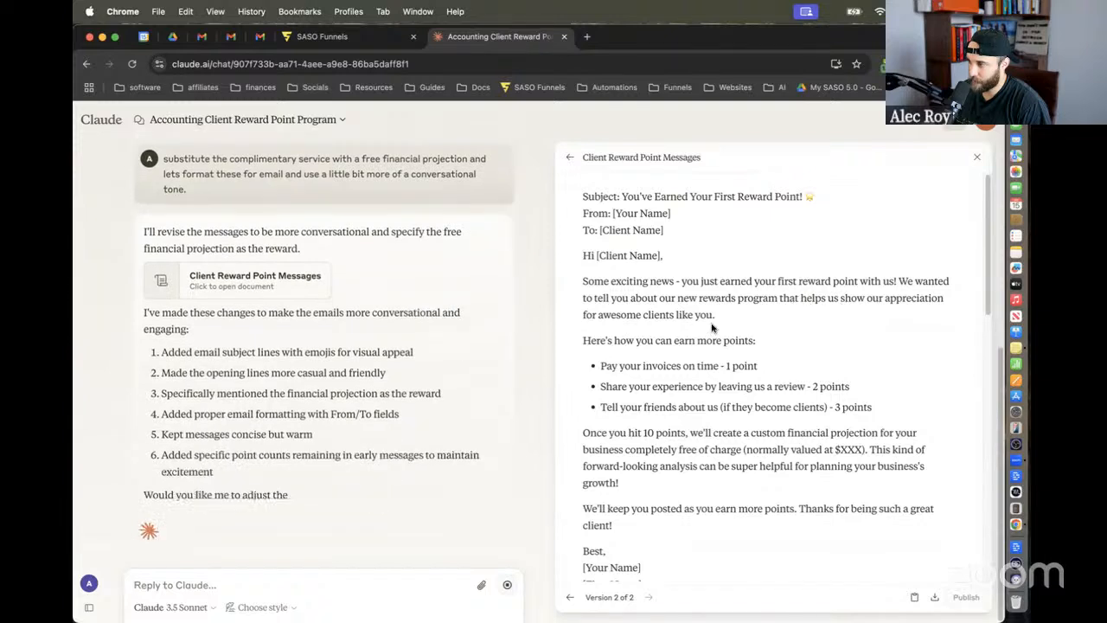
Step: Review the revised first-point email, including how points are earned and how the free financial projection is described
scroll(608, 277, "down", 2)
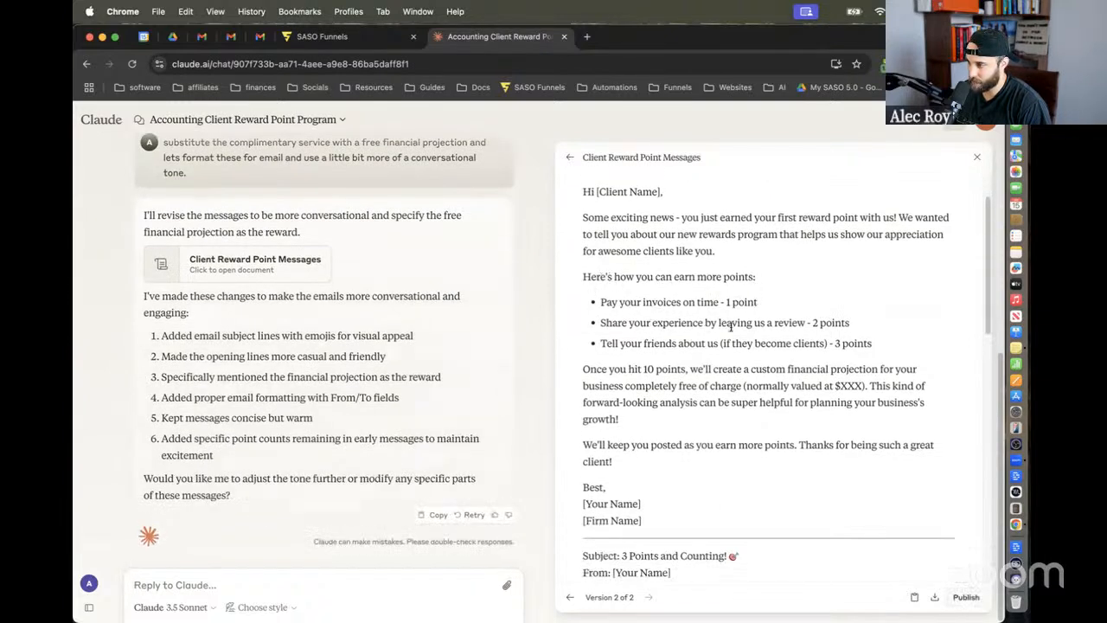
scroll(693, 386, "down", 1)
scroll(693, 386, "down", 1)
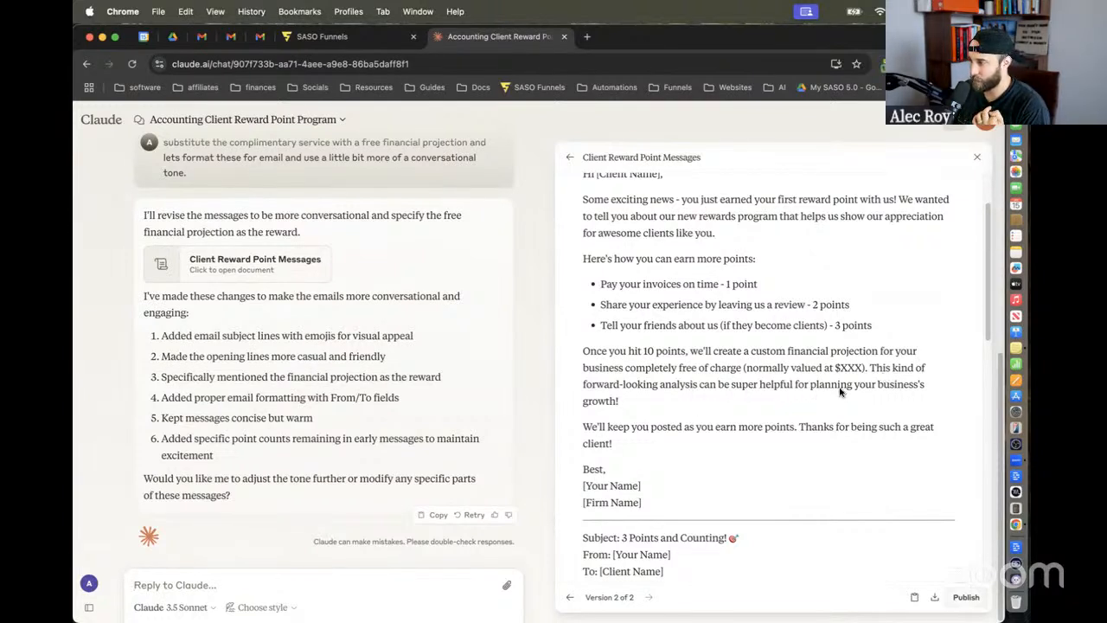
scroll(691, 443, "down", 3)
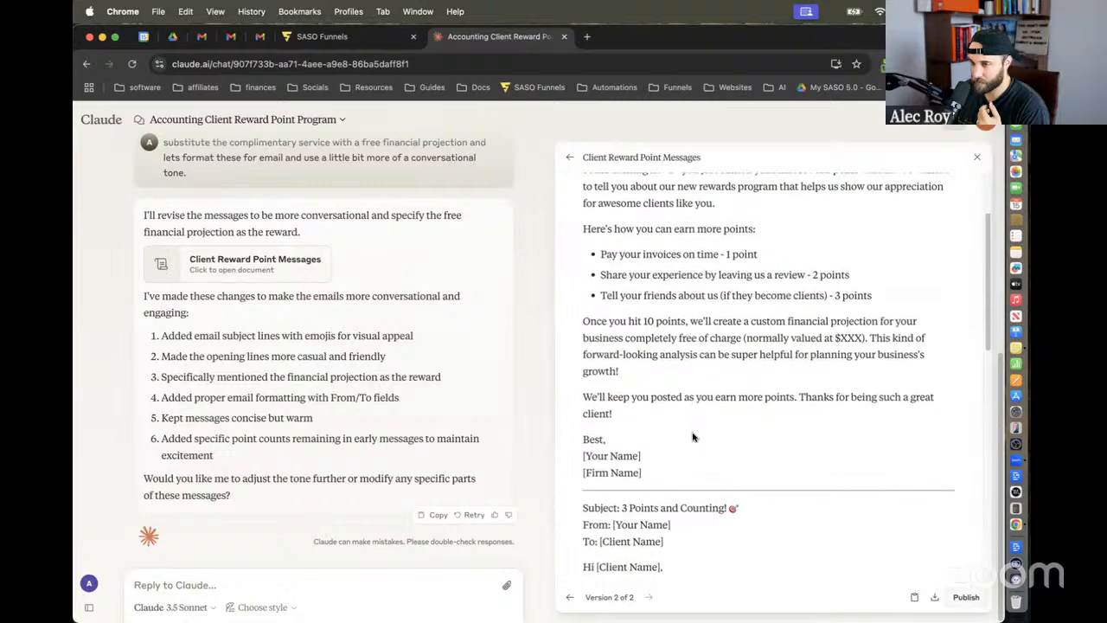
Step: Read through the revised client reward emails from the points overview to the congratulations message
scroll(692, 437, "down", 3)
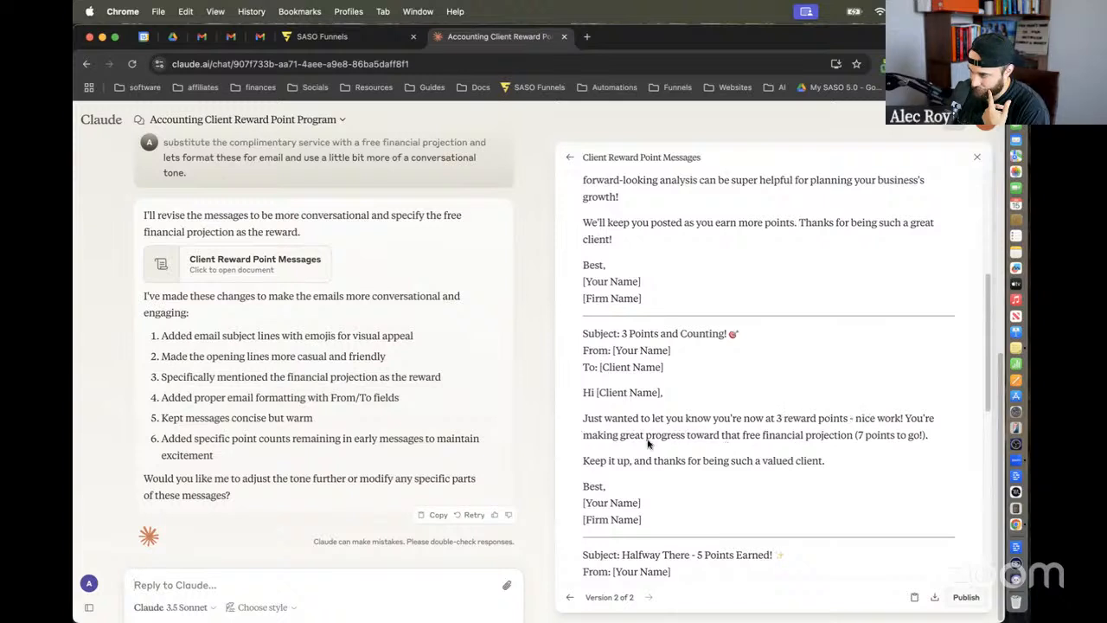
scroll(623, 445, "down", 3)
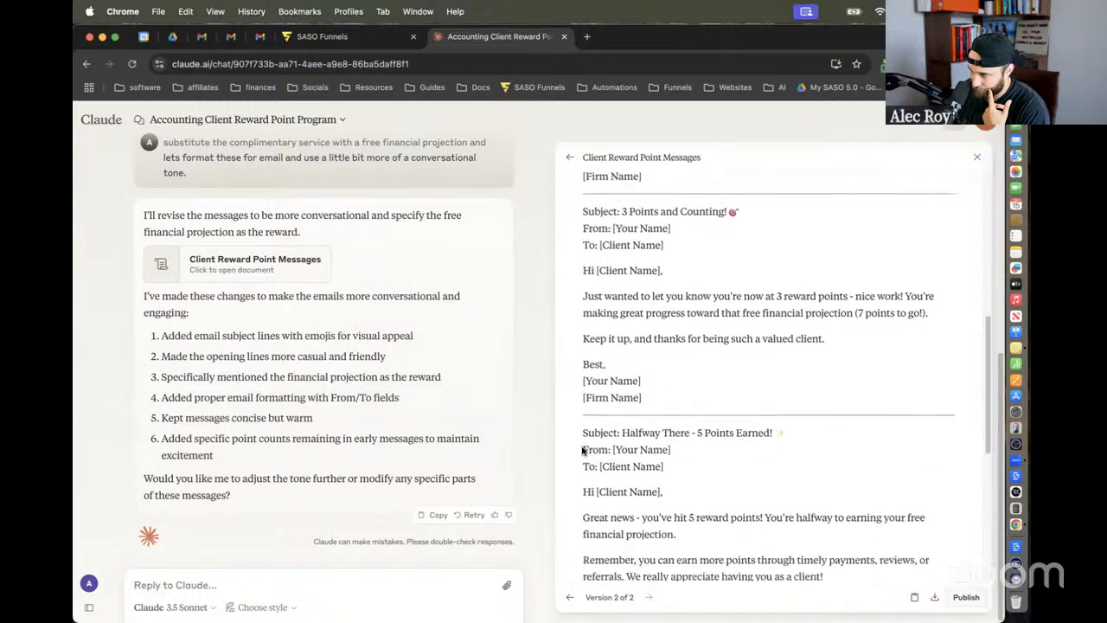
scroll(606, 455, "down", 3)
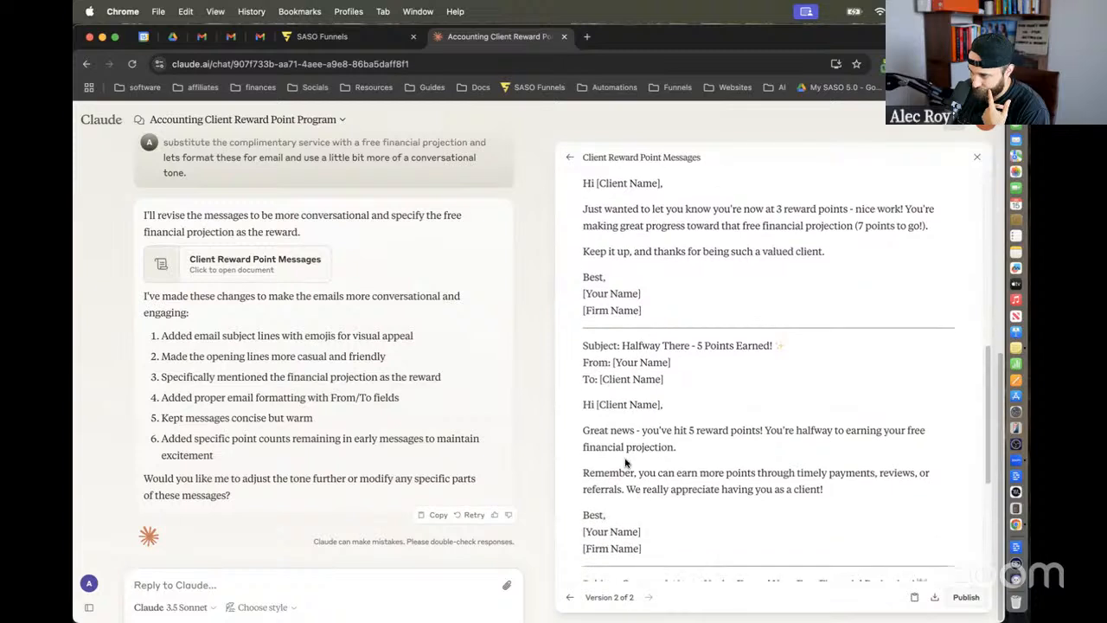
scroll(627, 463, "down", 6)
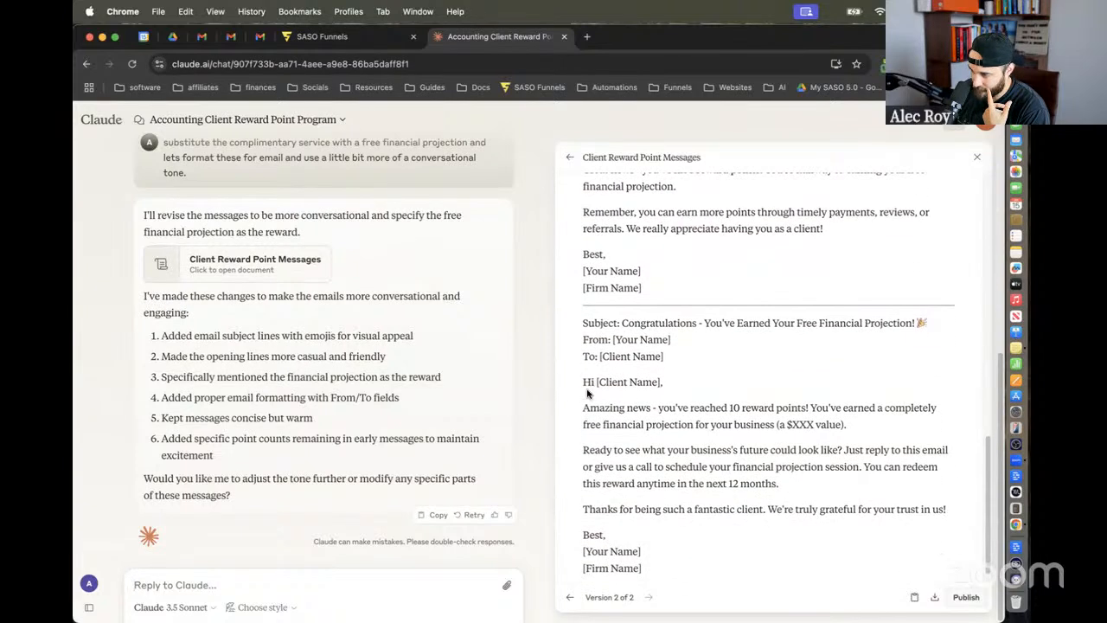
scroll(581, 335, "down", 1)
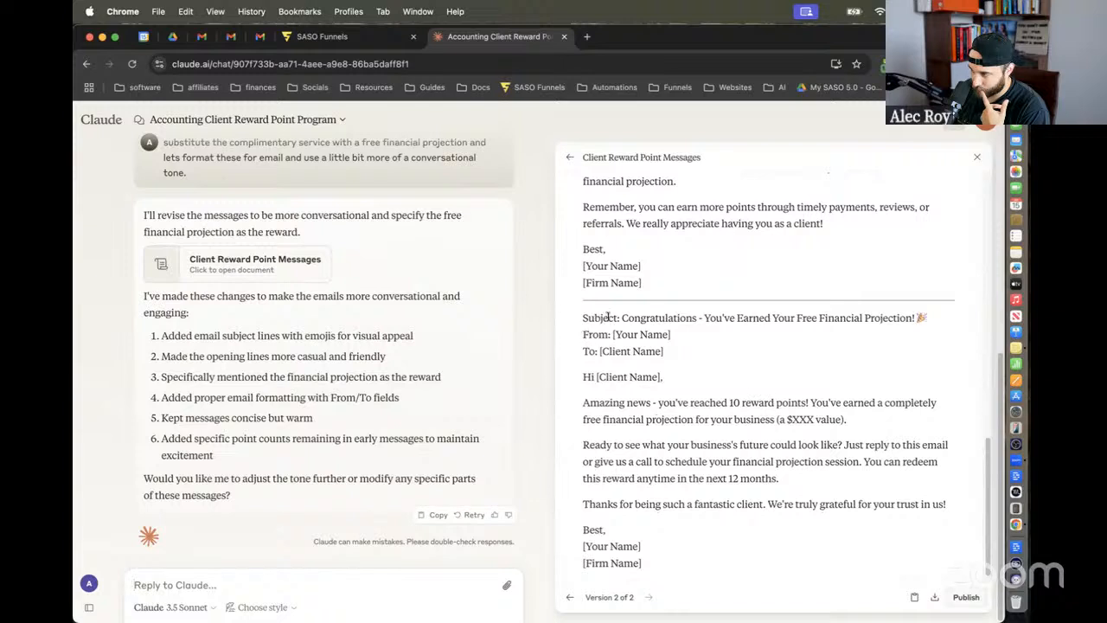
left_click_drag(621, 317, 672, 341)
left_click(671, 351)
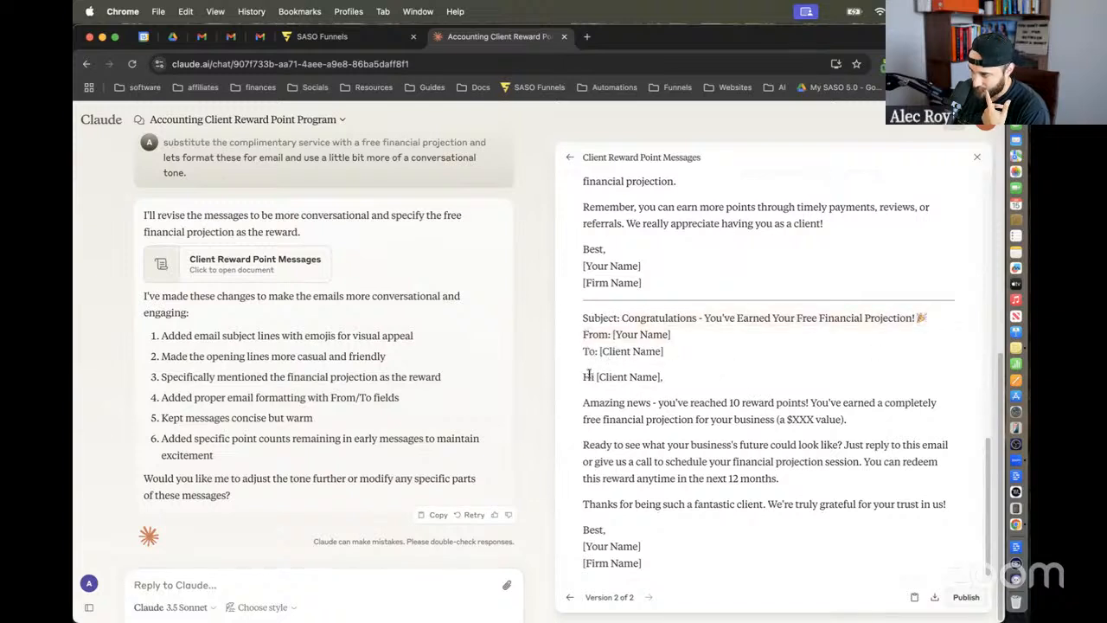
scroll(609, 383, "down", 1)
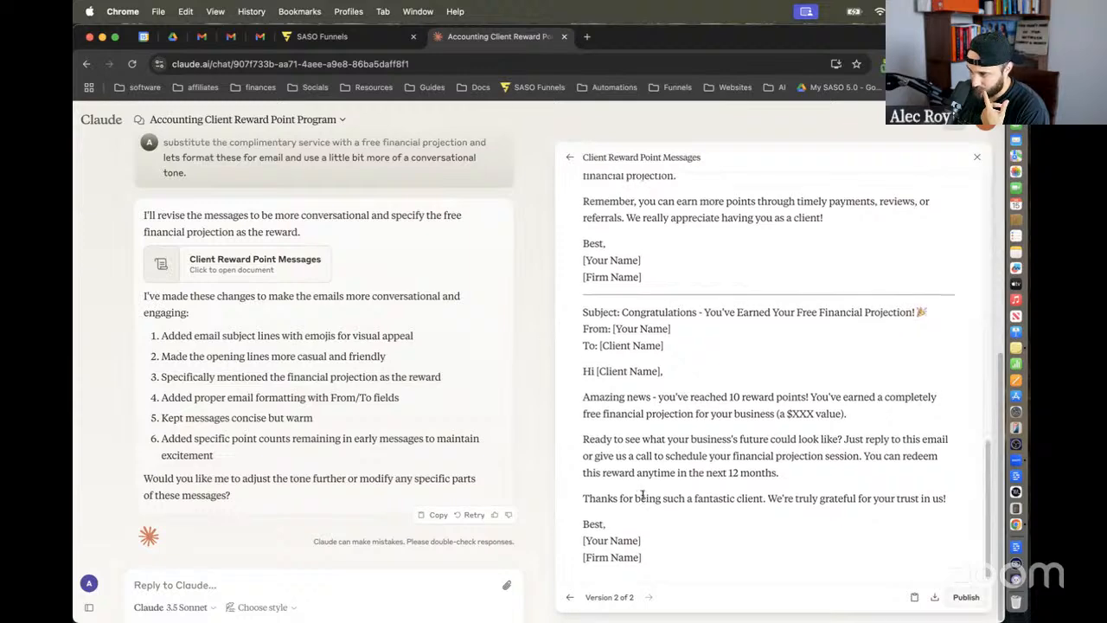
Step: Check the name and firm placeholders in the sign-offs of the reward emails
left_click_drag(585, 538, 708, 535)
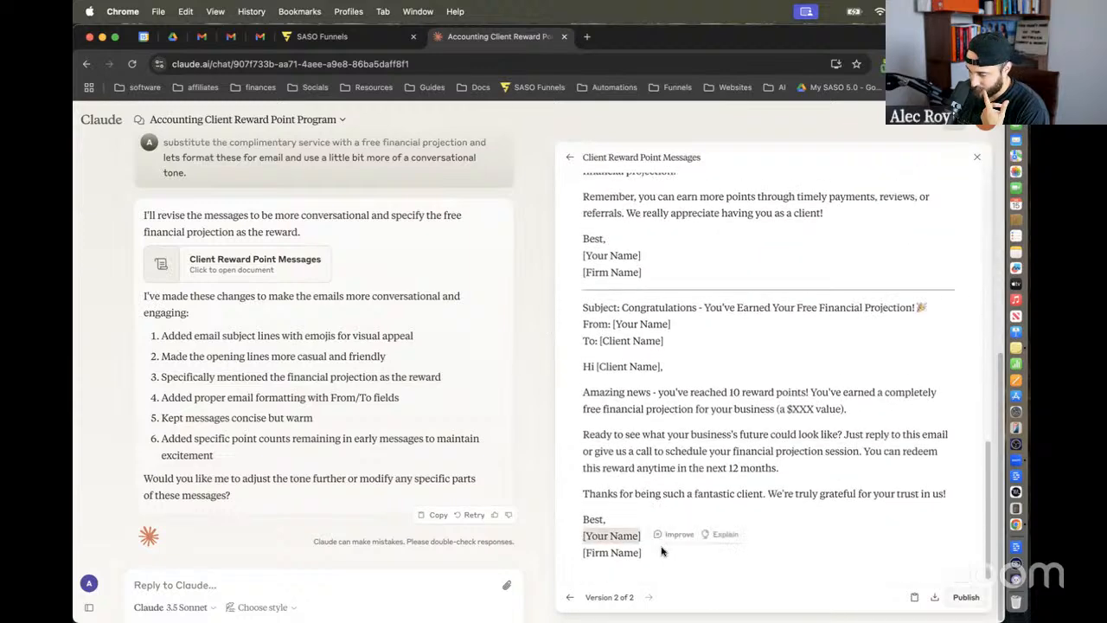
left_click(583, 558)
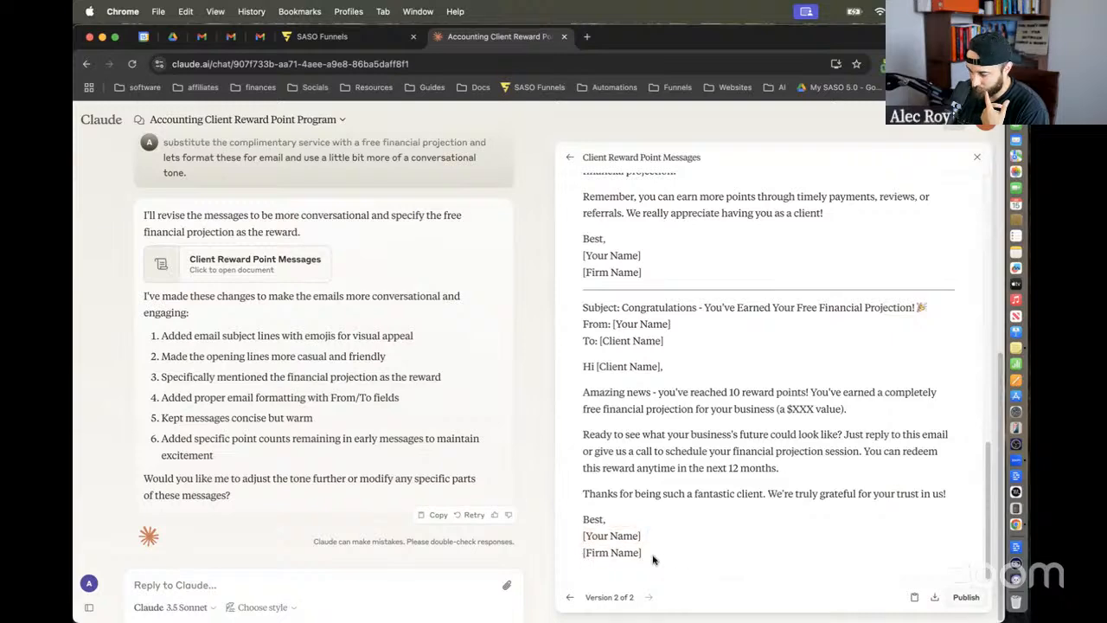
left_click_drag(654, 560, 558, 560)
scroll(682, 551, "up", 5)
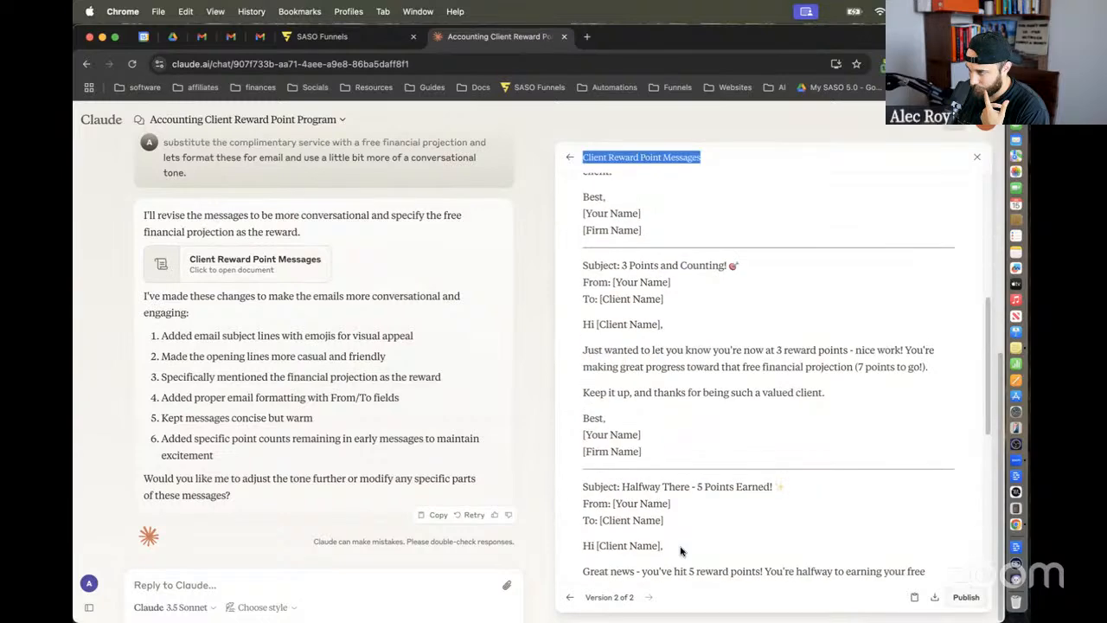
scroll(681, 551, "up", 5)
scroll(670, 511, "down", 10)
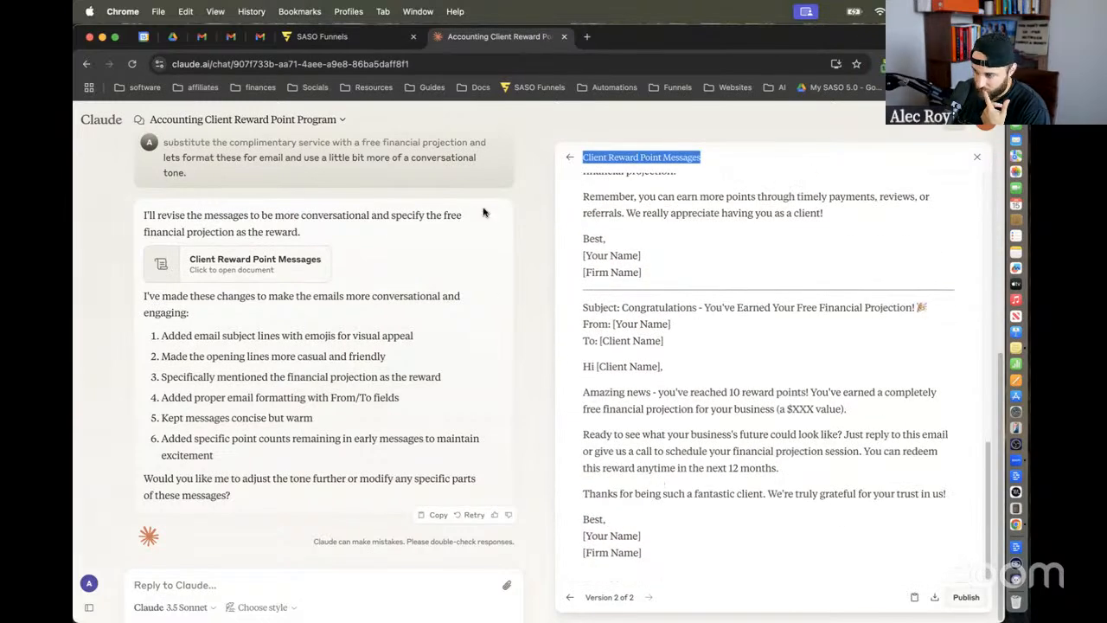
double_click(614, 272)
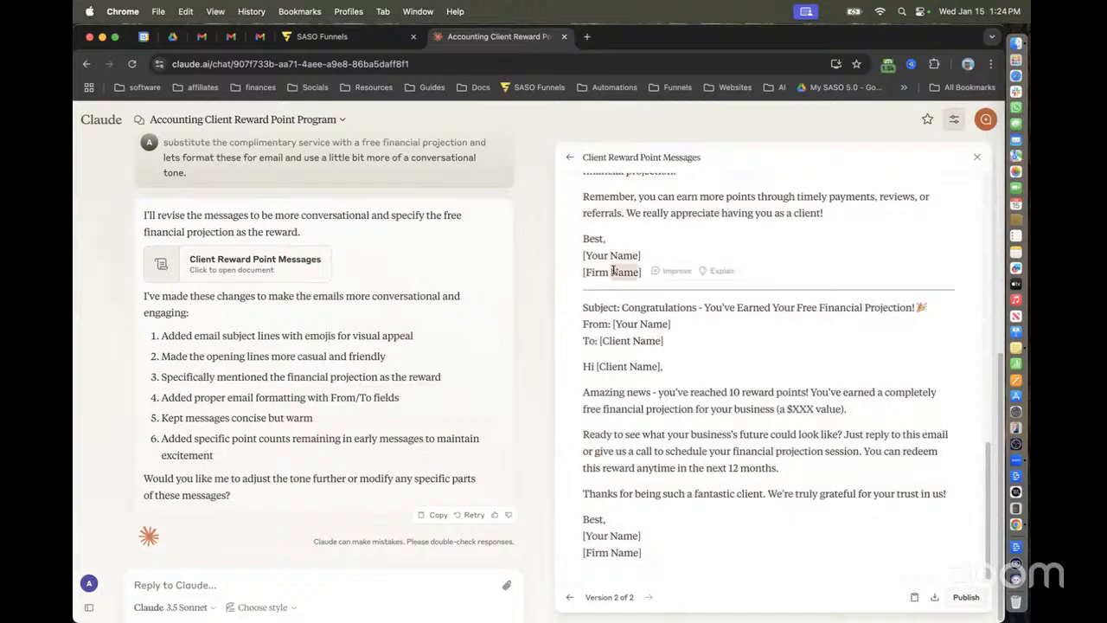
left_click(690, 353)
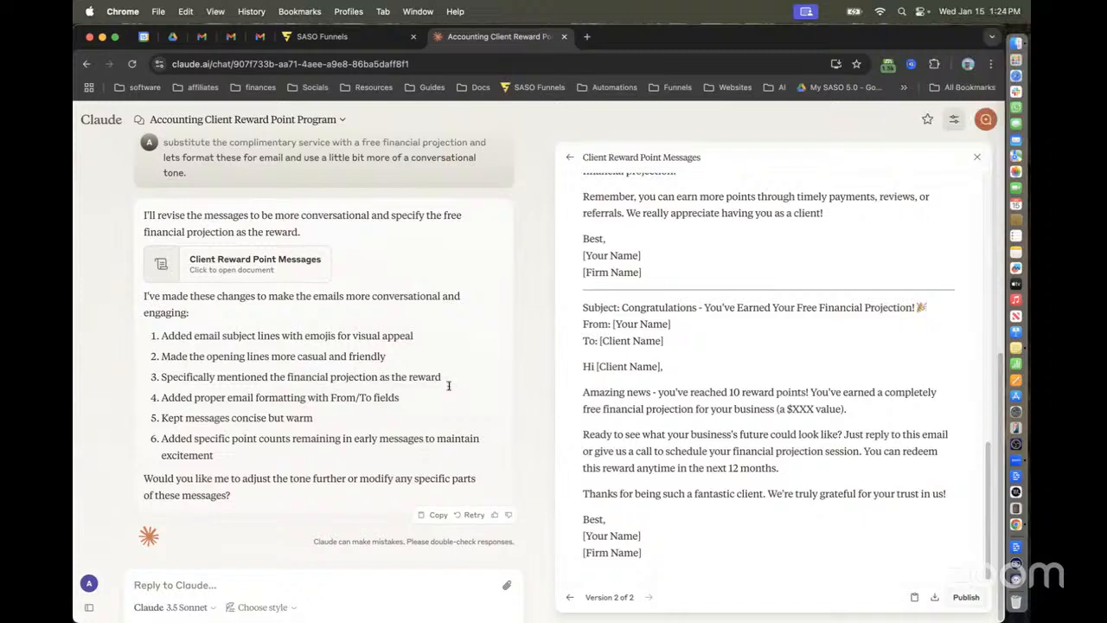
Step: Request that the emails be redone for my digital agency to my clients (the accountants), with coffee and donuts for the office as the free gift
left_click(303, 583)
type("now")
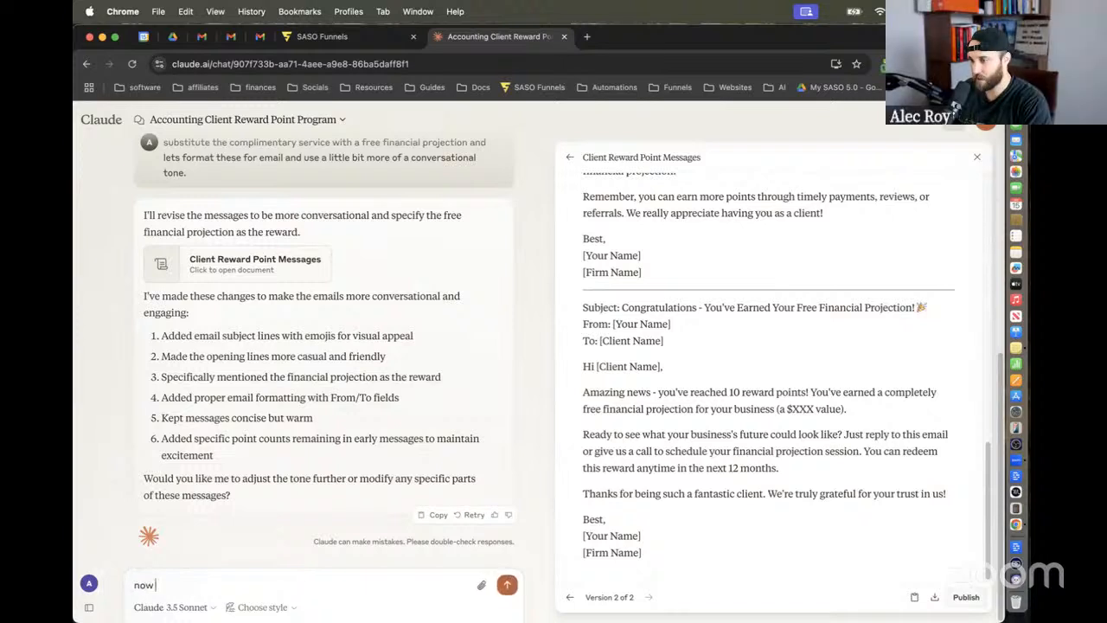
type(" redo th")
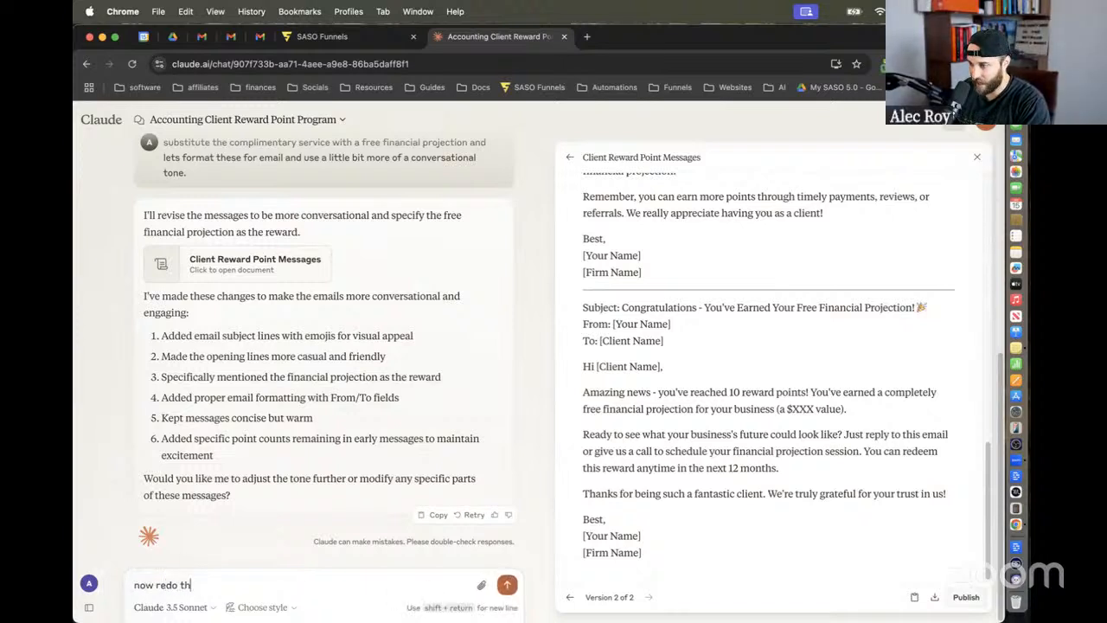
type("is for my oi")
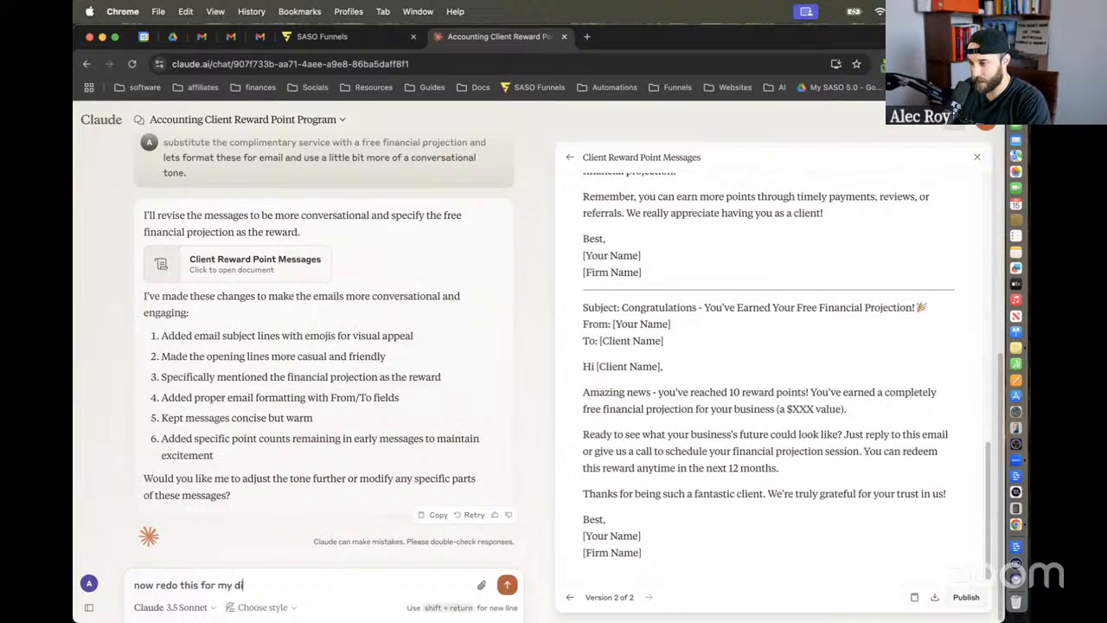
type("gital agenc")
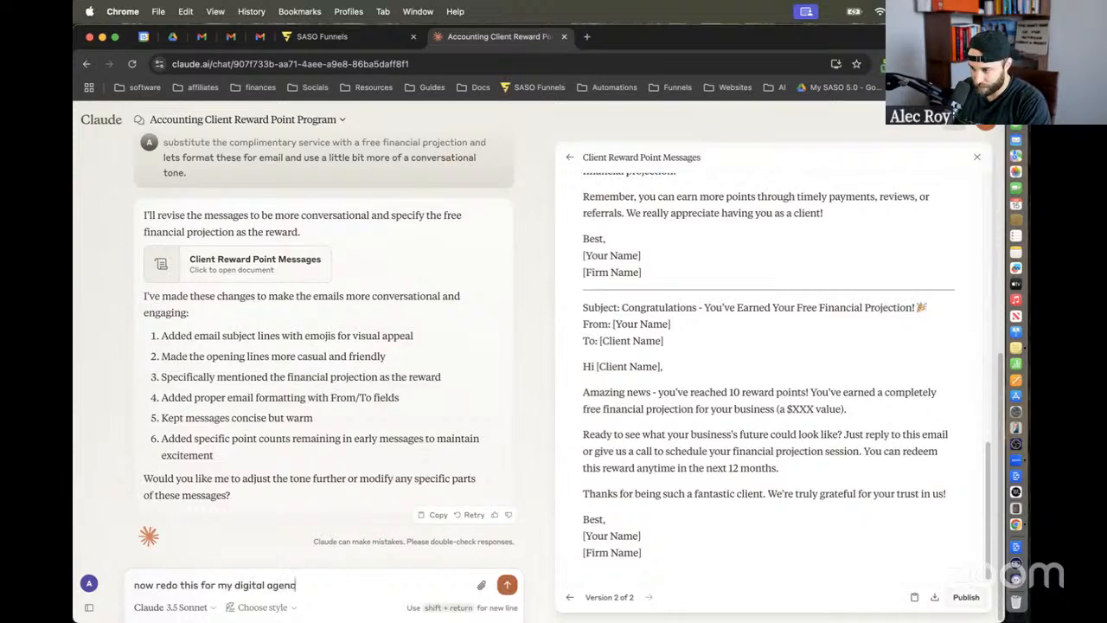
type("y to my clients")
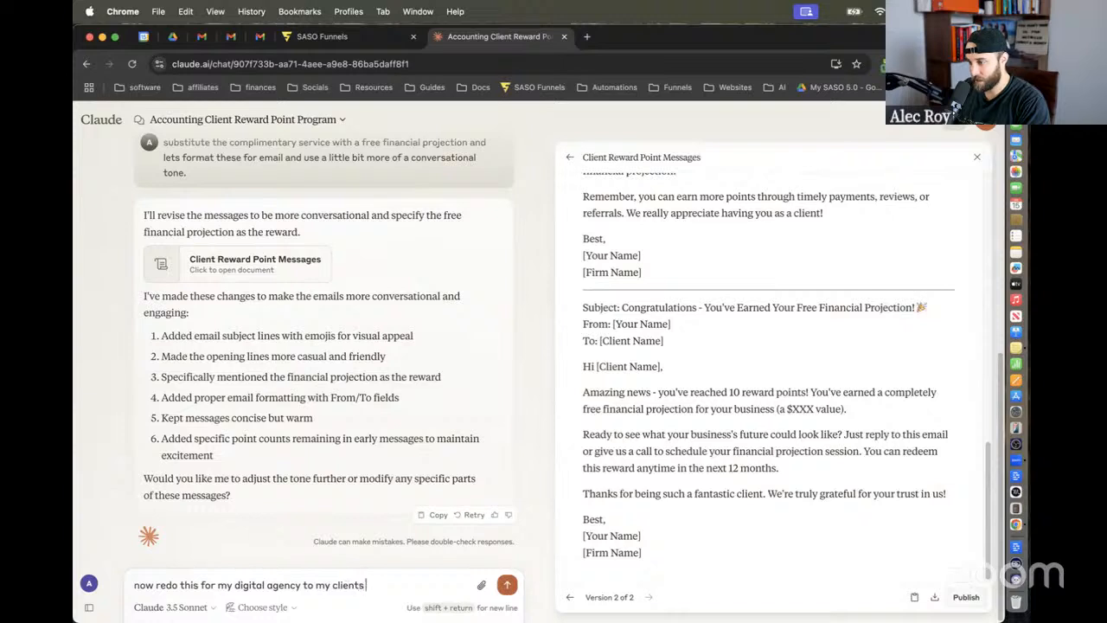
type(" (the")
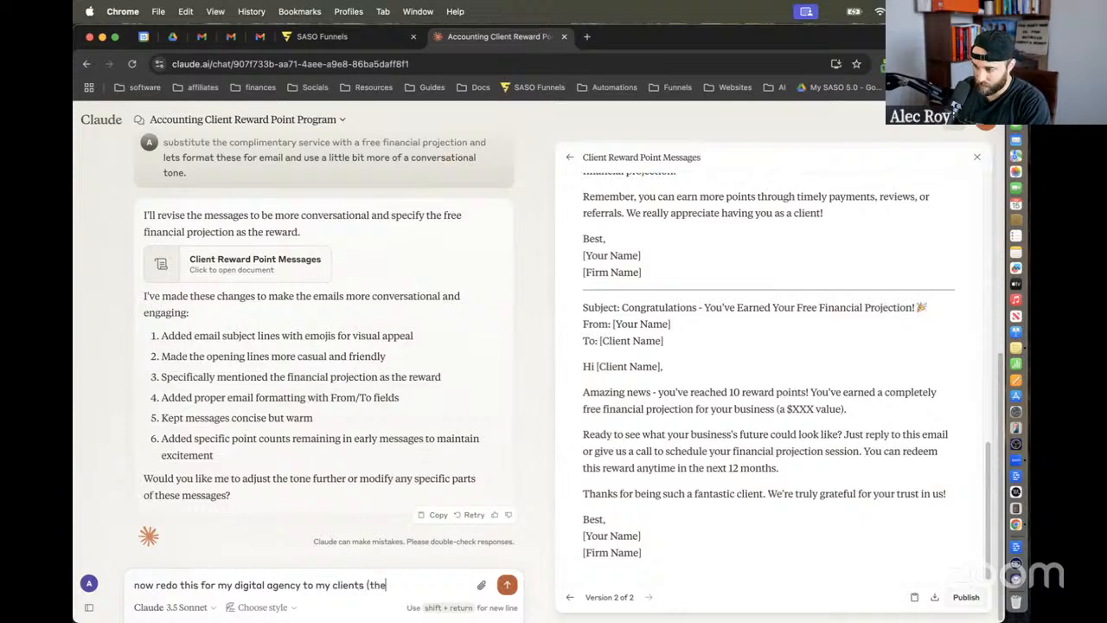
type(" accountants)")
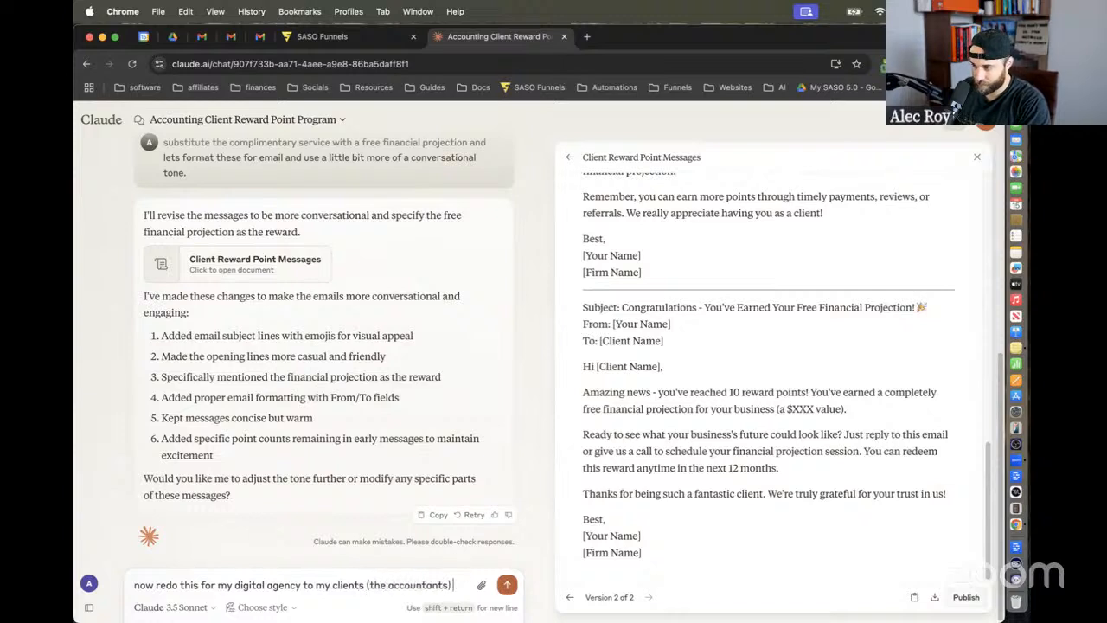
type(" and the free gi")
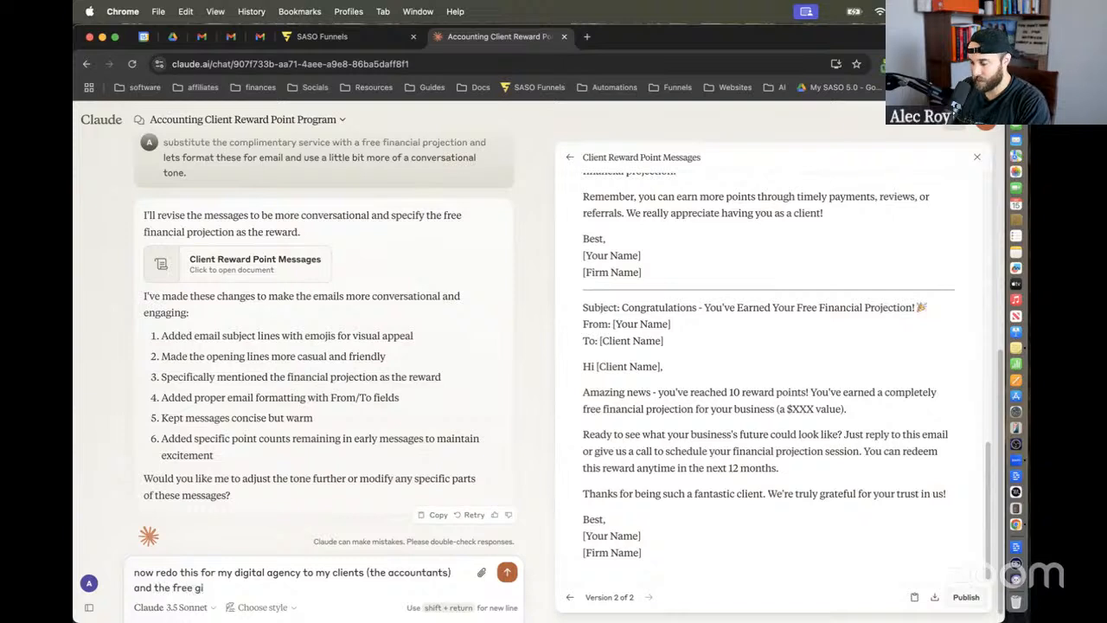
type("ft should be")
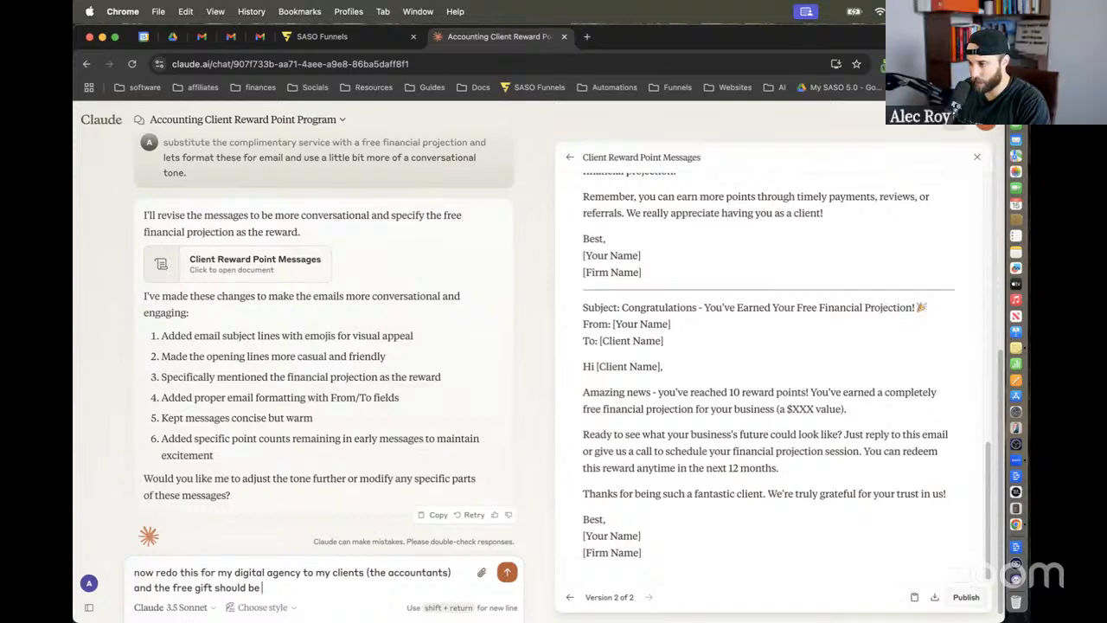
type("offe and")
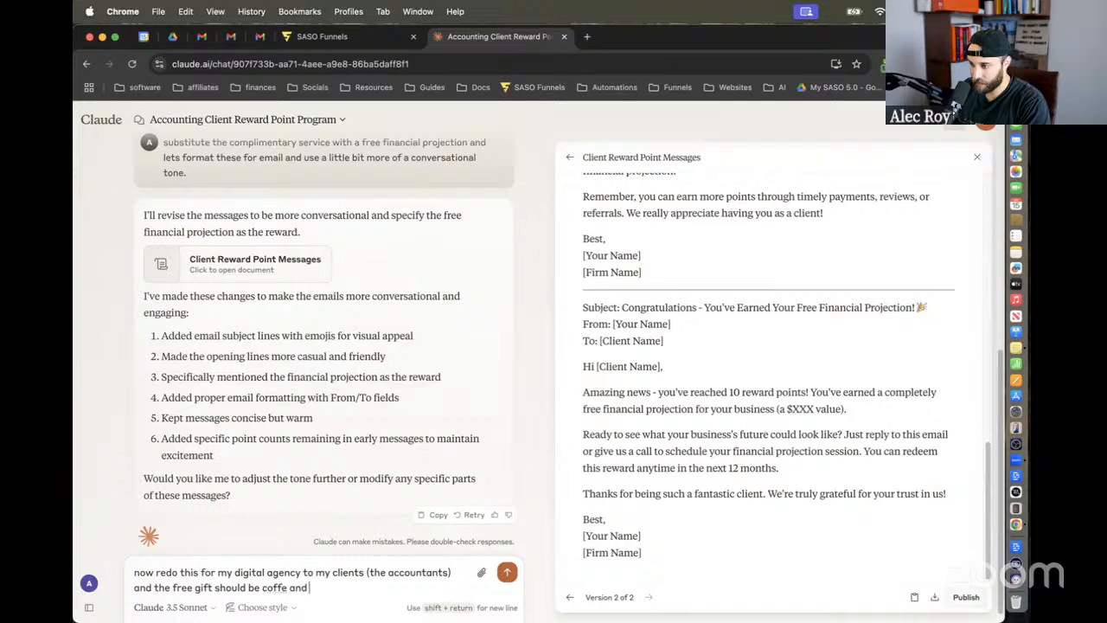
key("BackSpace")
key("BackSpace")
key("BackSpace")
key("BackSpace")
type("e and don")
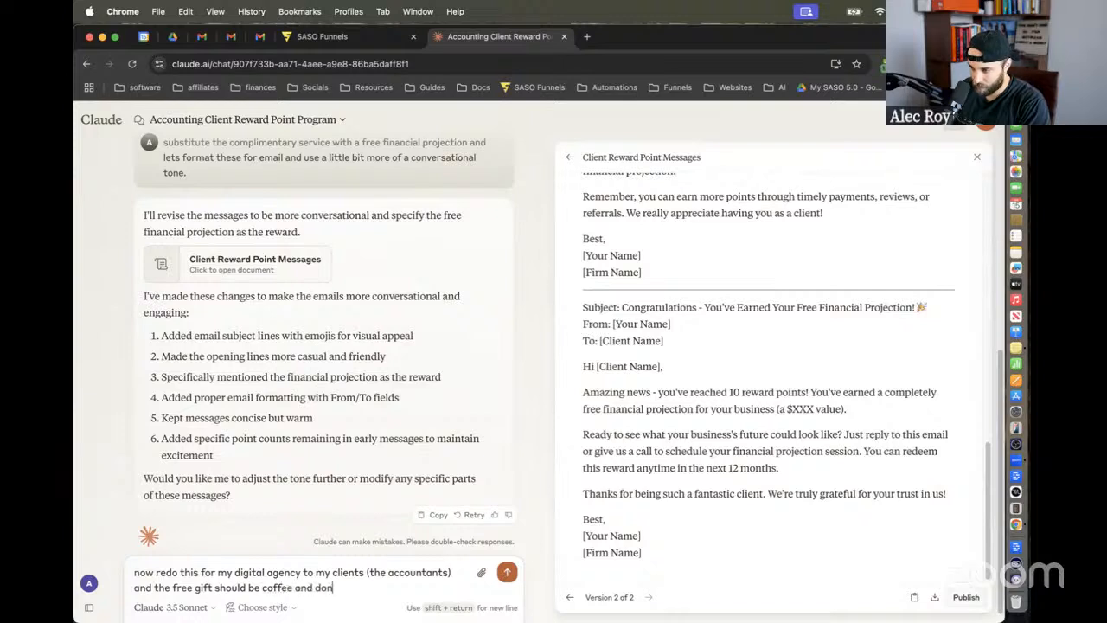
type("uts for the offic")
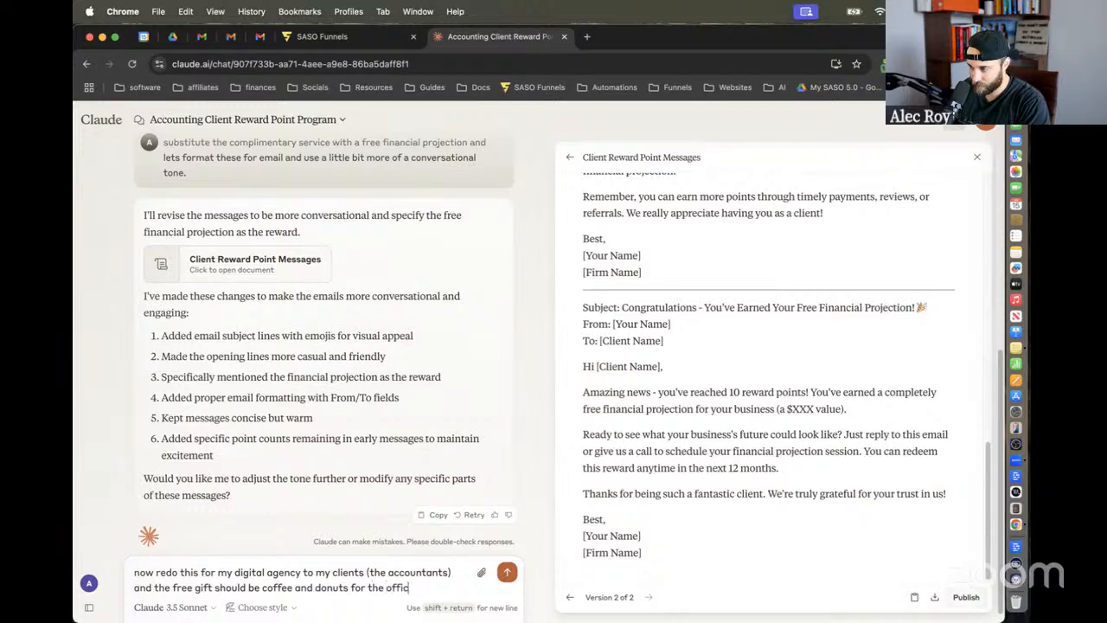
type("e ase.")
key("Return")
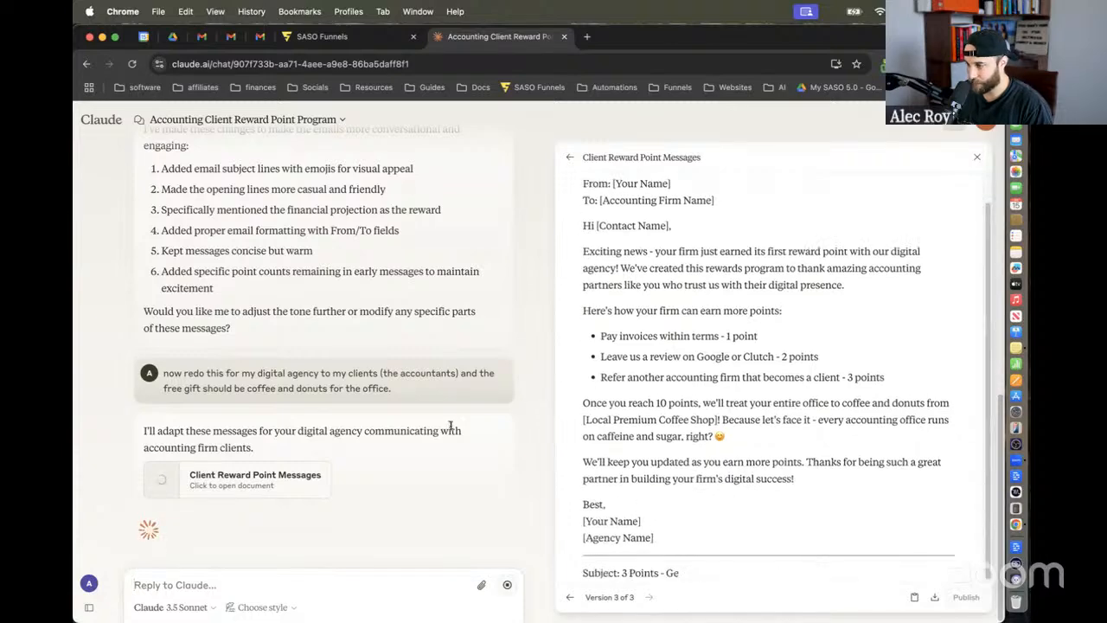
Step: Request that the emails give coffee and donuts at 5 points and 30 days free on our premium offer at 10 points
scroll(715, 336, "up", 4)
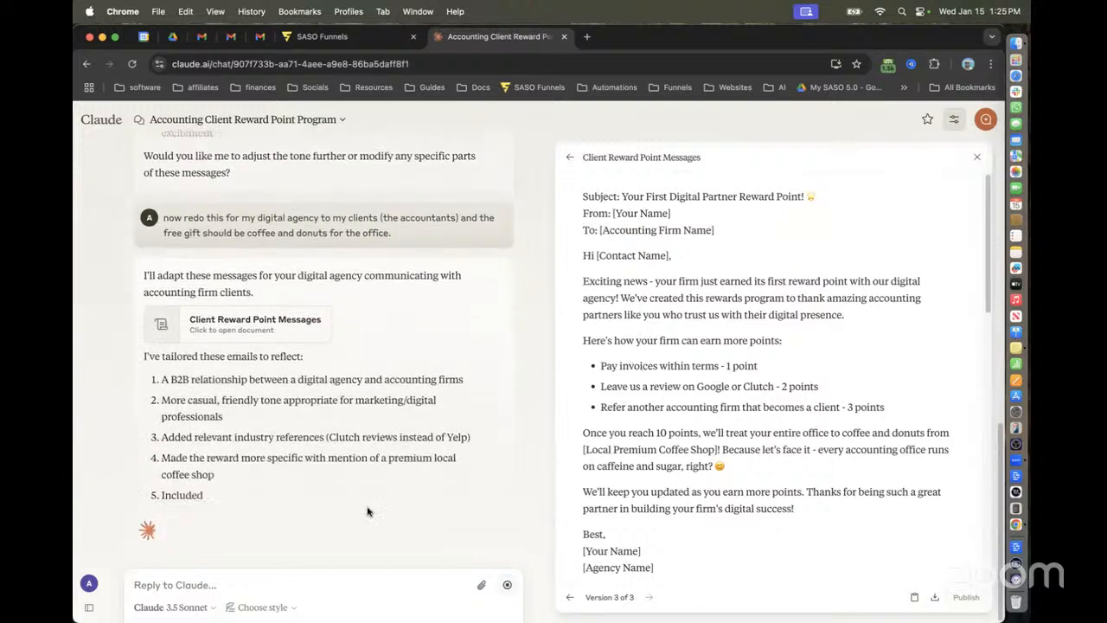
left_click(335, 584)
type("now let")
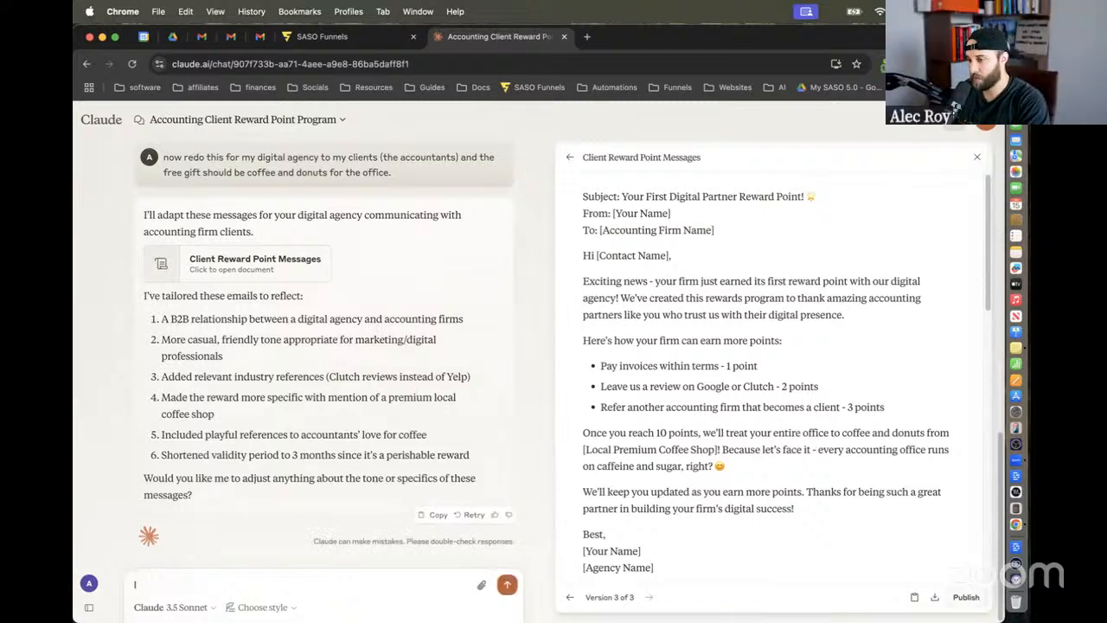
type("s try")
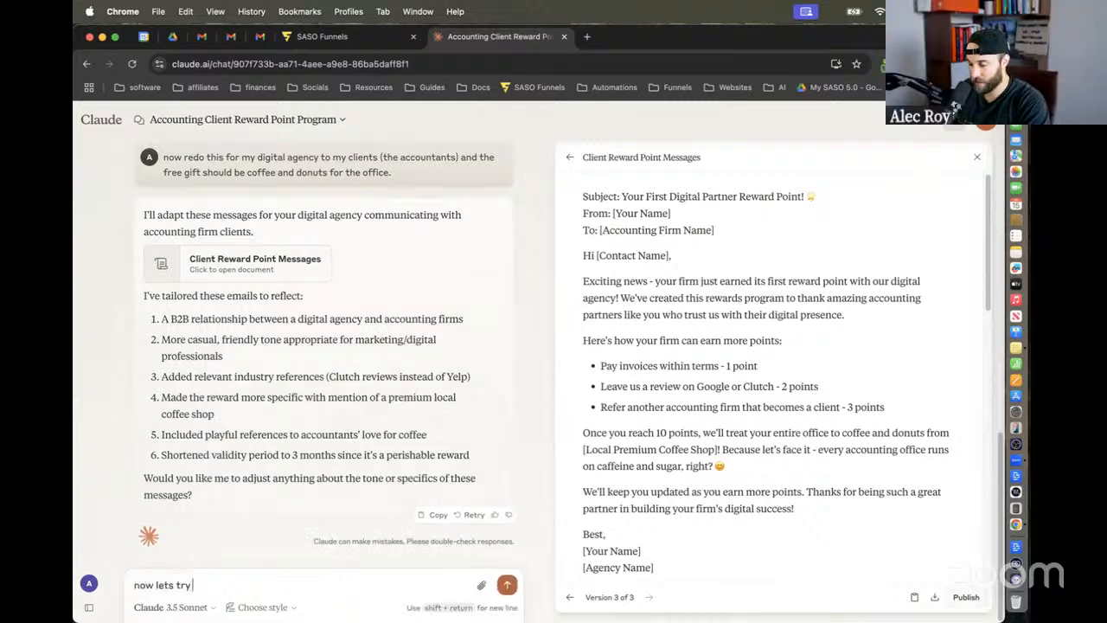
type(" coffee and do")
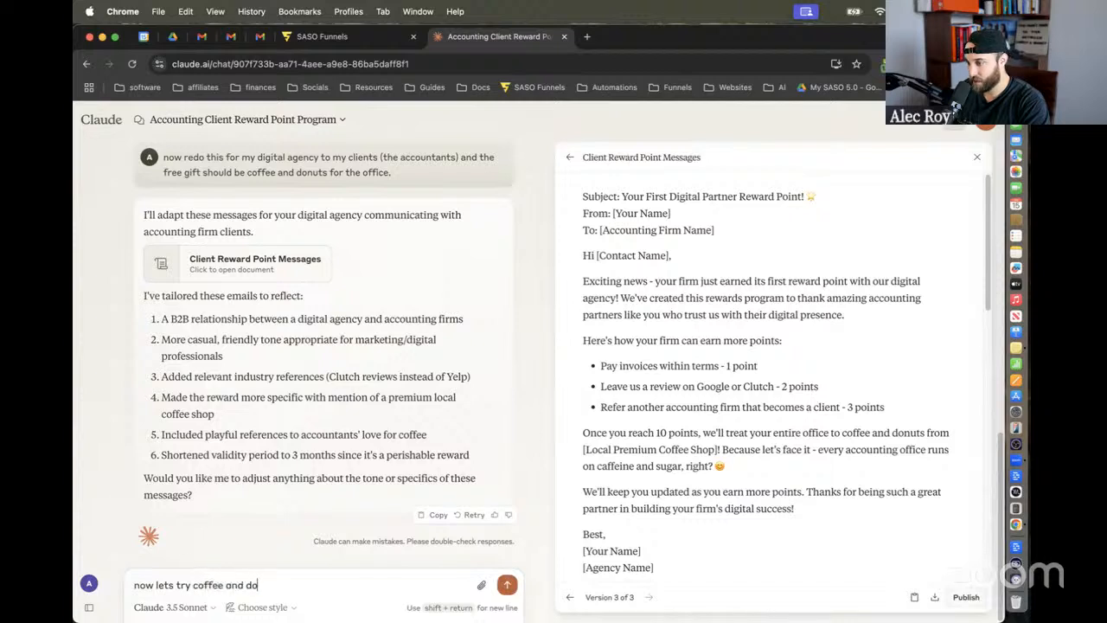
type("nuts at 5 po")
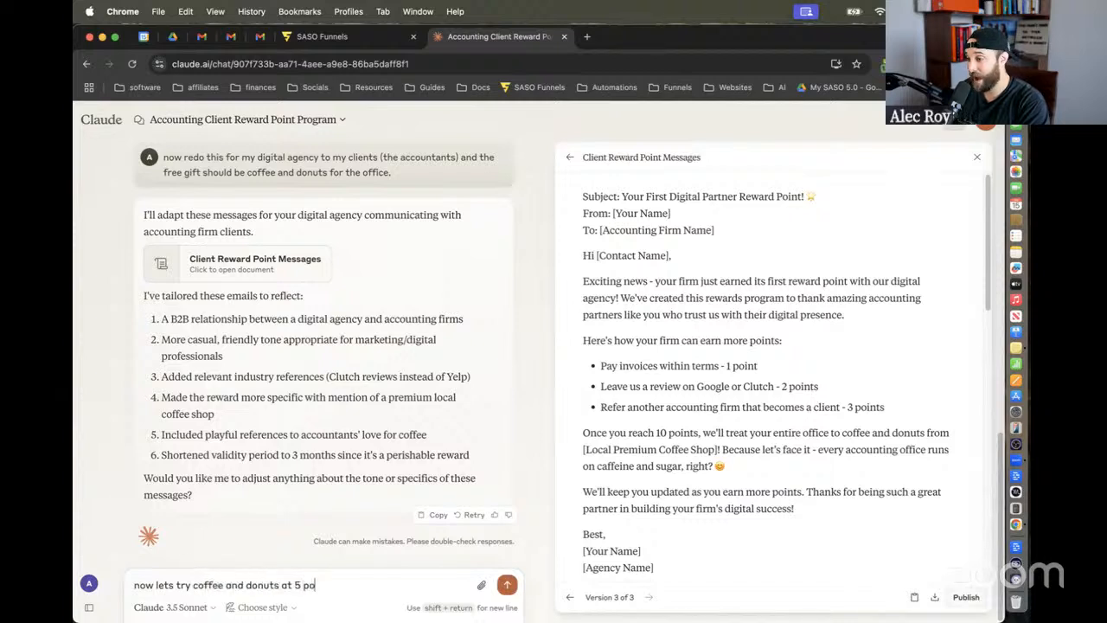
type("ints but i")
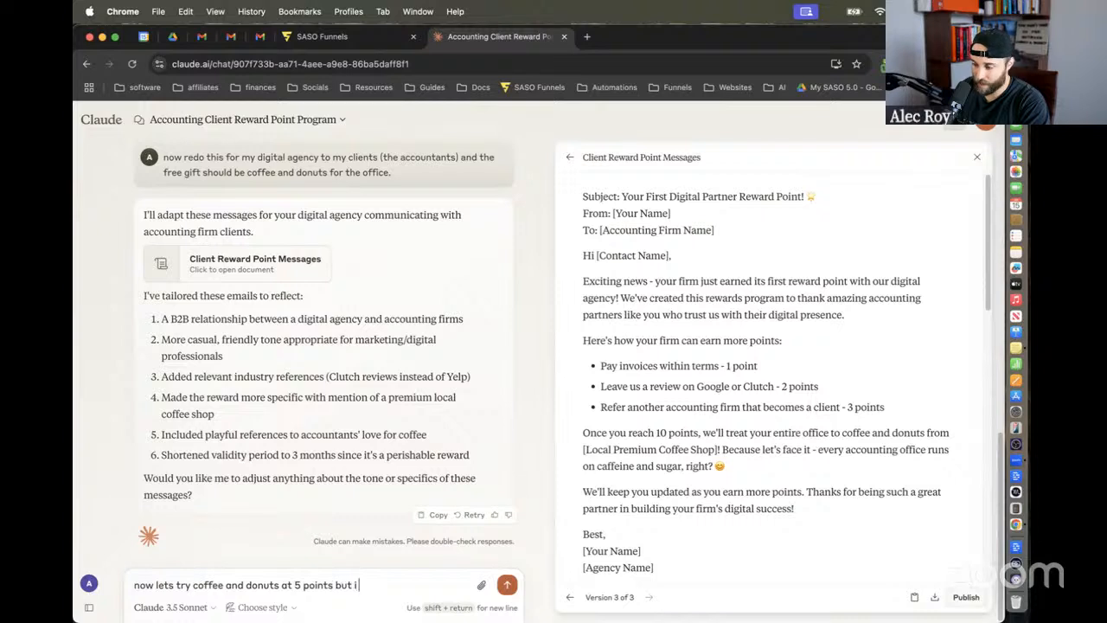
type(" also want to ")
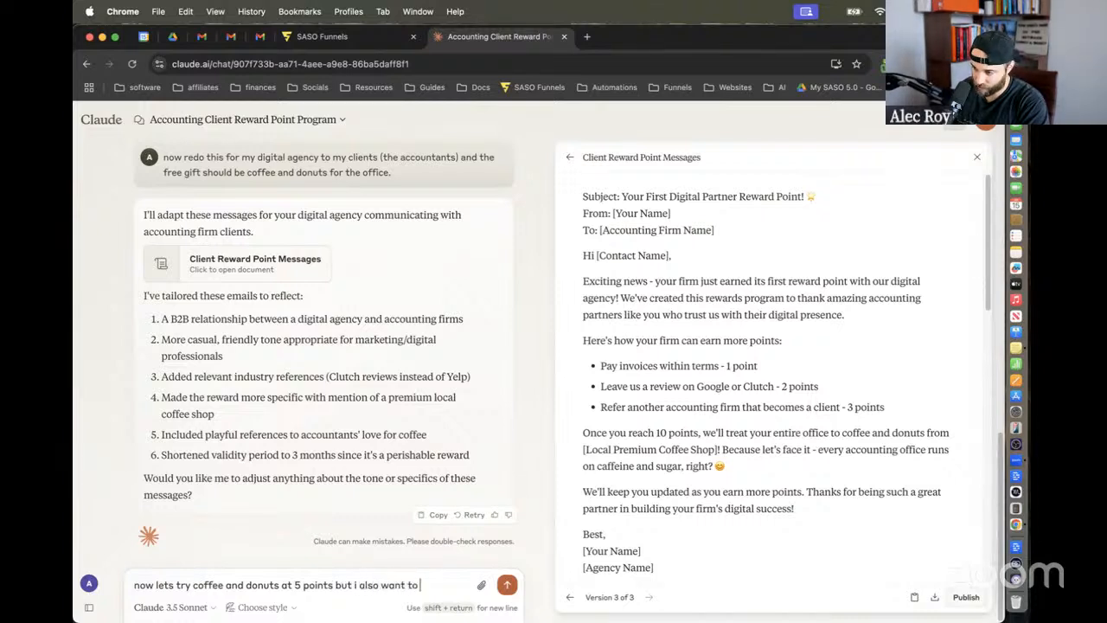
type("give them 30 day")
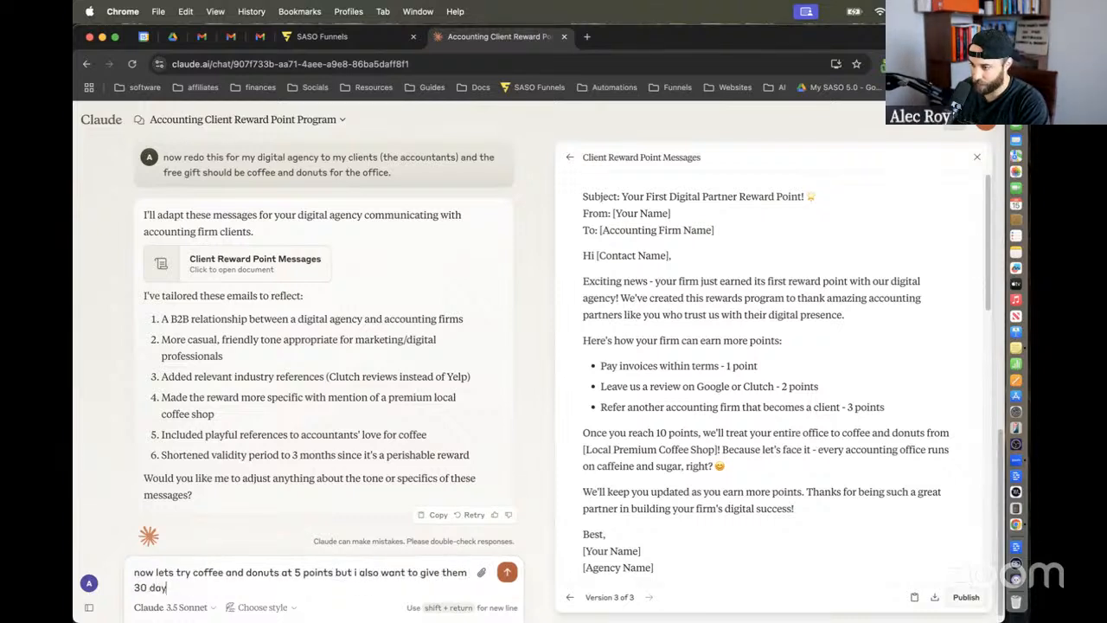
type("s free on our prem")
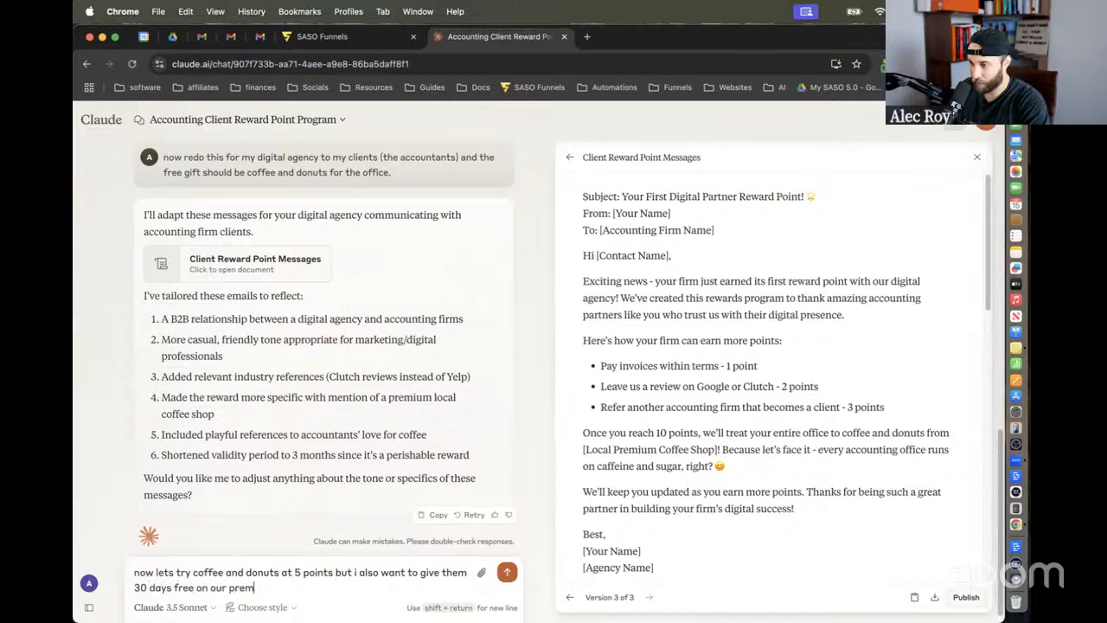
type("ium offer ")
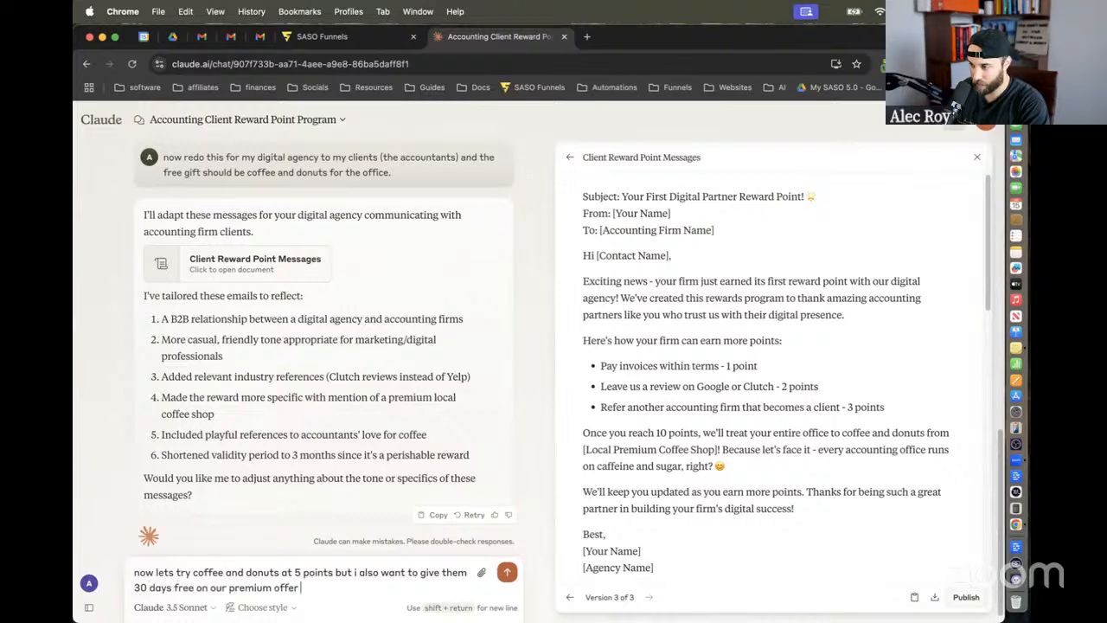
type("at 10 poi")
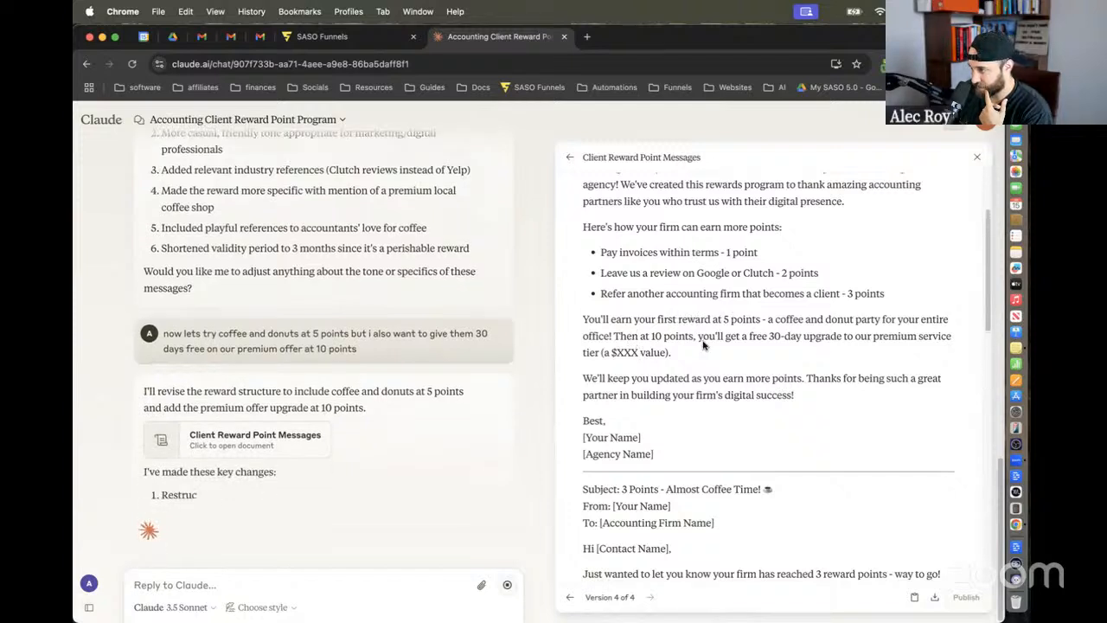
Step: Read through the revised reward emails from the first-point message to the 10-point premium upgrade message
scroll(803, 346, "down", 3)
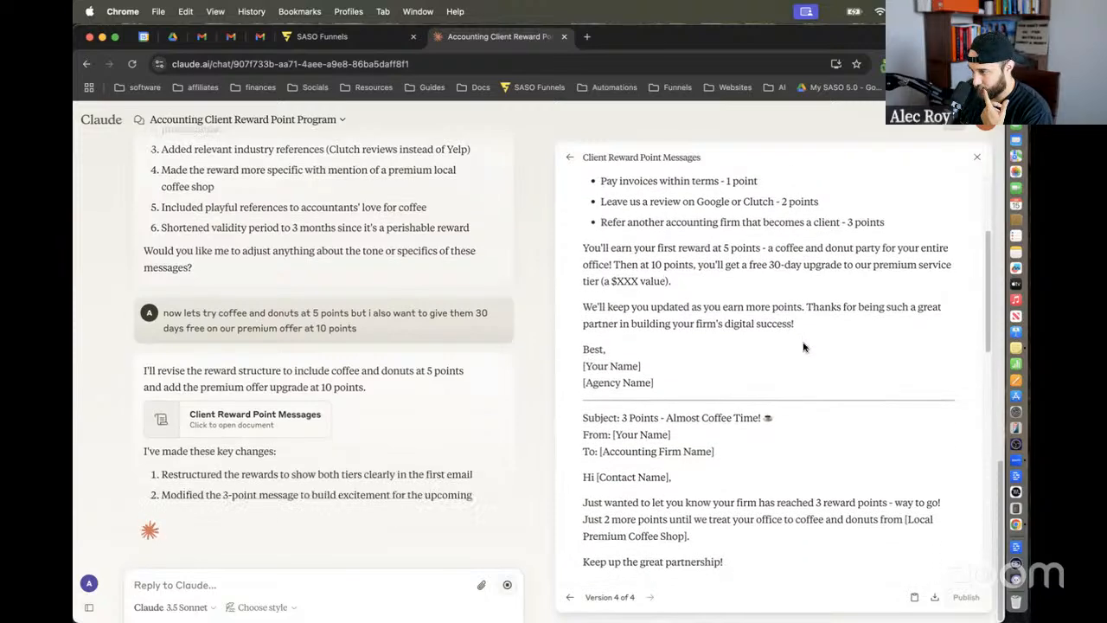
scroll(792, 347, "down", 5)
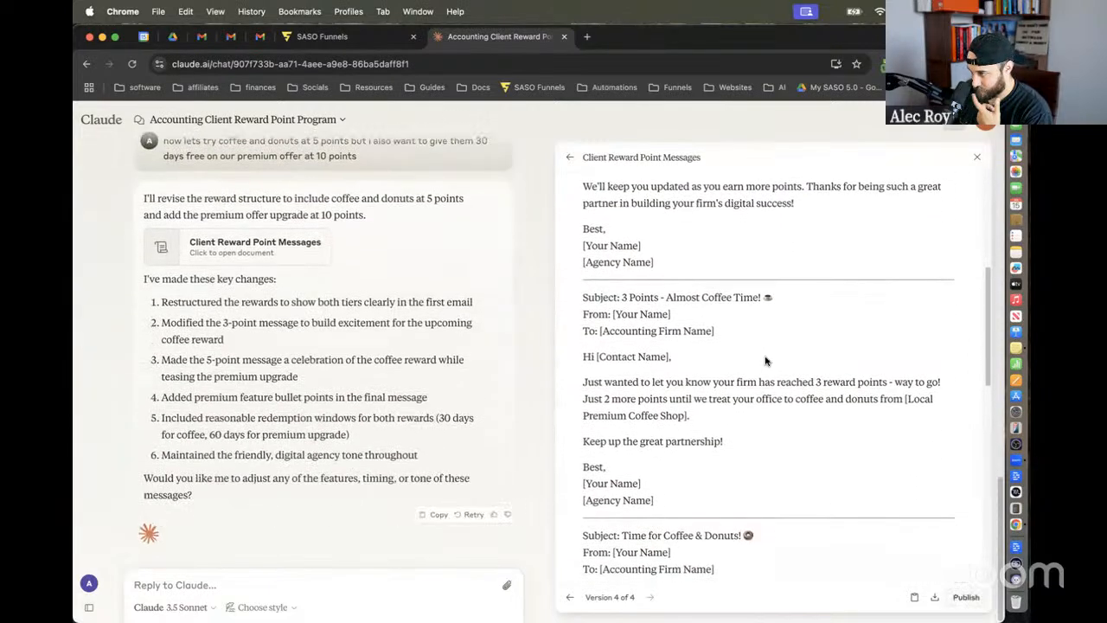
scroll(765, 361, "down", 8)
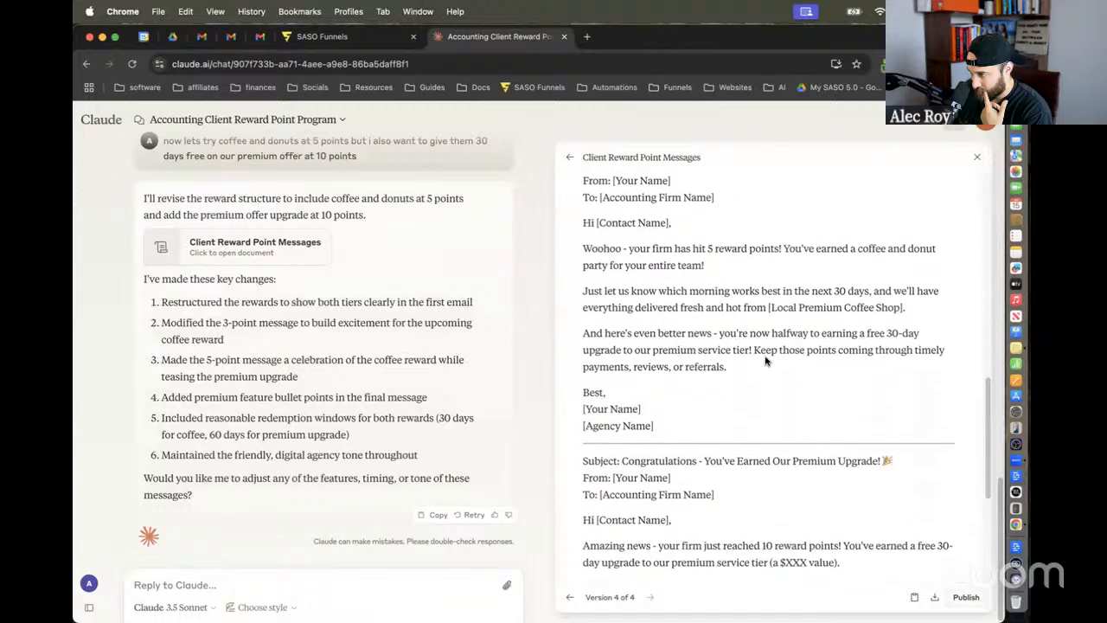
scroll(765, 361, "down", 1)
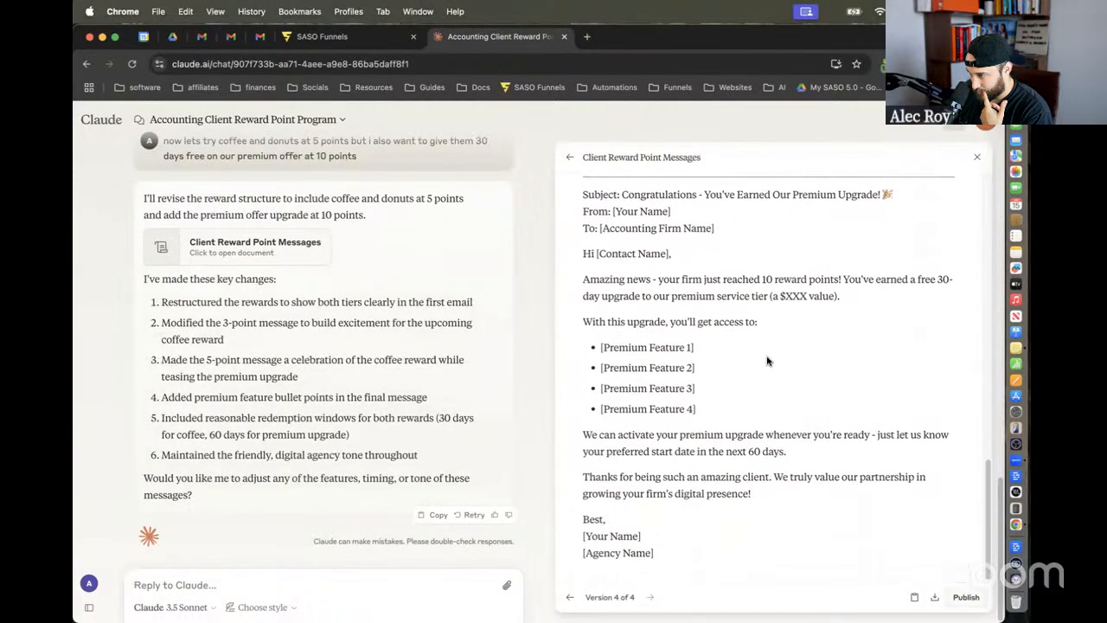
scroll(767, 361, "up", 20)
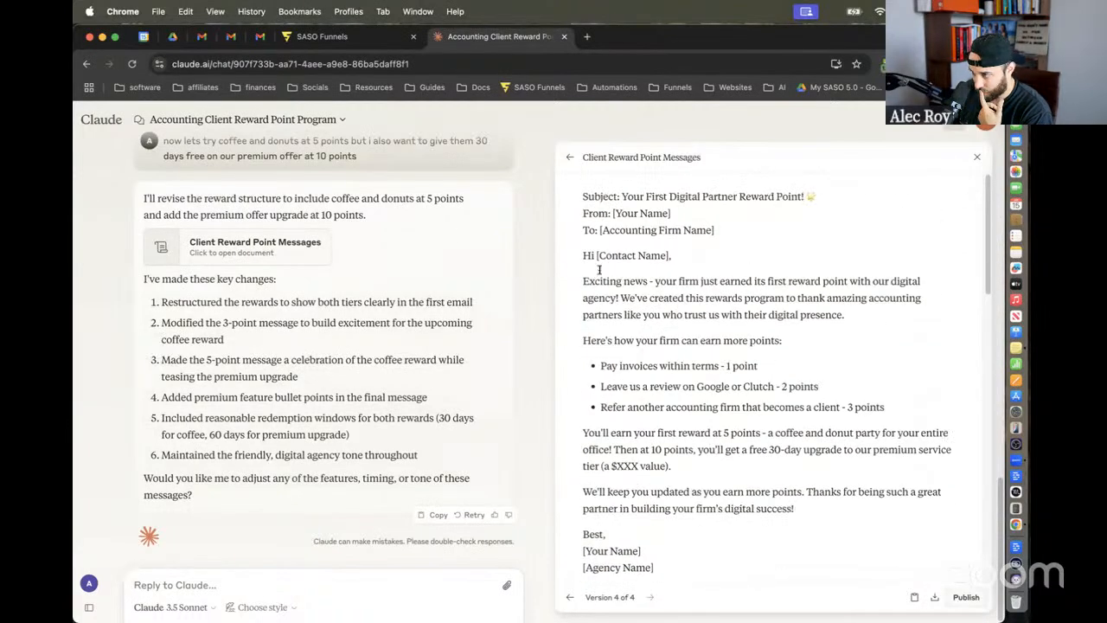
Step: Switch to the RW04 - Rewards workflow in SASO Funnels and add a Send Email action after the 3 points branch's SMS
left_click(334, 37)
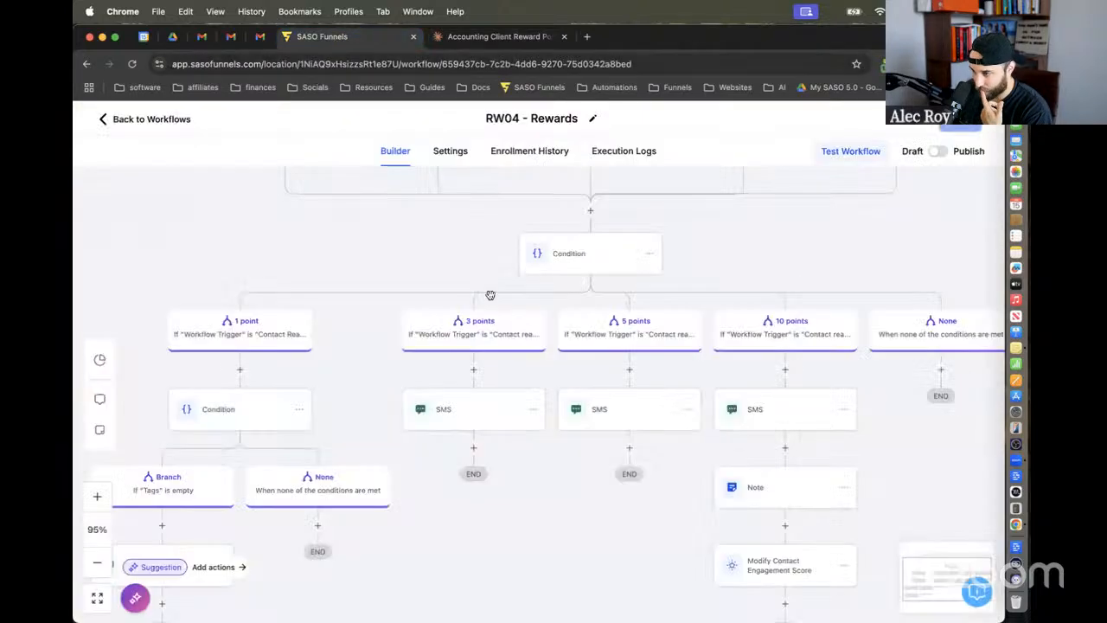
left_click(500, 412)
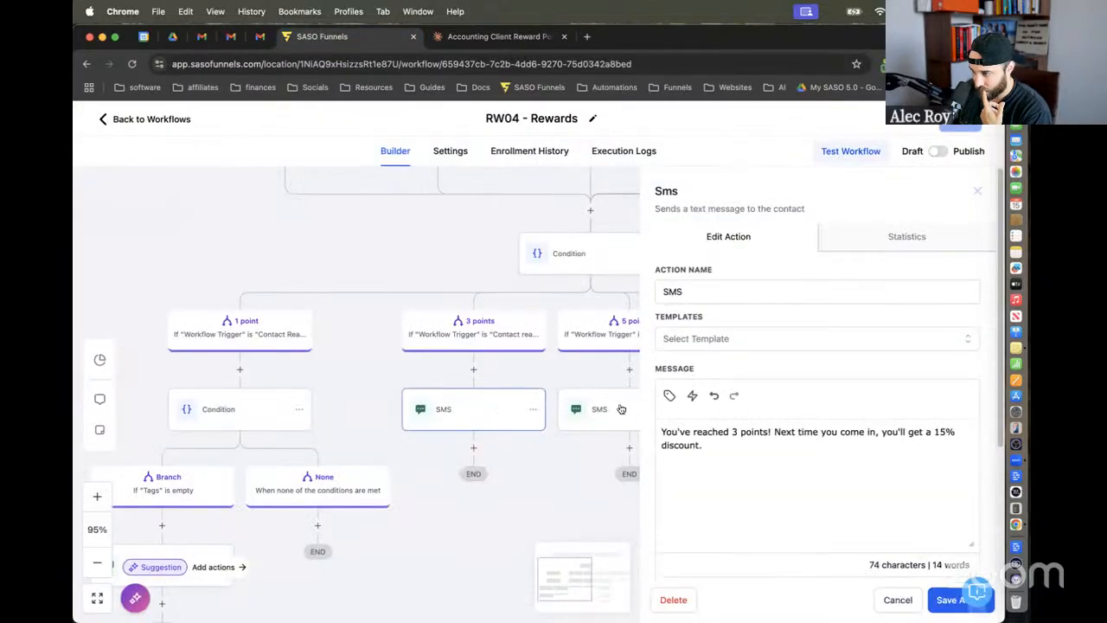
left_click(897, 599)
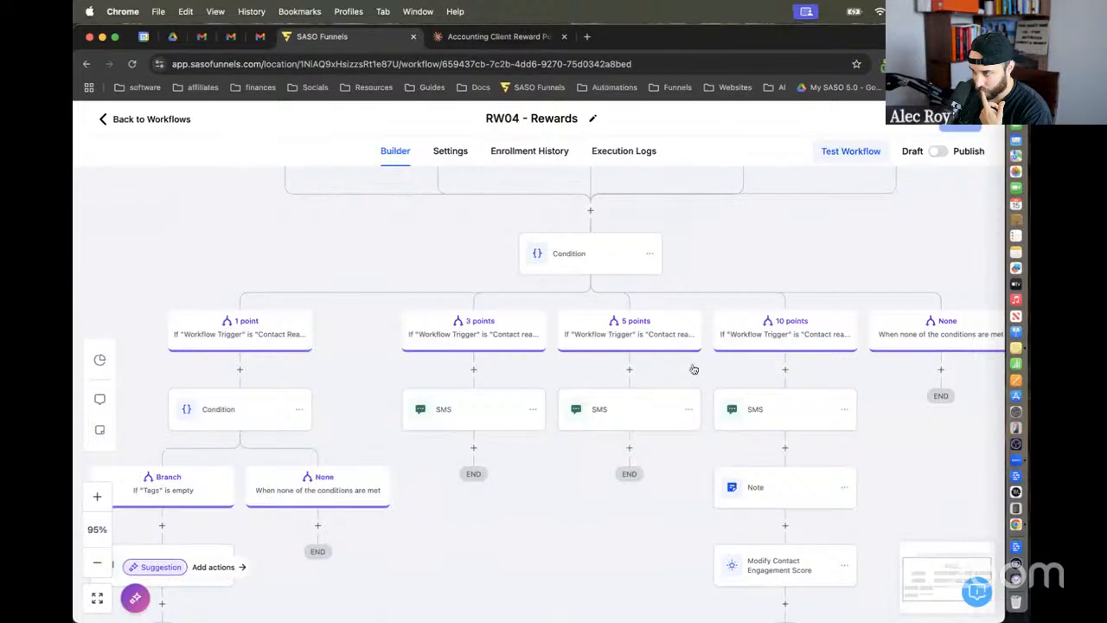
left_click(473, 447)
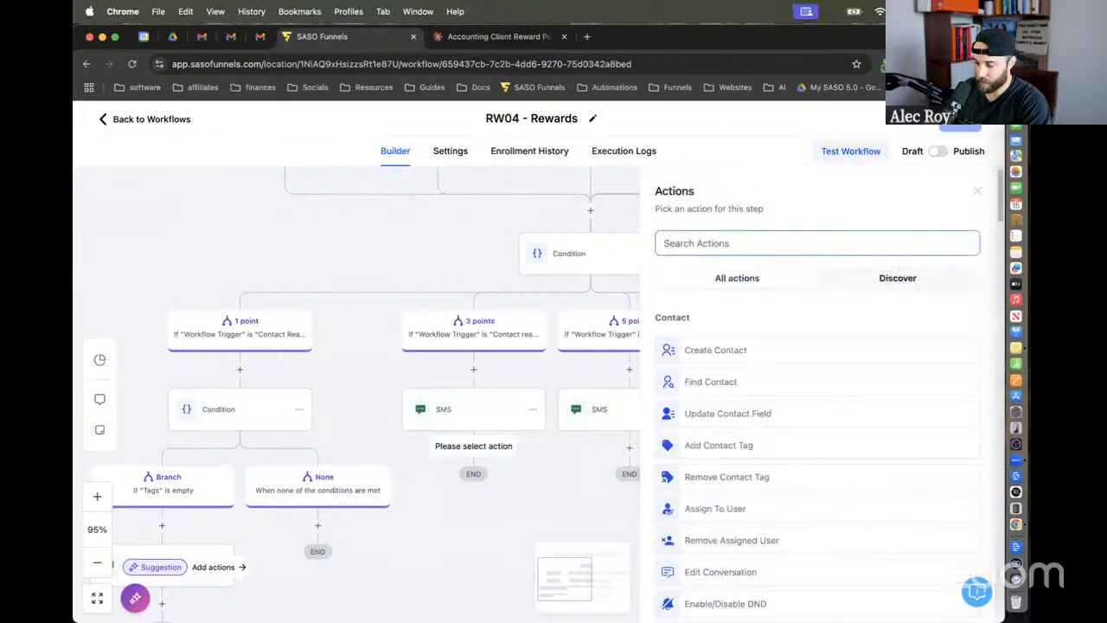
type("email")
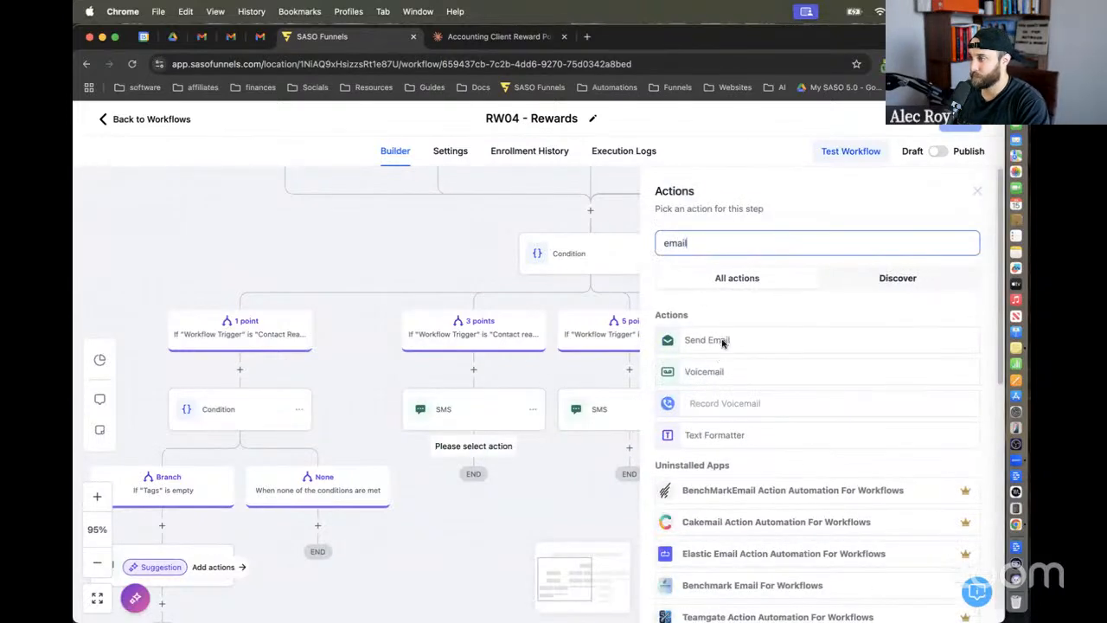
left_click(722, 341)
Step: Copy the subject "3 Points - Almost Coffee Time!" with its emoji from Claude's document into the new email's subject
left_click(491, 43)
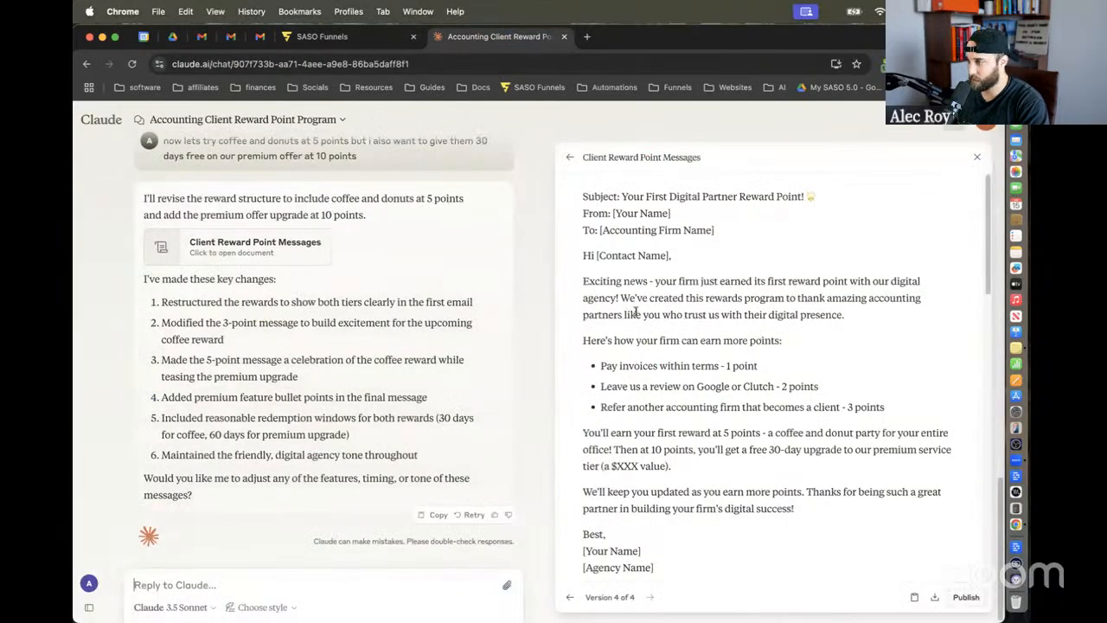
scroll(673, 324, "down", 5)
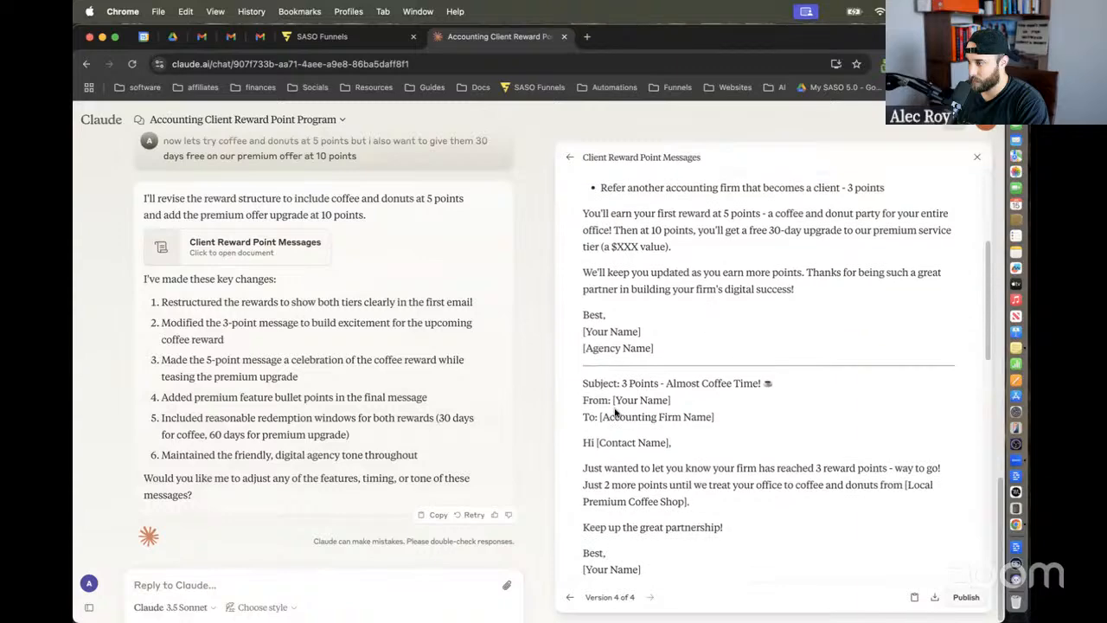
left_click_drag(623, 365, 789, 371)
key("super+c")
key("ctrl+shift+Tab")
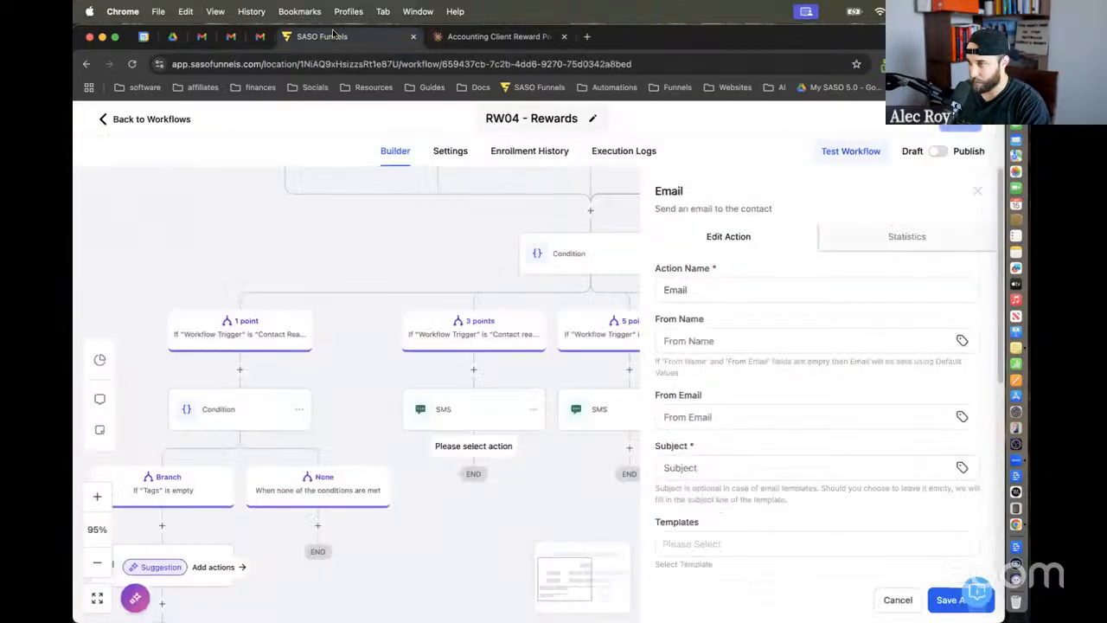
left_click(718, 467)
key("super+v")
scroll(744, 406, "down", 5)
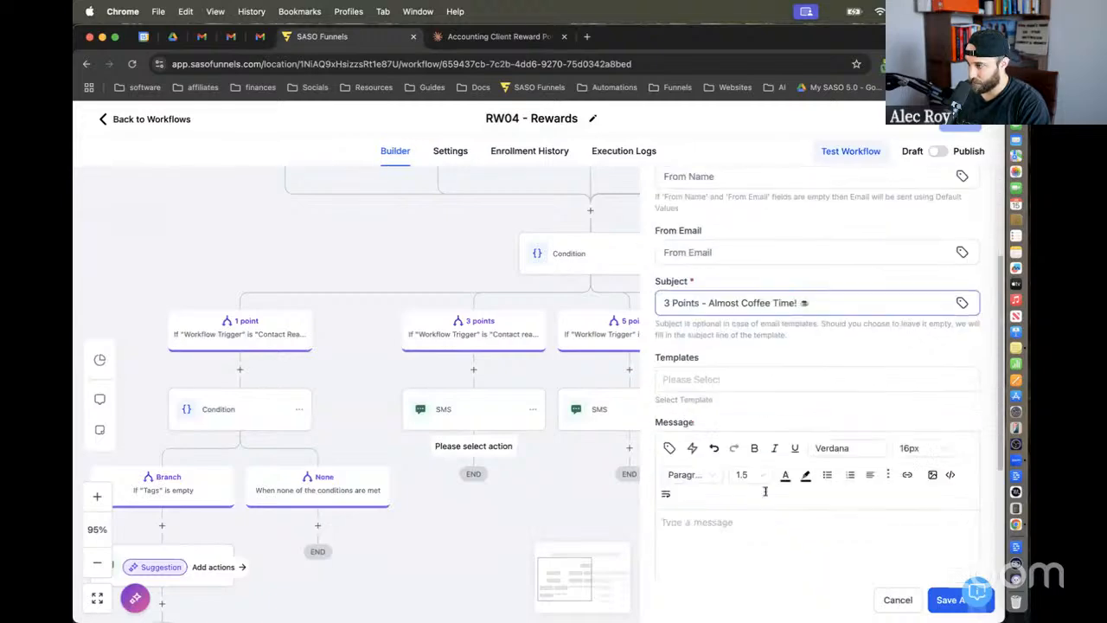
Step: Copy the 3-point email's body, from the greeting to the agency name, from Claude's document into the workflow email's message
left_click(513, 39)
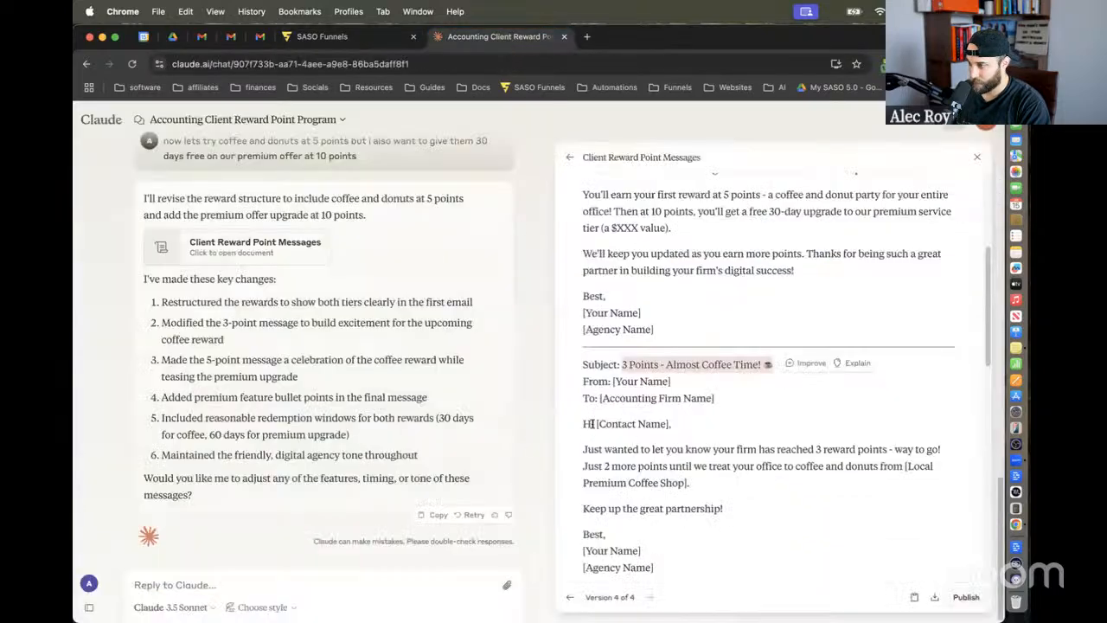
left_click_drag(584, 424, 690, 382)
scroll(684, 471, "down", 5)
key("super+c")
left_click(322, 36)
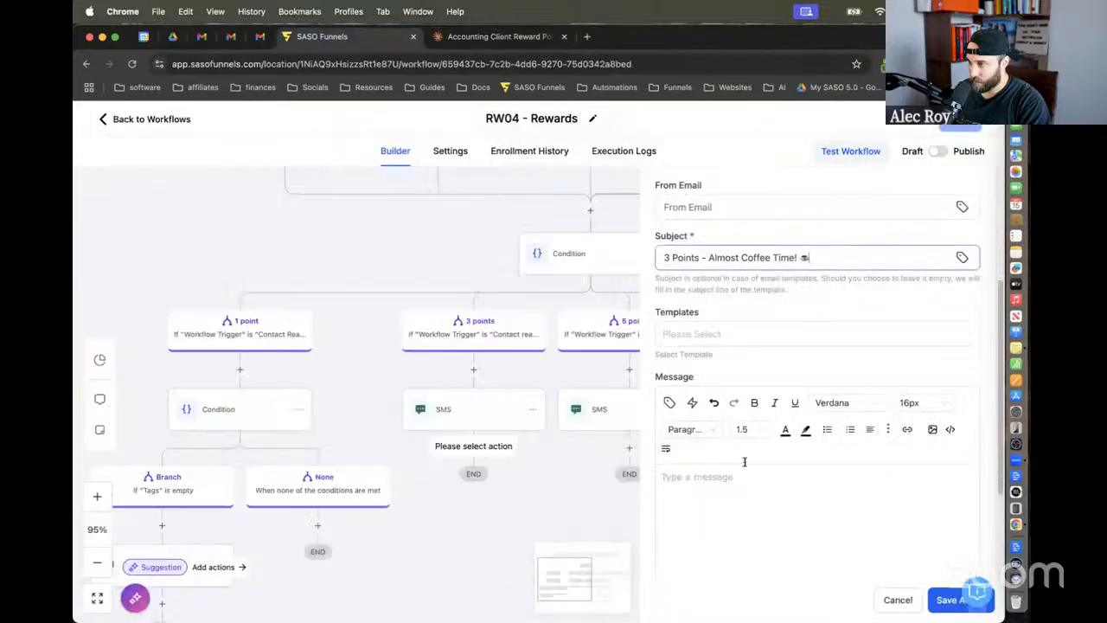
left_click(724, 492)
key("super+v")
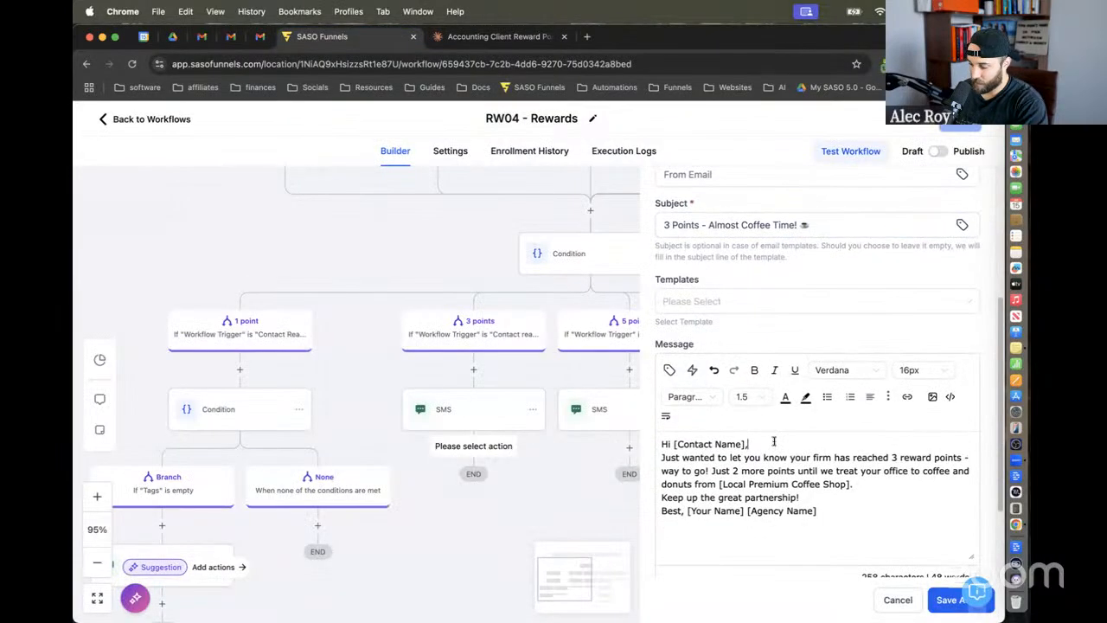
Step: Separate the message's paragraphs with blank lines, put each sign-off part on its own line, and enlarge the message box
key("Return")
key("Return")
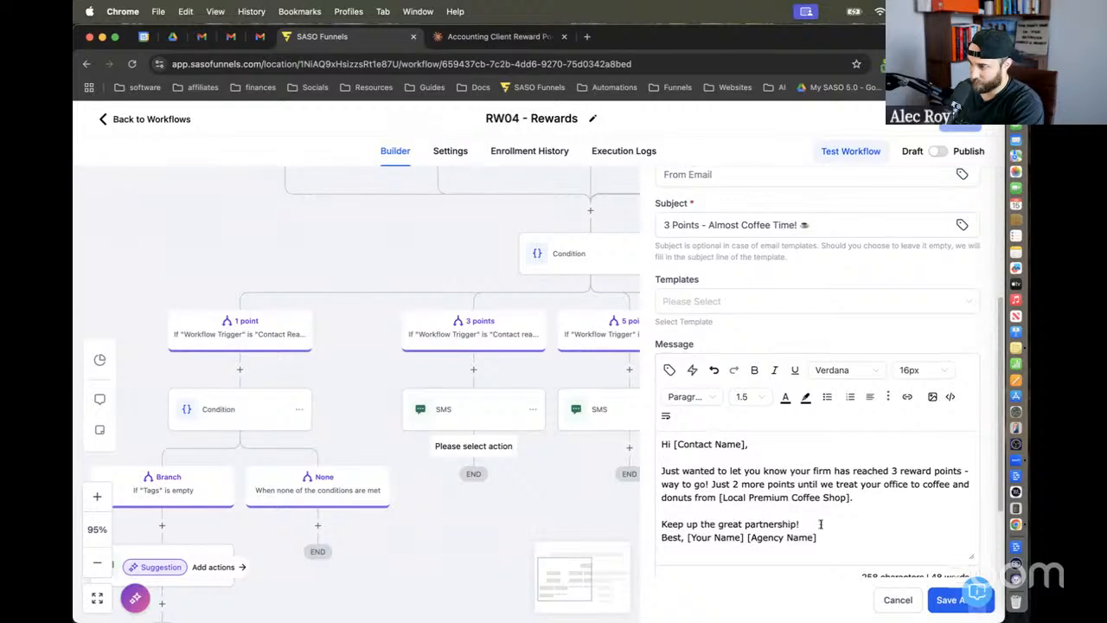
key("Return")
scroll(818, 519, "down", 3)
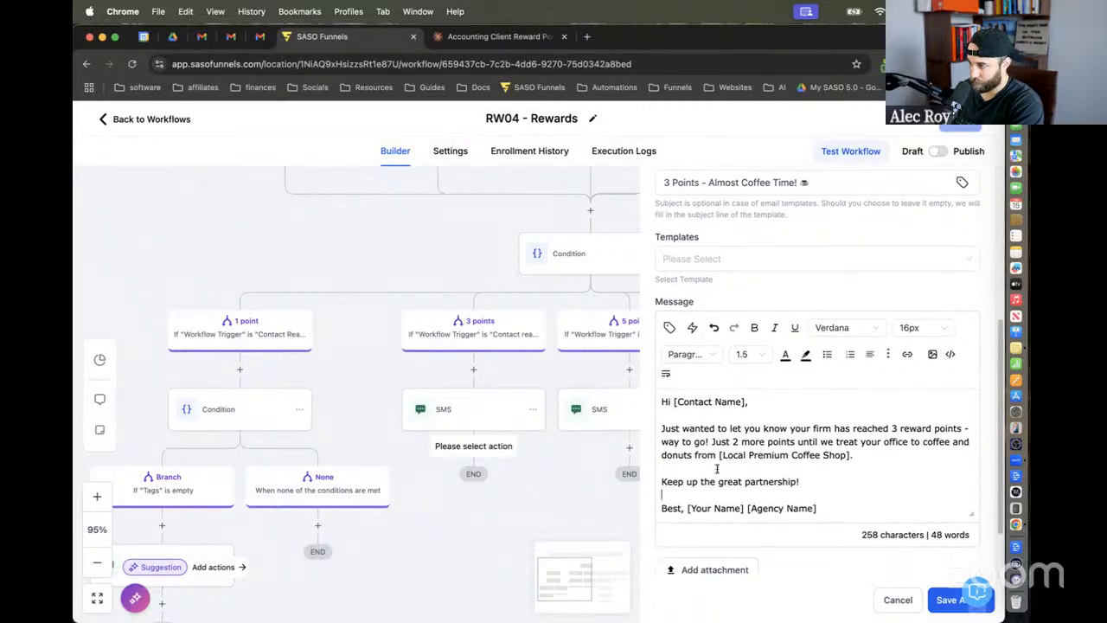
key("Return")
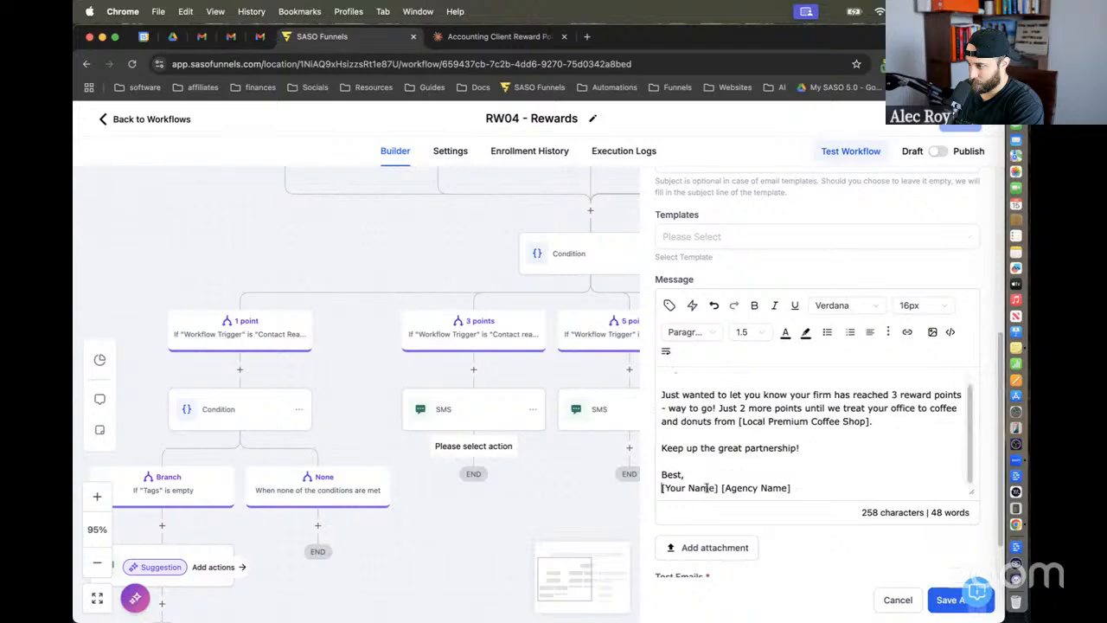
left_click(723, 488)
key("Return")
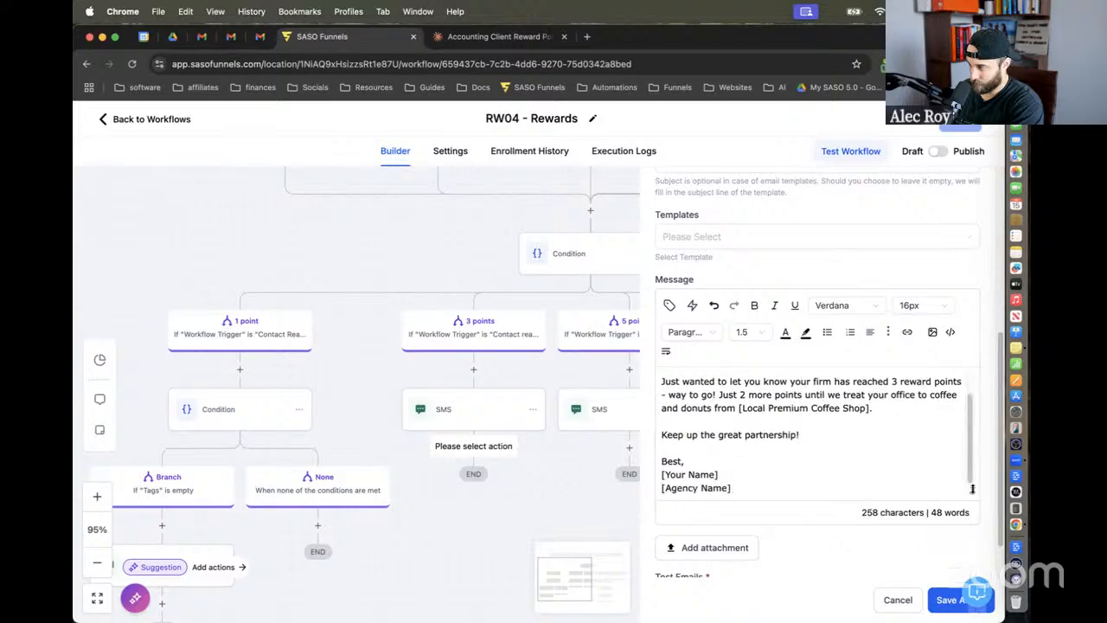
left_click_drag(972, 489, 905, 517)
scroll(715, 469, "up", 3)
scroll(712, 460, "down", 3)
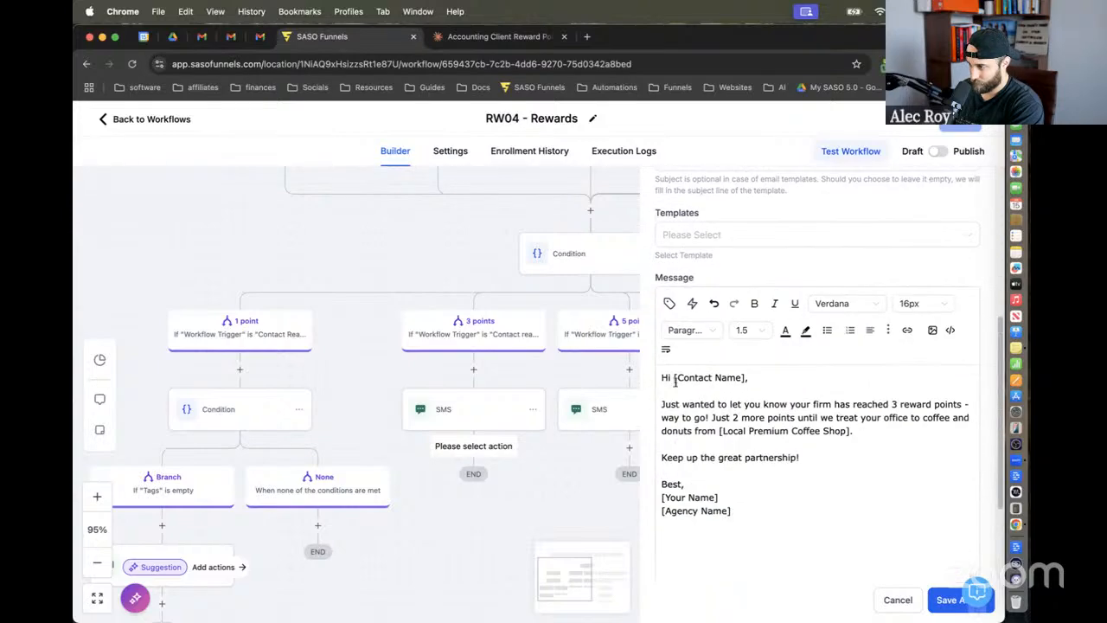
Step: Replace the [Contact Name] placeholder in the greeting with the contact's first name custom value
left_click_drag(675, 378, 748, 378)
left_click(669, 303)
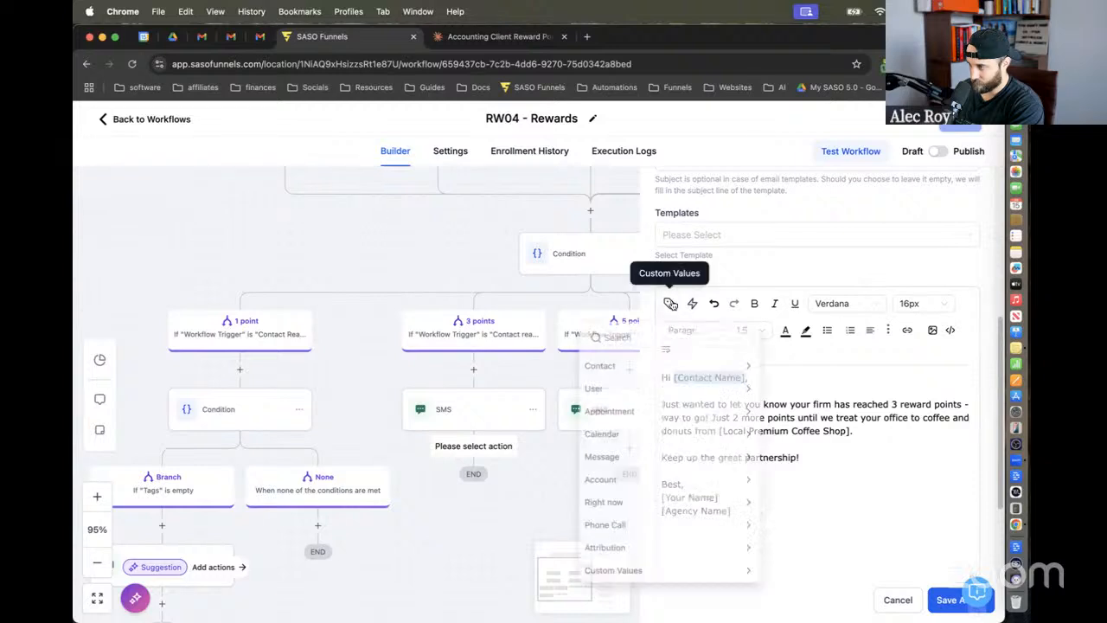
left_click(638, 366)
left_click(635, 414)
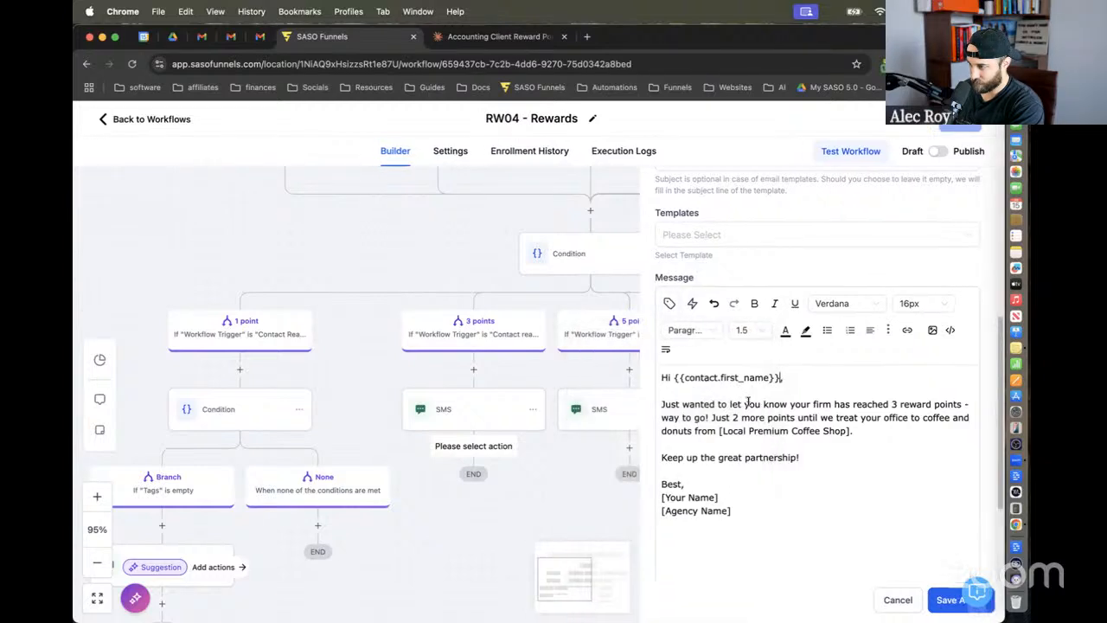
Step: Replace the [Your Name] placeholder in the email's sign-off with the user's first name custom value
left_click_drag(721, 460, 662, 462)
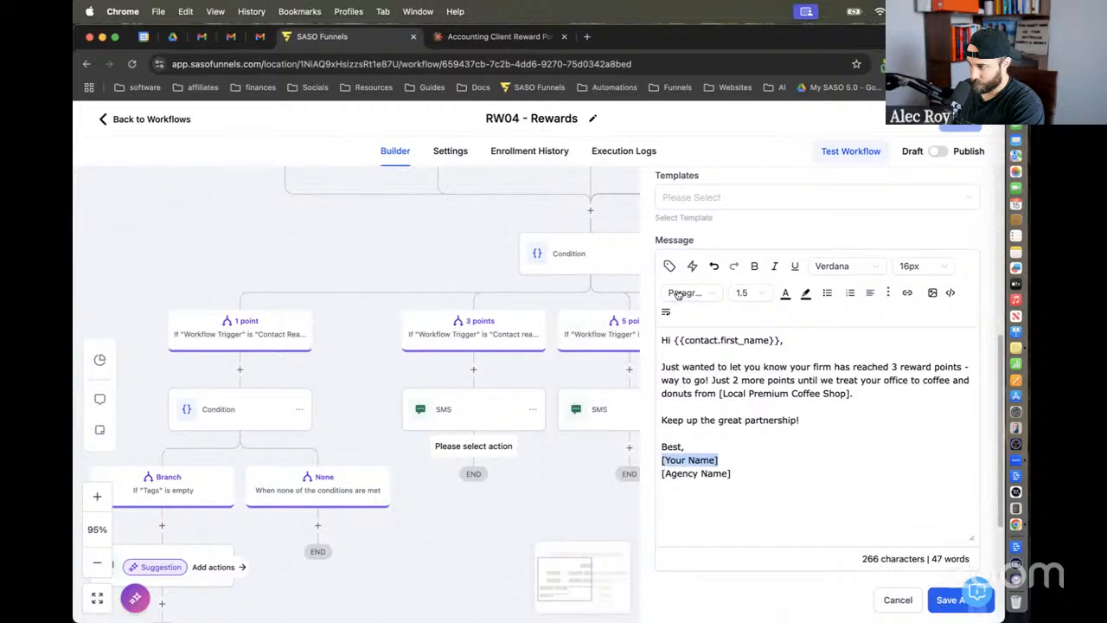
left_click(669, 266)
left_click(595, 328)
left_click(588, 353)
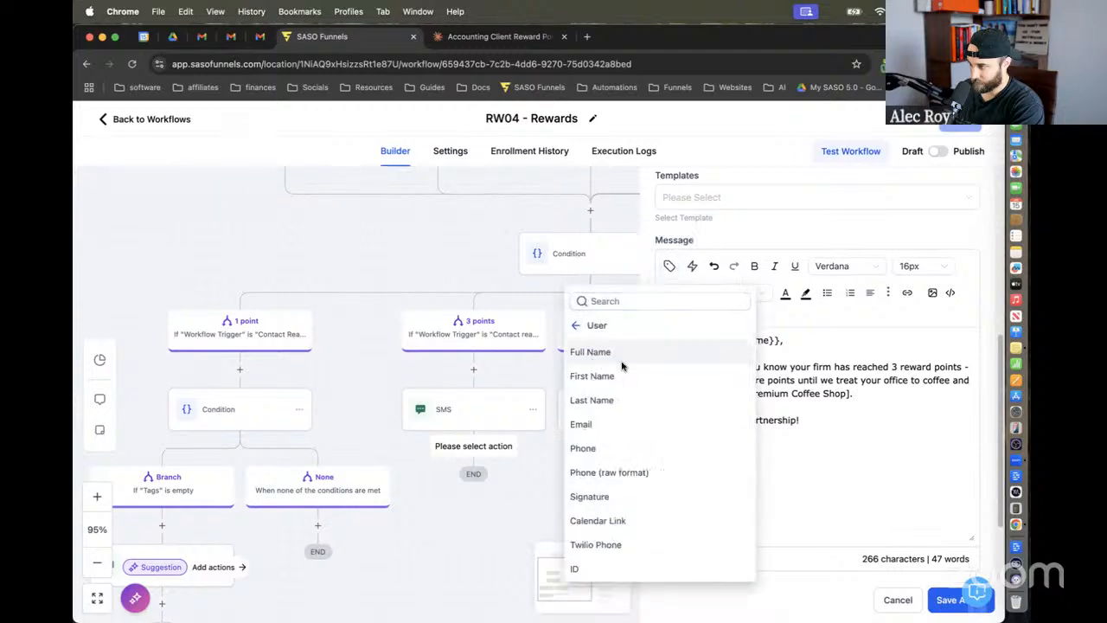
left_click(600, 375)
Step: Replace the [Agency Name] placeholder with the account name custom value and save the email action
left_click_drag(731, 474, 662, 473)
left_click(669, 266)
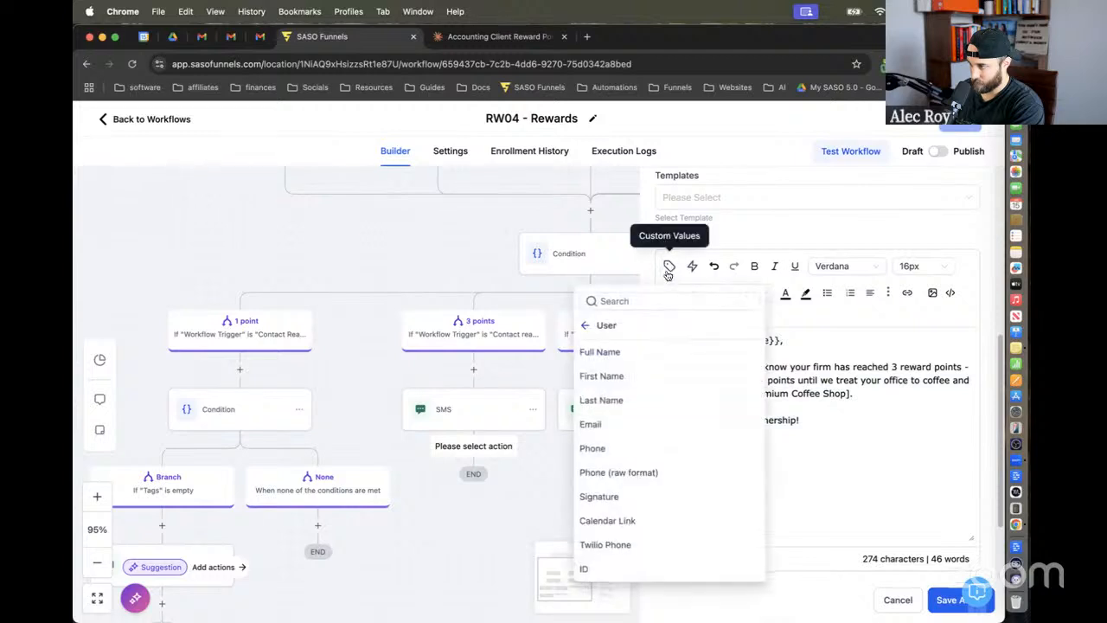
left_click(597, 325)
left_click(606, 448)
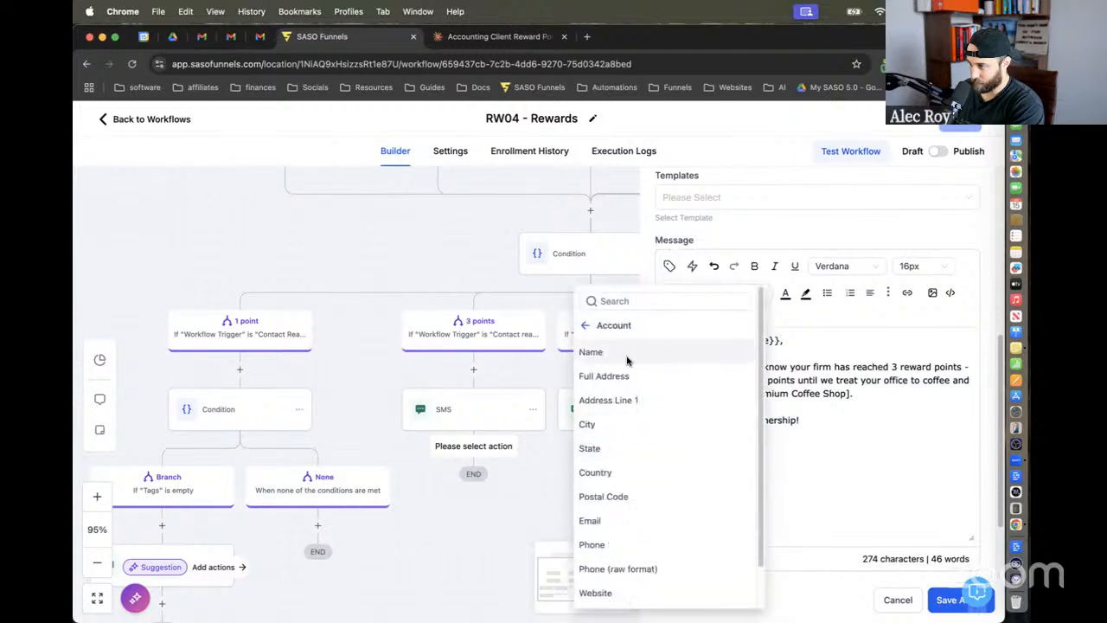
left_click(593, 352)
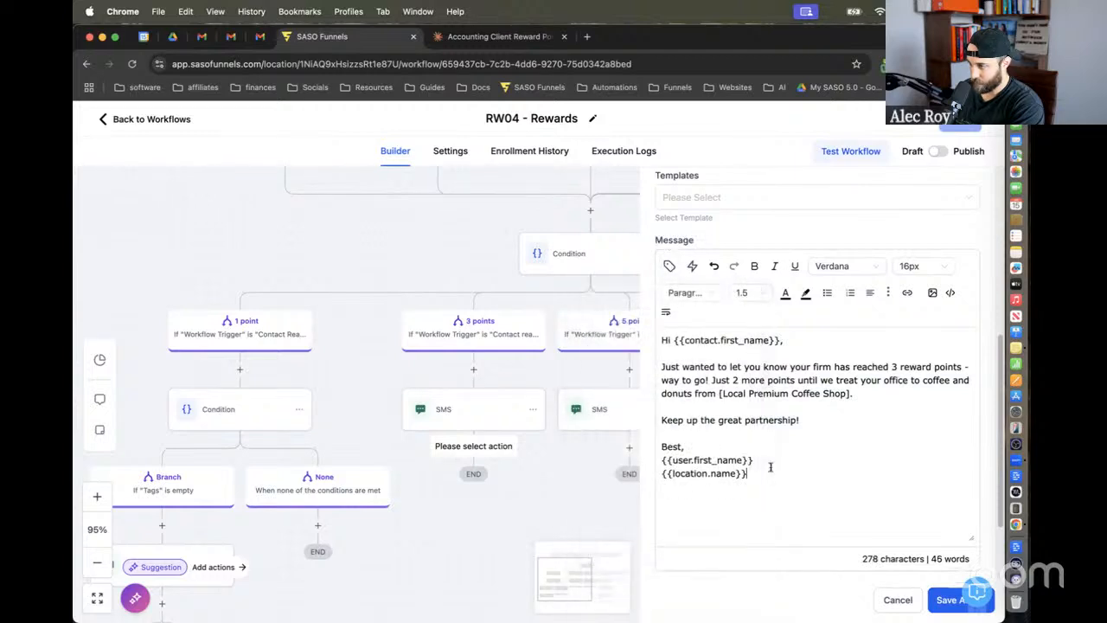
left_click(944, 601)
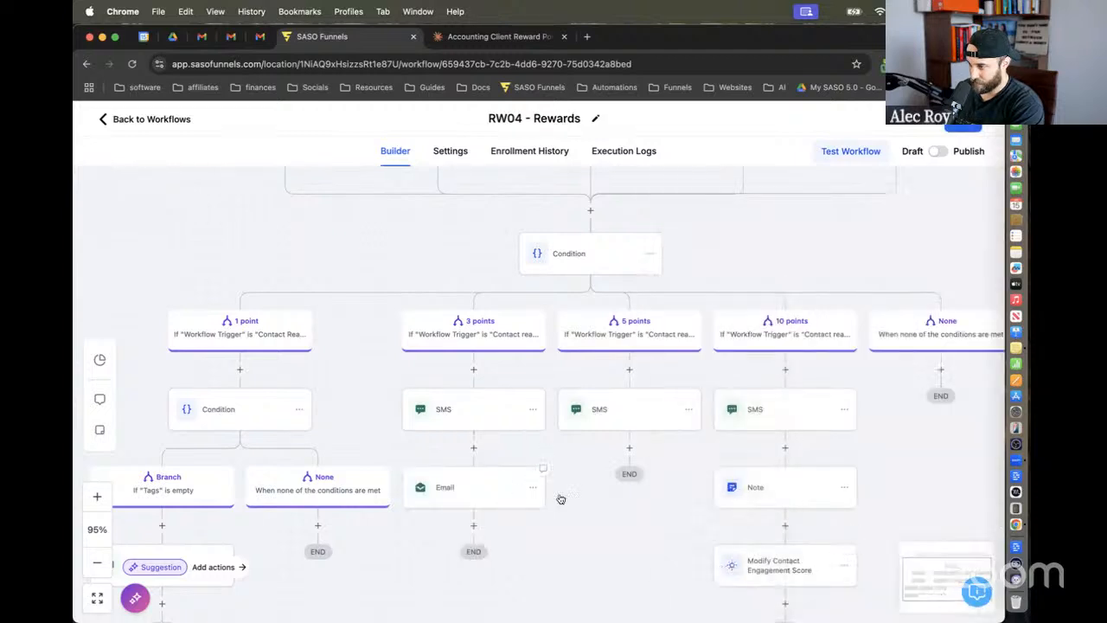
Step: Add an Add Task action after the email in the 3 points branch
left_click(476, 525)
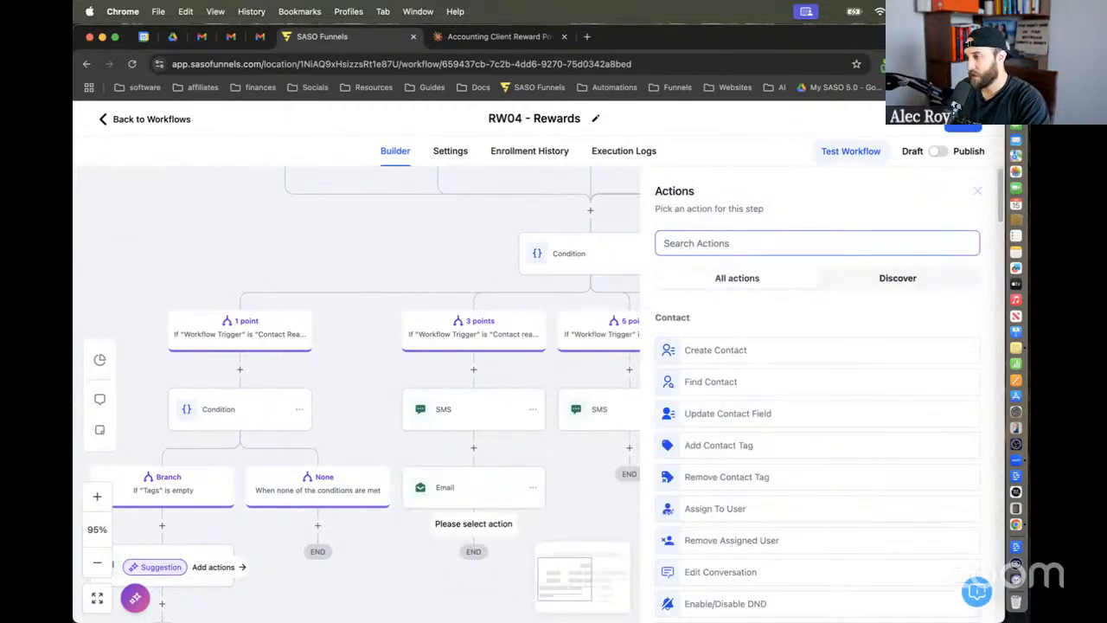
type("task")
left_click(685, 345)
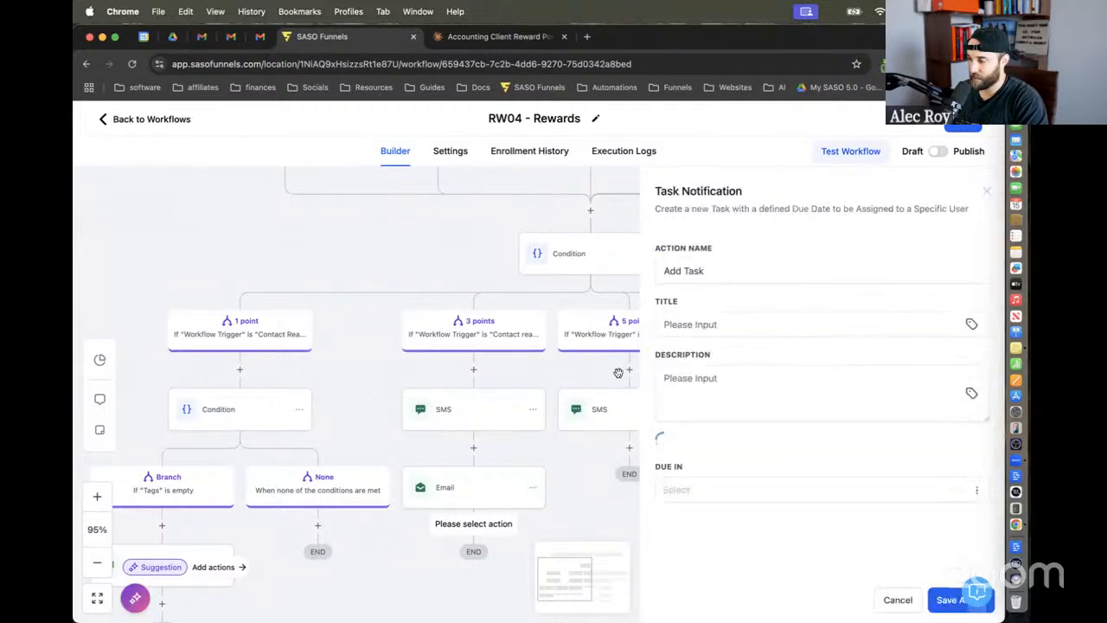
Step: Title the task "buy {{contact.name}} with {{contact.company_name}} donuts and coffee", using the contact's full name and company name custom values
left_click(744, 325)
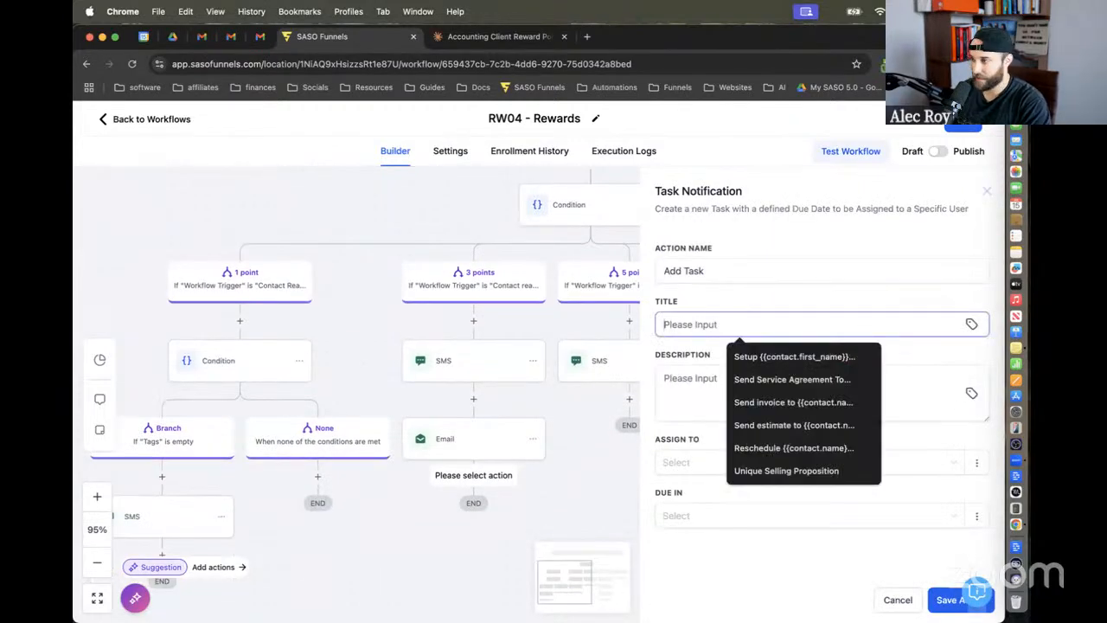
type("buy")
left_click(977, 325)
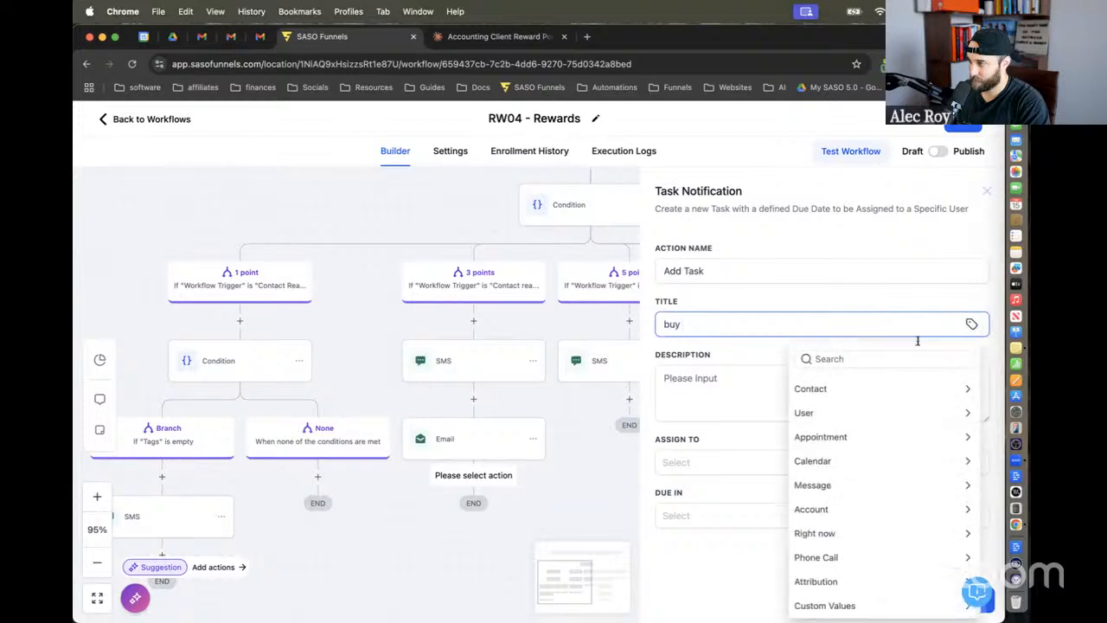
left_click(845, 388)
left_click(840, 408)
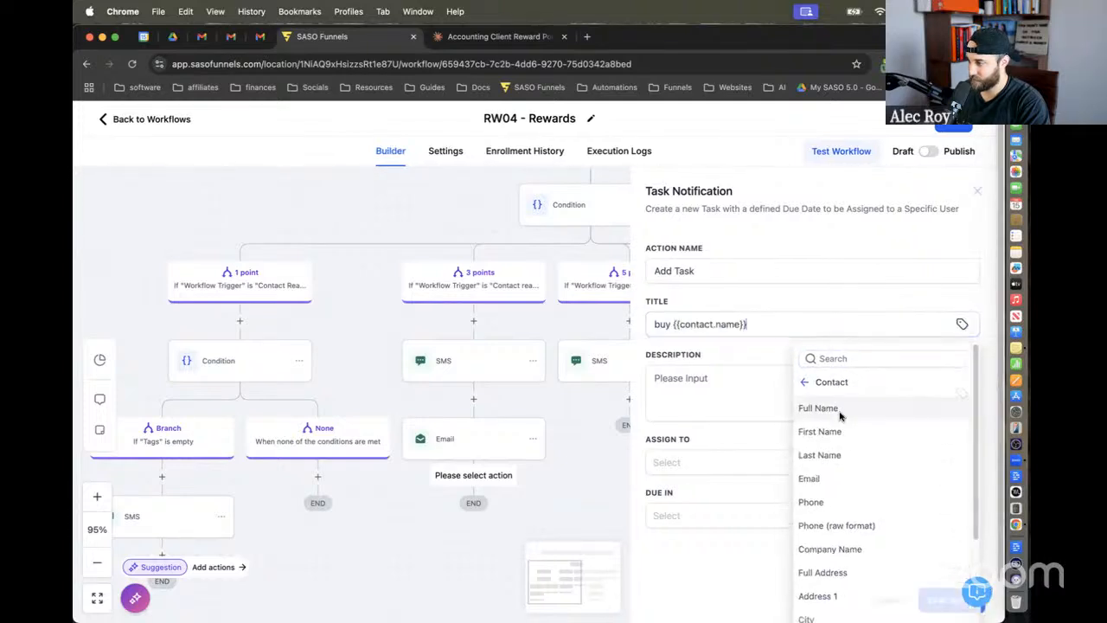
left_click(823, 386)
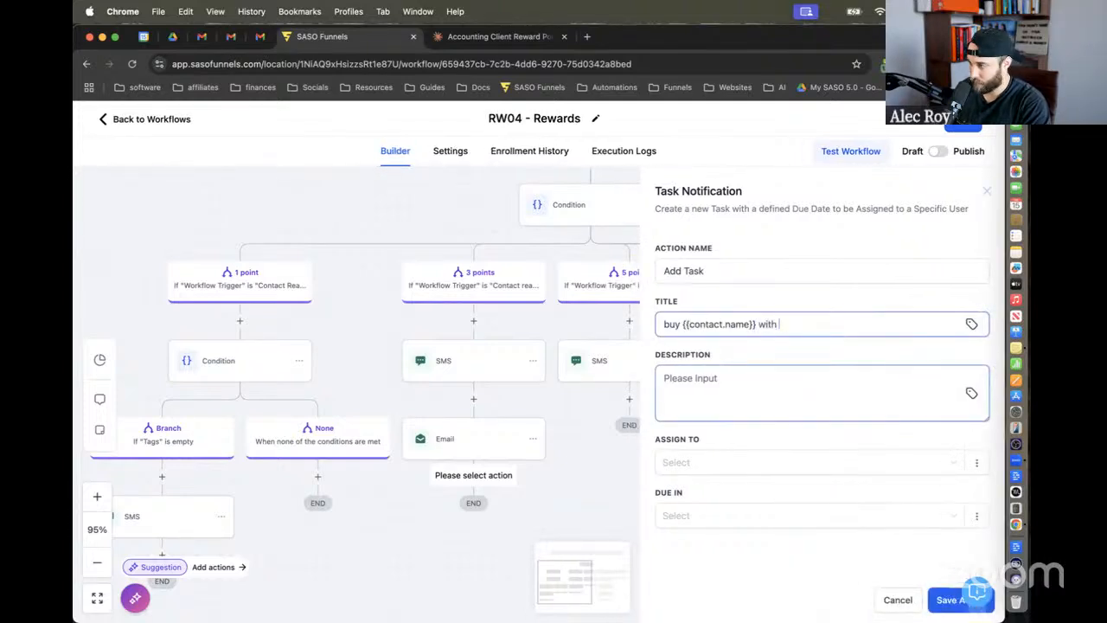
left_click(971, 324)
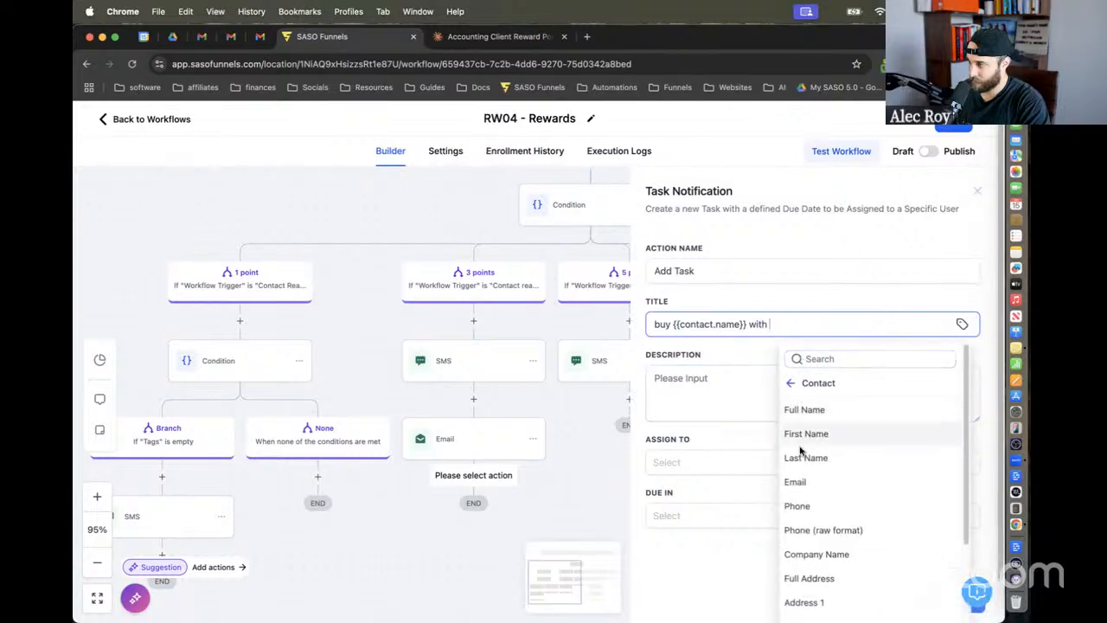
left_click(814, 554)
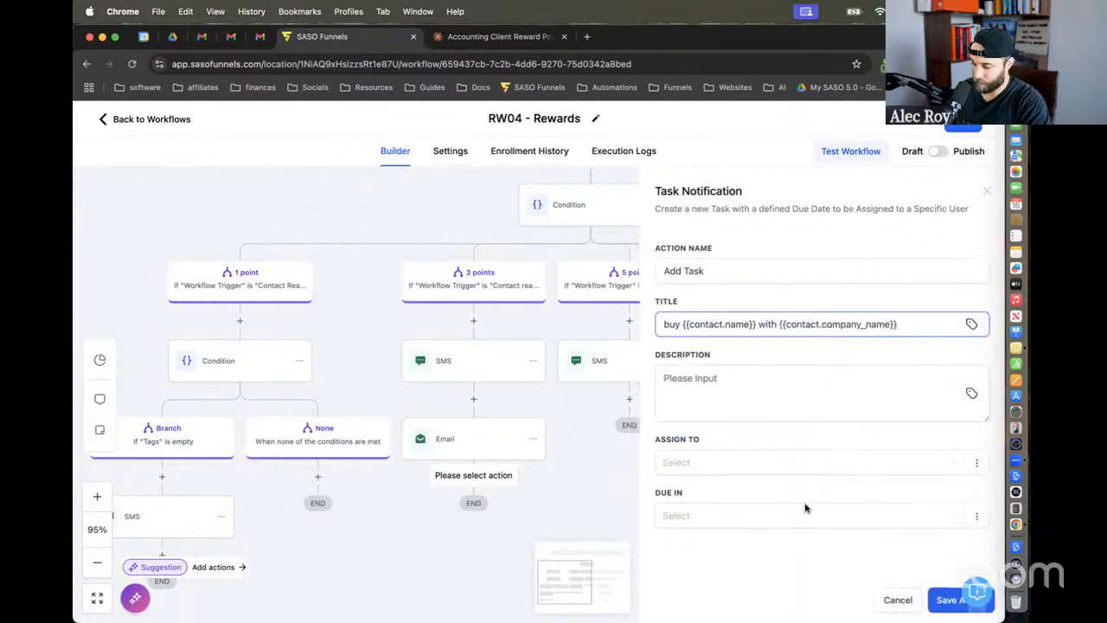
type("donuts and")
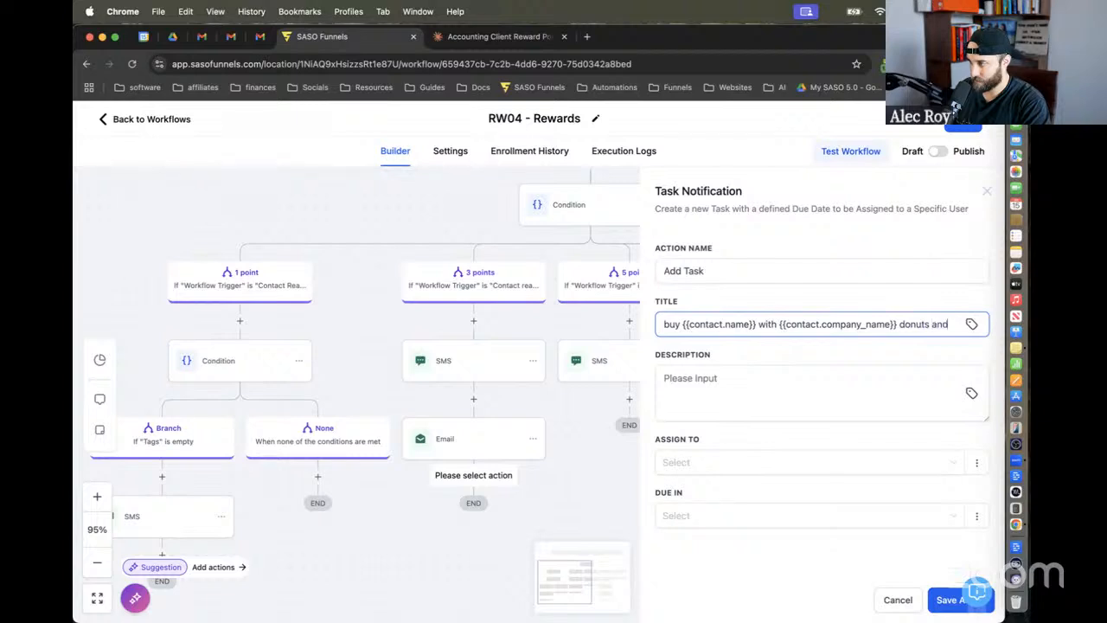
type(" coffee")
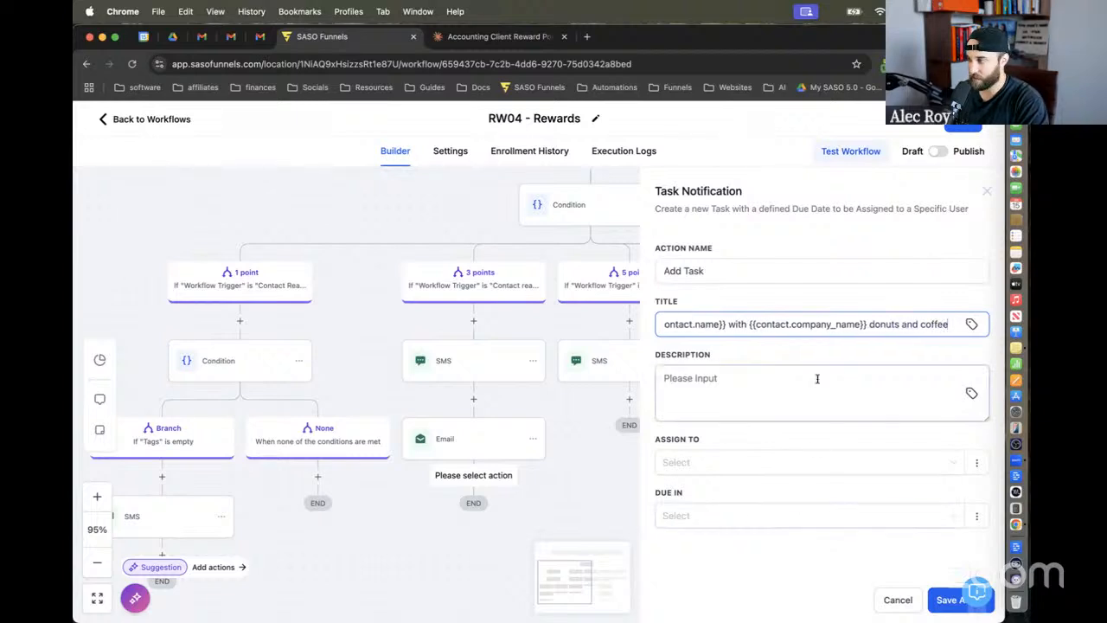
Step: Copy the task title into the description and append "because they've just hit 3 points!"
triple_click(736, 326)
key("cmd+c")
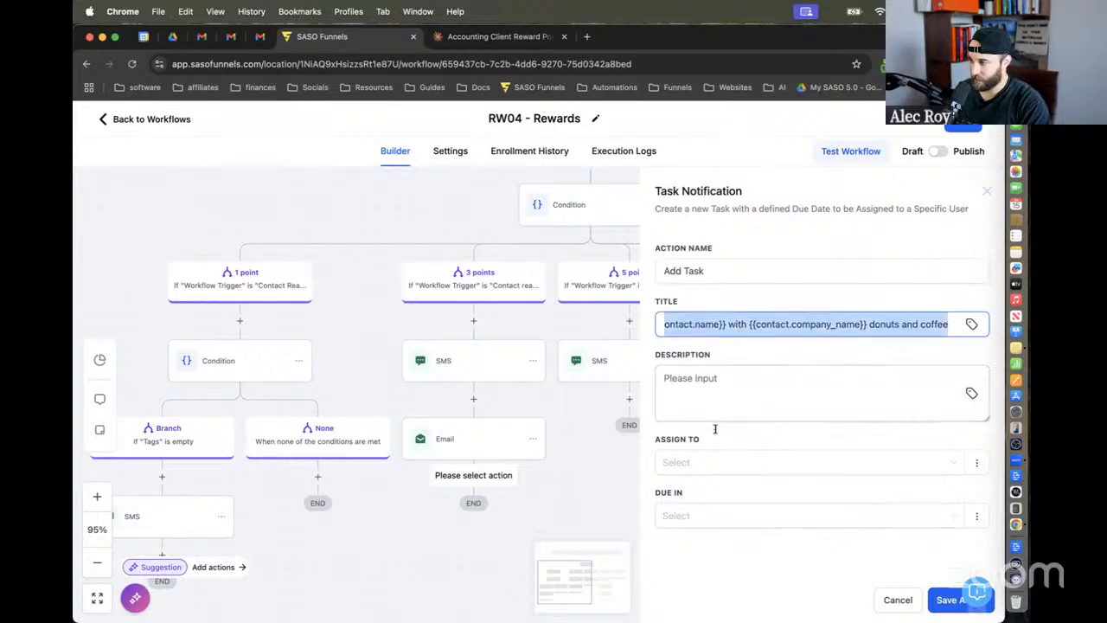
left_click(715, 410)
key("cmd+v")
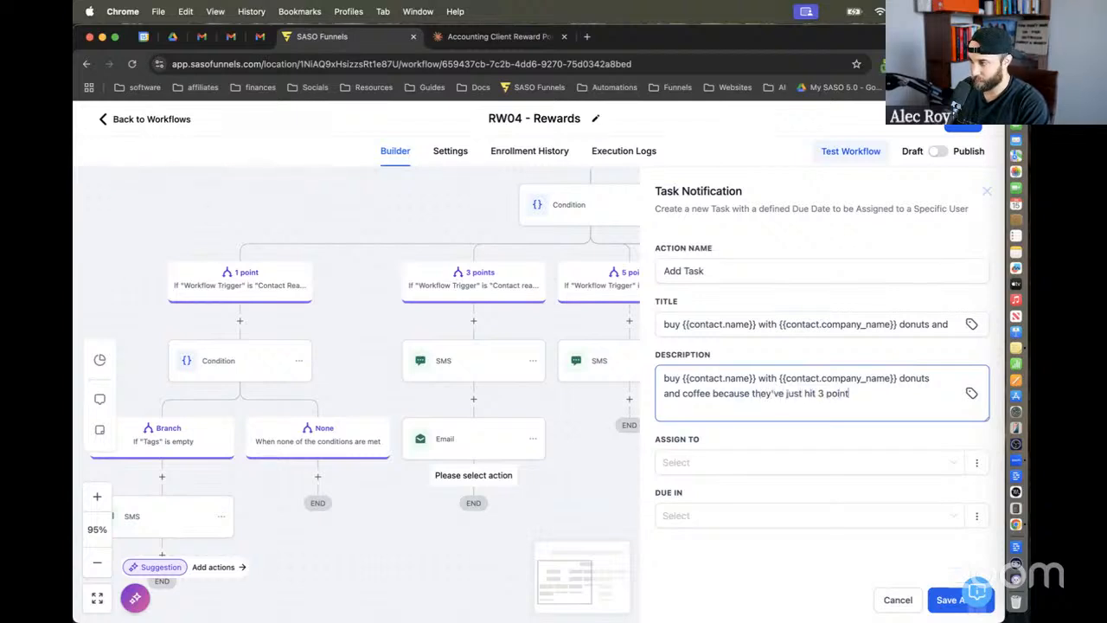
Step: Assign the task to the individual user instead of Contact's Assigned User, make it due in 5 Days, and save the action
left_click(746, 462)
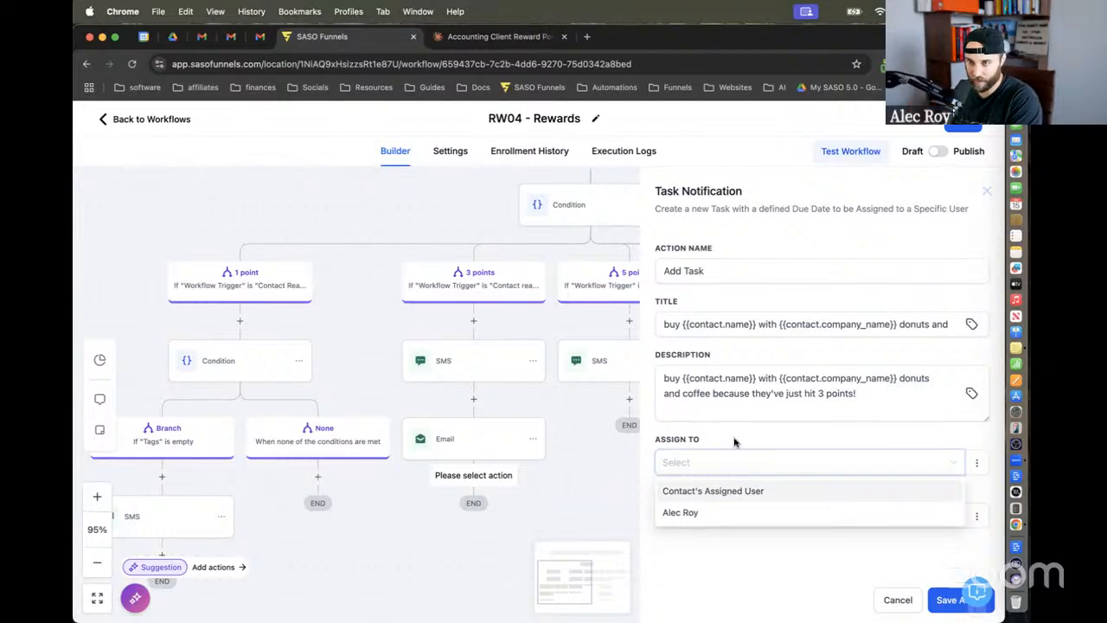
left_click(755, 494)
left_click(749, 473)
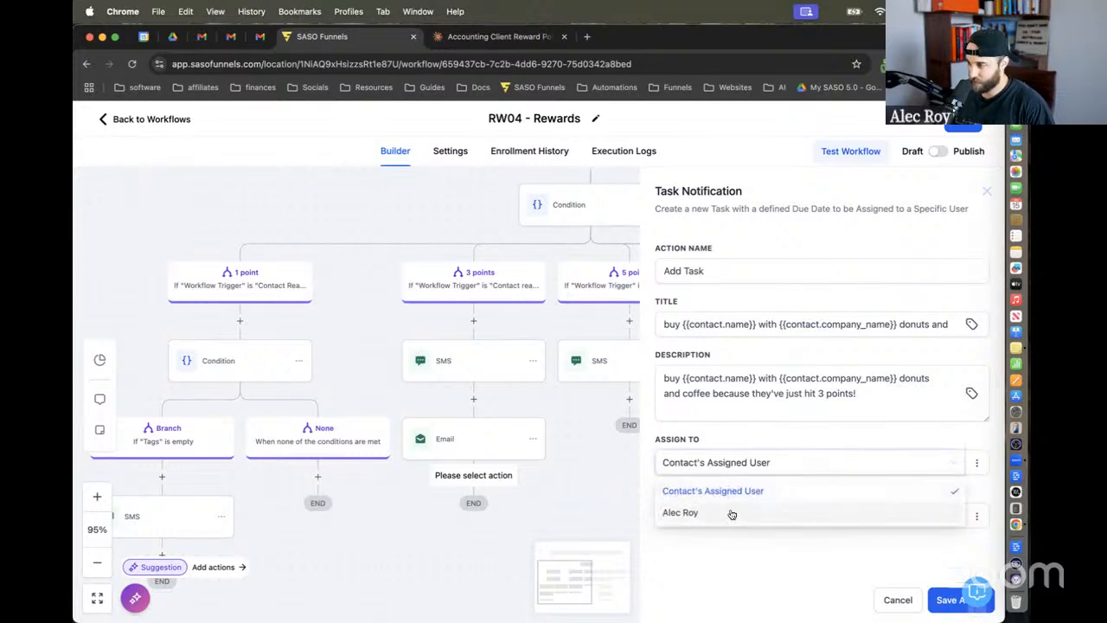
left_click(732, 512)
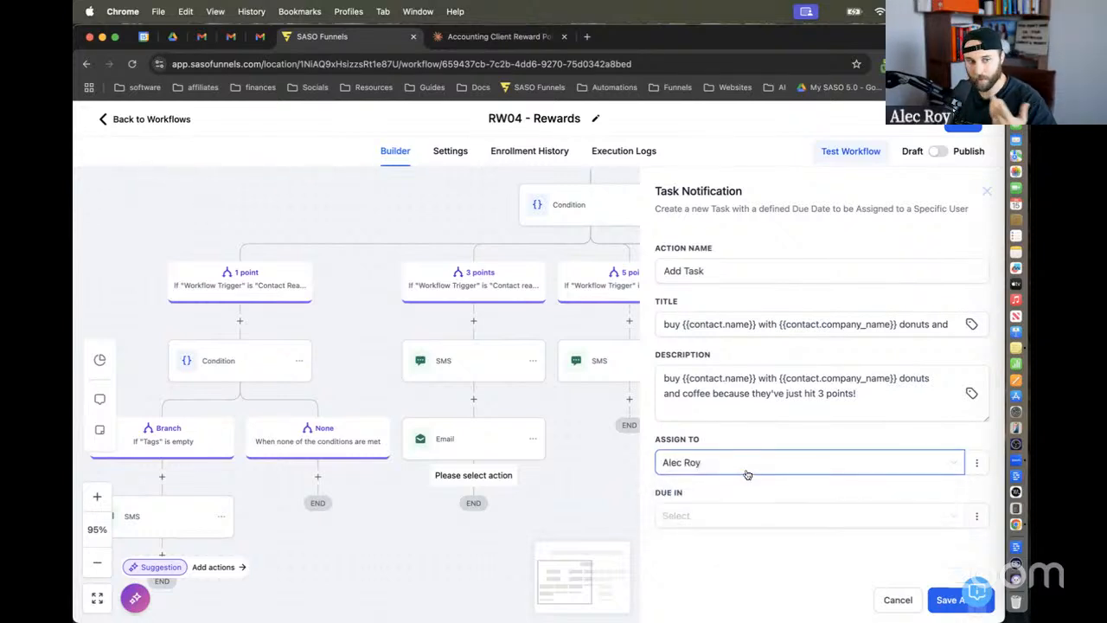
left_click(697, 517)
left_click(700, 486)
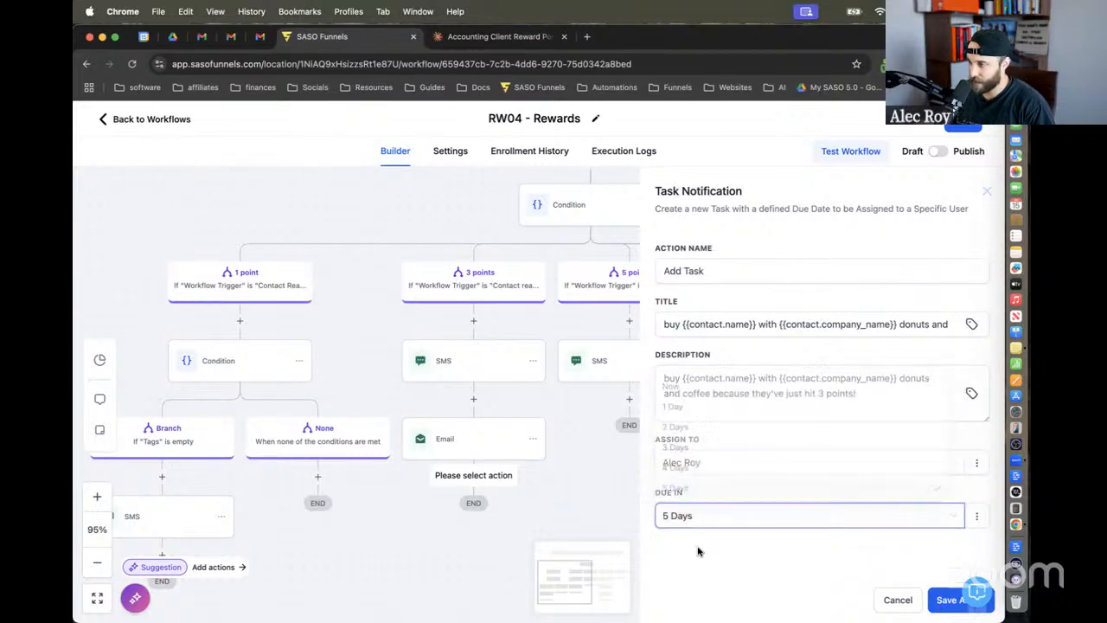
left_click(939, 600)
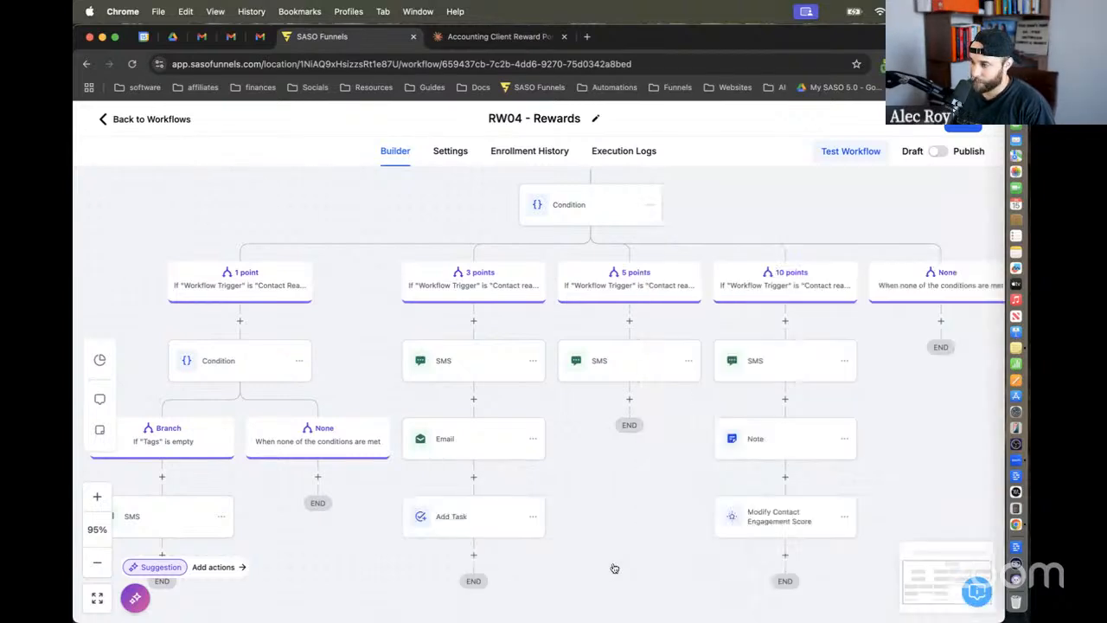
left_click(474, 556)
type("internal")
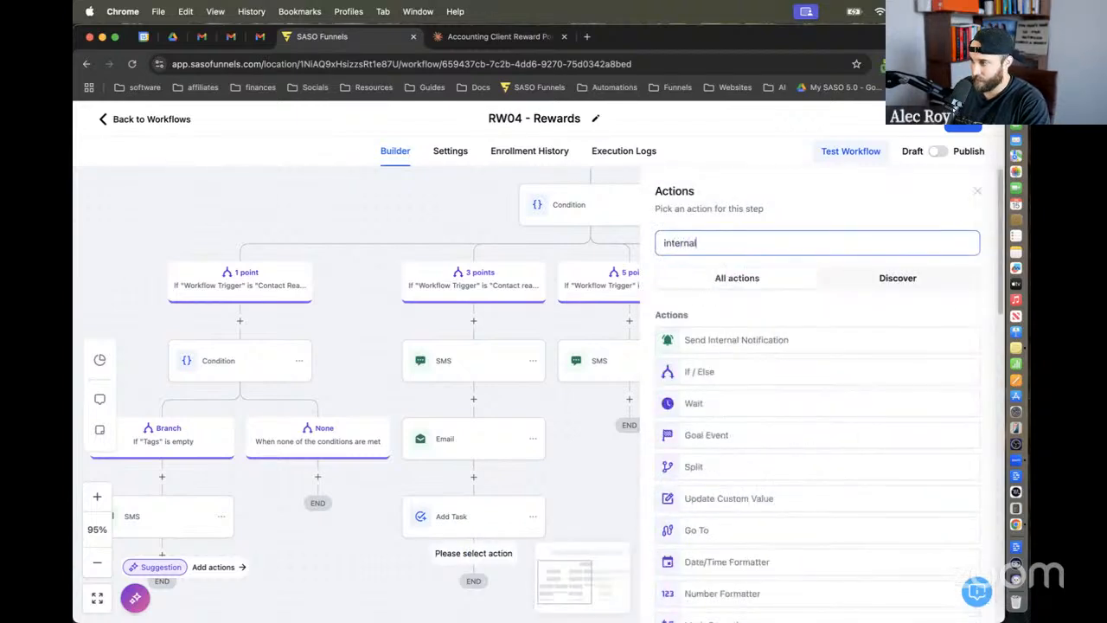
left_click(722, 342)
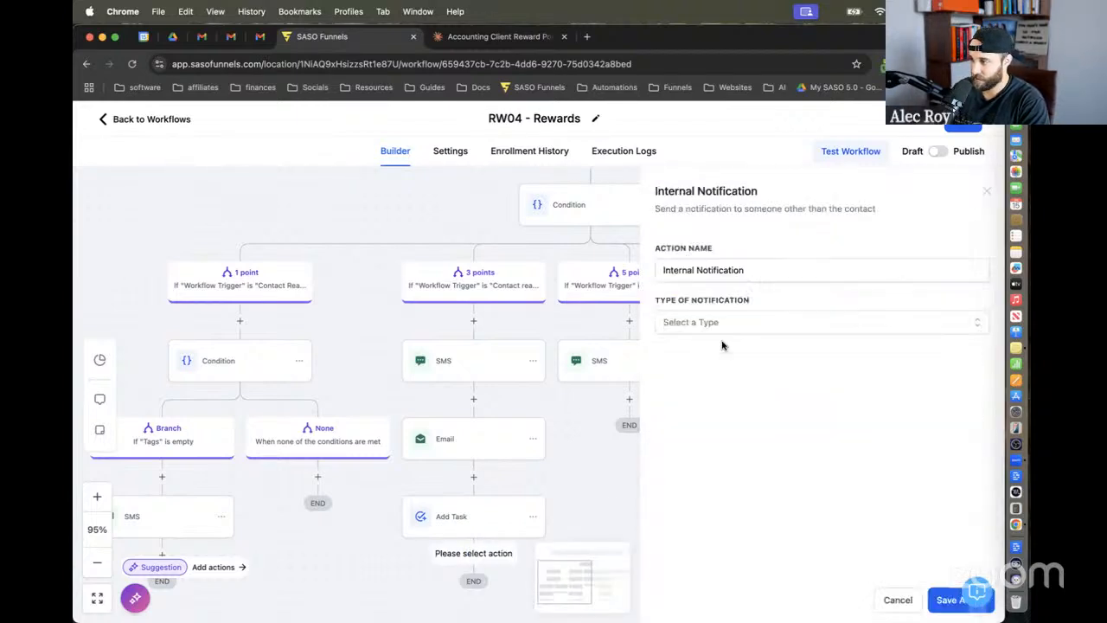
Step: Copy the full description text from the 3 points branch's Add Task action and close the task without changes
left_click(474, 512)
triple_click(704, 388)
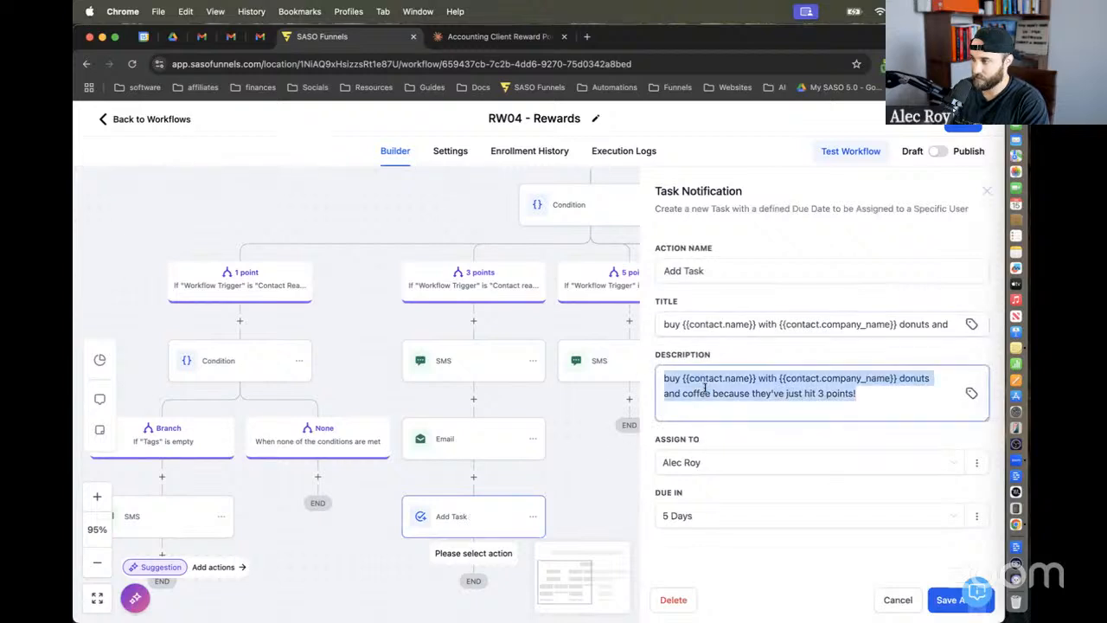
key("super+c")
left_click(471, 561)
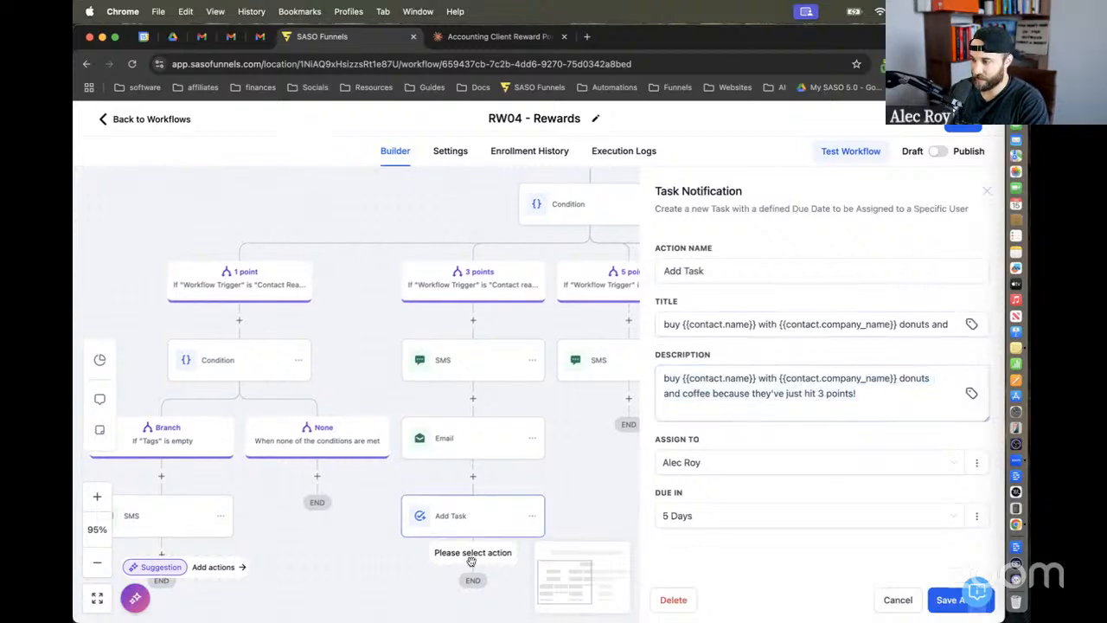
left_click(898, 599)
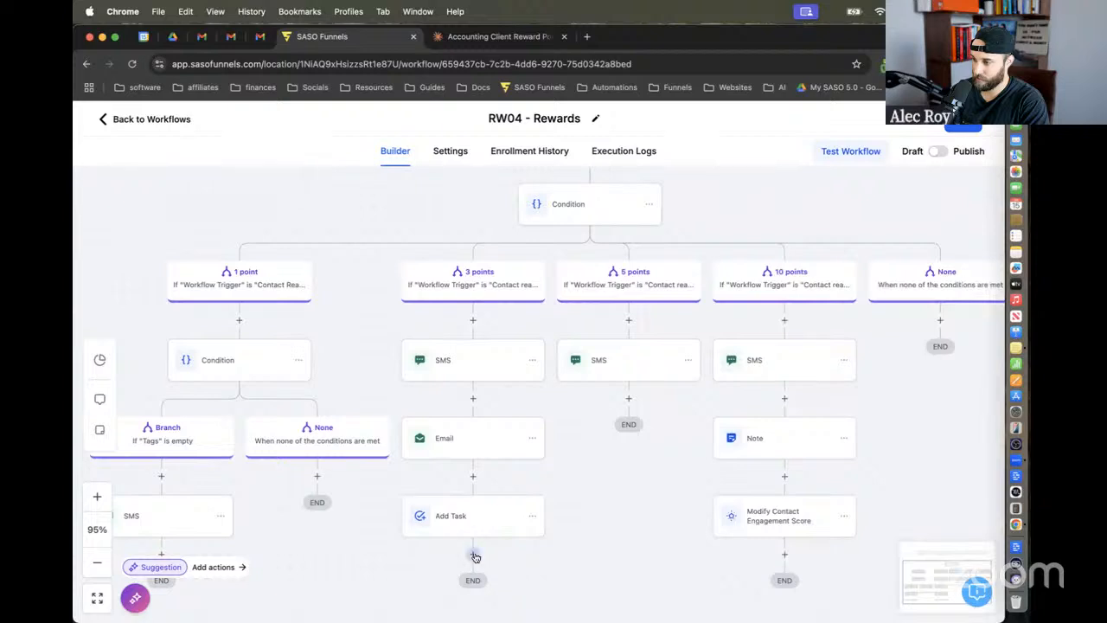
Step: Add a Send Internal Notification action after the 3 points branch's task, with Notification as its type
left_click(473, 555)
type("sms")
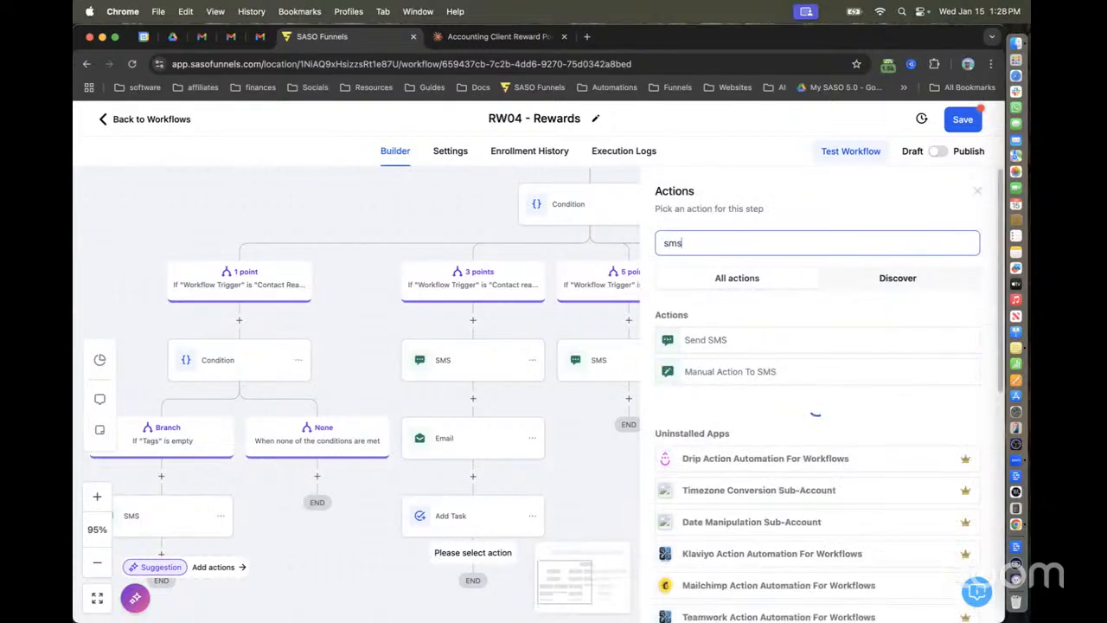
key("BackSpace")
key("BackSpace")
key("BackSpace")
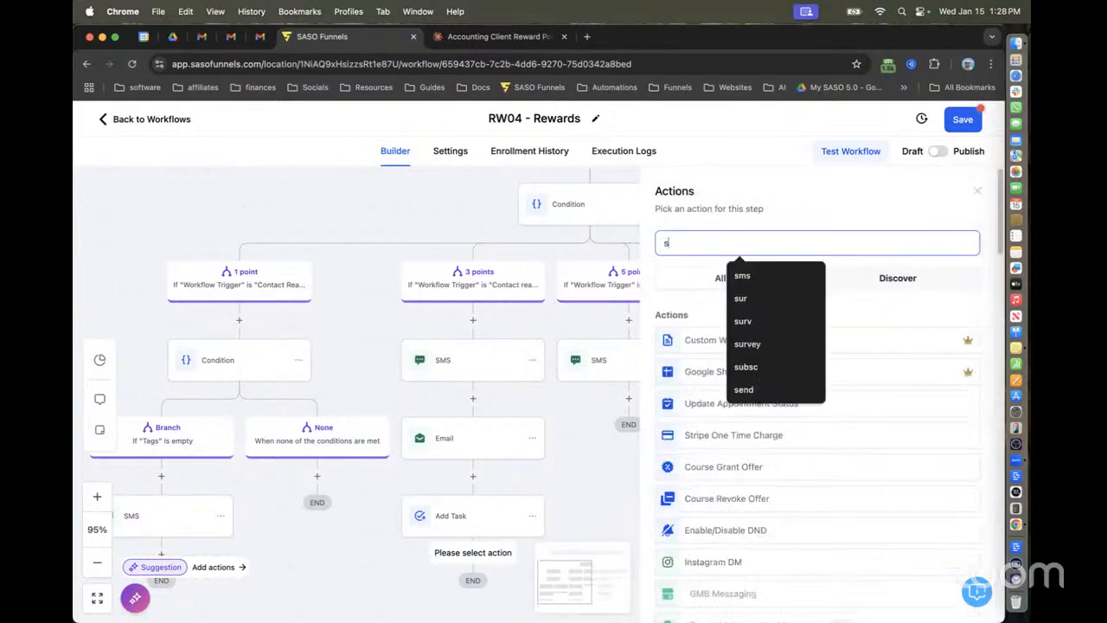
type("intern")
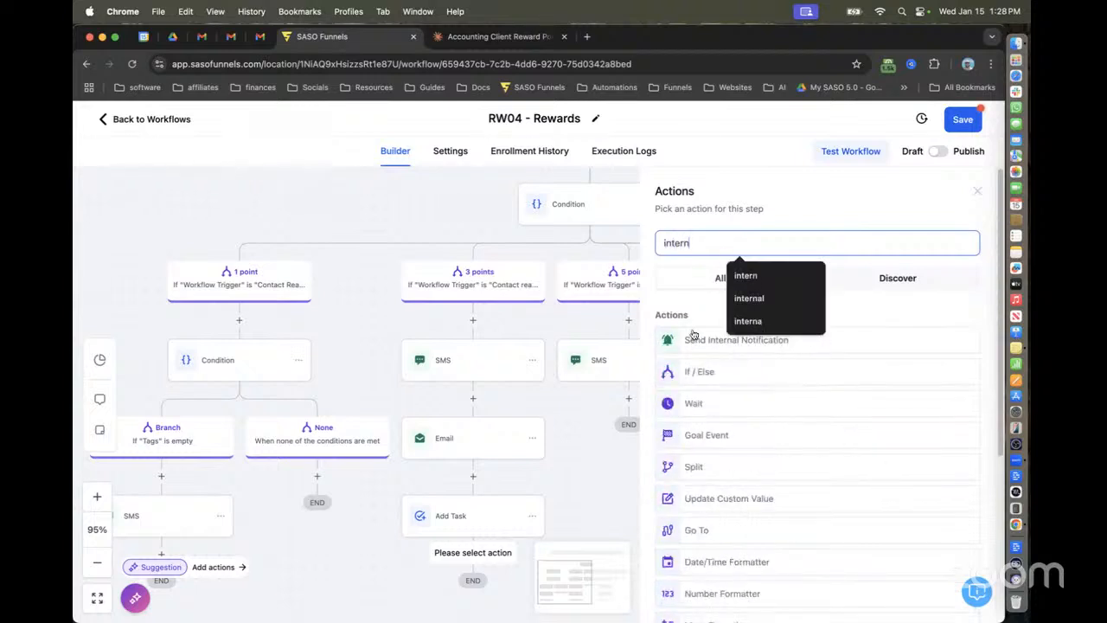
left_click(692, 338)
left_click(697, 325)
left_click(703, 373)
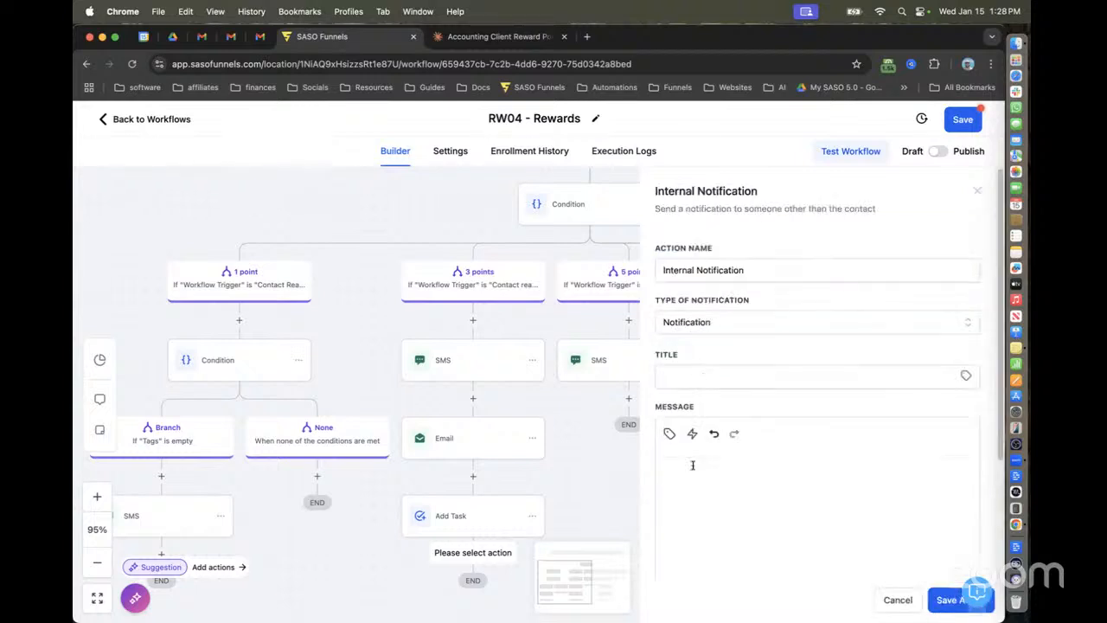
Step: Paste the copied task description into the notification's message and title, and trim the title to end at "donuts and coffee"
key("super+v")
left_click(698, 379)
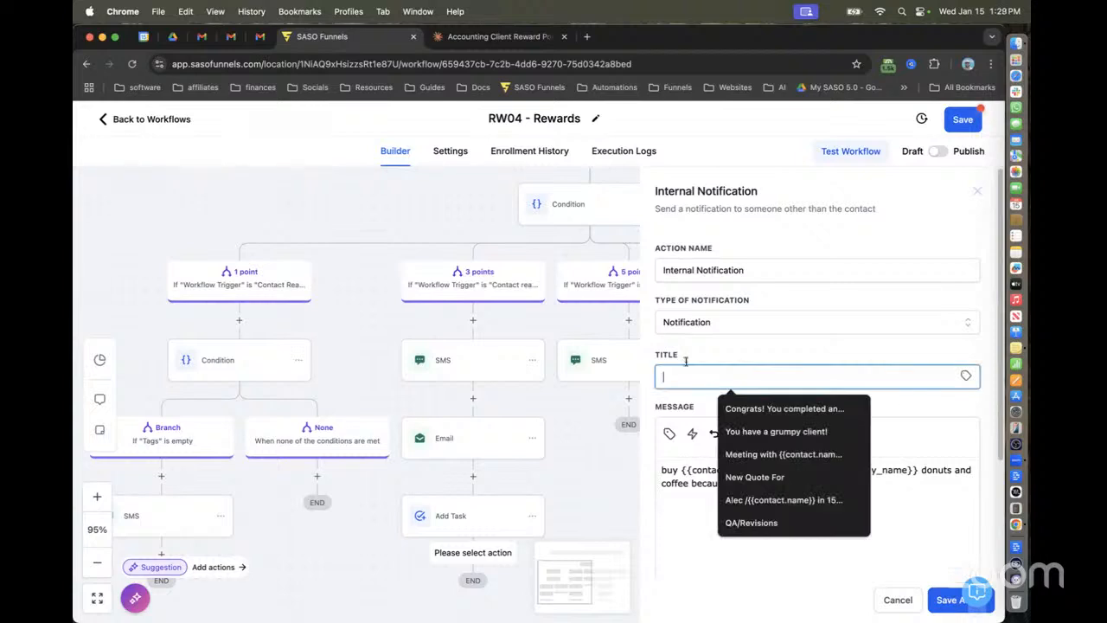
key("super+v")
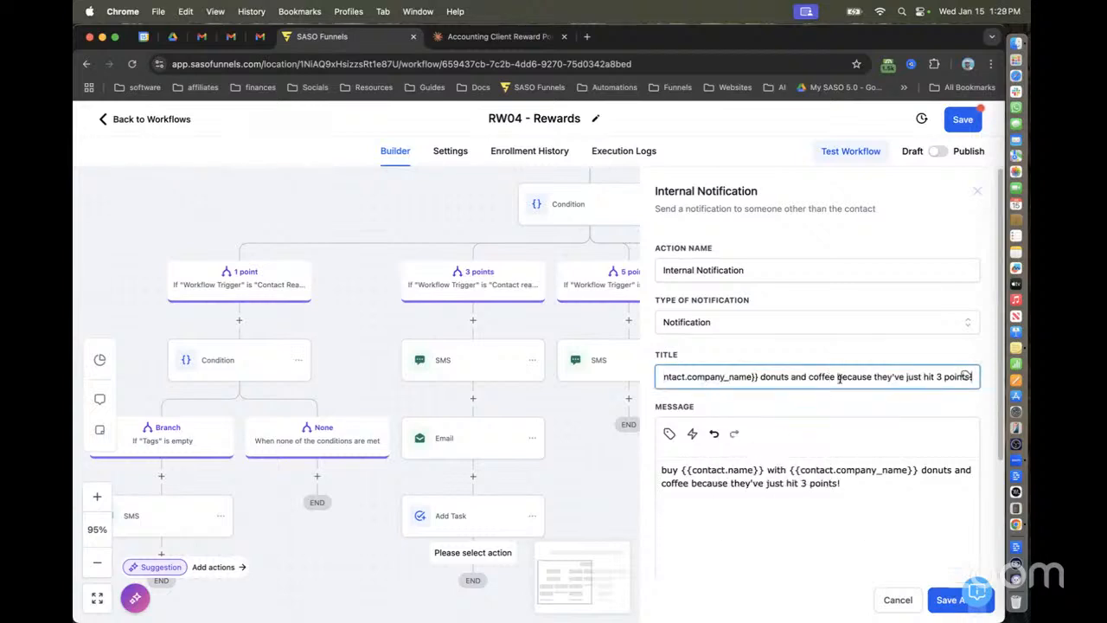
left_click_drag(838, 378, 1032, 394)
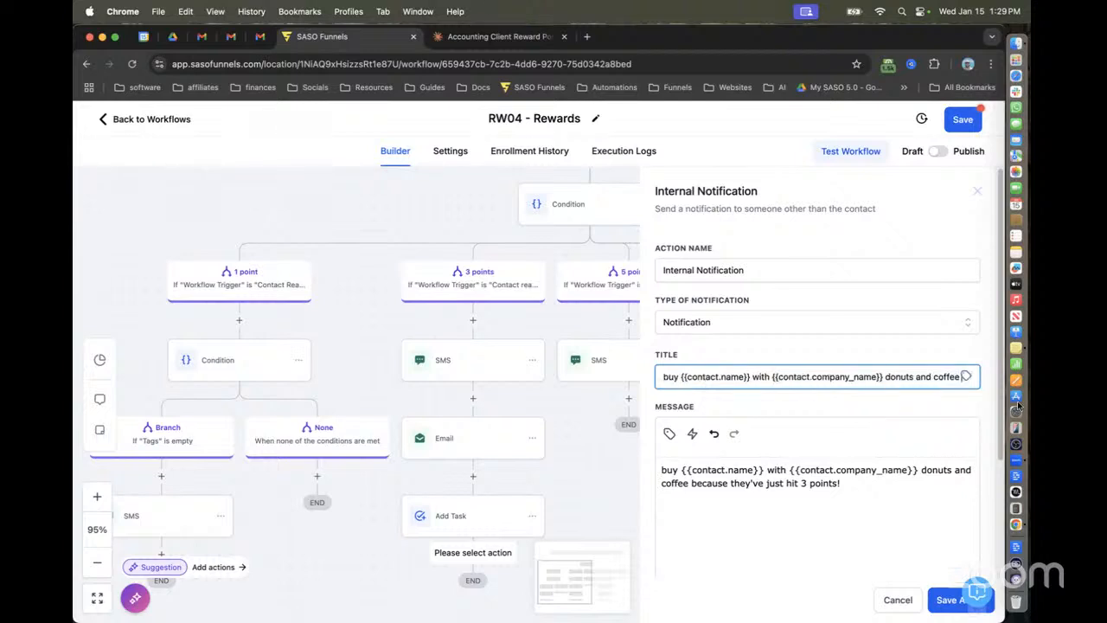
Step: Set the internal notification's redirect page to Contact and its user type to User assigned to the contact, and save the action
left_click(948, 600)
scroll(790, 305, "down", 5)
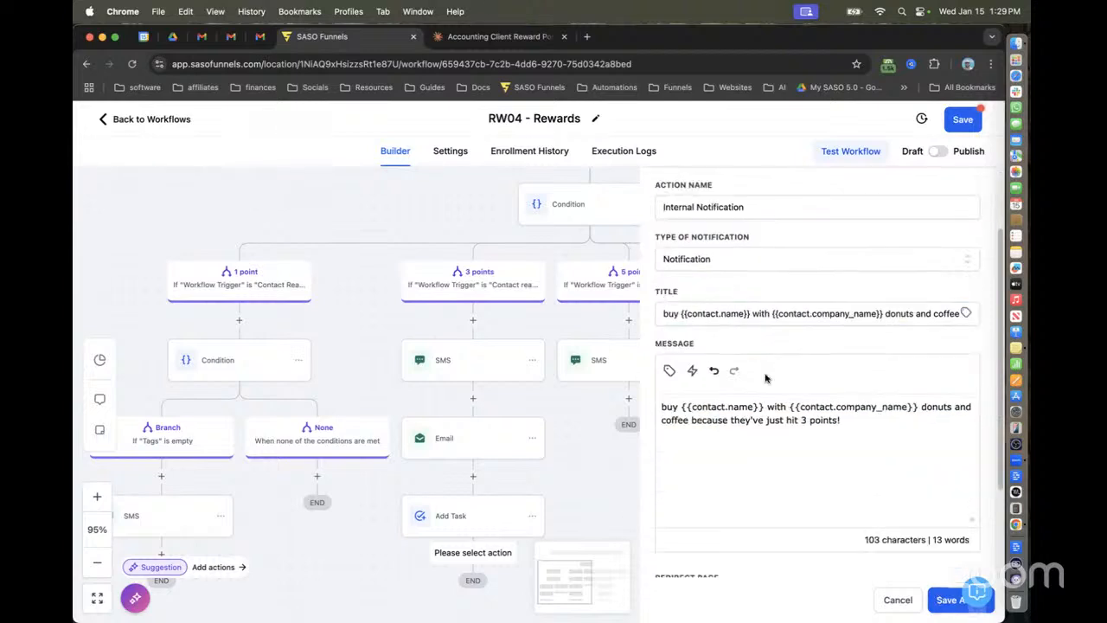
left_click(754, 468)
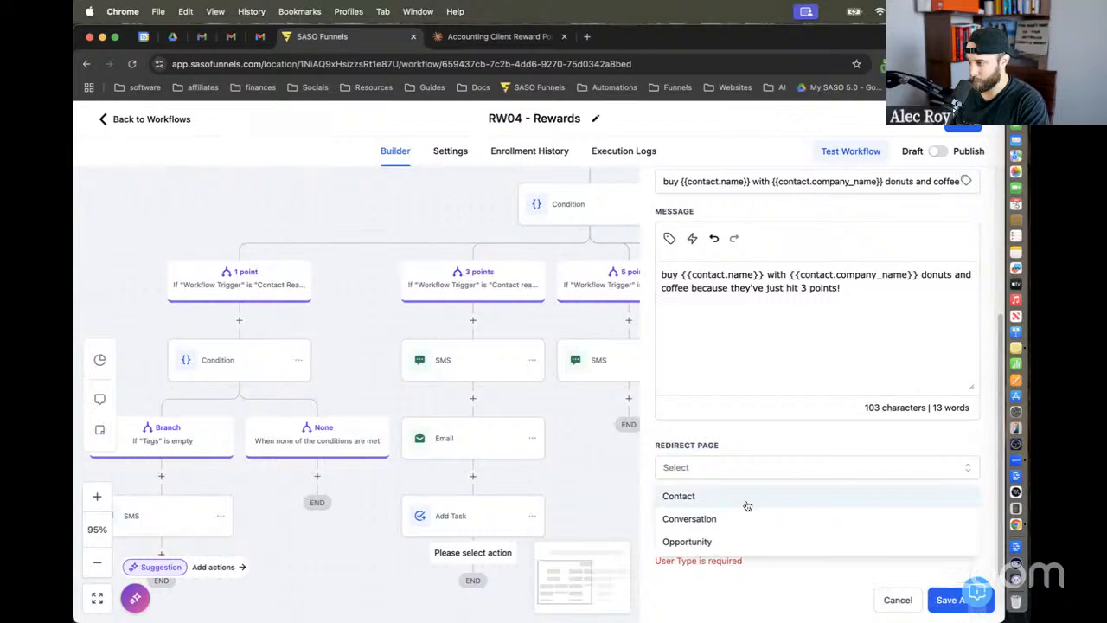
left_click(748, 503)
left_click(741, 533)
left_click(742, 564)
left_click(809, 549)
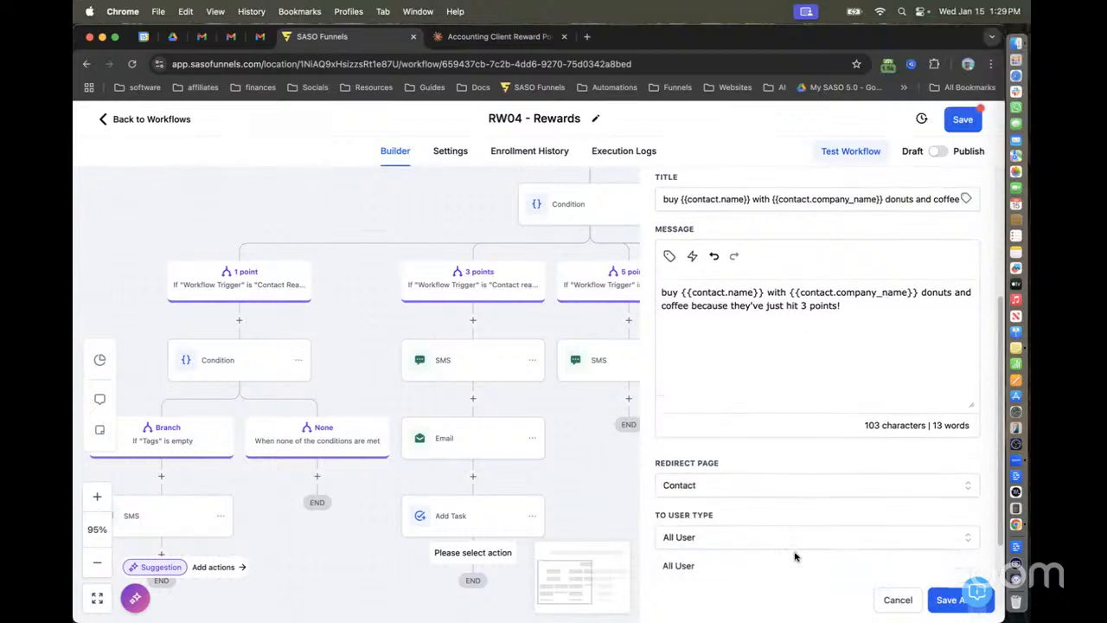
left_click(777, 538)
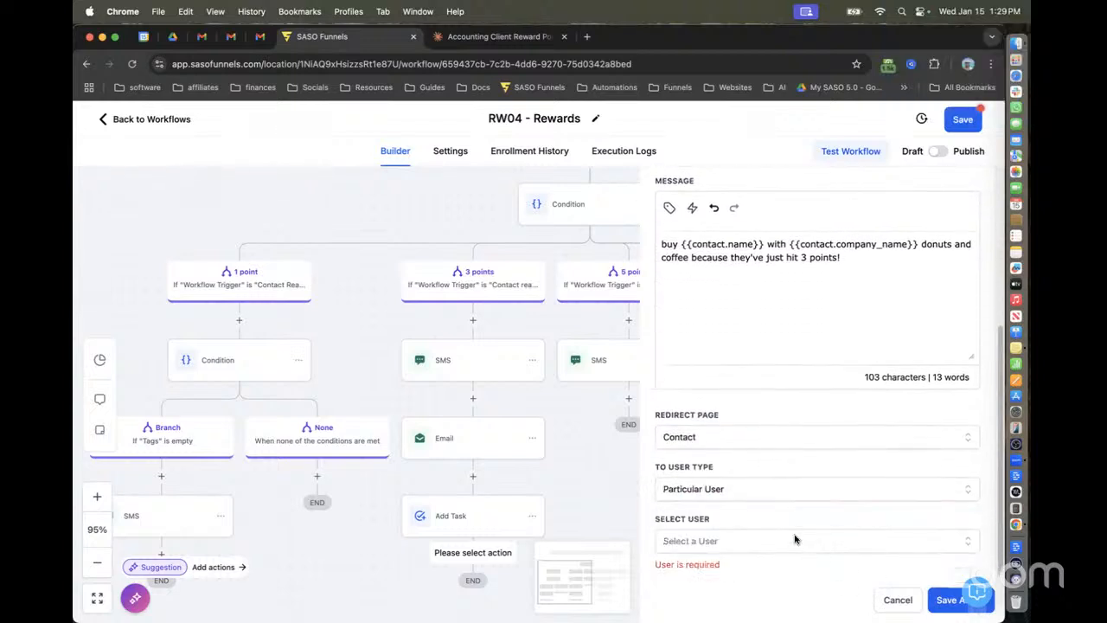
left_click(737, 487)
left_click(805, 561)
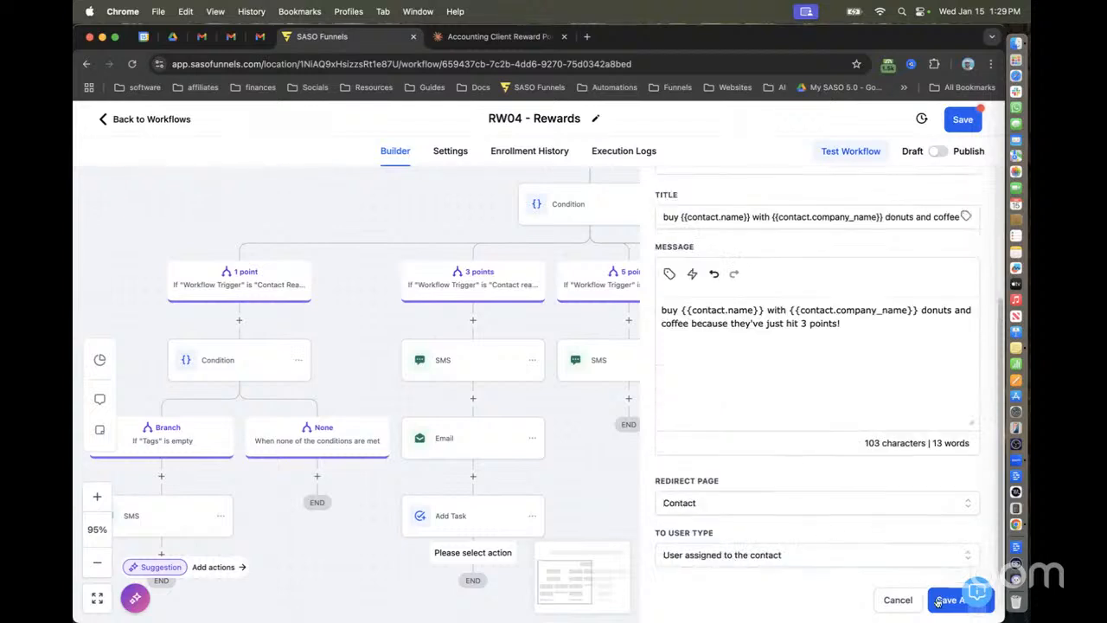
left_click(938, 601)
Step: Browse all available workflow actions and the Discover apps for the end of the 3 points branch, and close the list without adding anything
scroll(677, 369, "down", 1)
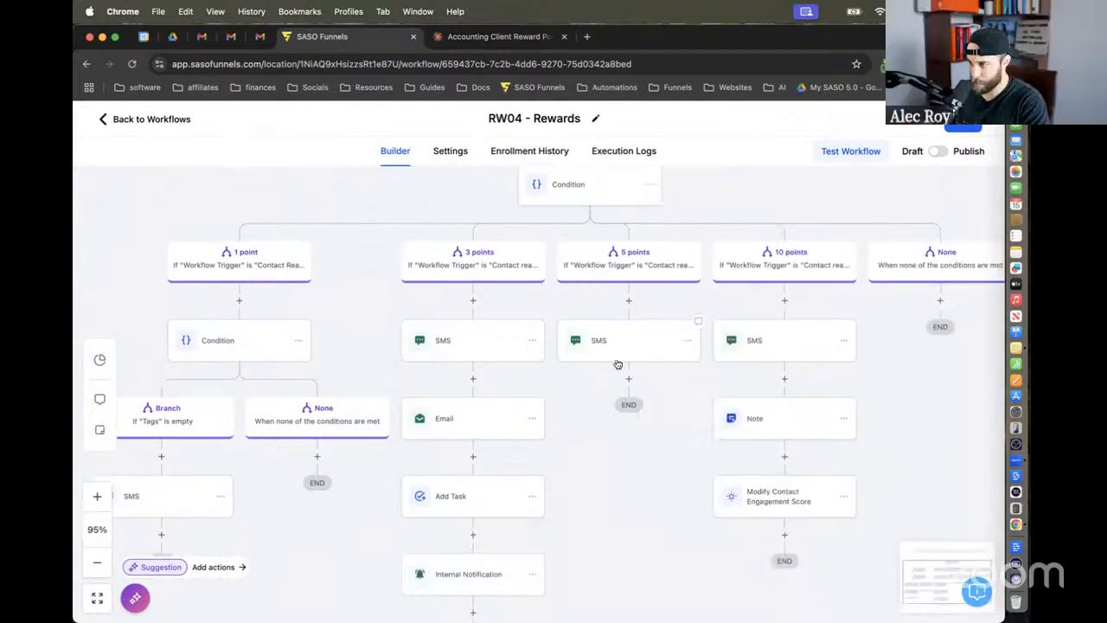
scroll(618, 363, "down", 5)
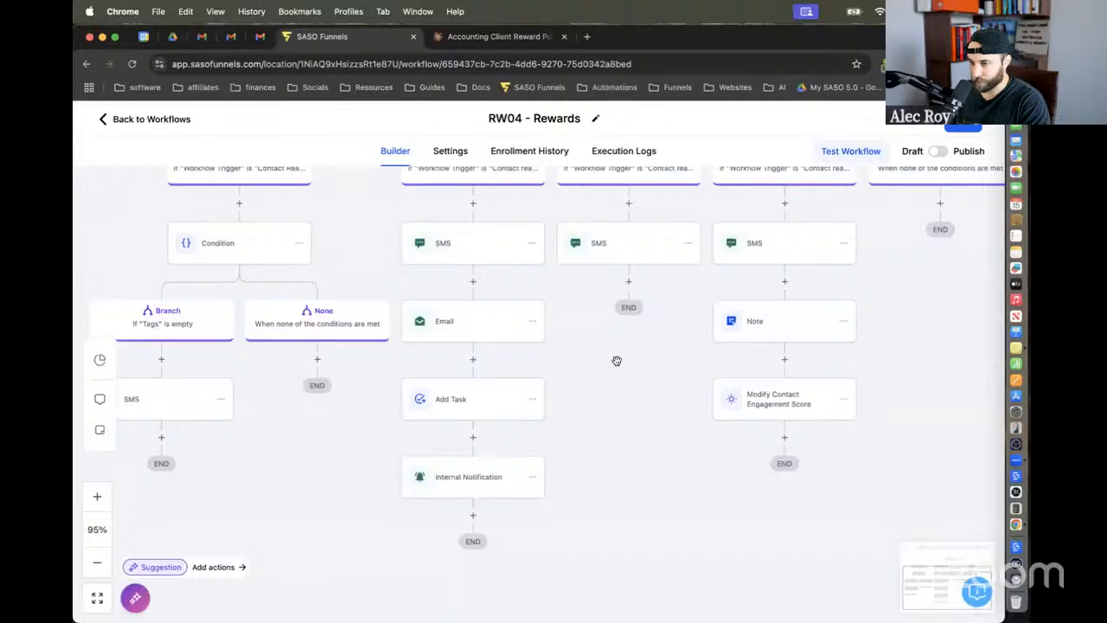
scroll(617, 361, "up", 4)
scroll(617, 361, "down", 3)
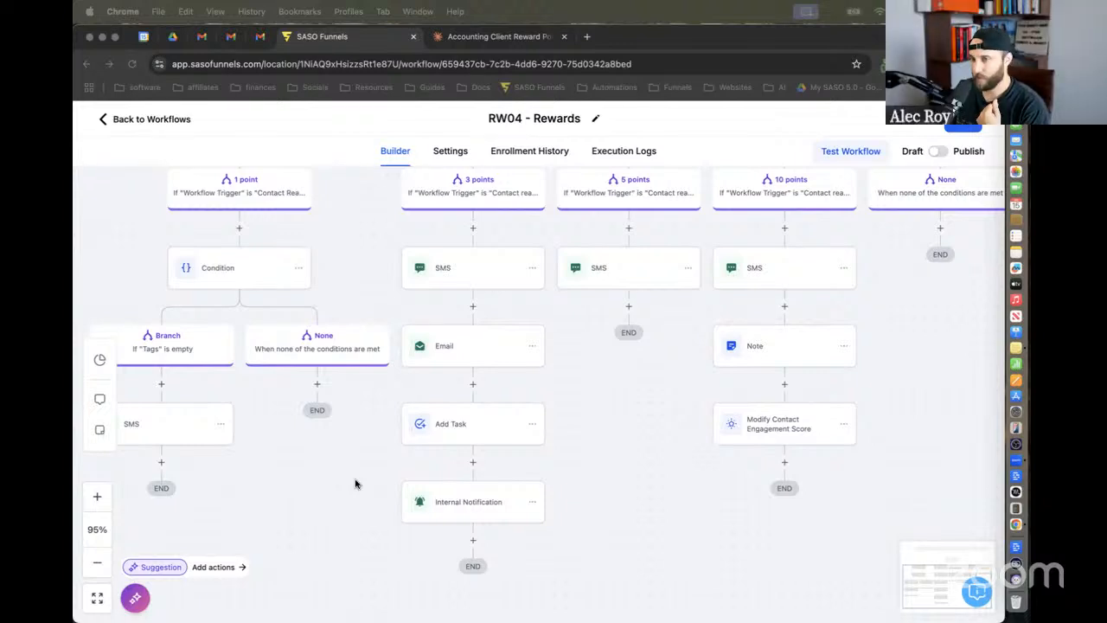
left_click(473, 540)
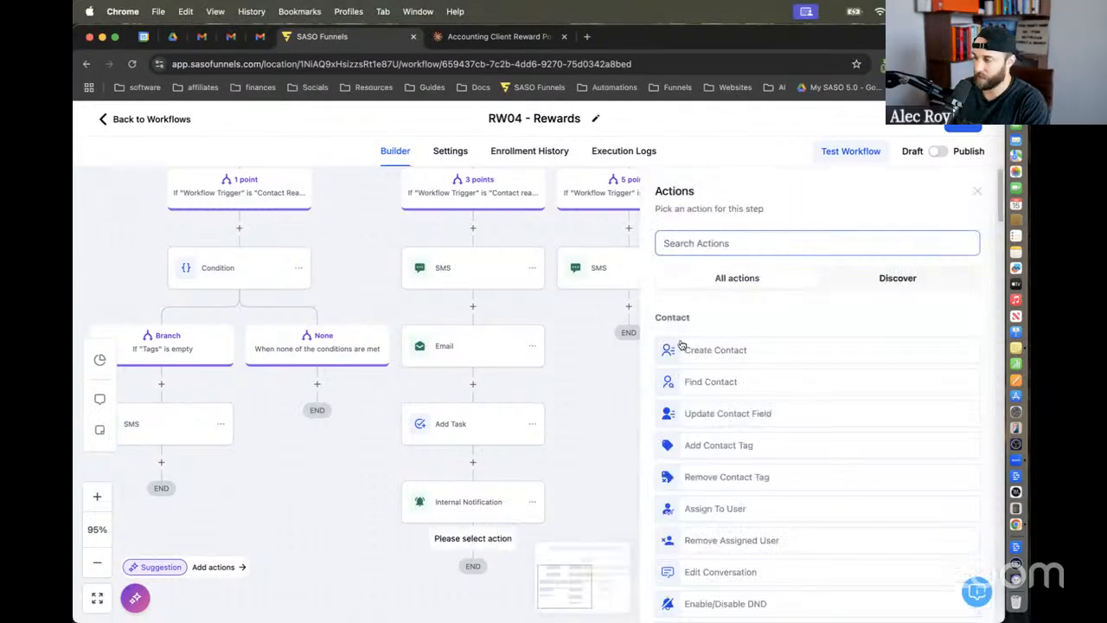
scroll(786, 364, "down", 20)
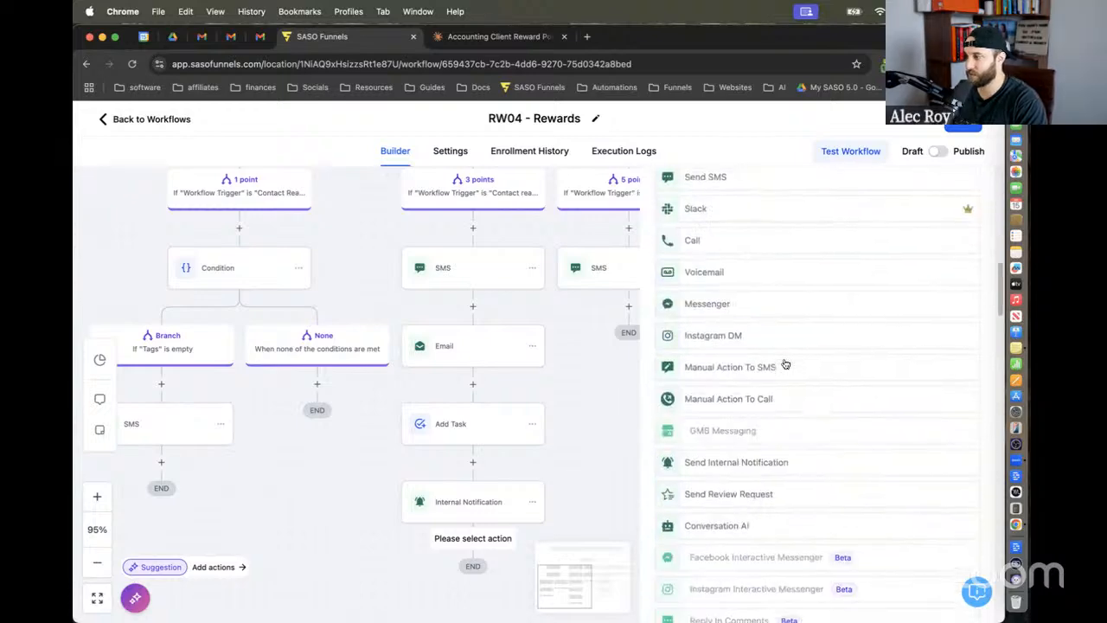
scroll(785, 364, "up", 20)
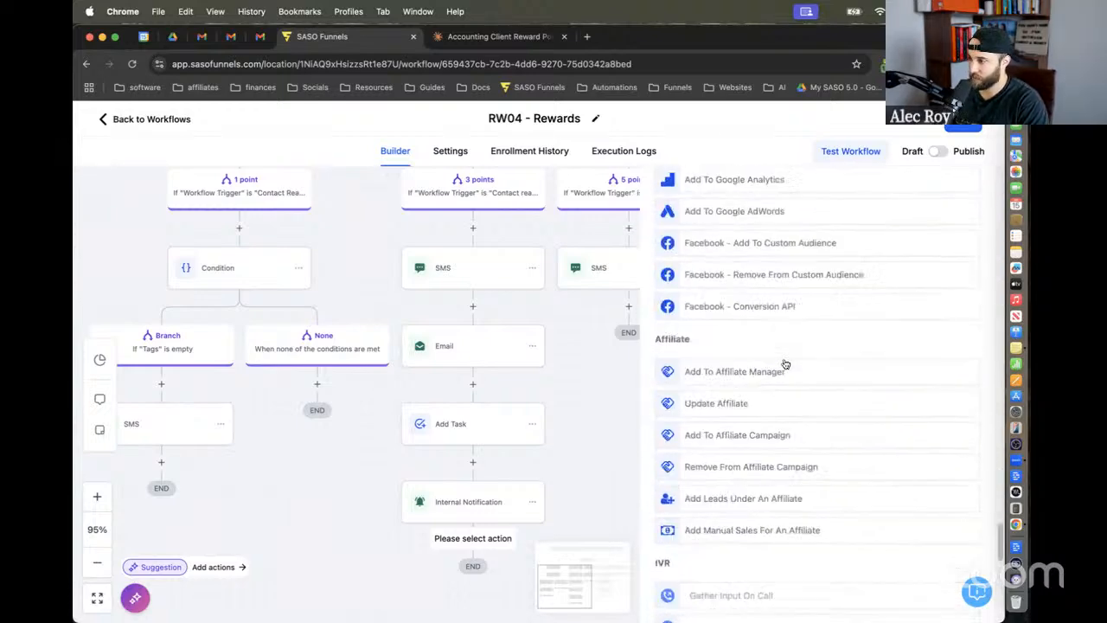
left_click(869, 286)
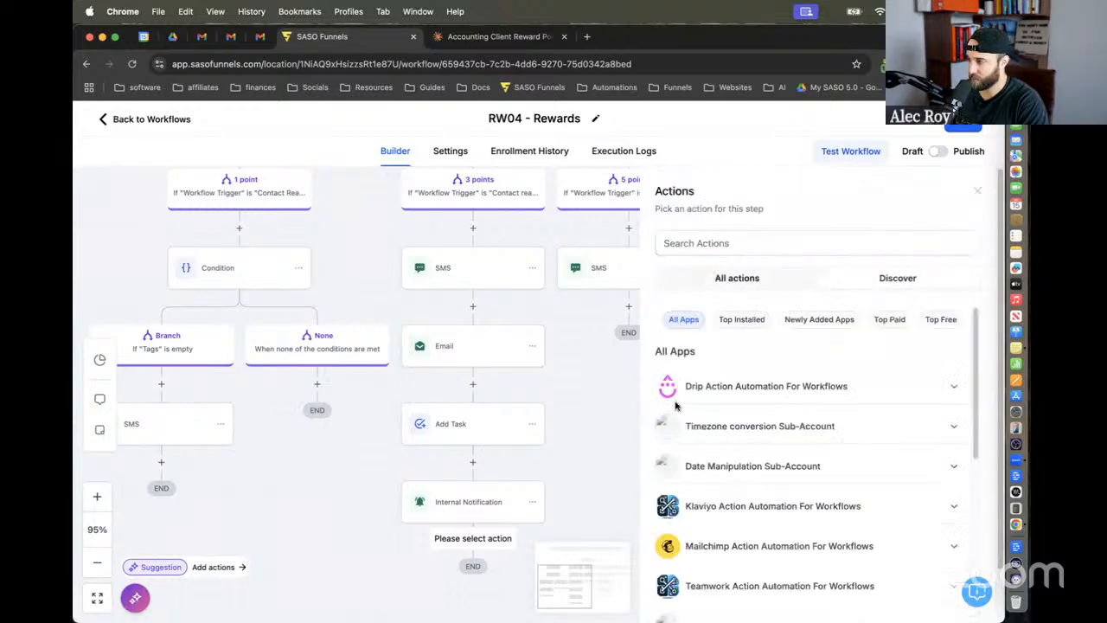
scroll(757, 509, "down", 1)
scroll(757, 509, "down", 8)
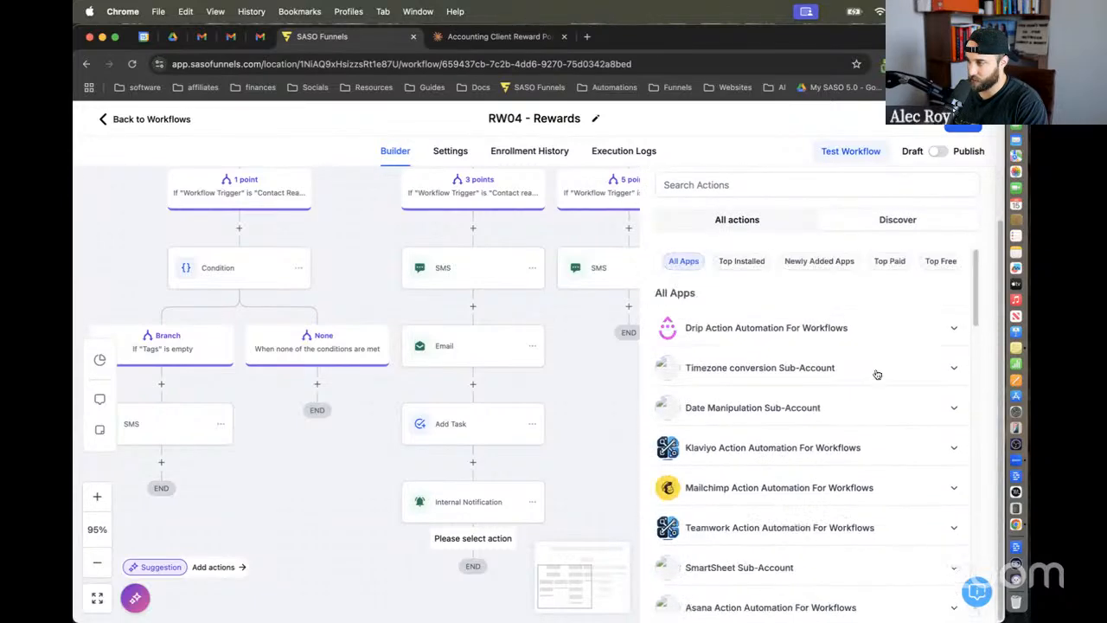
scroll(770, 506, "down", 10)
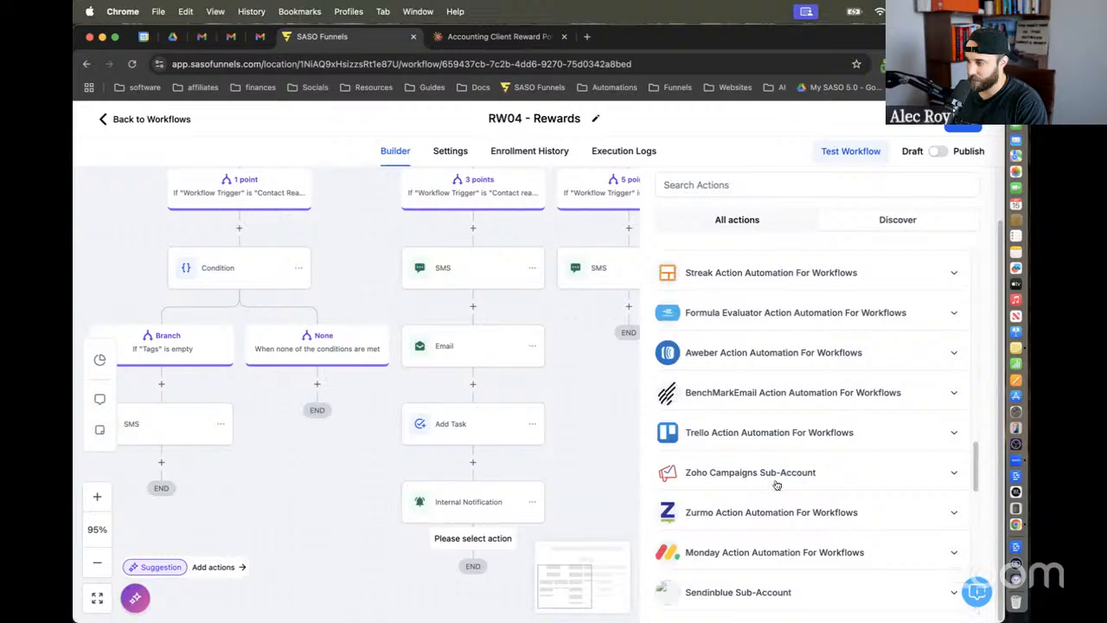
scroll(856, 463, "down", 10)
scroll(857, 464, "up", 15)
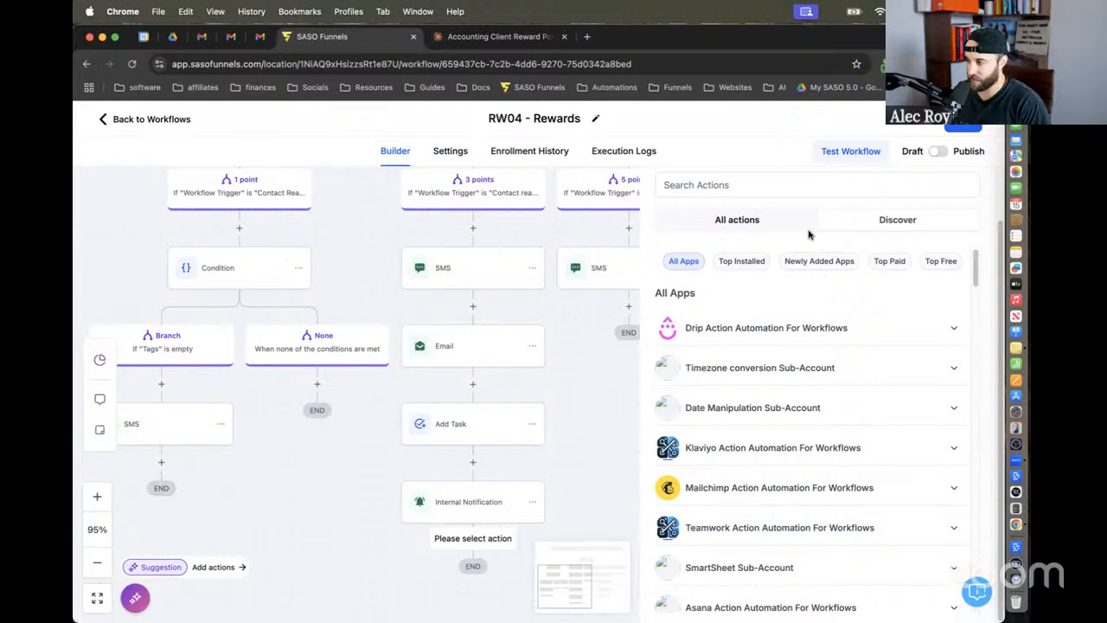
left_click(761, 227)
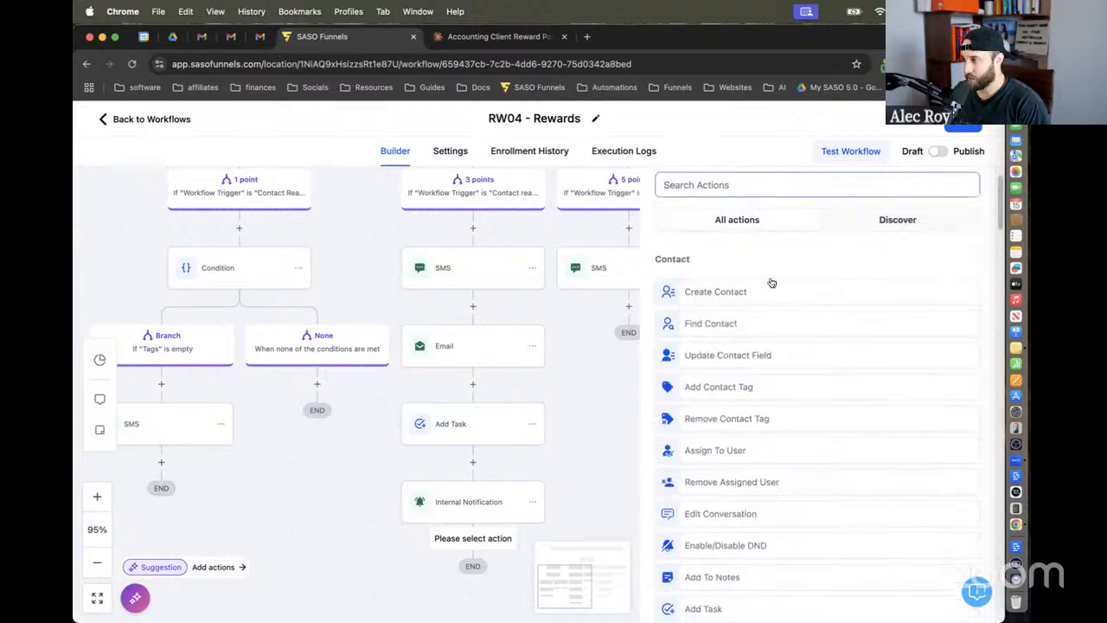
scroll(771, 283, "down", 1)
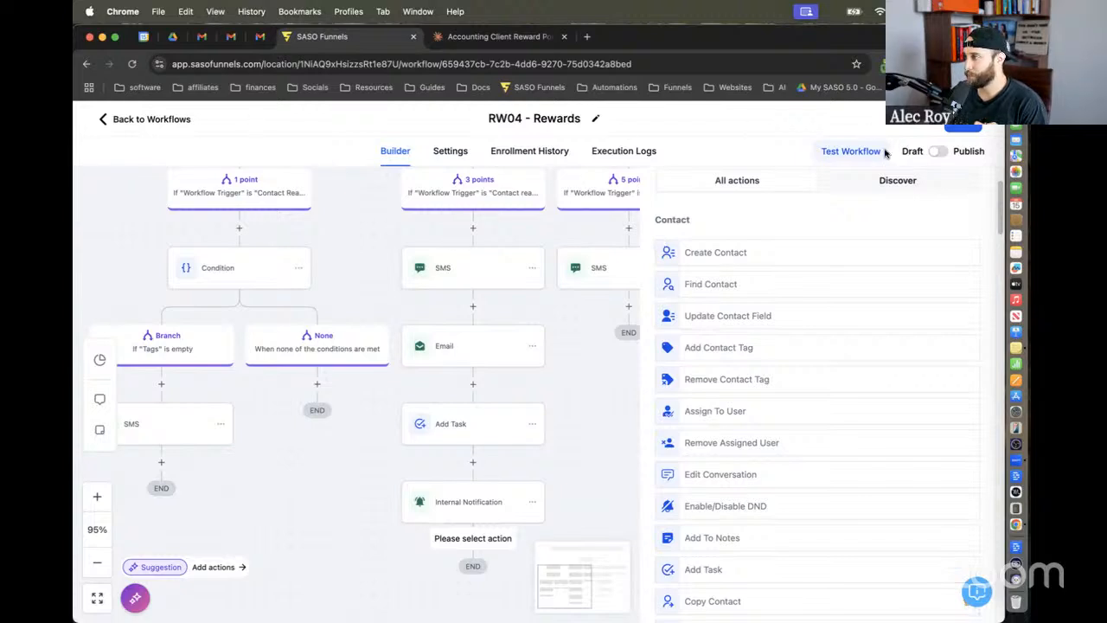
left_click(865, 184)
left_click(980, 193)
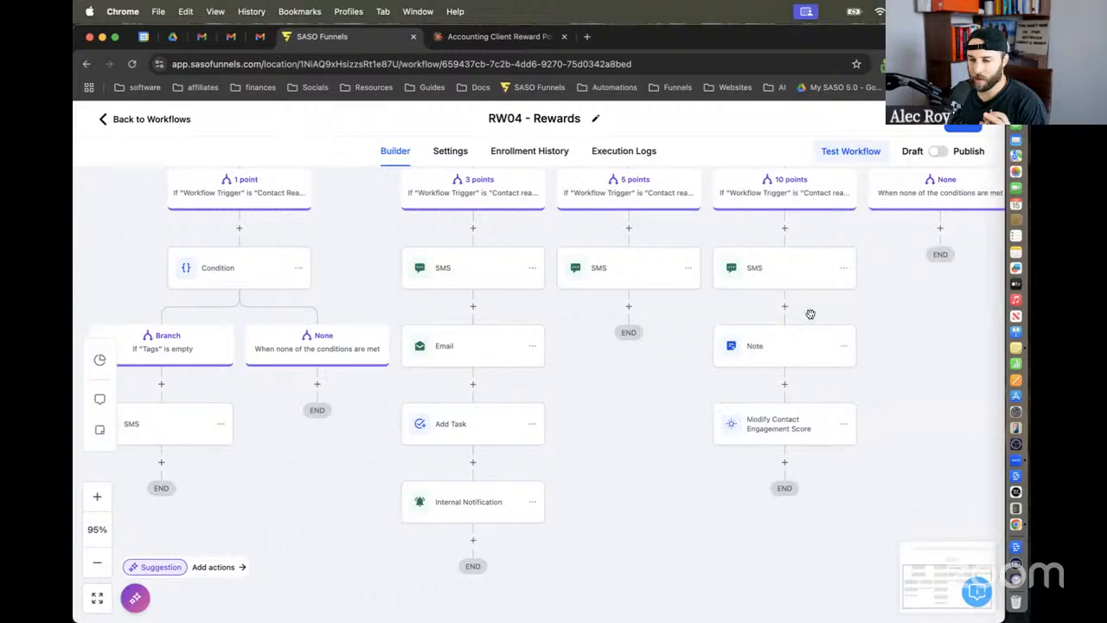
left_click_drag(874, 308, 816, 327)
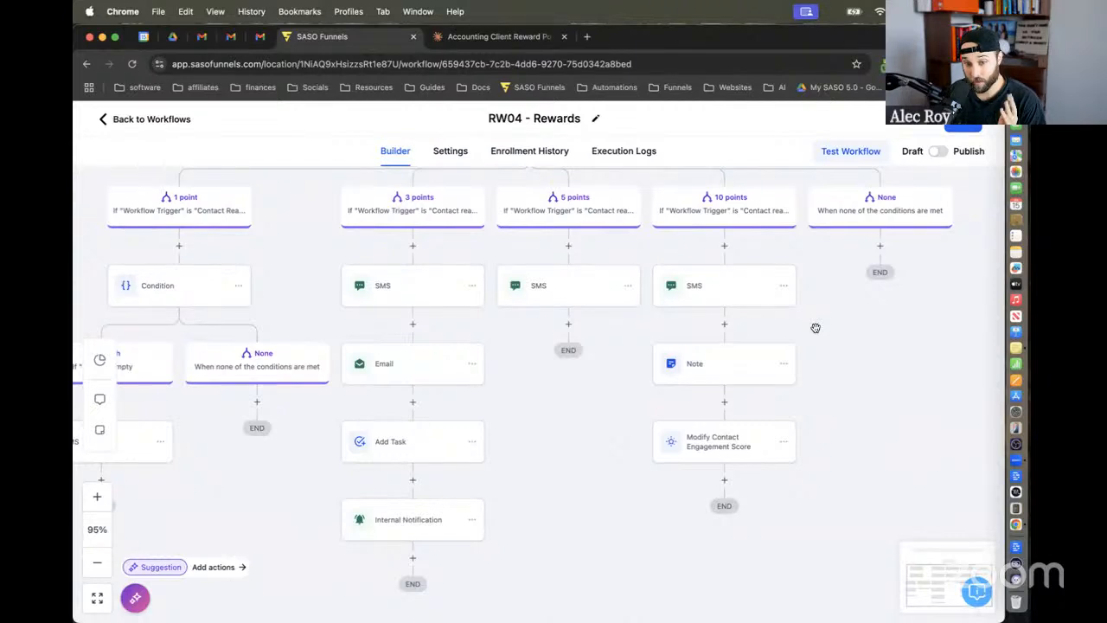
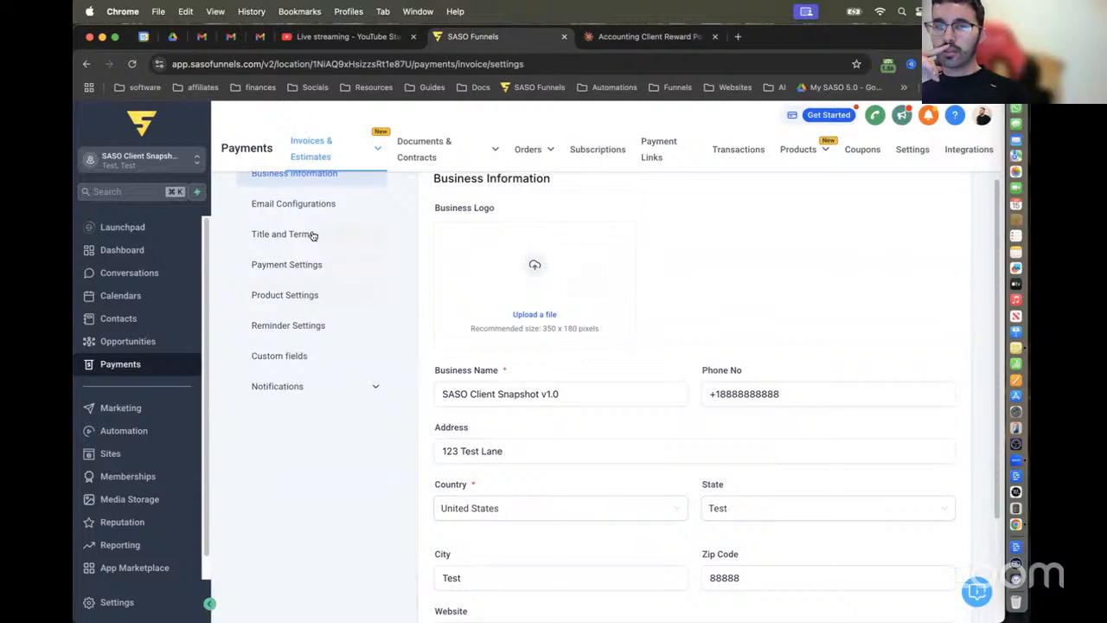
Step: Review the Email Configurations, Title and Terms, and Payment Settings sections of the invoice settings
scroll(424, 288, "down", 3)
scroll(424, 288, "up", 4)
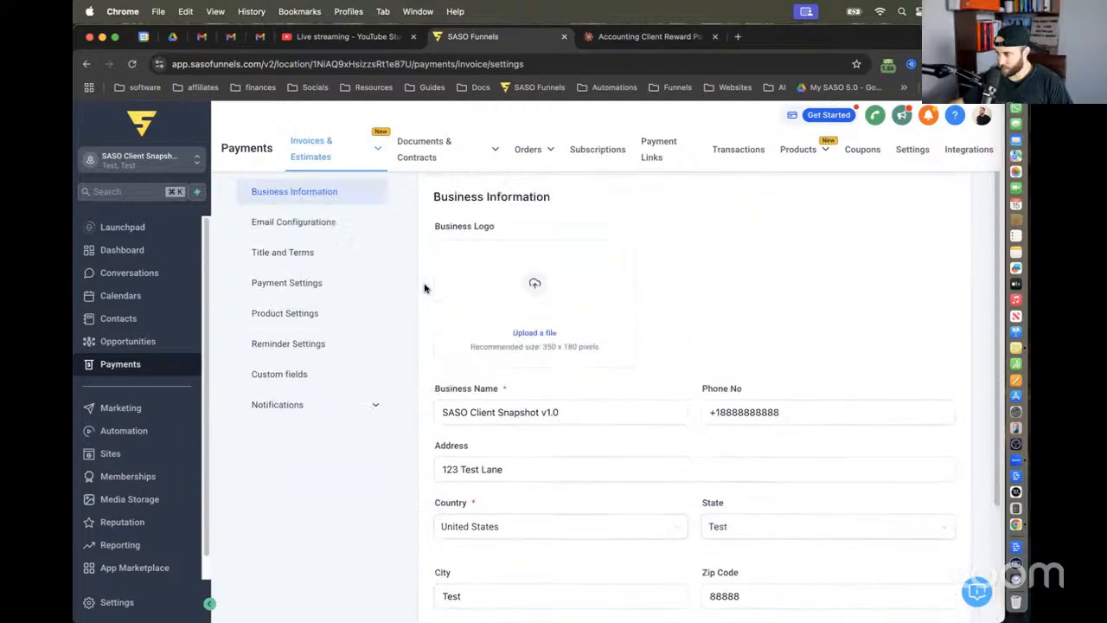
left_click(323, 245)
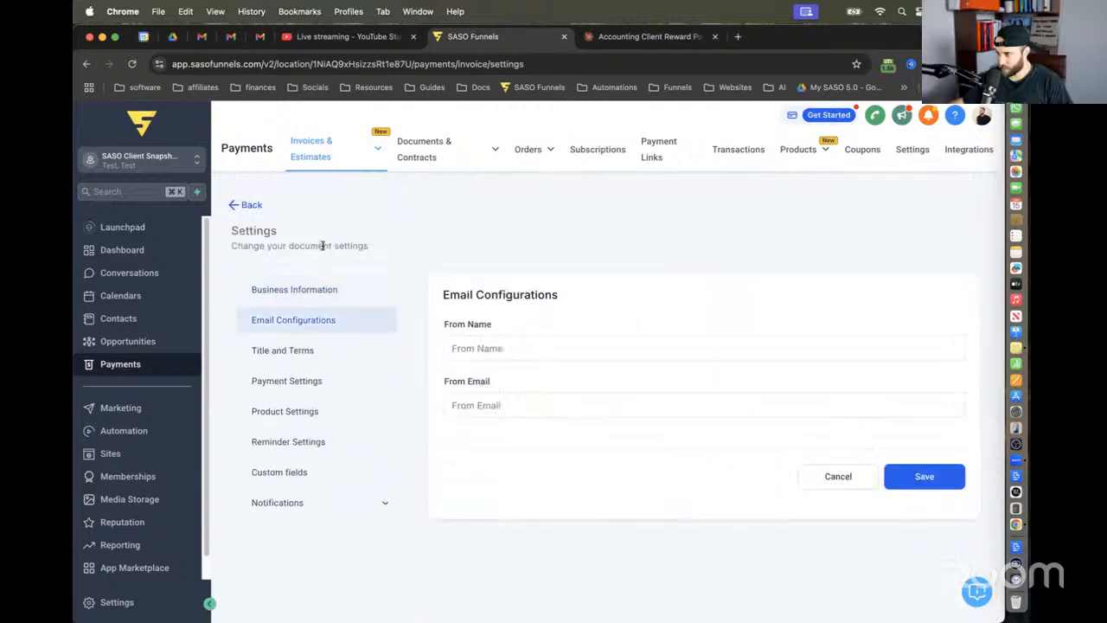
left_click(346, 356)
scroll(487, 390, "down", 3)
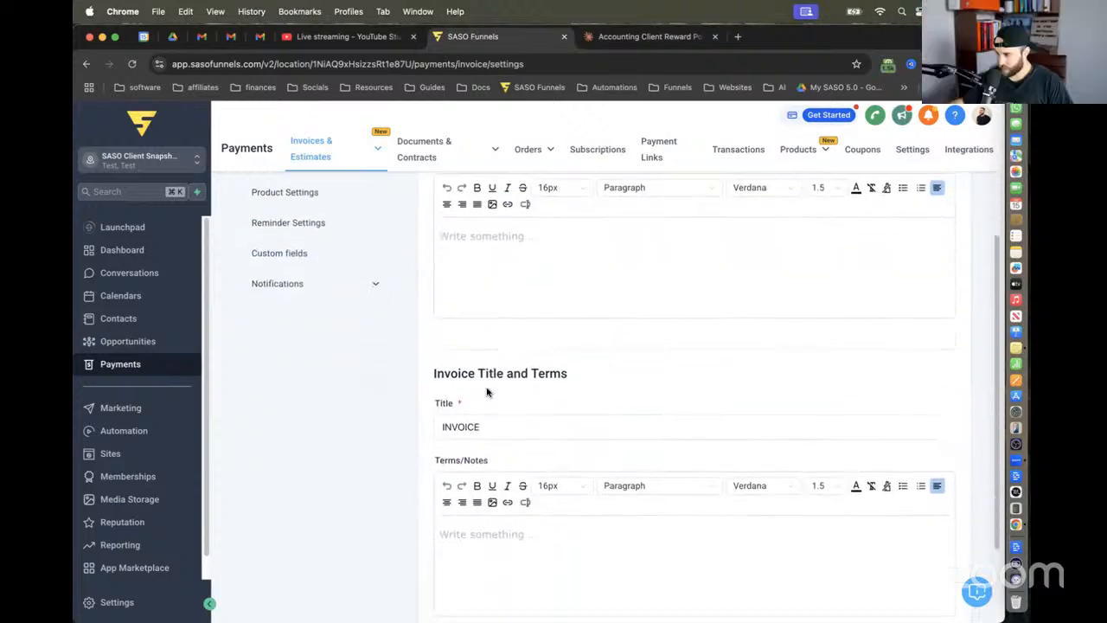
scroll(390, 360, "up", 2)
left_click(310, 268)
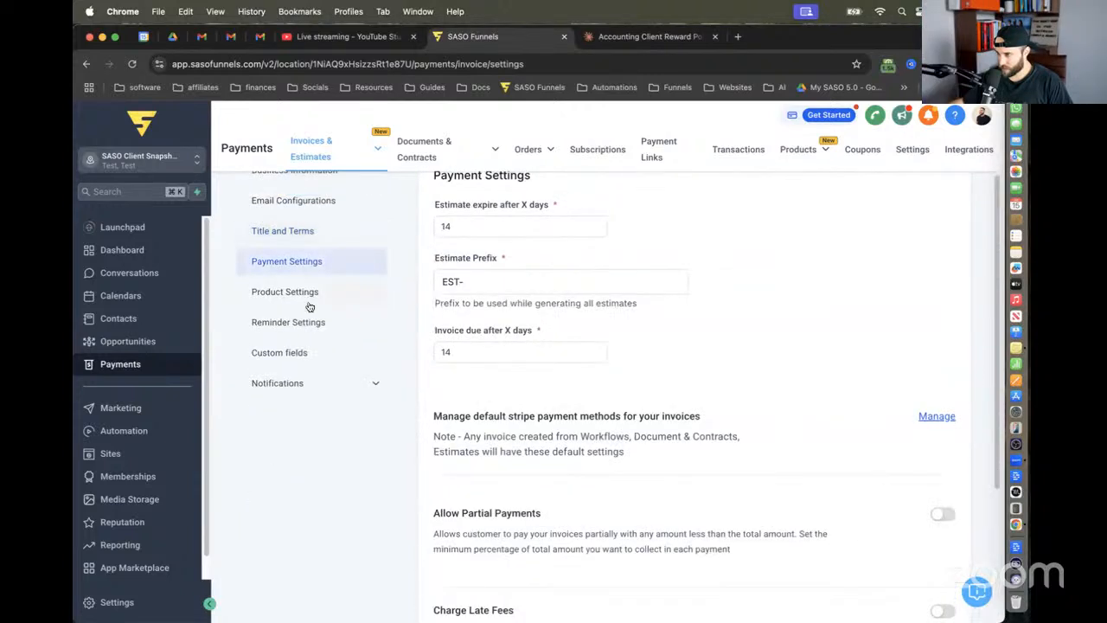
Step: Examine every team notification in the invoice settings, from Invoice payment successful to Estimate declined successfully
left_click(308, 451)
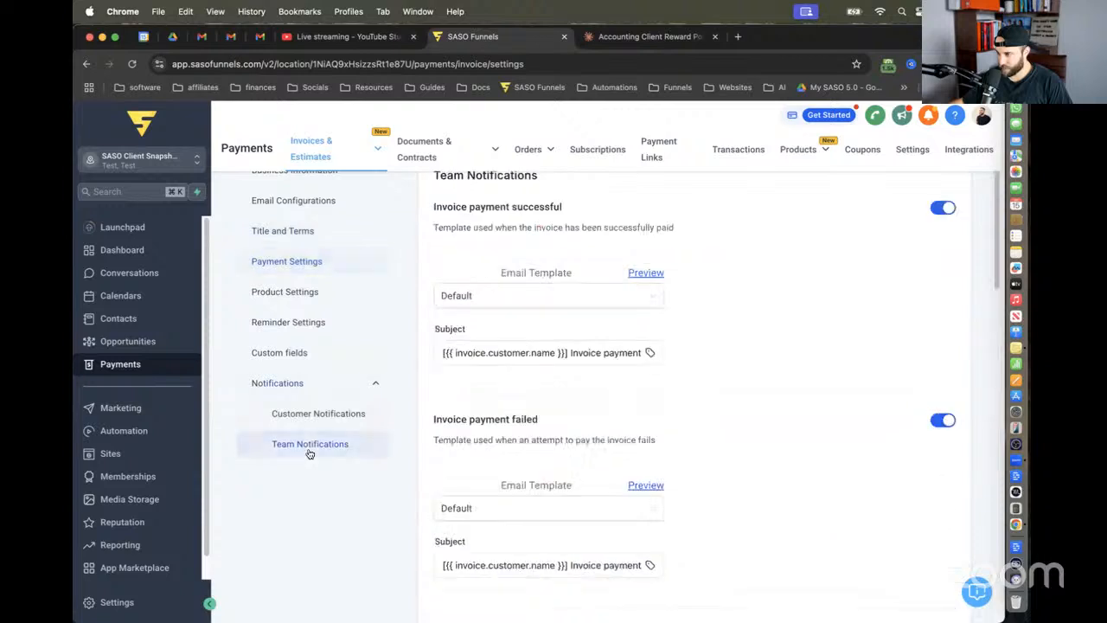
scroll(588, 294, "down", 1)
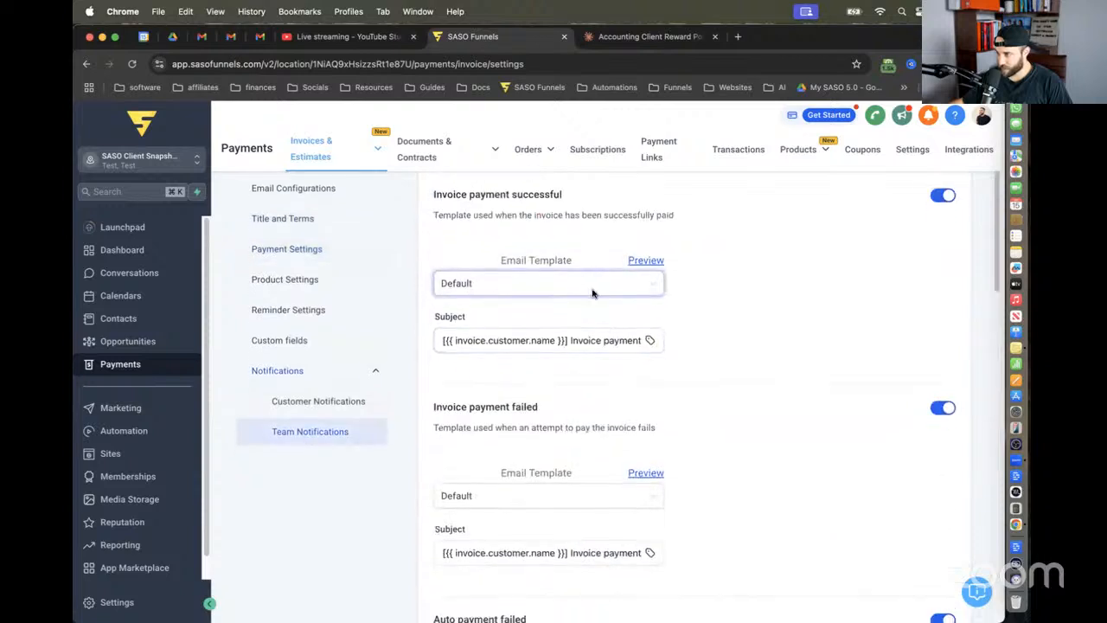
scroll(455, 294, "up", 2)
scroll(508, 334, "down", 2)
scroll(508, 346, "down", 5)
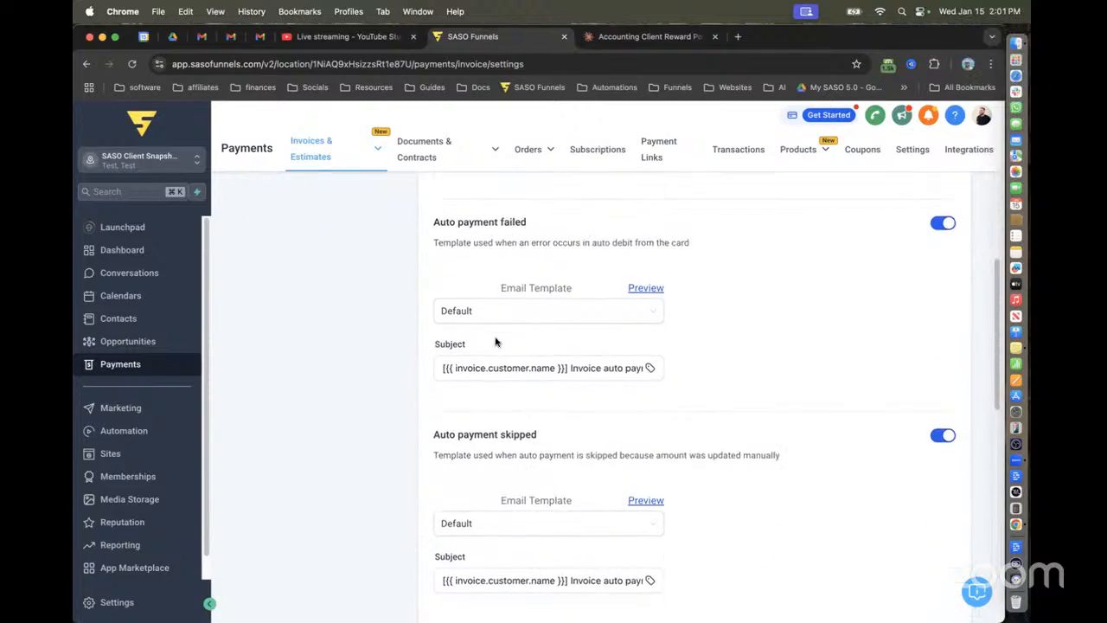
scroll(494, 341, "down", 4)
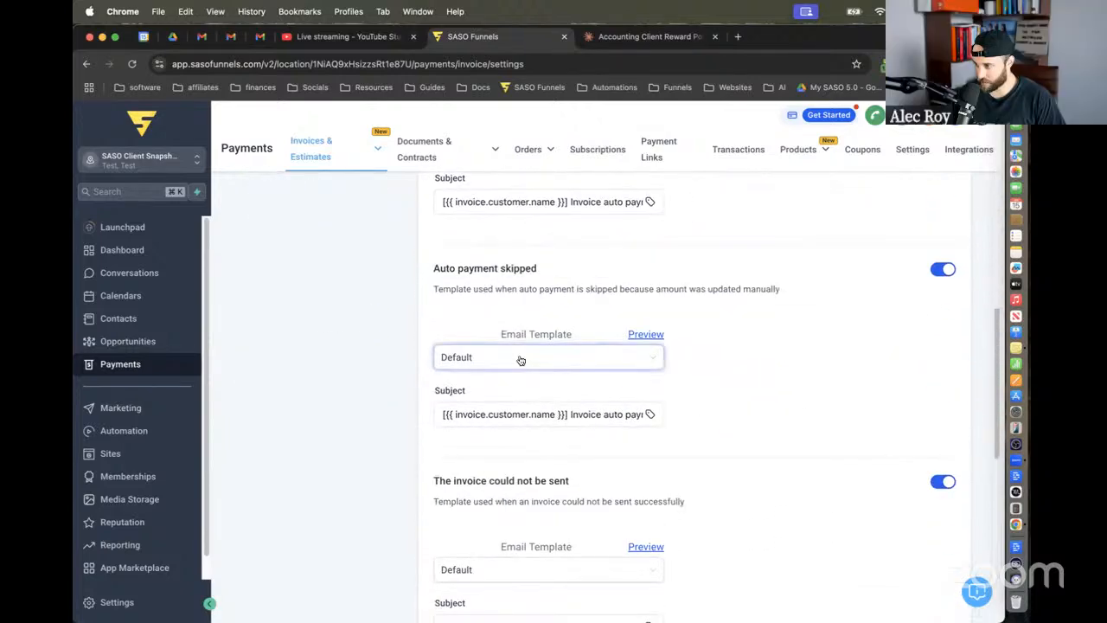
scroll(589, 371, "down", 5)
scroll(588, 371, "down", 5)
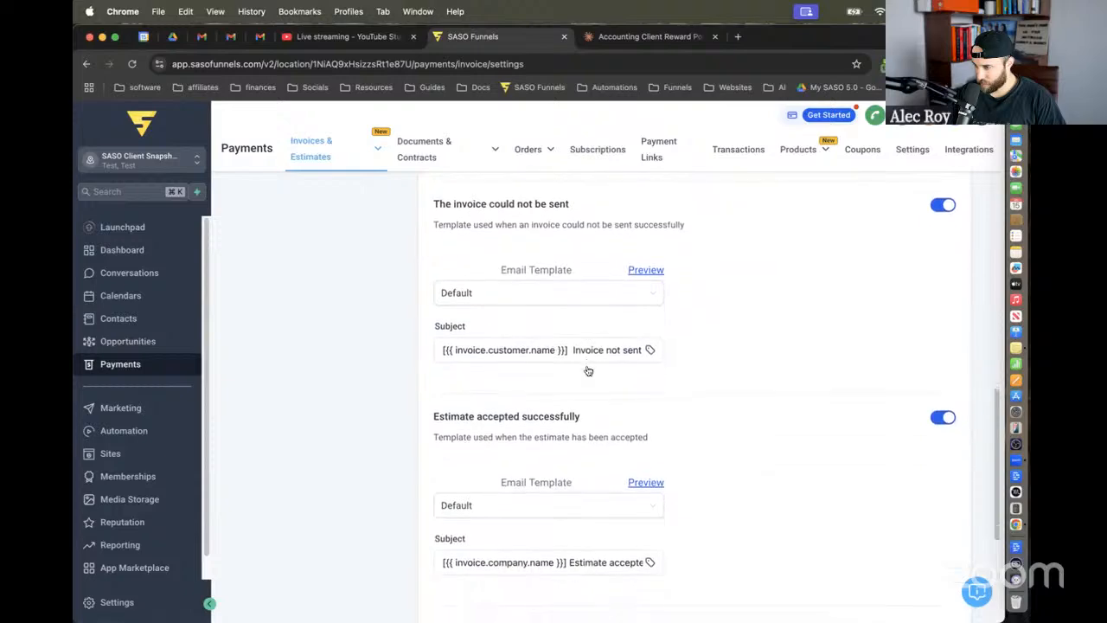
scroll(587, 372, "down", 2)
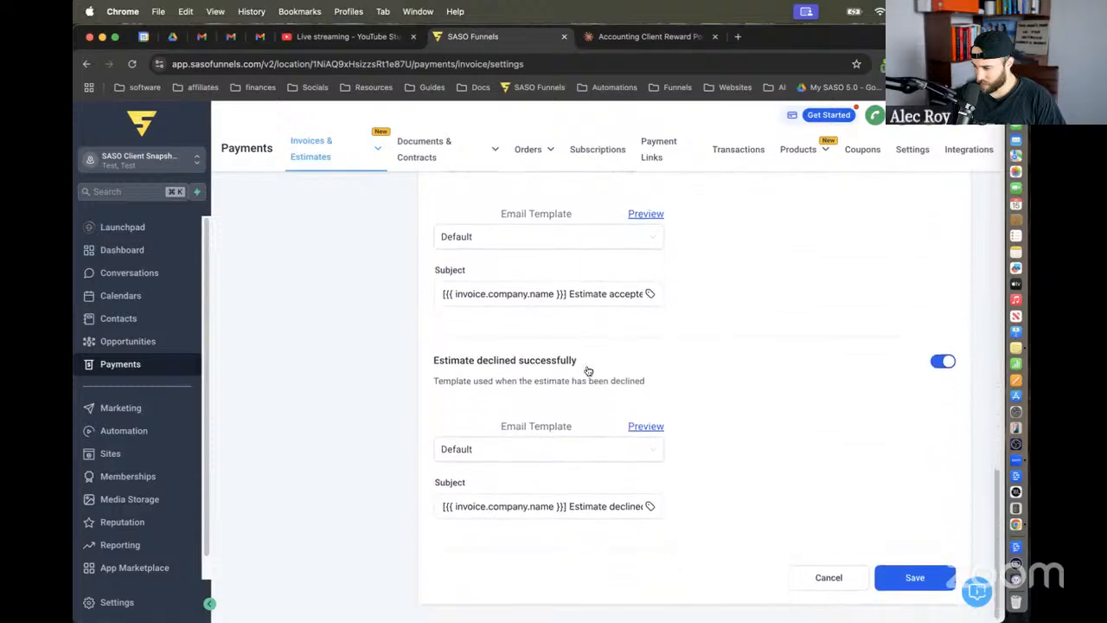
scroll(587, 371, "up", 15)
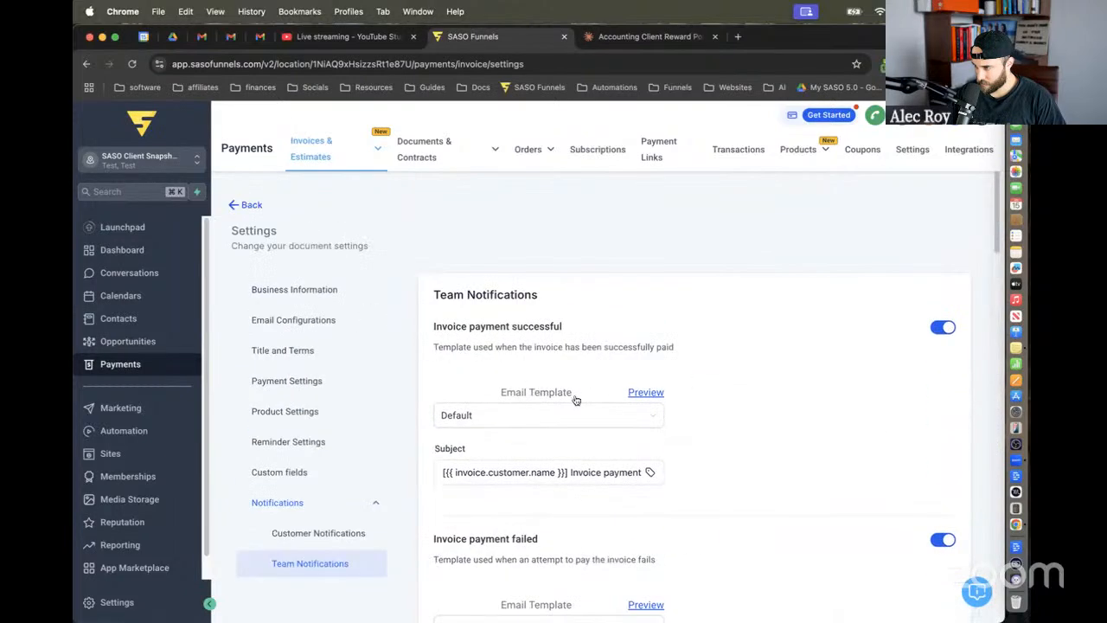
Step: Preview the default email template for Invoice payment successful, close it, and look through the remaining team notifications again
left_click(647, 396)
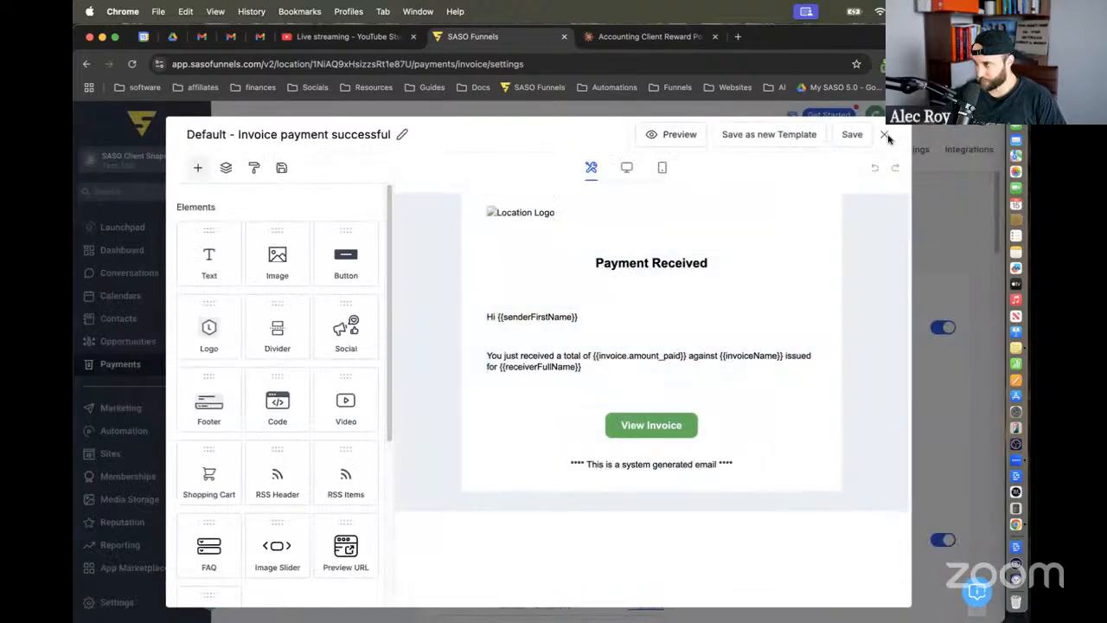
left_click(884, 135)
scroll(422, 355, "down", 2)
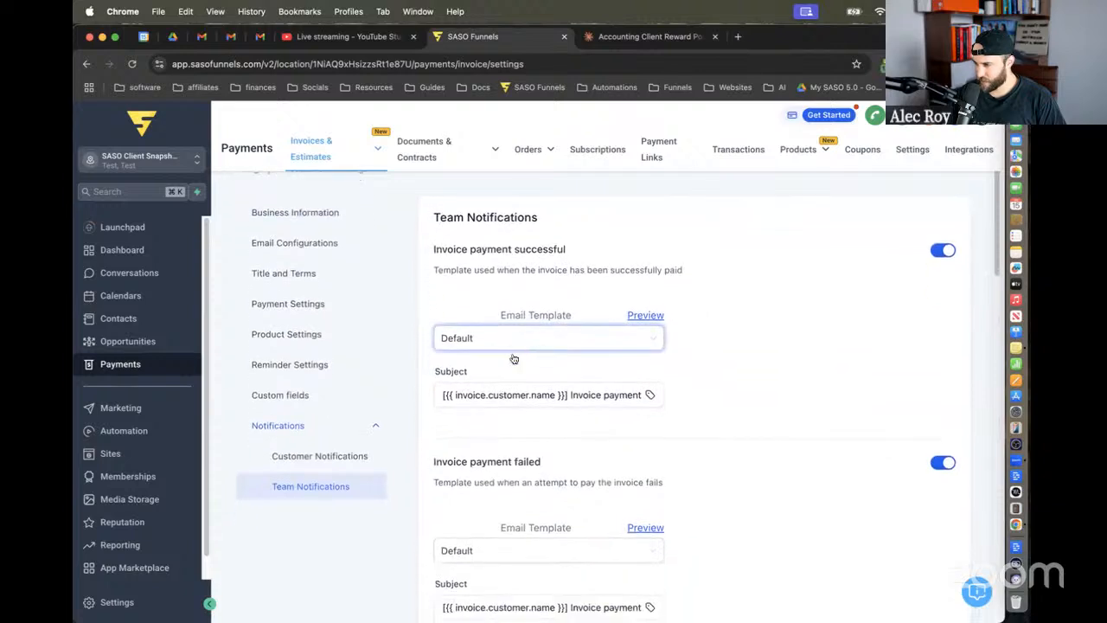
scroll(519, 355, "down", 1)
scroll(539, 313, "up", 2)
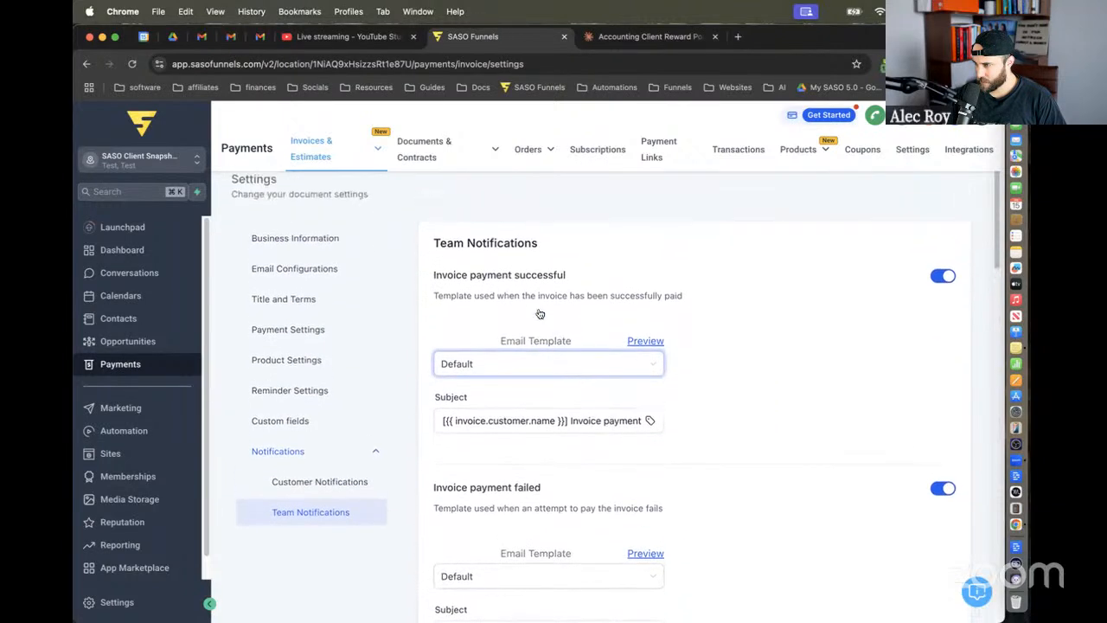
scroll(540, 313, "up", 1)
scroll(593, 390, "down", 10)
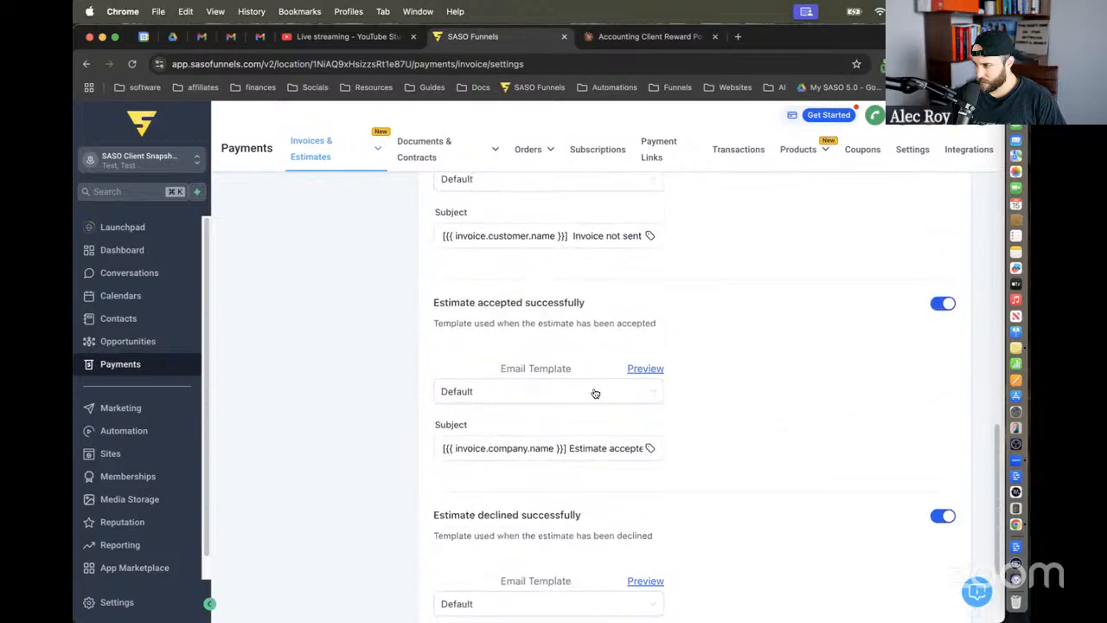
Step: Look through the team notification templates again, from Estimate declined successfully back to Invoice payment successful
scroll(596, 394, "down", 4)
scroll(684, 425, "up", 10)
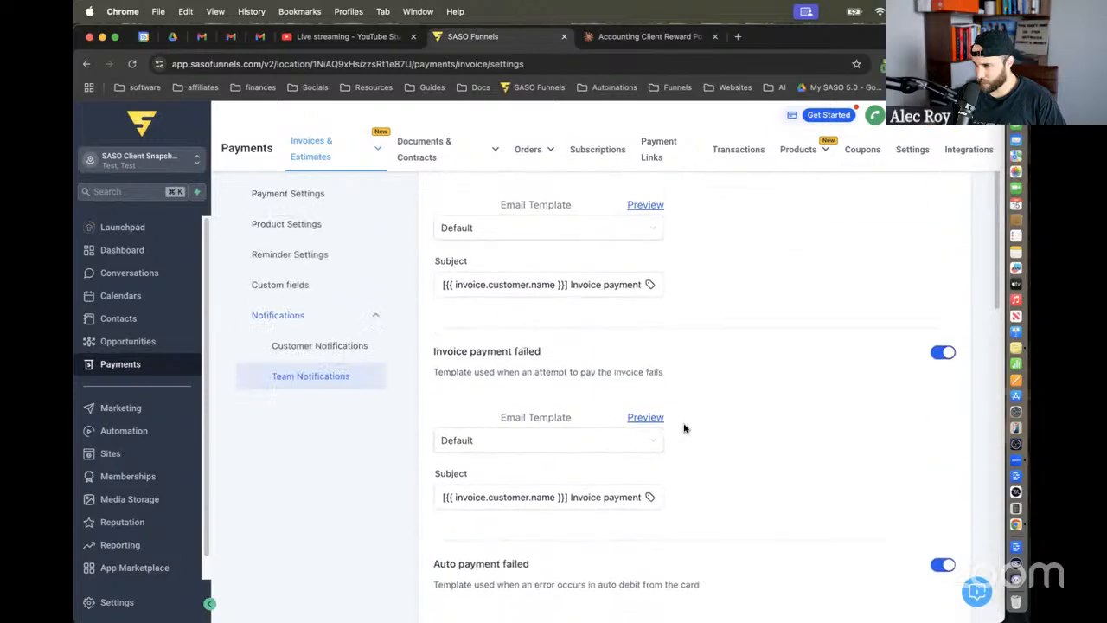
scroll(518, 397, "up", 1)
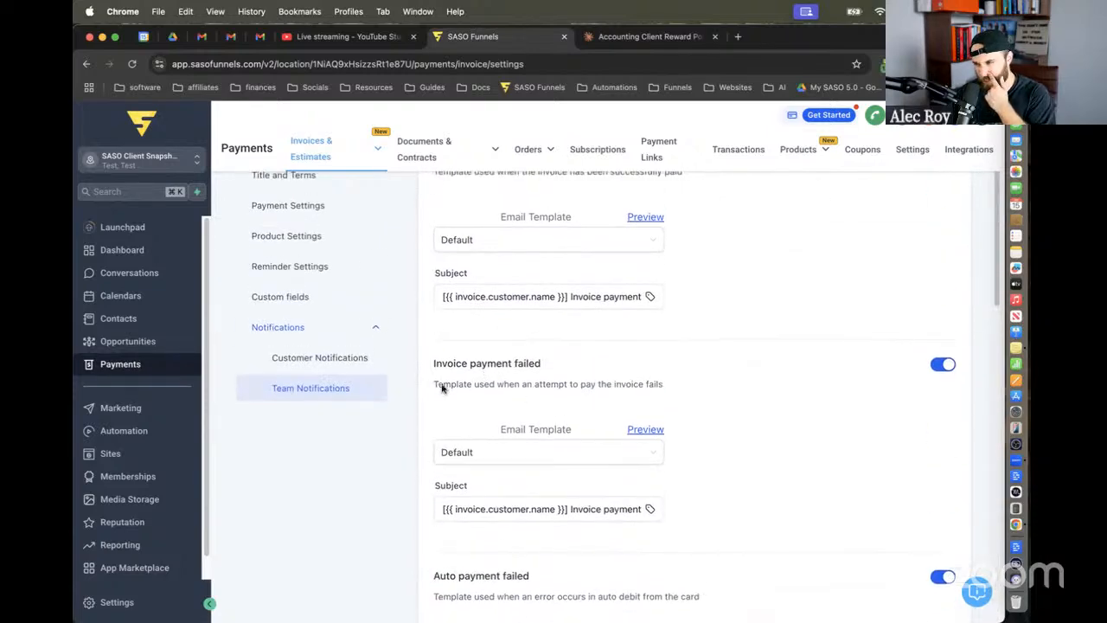
scroll(612, 380, "down", 1)
scroll(614, 383, "up", 4)
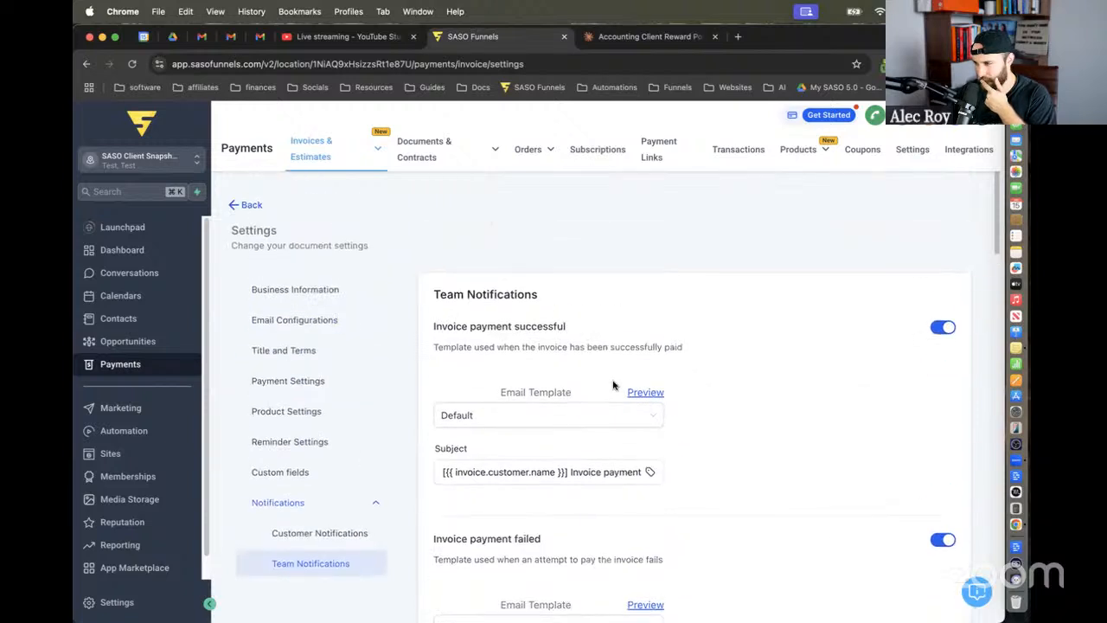
Step: Compare the customer notification templates with the team notification templates, and leave the invoice settings
left_click(303, 533)
scroll(686, 377, "down", 4)
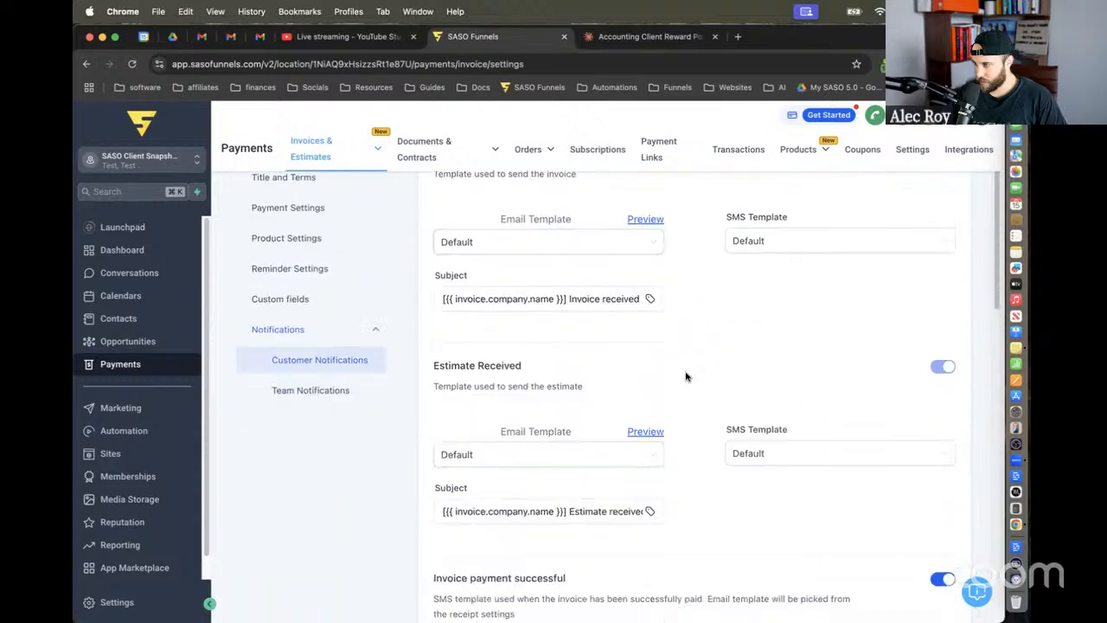
scroll(686, 376, "down", 1)
scroll(313, 350, "down", 10)
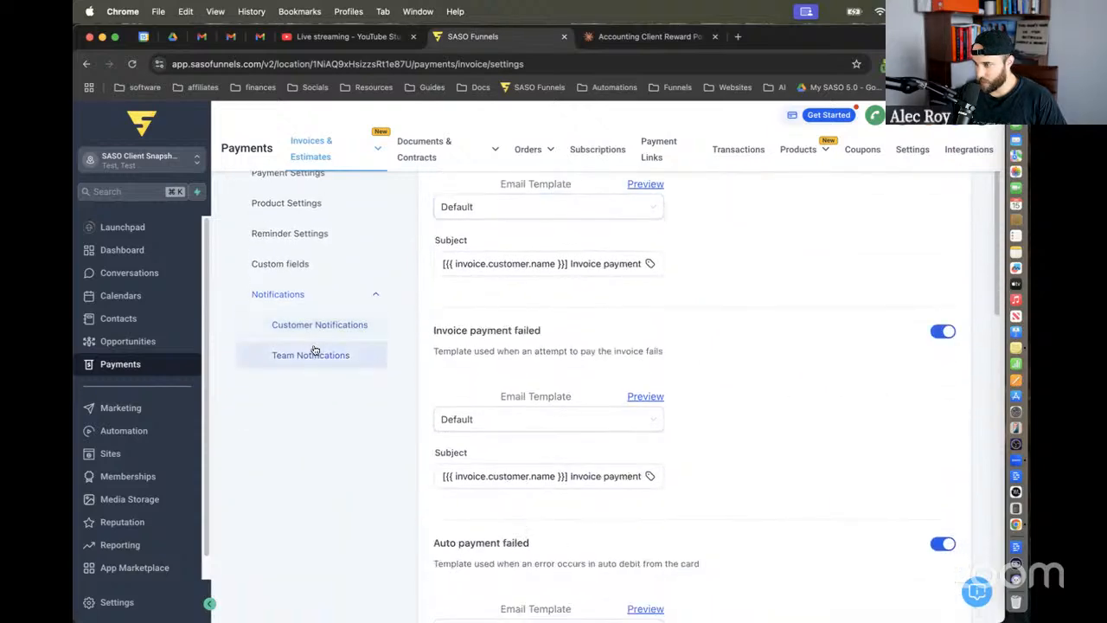
scroll(747, 401, "down", 4)
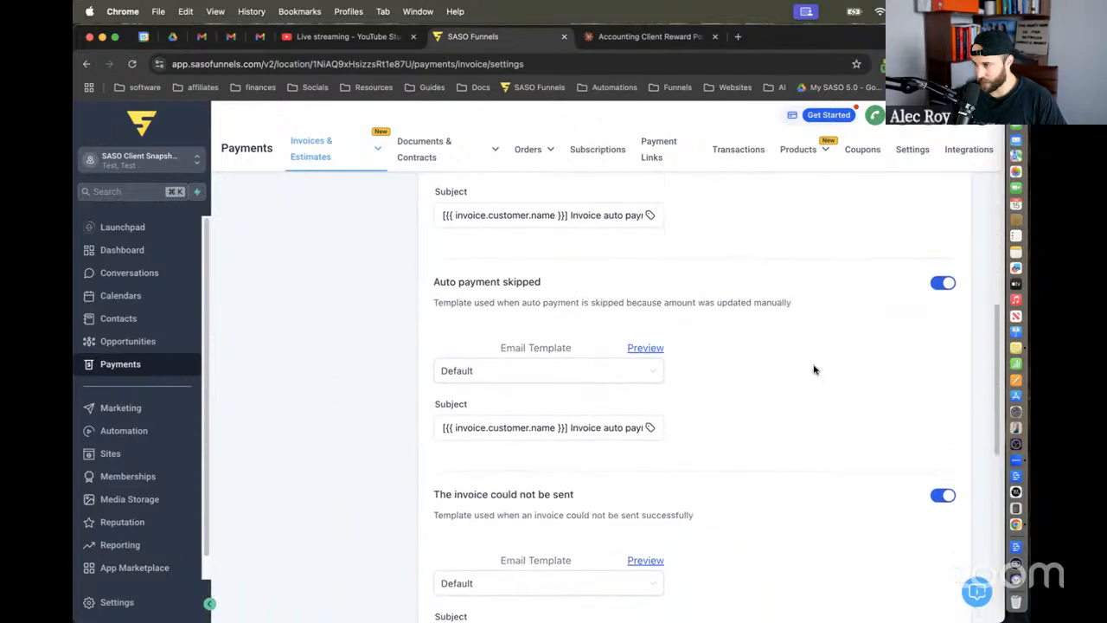
scroll(805, 381, "down", 9)
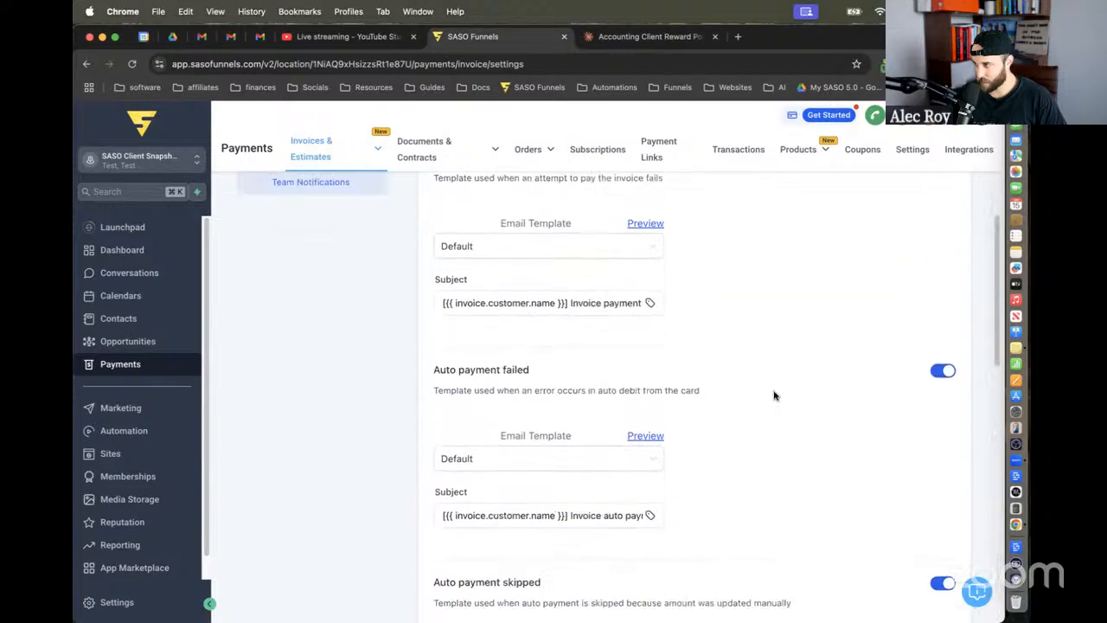
scroll(774, 395, "up", 5)
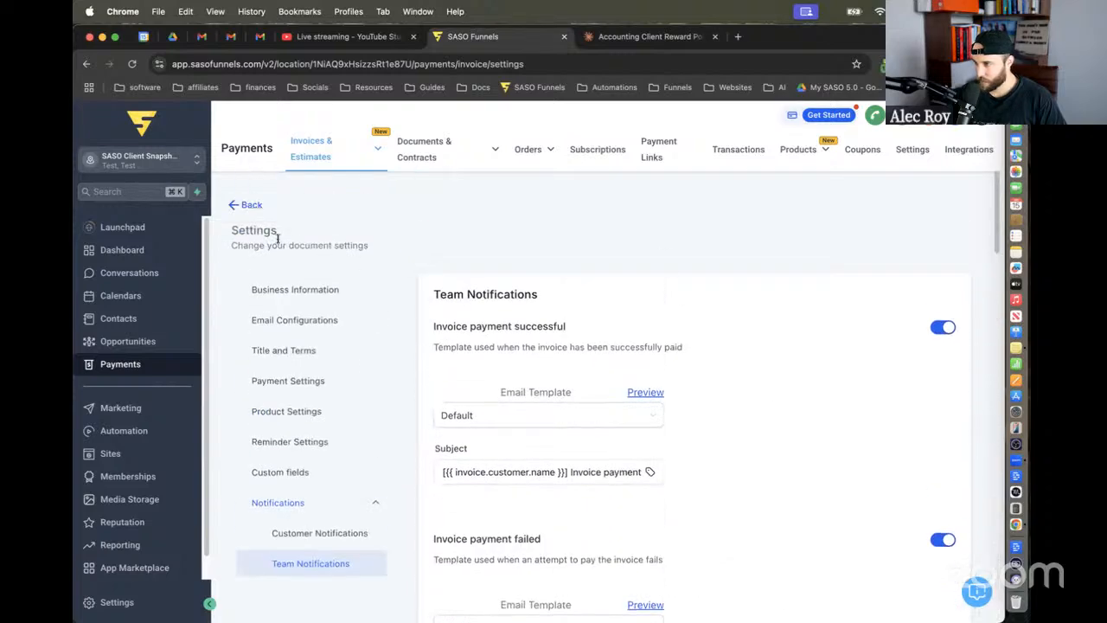
left_click(249, 205)
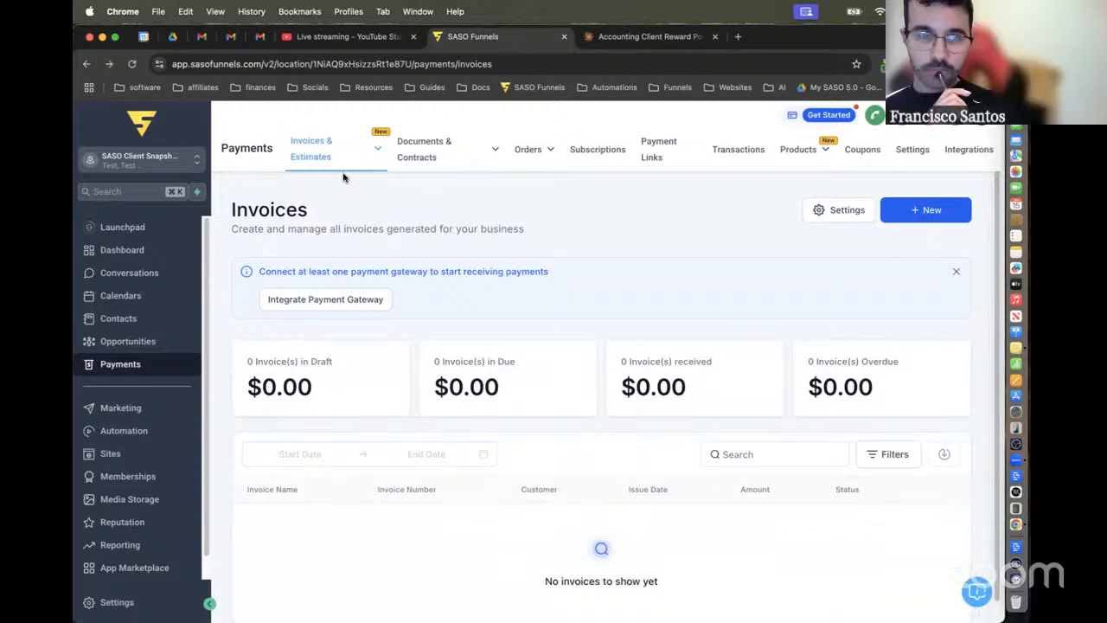
Step: Reopen the invoice settings and examine the Reminder Settings, including Reminder 1's templates, frequency and business hours
left_click(845, 210)
scroll(314, 364, "down", 1)
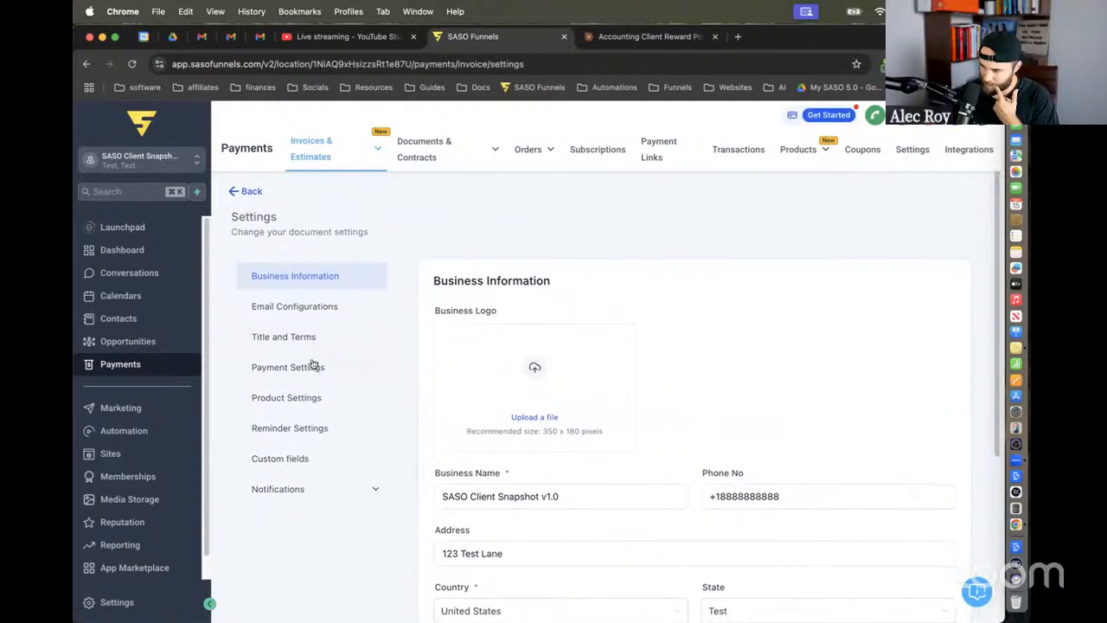
left_click(310, 422)
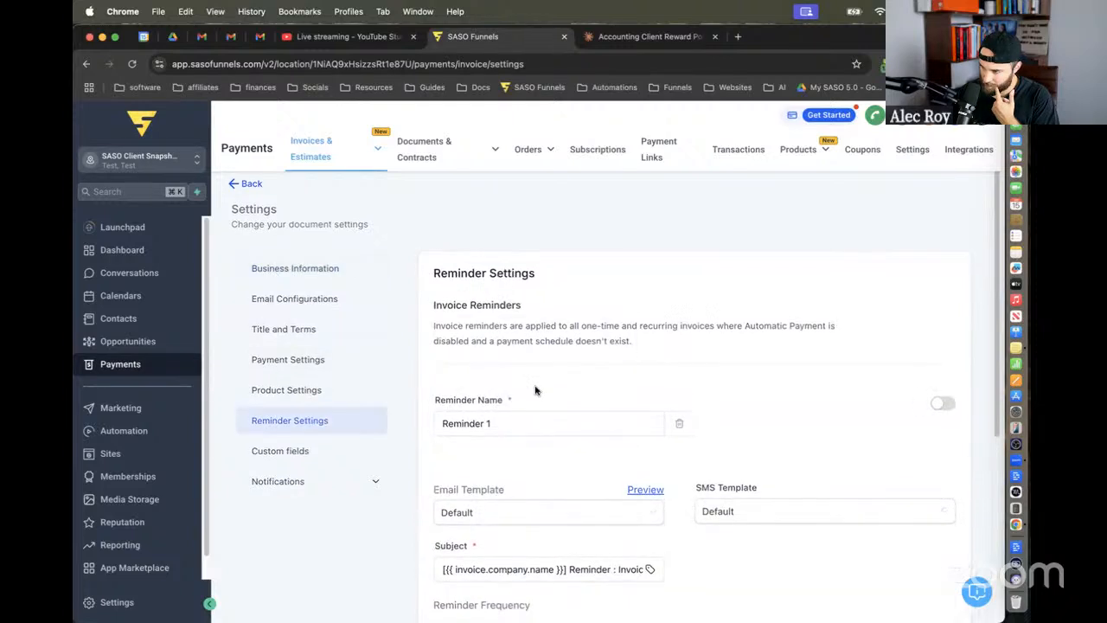
scroll(535, 391, "down", 3)
scroll(533, 394, "down", 1)
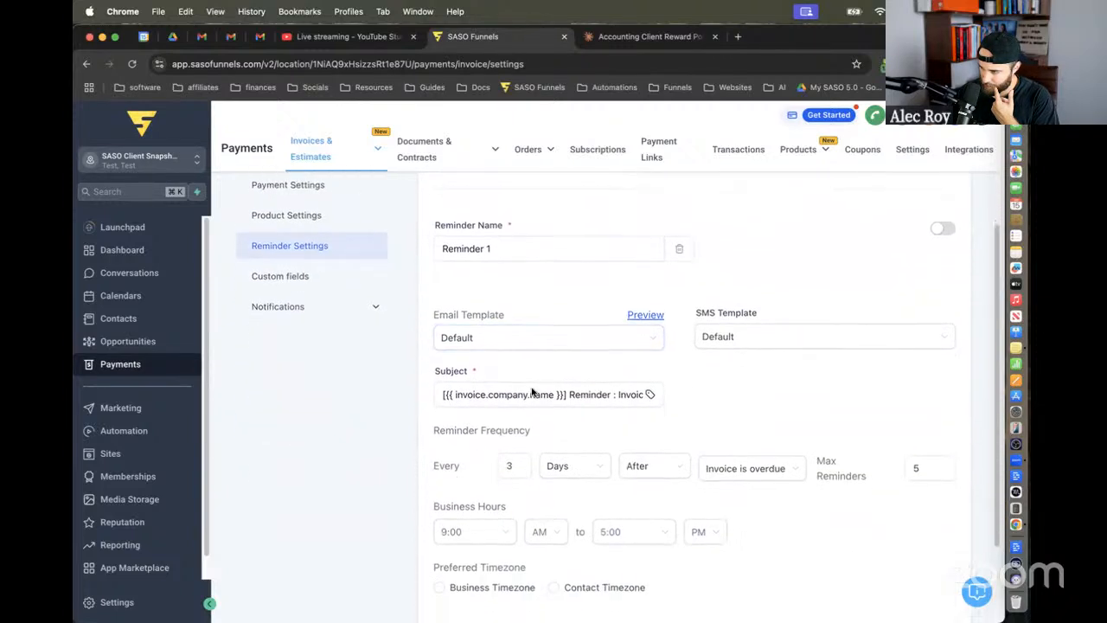
scroll(468, 384, "up", 5)
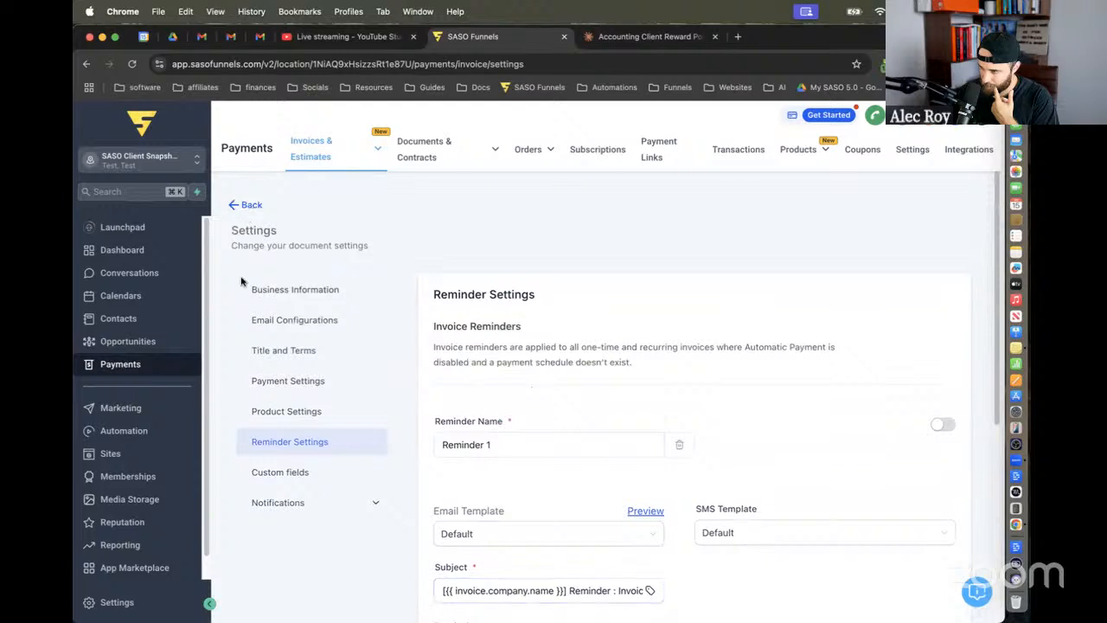
Step: Check the Customer Notifications and Team Notifications sections once more, and return to the invoice list
left_click(321, 534)
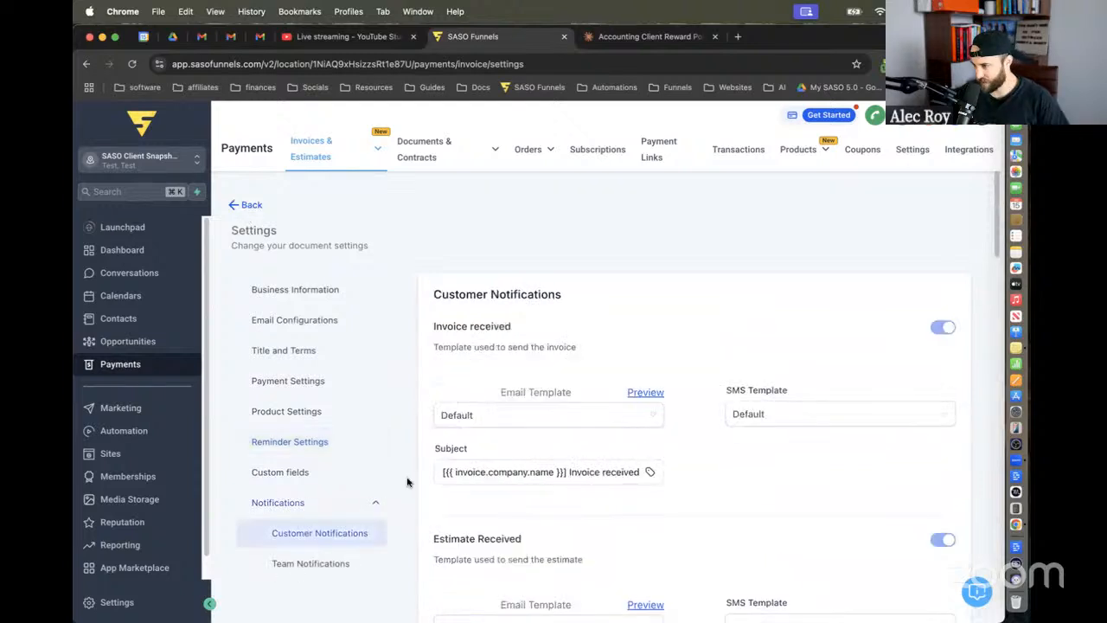
scroll(475, 396, "down", 1)
left_click(295, 530)
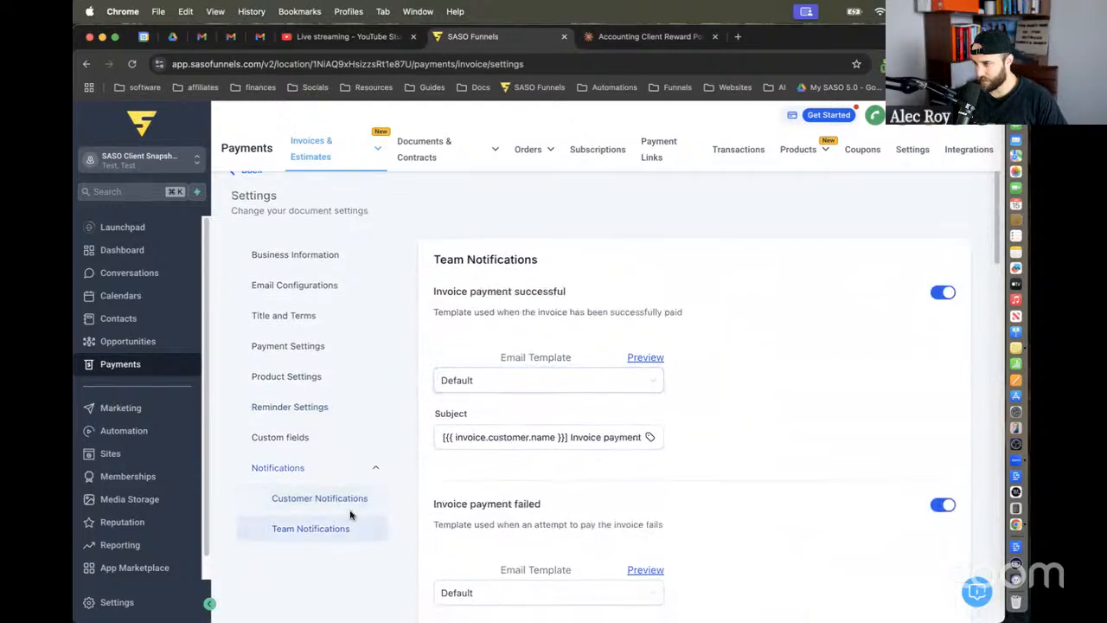
scroll(767, 391, "down", 4)
scroll(766, 394, "down", 12)
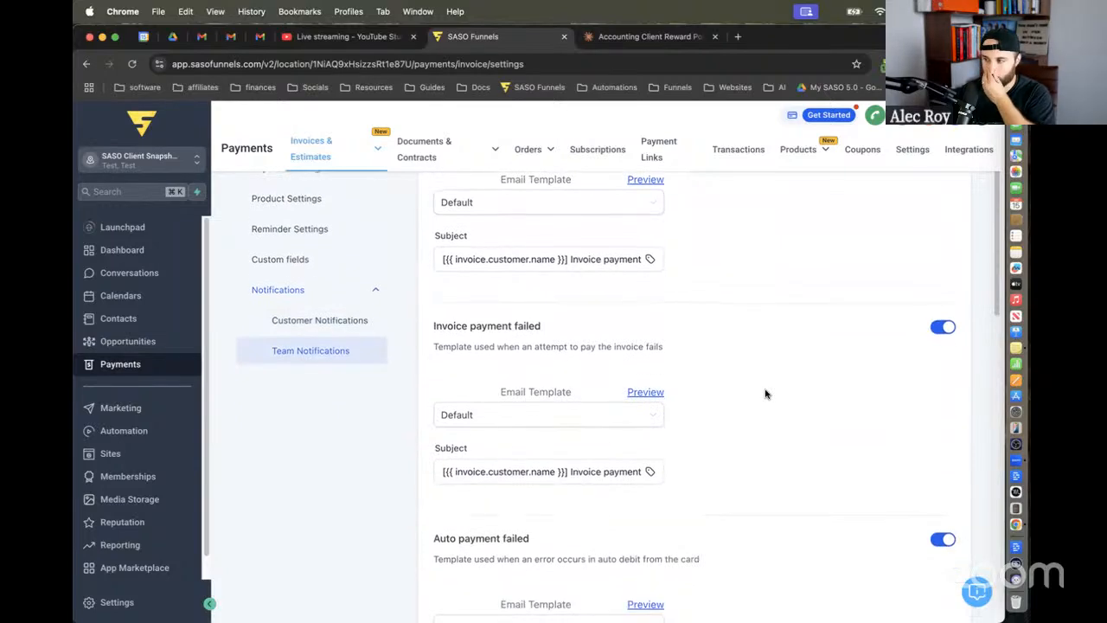
scroll(692, 372, "up", 15)
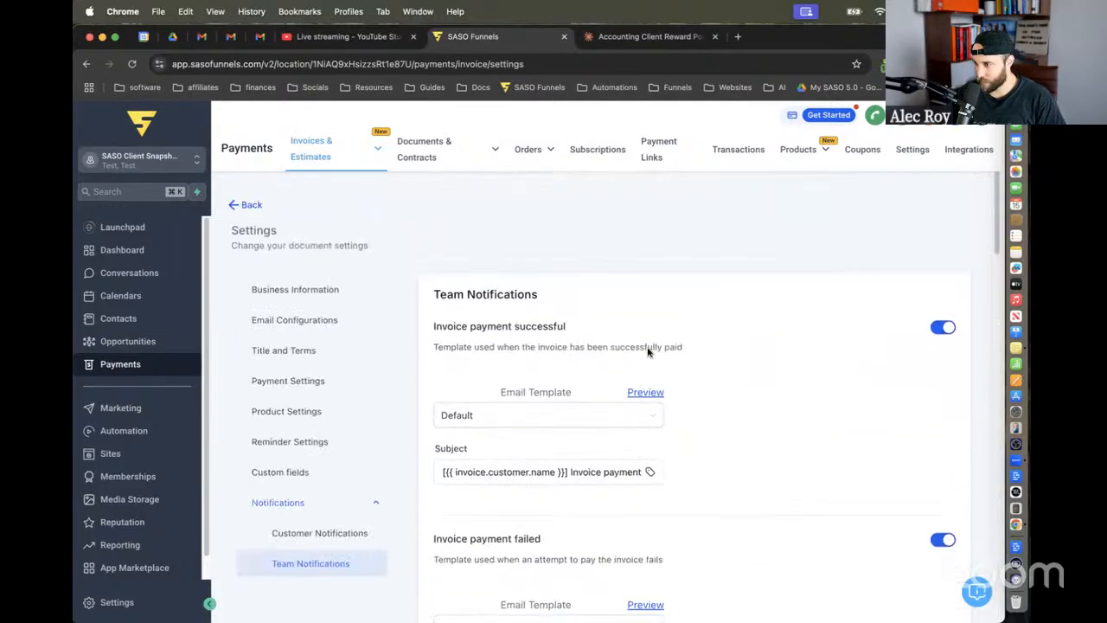
left_click(251, 205)
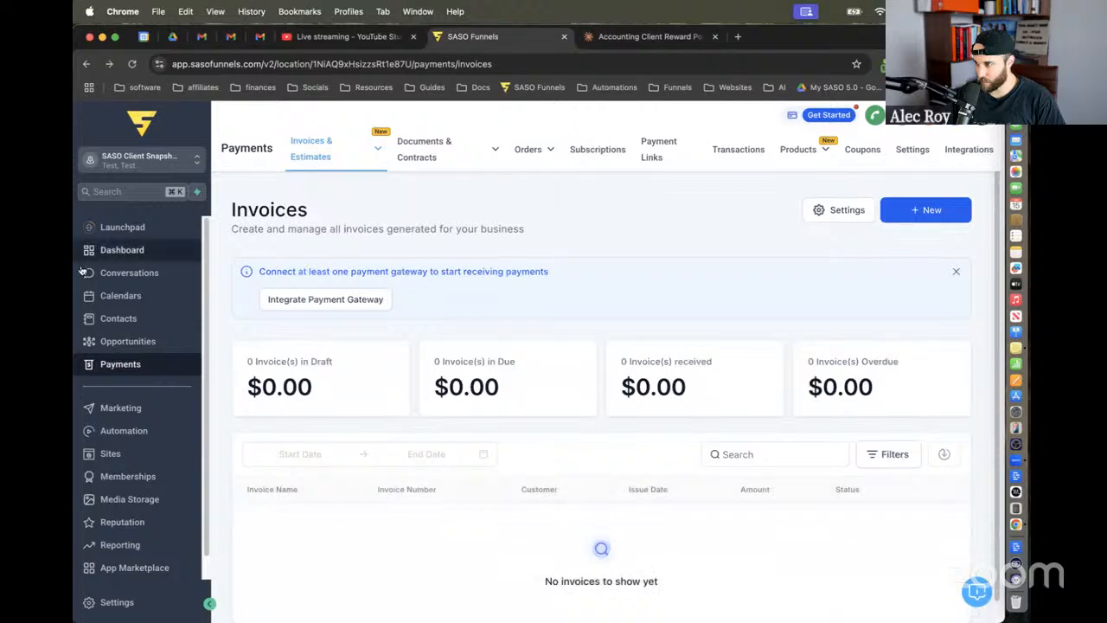
Step: Create a new blank workflow in the Automation area
left_click(134, 430)
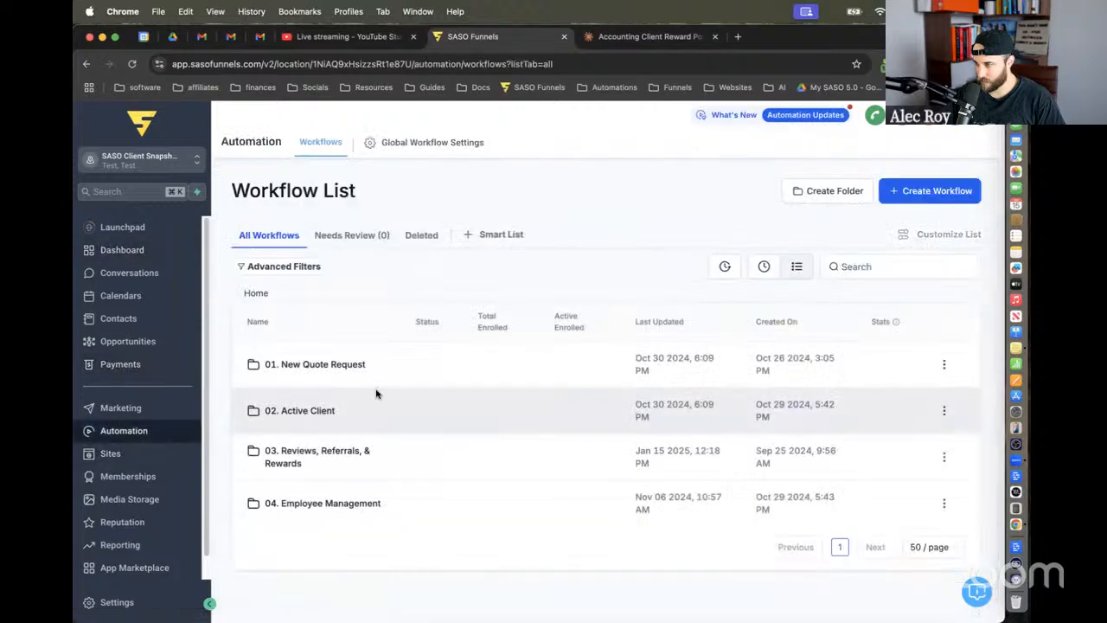
left_click(943, 189)
left_click(950, 244)
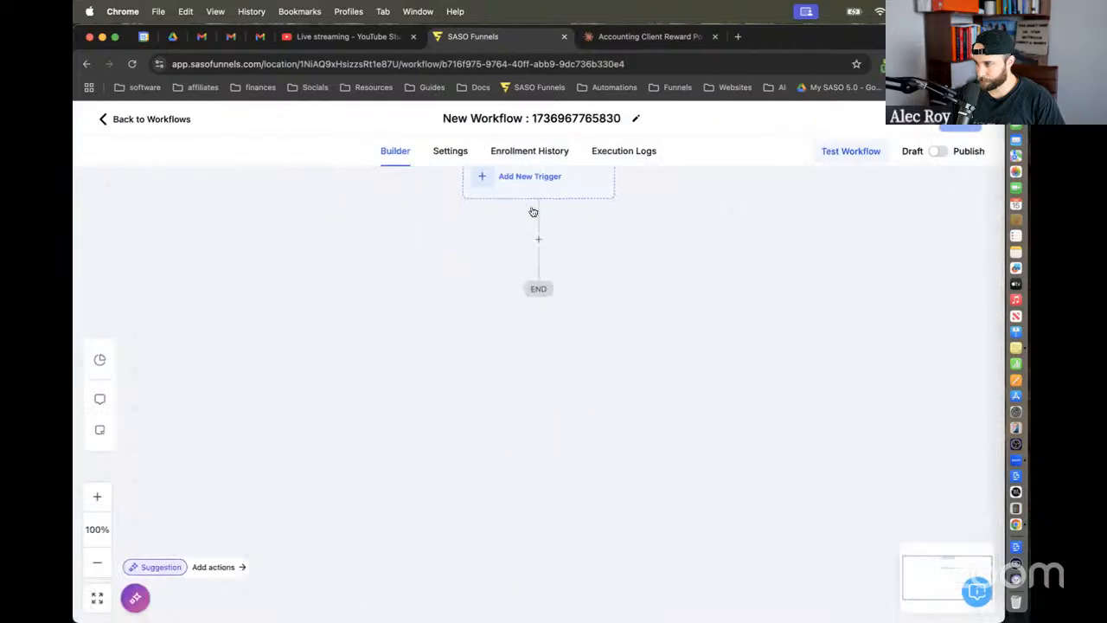
Step: Find the Invoice trigger, examine the values available for its Invoice Status filter, and discard the trigger
left_click(541, 177)
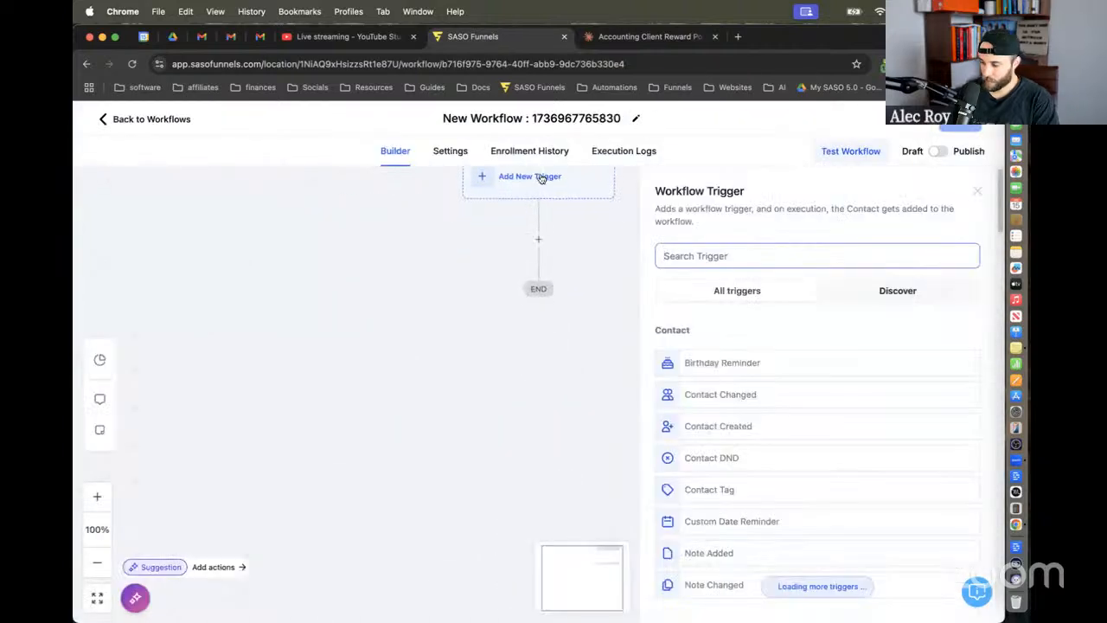
type("invoice")
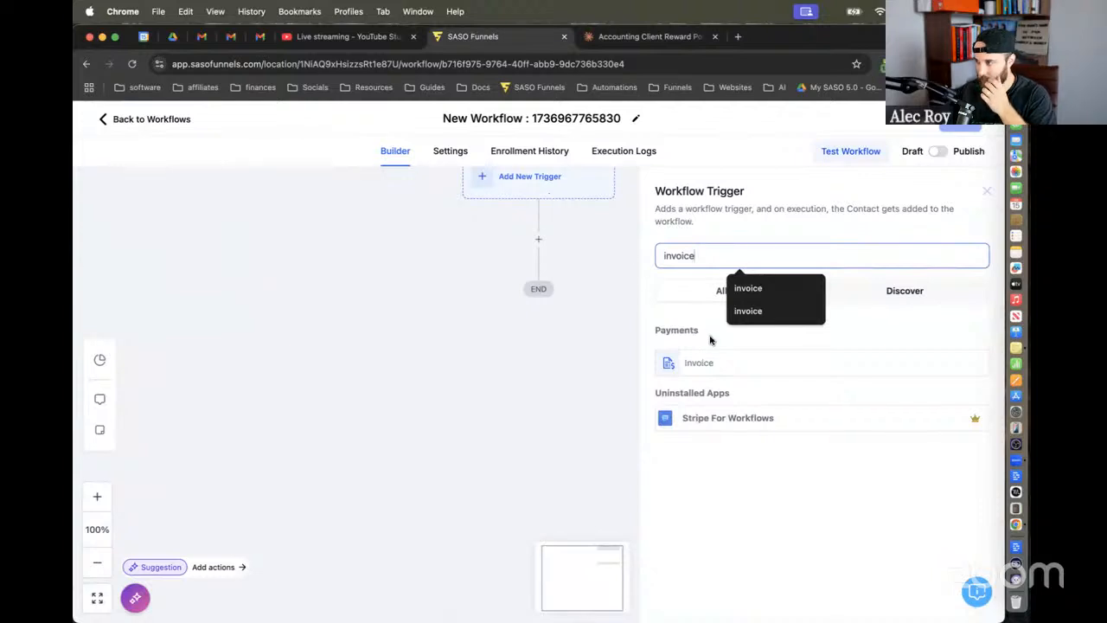
left_click(713, 361)
left_click(762, 393)
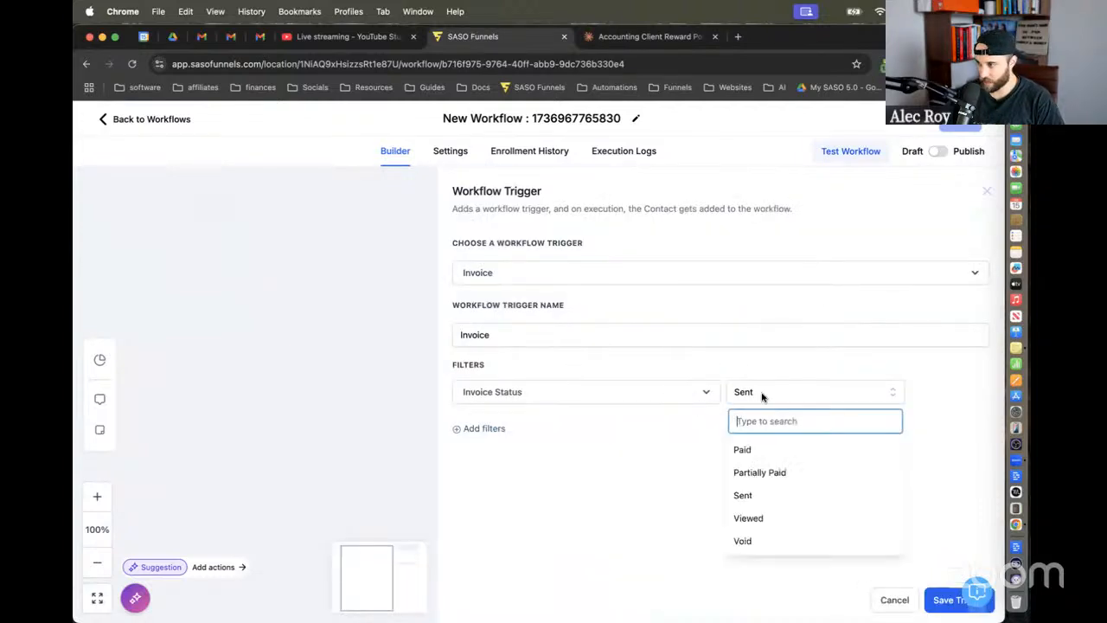
left_click(721, 518)
left_click(893, 599)
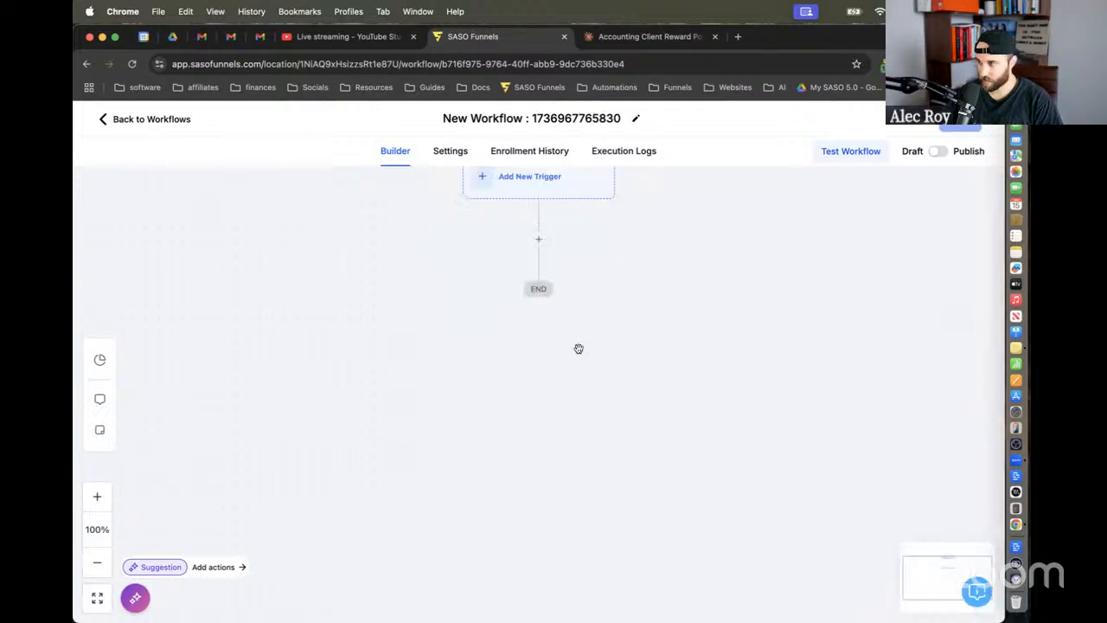
Step: Find the Send Email action for the new workflow and examine its sender, subject and template fields
left_click(539, 242)
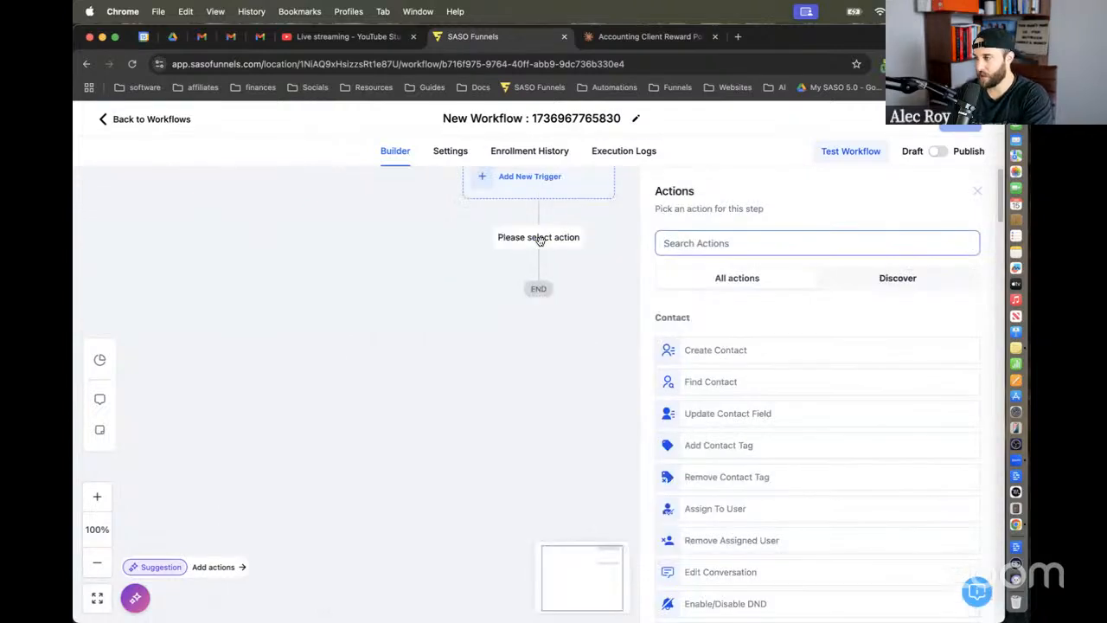
type("email")
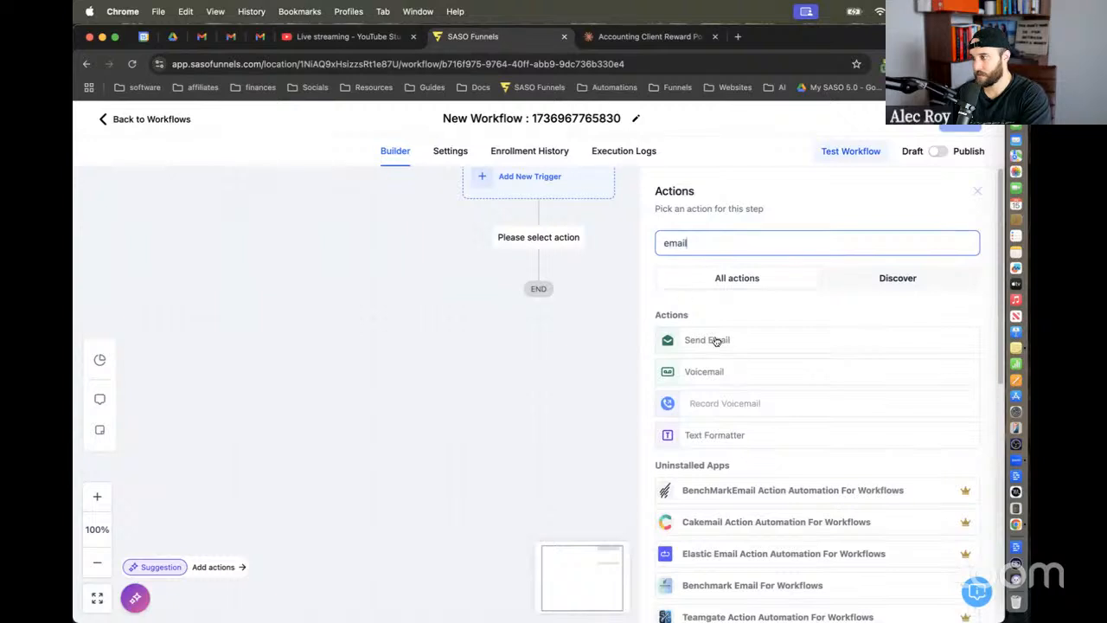
left_click(709, 340)
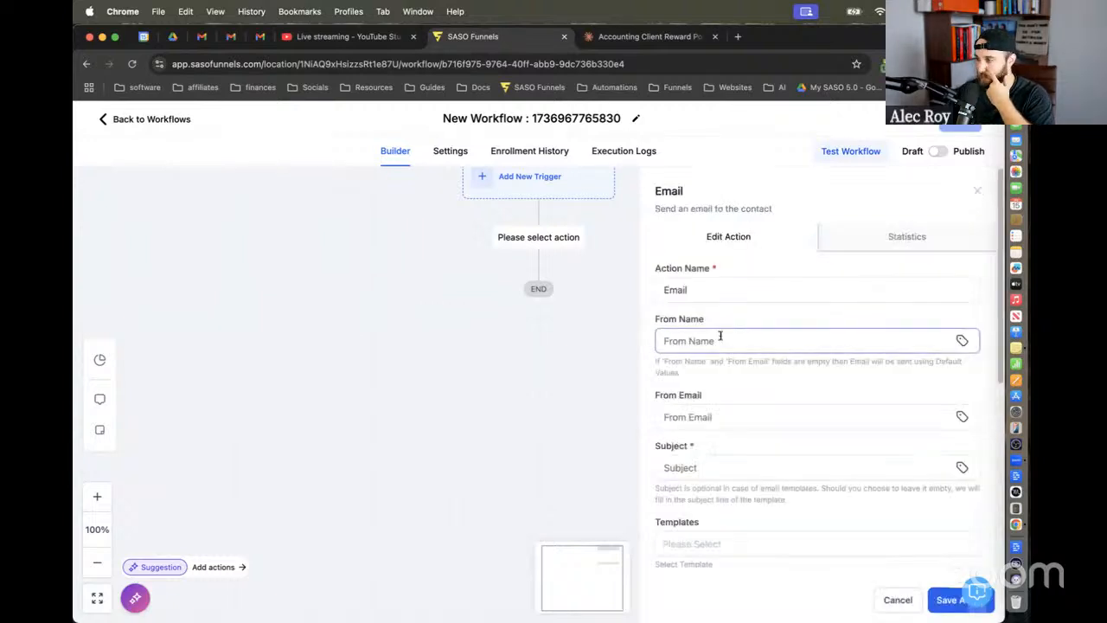
scroll(734, 369, "down", 3)
Step: Choose the internal notification action for the workflow instead, and set its notification type to Email
left_click(539, 238)
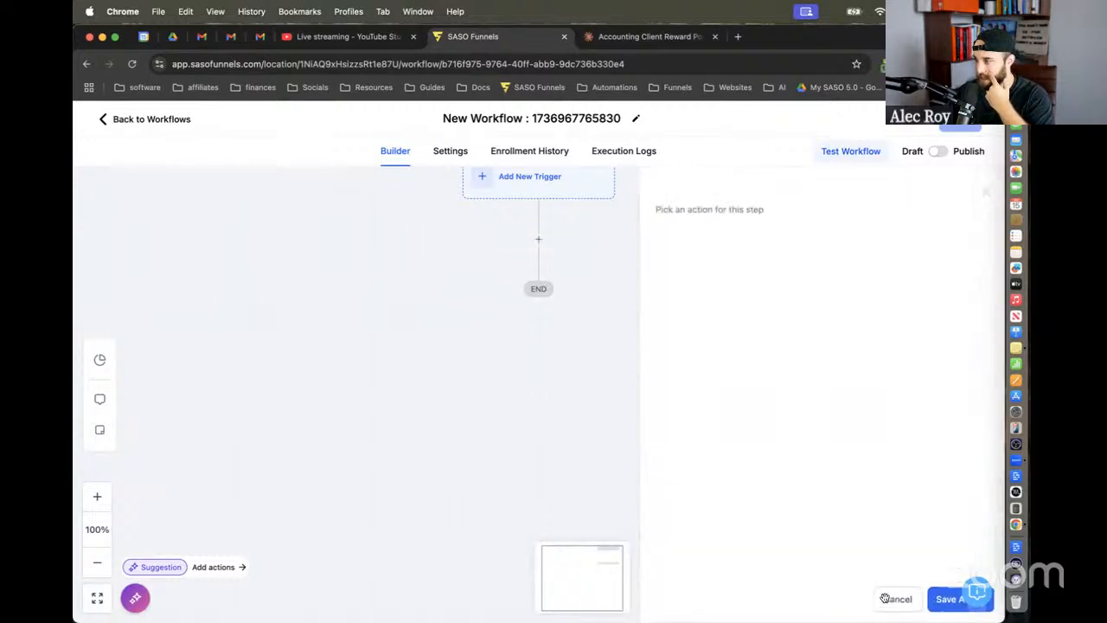
left_click(713, 247)
type("inter")
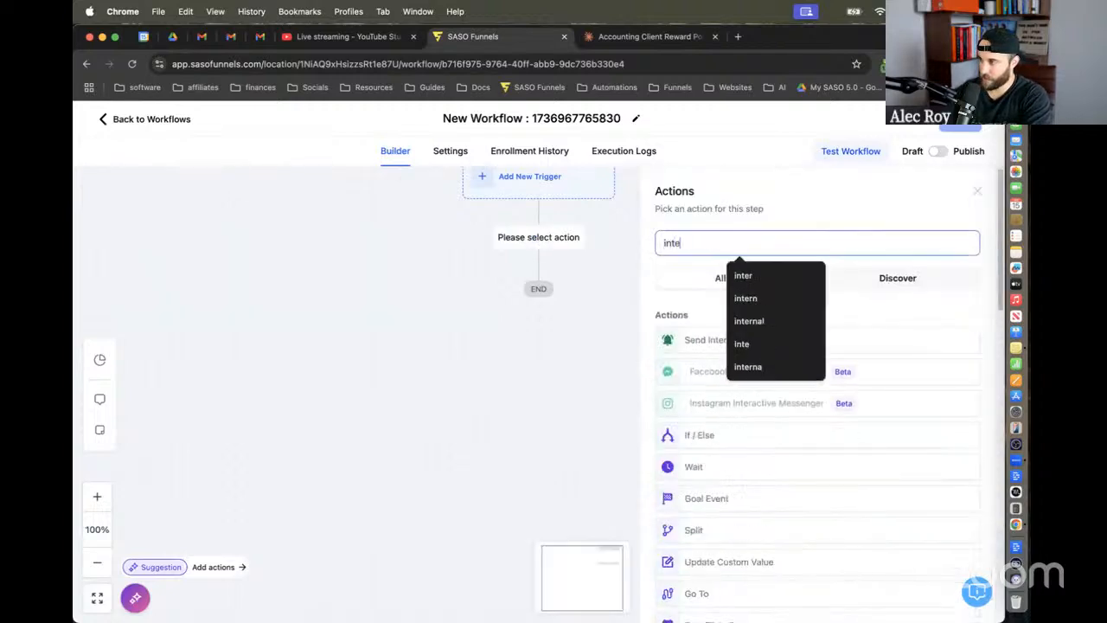
left_click(708, 341)
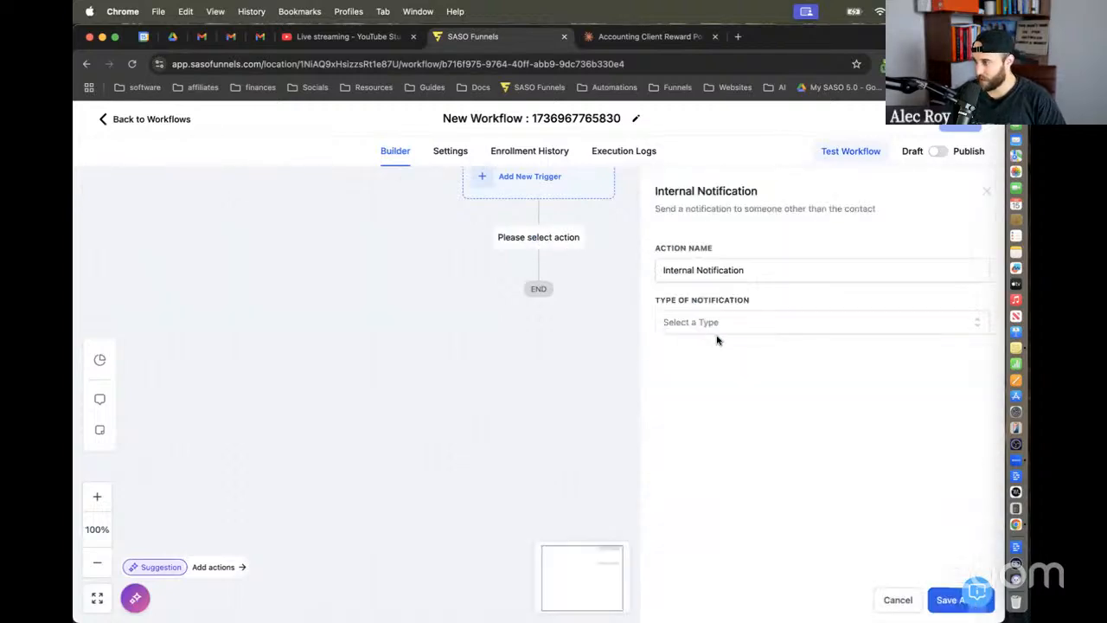
left_click(722, 323)
left_click(717, 348)
scroll(716, 372, "down", 2)
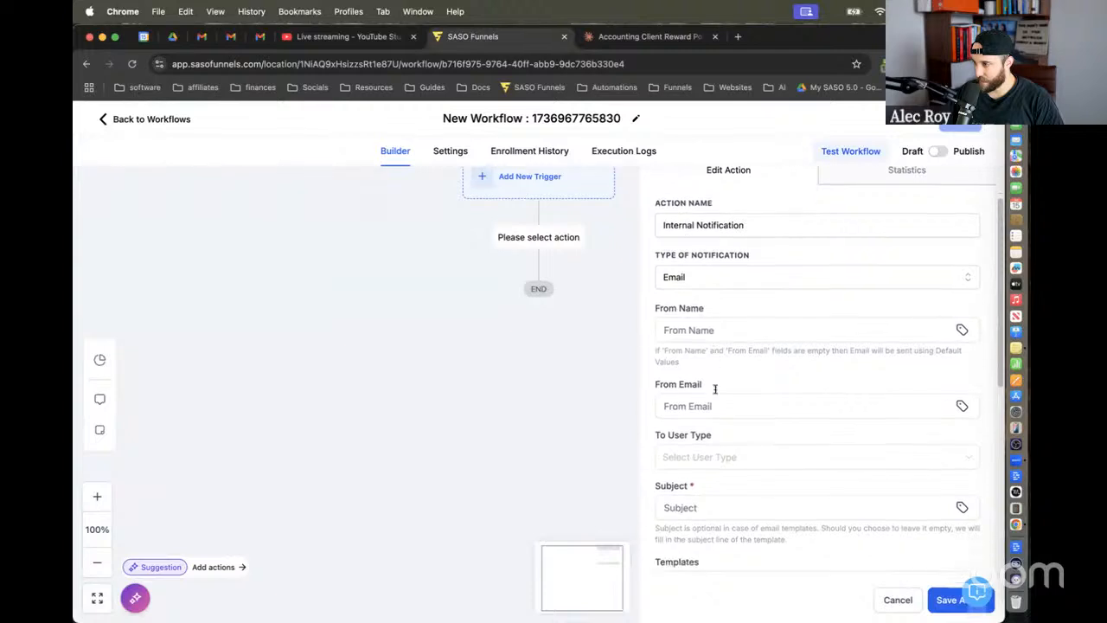
Step: Set the notification's recipient type to Custom Email and examine its recipient and subject fields
left_click(716, 464)
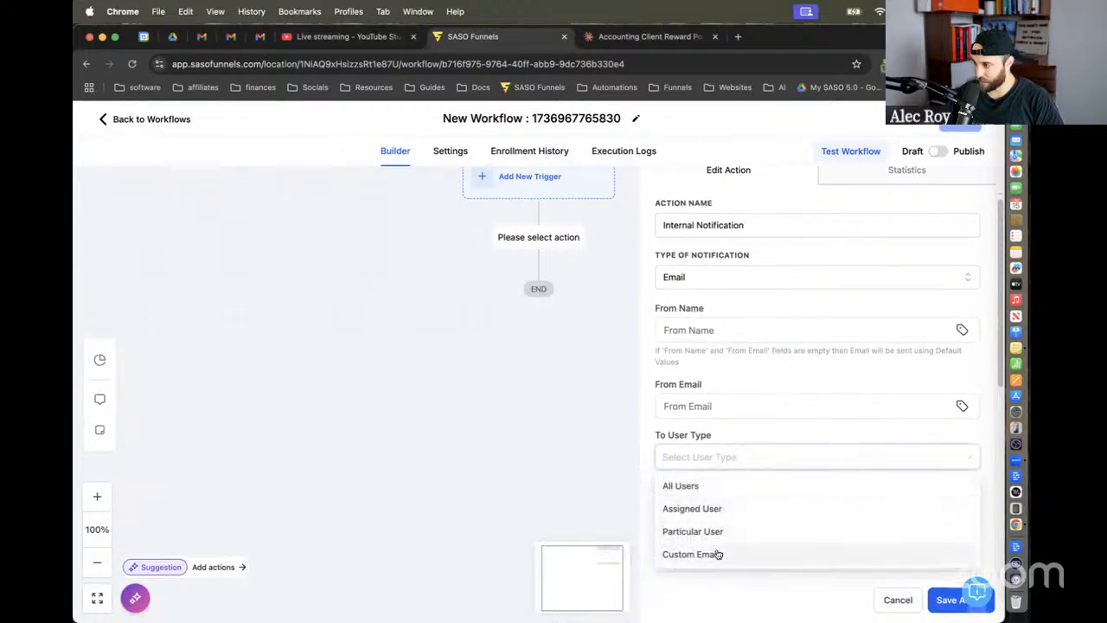
left_click(718, 554)
left_click(719, 499)
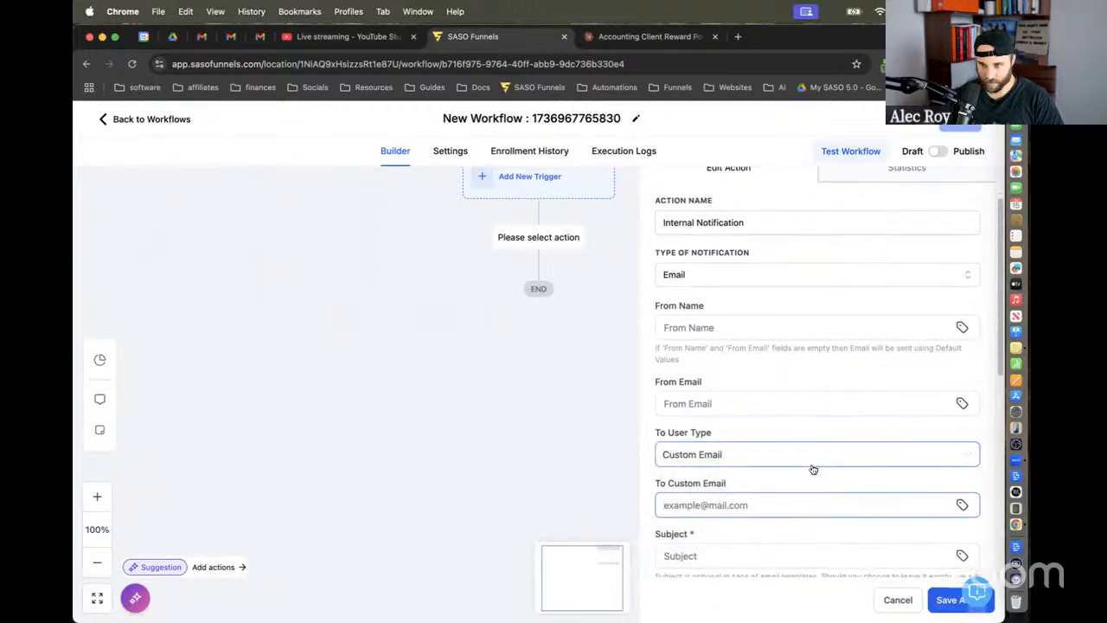
scroll(813, 470, "down", 2)
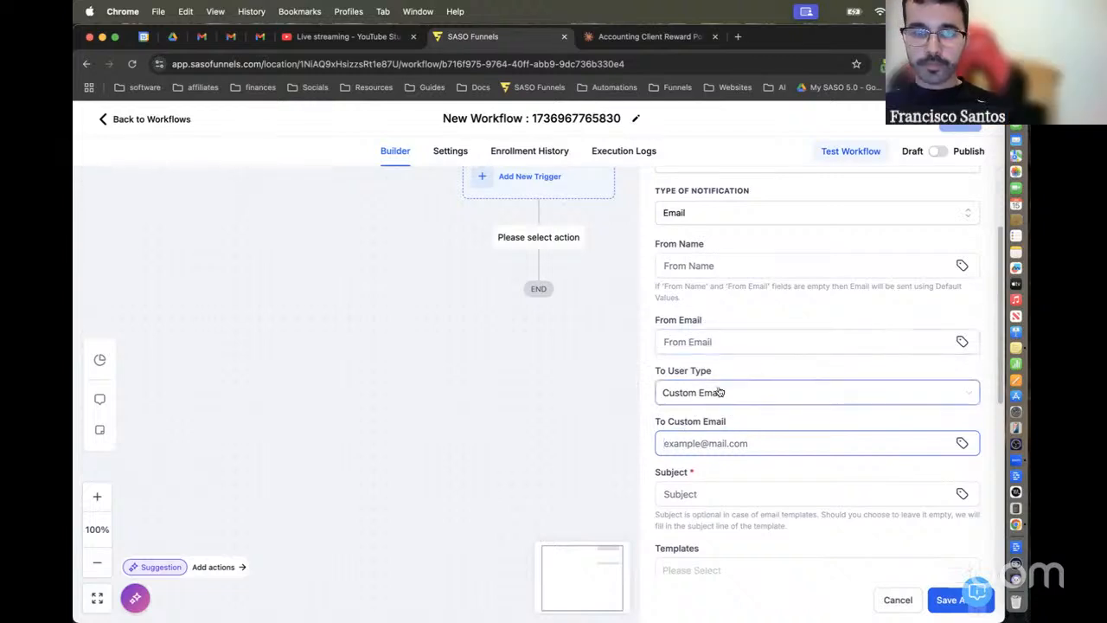
scroll(719, 385, "up", 3)
scroll(718, 378, "down", 5)
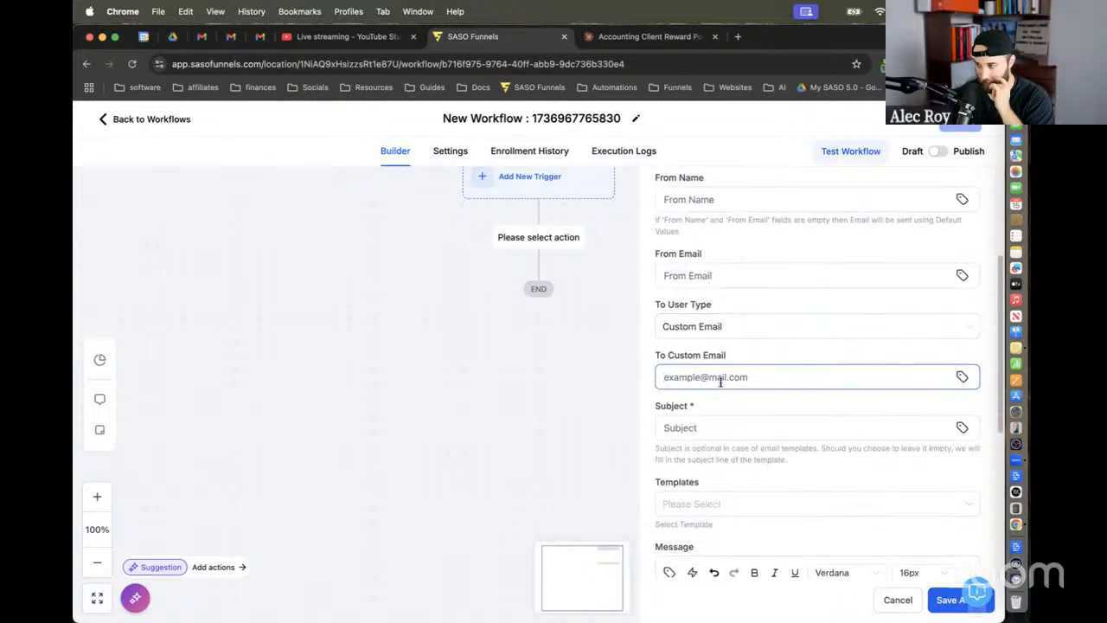
left_click(707, 424)
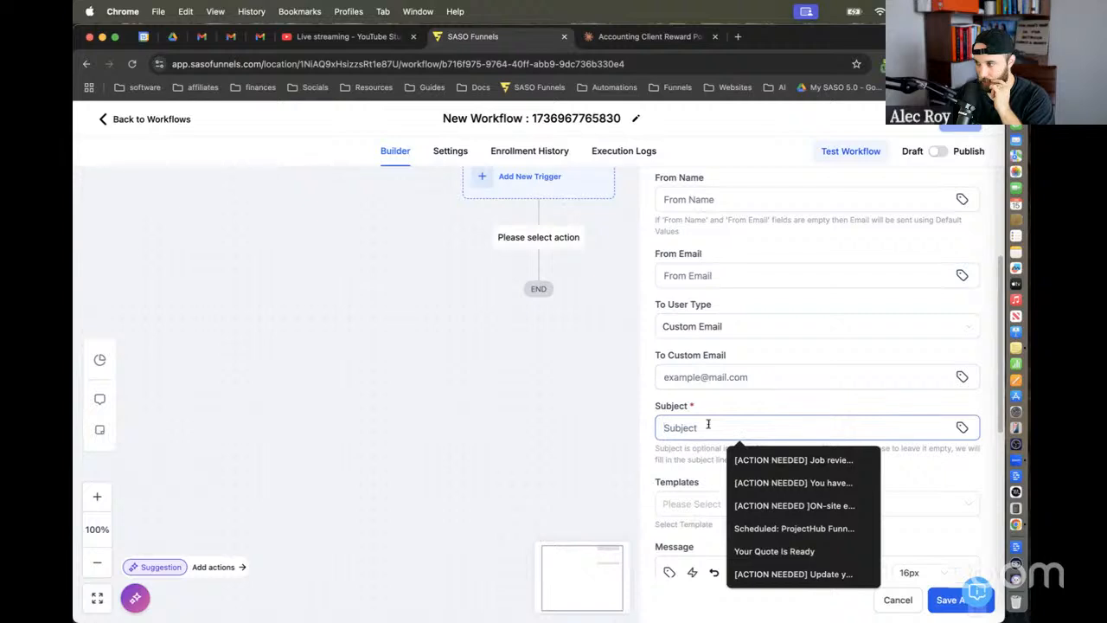
left_click_drag(547, 199, 546, 331)
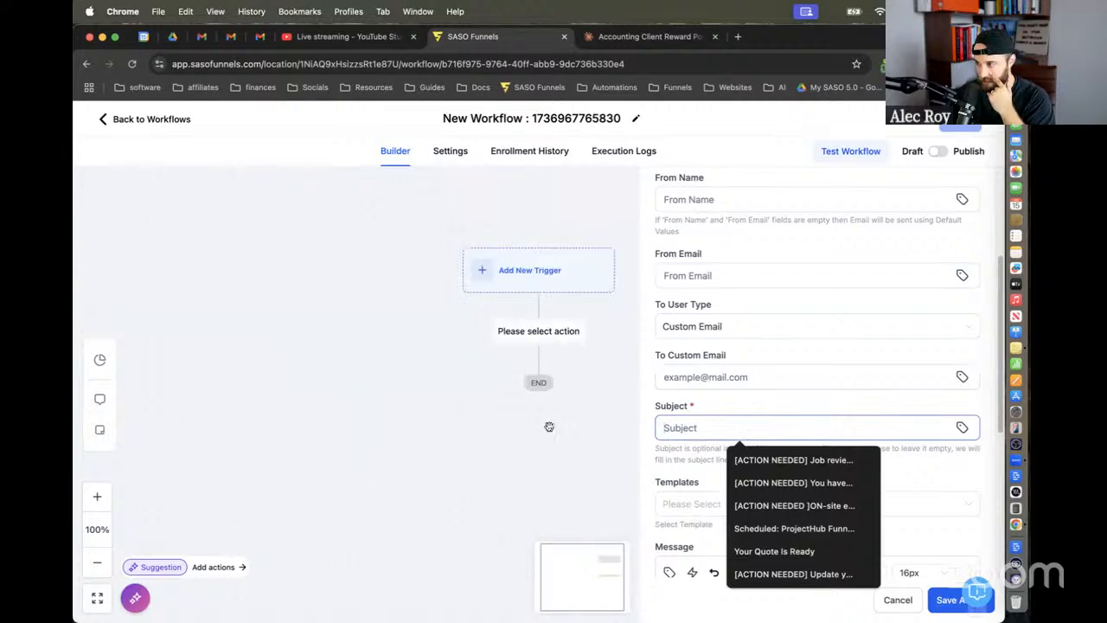
left_click(658, 476)
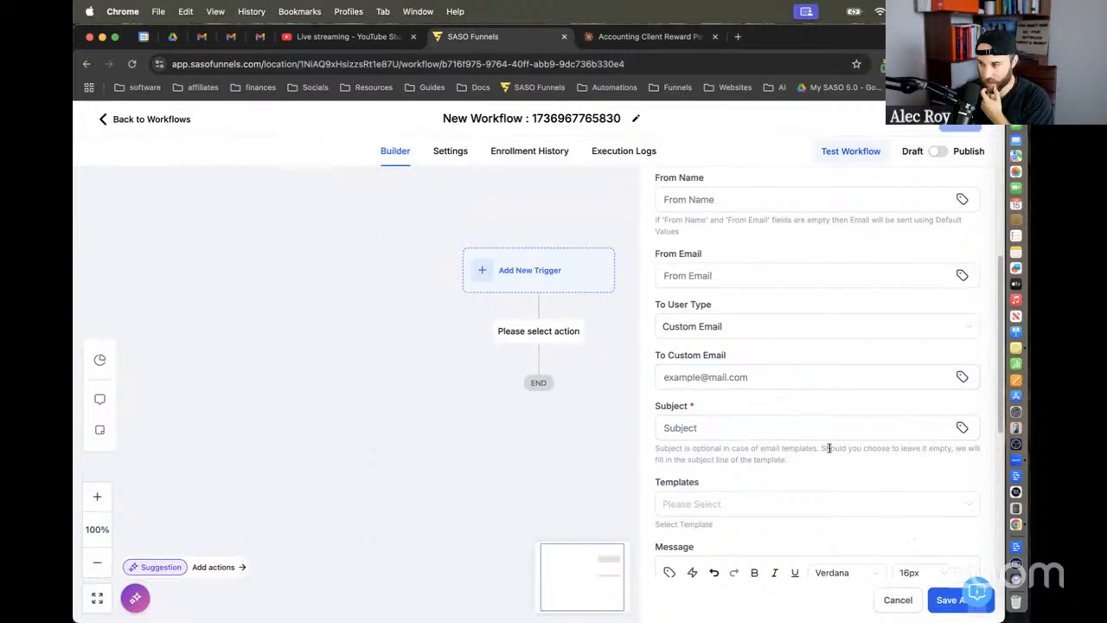
Step: Examine the custom value categories and the Contact values that can be inserted into the notification message
scroll(829, 449, "down", 5)
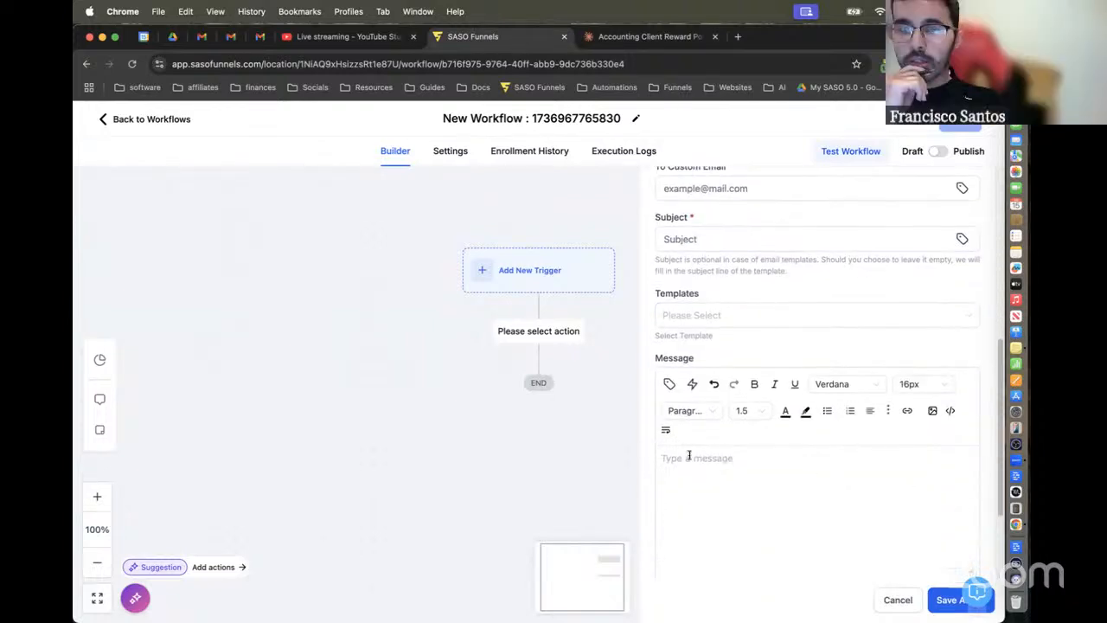
left_click(669, 383)
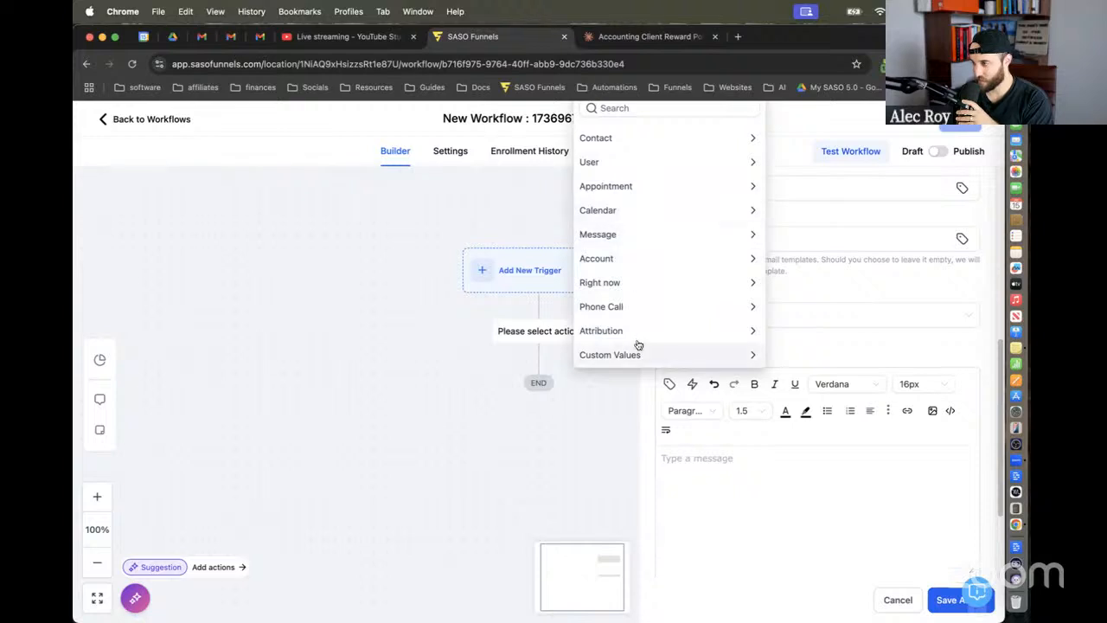
left_click(646, 138)
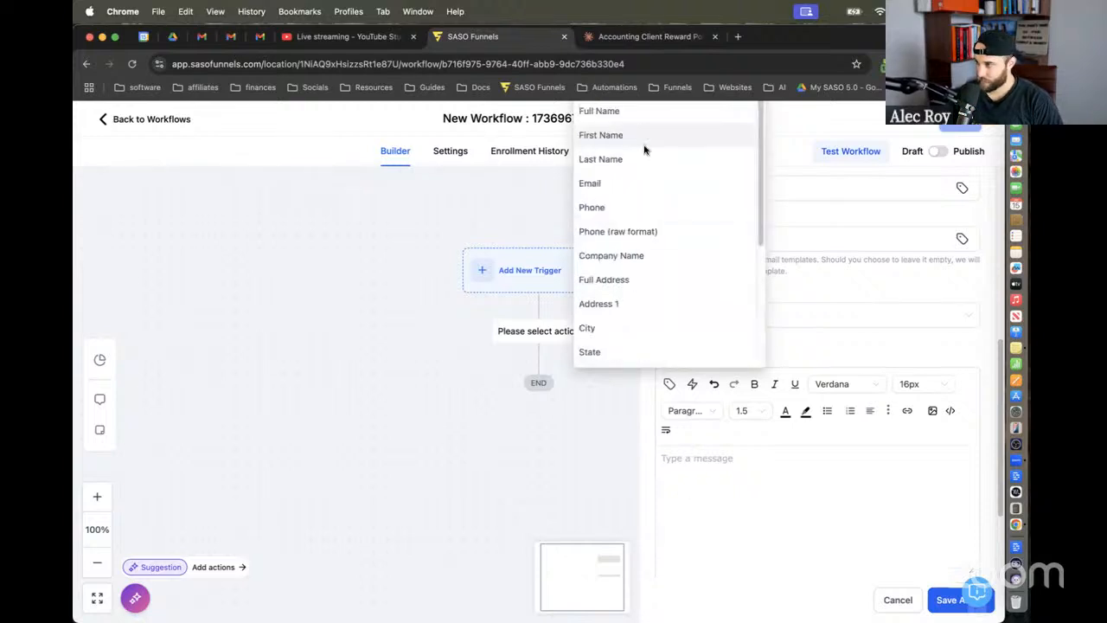
scroll(656, 227, "down", 3)
scroll(656, 226, "down", 2)
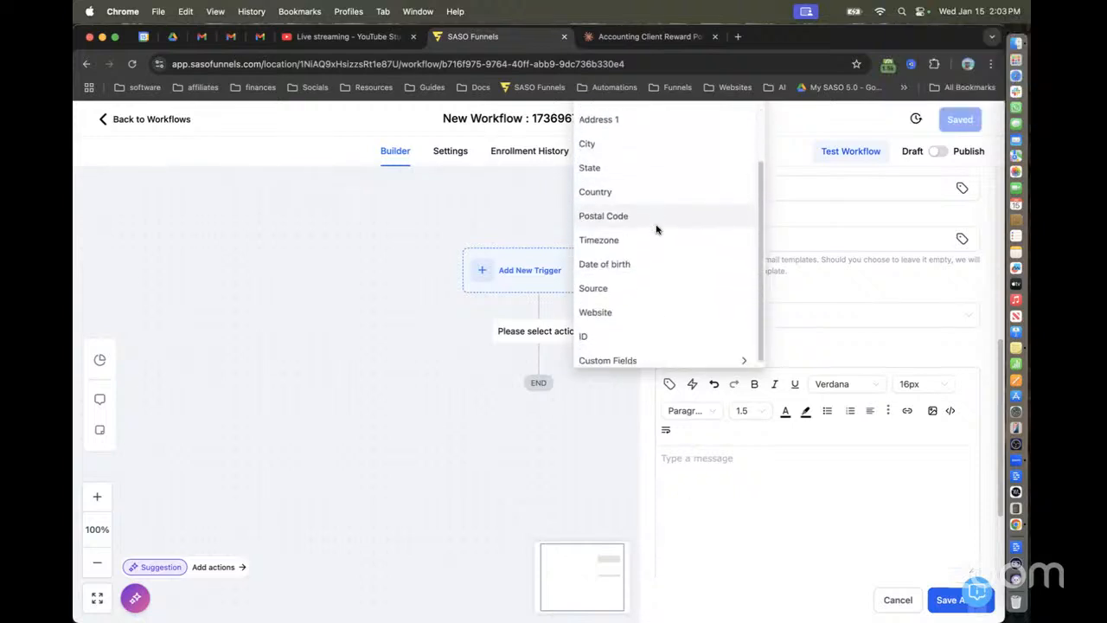
scroll(657, 230, "up", 5)
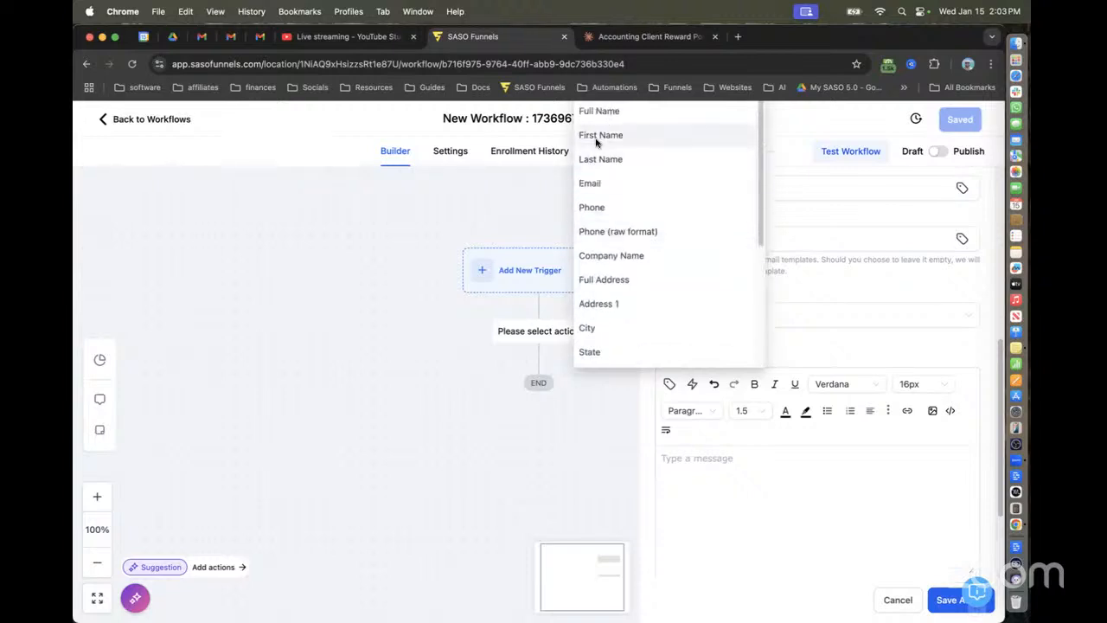
left_click(671, 387)
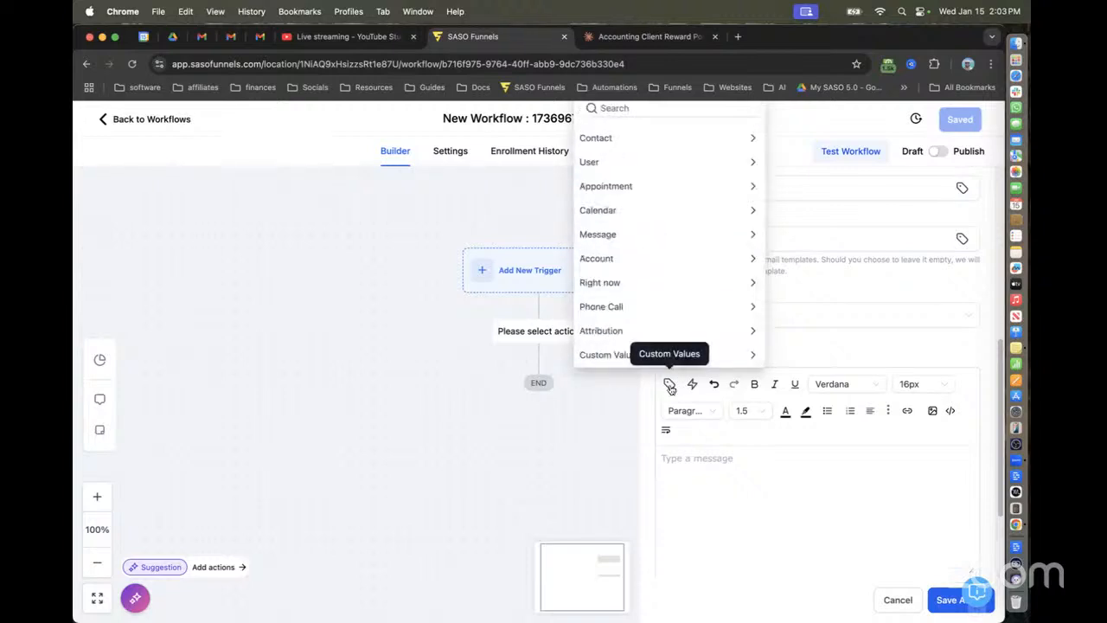
scroll(686, 436, "up", 3)
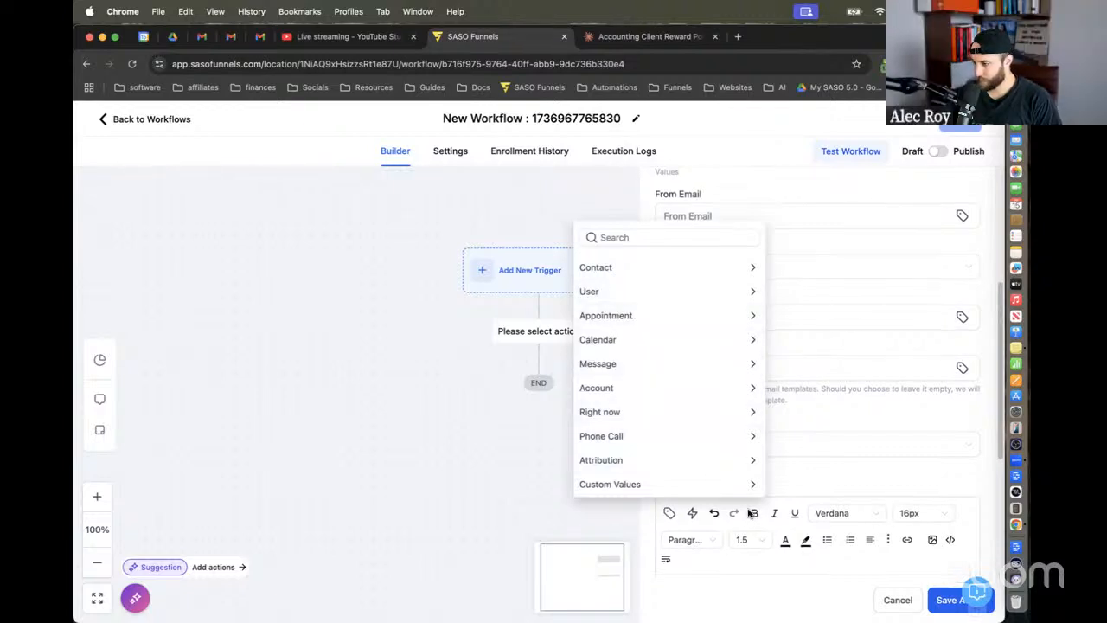
scroll(709, 554, "down", 2)
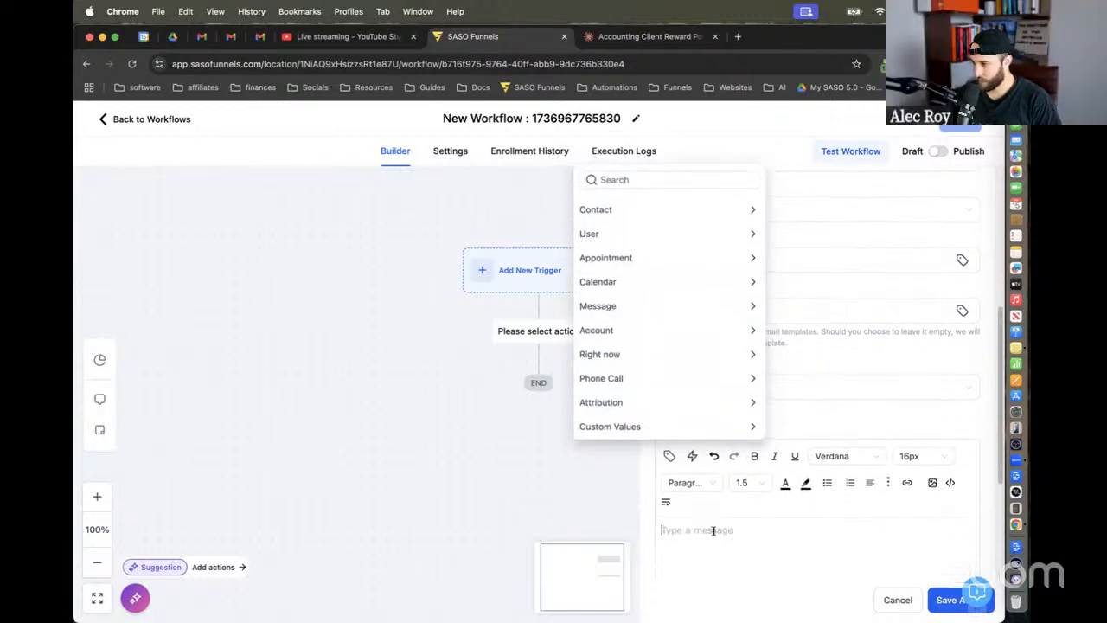
Step: Check the notification's file attachment option without adding a file, and review the message's custom value categories again
left_click(714, 531)
scroll(717, 532, "down", 3)
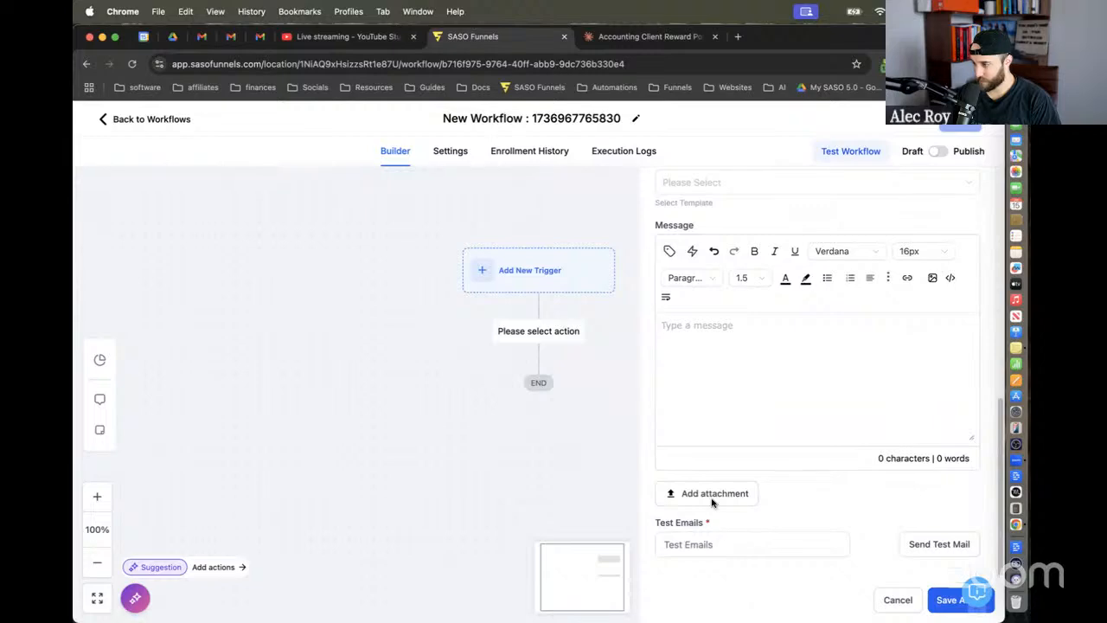
left_click(713, 494)
left_click(706, 446)
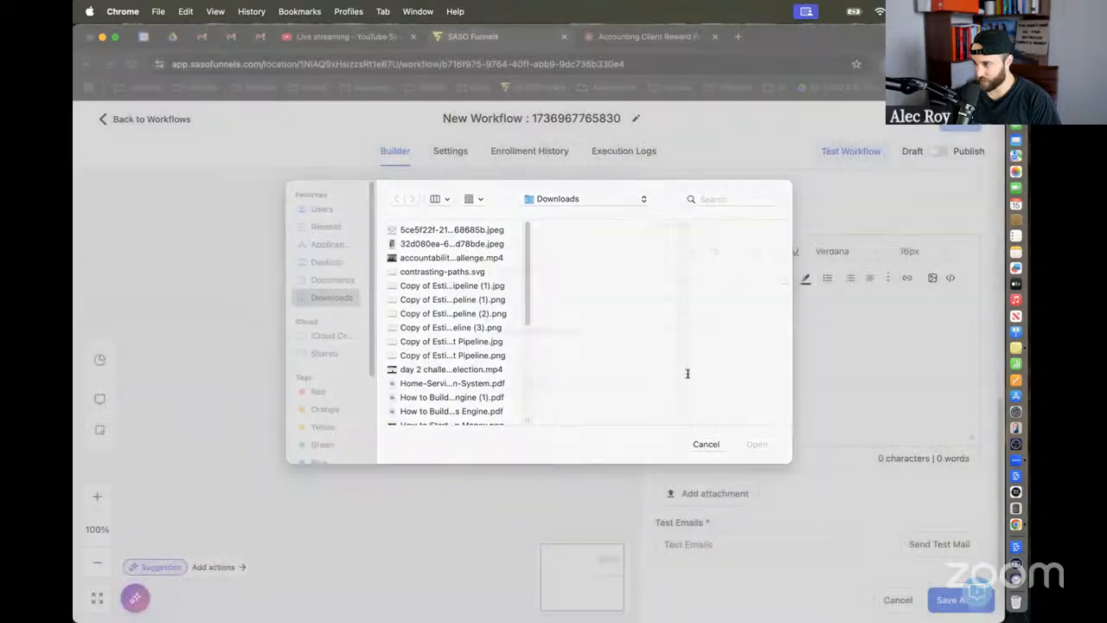
scroll(687, 381, "up", 3)
left_click(669, 414)
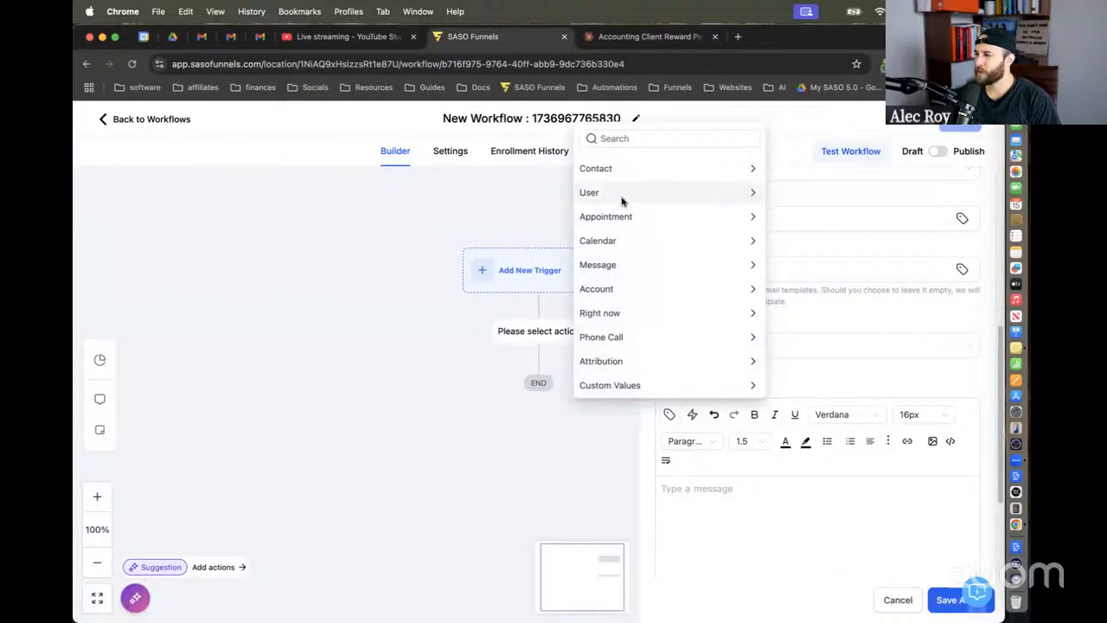
left_click(705, 511)
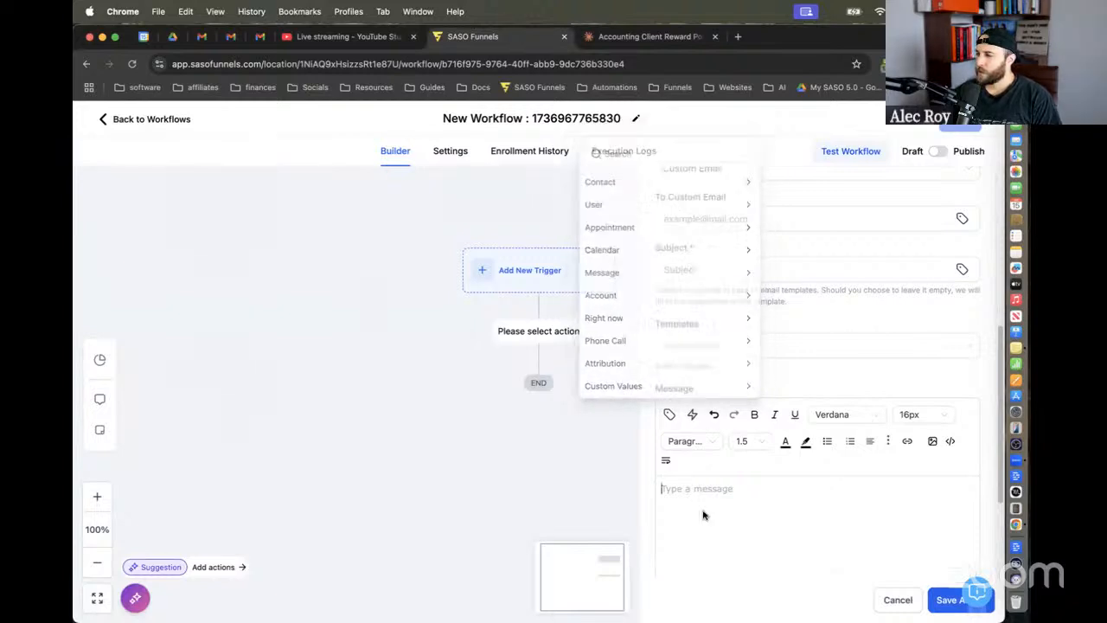
Step: Add an Invoice trigger with the Invoice Status filter at Sent to the workflow and save it
left_click(558, 258)
type("inovie")
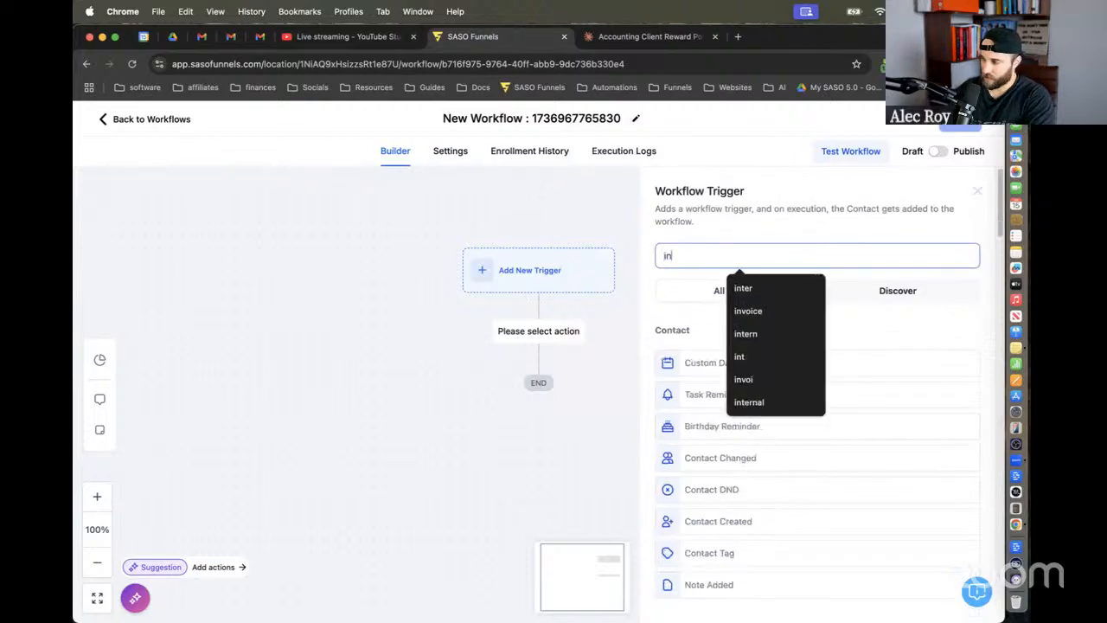
key("BackSpace")
key("BackSpace")
key("BackSpace")
key("BackSpace")
type("voice")
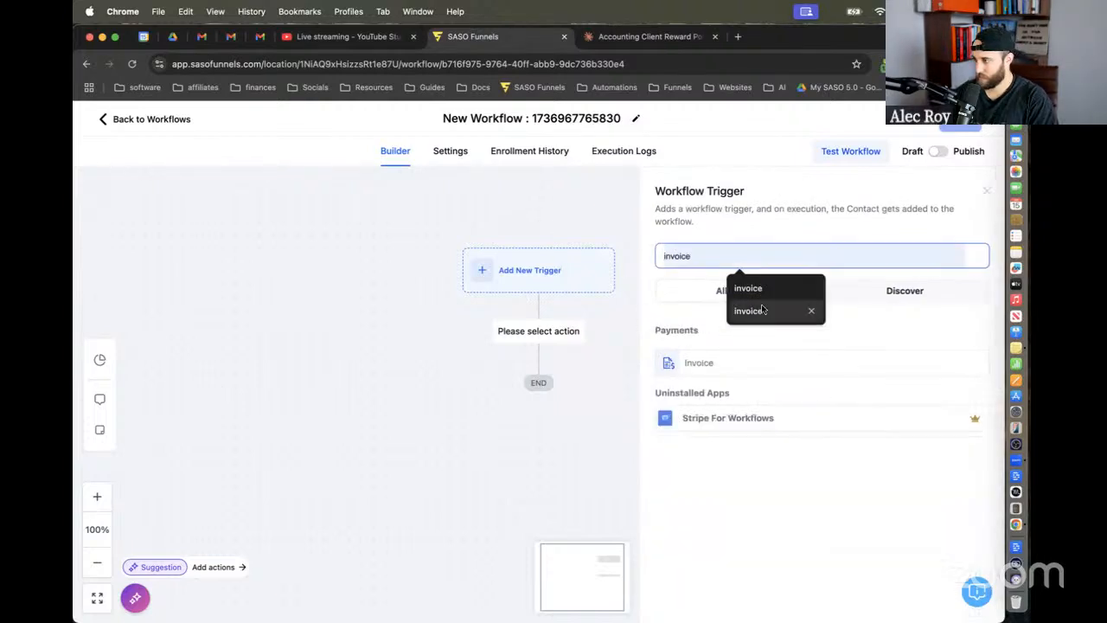
left_click(749, 363)
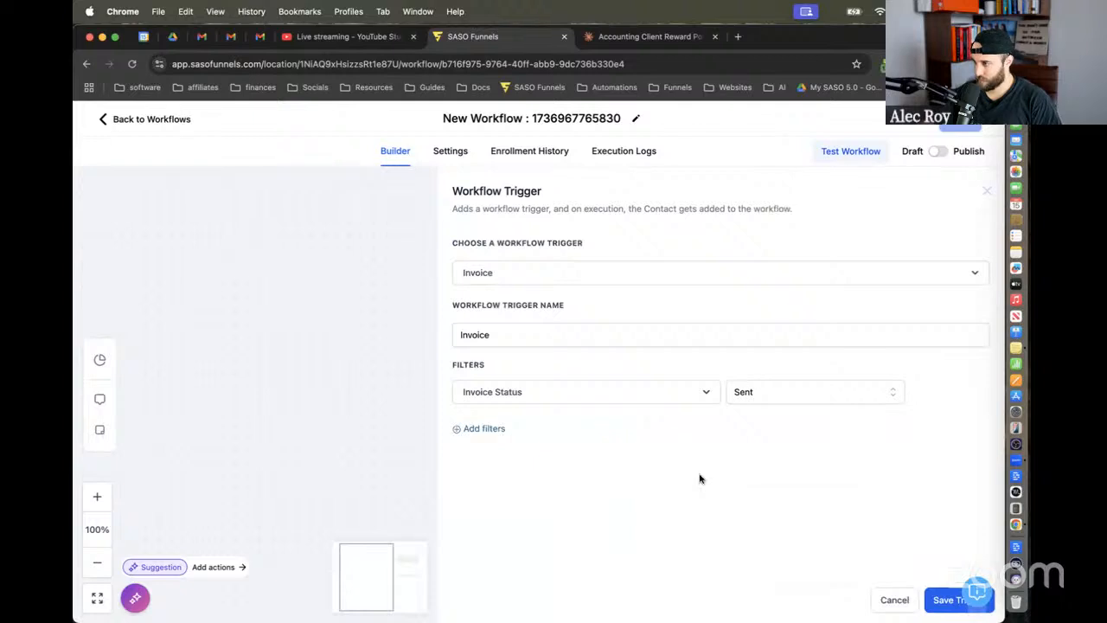
left_click(945, 599)
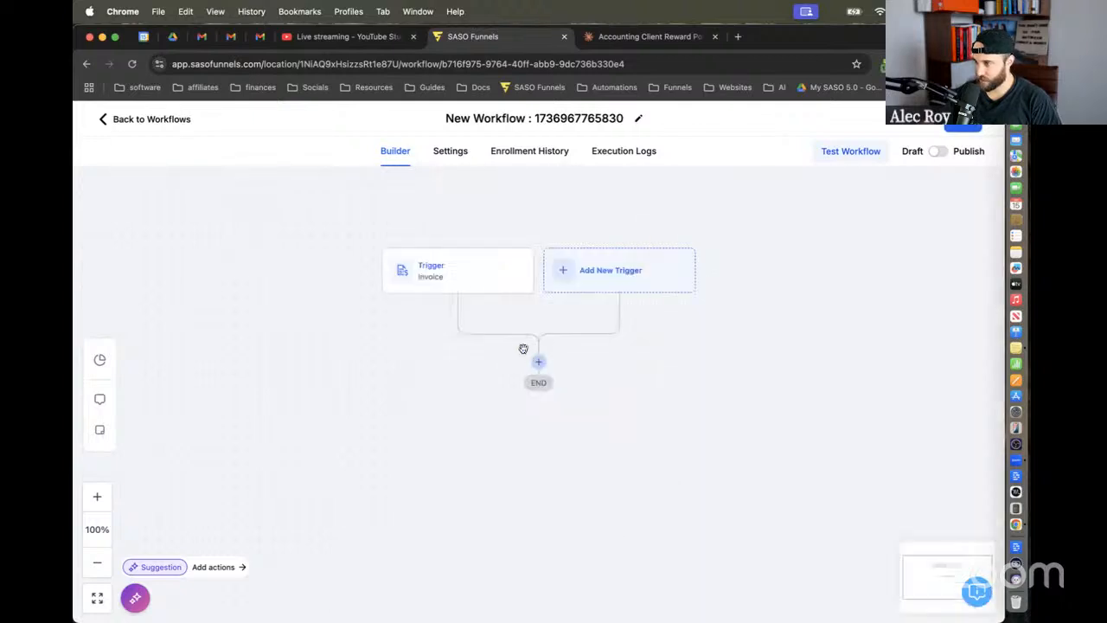
Step: Reopen the Invoice trigger to check which additional filters it offers, and leave it without saving changes
left_click(475, 283)
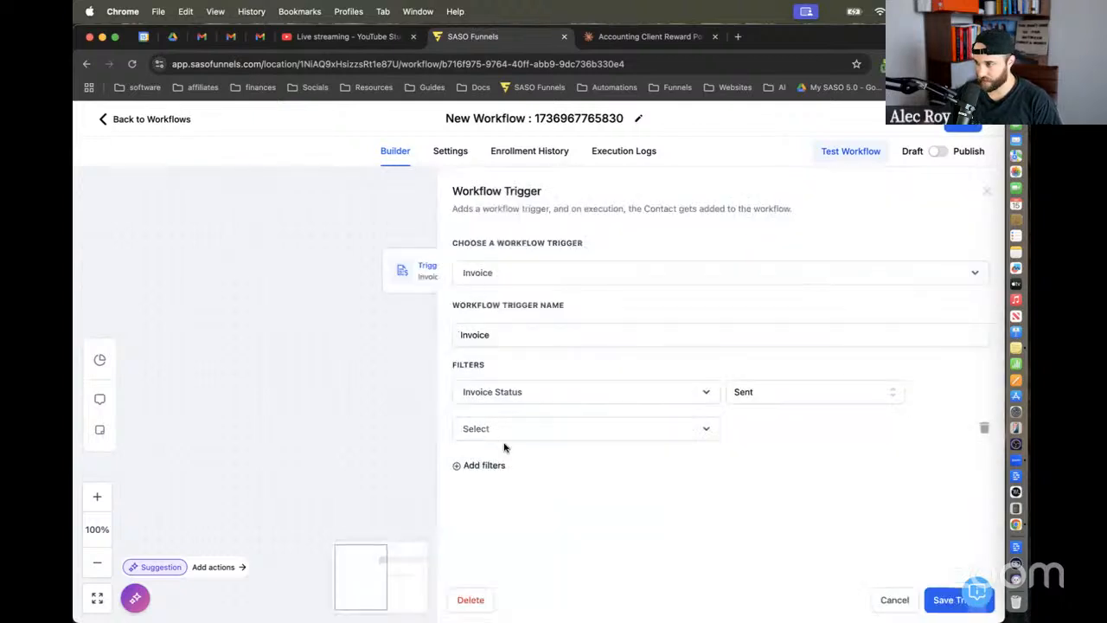
left_click(509, 432)
left_click(829, 500)
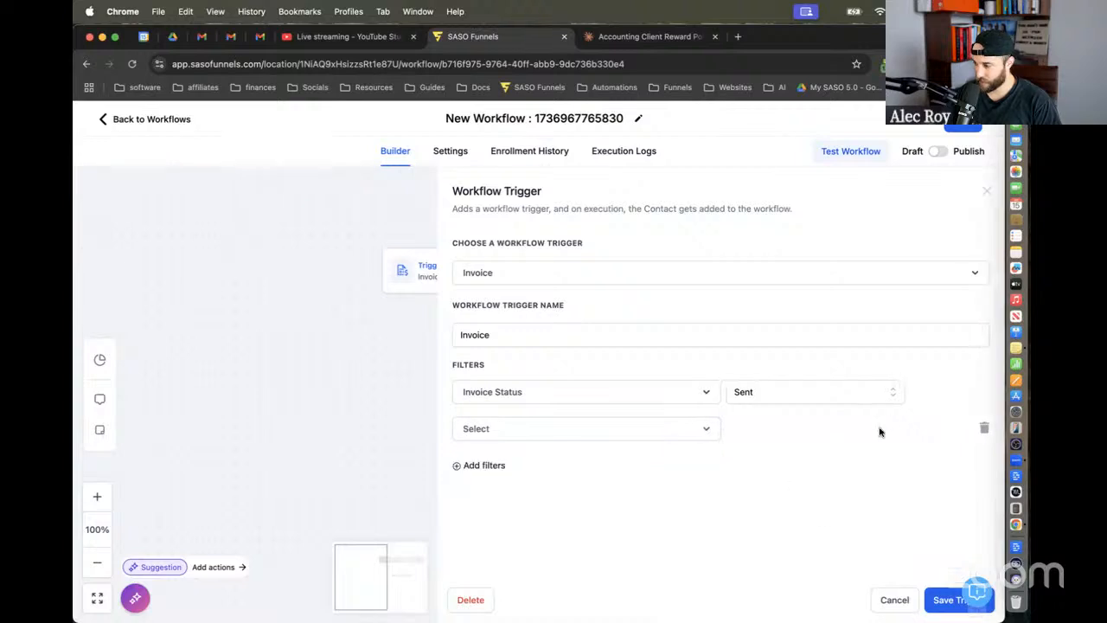
left_click(983, 428)
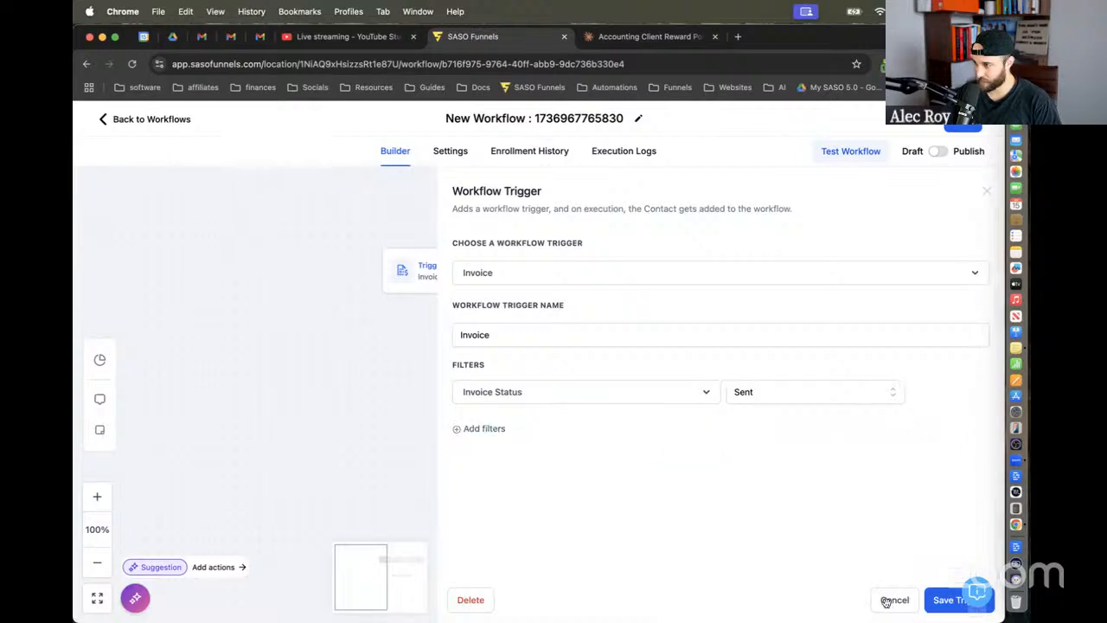
left_click(891, 600)
Step: Add a Send Internal Notification action below the Invoice trigger and set its notification type to Email
left_click(539, 360)
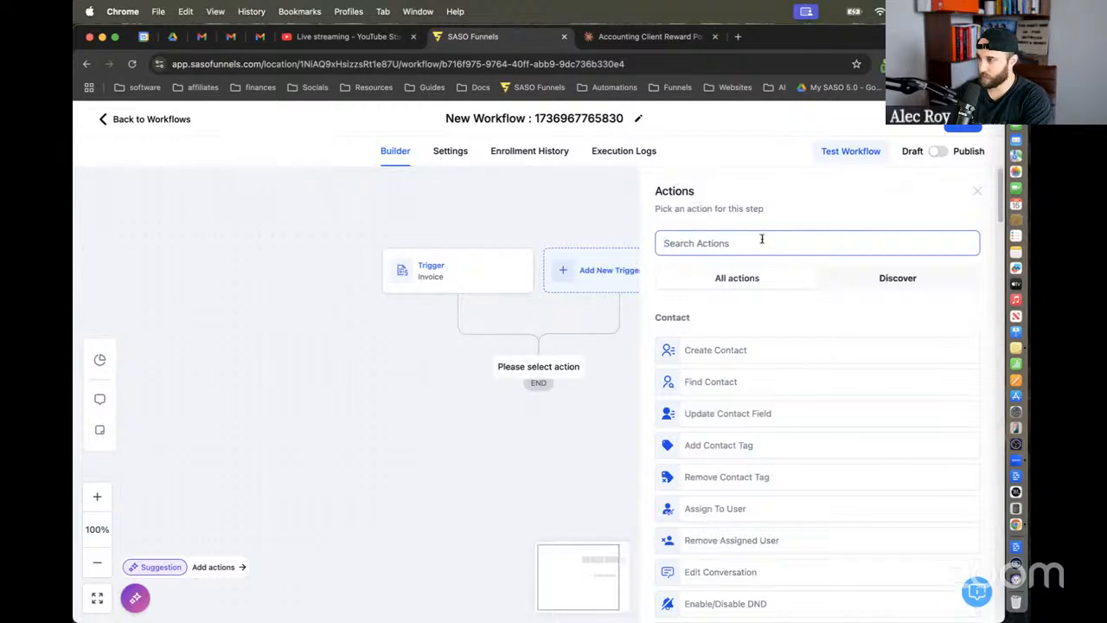
type("in")
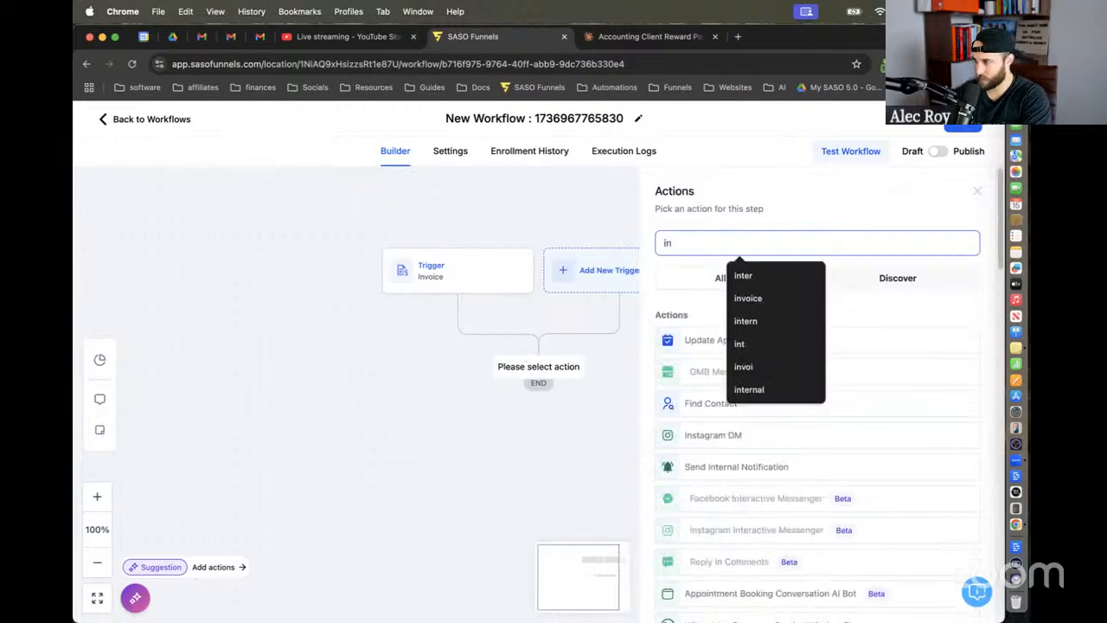
type("tern")
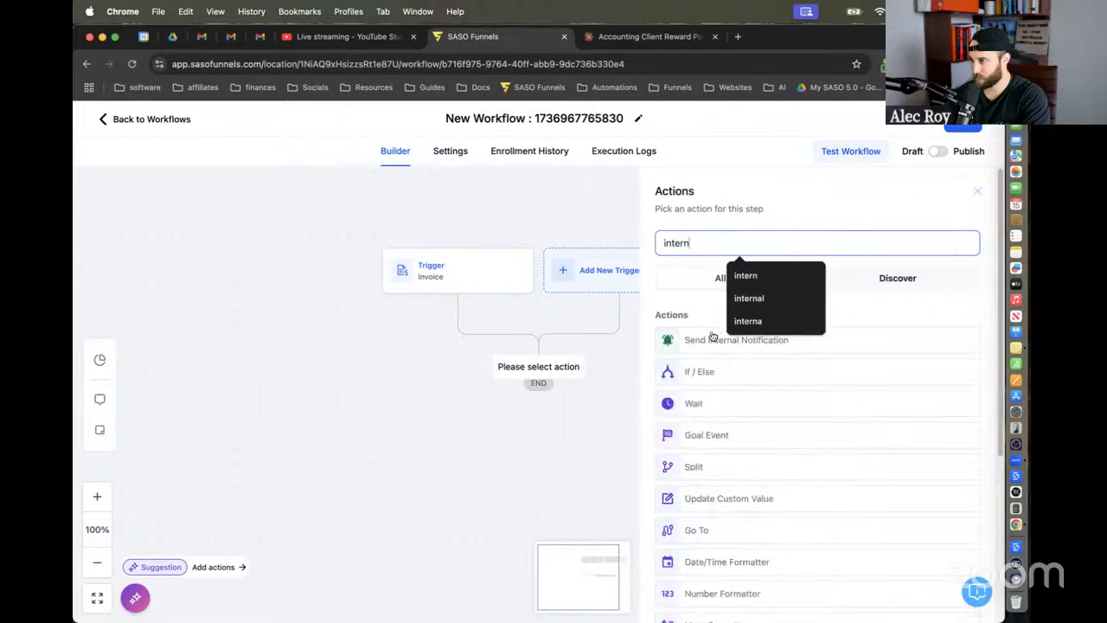
left_click(709, 338)
left_click(693, 322)
left_click(703, 353)
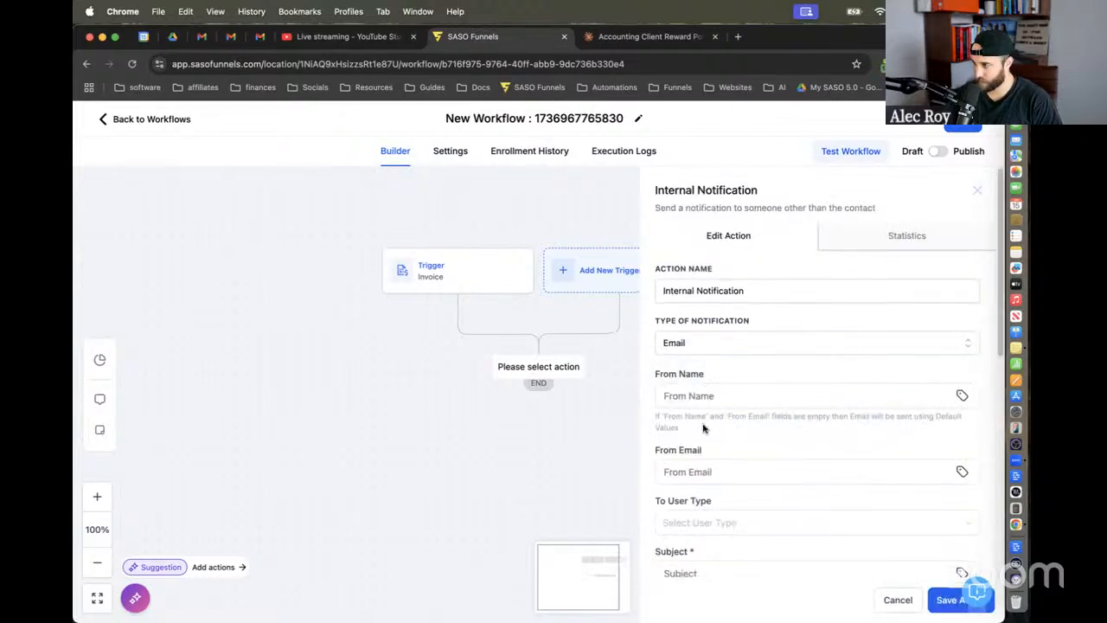
Step: Examine the Invoice custom values that can be inserted into the internal notification's message
scroll(705, 424, "down", 3)
scroll(706, 424, "down", 1)
left_click(664, 511)
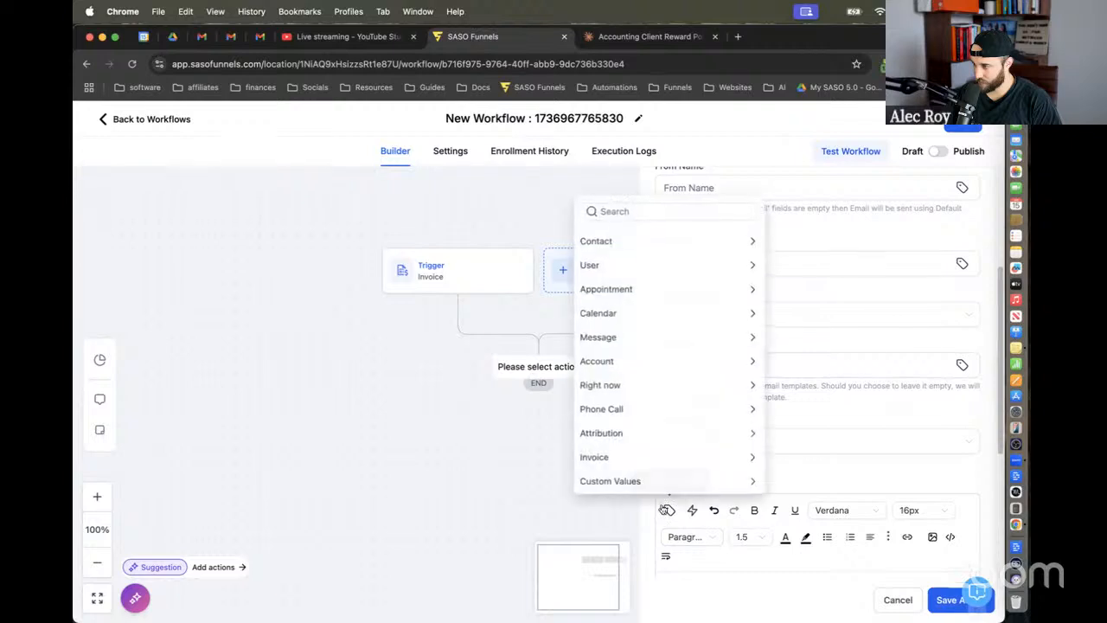
left_click(633, 465)
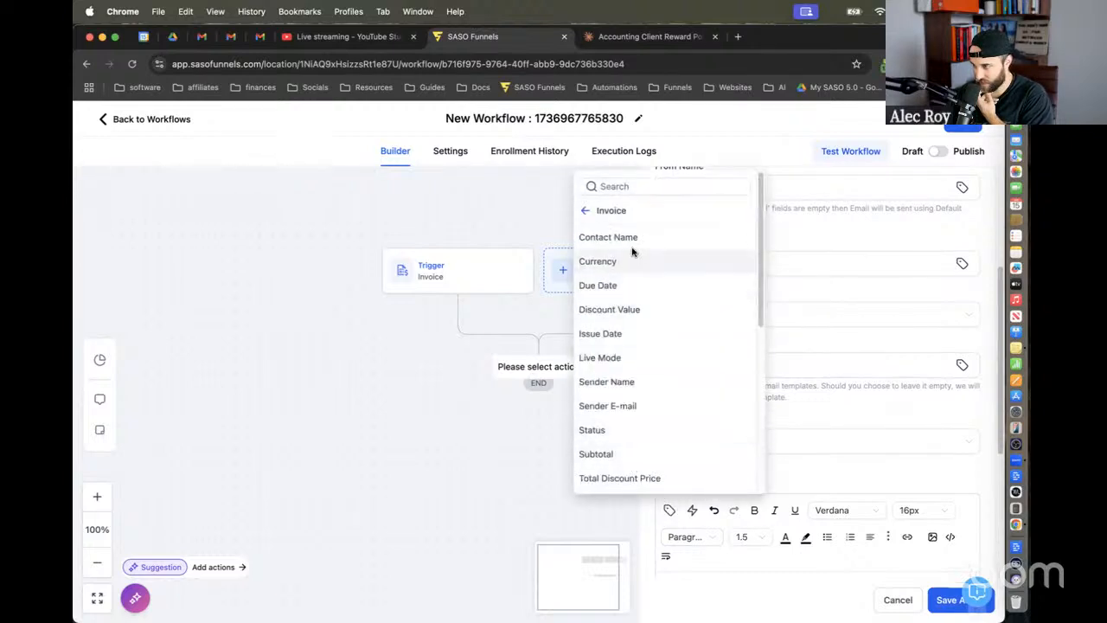
scroll(655, 461, "down", 4)
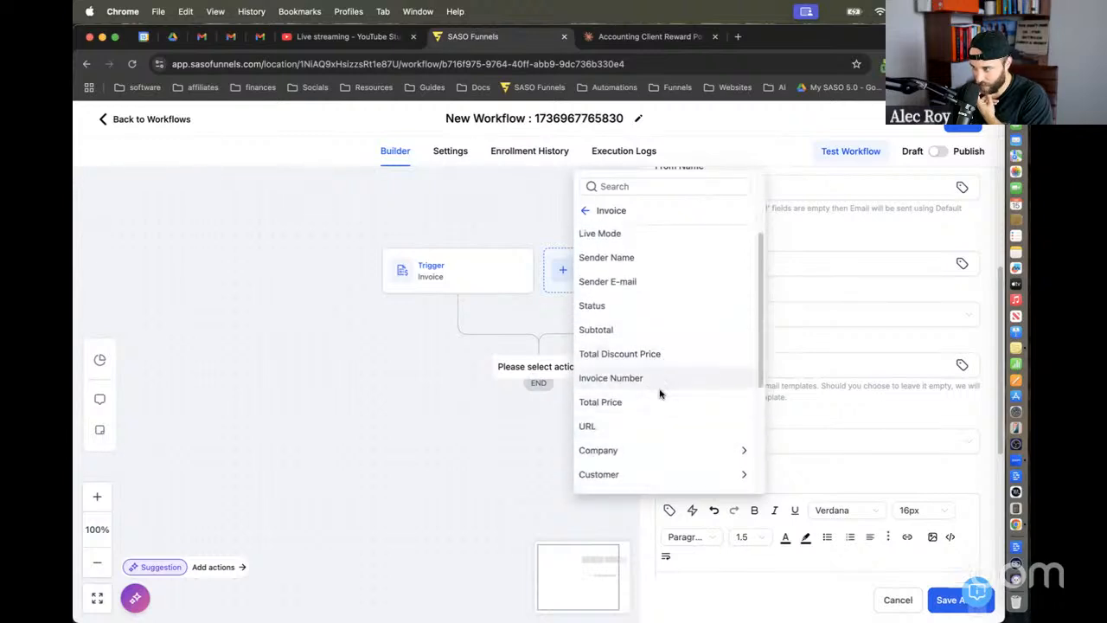
scroll(660, 400, "up", 1)
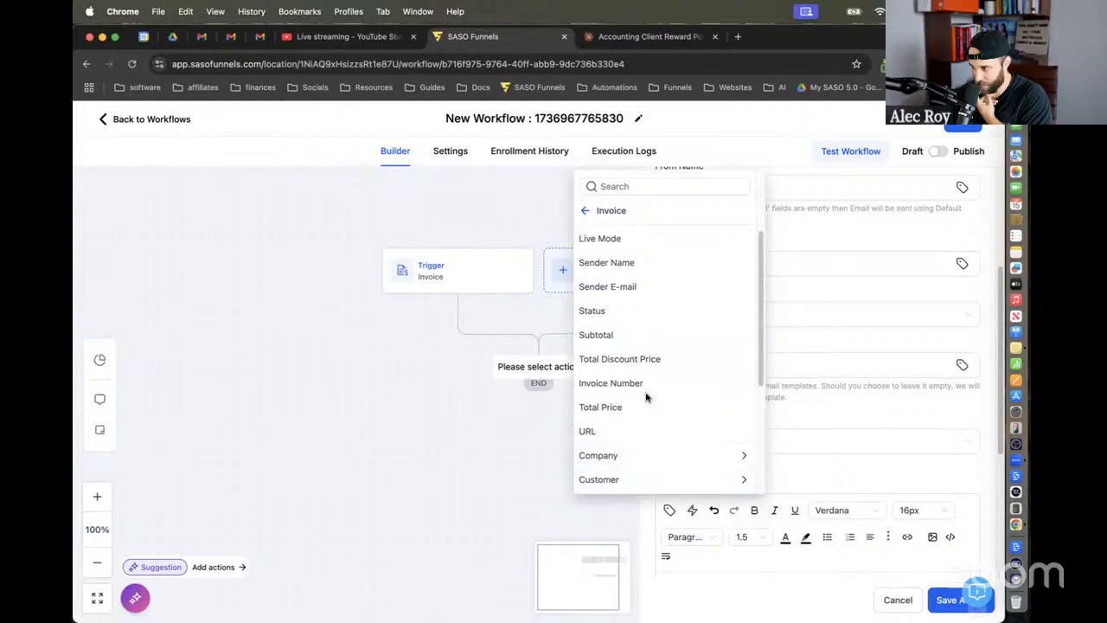
scroll(646, 397, "up", 2)
left_click(586, 211)
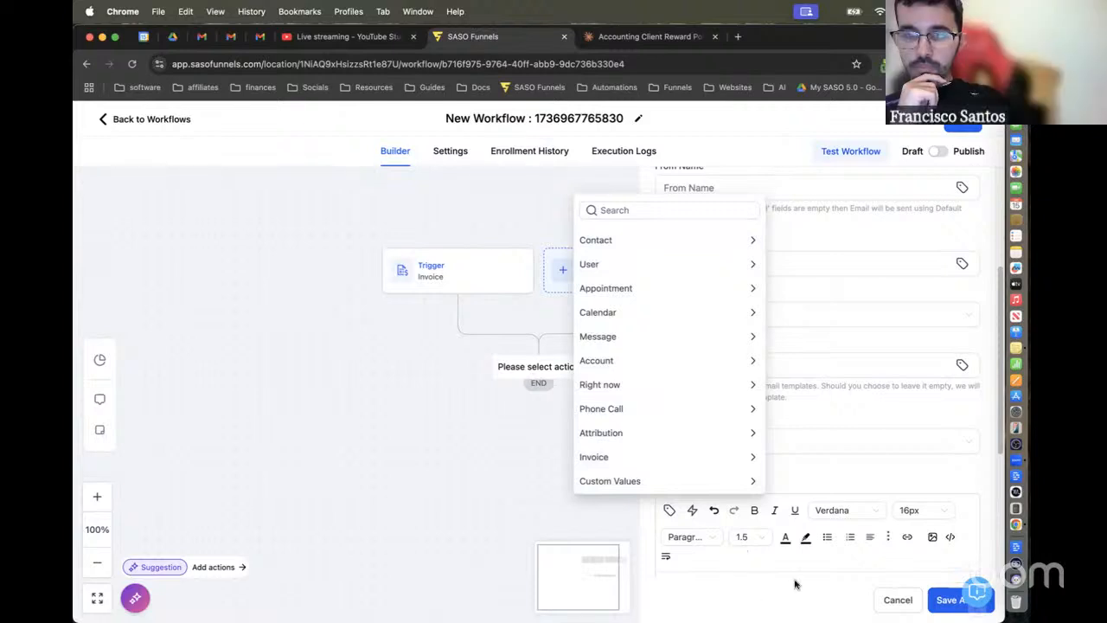
Step: Read through the full list of Invoice custom values for the message, including Company, Customer and the amount fields, and leave it without inserting any
left_click(673, 461)
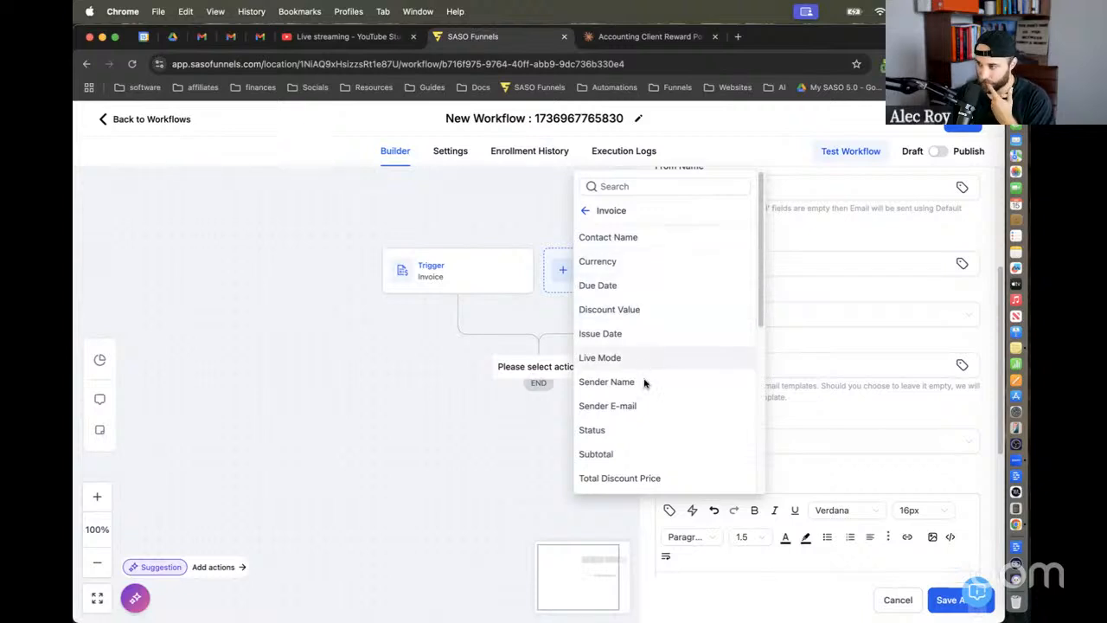
scroll(638, 432, "down", 1)
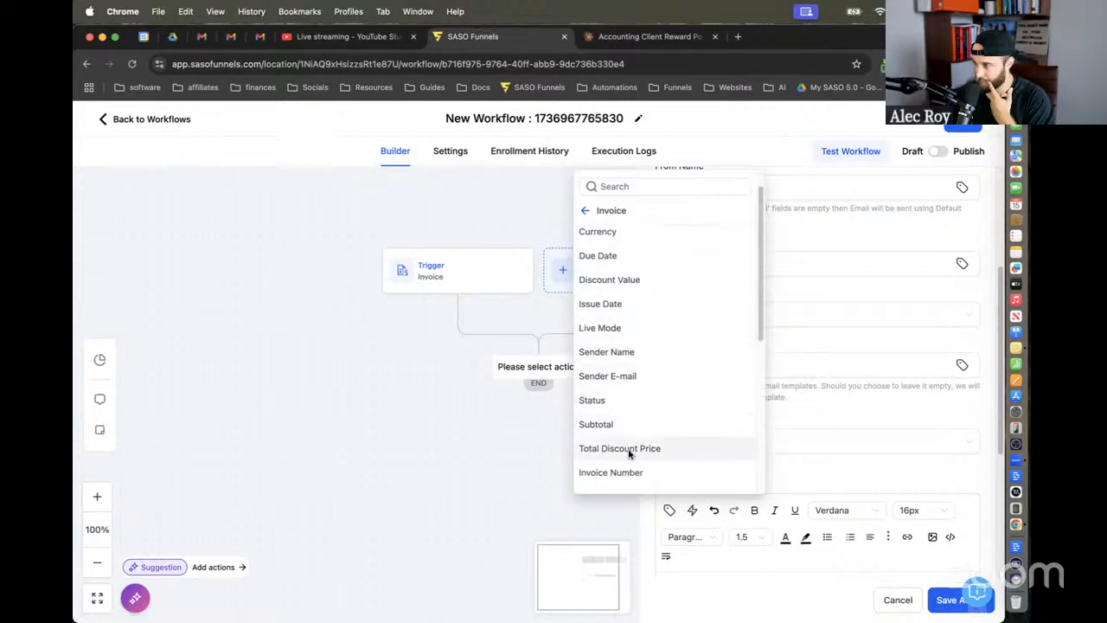
scroll(616, 389, "up", 1)
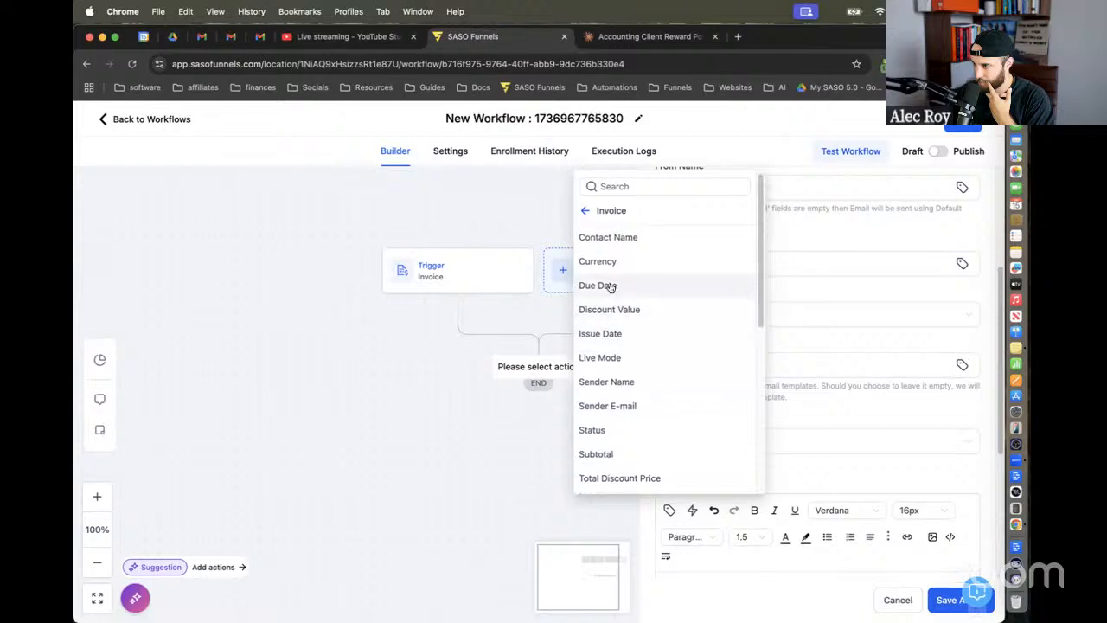
scroll(628, 389, "down", 2)
scroll(630, 394, "down", 3)
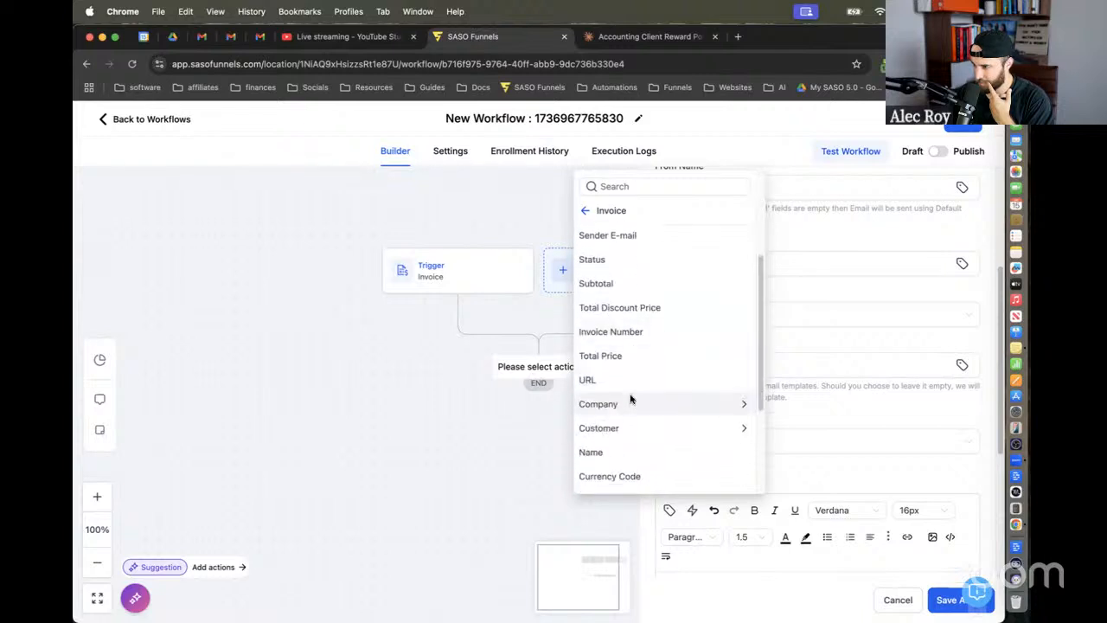
scroll(621, 364, "down", 3)
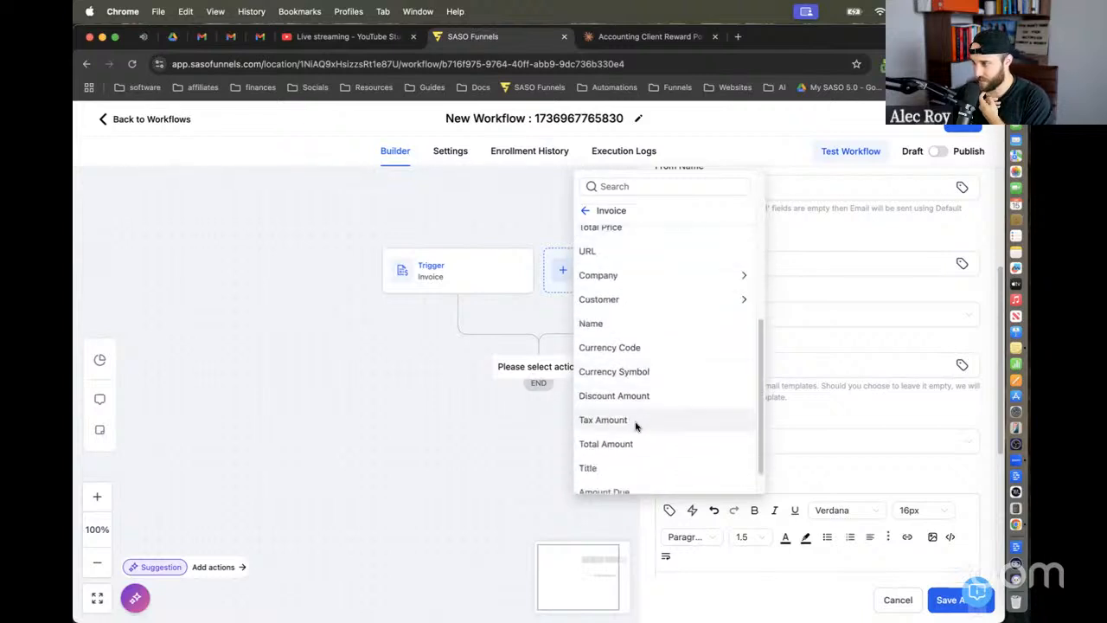
scroll(632, 402, "down", 1)
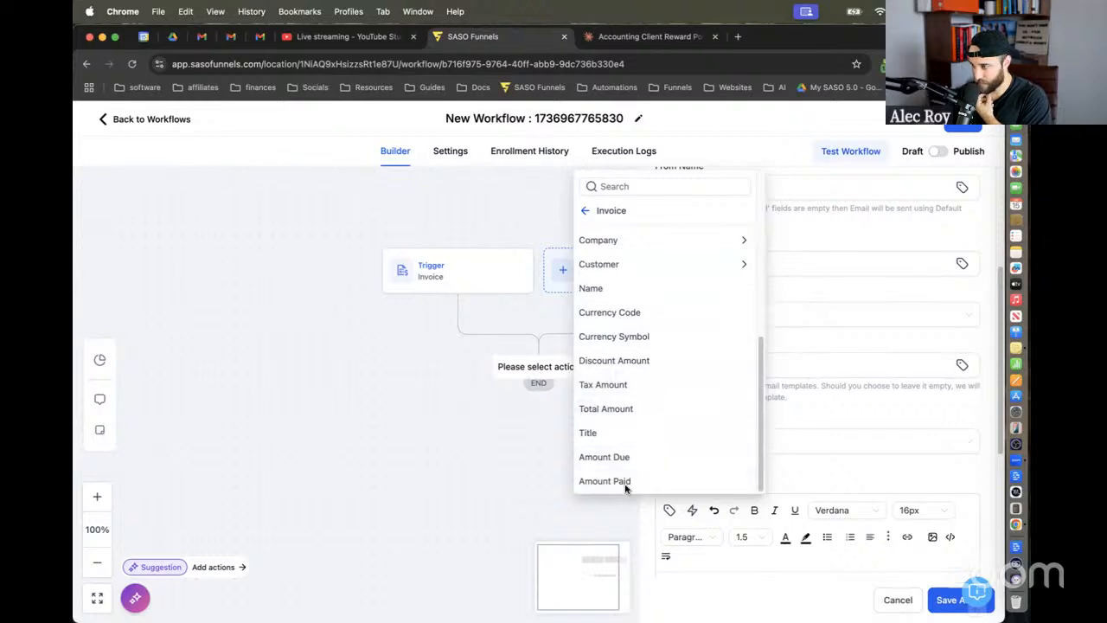
left_click(689, 561)
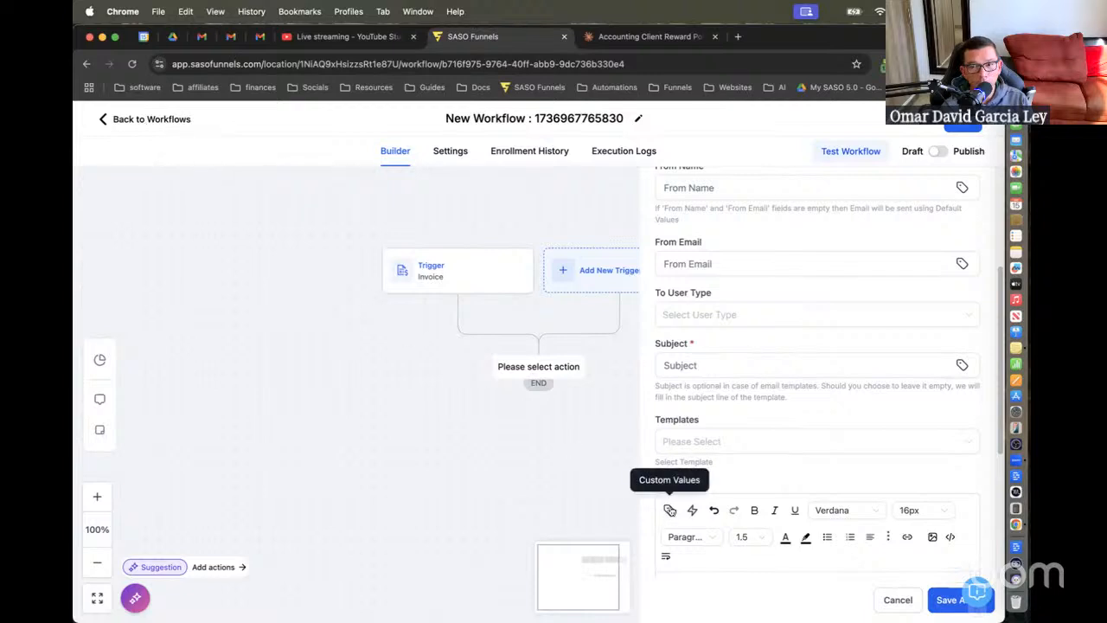
Step: Insert the Invoice URL custom value into the internal notification's message
left_click(669, 509)
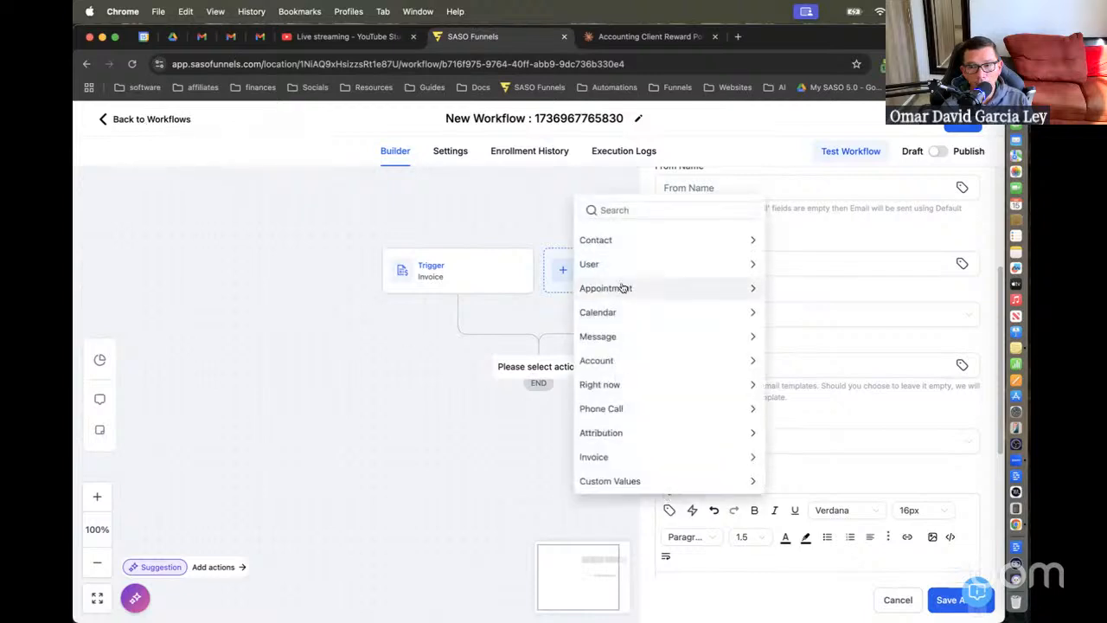
left_click(659, 456)
scroll(663, 385, "down", 5)
scroll(662, 385, "down", 2)
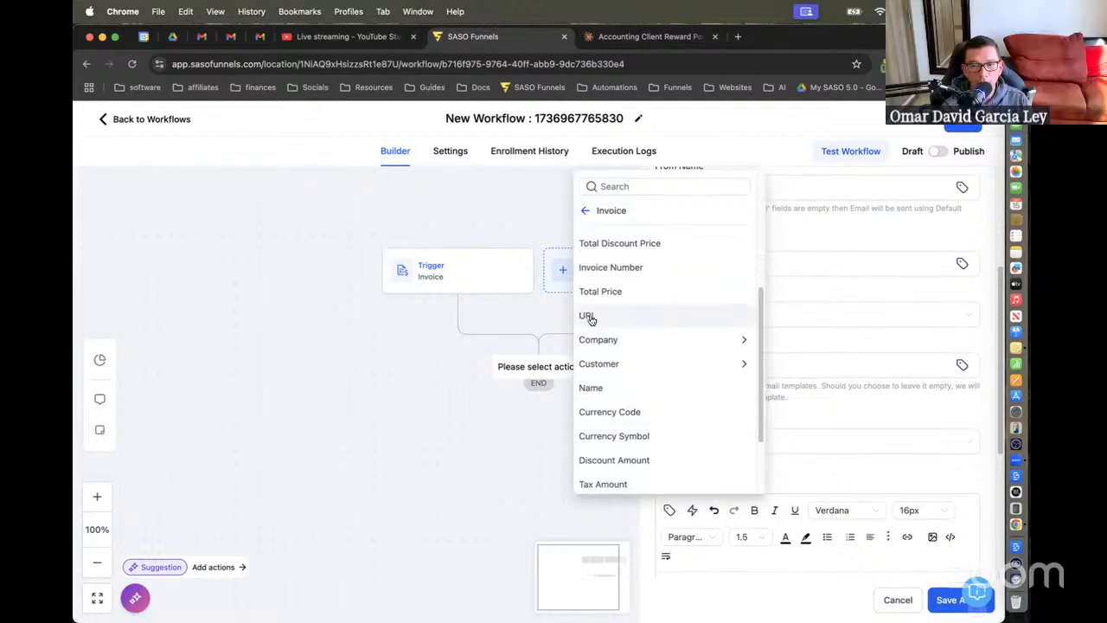
left_click(588, 317)
scroll(718, 433, "down", 3)
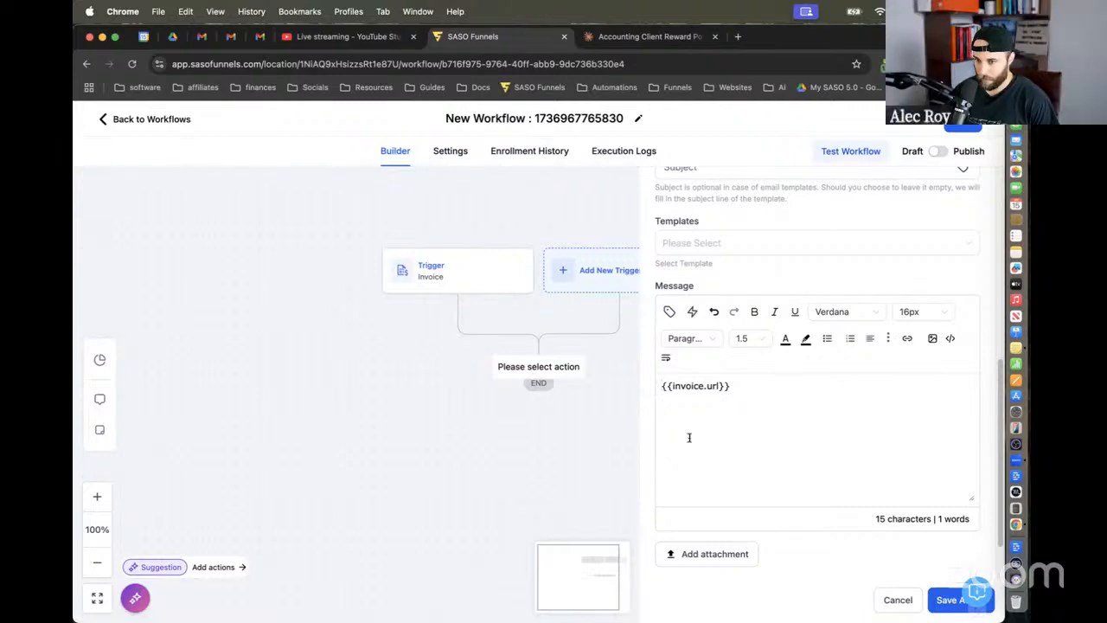
Step: Add a "Hey" greeting with the recipient's first name above the invoice URL in the message
key("Return")
key("Return")
key("Up")
key("Up")
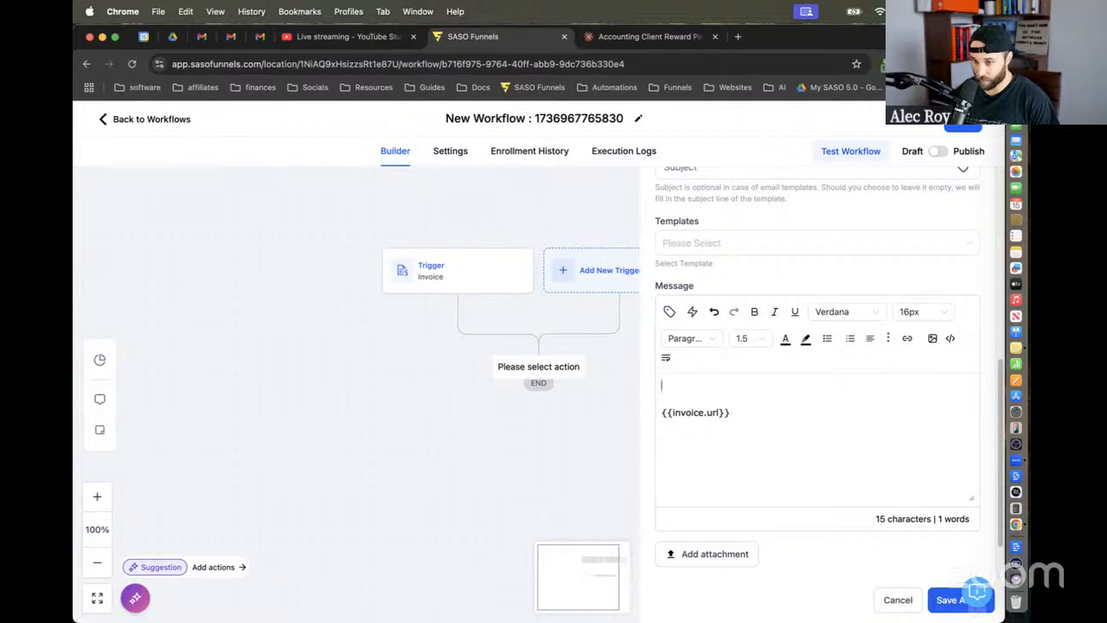
type("Hey ")
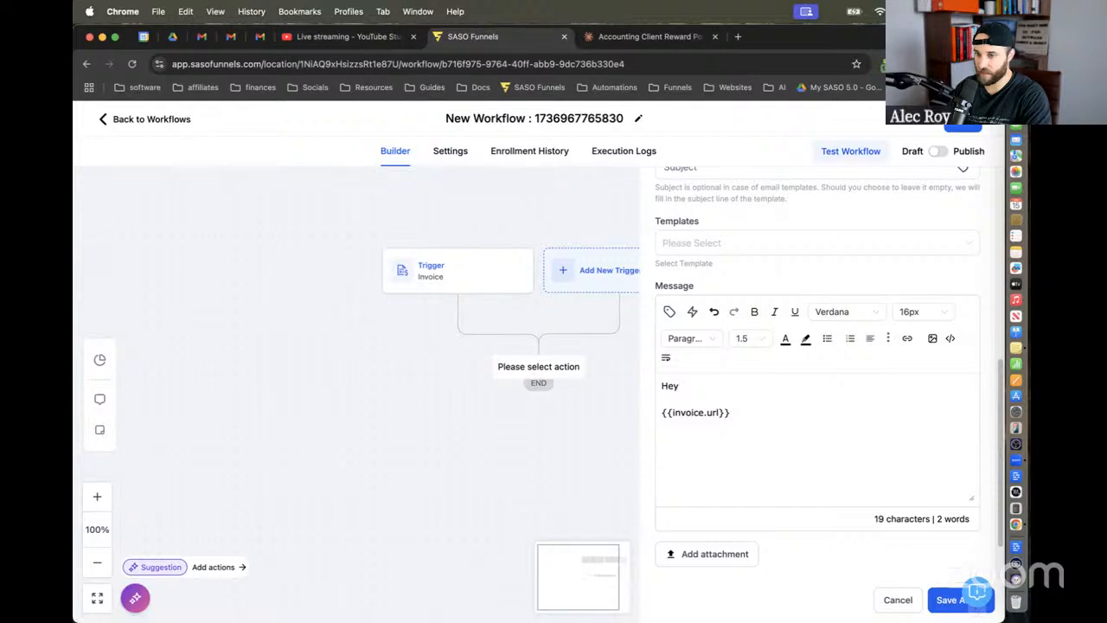
type("Bob,")
key("Return")
key("Return")
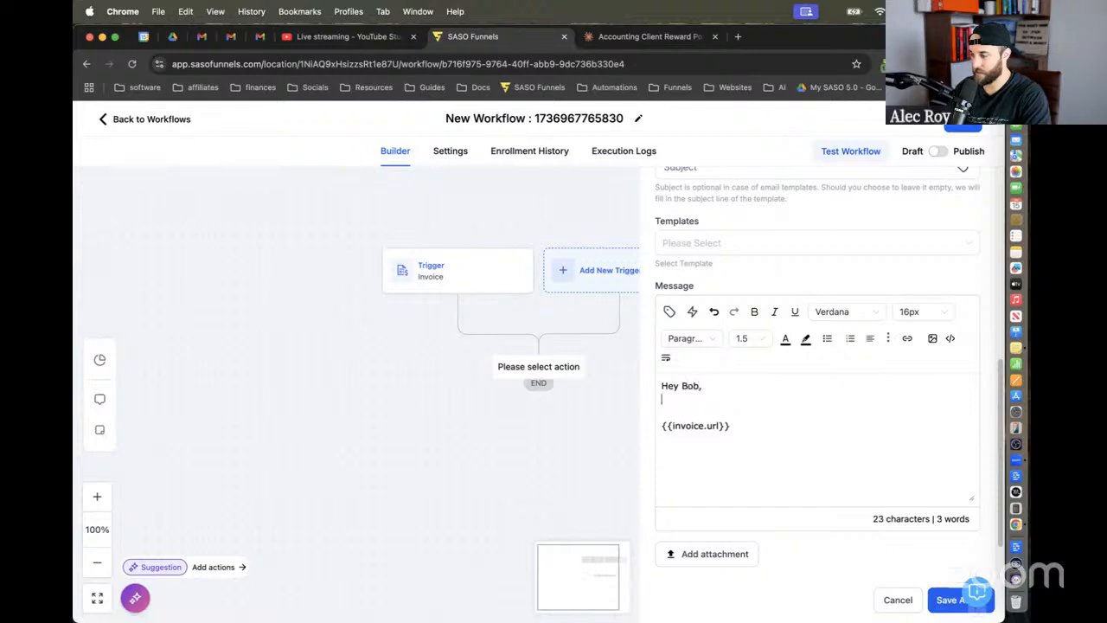
Step: Write "New invoice updates from" below the greeting, followed by the account name custom value {{location.name}}
type("New invoice u")
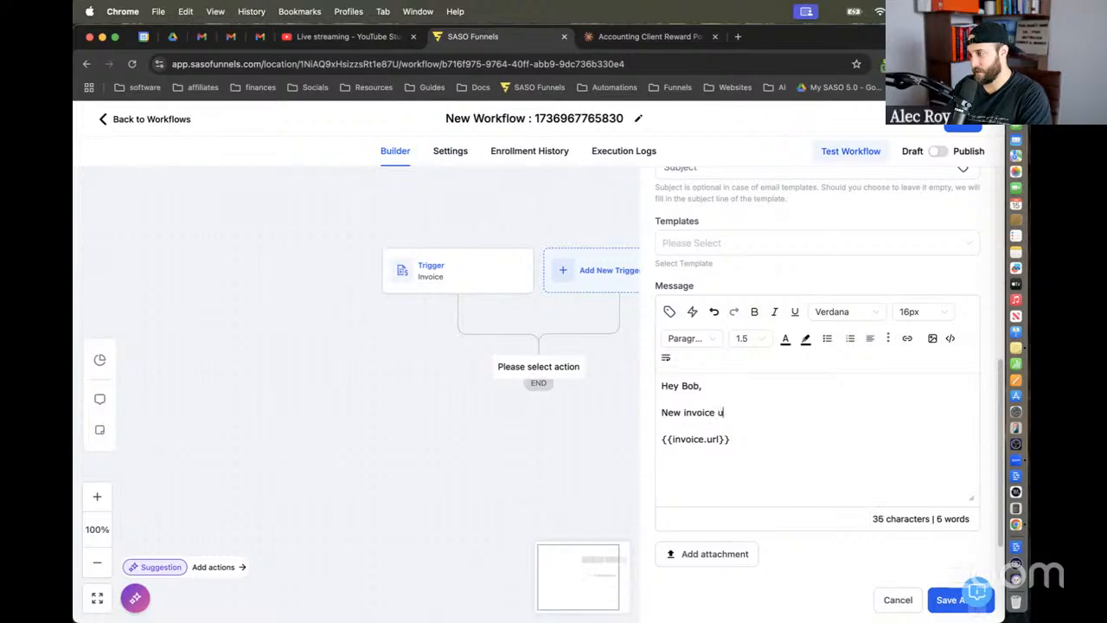
type("pdates from")
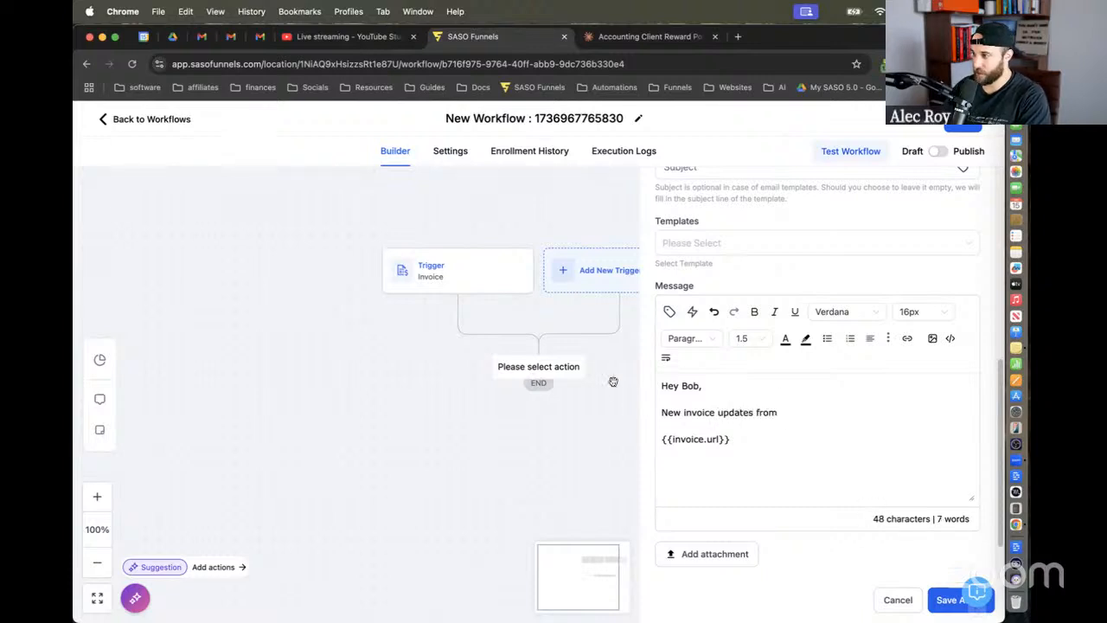
left_click(669, 311)
left_click(587, 371)
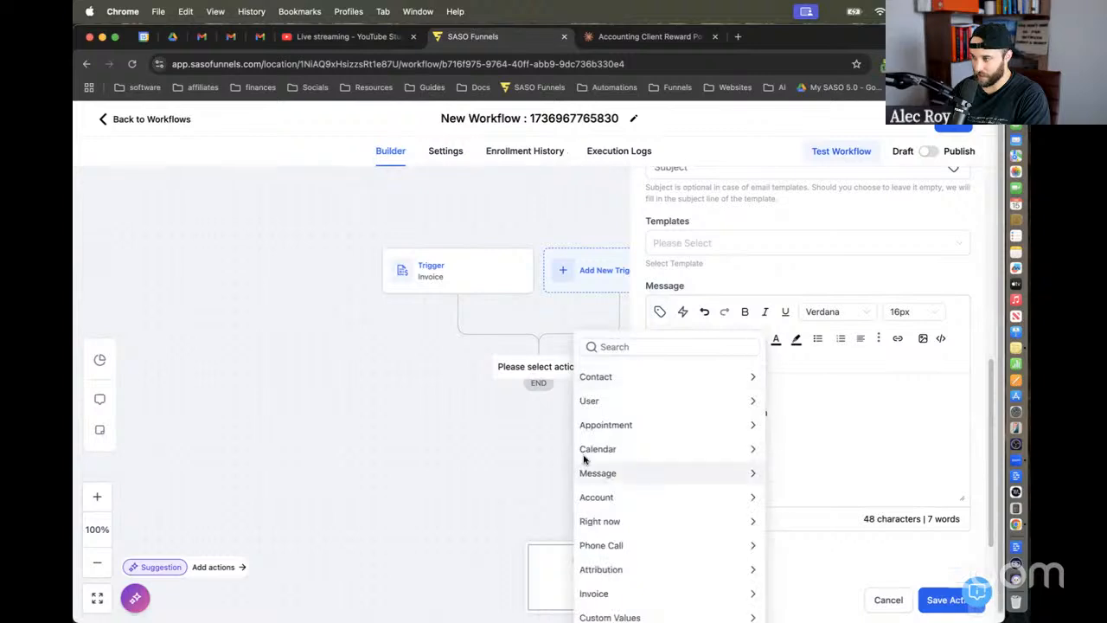
left_click(629, 498)
left_click(603, 397)
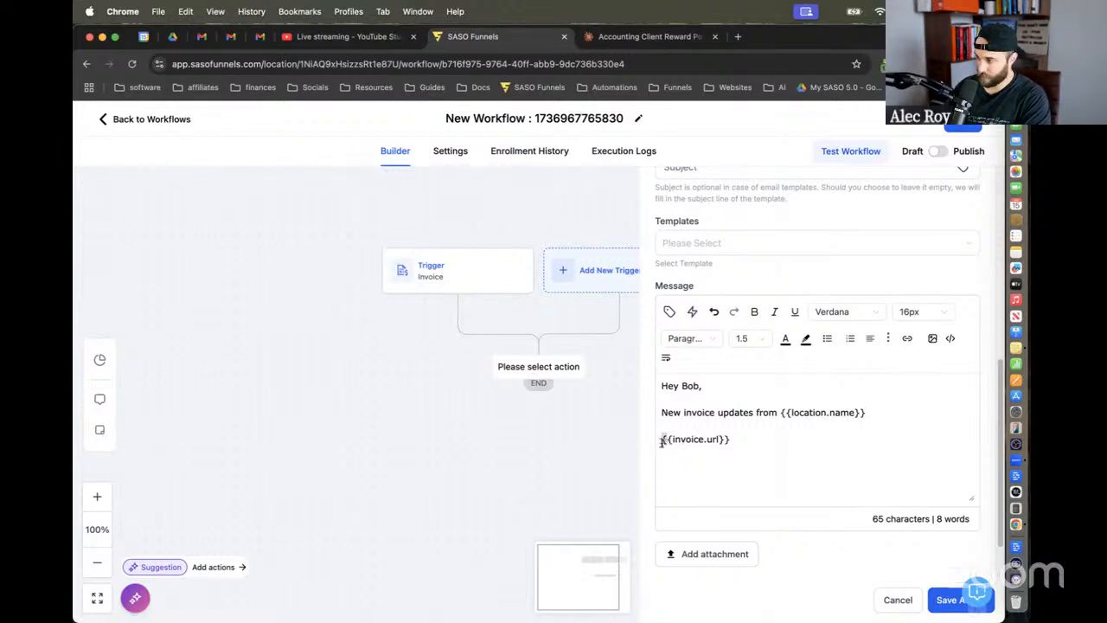
Step: Put "Please review here:" before the invoice URL and add the closing "Thanks," below it
type("Please review her")
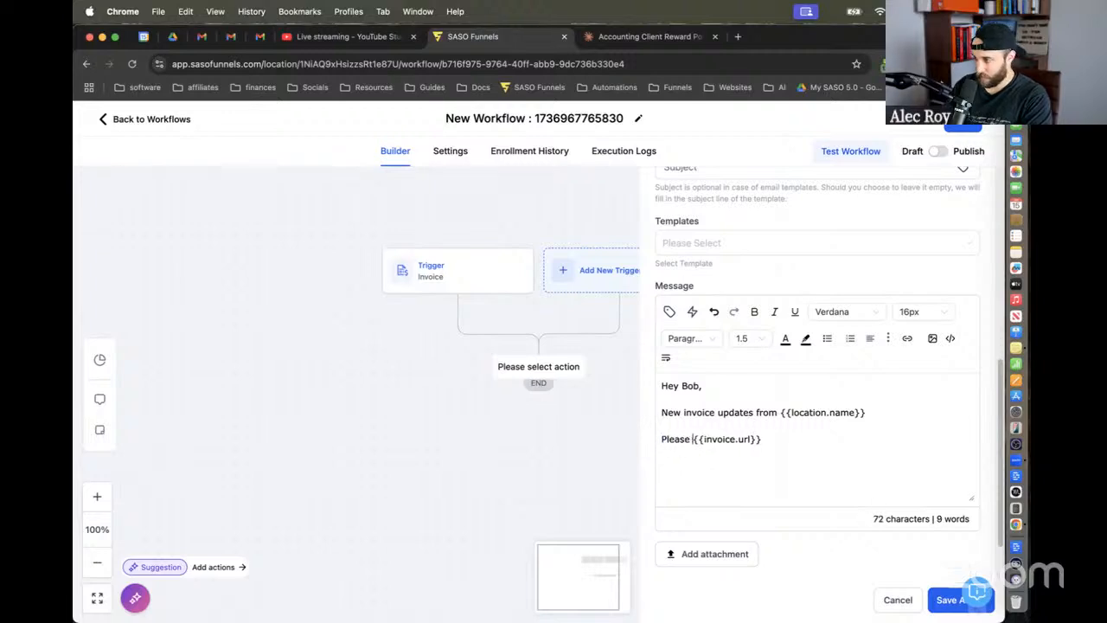
type("e: {{invoice.url}} ")
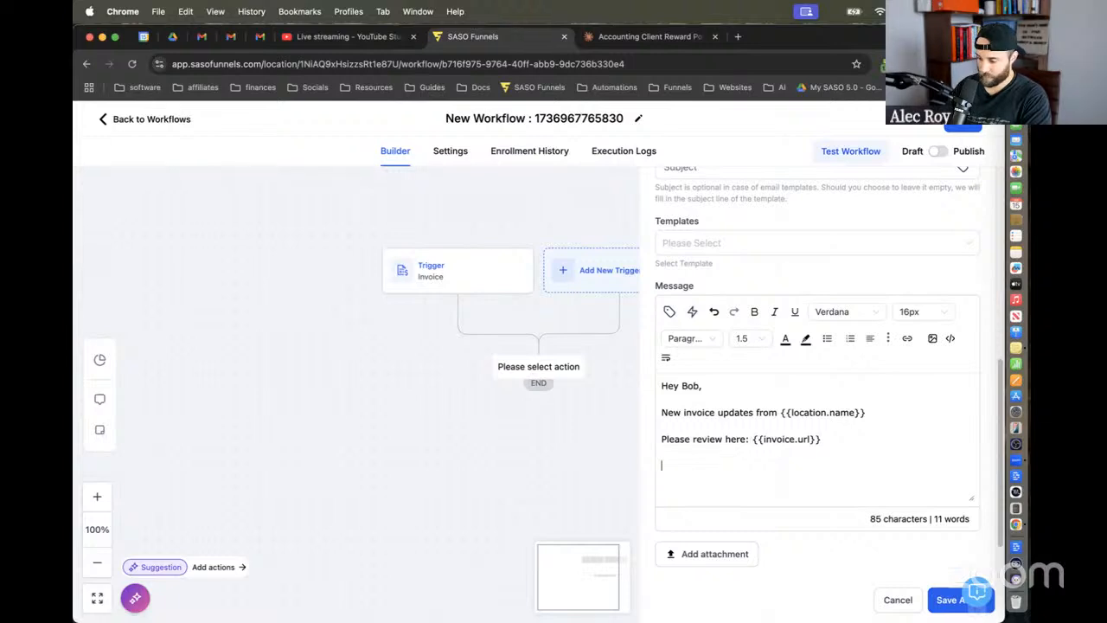
type("thank")
key("BackSpace")
key("BackSpace")
key("BackSpace")
key("BackSpace")
type("Thanks,")
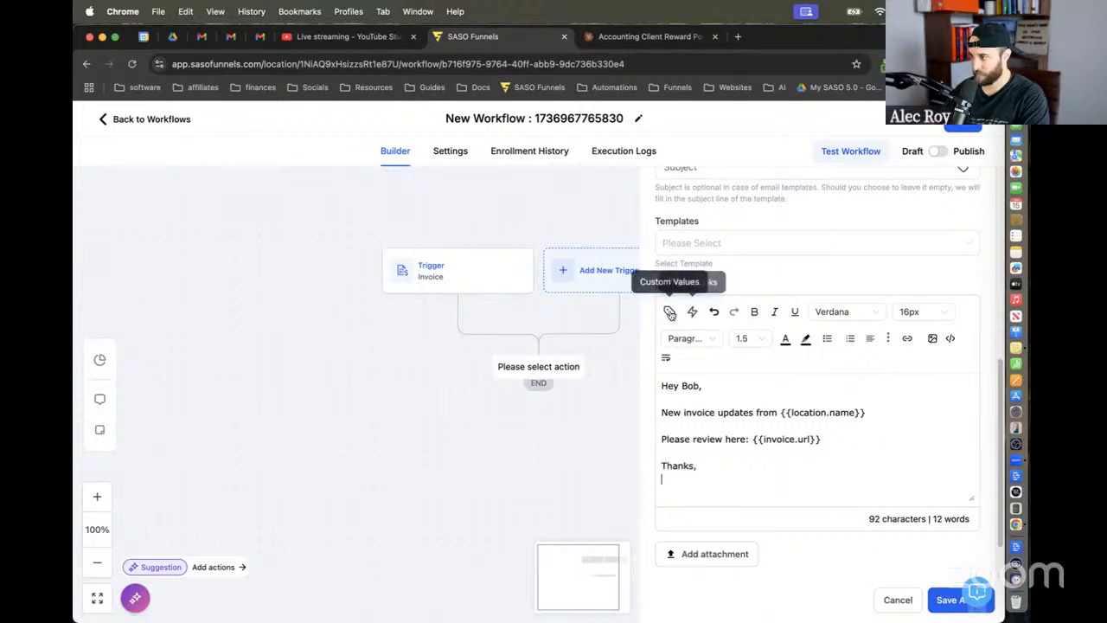
Step: Insert the User First Name custom value under "Thanks," as the message's signature
left_click(669, 311)
left_click(577, 377)
left_click(589, 399)
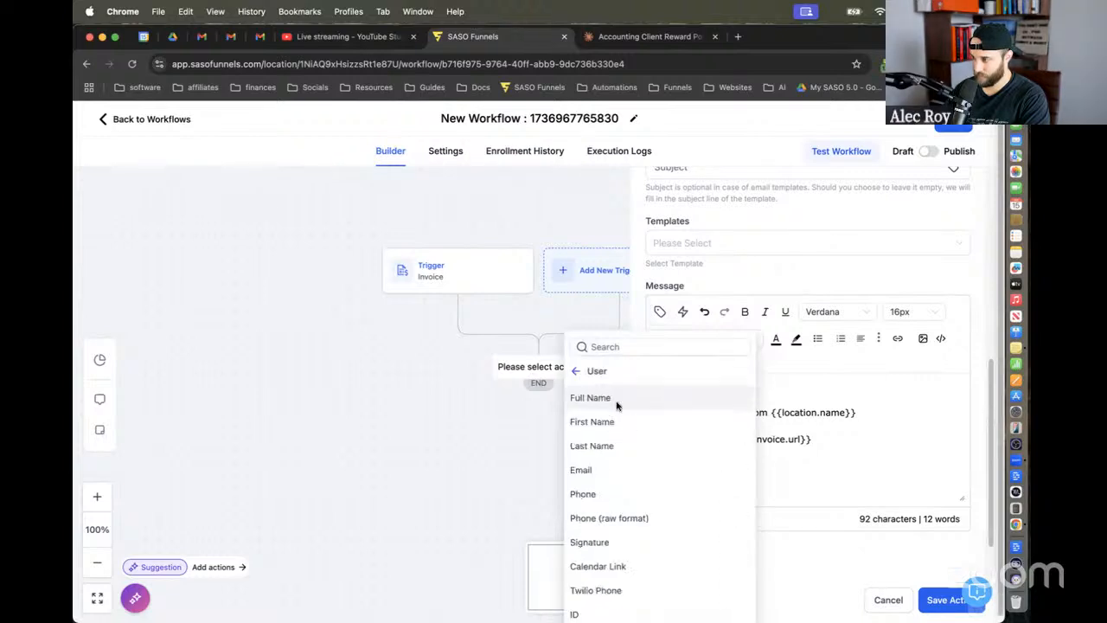
left_click(619, 422)
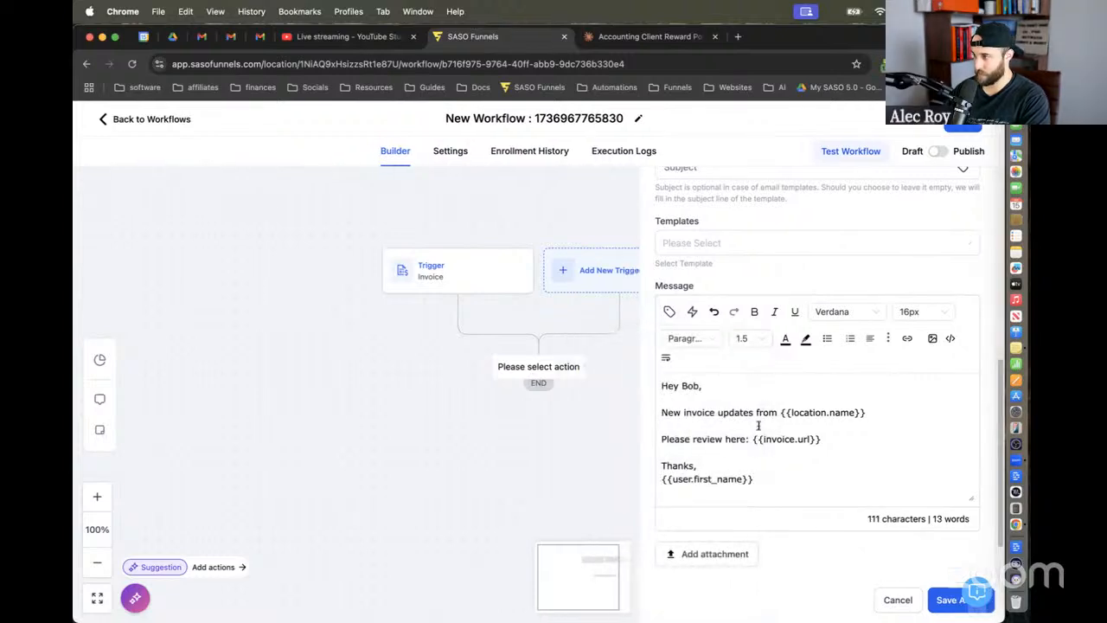
Step: Copy {{location.name}} from the invoice updates line and paste it on a new line below the user's first name
left_click_drag(782, 412, 876, 411)
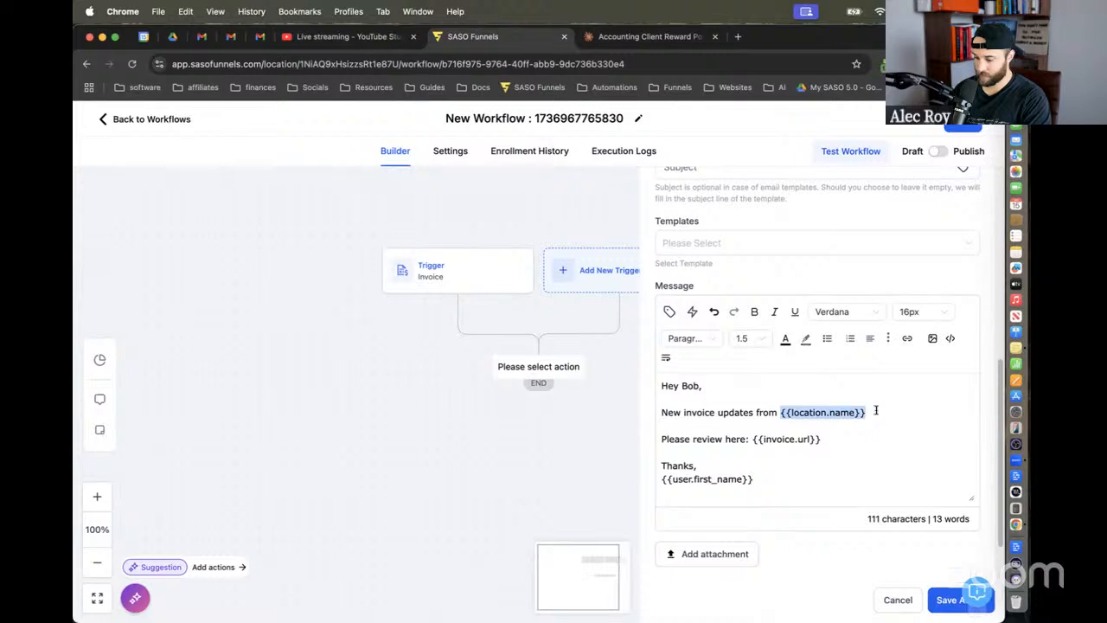
key("super+c")
scroll(717, 464, "down", 1)
left_click(708, 461)
key("Return")
key("super+v")
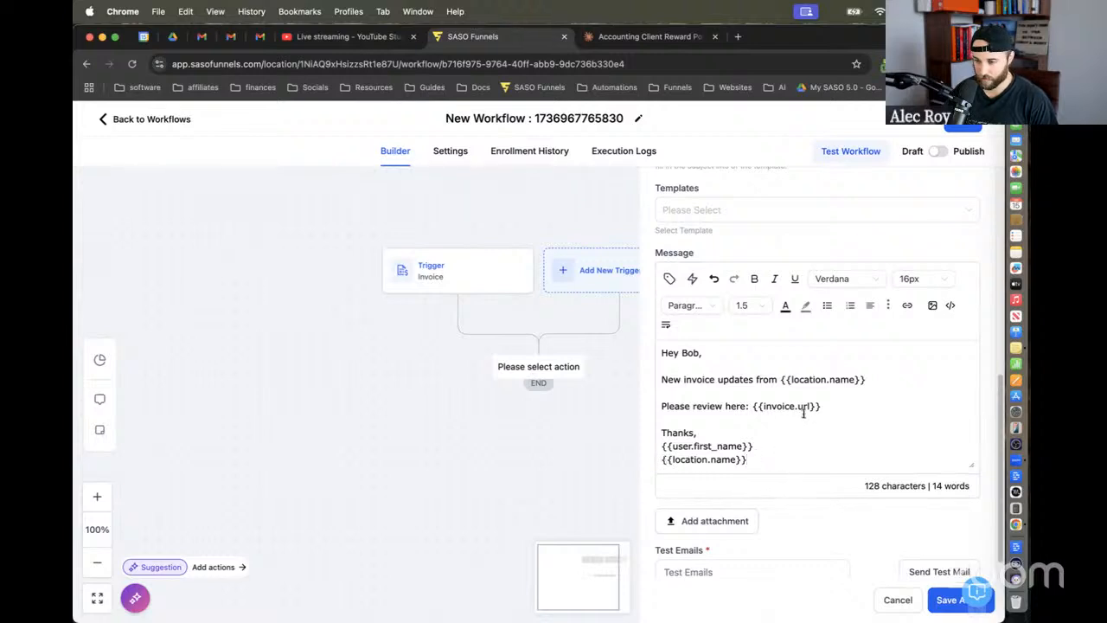
Step: Discard the internal notification action and exit the workflow without saving, ending at the top level of the workflow list
scroll(804, 413, "up", 3)
scroll(804, 416, "down", 4)
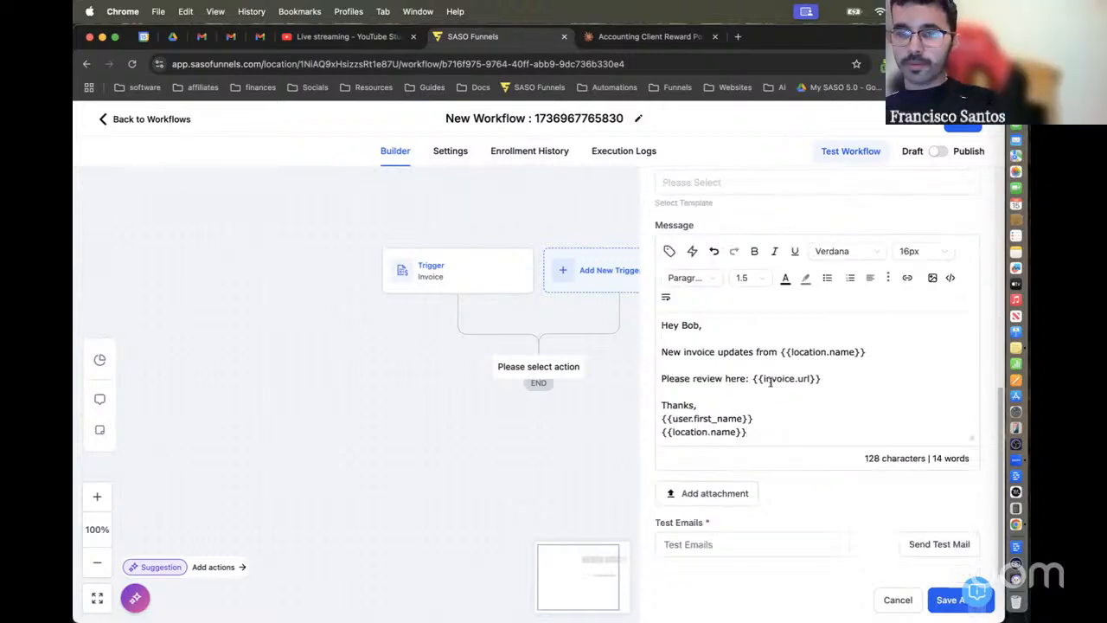
scroll(756, 372, "up", 3)
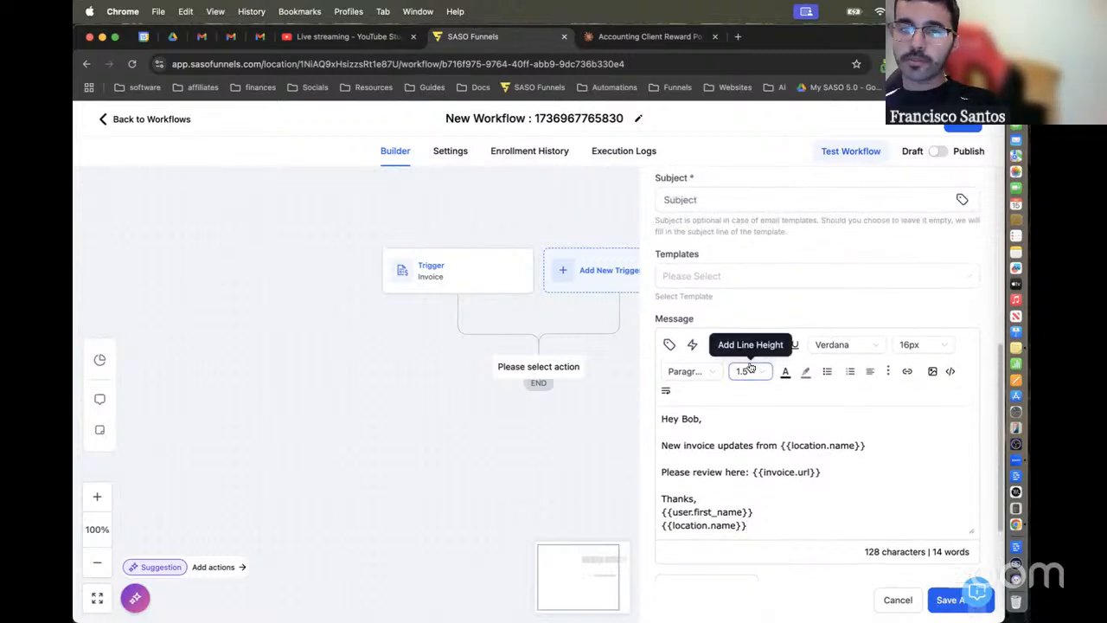
scroll(749, 368, "down", 3)
scroll(751, 367, "up", 8)
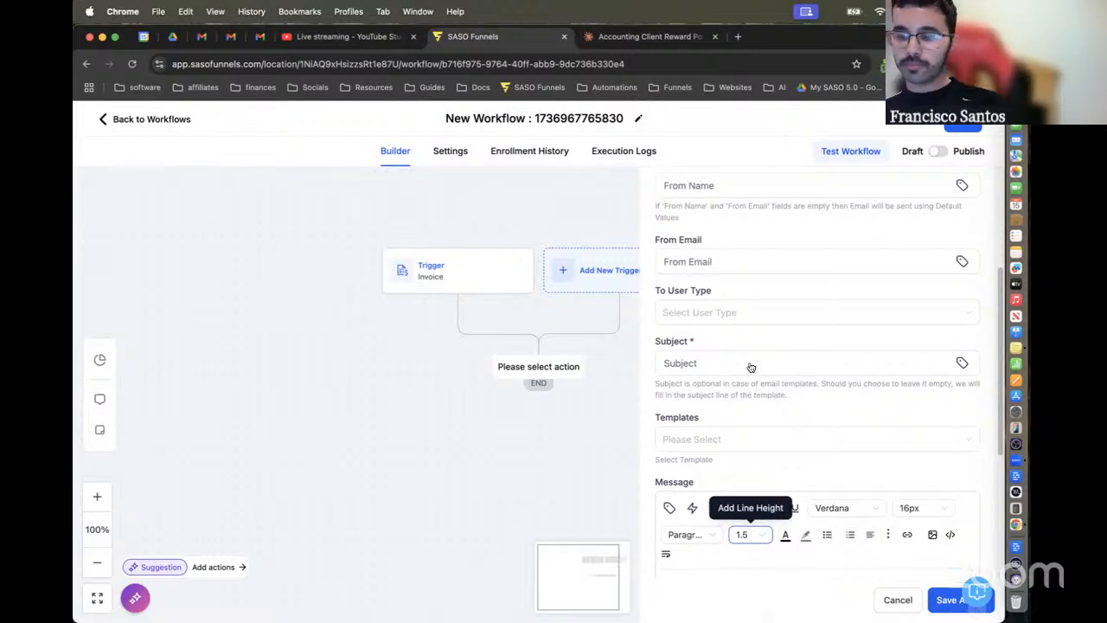
scroll(751, 367, "down", 5)
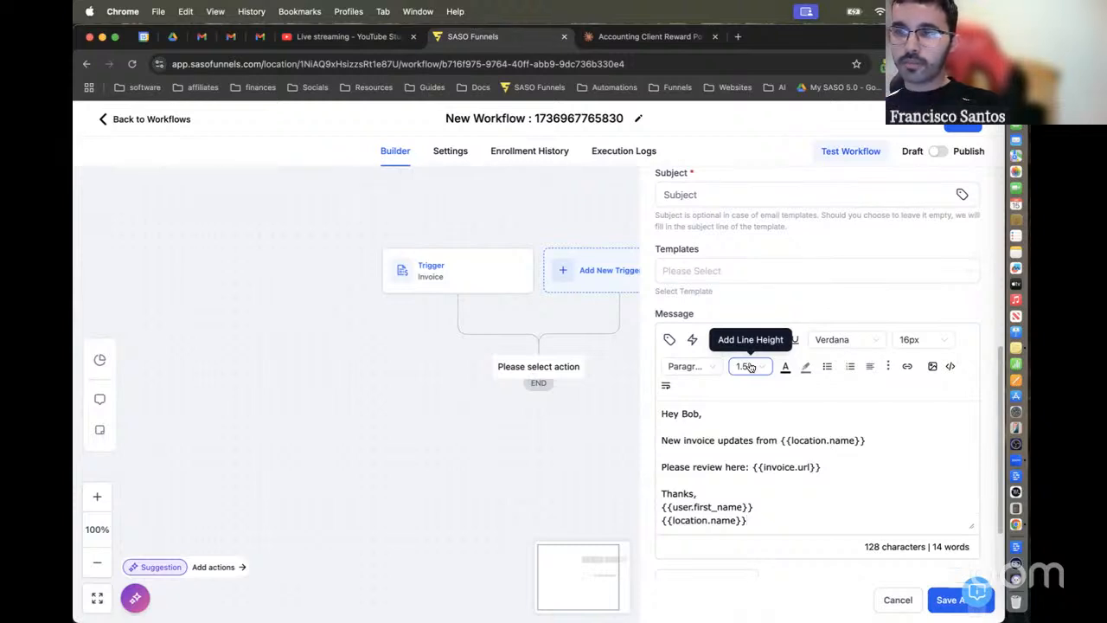
left_click(899, 600)
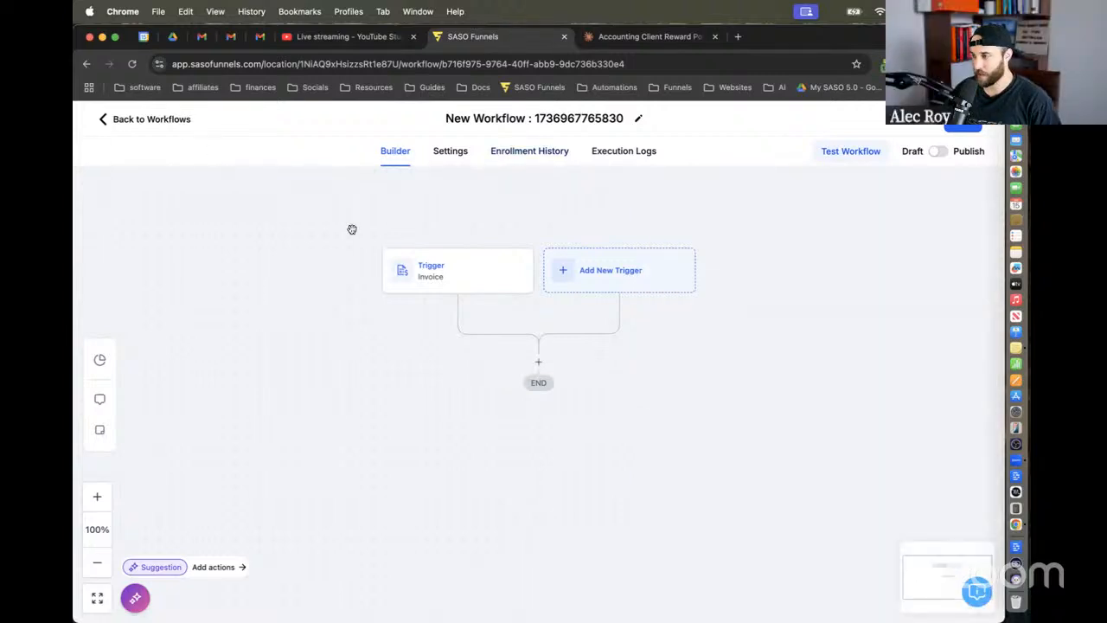
left_click(164, 118)
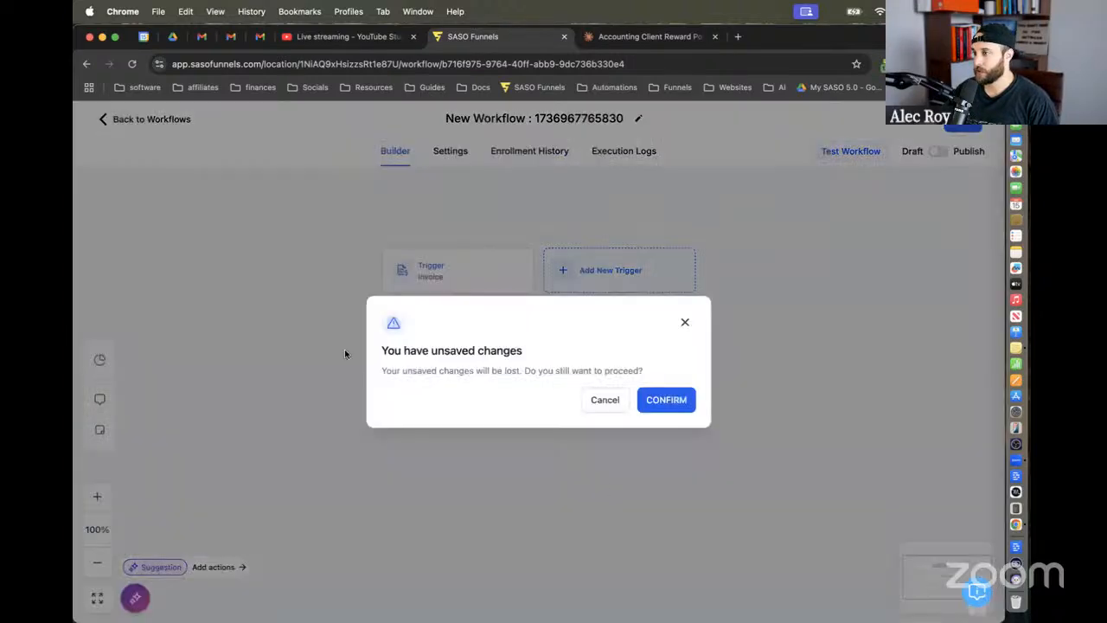
left_click(670, 409)
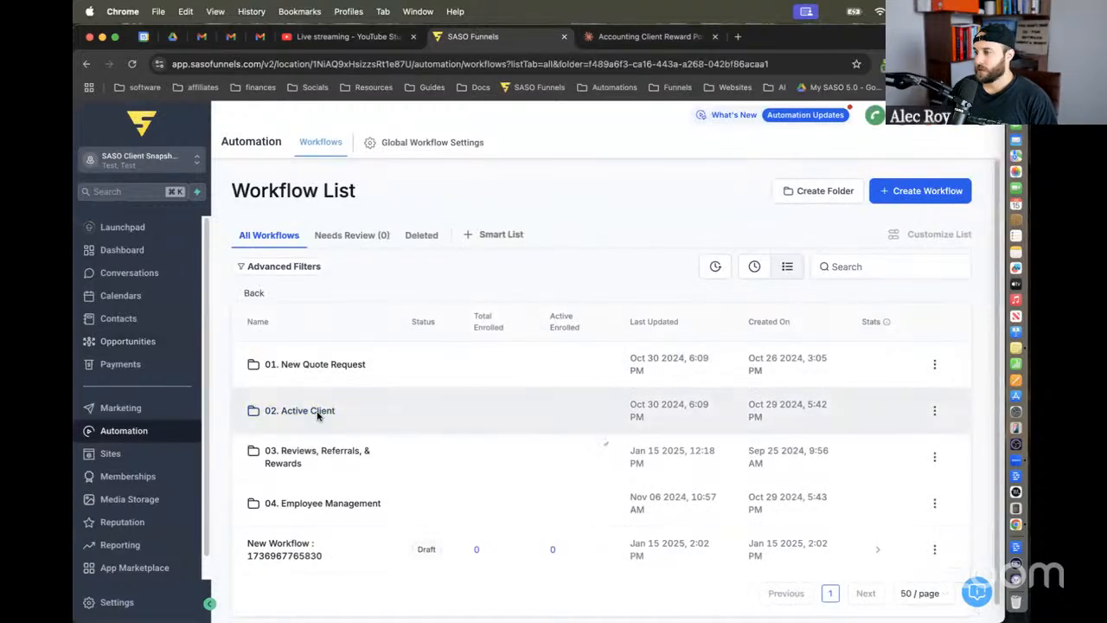
left_click(316, 415)
left_click(255, 292)
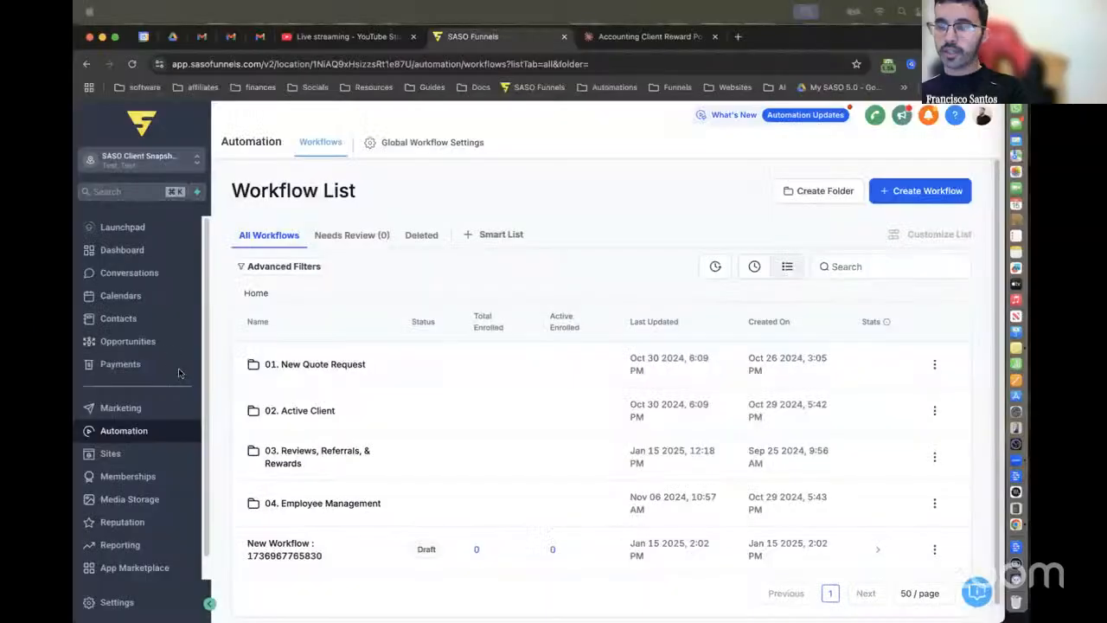
Step: Go to Estimates under Payments and open the Payment Settings section of its settings
left_click(147, 365)
mouse_move(312, 149)
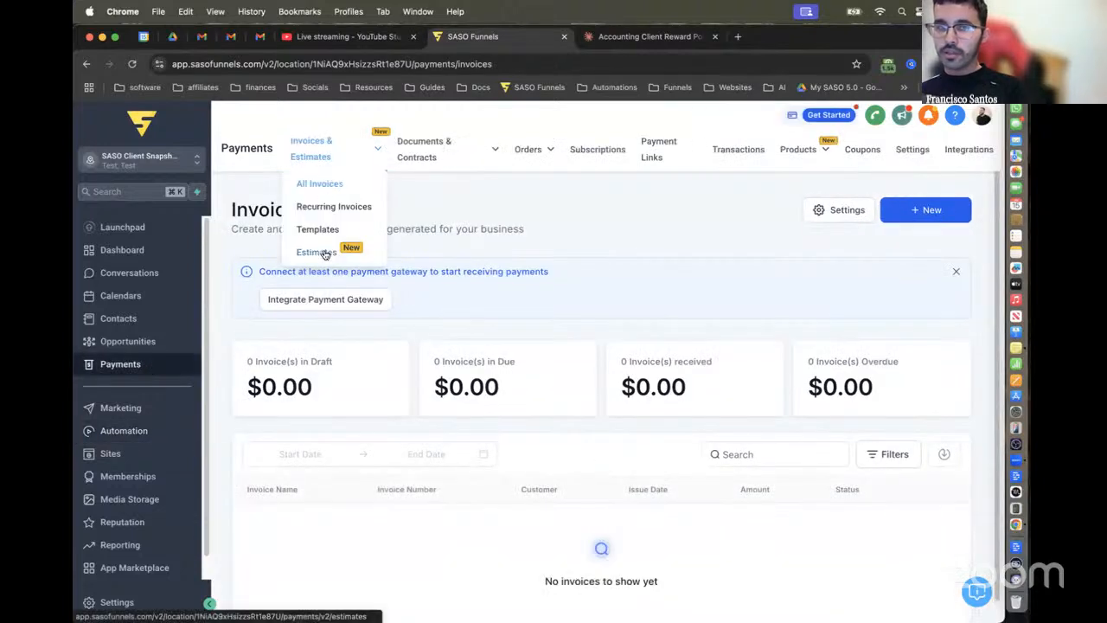
left_click(316, 252)
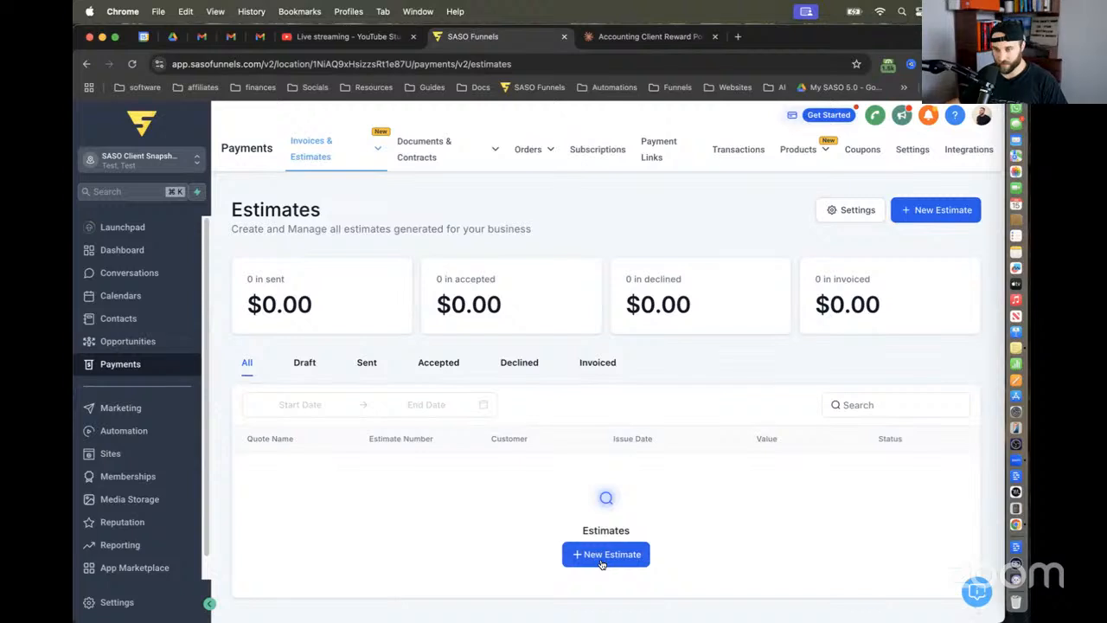
left_click(859, 209)
left_click(297, 383)
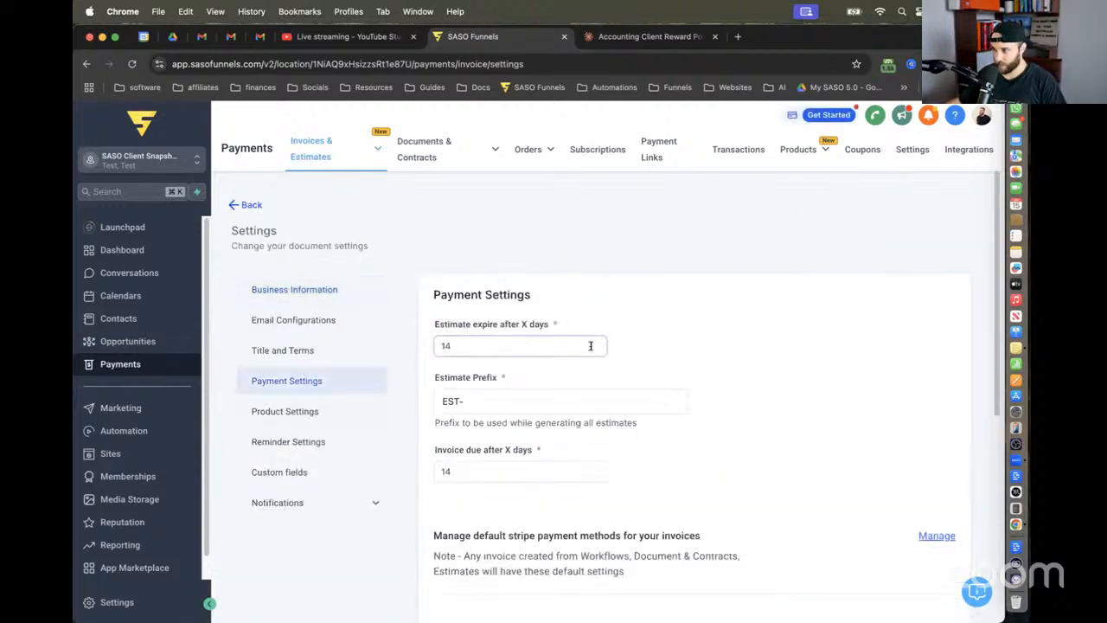
Step: Examine the Payment Settings section for estimate expiry, invoice due days, partial payment, late fee and tip options
scroll(592, 370, "down", 5)
scroll(559, 504, "down", 3)
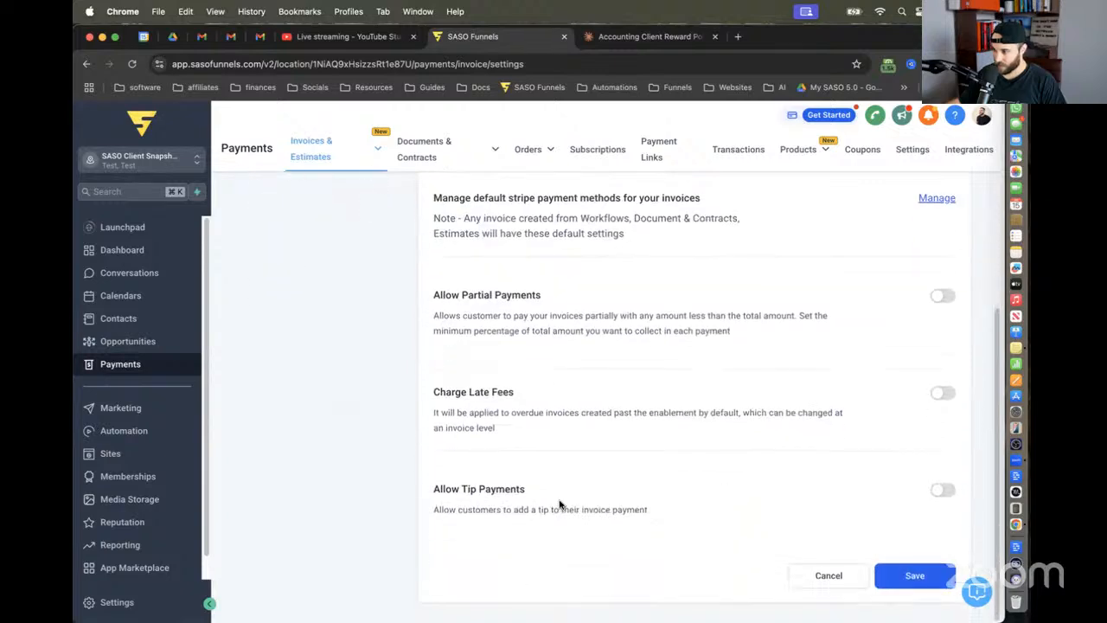
scroll(554, 484, "up", 1)
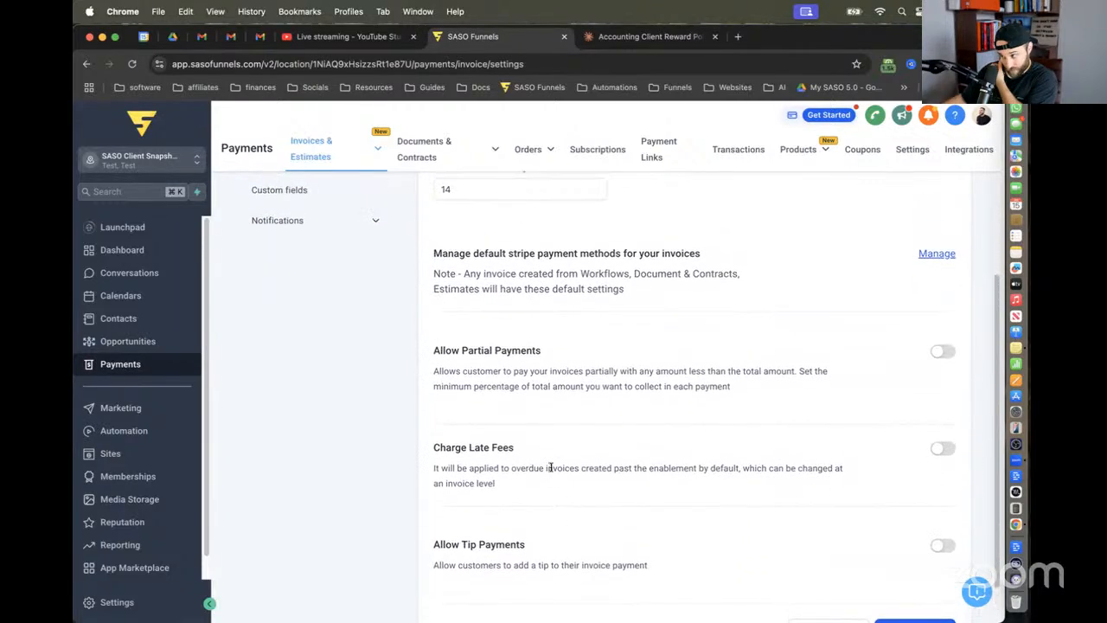
scroll(540, 466, "up", 4)
scroll(519, 354, "down", 8)
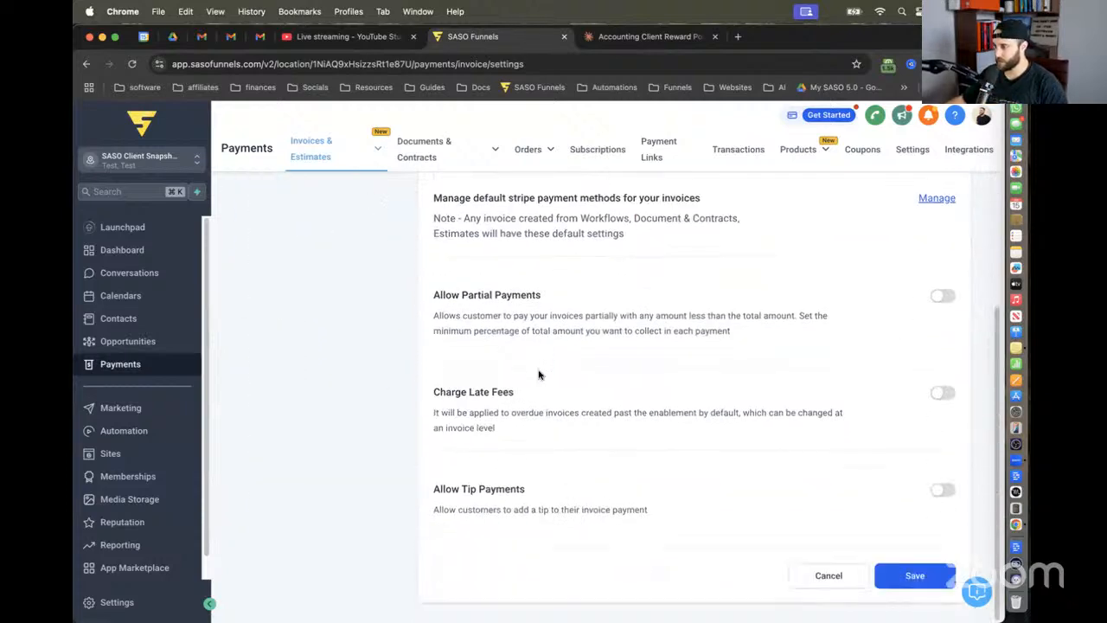
scroll(433, 337, "up", 3)
Step: Look through the Product Settings, Business Information, Custom fields and Reminder Settings sections of the estimate settings
left_click(299, 271)
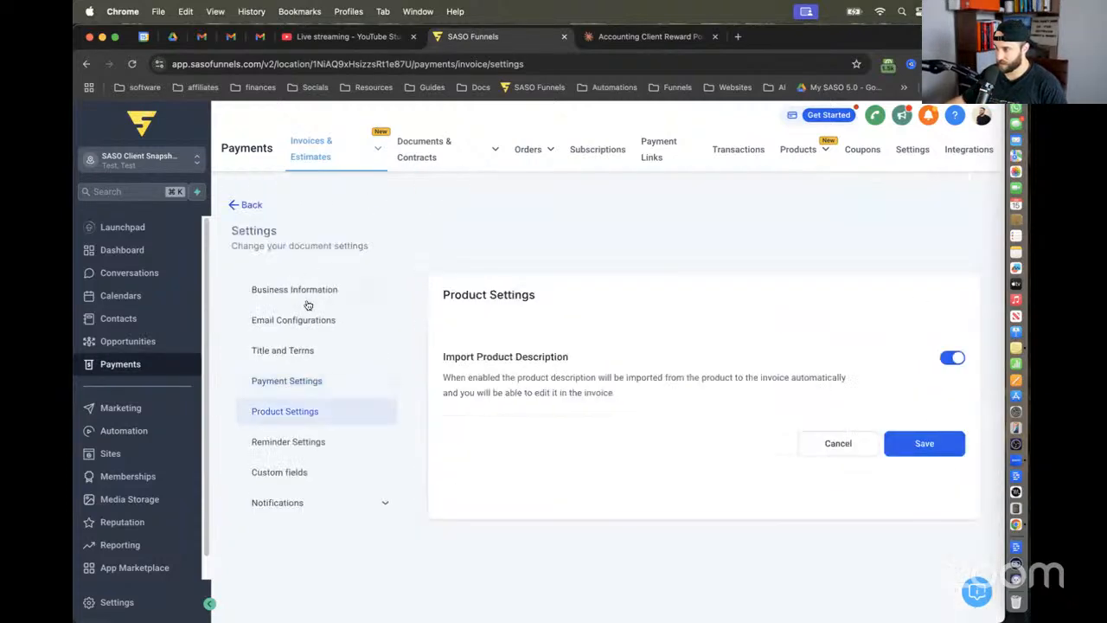
left_click(309, 347)
left_click(317, 291)
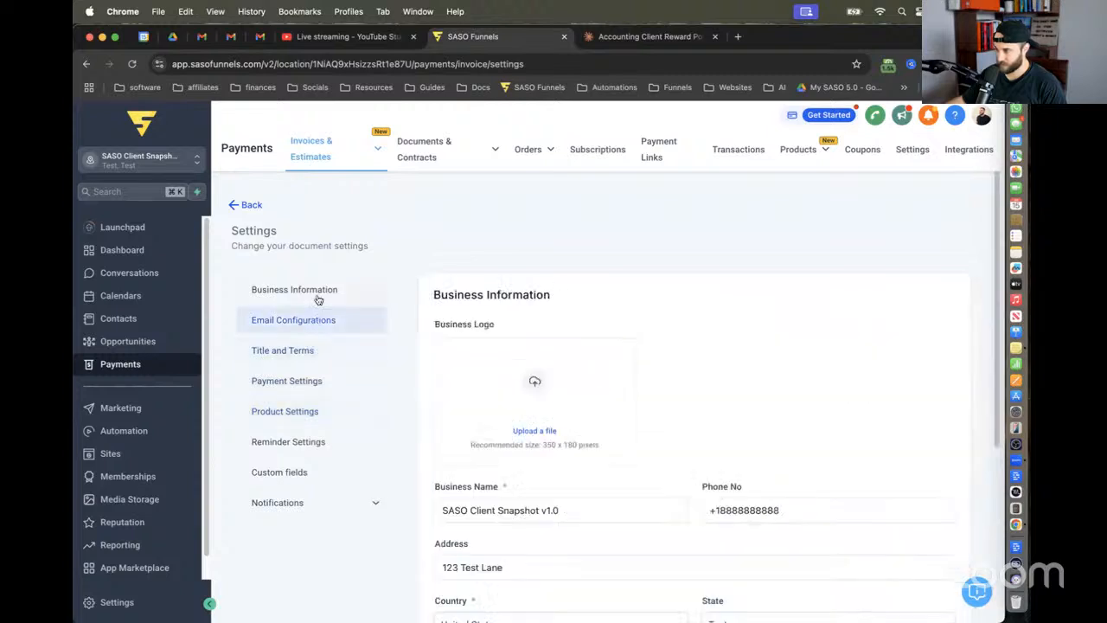
scroll(531, 409, "down", 5)
scroll(312, 307, "up", 3)
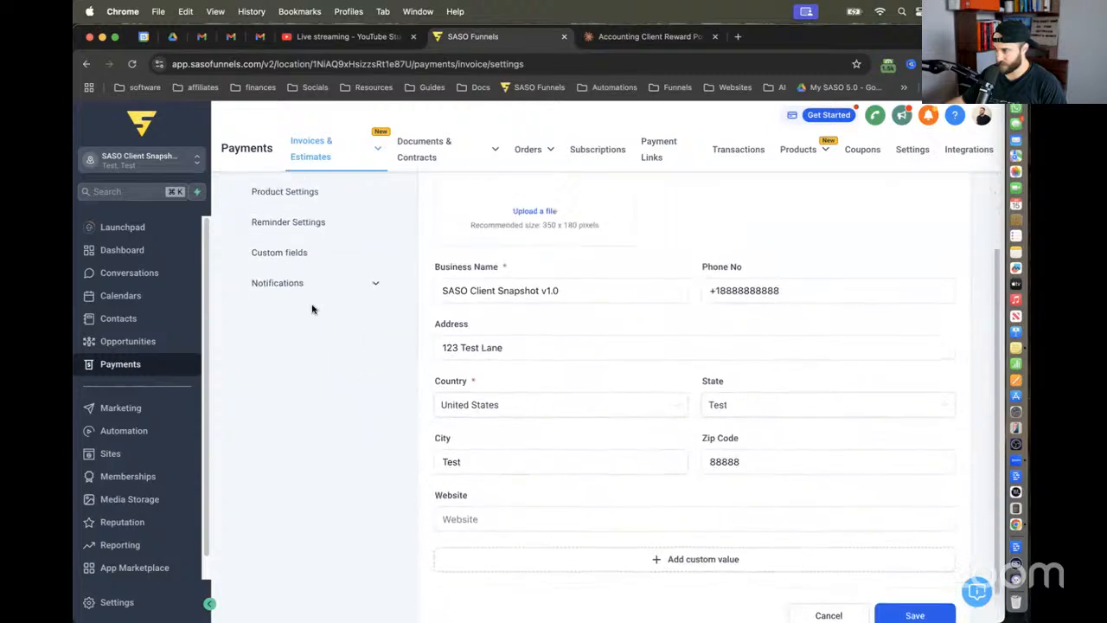
left_click(296, 295)
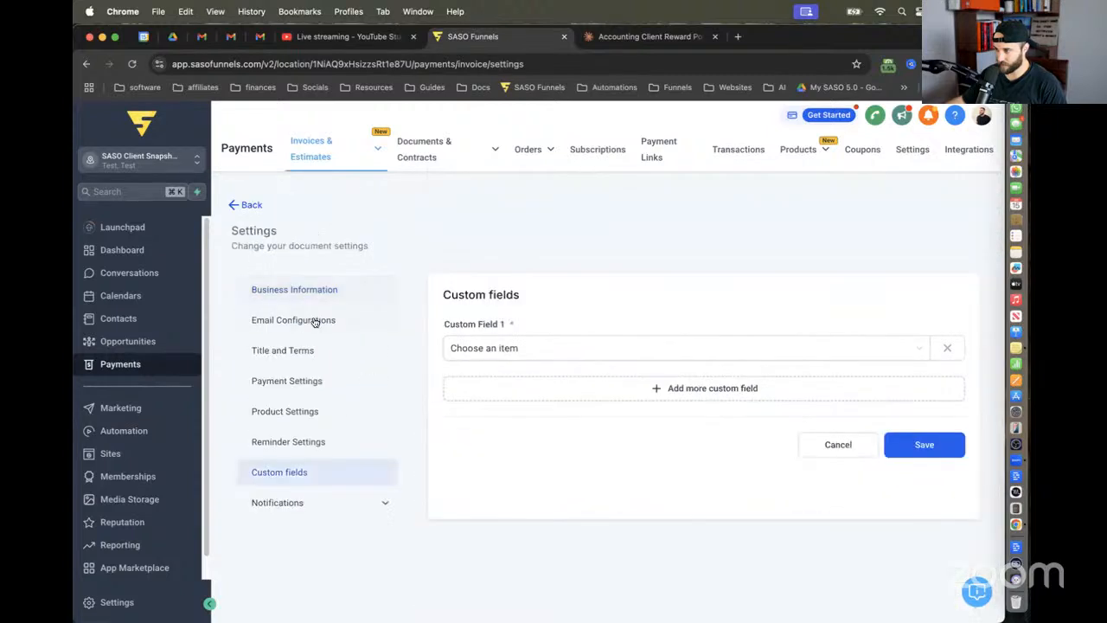
left_click(316, 443)
scroll(312, 415, "down", 2)
scroll(294, 303, "up", 2)
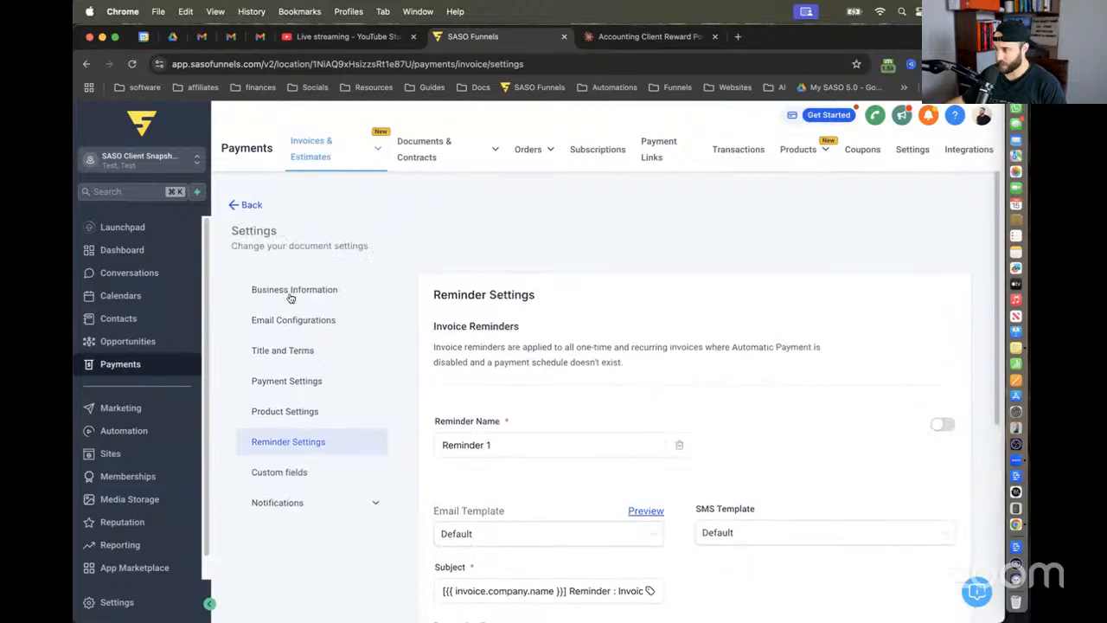
Step: Leave the estimate settings and open the Payment Settings section of the invoice settings from the Invoices list
left_click(244, 205)
left_click(348, 154)
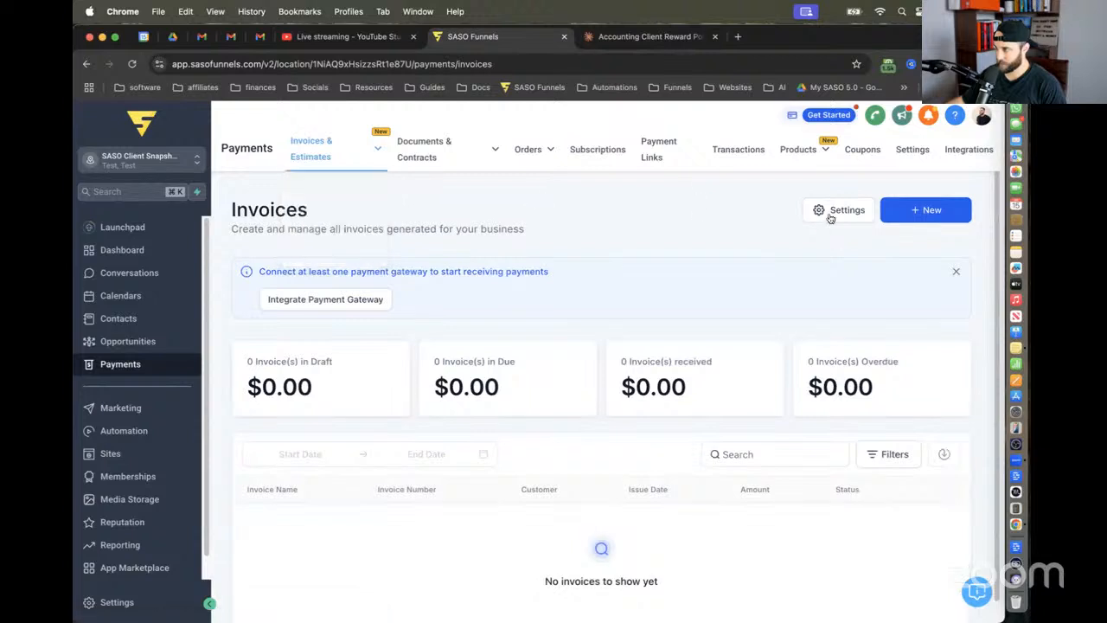
left_click(836, 211)
left_click(321, 383)
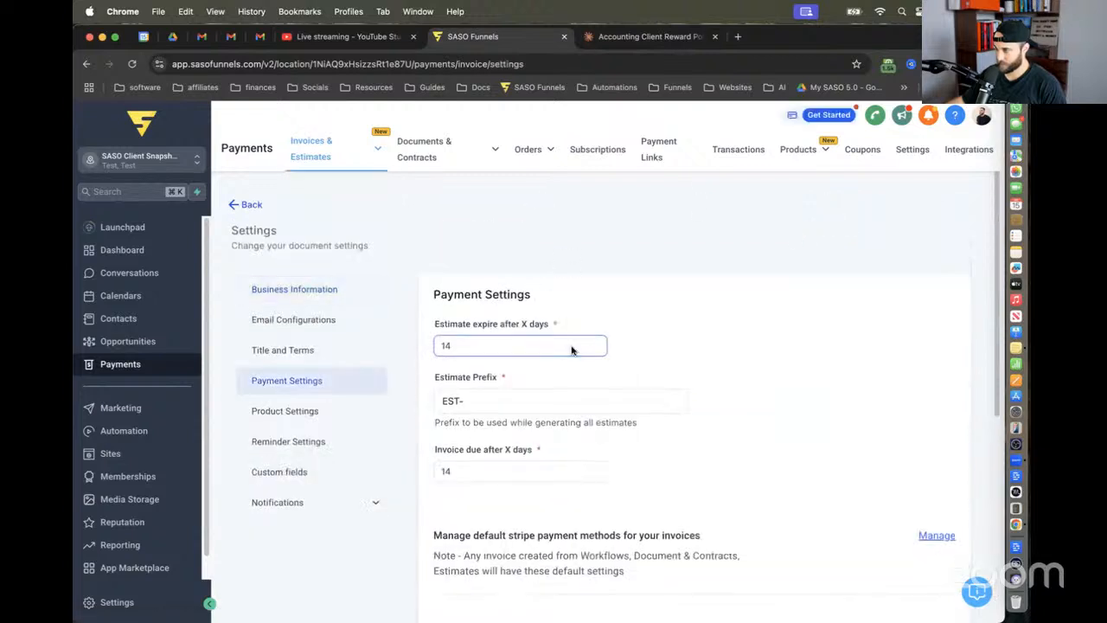
Step: Examine the invoice Payment Settings, from the expiry and due periods to the partial payment, late fee and tip options
scroll(573, 350, "down", 3)
scroll(534, 385, "down", 3)
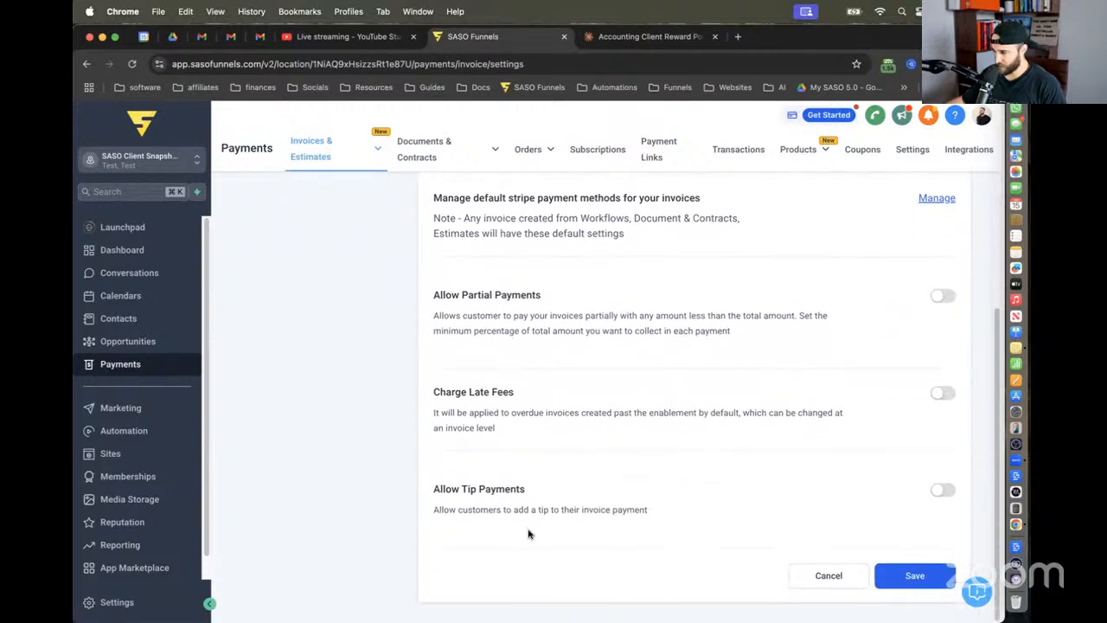
scroll(481, 410, "up", 3)
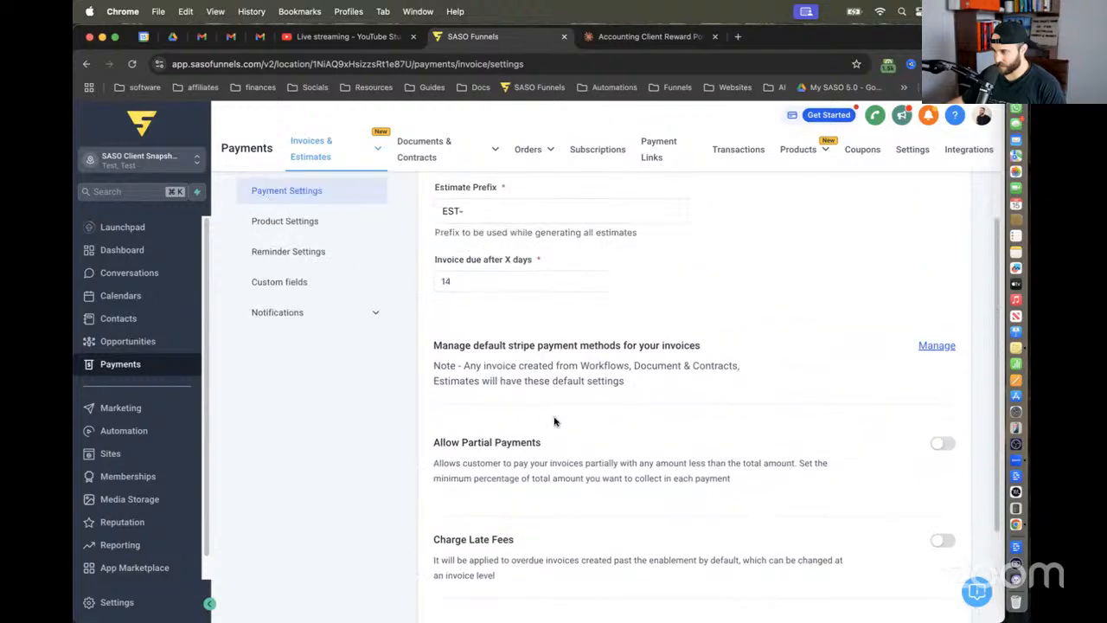
scroll(297, 257, "down", 1)
scroll(297, 251, "up", 4)
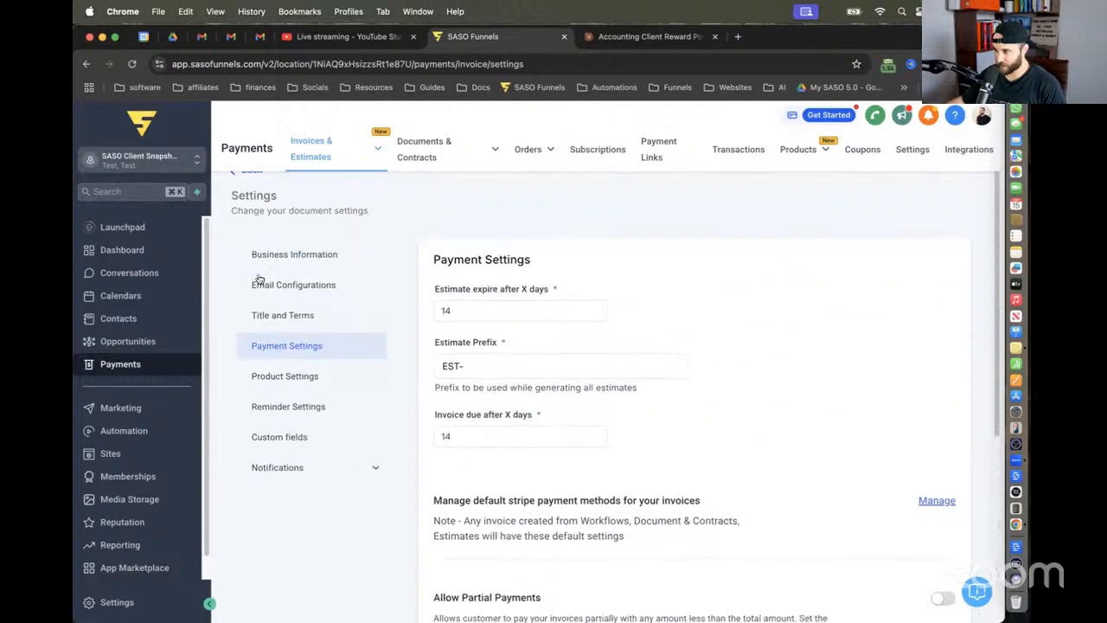
scroll(257, 250, "up", 1)
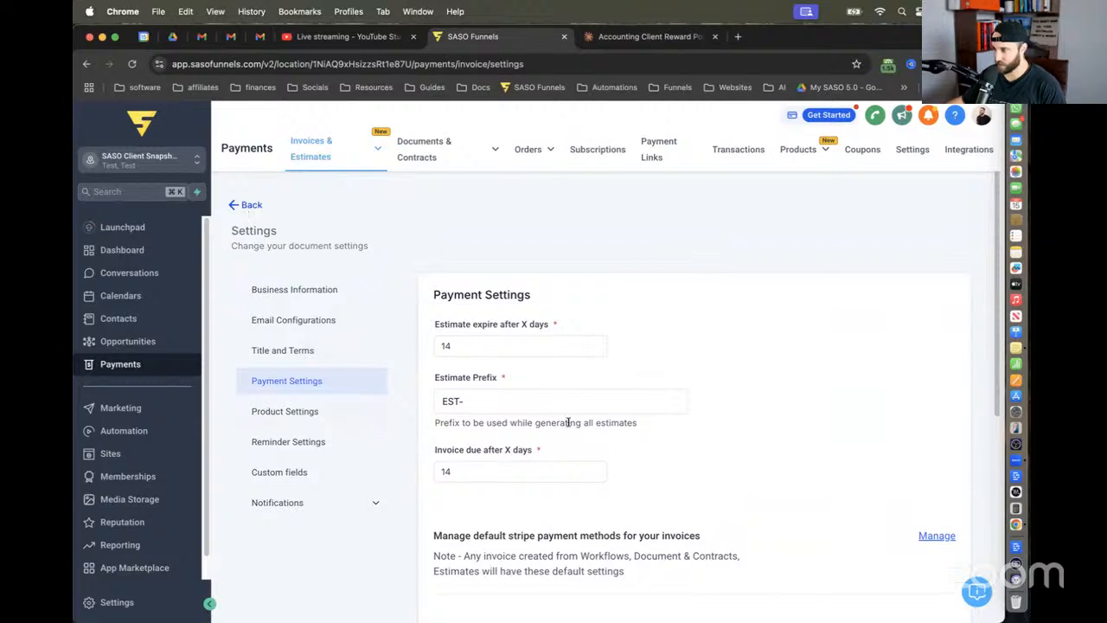
scroll(569, 422, "down", 3)
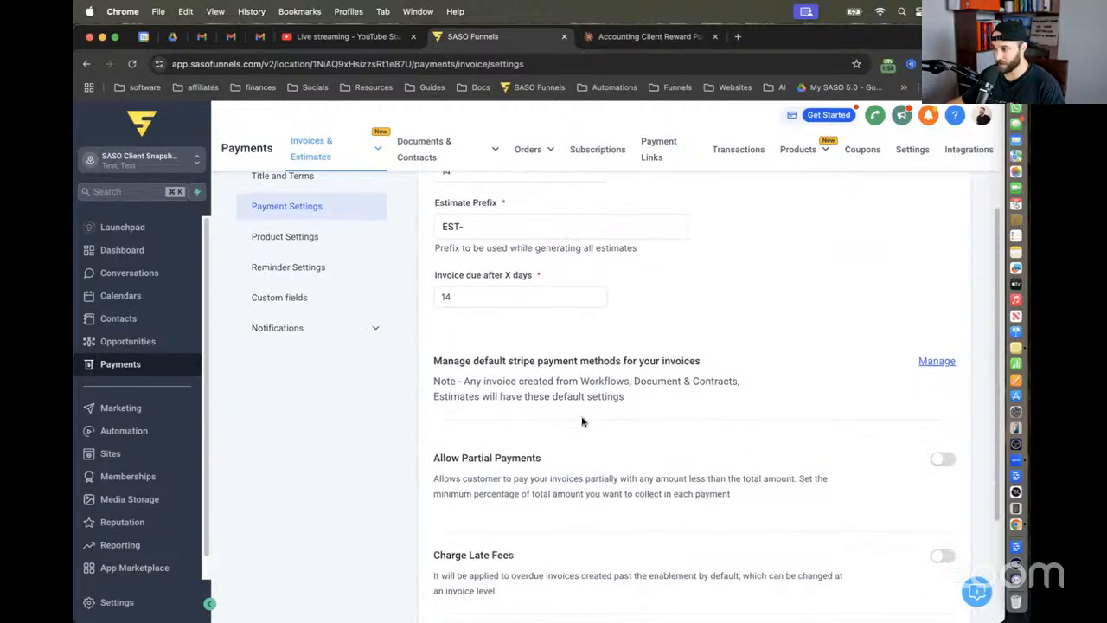
scroll(424, 320, "up", 3)
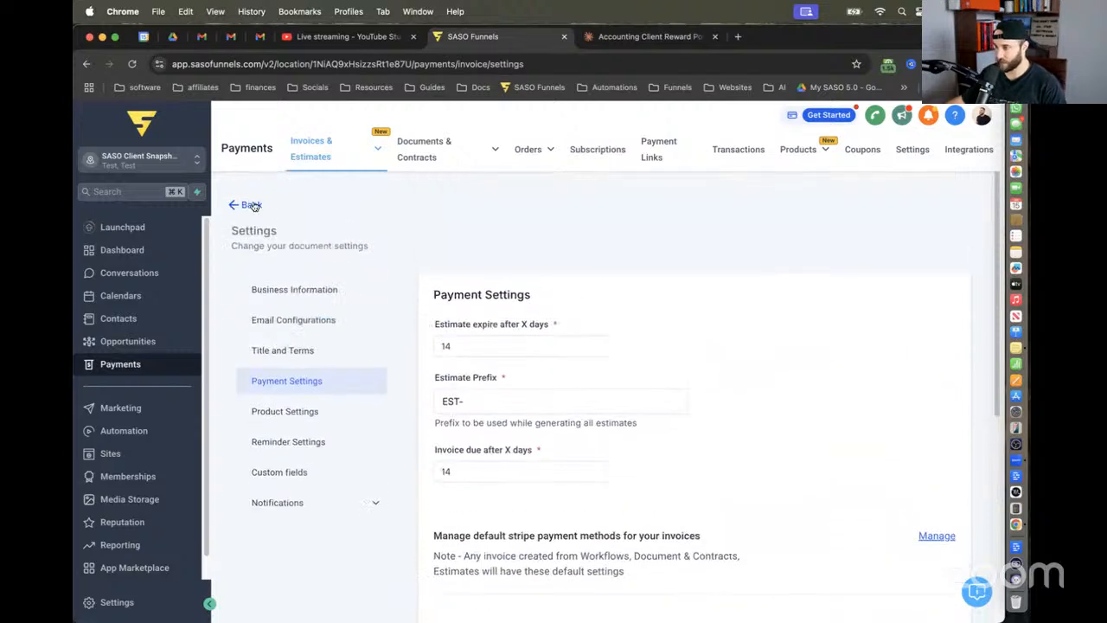
Step: Leave the settings, go to Estimates and start a new estimate
left_click(254, 206)
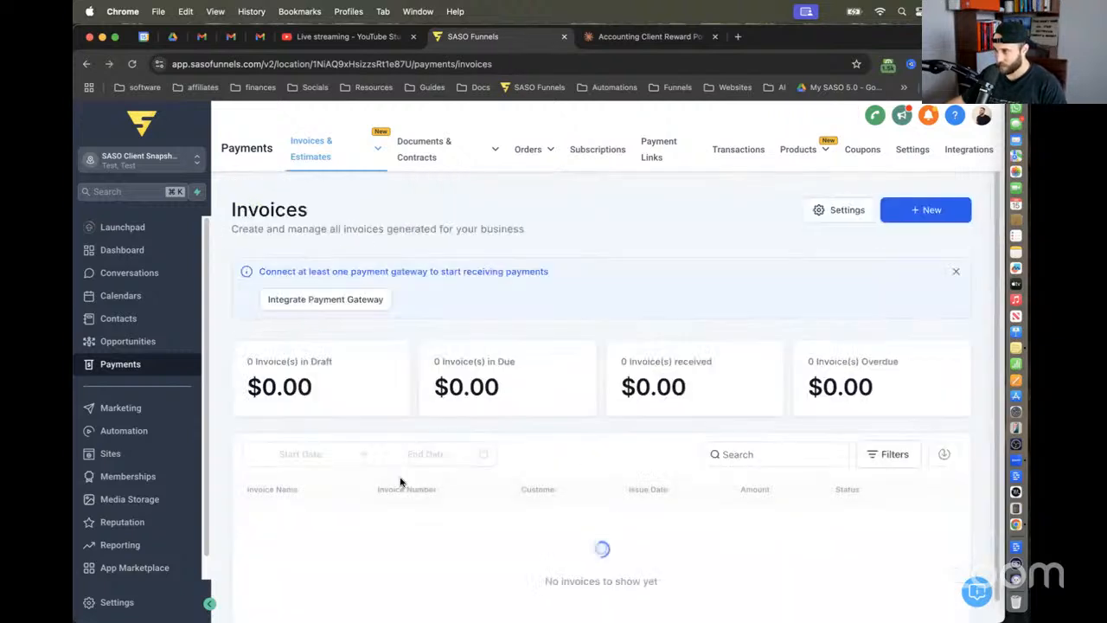
scroll(799, 255, "down", 1)
mouse_move(320, 152)
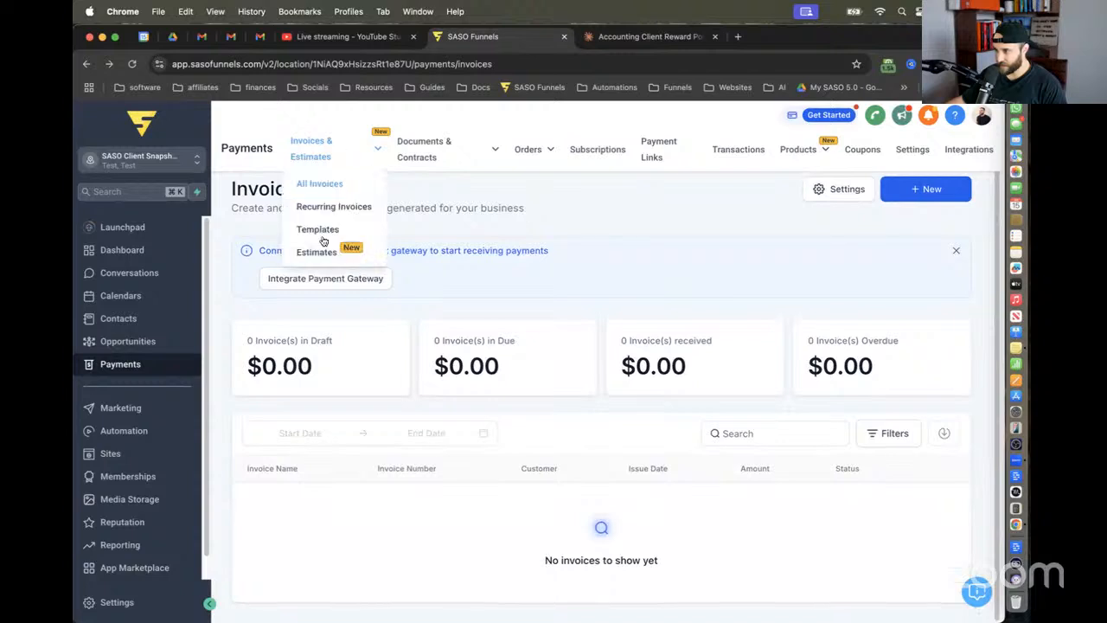
left_click(307, 250)
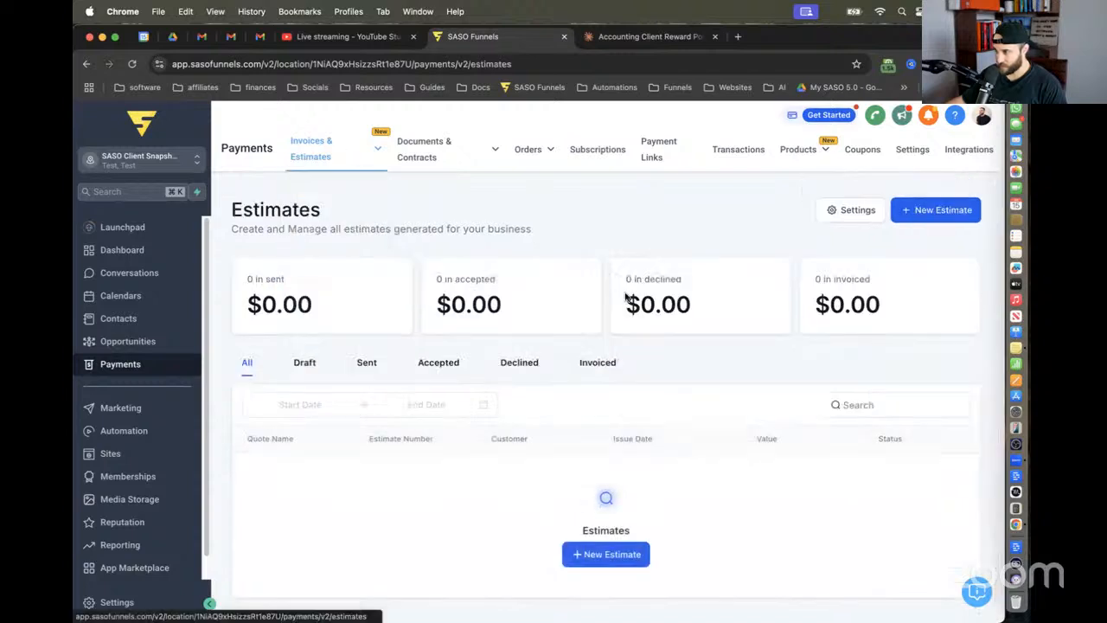
left_click(628, 556)
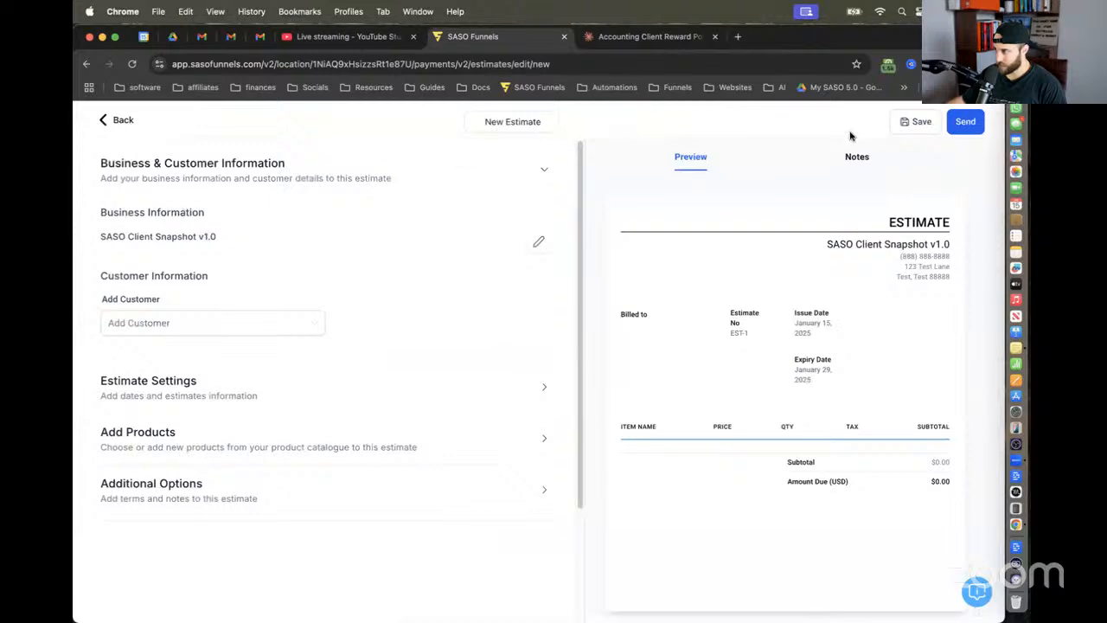
Step: Add the existing contact as the estimate's customer and expand the Estimate Settings section
left_click(179, 325)
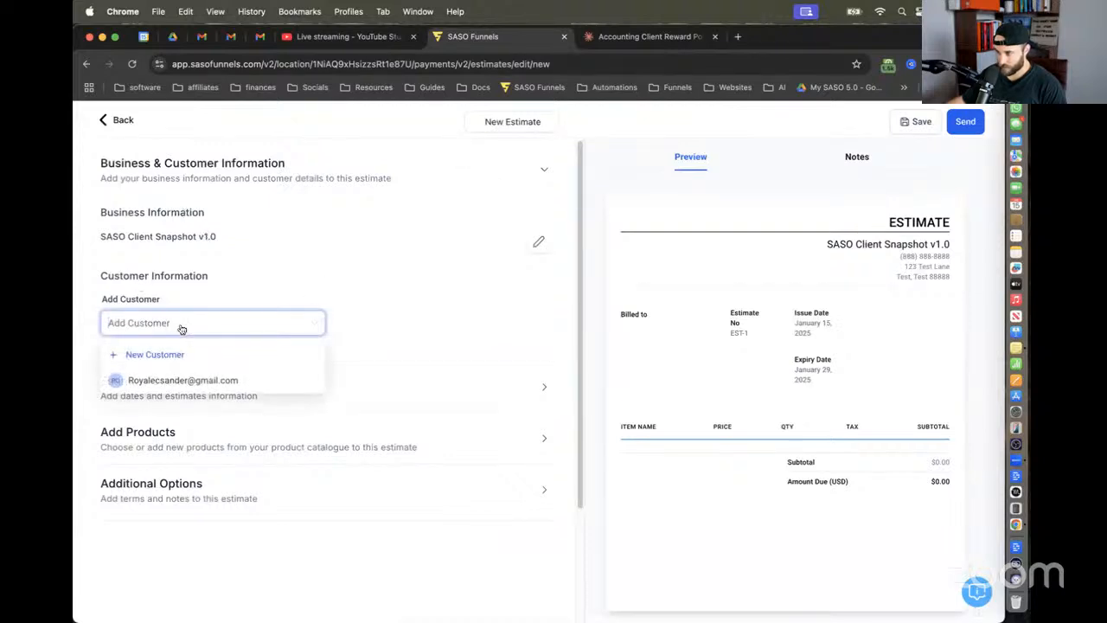
left_click(208, 292)
left_click(212, 323)
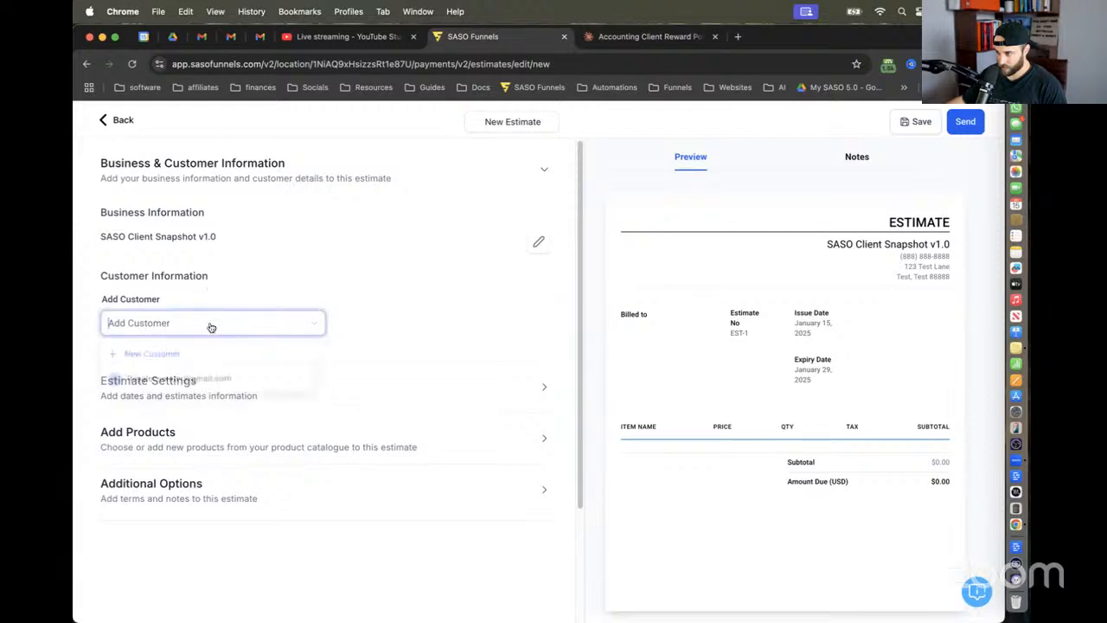
left_click(208, 381)
left_click(228, 371)
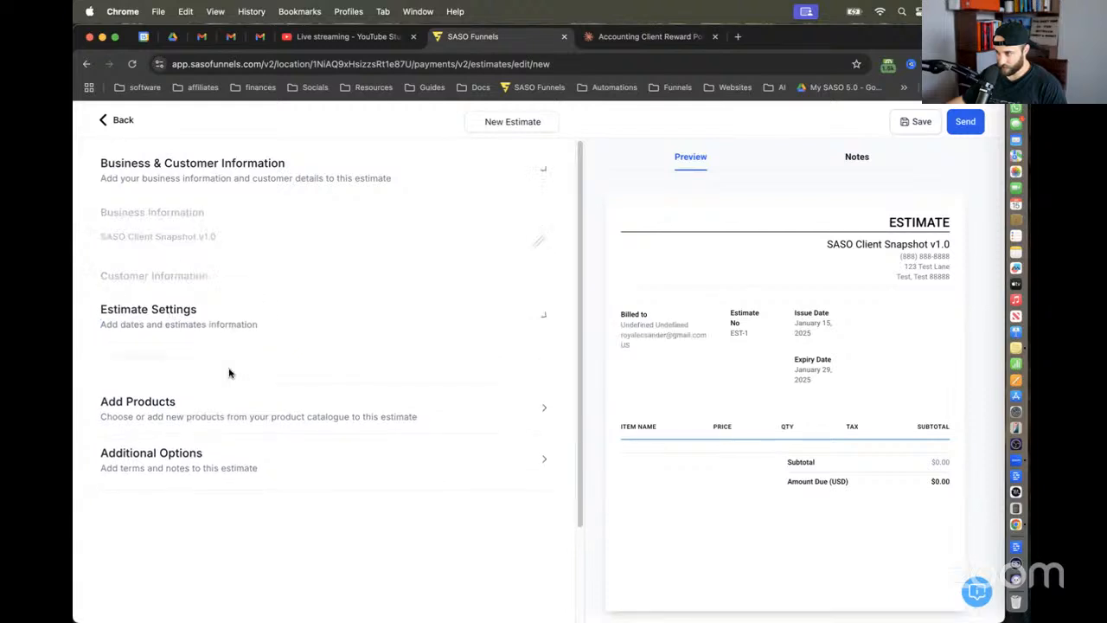
Step: Add a product line to the estimate and create a new product named "test" with the product type Service
left_click(206, 392)
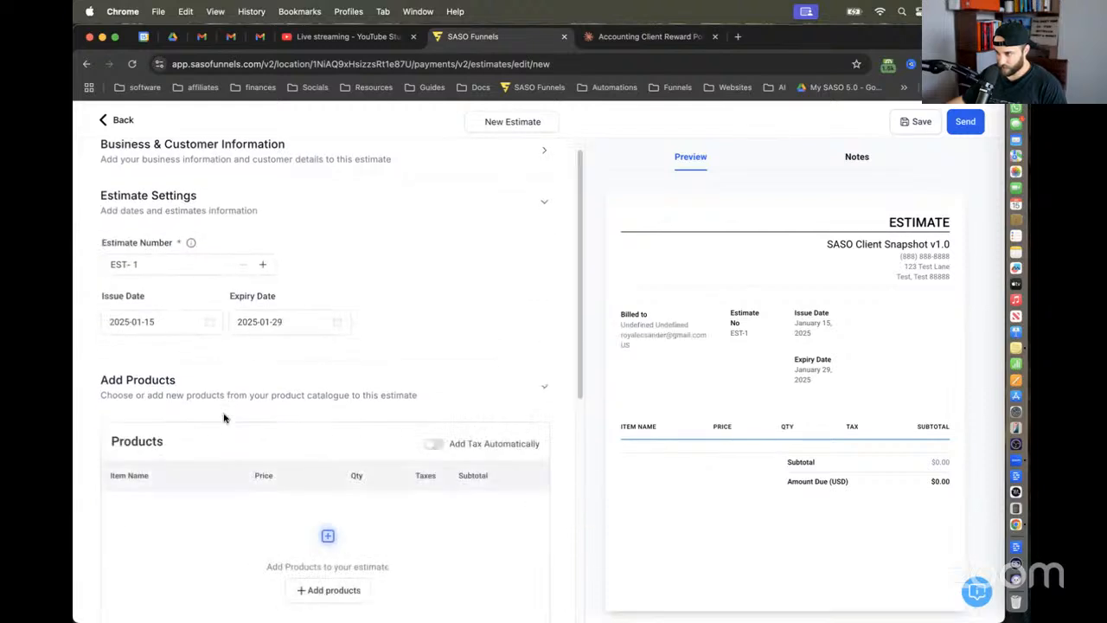
scroll(285, 450, "down", 3)
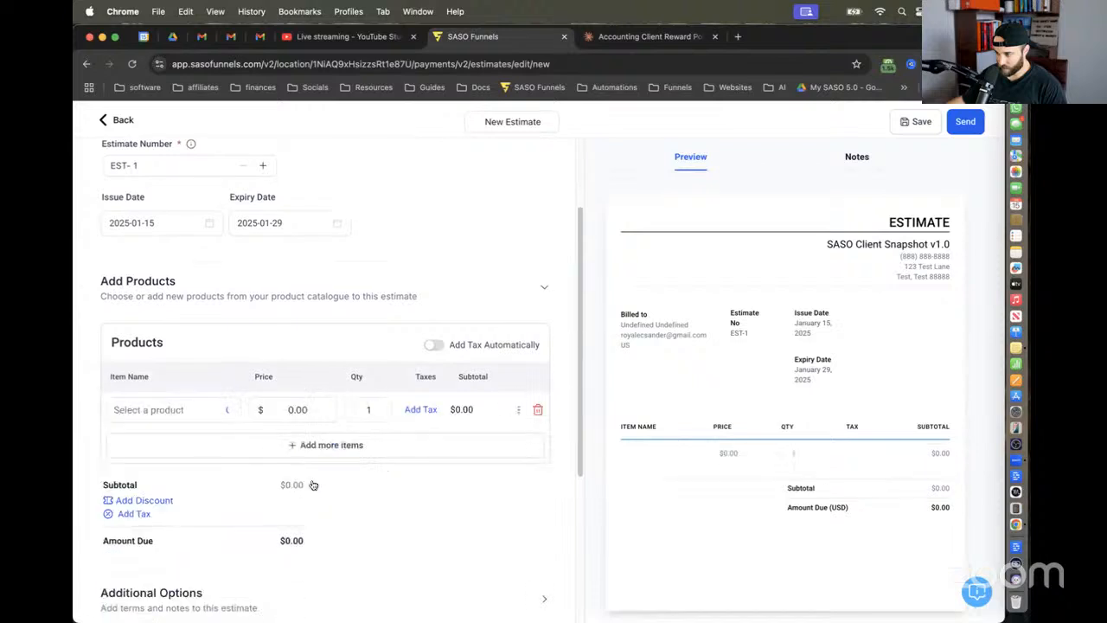
left_click(208, 410)
left_click(169, 439)
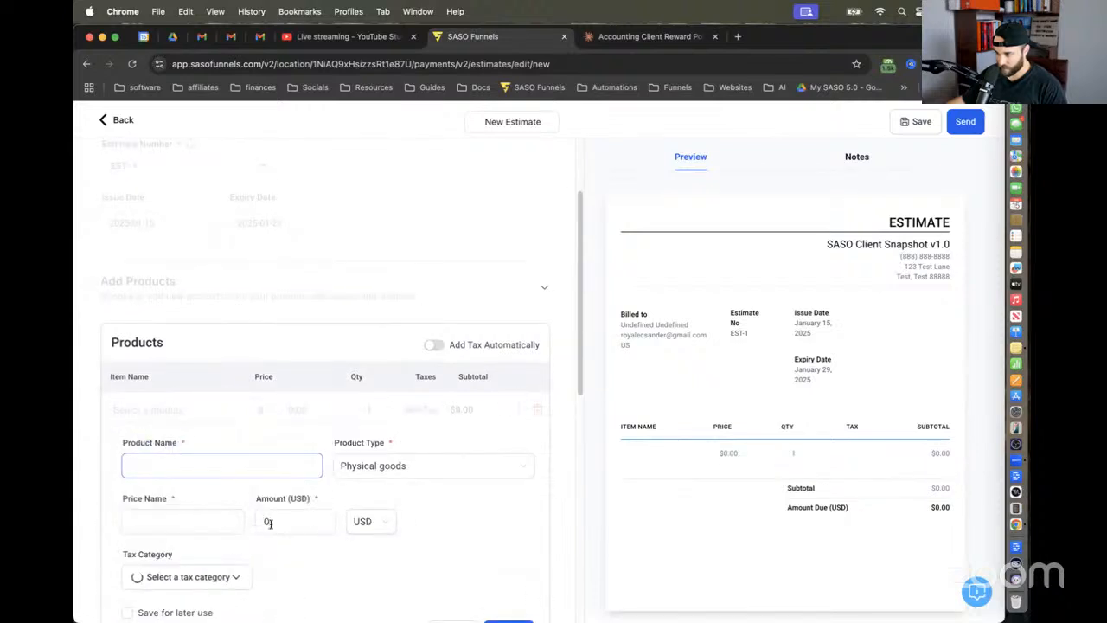
scroll(267, 524, "down", 2)
left_click(180, 400)
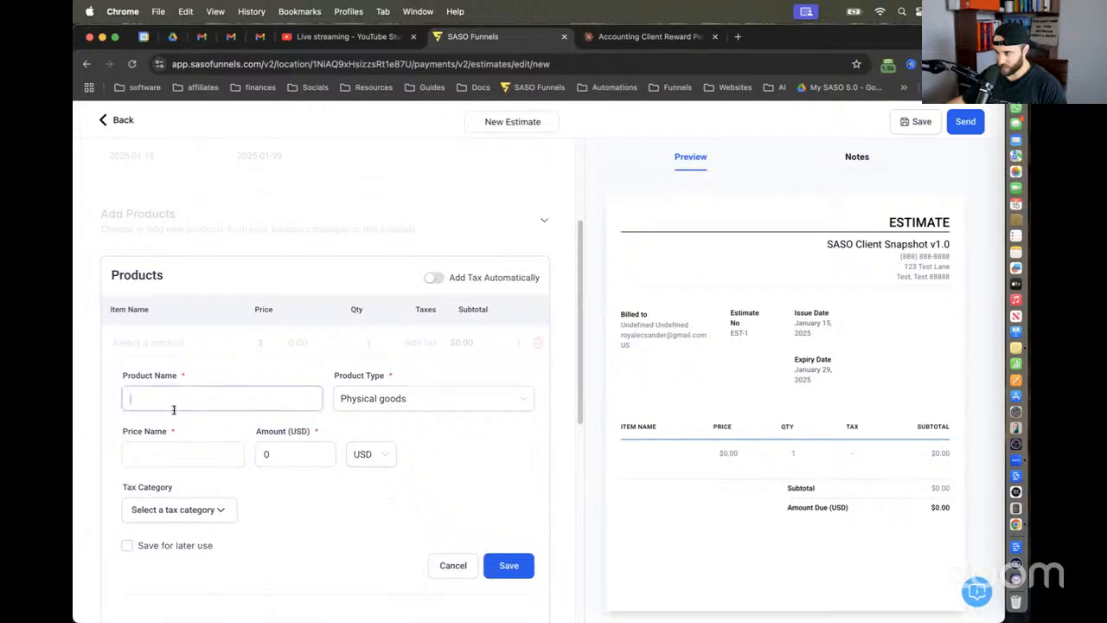
type("test")
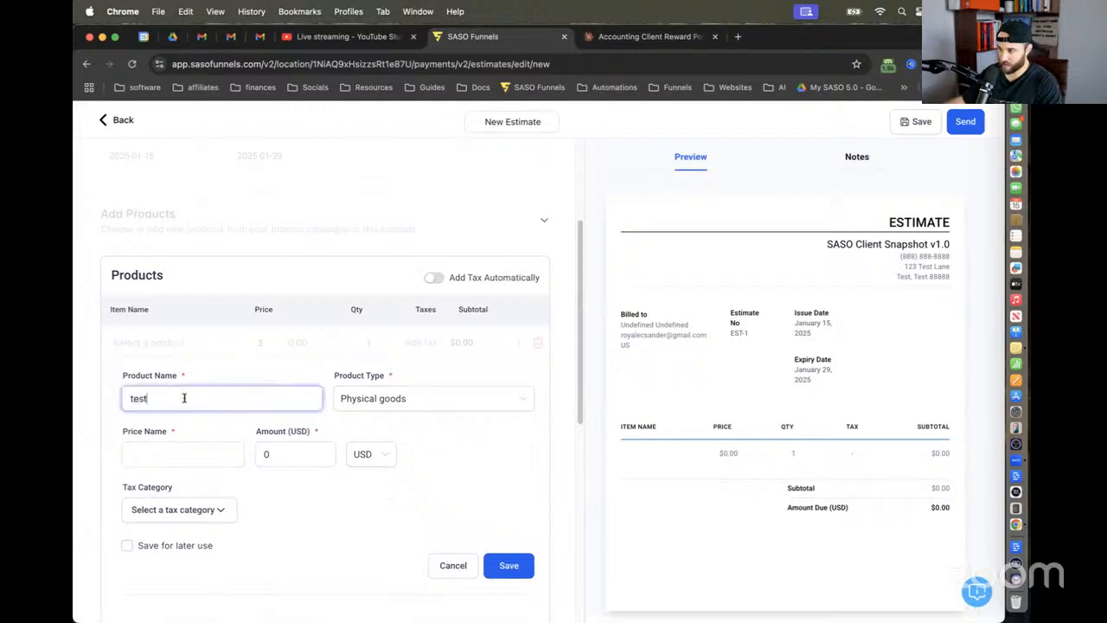
left_click(443, 402)
left_click(423, 472)
Step: Set the product's amount to 500 USD, name its price after the client's job, and save the product
left_click(271, 456)
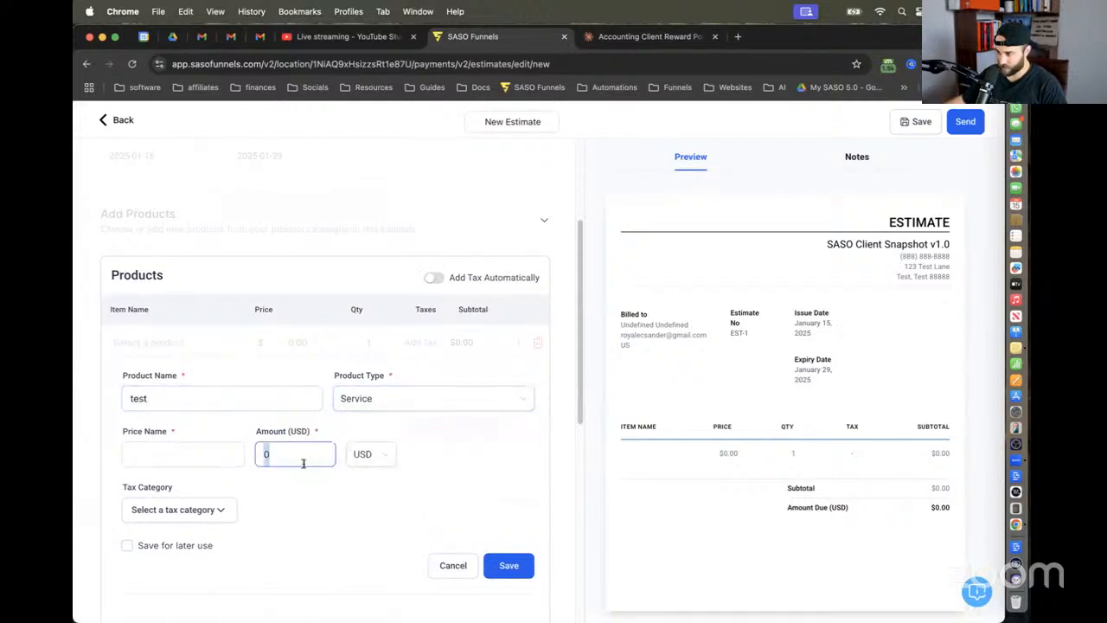
type("500")
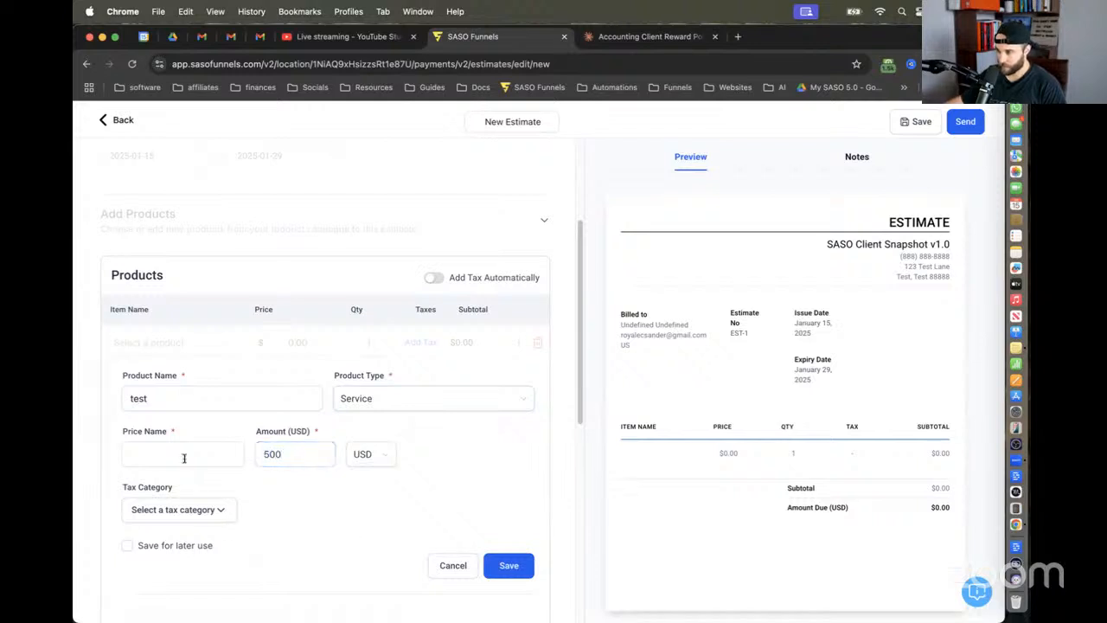
left_click(184, 458)
type("francisco's job")
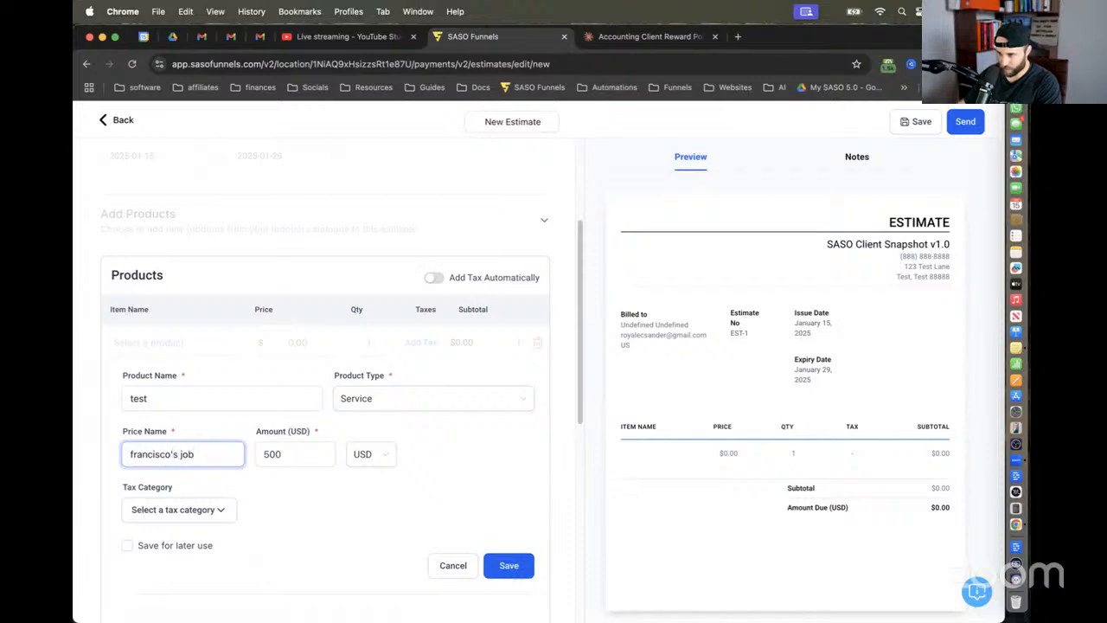
left_click(317, 522)
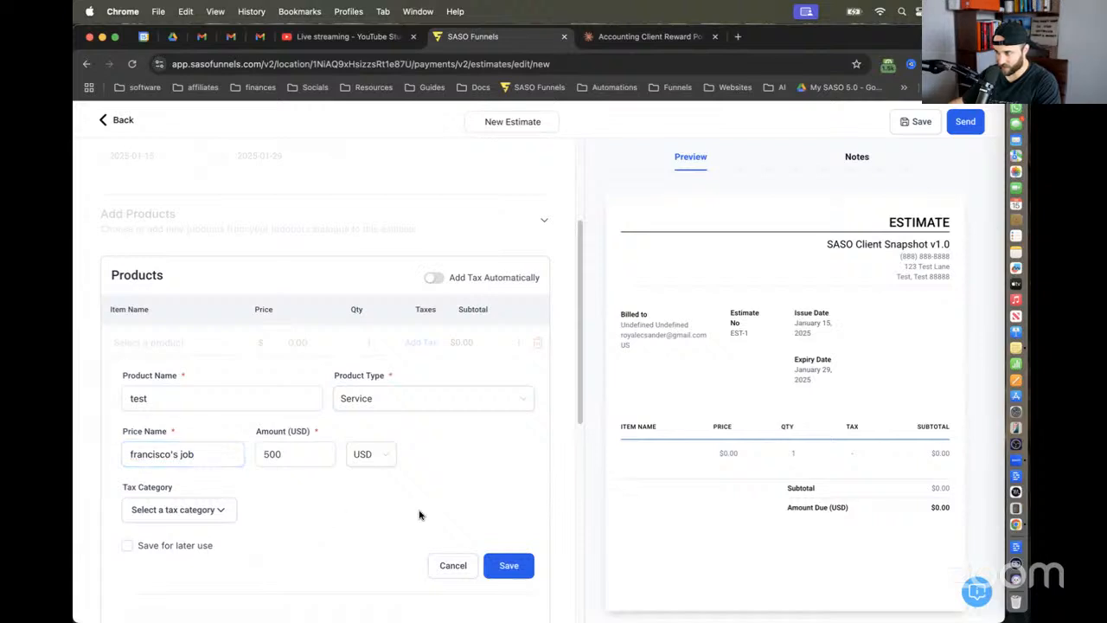
left_click(509, 566)
Step: Expand the estimate's Additional Options and look over its date, product, terms, attachment and invoice-sending options
scroll(388, 485, "down", 4)
left_click(201, 351)
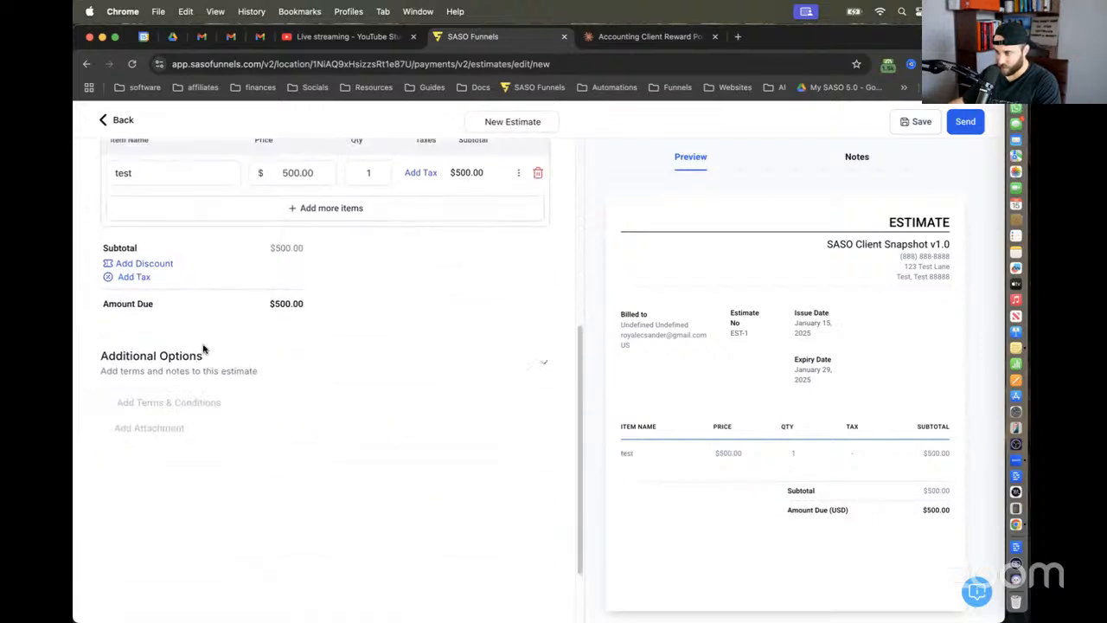
scroll(199, 372, "up", 8)
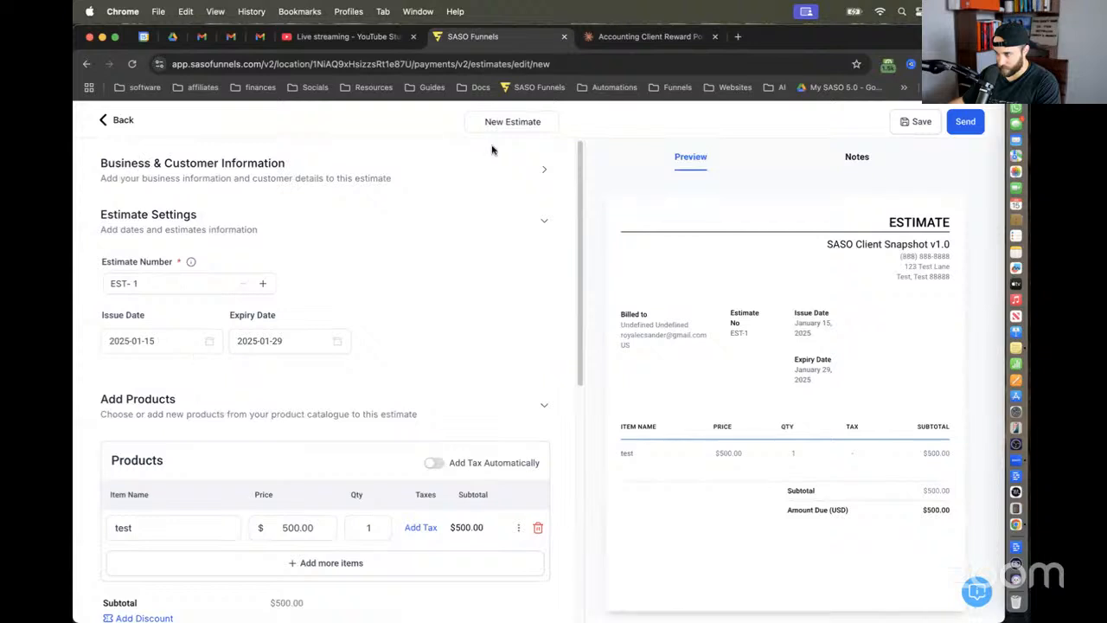
scroll(435, 314, "down", 3)
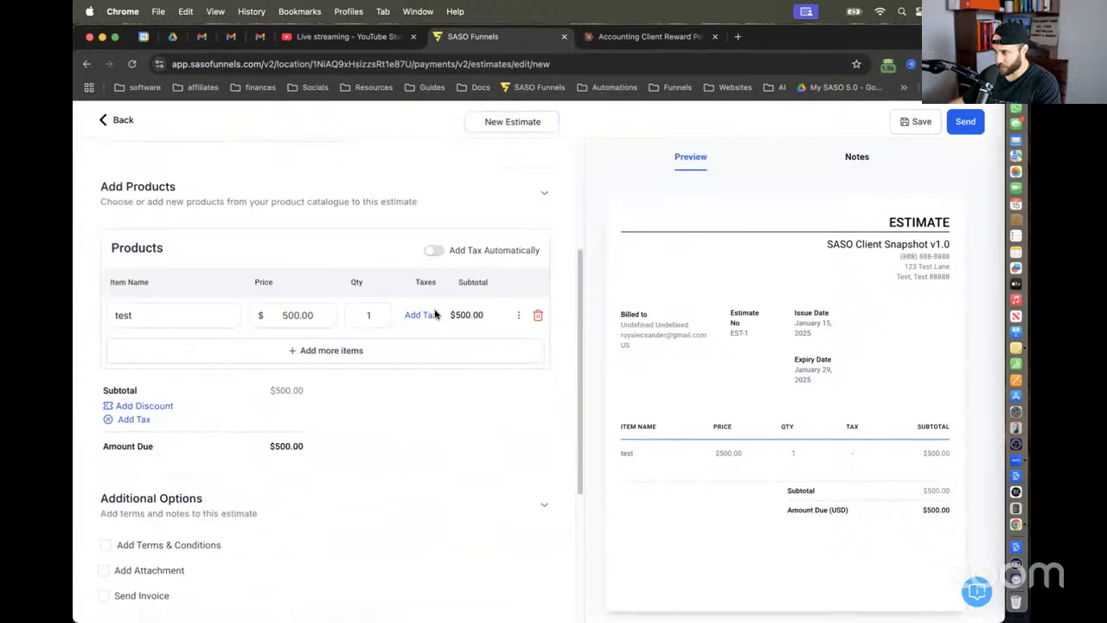
Step: Look over the new estimate once more and leave it for the estimates list without saving
scroll(436, 314, "down", 4)
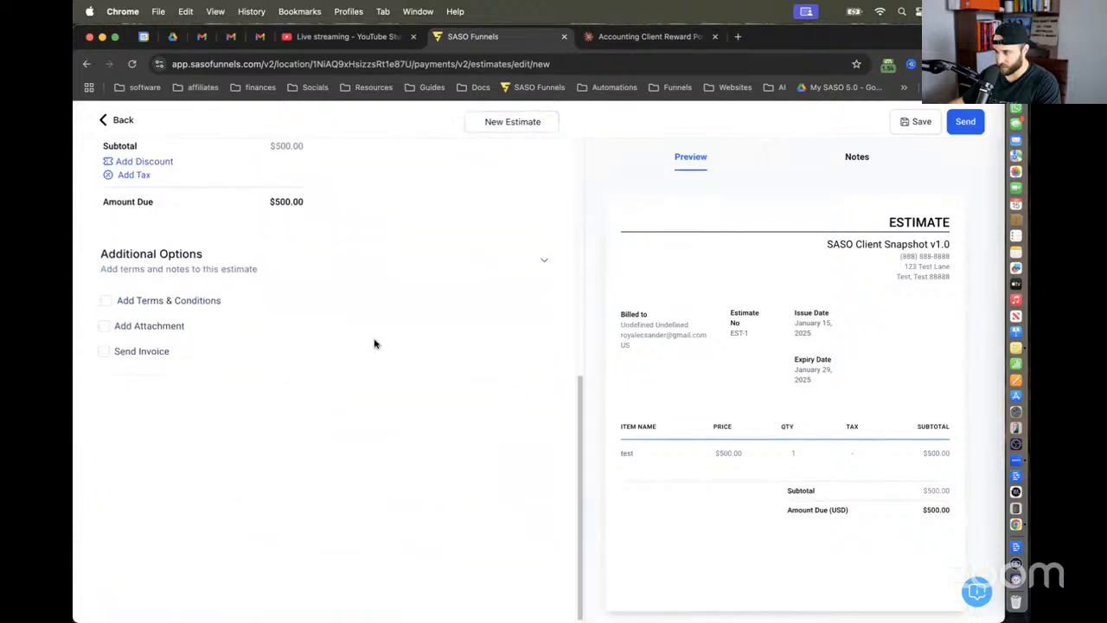
scroll(375, 343, "up", 7)
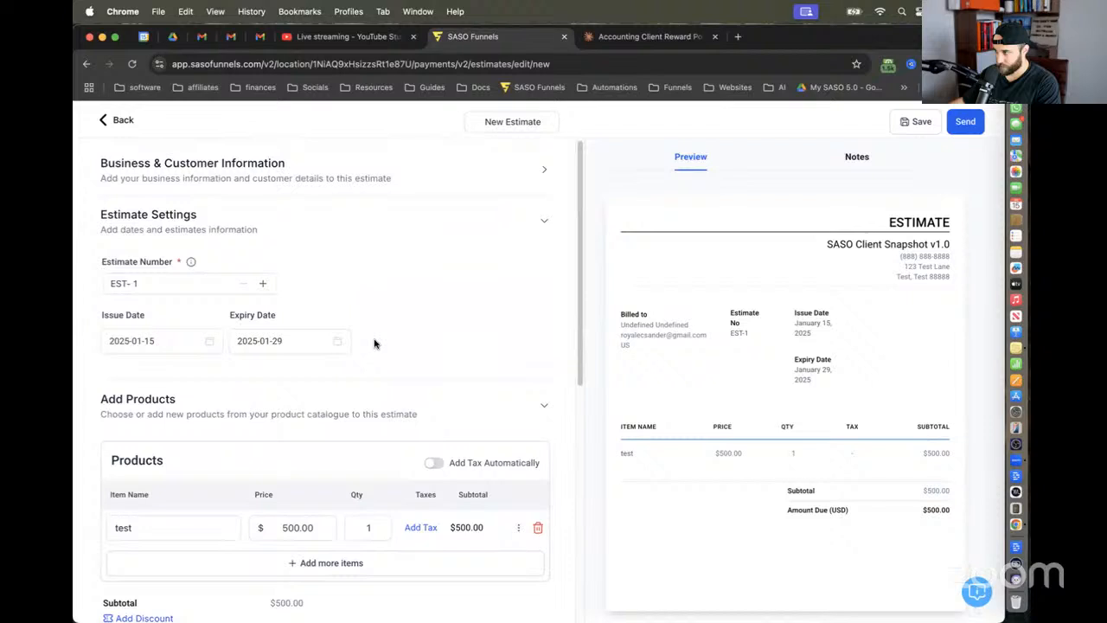
left_click(121, 122)
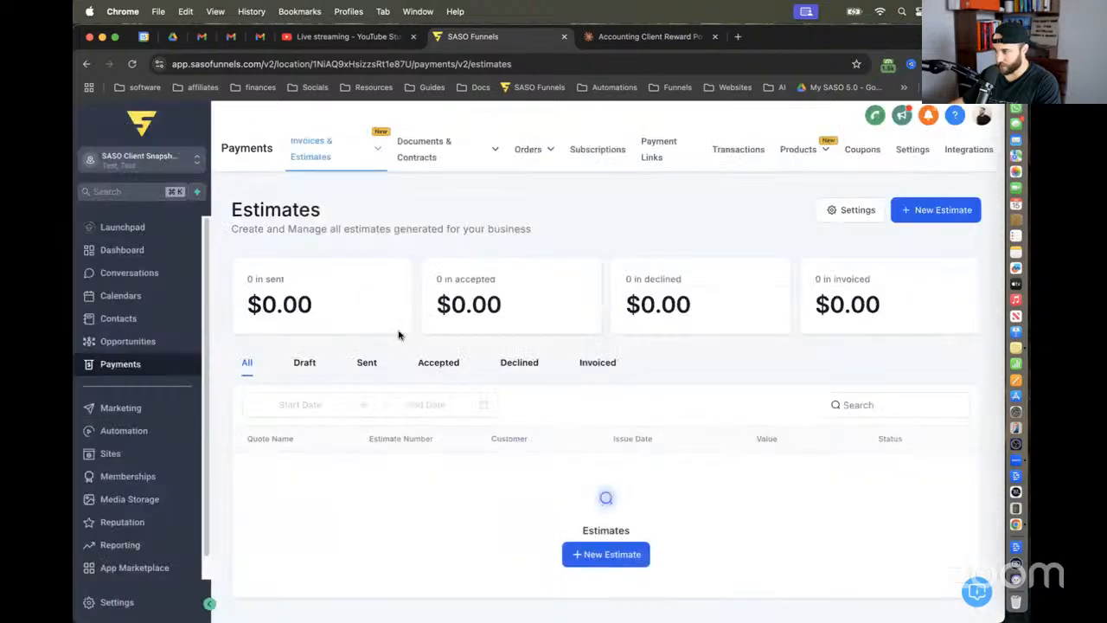
mouse_move(344, 160)
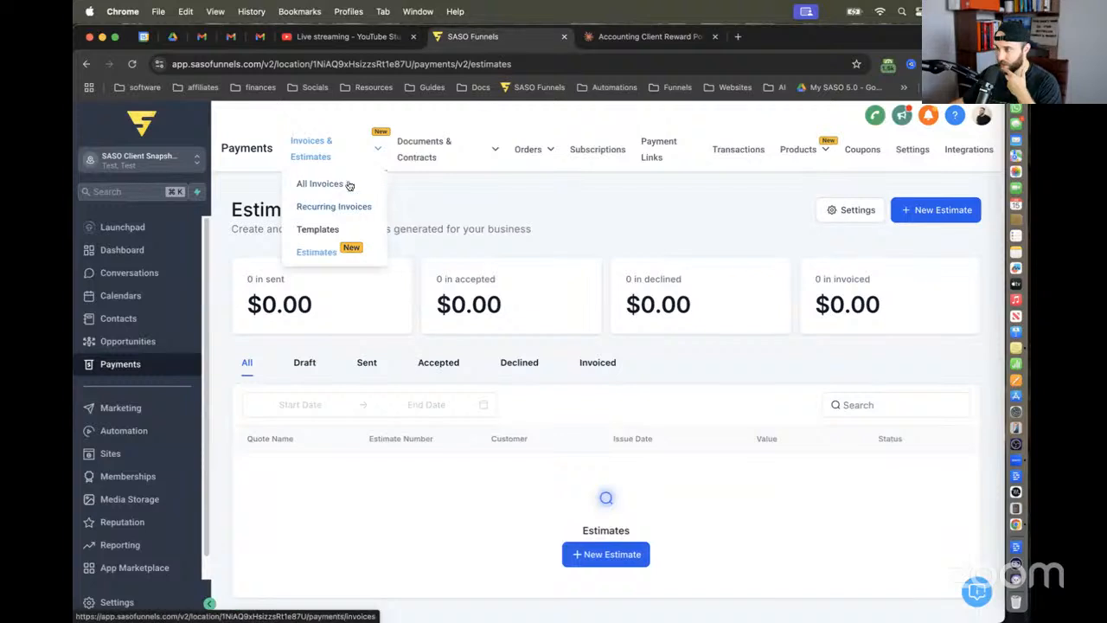
Step: Open the estimates' document settings and review the Payment Settings, including expiry, prefix, partial payments, late fees and tips
left_click(861, 213)
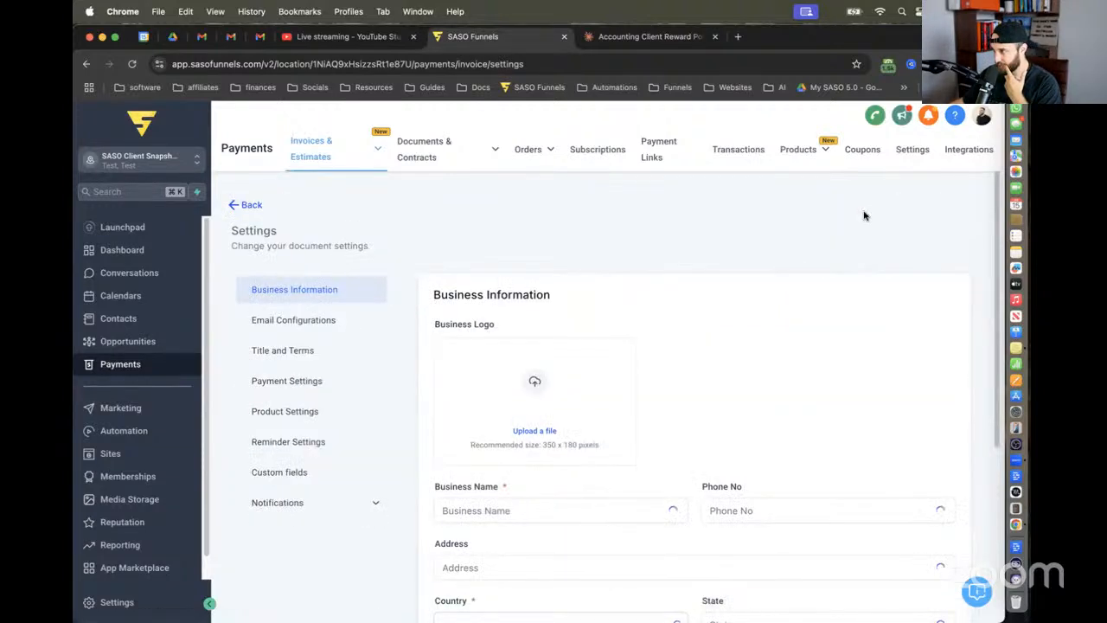
scroll(323, 352, "down", 3)
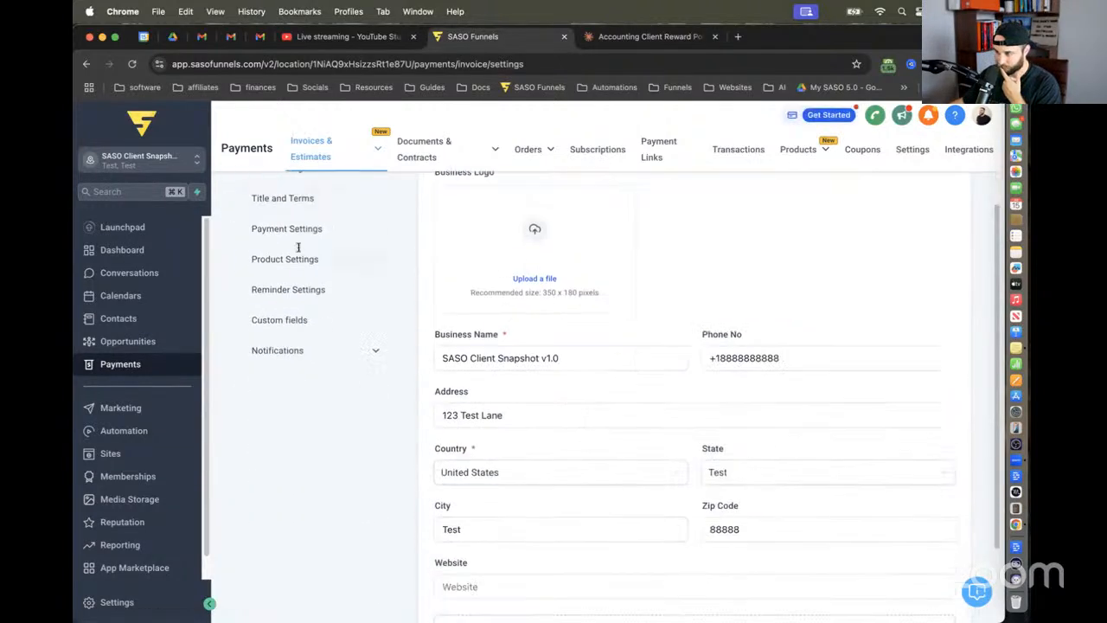
left_click(298, 253)
left_click(323, 390)
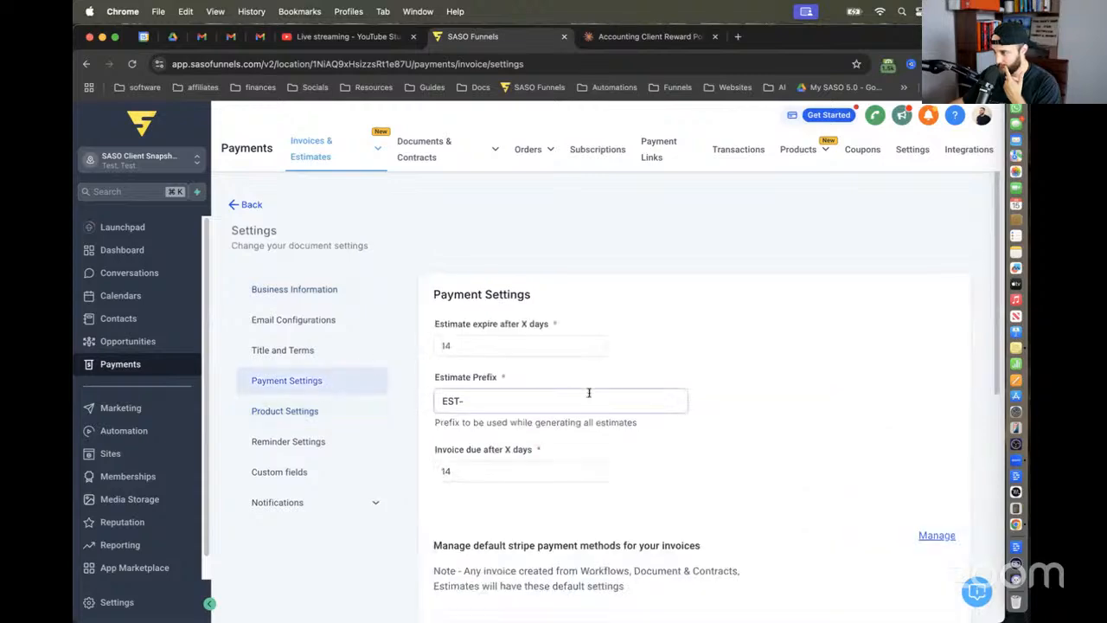
scroll(589, 393, "down", 5)
scroll(636, 432, "down", 1)
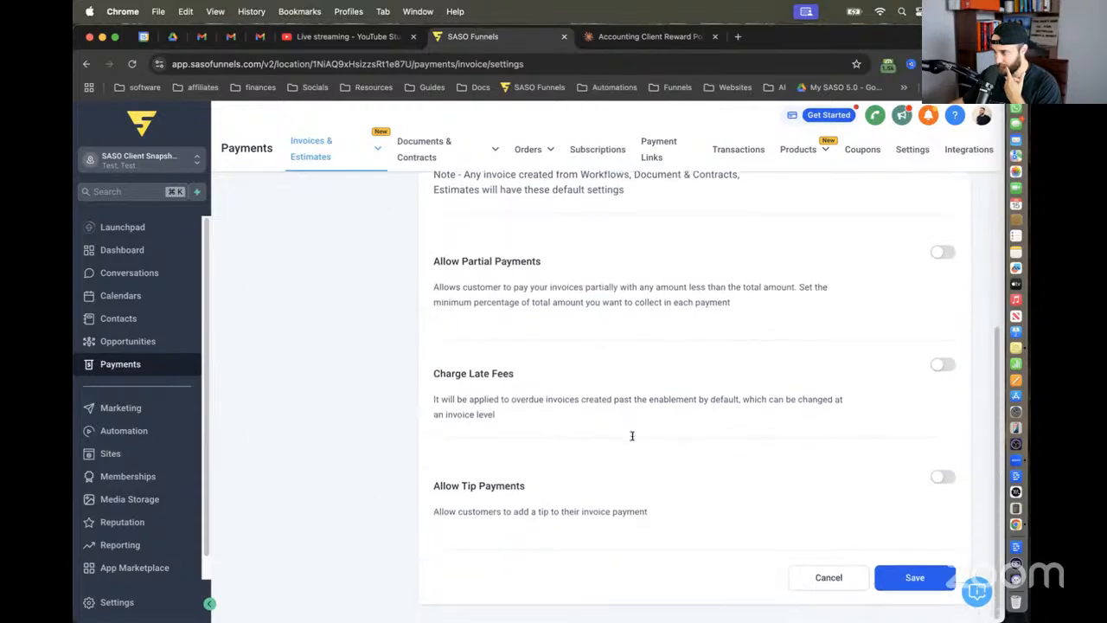
scroll(633, 437, "up", 5)
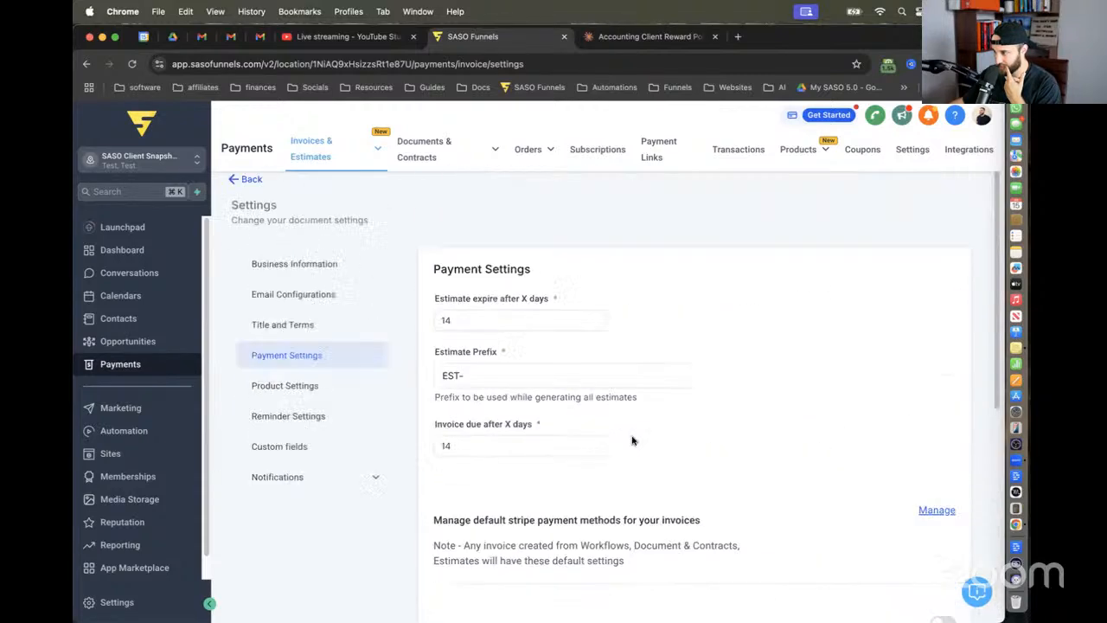
Step: Open the general Payments settings and look through the Receipts, Taxes and Notifications sections
left_click(911, 149)
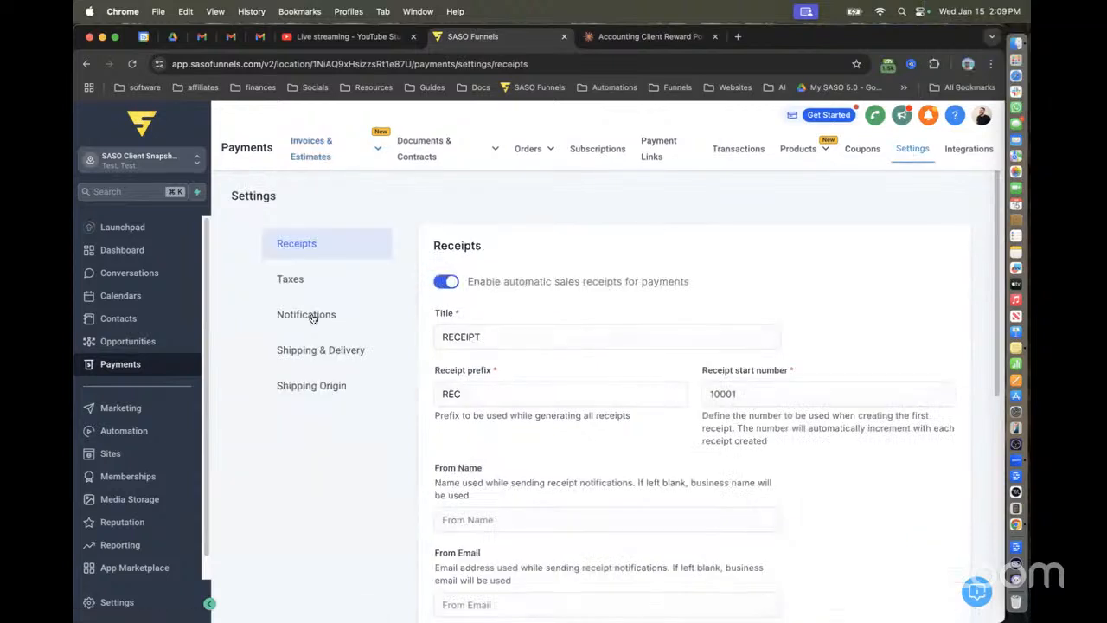
scroll(490, 319, "down", 5)
scroll(490, 319, "down", 3)
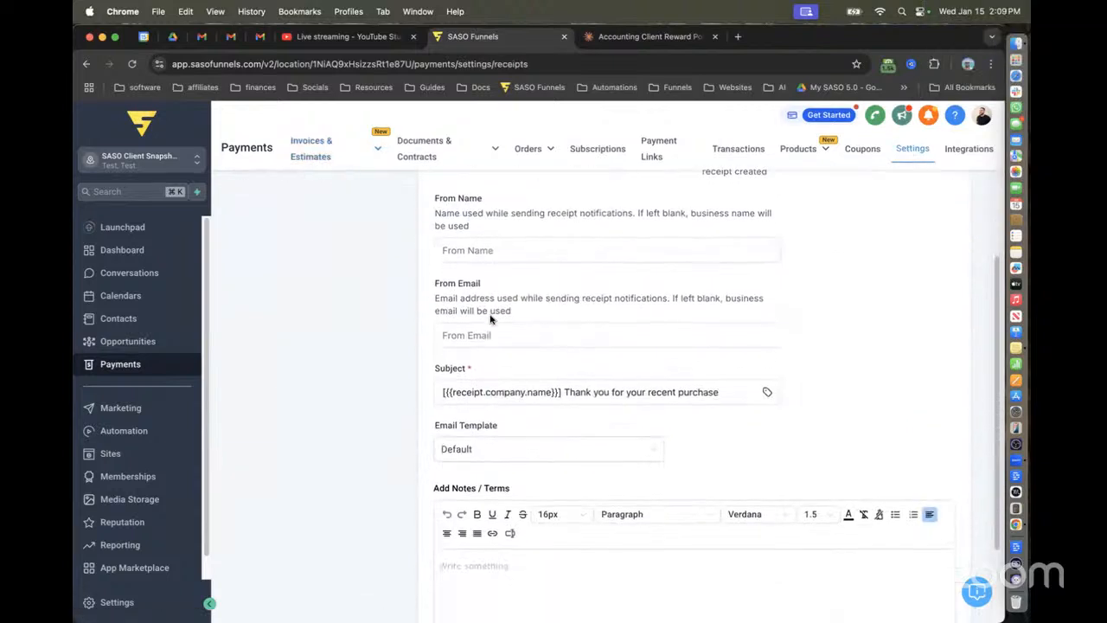
scroll(260, 283, "up", 8)
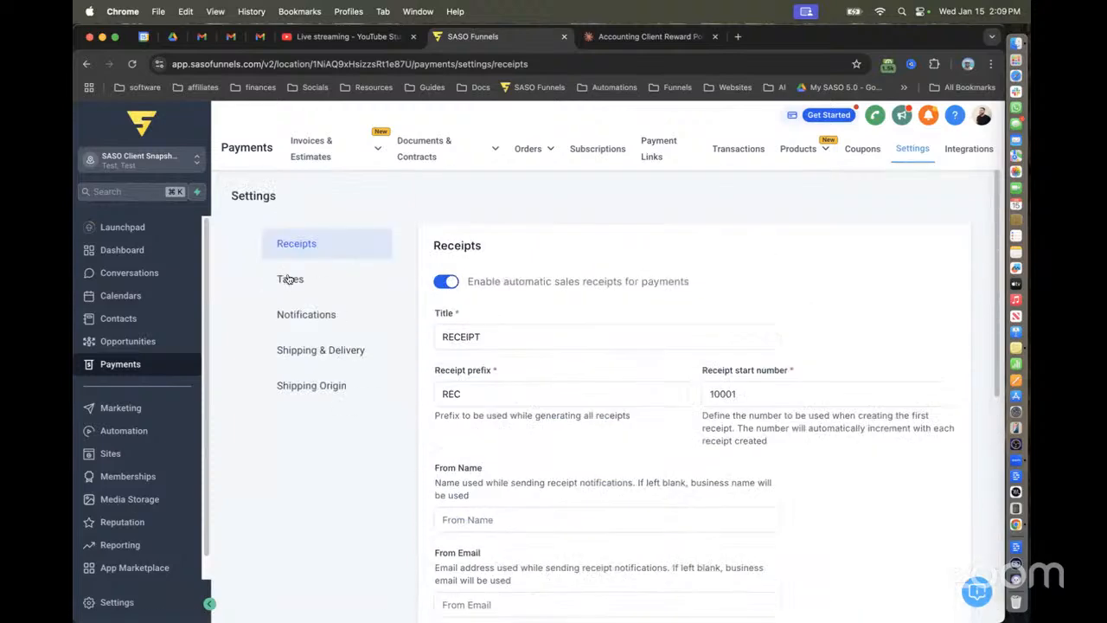
left_click(288, 279)
left_click(308, 316)
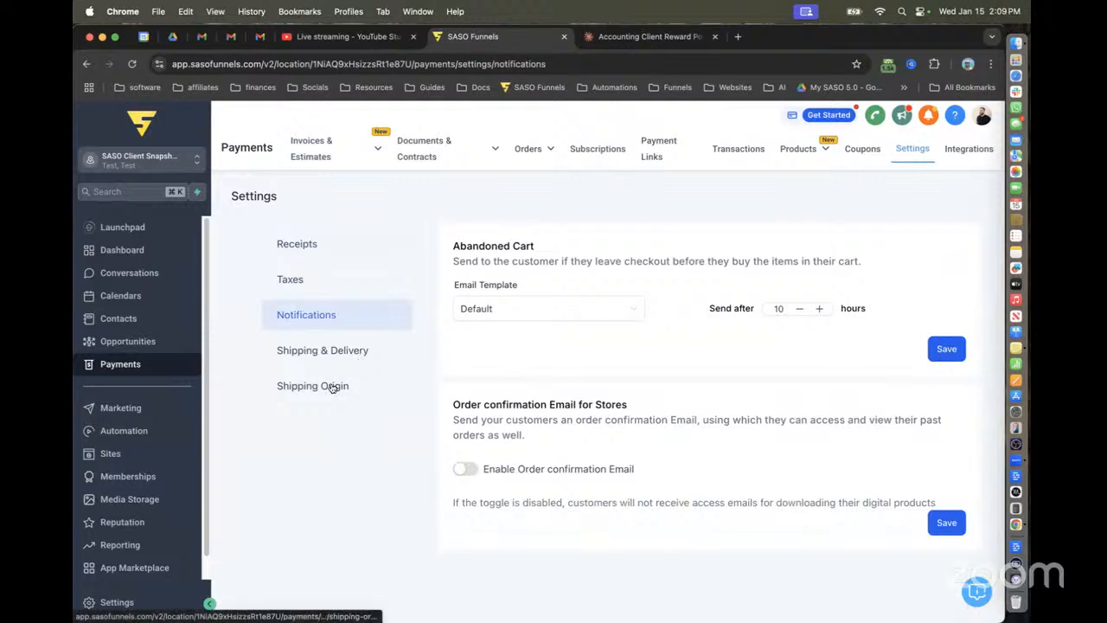
left_click_drag(327, 243, 779, 204)
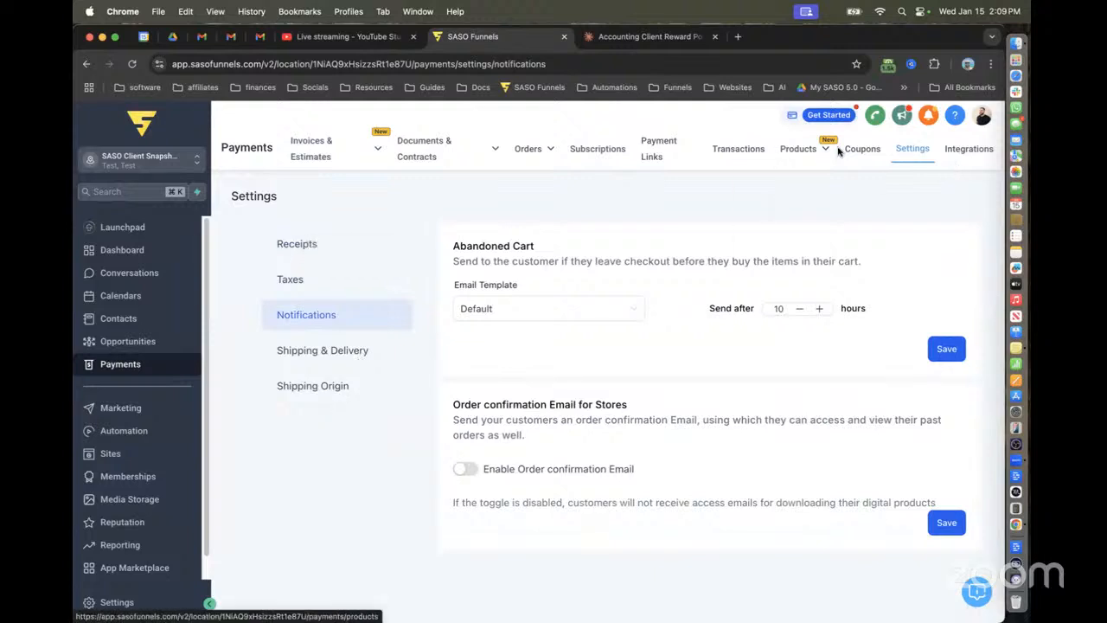
Step: Open a blank new invoice from All Invoices to view its form, and return to the invoices list without saving
mouse_move(386, 155)
left_click(321, 182)
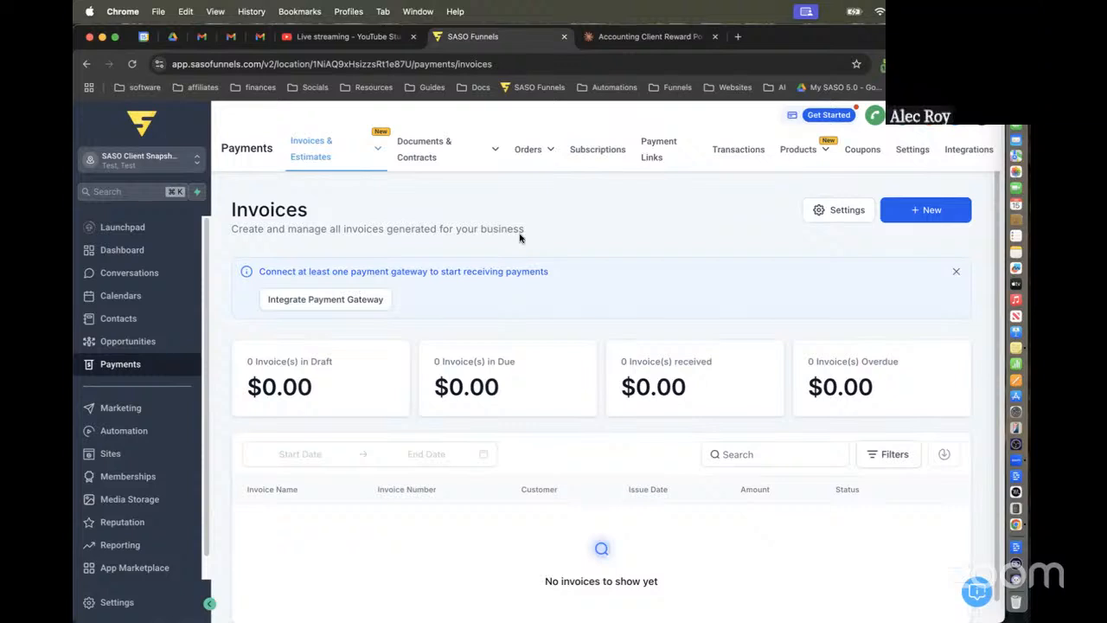
left_click(926, 209)
left_click(788, 256)
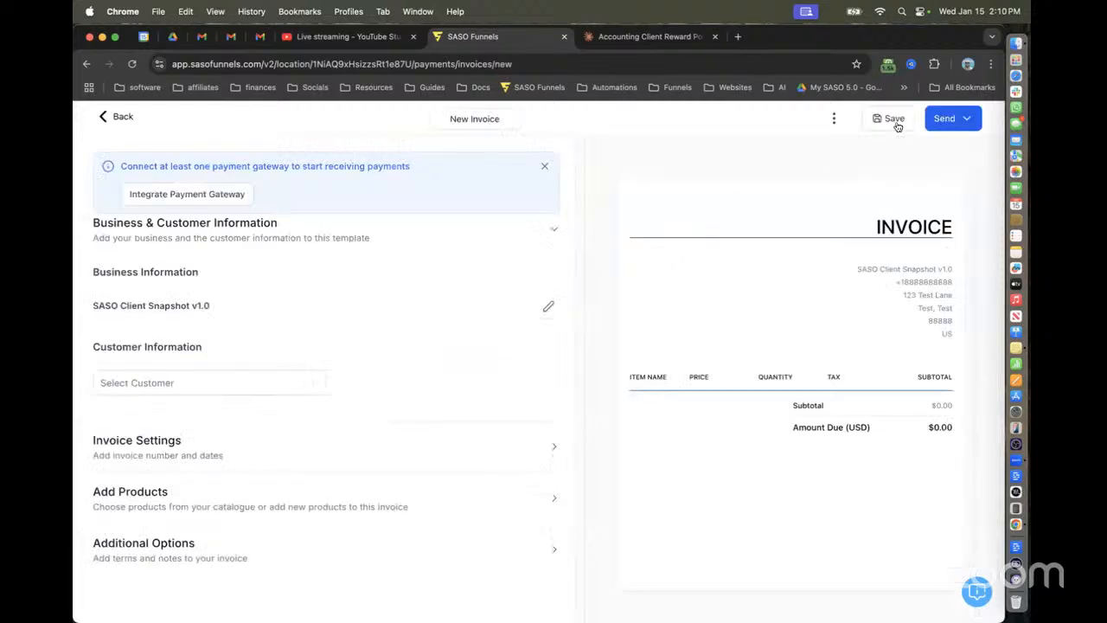
left_click(123, 117)
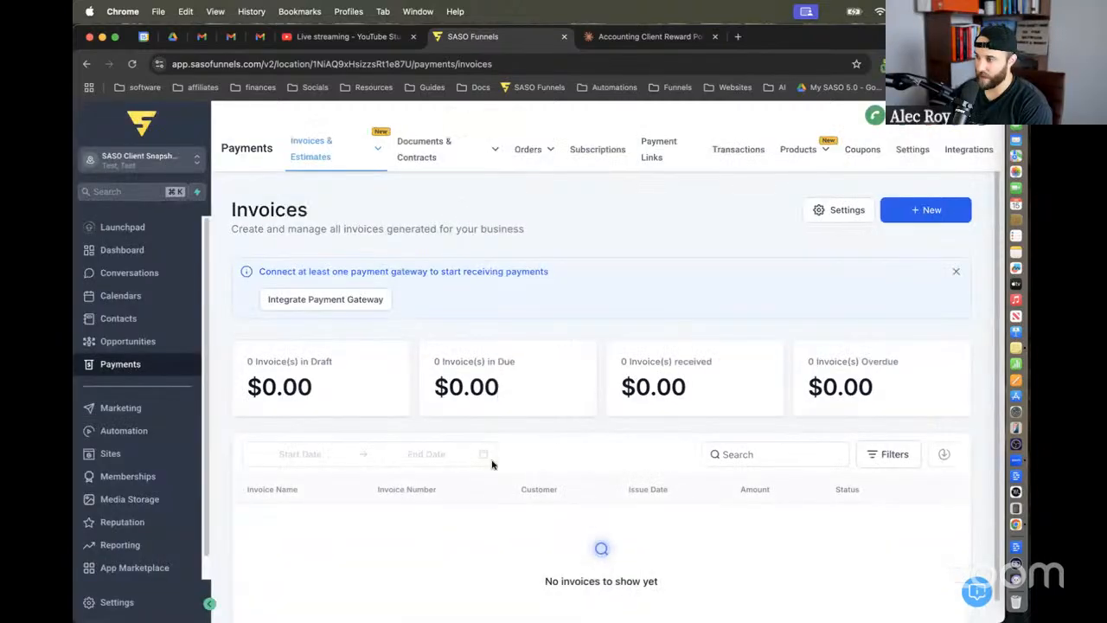
scroll(788, 430, "down", 1)
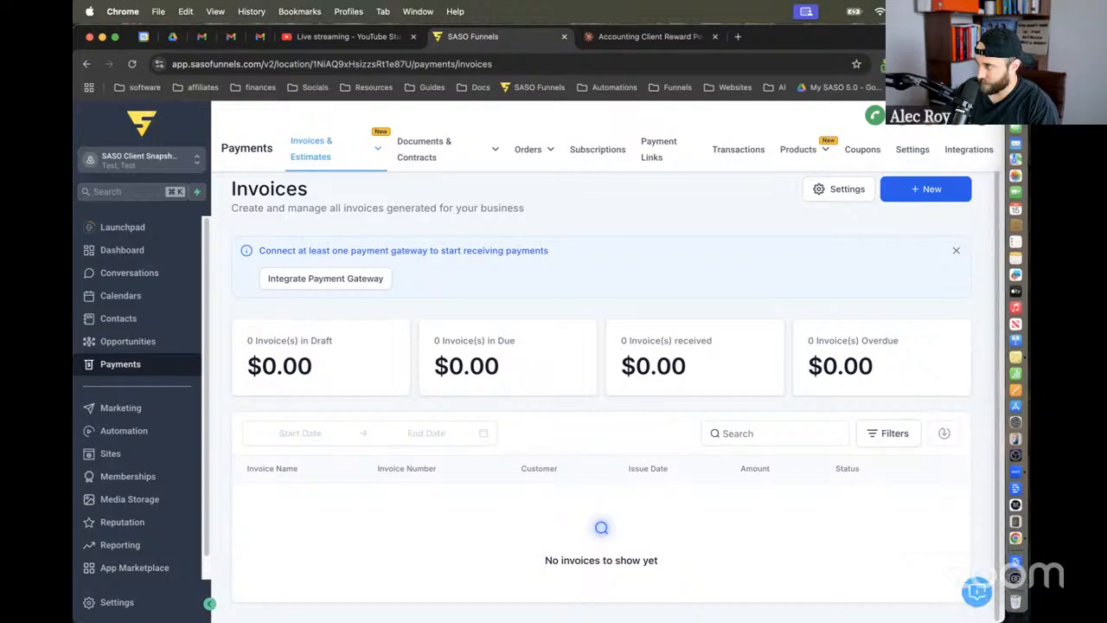
Step: Find and launch the iPhone Mirroring app to show the mobile point of sale
left_click(1015, 94)
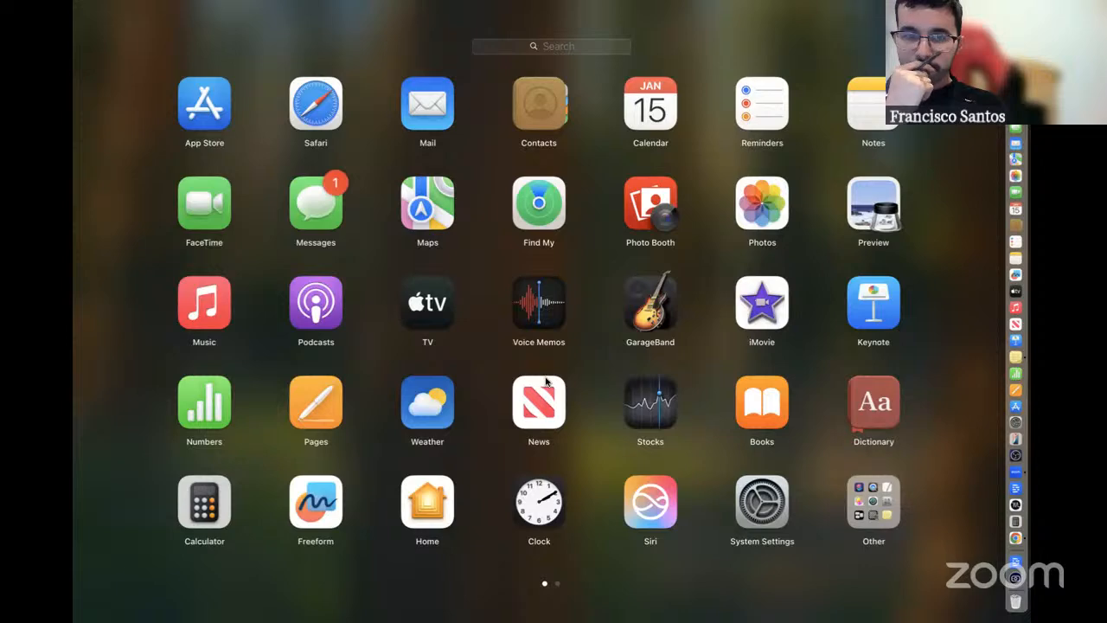
scroll(545, 381, "right", 3)
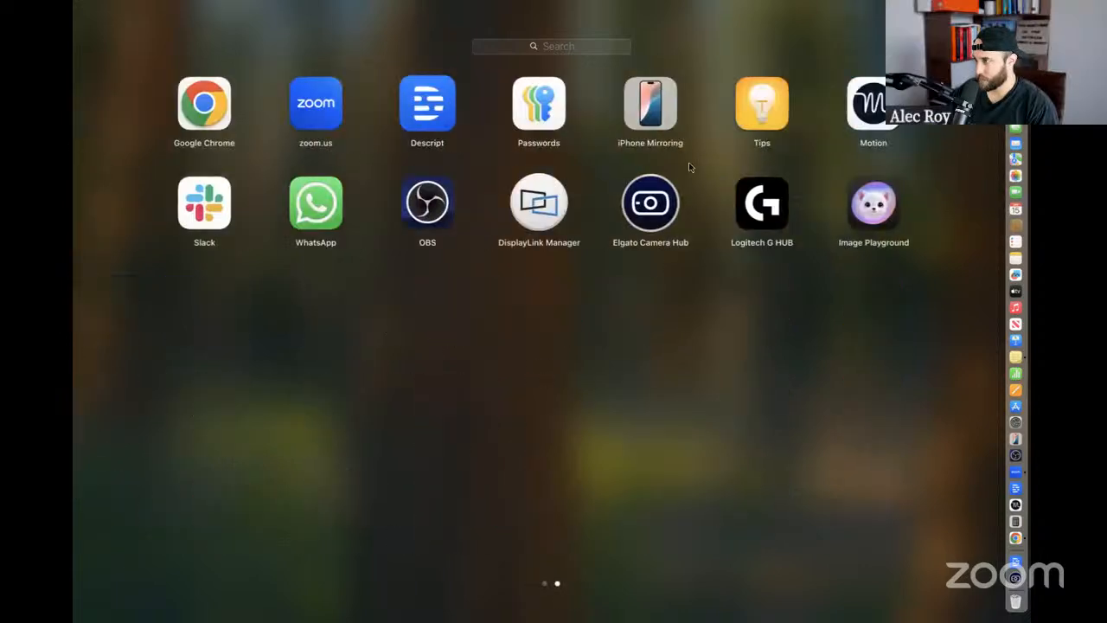
left_click(662, 119)
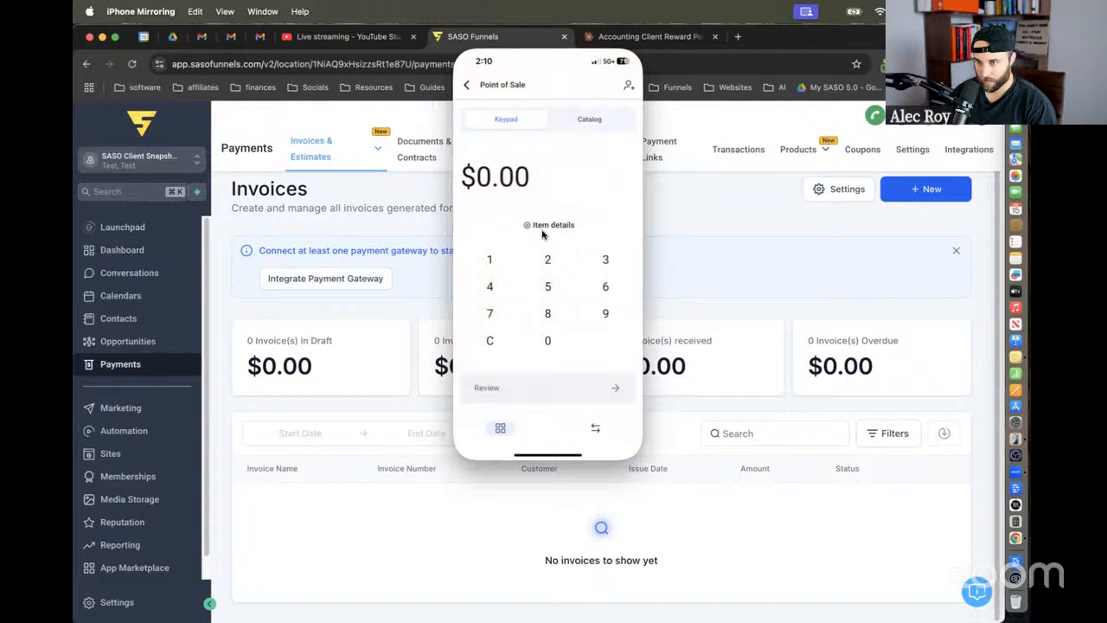
Step: Enter a $500.00 custom item on the point of sale keypad and open the payment review
left_click(545, 279)
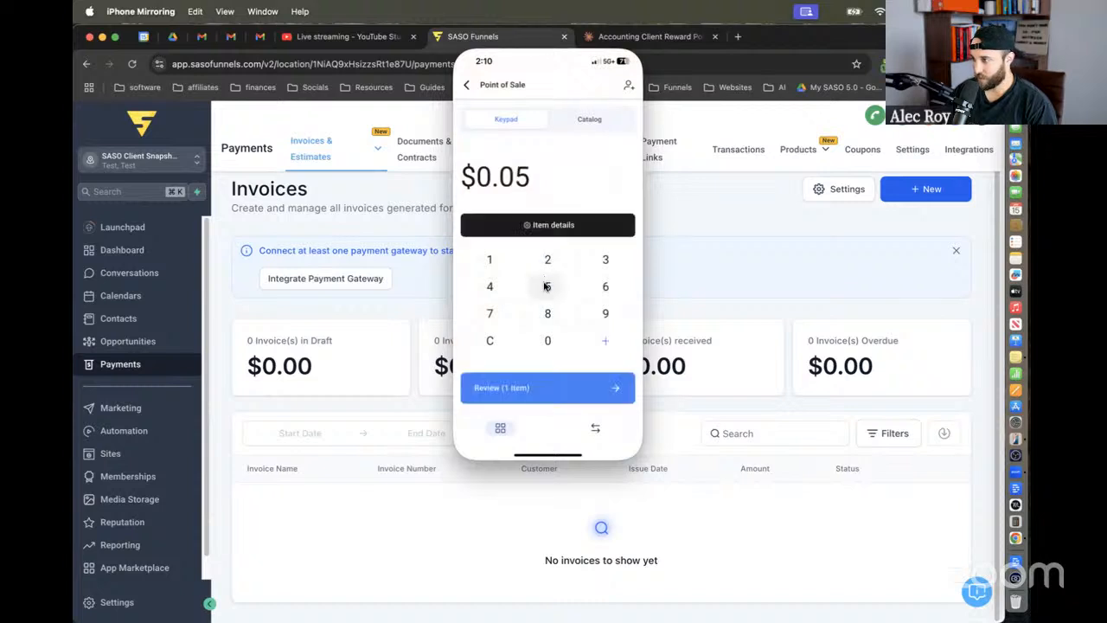
left_click(550, 344)
left_click(550, 344)
left_click(550, 344)
left_click(550, 345)
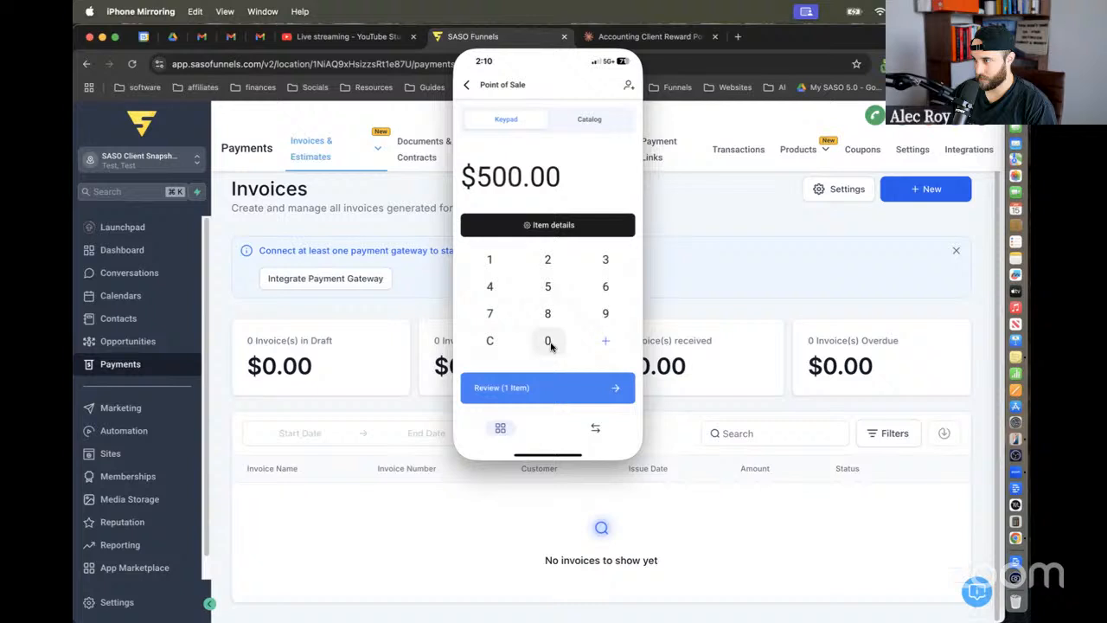
left_click(552, 391)
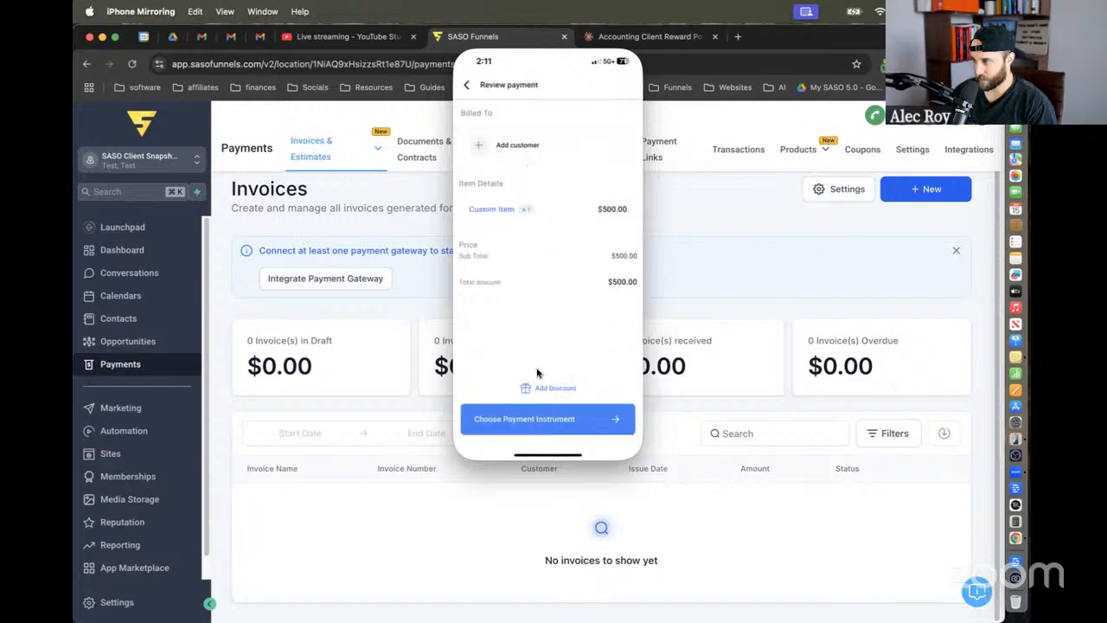
Step: Bill the sale to the test contact, view the payment instruments, and go back out of the sale
left_click(501, 145)
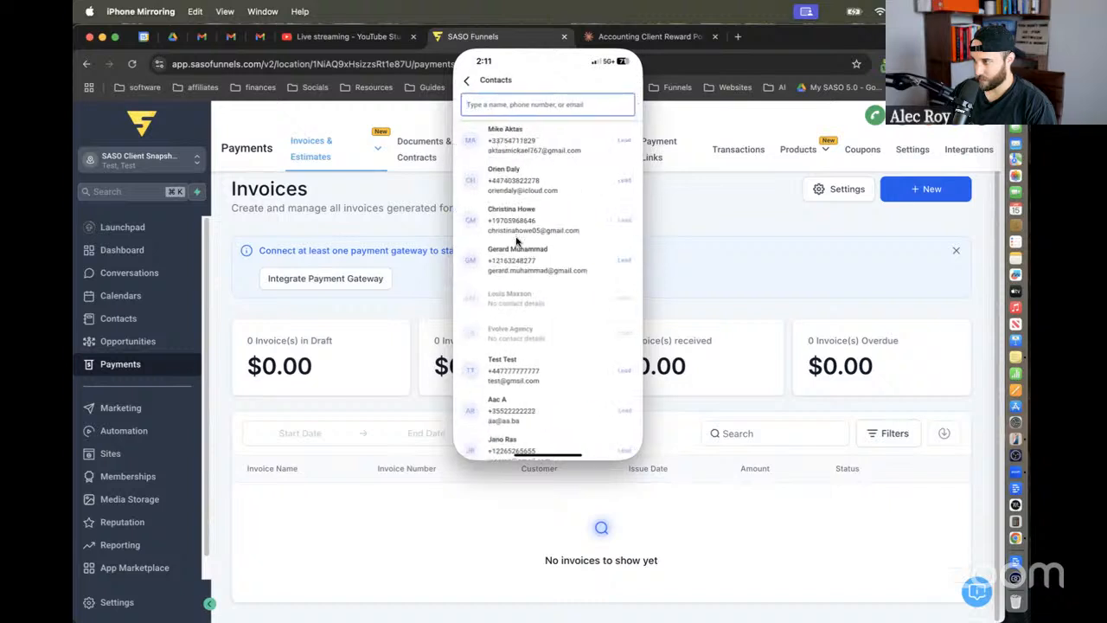
left_click(518, 365)
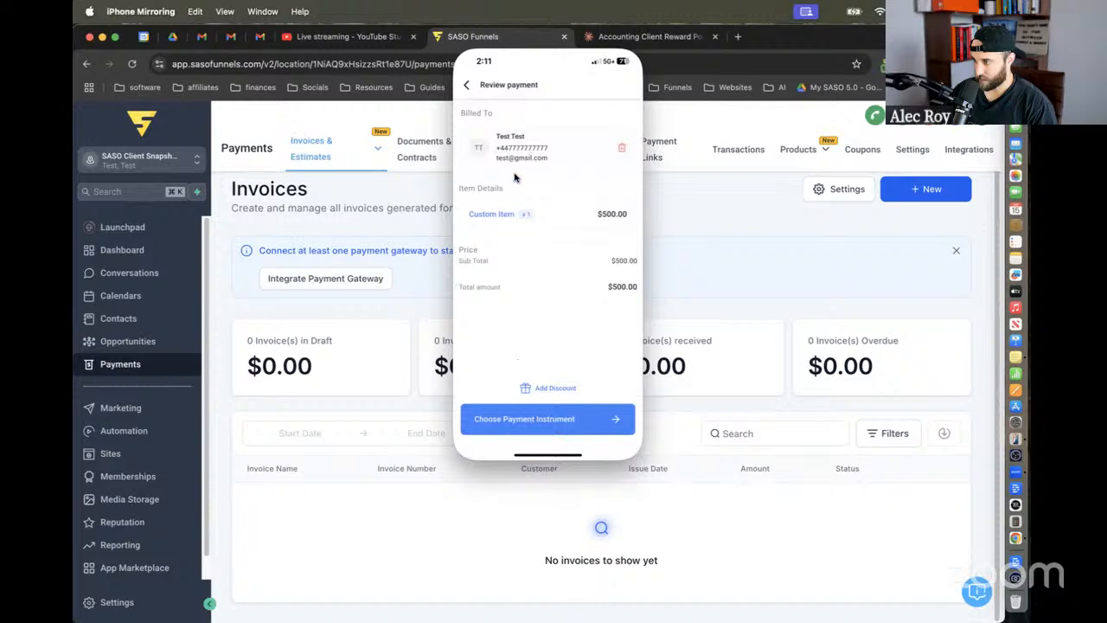
left_click(537, 420)
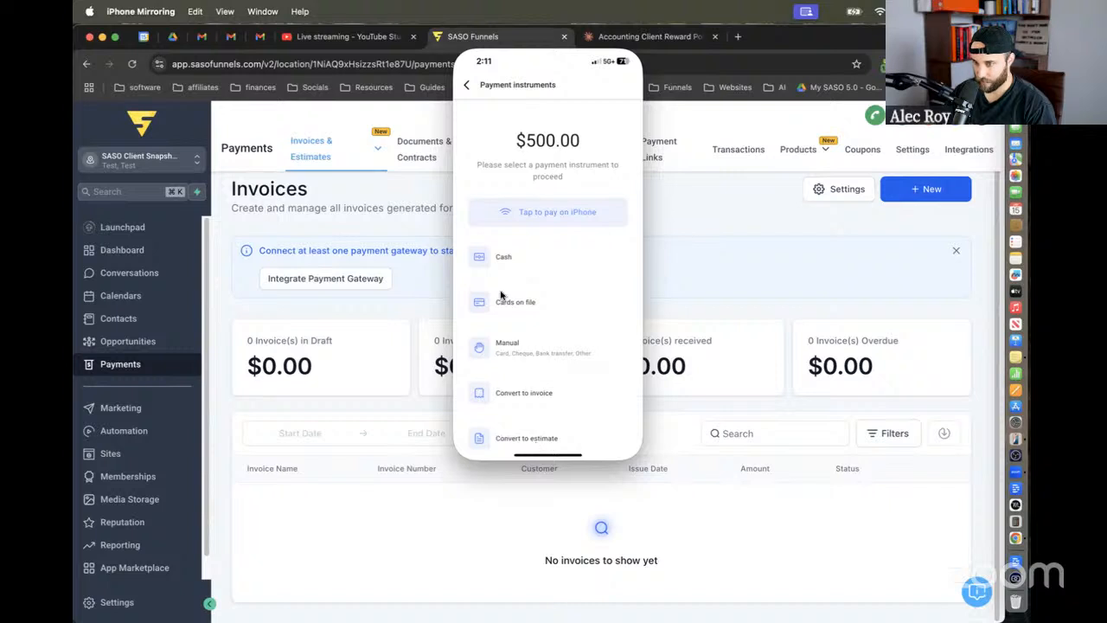
left_click(467, 86)
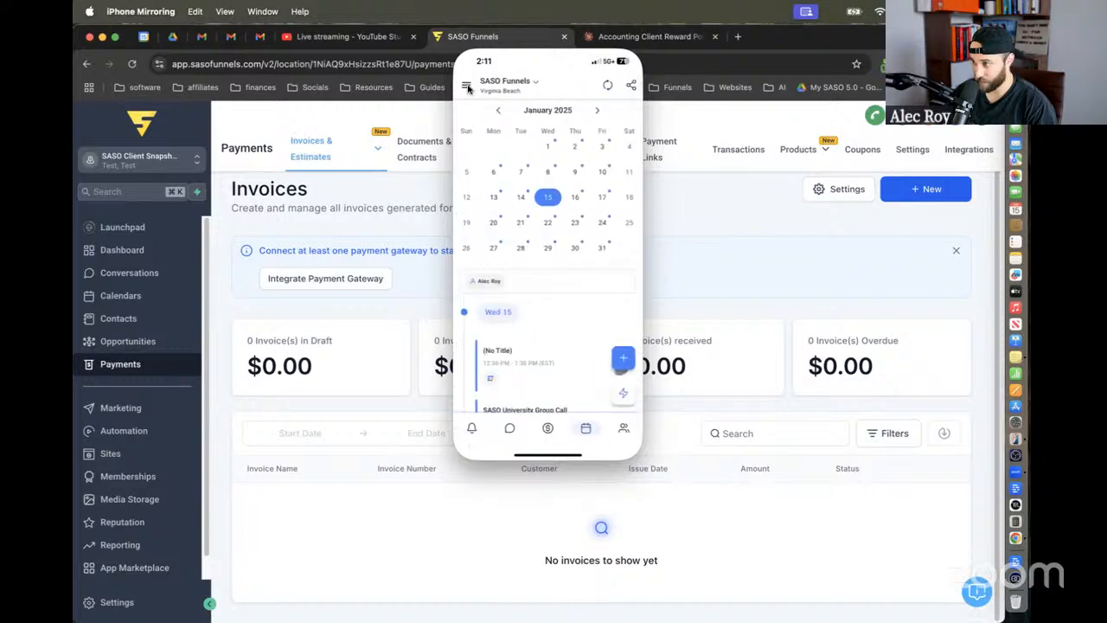
Step: Reopen the mobile point of sale, enter a $500.00 charge, and proceed to its payment review
left_click(546, 430)
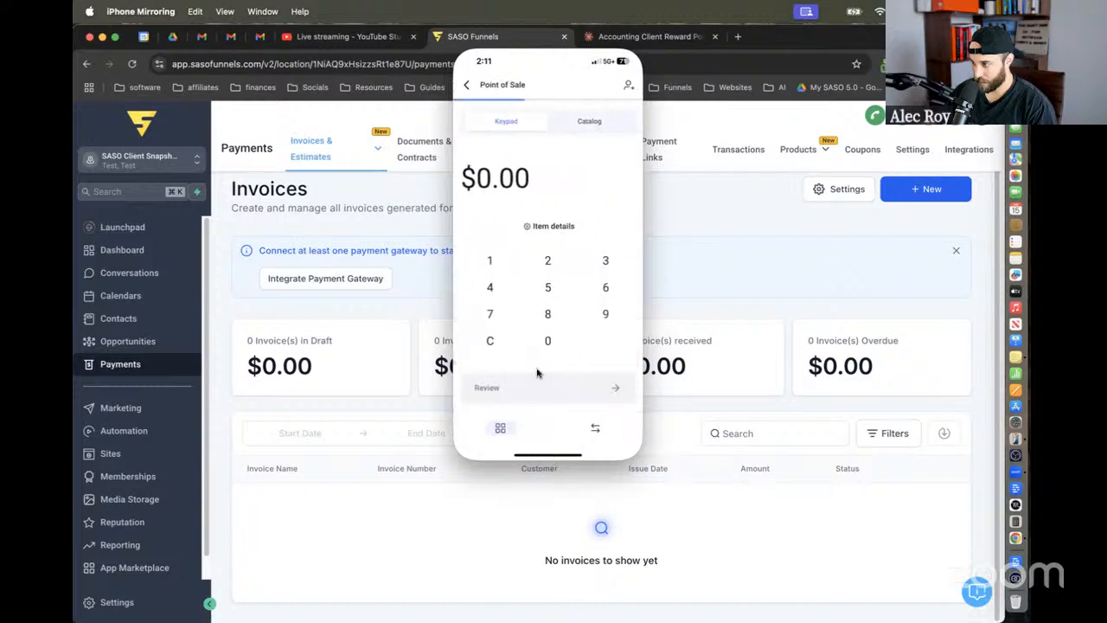
left_click(548, 287)
left_click(551, 341)
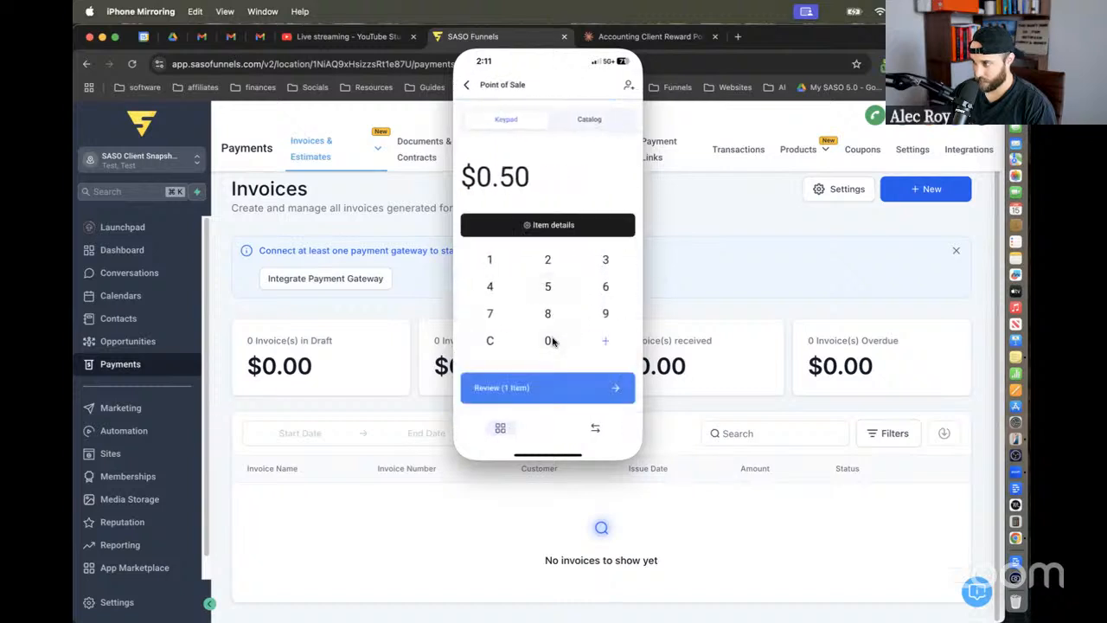
left_click(550, 341)
left_click(550, 341)
left_click(550, 341)
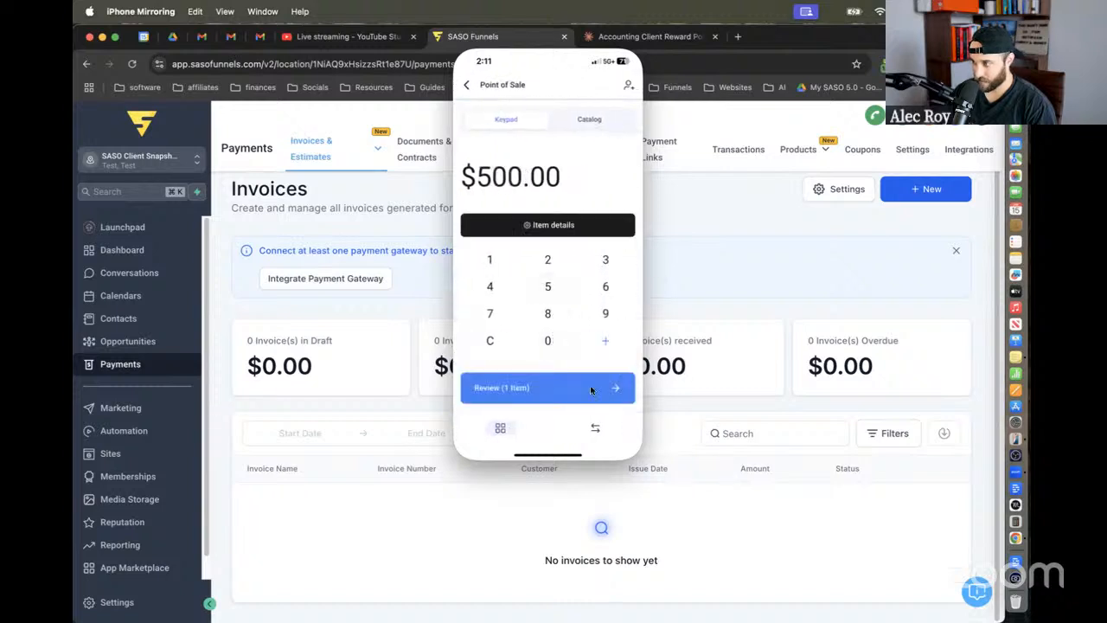
left_click(552, 390)
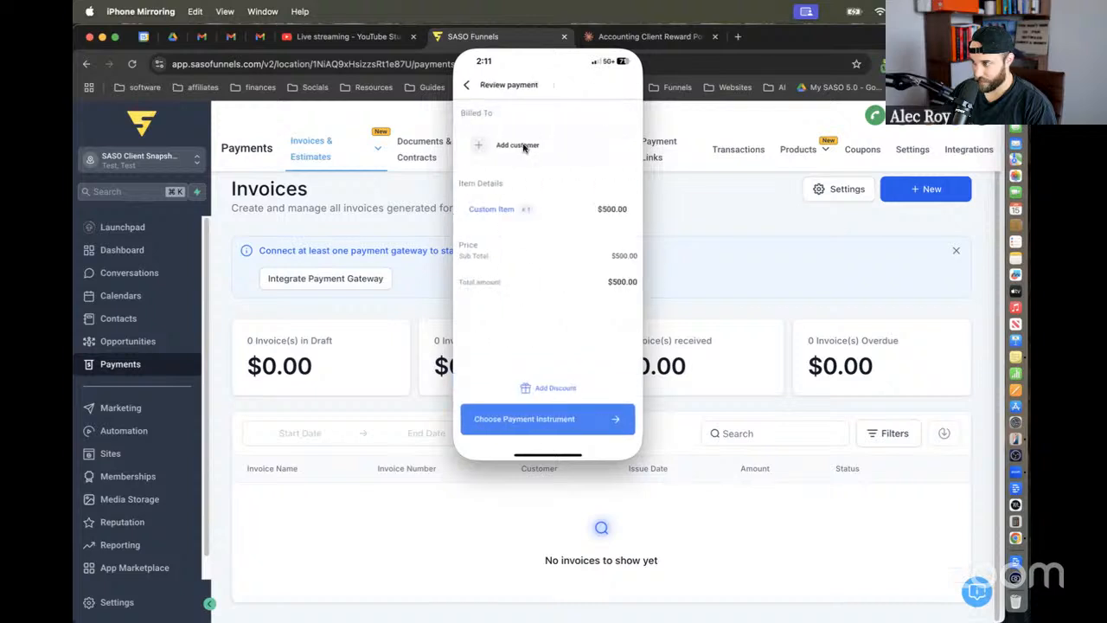
Step: Add the test contact as the customer for the $500.00 sale and open the choice of payment instruments
left_click(524, 146)
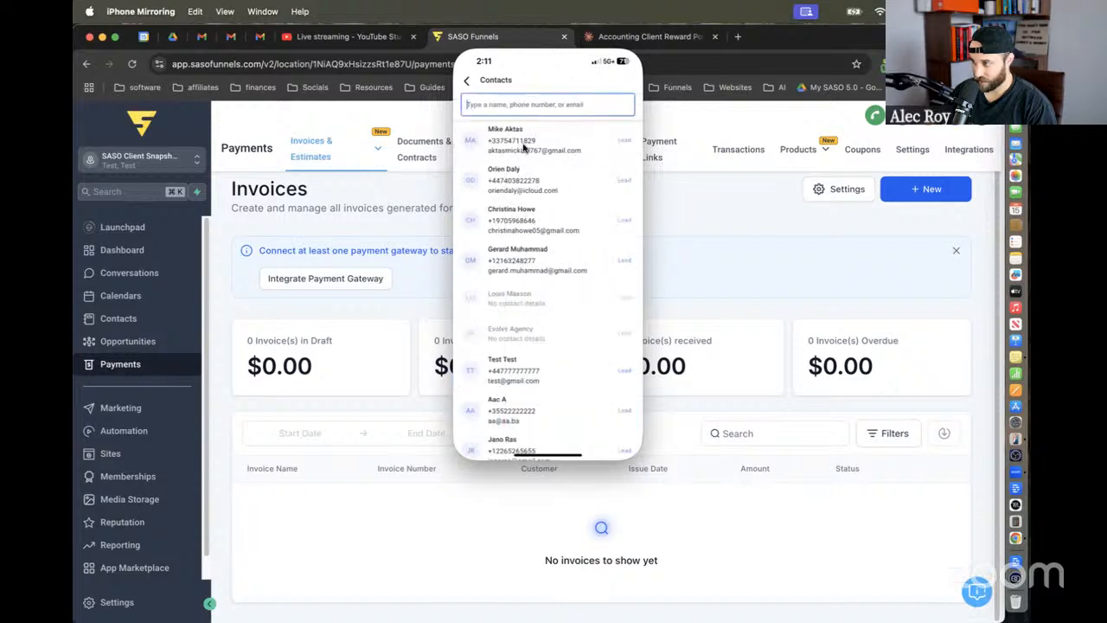
left_click(468, 80)
left_click(479, 147)
left_click(531, 374)
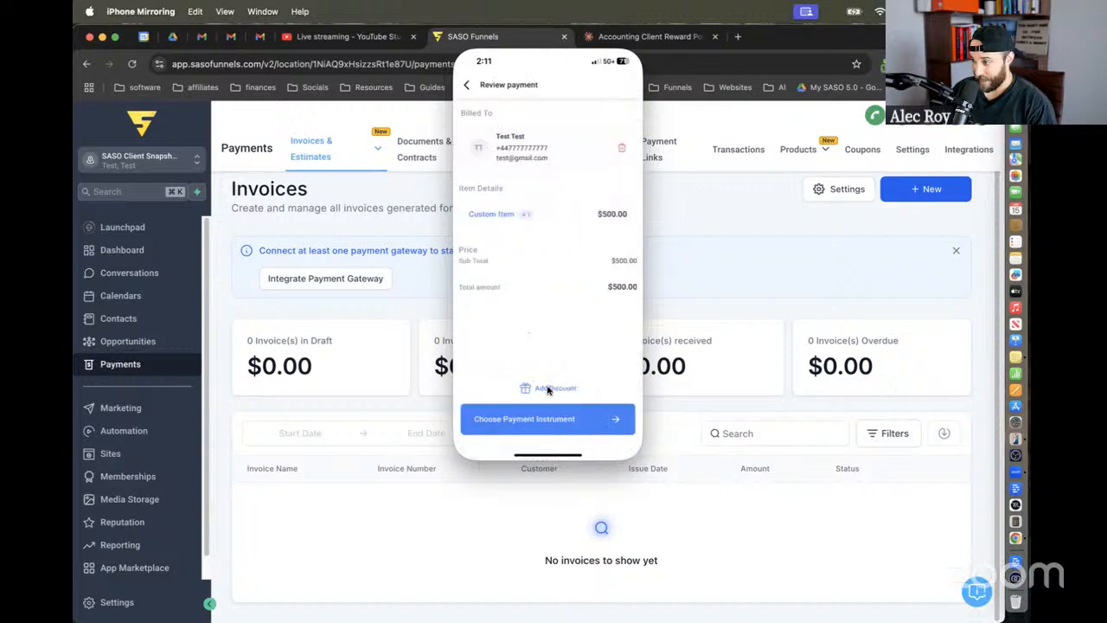
left_click(552, 417)
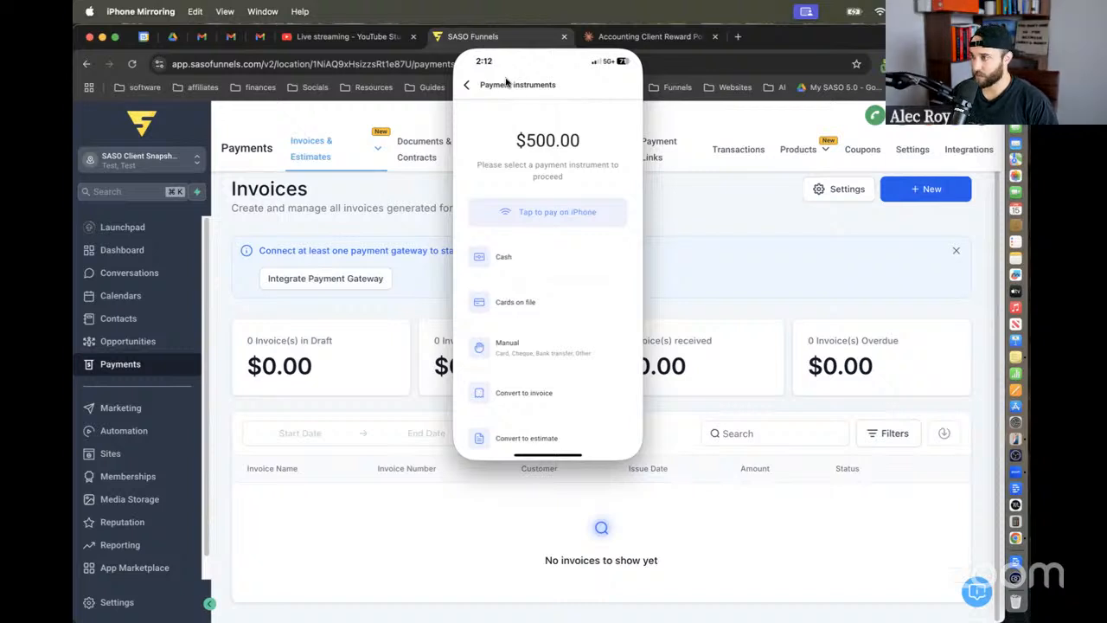
Step: Switch back to SASO Funnels in the browser, open the 02. Active Client workflow folder, and bring up the new-workflow template choices
left_click(388, 256)
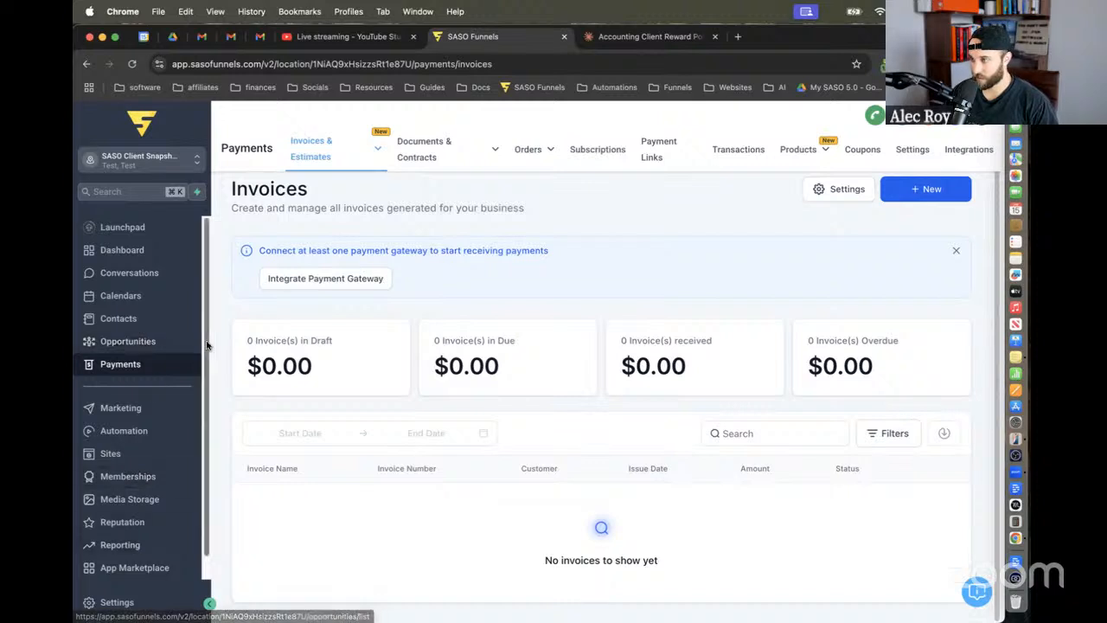
left_click(171, 427)
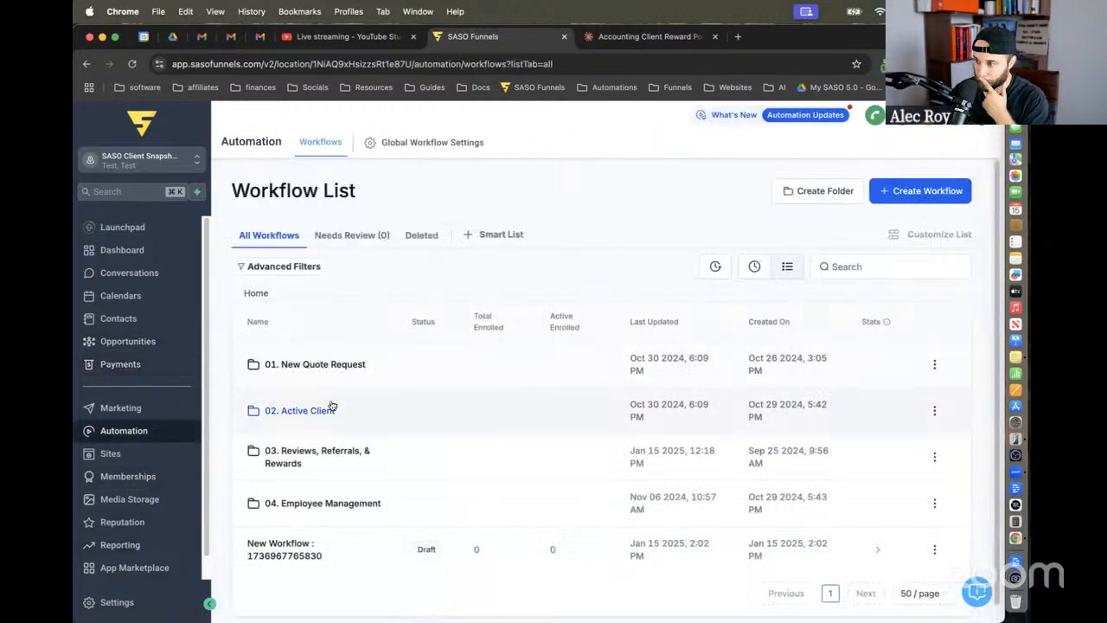
left_click(326, 410)
left_click(606, 470)
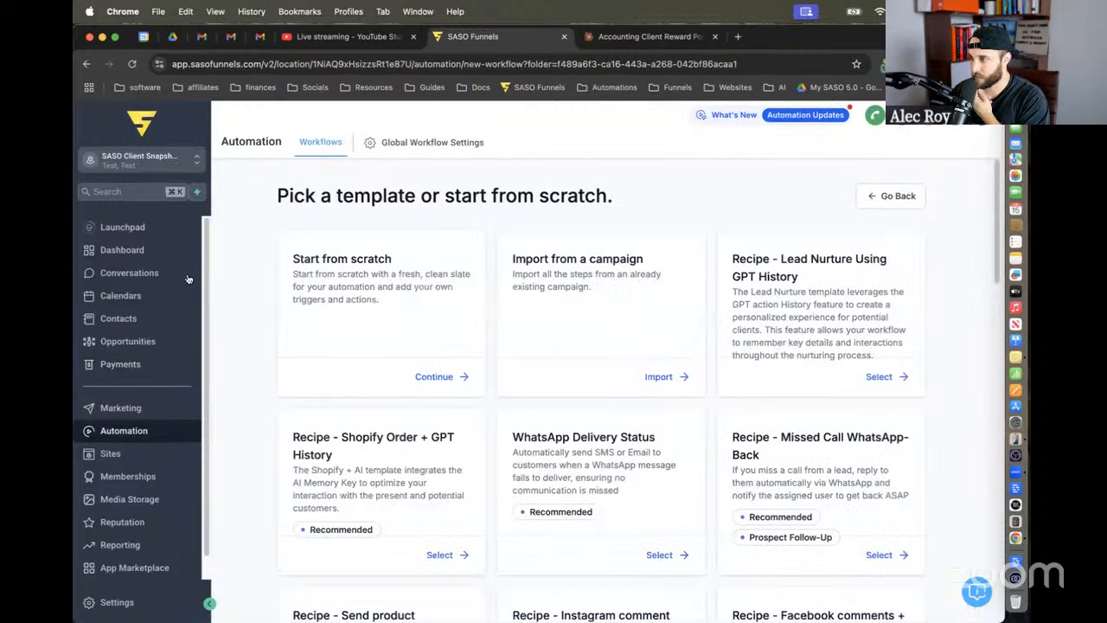
Step: Return to the workflow list, open the draft New Workflow in the builder, and go back out to the list
left_click(136, 432)
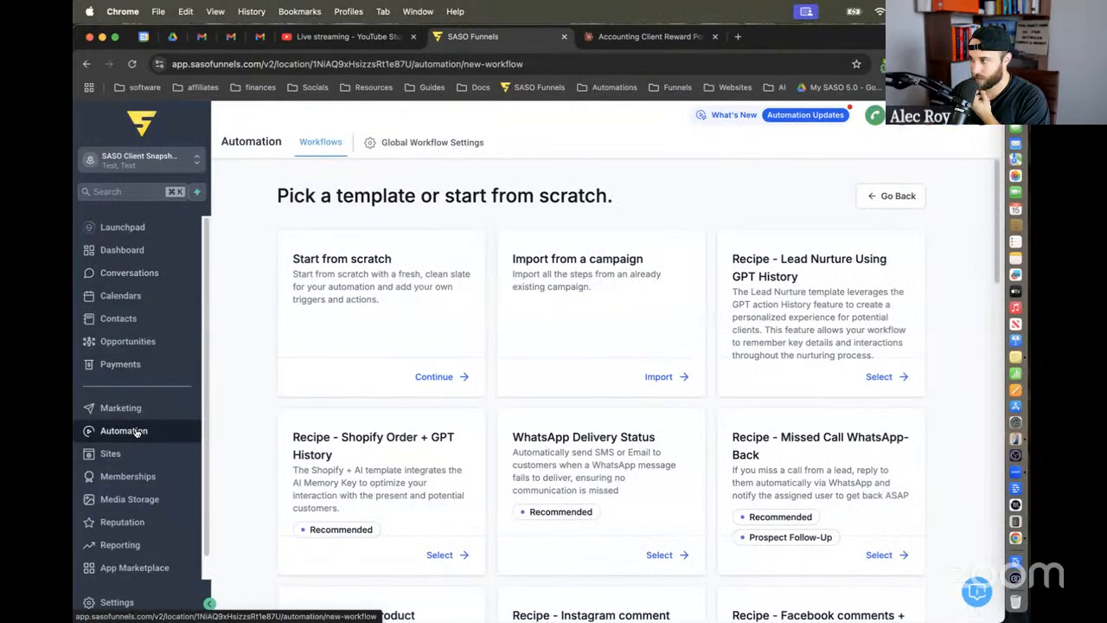
left_click(878, 203)
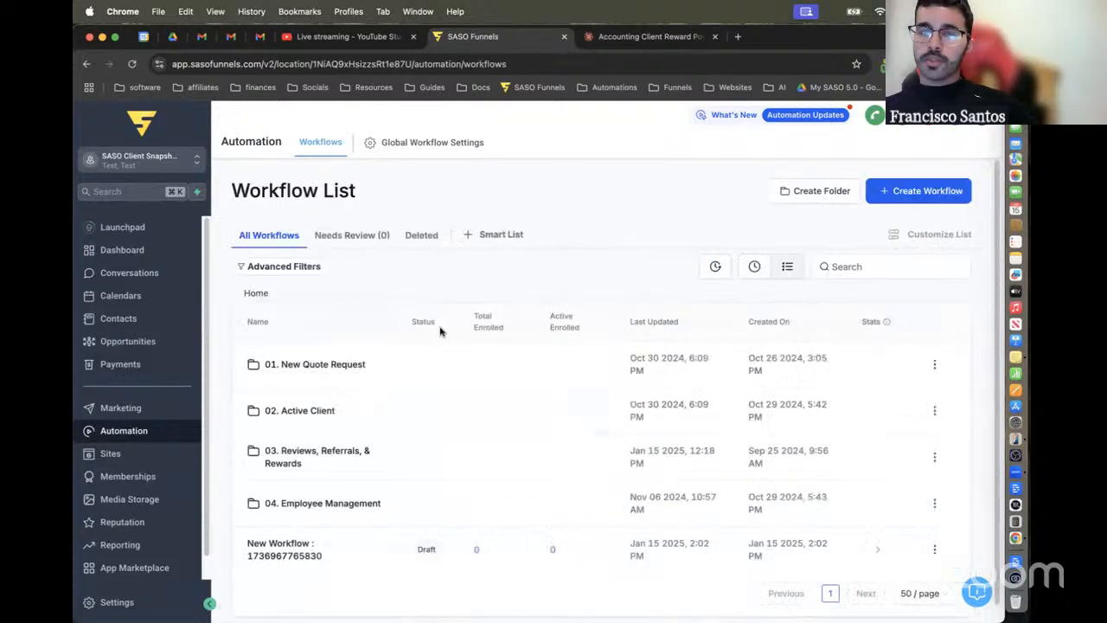
left_click(286, 547)
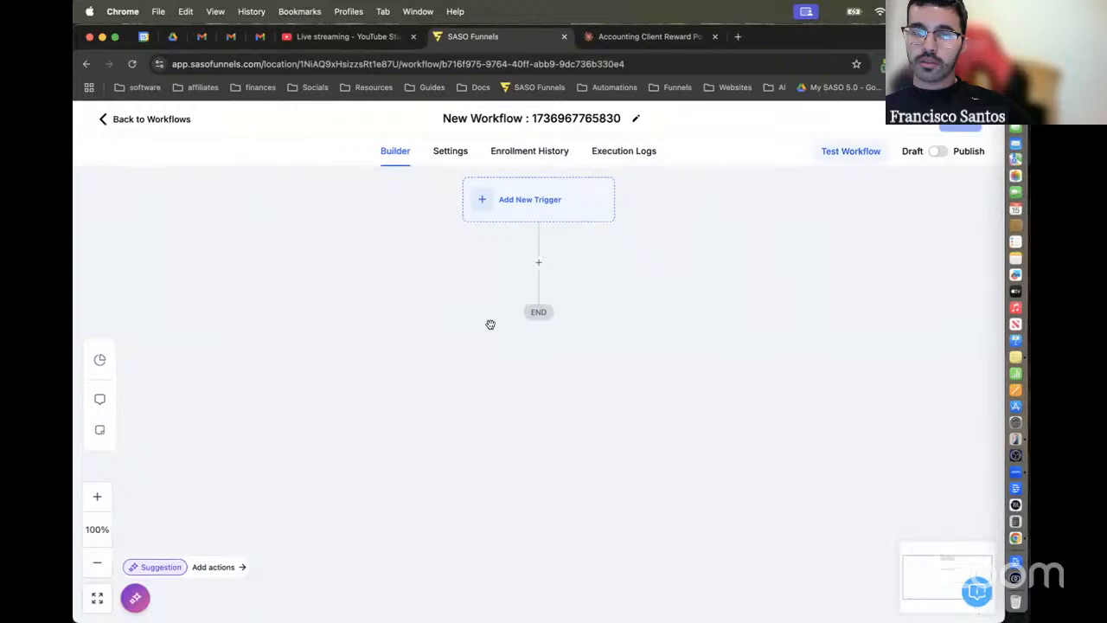
left_click(158, 123)
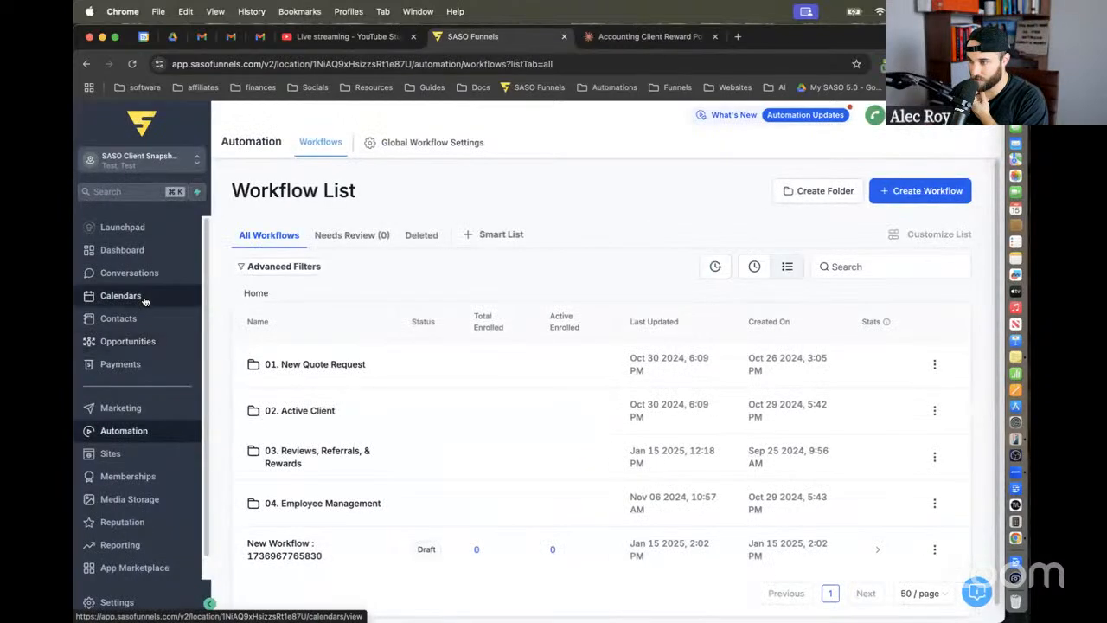
Step: Open the calendar settings, look through the groups and service menu sections, and return to the list of calendars
left_click(144, 297)
left_click(477, 143)
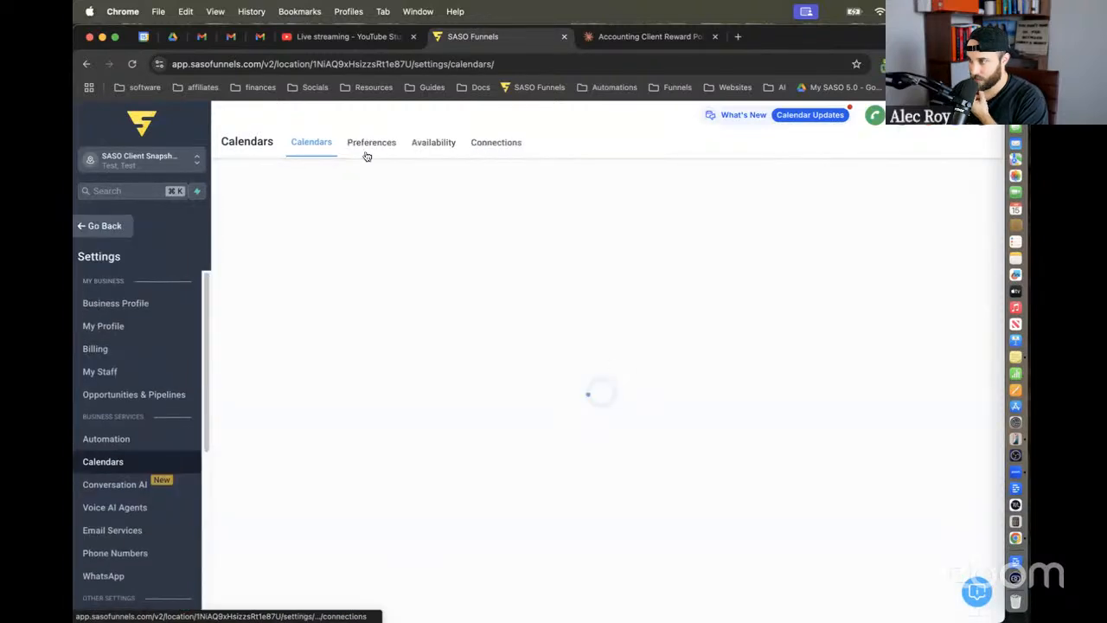
left_click(314, 256)
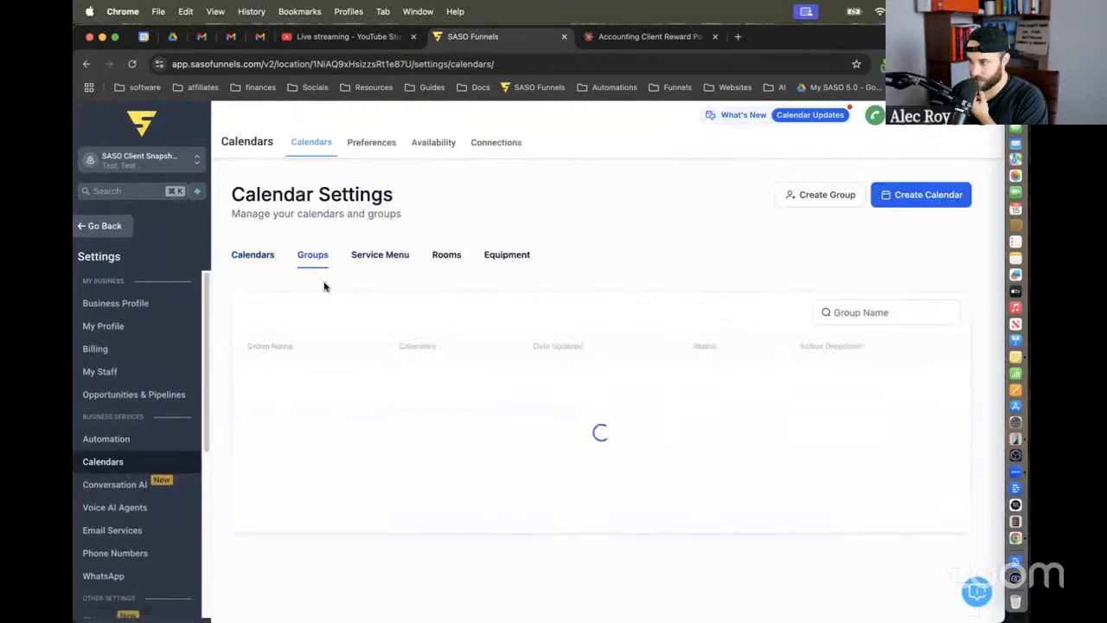
left_click(246, 259)
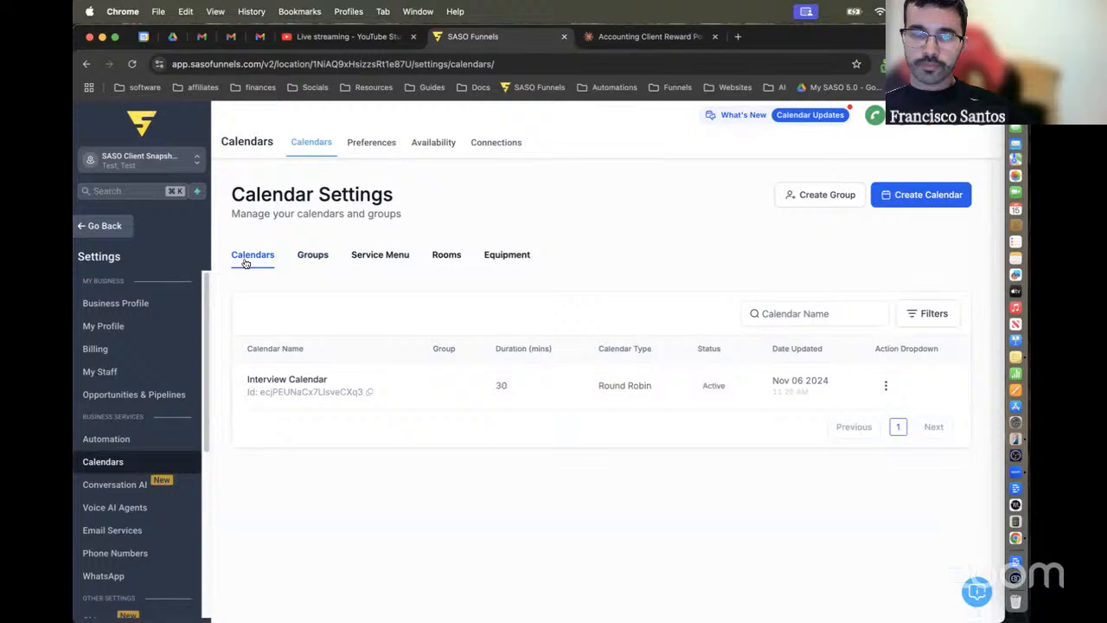
left_click(407, 258)
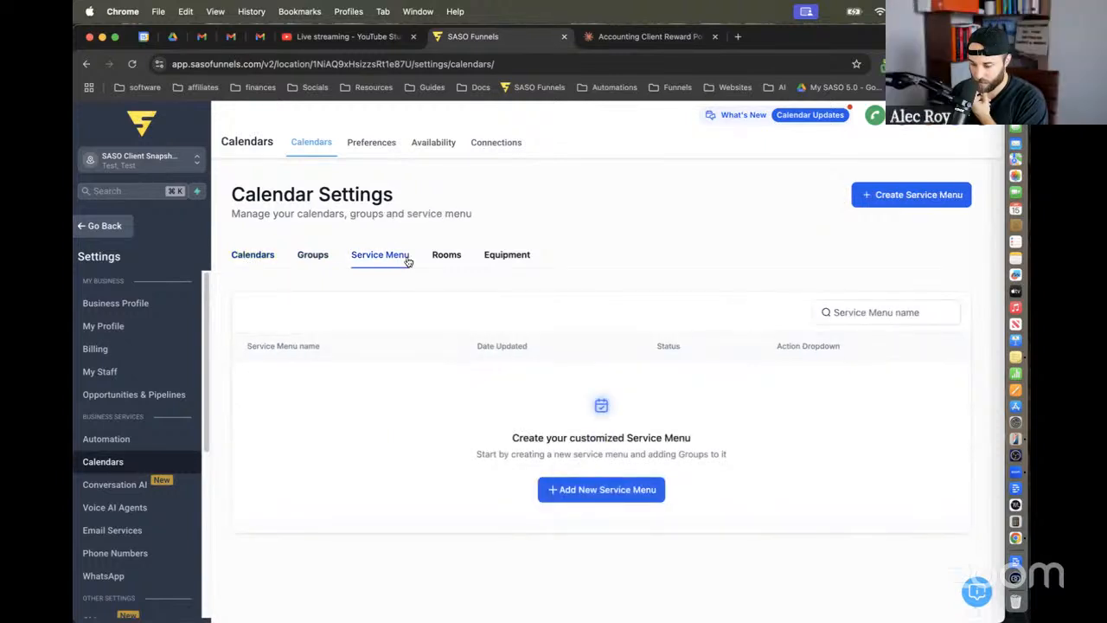
left_click(254, 256)
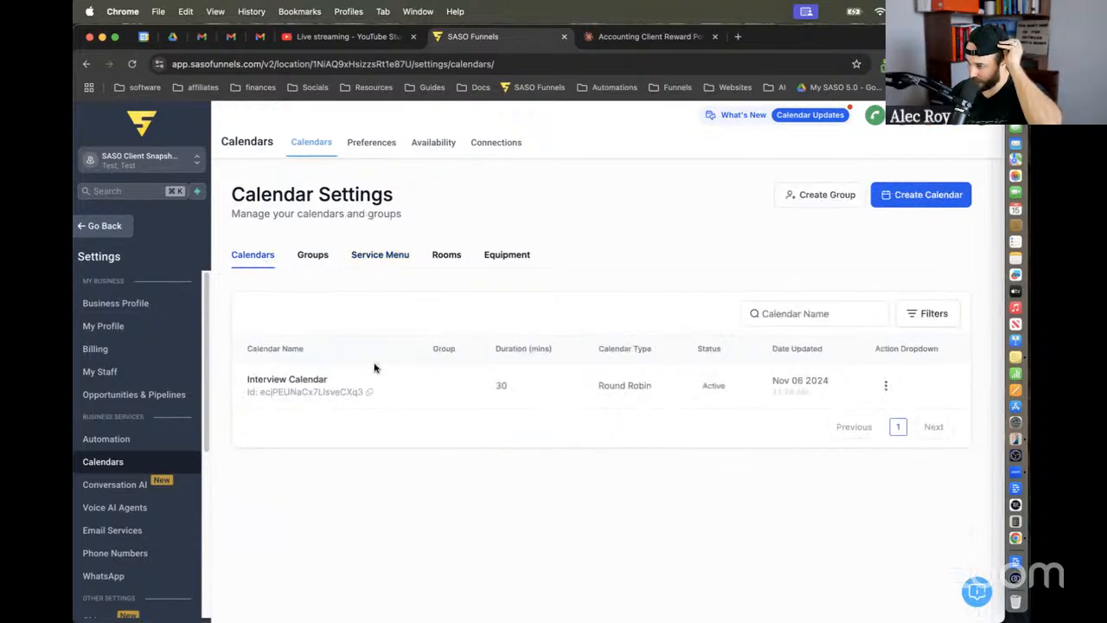
Step: Open the Interview Calendar for editing and view the payment options in its Forms & Payment settings
left_click(886, 386)
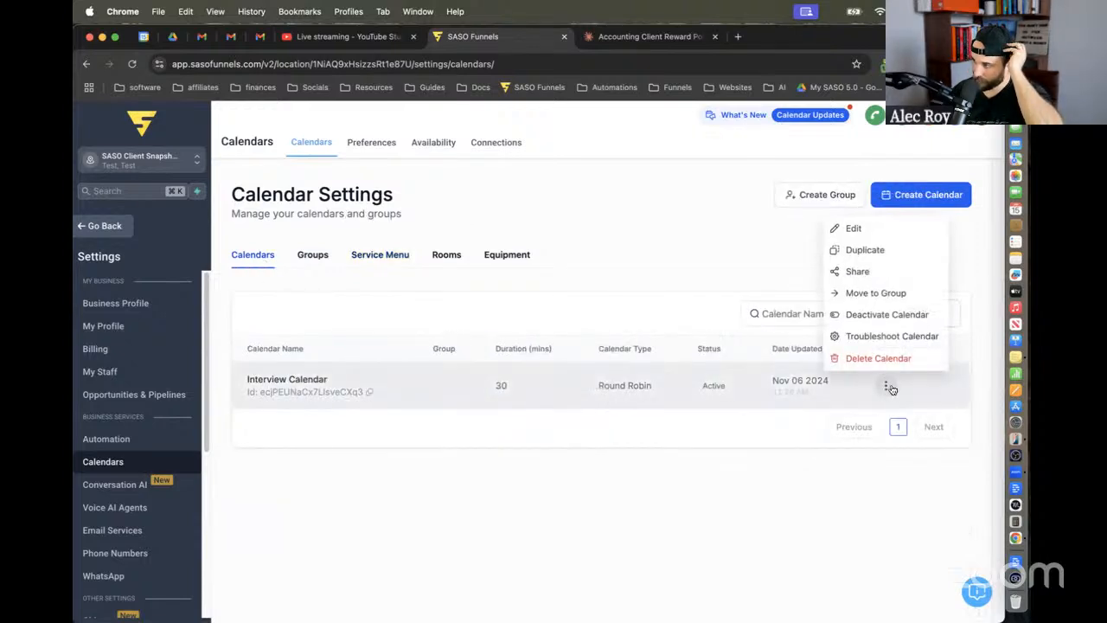
left_click(863, 232)
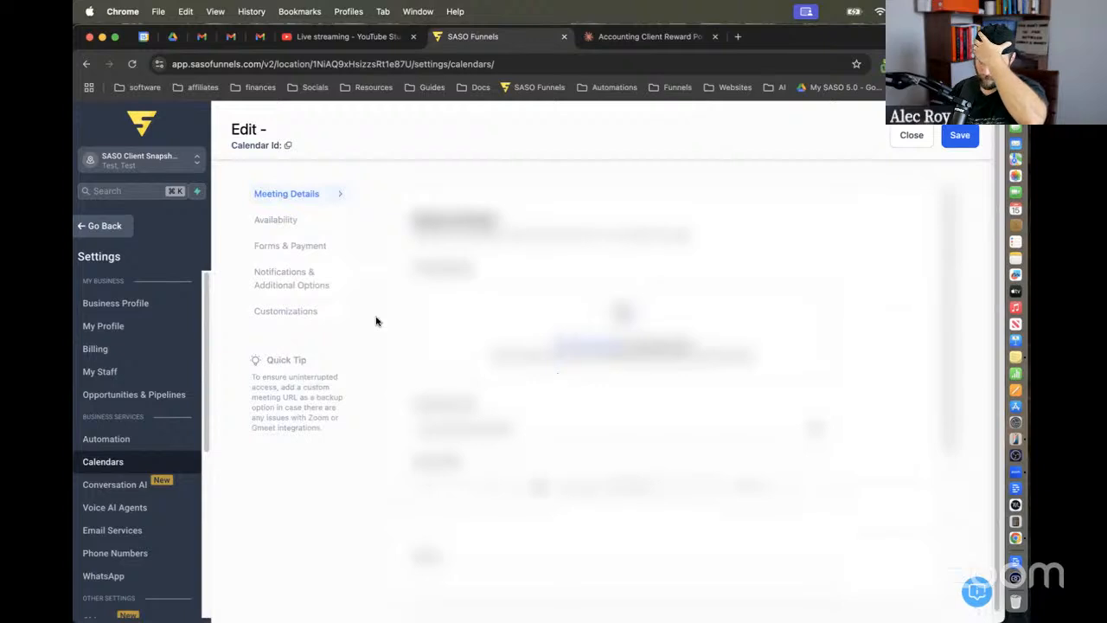
left_click(292, 248)
scroll(579, 362, "down", 5)
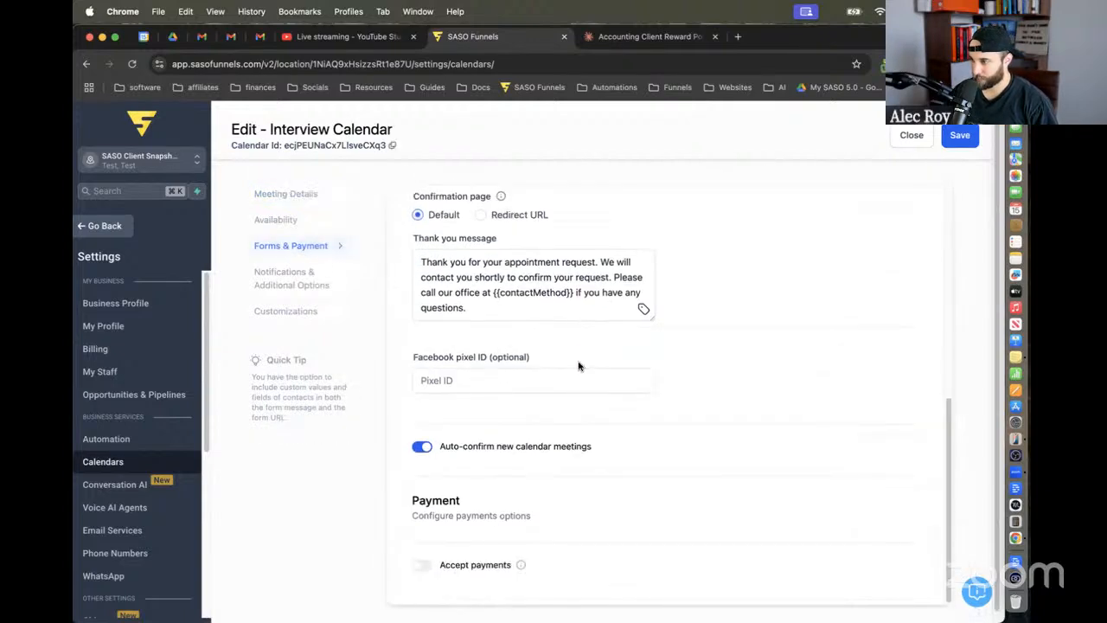